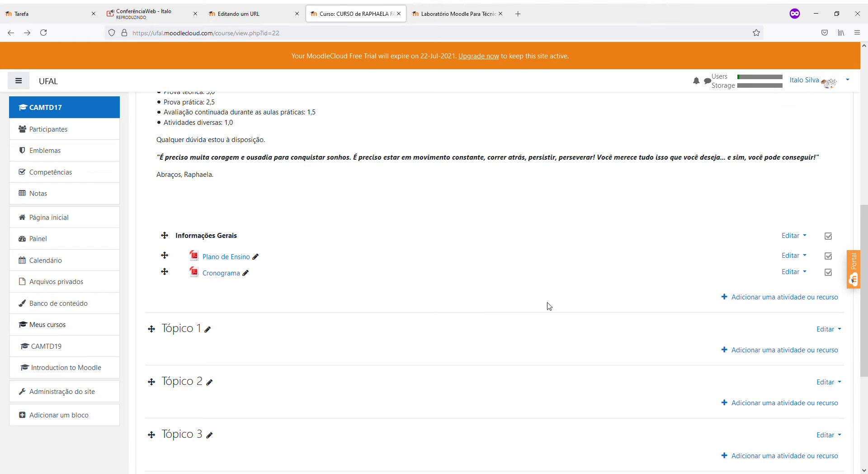
Scroll through the CAMTD17 course sections, then bring up the ConferênciaWeb session
{"action": "scroll", "coordinate": [438, 306], "scroll_direction": "down", "scroll_amount": 2}
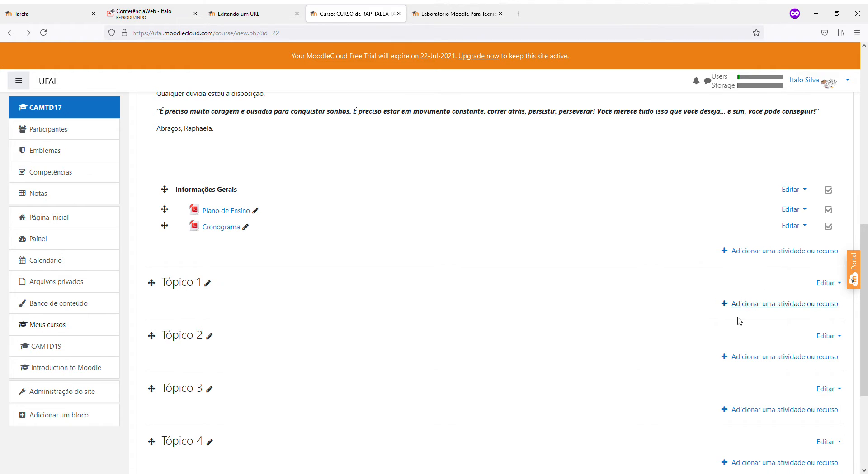
{"action": "scroll", "coordinate": [486, 254], "scroll_direction": "down", "scroll_amount": 2}
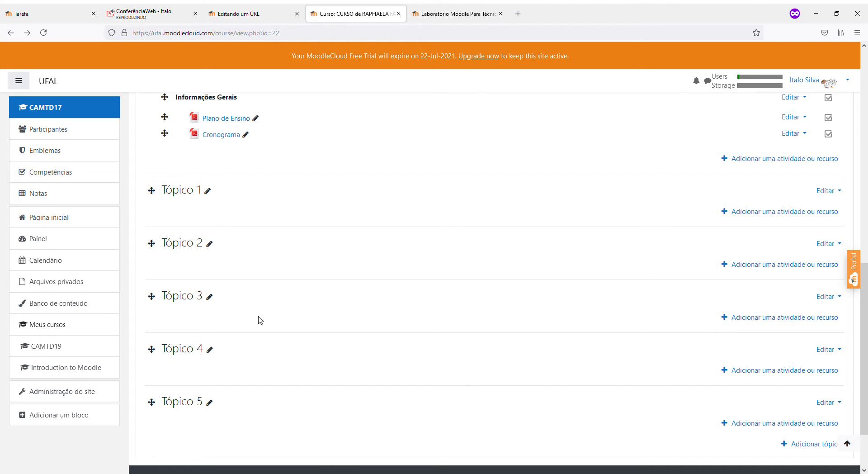
{"action": "scroll", "coordinate": [260, 198], "scroll_direction": "up", "scroll_amount": 2}
{"action": "scroll", "coordinate": [261, 198], "scroll_direction": "up", "scroll_amount": 10}
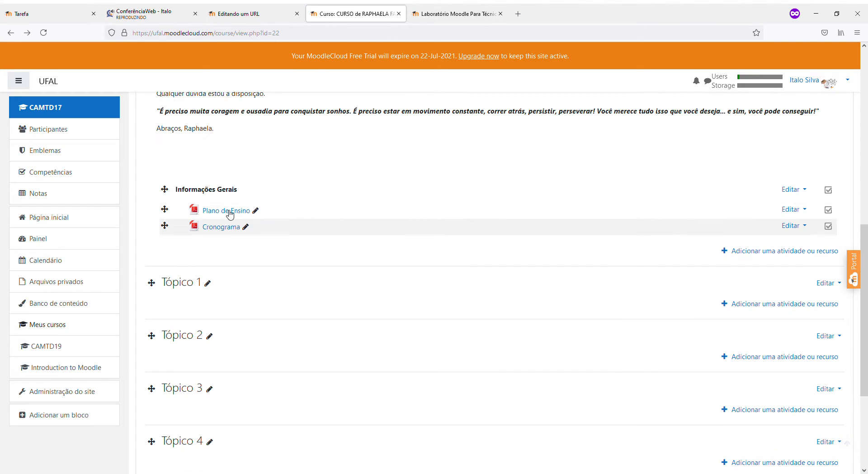
{"action": "scroll", "coordinate": [284, 265], "scroll_direction": "down", "scroll_amount": 12}
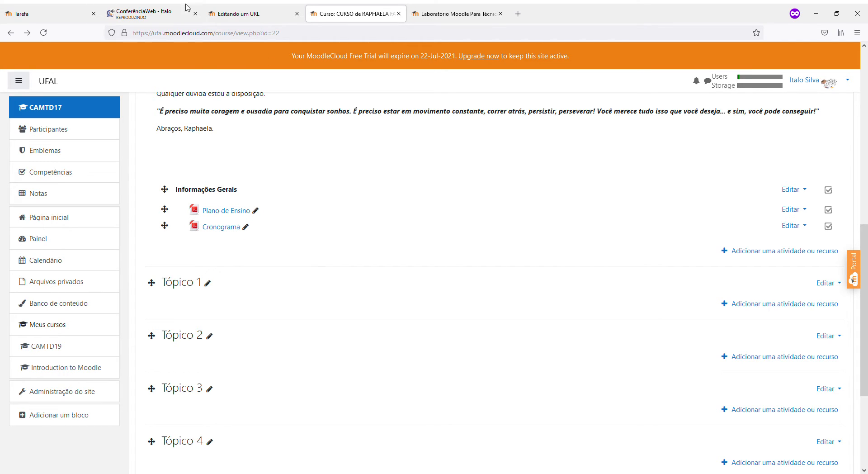
{"action": "left_click", "coordinate": [144, 14]}
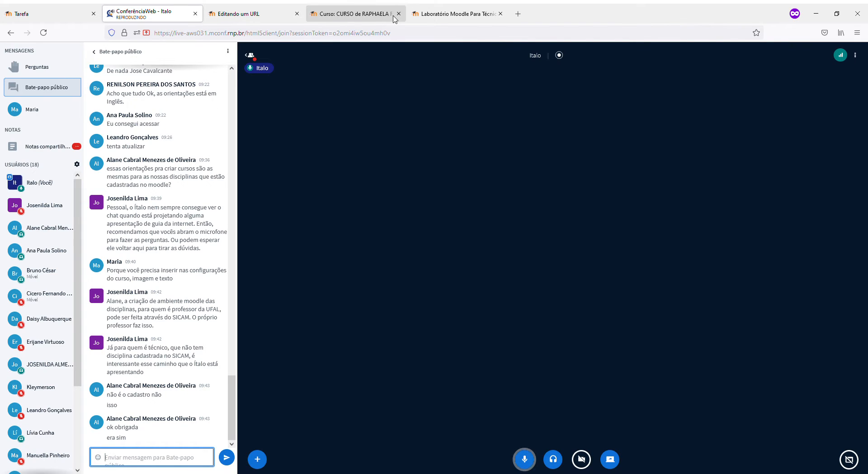
Check the conference chat and move between tabs, ending on the Laboratório Moodle login page
{"action": "left_click", "coordinate": [447, 13]}
{"action": "left_click", "coordinate": [364, 14]}
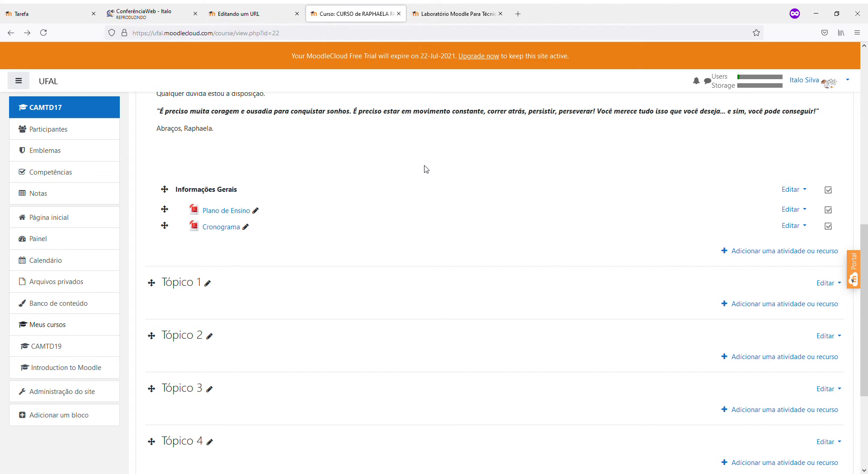
{"action": "left_click", "coordinate": [435, 7]}
Go from the CAMTD17 course to the UFAL front page and locate Curso Aula 2
{"action": "left_click", "coordinate": [199, 113]}
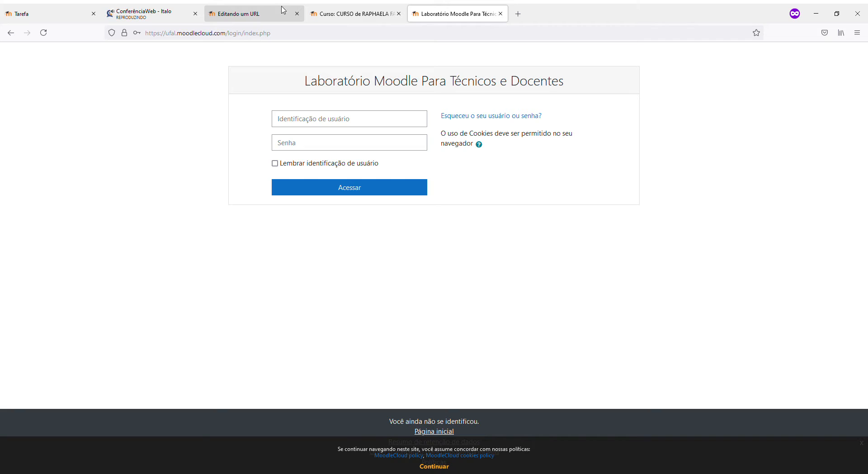
{"action": "left_click", "coordinate": [339, 13]}
{"action": "scroll", "coordinate": [189, 85], "scroll_direction": "up", "scroll_amount": 8}
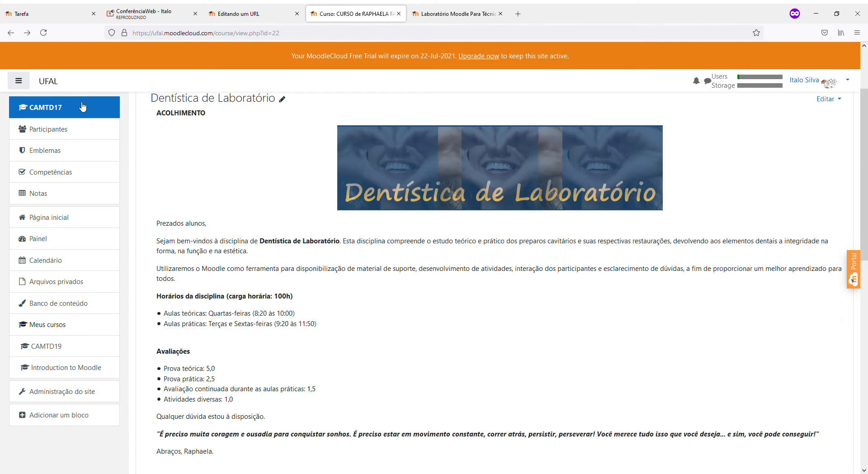
{"action": "left_click", "coordinate": [48, 81]}
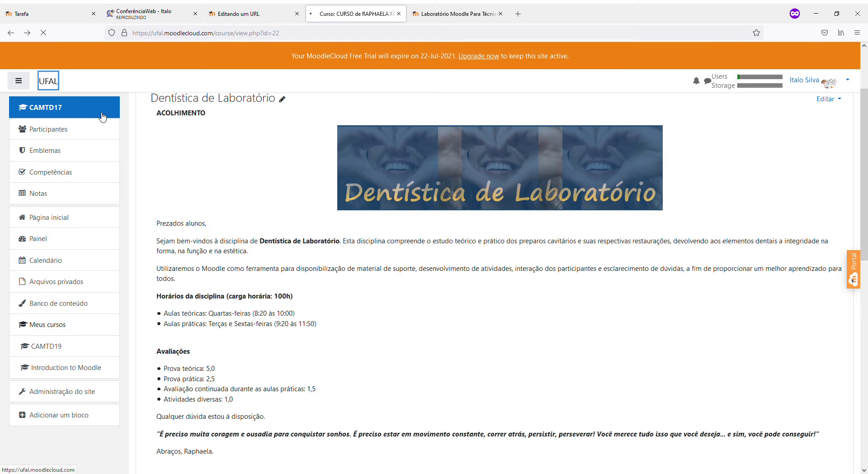
{"action": "scroll", "coordinate": [246, 208], "scroll_direction": "down", "scroll_amount": 20}
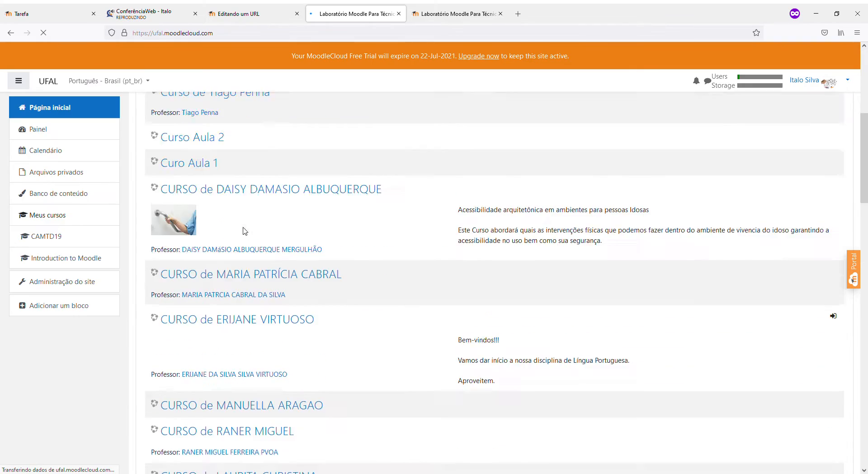
{"action": "scroll", "coordinate": [244, 231], "scroll_direction": "up", "scroll_amount": 15}
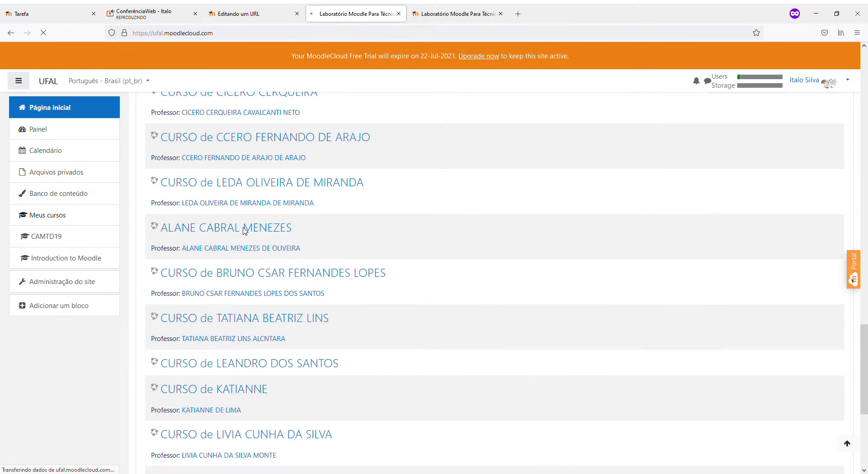
{"action": "scroll", "coordinate": [245, 231], "scroll_direction": "up", "scroll_amount": 2}
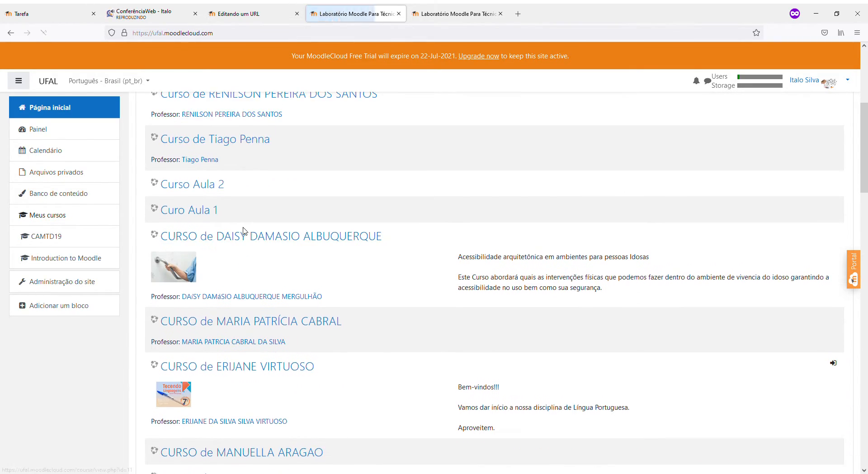
Open Curso Aula 2, toggle editing off and back on, and add another week
{"action": "left_click", "coordinate": [207, 192]}
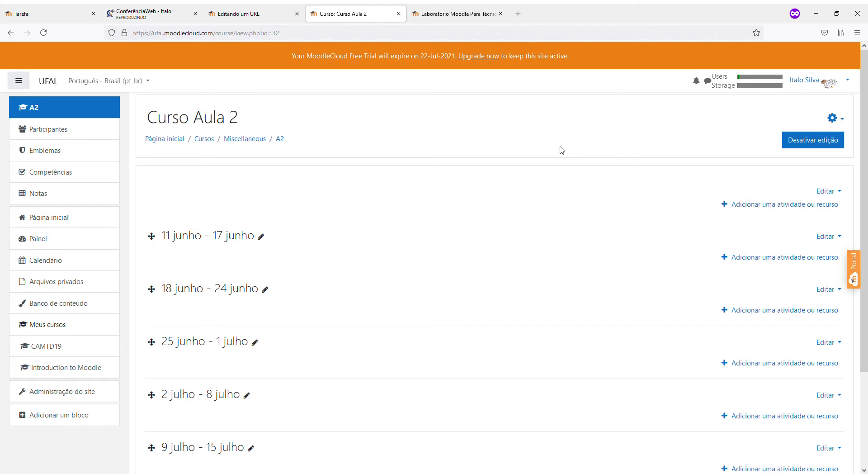
{"action": "left_click", "coordinate": [829, 145]}
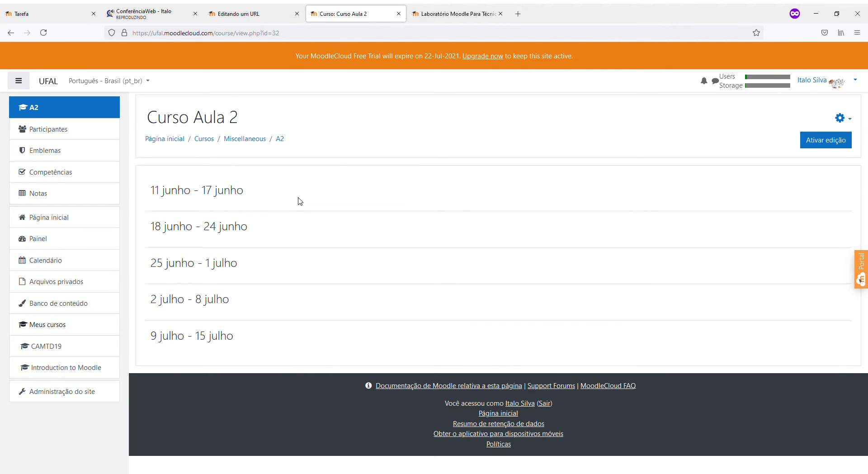
{"action": "left_click", "coordinate": [830, 142]}
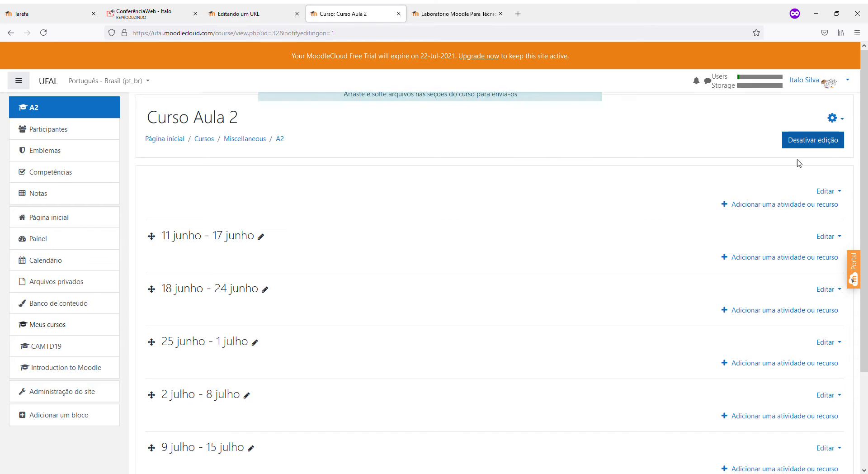
{"action": "scroll", "coordinate": [796, 361], "scroll_direction": "down", "scroll_amount": 3}
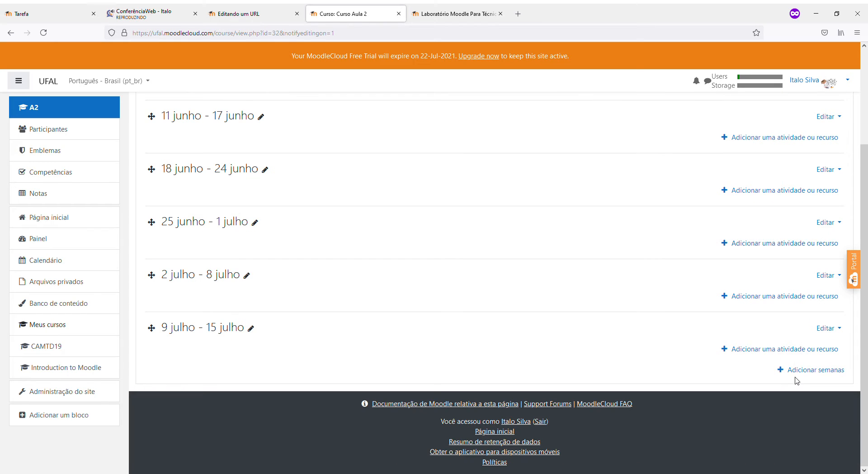
{"action": "left_click", "coordinate": [796, 369]}
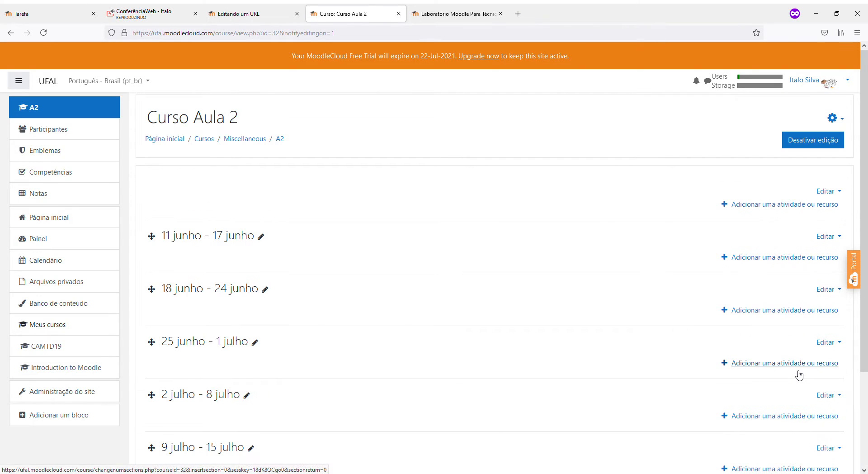
Open the activity chooser filtered to Atividades and read the Base de dados description
{"action": "left_click", "coordinate": [768, 205]}
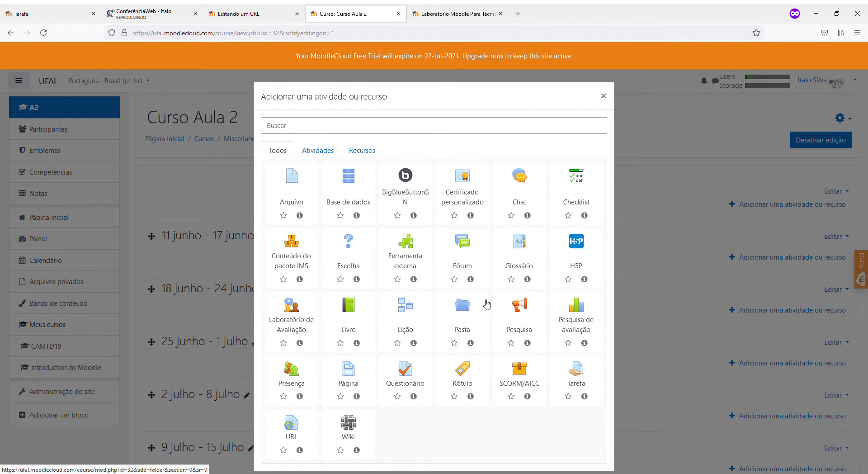
{"action": "left_click", "coordinate": [323, 150]}
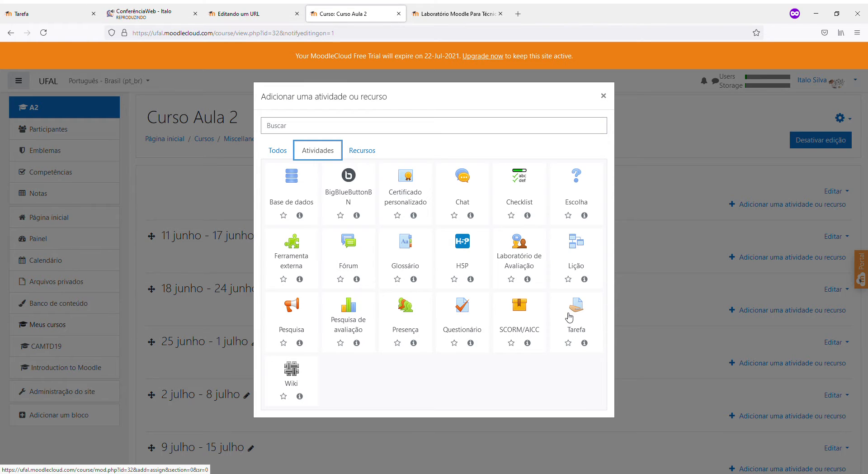
{"action": "left_click", "coordinate": [299, 215]}
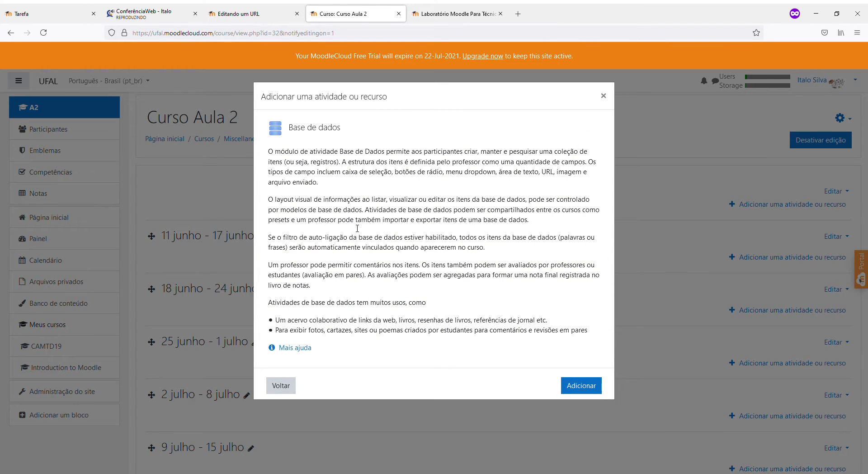
{"action": "left_click", "coordinate": [281, 385]}
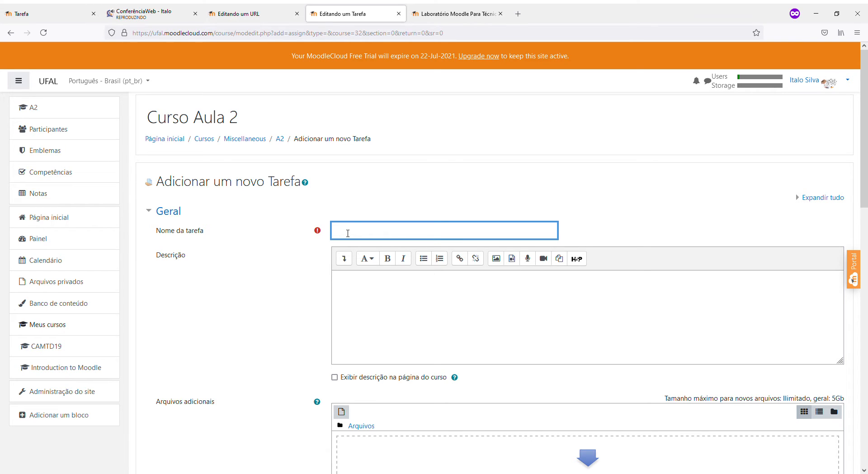
Name the new assignment 'Fichamento', fixing the stray space typed in the name
{"action": "type", "text": "Ficha"}
{"action": "left_click_drag", "start_coordinate": [361, 239], "coordinate": [331, 239]}
{"action": "left_click", "coordinate": [331, 239]}
{"action": "key", "text": "BackSpace"}
{"action": "type", "text": "mento"}
{"action": "scroll", "coordinate": [312, 316], "scroll_direction": "down", "scroll_amount": 4}
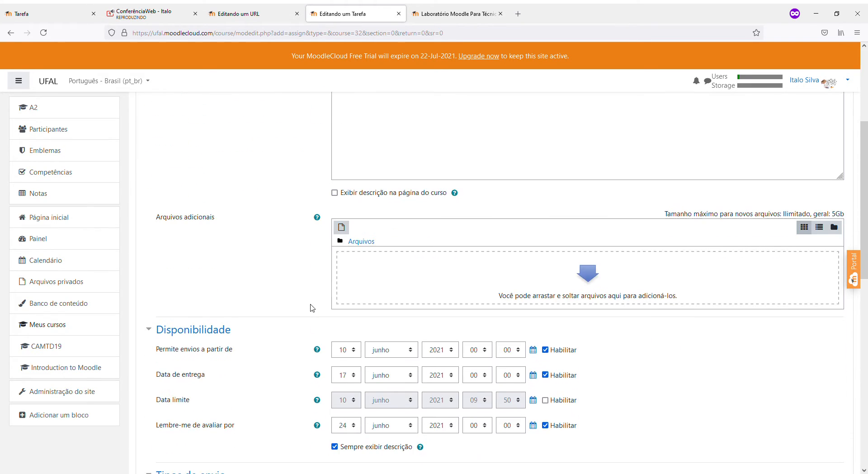
{"action": "scroll", "coordinate": [318, 299], "scroll_direction": "up", "scroll_amount": 5}
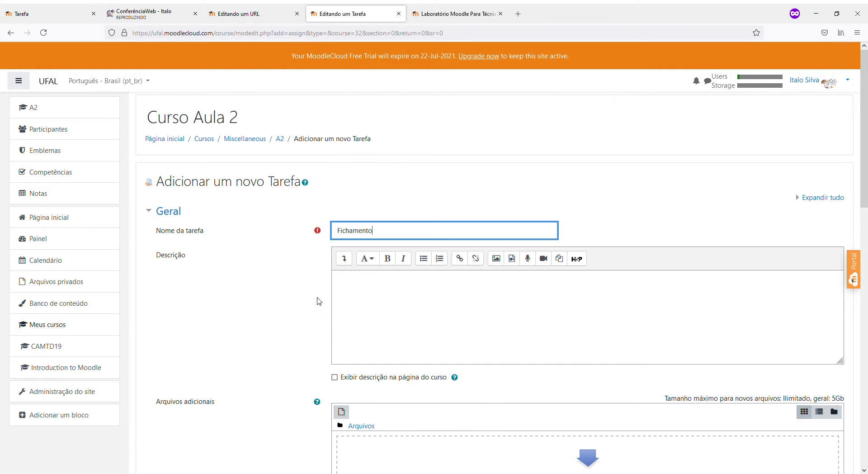
{"action": "scroll", "coordinate": [380, 315], "scroll_direction": "down", "scroll_amount": 5}
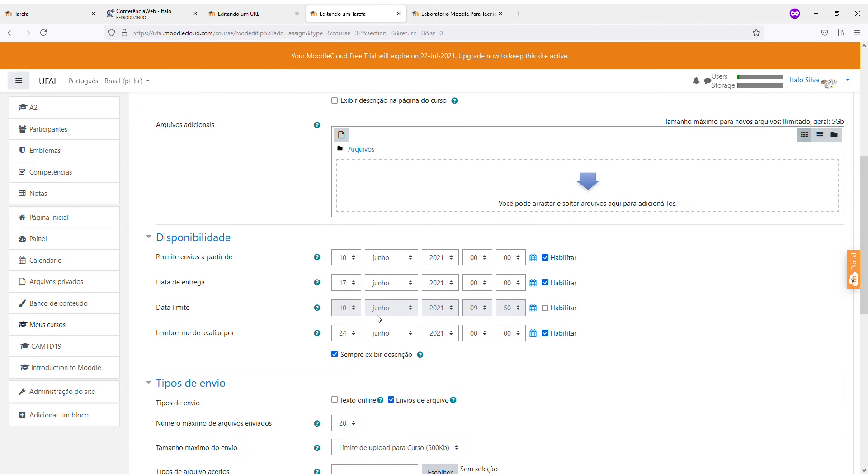
{"action": "scroll", "coordinate": [381, 319], "scroll_direction": "up", "scroll_amount": 4}
Expand the Descrição editor toolbar to show all formatting buttons and focus the editor
{"action": "left_click", "coordinate": [360, 253]}
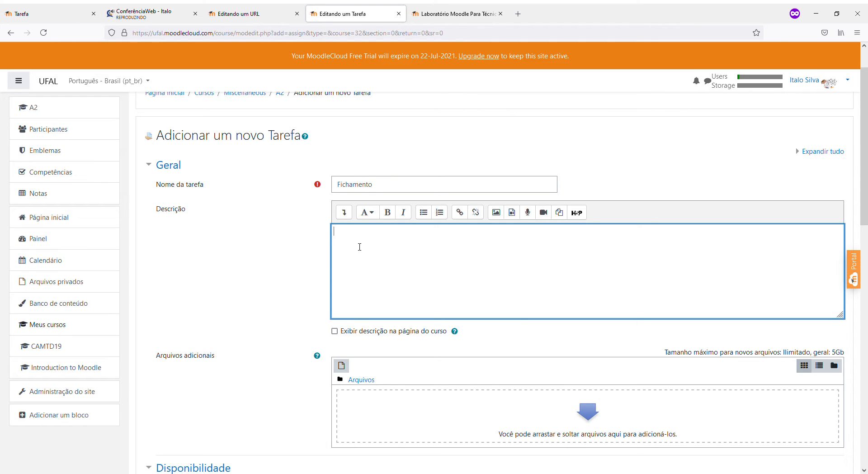
{"action": "scroll", "coordinate": [352, 244], "scroll_direction": "down", "scroll_amount": 4}
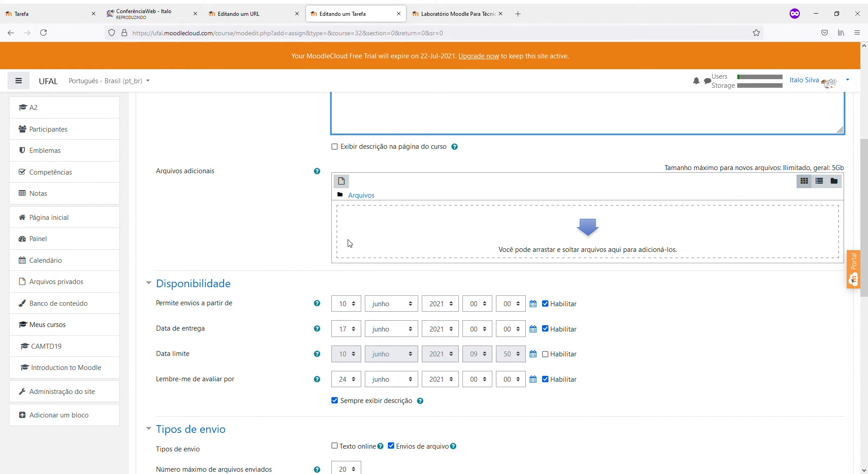
{"action": "scroll", "coordinate": [349, 240], "scroll_direction": "up", "scroll_amount": 3}
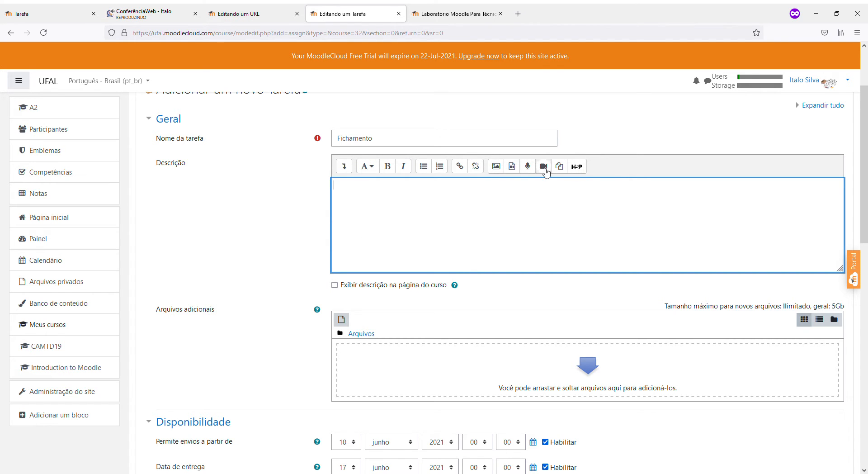
{"action": "left_click", "coordinate": [348, 171]}
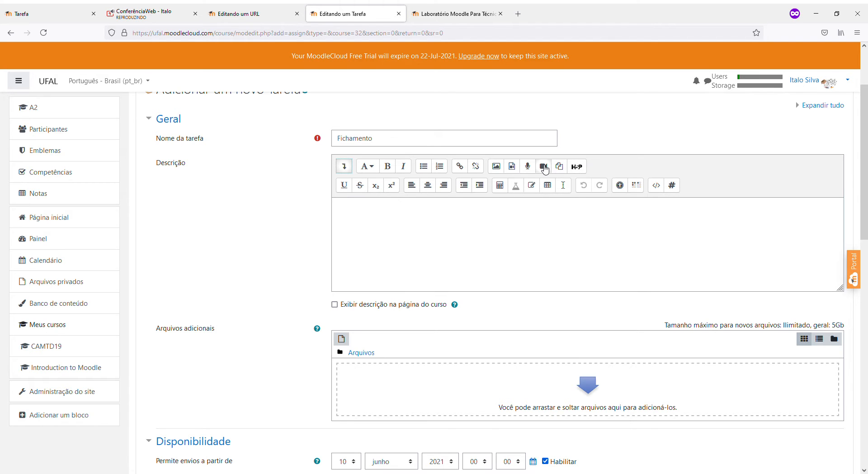
{"action": "left_click", "coordinate": [364, 222]}
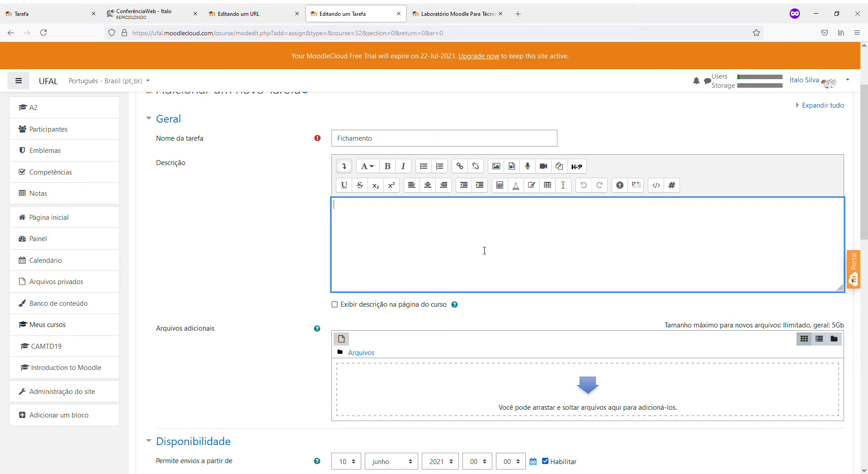
{"action": "scroll", "coordinate": [463, 309], "scroll_direction": "down", "scroll_amount": 3}
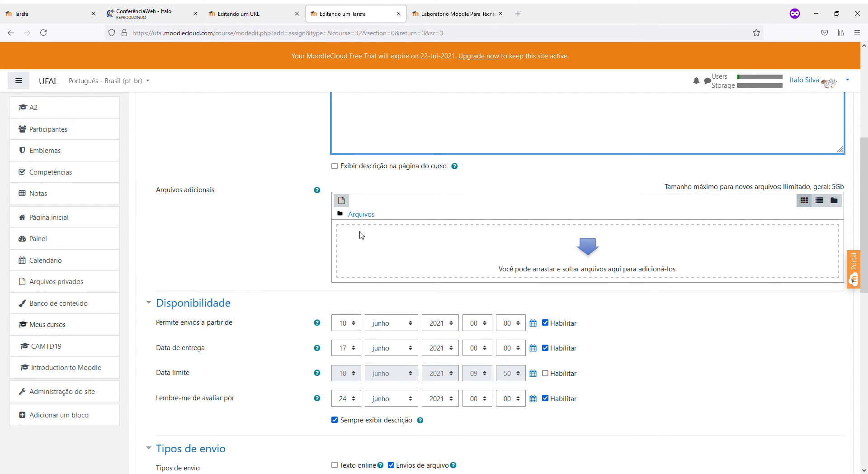
Review the availability dates, highlighting the grading reminder date setting
{"action": "scroll", "coordinate": [480, 253], "scroll_direction": "up", "scroll_amount": 1}
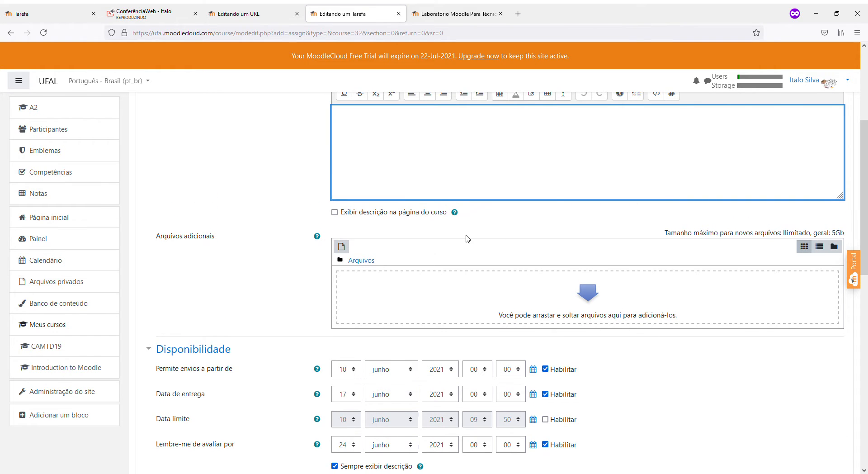
{"action": "scroll", "coordinate": [496, 233], "scroll_direction": "up", "scroll_amount": 2}
{"action": "scroll", "coordinate": [287, 333], "scroll_direction": "down", "scroll_amount": 3}
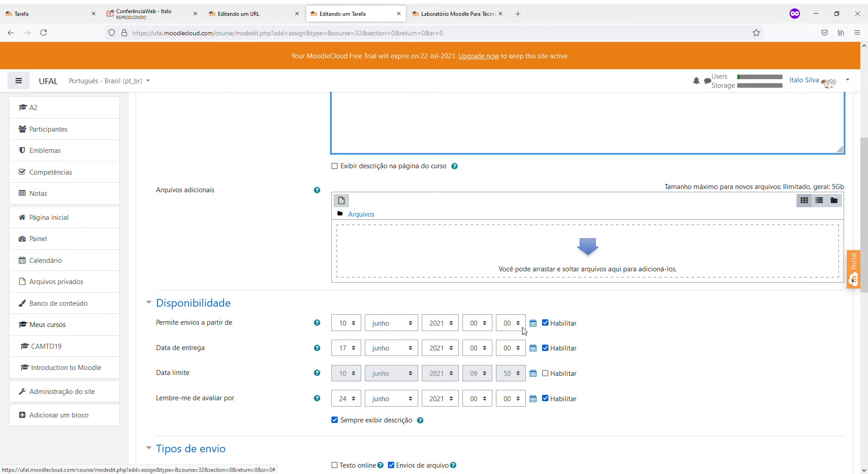
{"action": "scroll", "coordinate": [637, 382], "scroll_direction": "down", "scroll_amount": 2}
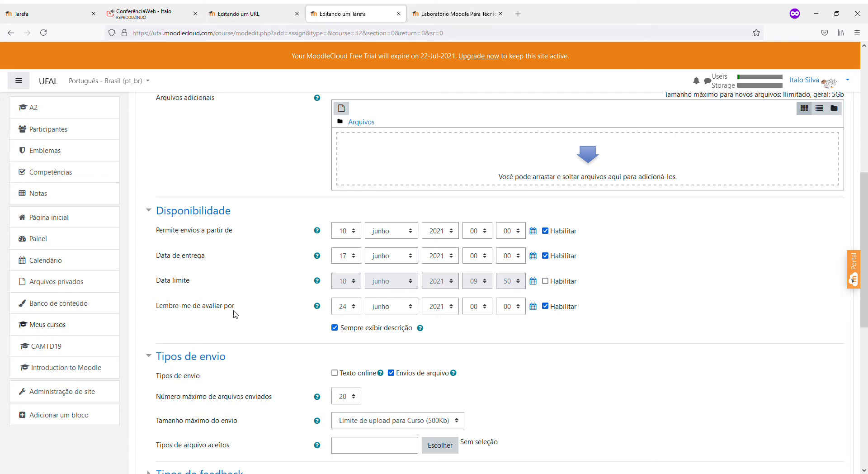
{"action": "left_click_drag", "start_coordinate": [237, 307], "coordinate": [158, 308]}
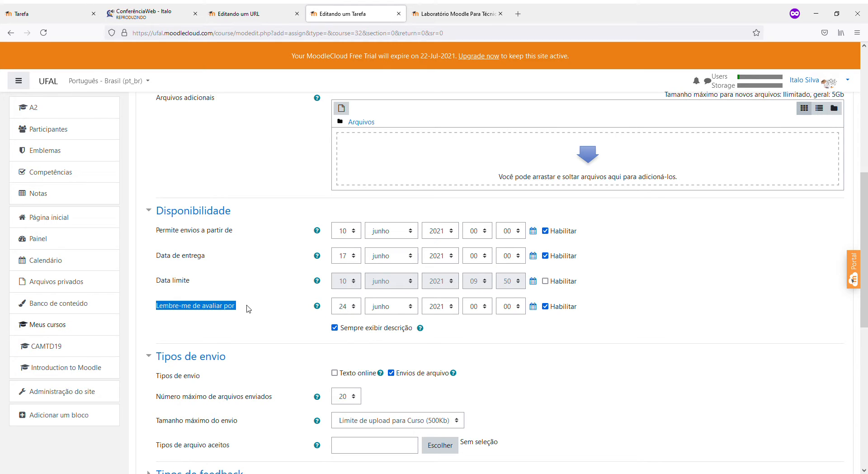
{"action": "left_click", "coordinate": [276, 311]}
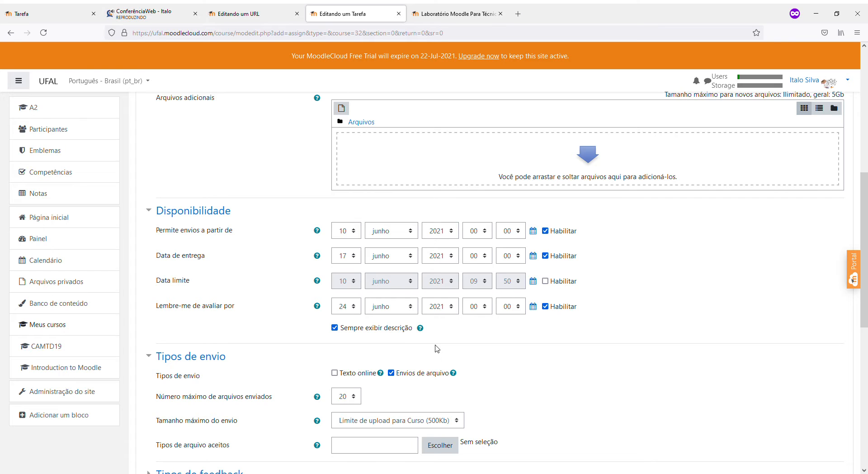
{"action": "scroll", "coordinate": [437, 348], "scroll_direction": "down", "scroll_amount": 2}
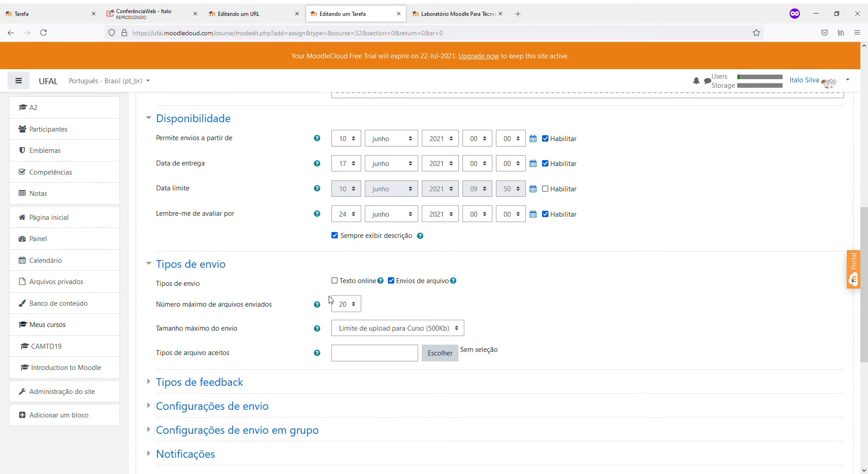
Set 'Número máximo de arquivos enviados' from 20 to 1
{"action": "left_click", "coordinate": [342, 303]}
{"action": "left_click", "coordinate": [576, 316]}
{"action": "scroll", "coordinate": [576, 316], "scroll_direction": "up", "scroll_amount": 4}
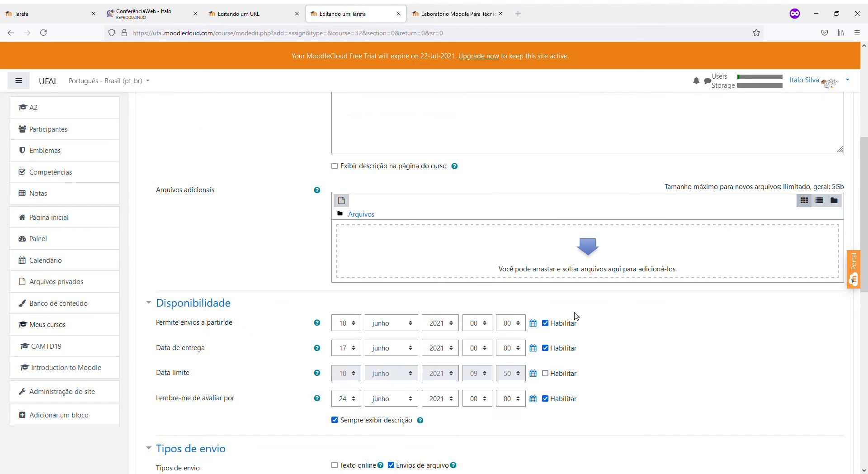
{"action": "scroll", "coordinate": [573, 312], "scroll_direction": "down", "scroll_amount": 3}
{"action": "scroll", "coordinate": [573, 315], "scroll_direction": "up", "scroll_amount": 1}
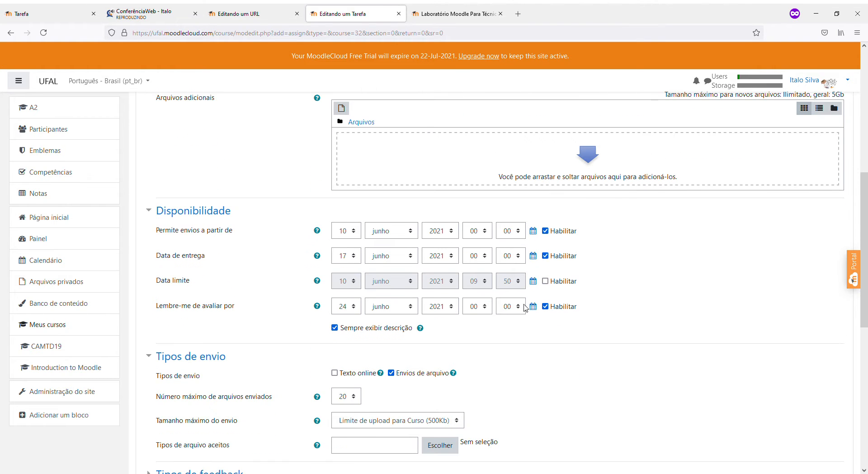
{"action": "scroll", "coordinate": [520, 312], "scroll_direction": "up", "scroll_amount": 1}
{"action": "scroll", "coordinate": [510, 317], "scroll_direction": "down", "scroll_amount": 3}
{"action": "left_click", "coordinate": [357, 276]}
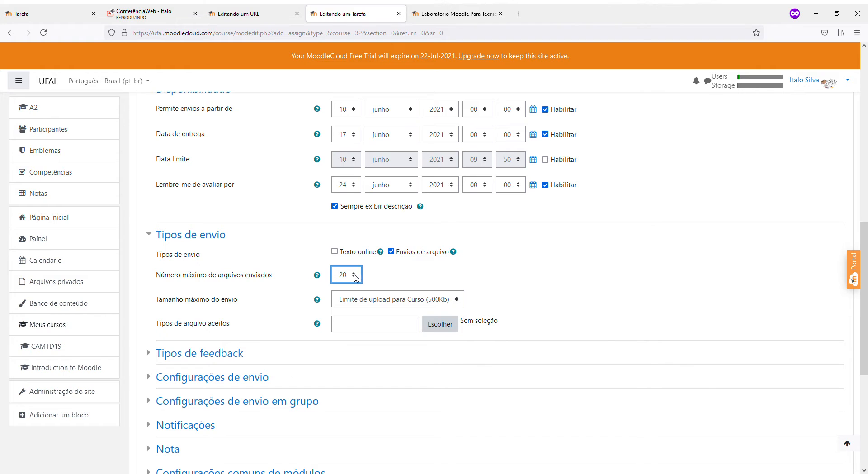
{"action": "scroll", "coordinate": [363, 131], "scroll_direction": "up", "scroll_amount": 5}
{"action": "scroll", "coordinate": [358, 329], "scroll_direction": "down", "scroll_amount": 4}
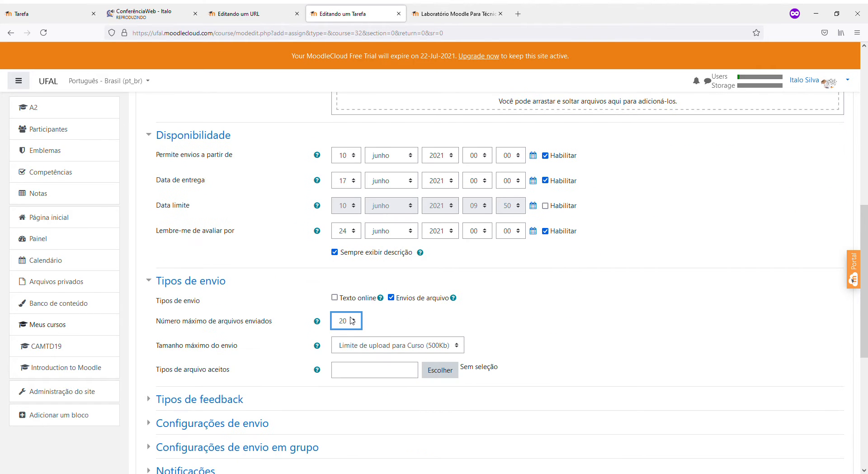
{"action": "key", "text": "1"}
{"action": "left_click", "coordinate": [528, 310]}
Check the maximum submission size setting before choosing accepted file types
{"action": "left_click", "coordinate": [433, 347]}
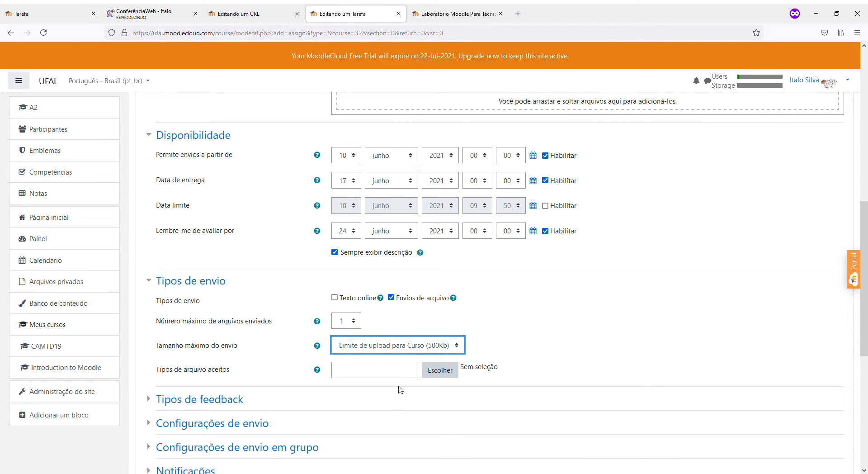
{"action": "left_click", "coordinate": [535, 347]}
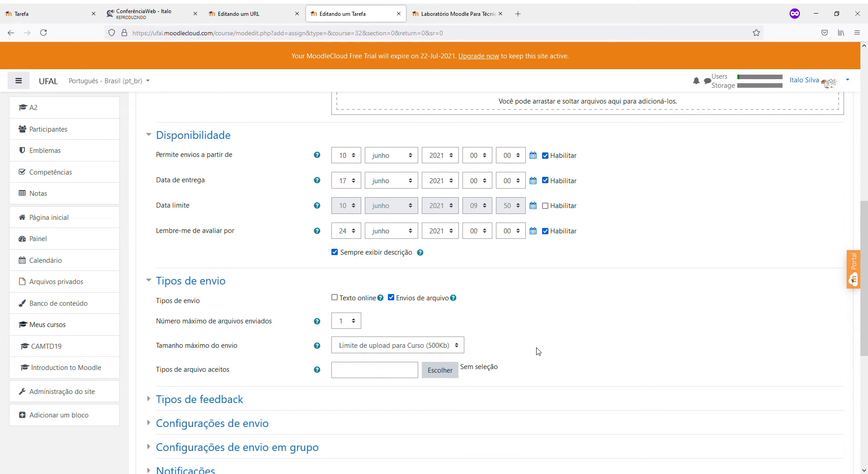
{"action": "left_click", "coordinate": [424, 346]}
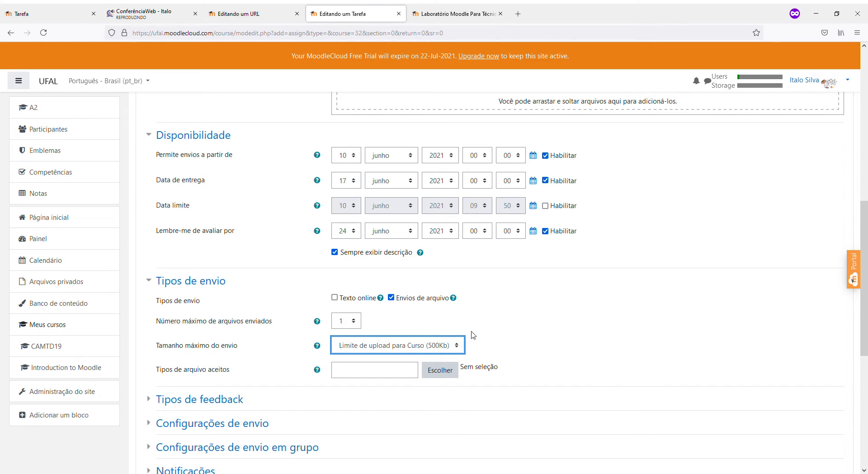
{"action": "left_click", "coordinate": [520, 340]}
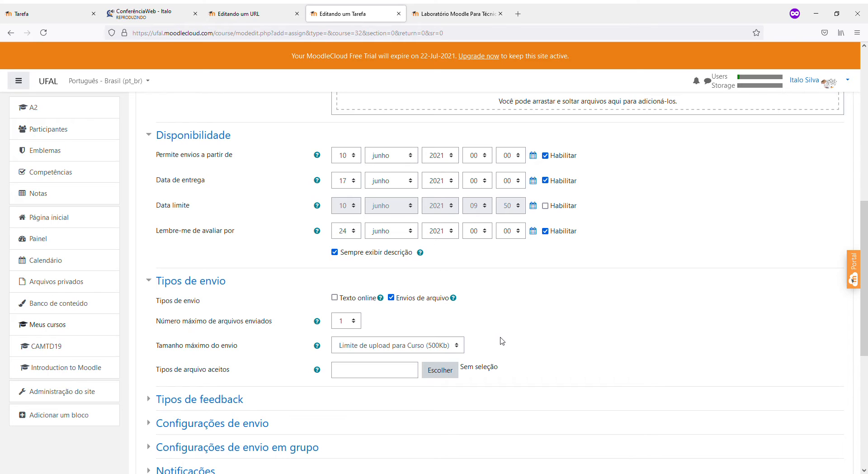
{"action": "left_click", "coordinate": [430, 372]}
Accept 'Arquivos de documentos de texto' and 'Documento PDF' as file types and save
{"action": "left_click", "coordinate": [433, 371]}
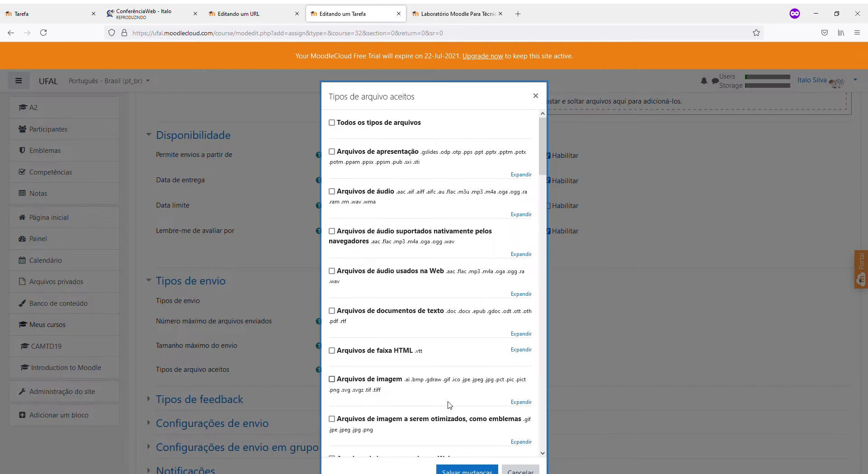
{"action": "scroll", "coordinate": [436, 324], "scroll_direction": "down", "scroll_amount": 3}
{"action": "scroll", "coordinate": [437, 324], "scroll_direction": "down", "scroll_amount": 15}
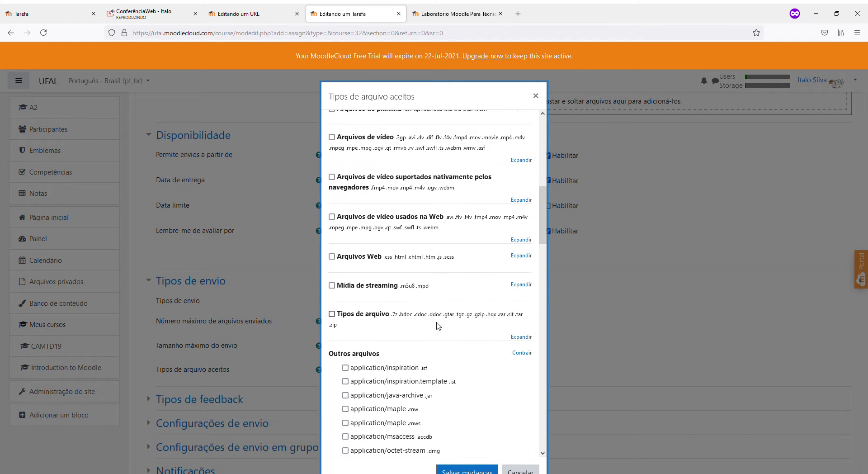
{"action": "scroll", "coordinate": [438, 325], "scroll_direction": "up", "scroll_amount": 18}
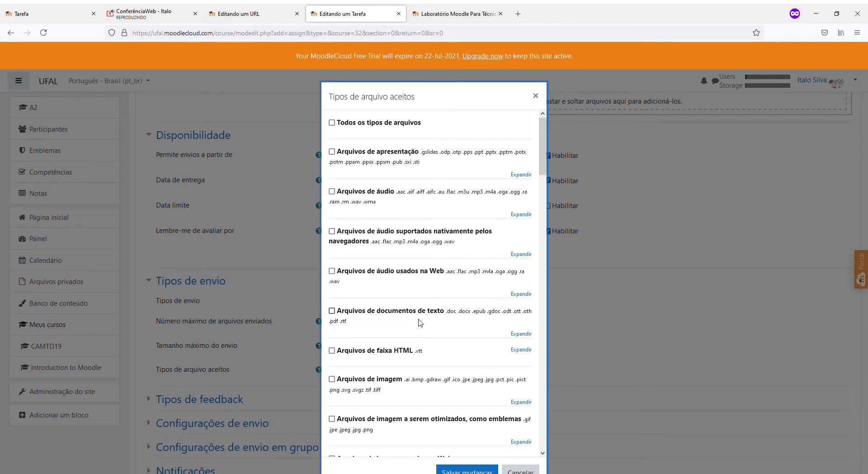
{"action": "left_click", "coordinate": [332, 311]}
{"action": "scroll", "coordinate": [358, 398], "scroll_direction": "down", "scroll_amount": 4}
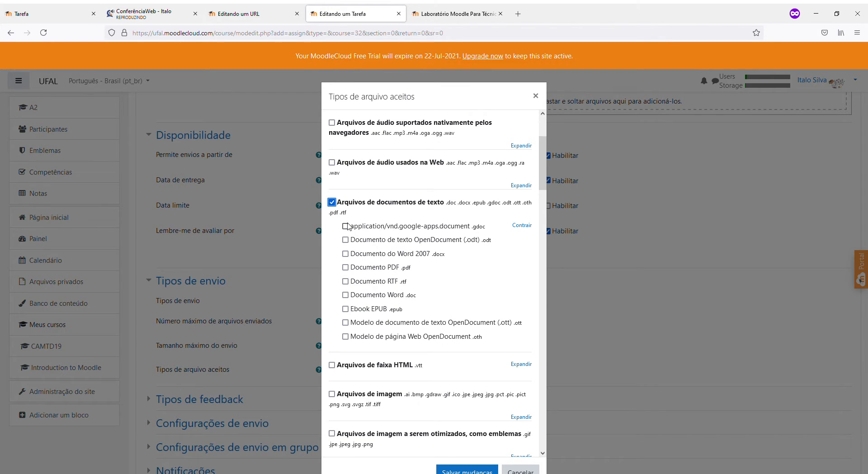
{"action": "left_click", "coordinate": [345, 267]}
{"action": "scroll", "coordinate": [349, 306], "scroll_direction": "down", "scroll_amount": 3}
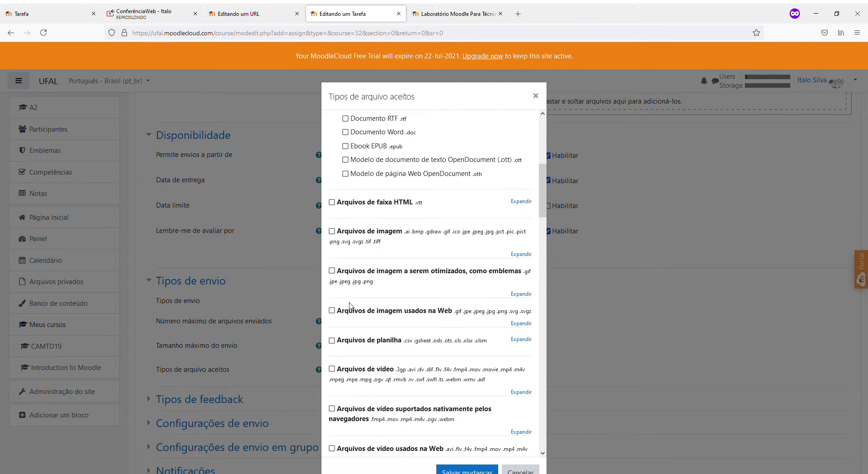
{"action": "left_click", "coordinate": [467, 469]}
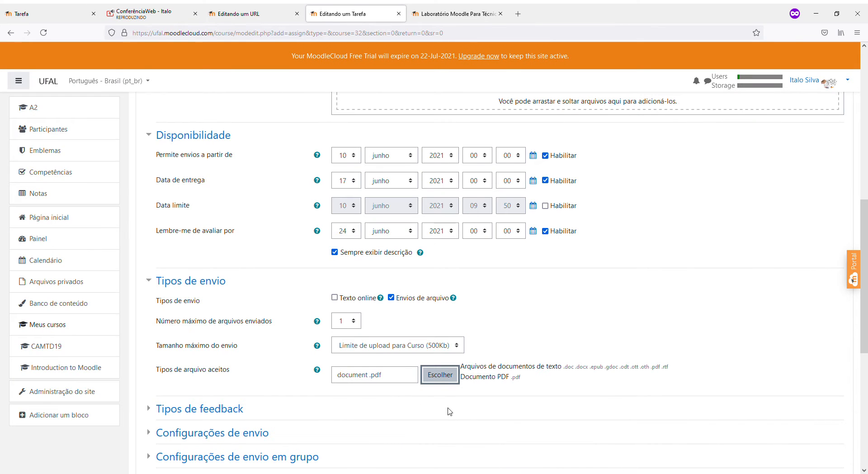
Add 'Arquivos de imagem usados na Web' to the accepted file types and save
{"action": "scroll", "coordinate": [544, 405], "scroll_direction": "down", "scroll_amount": 1}
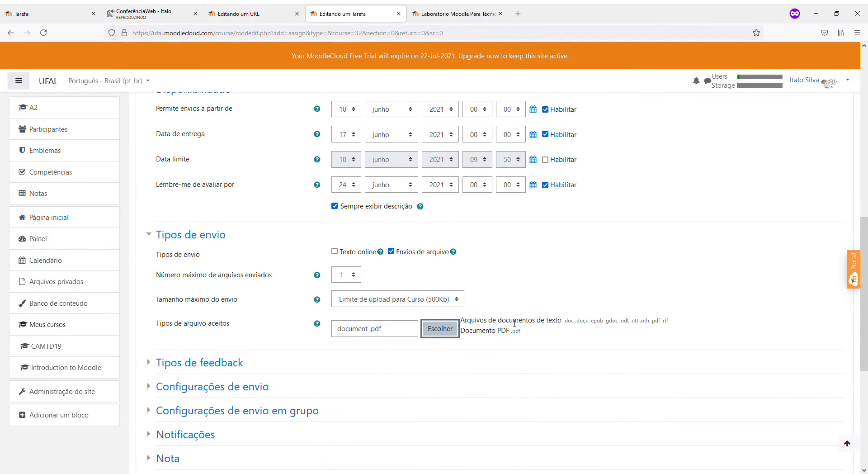
{"action": "left_click", "coordinate": [430, 328]}
{"action": "scroll", "coordinate": [426, 328], "scroll_direction": "down", "scroll_amount": 5}
{"action": "scroll", "coordinate": [384, 271], "scroll_direction": "up", "scroll_amount": 4}
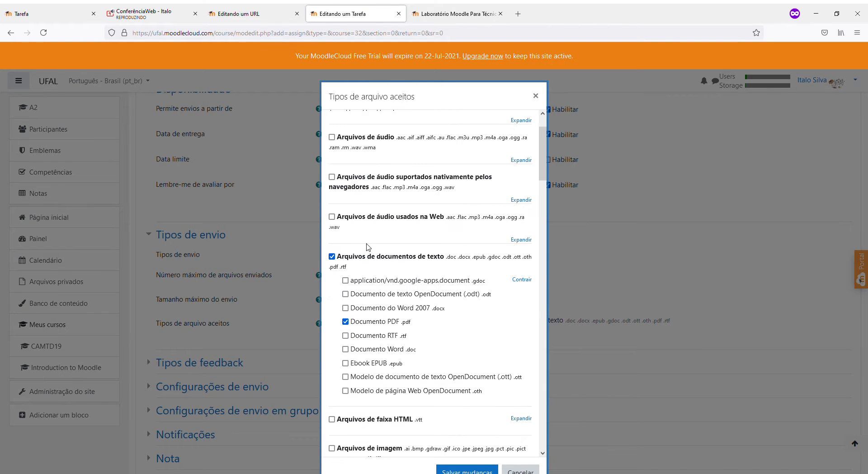
{"action": "scroll", "coordinate": [374, 257], "scroll_direction": "down", "scroll_amount": 5}
{"action": "left_click", "coordinate": [332, 257]}
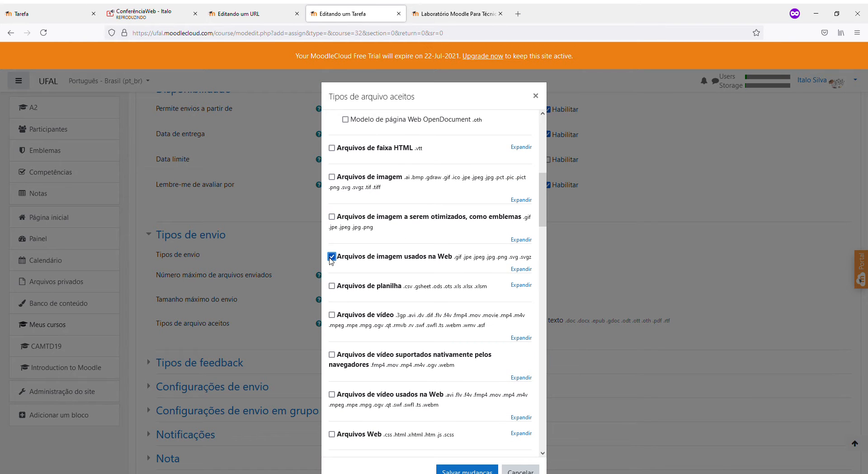
{"action": "left_click", "coordinate": [524, 270]}
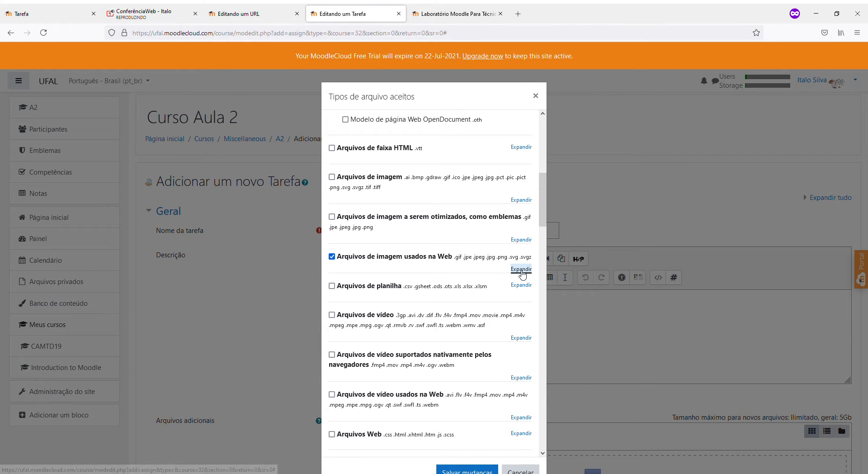
{"action": "scroll", "coordinate": [463, 277], "scroll_direction": "down", "scroll_amount": 4}
{"action": "scroll", "coordinate": [462, 277], "scroll_direction": "up", "scroll_amount": 2}
{"action": "scroll", "coordinate": [462, 278], "scroll_direction": "down", "scroll_amount": 3}
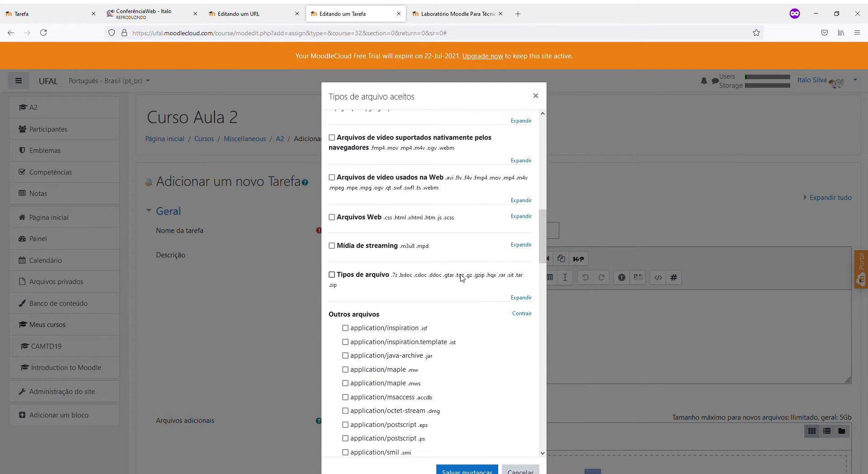
{"action": "scroll", "coordinate": [462, 278], "scroll_direction": "up", "scroll_amount": 6}
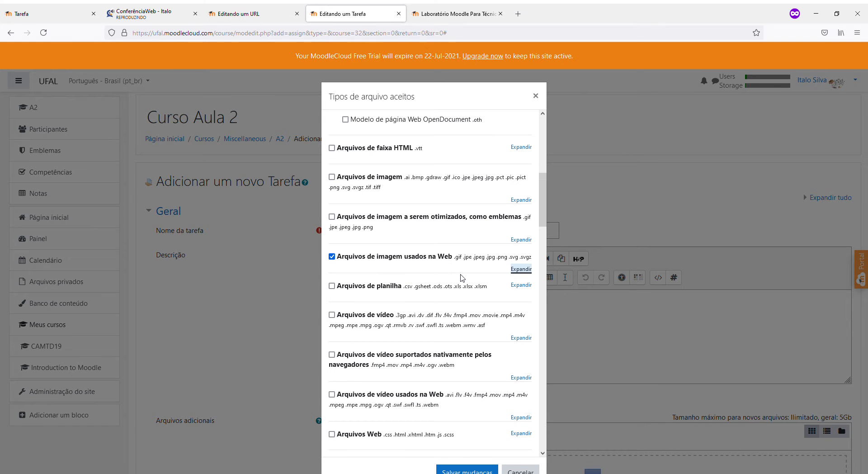
{"action": "scroll", "coordinate": [459, 271], "scroll_direction": "down", "scroll_amount": 5}
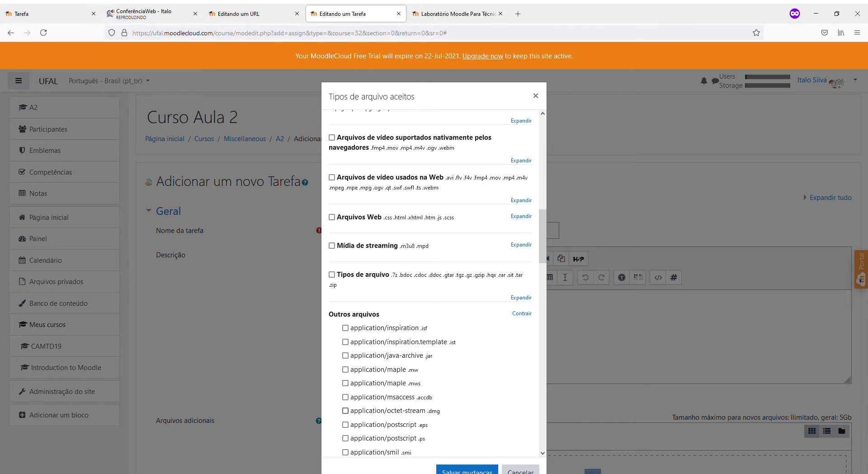
{"action": "left_click", "coordinate": [454, 470]}
{"action": "scroll", "coordinate": [537, 361], "scroll_direction": "down", "scroll_amount": 4}
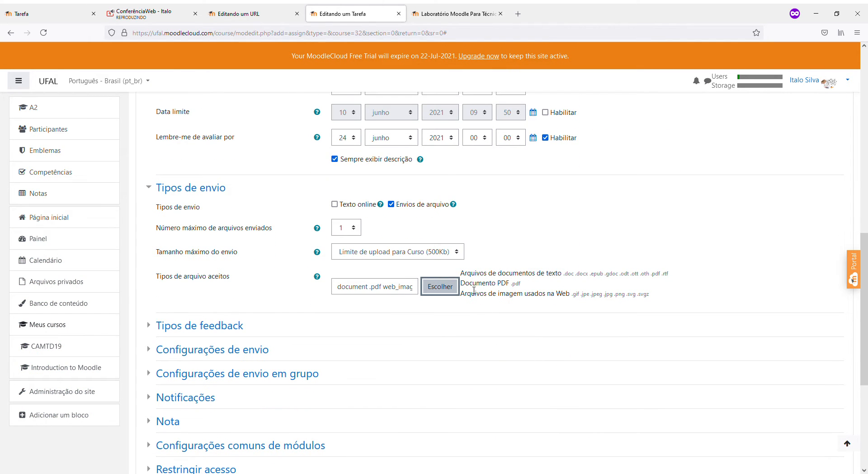
{"action": "left_click_drag", "start_coordinate": [460, 294], "coordinate": [665, 290]}
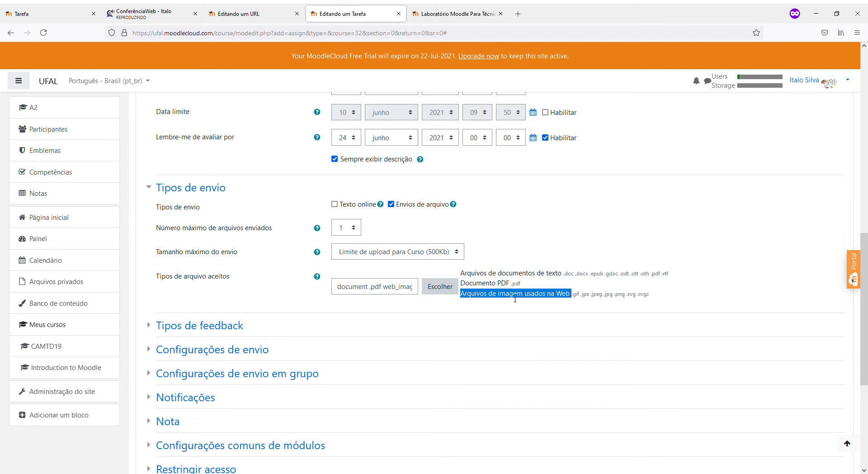
{"action": "left_click", "coordinate": [444, 293]}
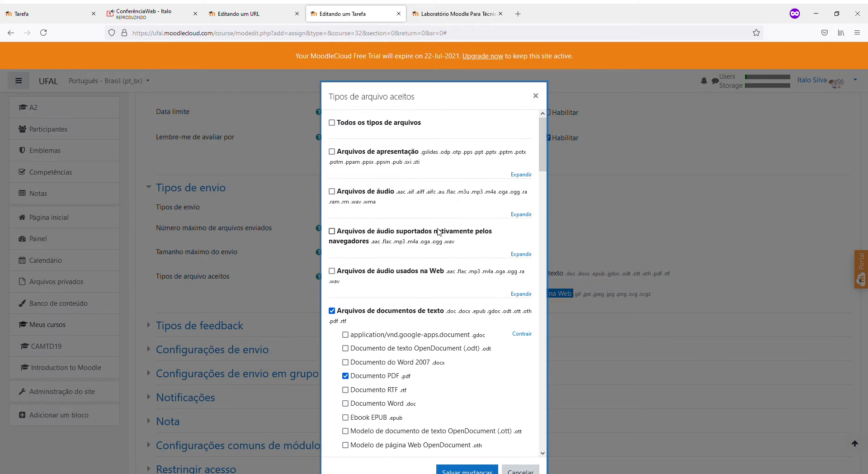
Switch accepted file types to Todos os tipos and save
{"action": "left_click", "coordinate": [332, 124]}
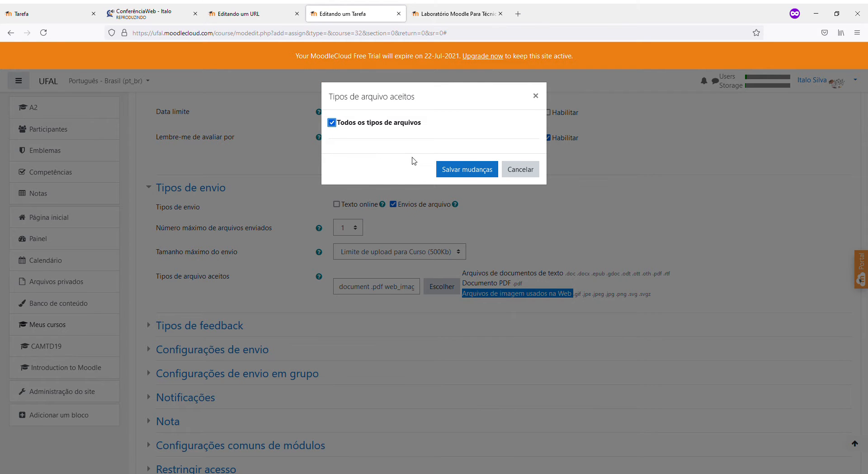
{"action": "left_click", "coordinate": [451, 169]}
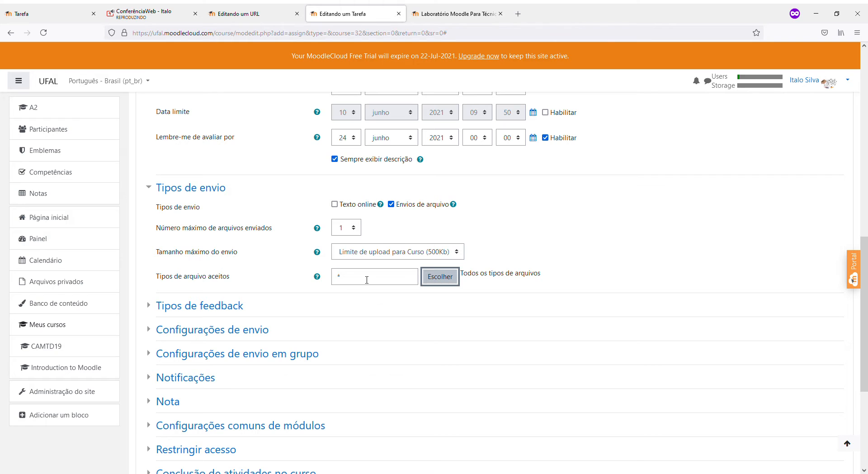
{"action": "left_click_drag", "start_coordinate": [367, 279], "coordinate": [291, 274]}
{"action": "left_click", "coordinate": [440, 276]}
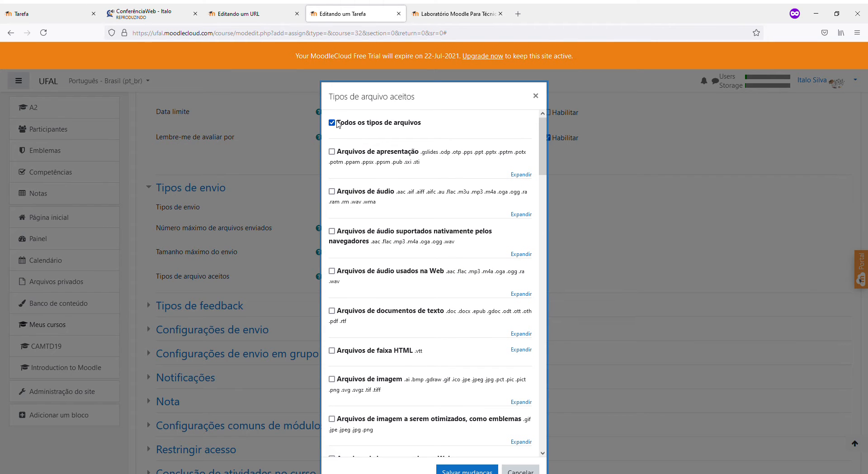
{"action": "scroll", "coordinate": [335, 256], "scroll_direction": "down", "scroll_amount": 7}
{"action": "scroll", "coordinate": [335, 257], "scroll_direction": "up", "scroll_amount": 7}
{"action": "scroll", "coordinate": [334, 256], "scroll_direction": "down", "scroll_amount": 7}
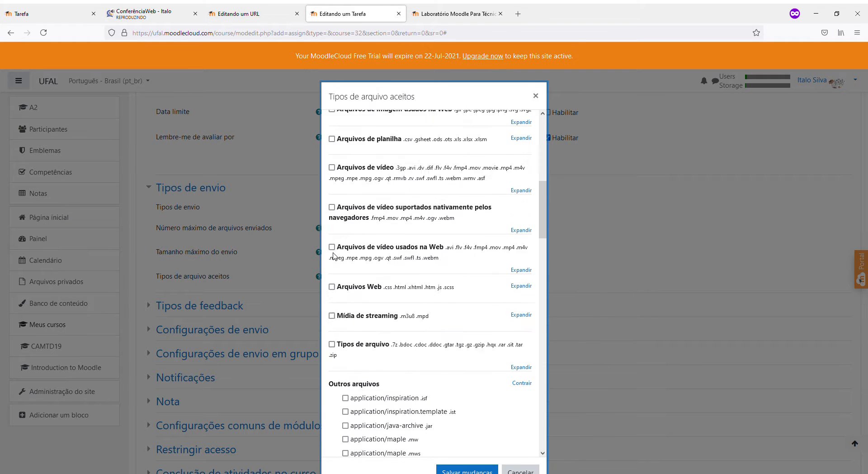
{"action": "scroll", "coordinate": [334, 256], "scroll_direction": "up", "scroll_amount": 7}
Replace Todos os tipos with Arquivos de áudio and save
{"action": "left_click", "coordinate": [334, 196]}
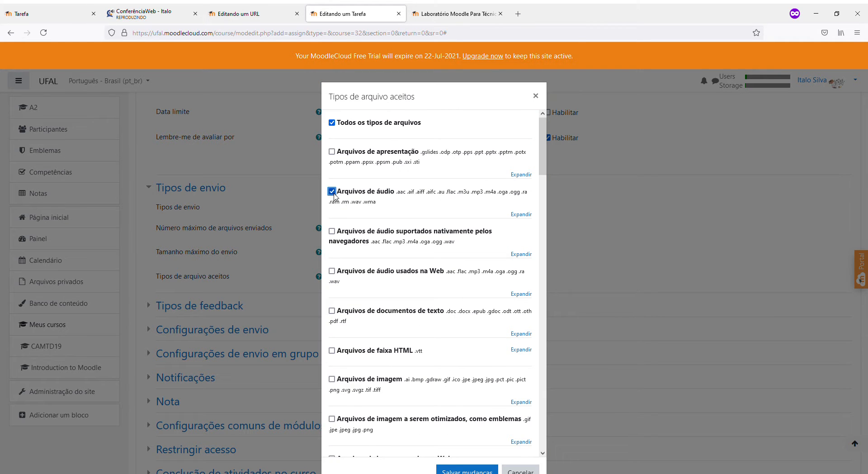
{"action": "left_click", "coordinate": [332, 123]}
{"action": "left_click", "coordinate": [448, 471]}
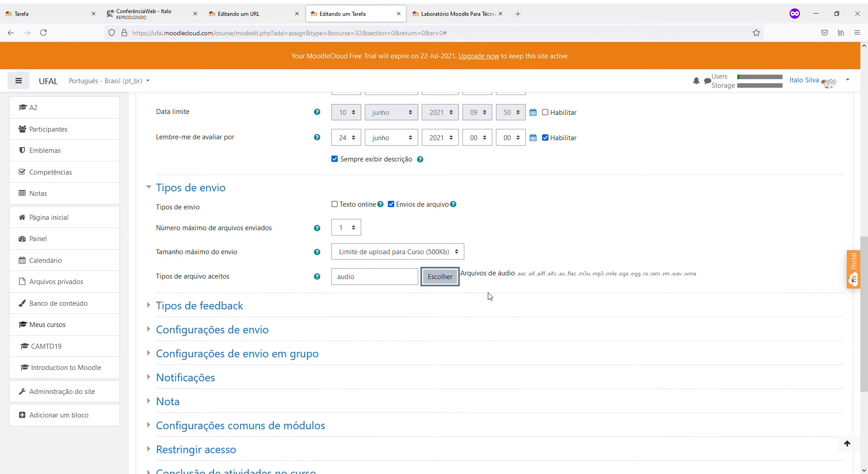
{"action": "left_click_drag", "start_coordinate": [467, 276], "coordinate": [518, 284]}
{"action": "left_click", "coordinate": [700, 275]}
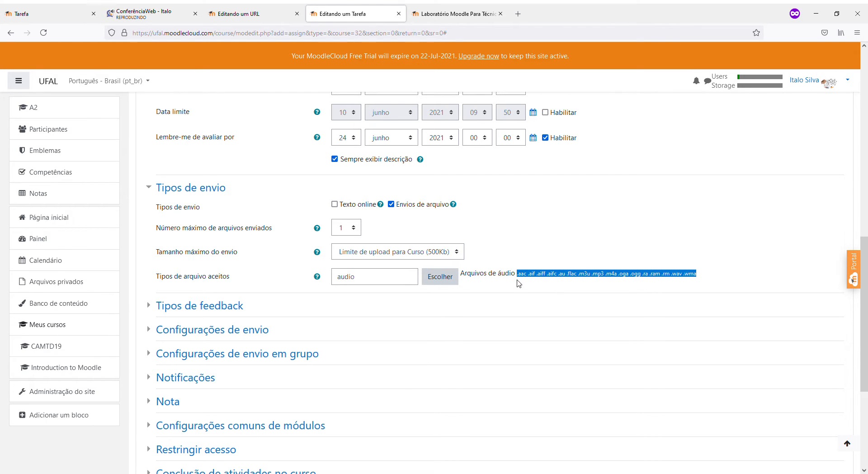
Add MP3 within the audio group and save, so accepted types read audio .mp3
{"action": "left_click", "coordinate": [440, 277]}
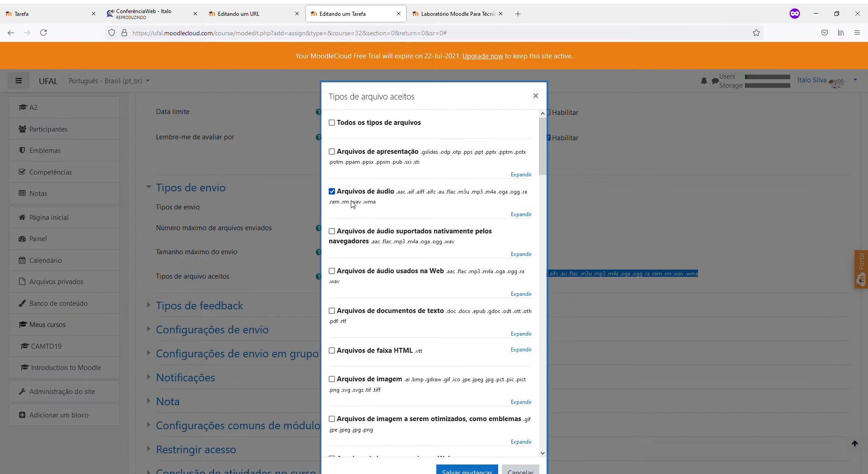
{"action": "left_click", "coordinate": [521, 214]}
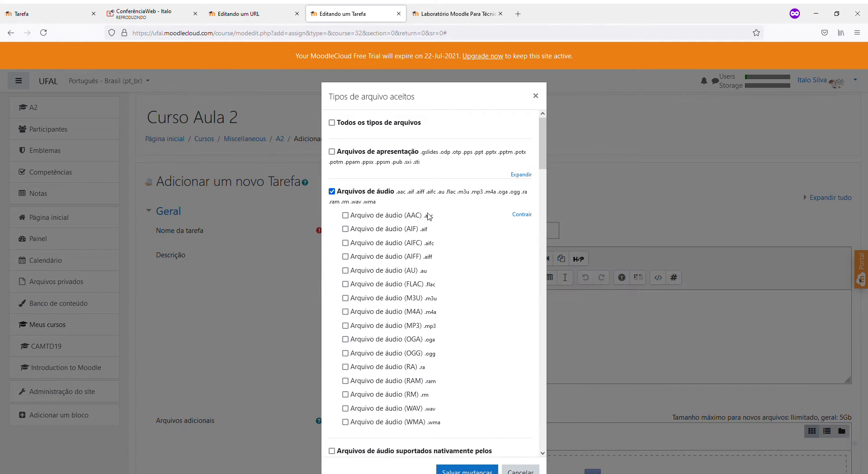
{"action": "left_click", "coordinate": [332, 191]}
{"action": "left_click", "coordinate": [331, 191]}
{"action": "left_click", "coordinate": [345, 325]}
{"action": "scroll", "coordinate": [475, 409], "scroll_direction": "down", "scroll_amount": 2}
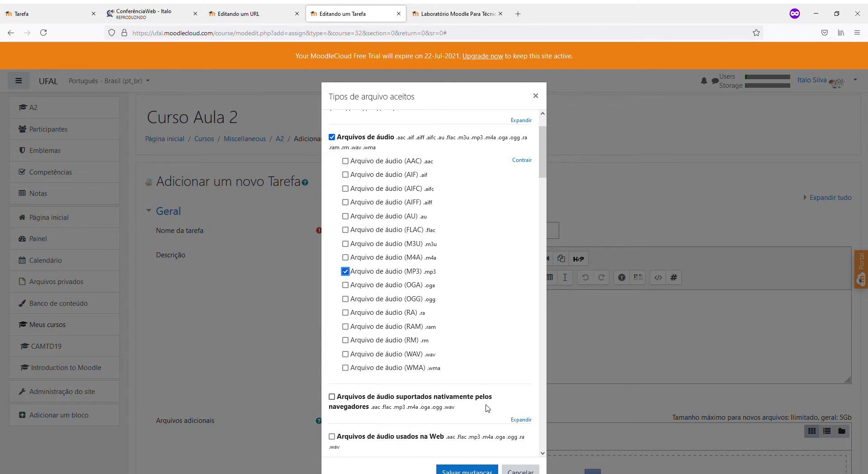
{"action": "left_click", "coordinate": [468, 470]}
{"action": "scroll", "coordinate": [498, 374], "scroll_direction": "down", "scroll_amount": 2}
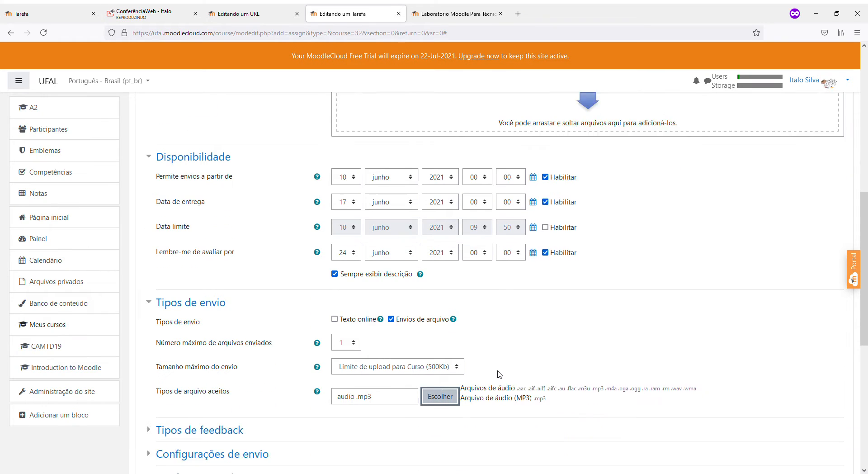
{"action": "scroll", "coordinate": [488, 385], "scroll_direction": "down", "scroll_amount": 3}
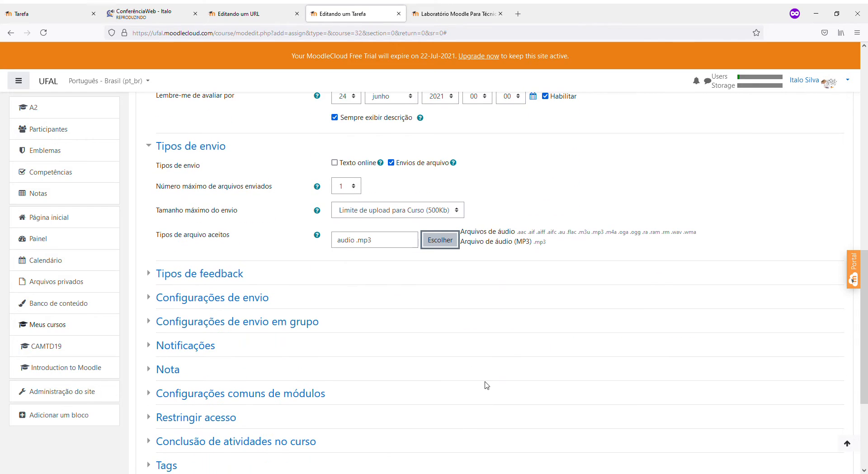
{"action": "left_click", "coordinate": [226, 274]}
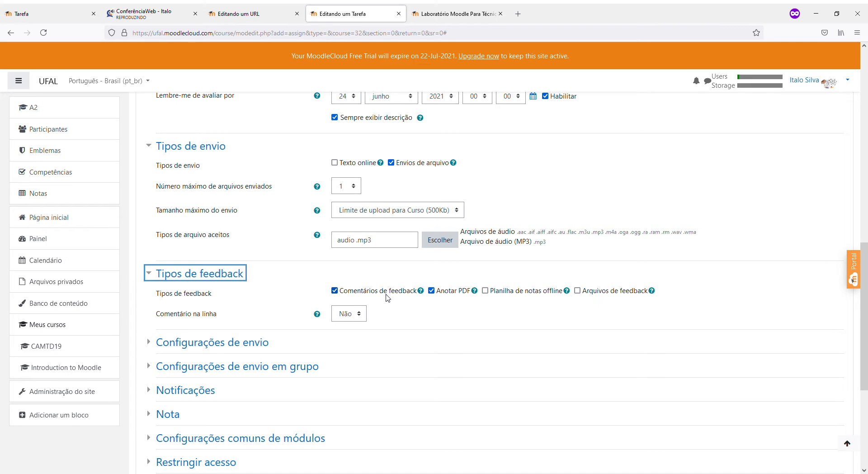
Scroll back up to the Descrição editor and put the cursor in the Fichamento description
{"action": "scroll", "coordinate": [383, 298], "scroll_direction": "up", "scroll_amount": 7}
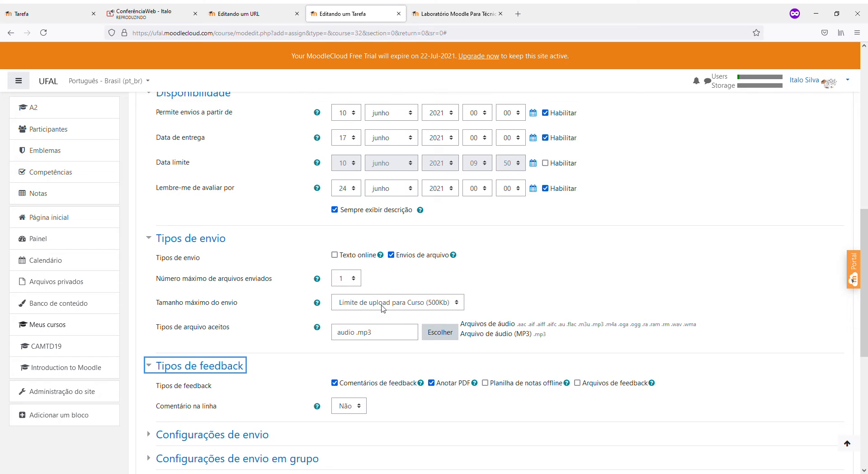
{"action": "scroll", "coordinate": [382, 311], "scroll_direction": "up", "scroll_amount": 4}
{"action": "left_click", "coordinate": [385, 312]}
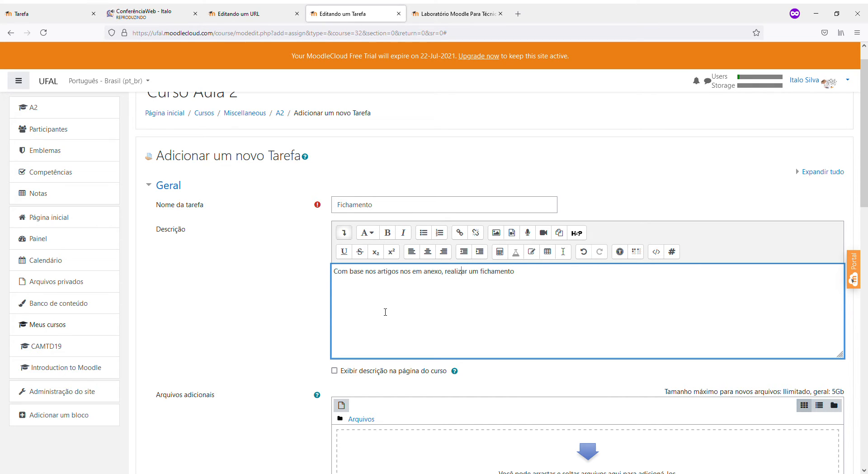
Remove the comma after 'anexo' and start a numbered list of Criterio items in the description
{"action": "key", "text": "BackSpace"}
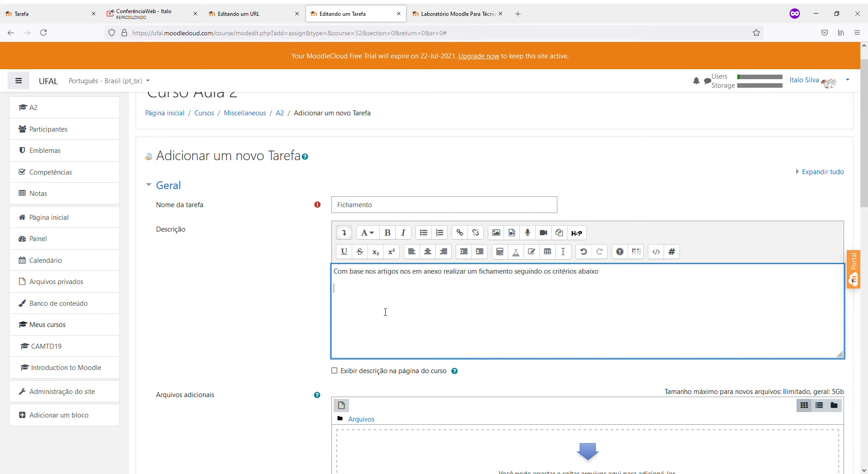
{"action": "left_click", "coordinate": [439, 233]}
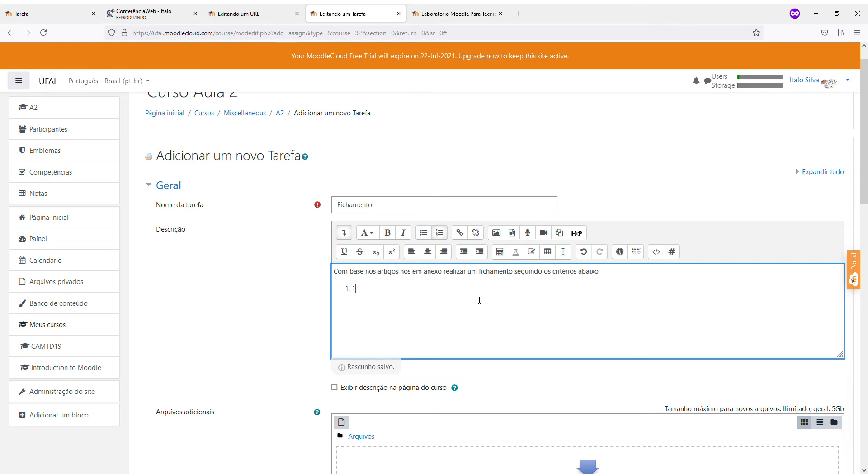
{"action": "type", "text": "Criterio"}
{"action": "key", "text": "ctrl+shift+Left"}
{"action": "key", "text": "ctrl+c"}
{"action": "key", "text": "Down"}
{"action": "key", "text": "Up"}
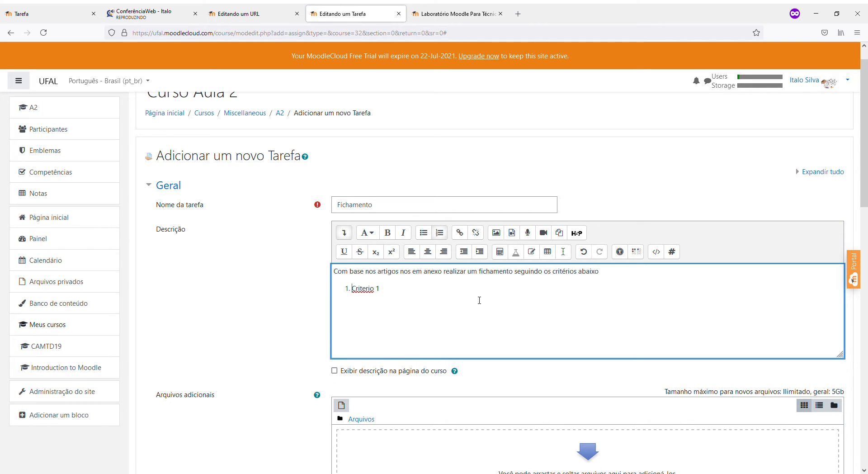
{"action": "key", "text": "ctrl+v"}
{"action": "key", "text": "ctrl+v"}
Finish 'Criterio 3', then untick the audio group and tick text document files in accepted types
{"action": "type", "text": "3"}
{"action": "scroll", "coordinate": [479, 300], "scroll_direction": "down", "scroll_amount": 8}
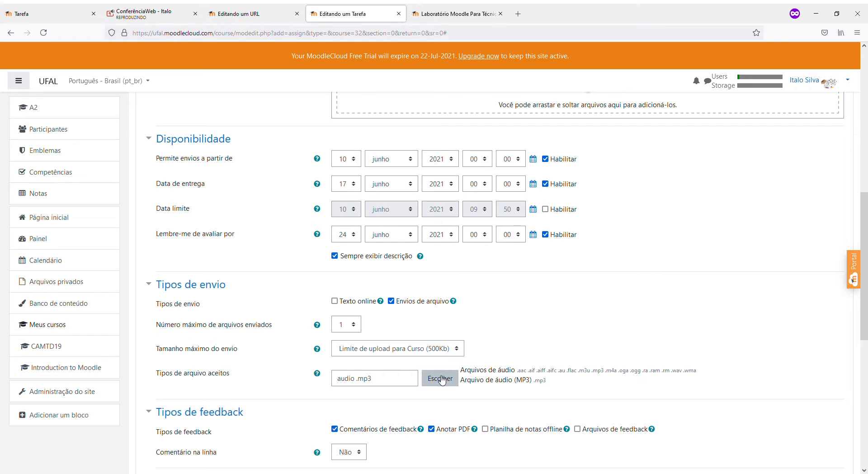
{"action": "scroll", "coordinate": [442, 380], "scroll_direction": "down", "scroll_amount": 2}
{"action": "left_click", "coordinate": [435, 291]}
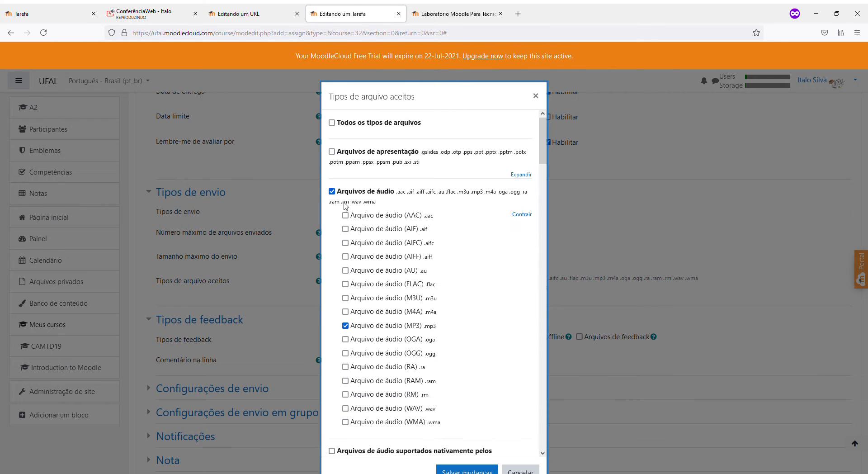
{"action": "left_click", "coordinate": [332, 191]}
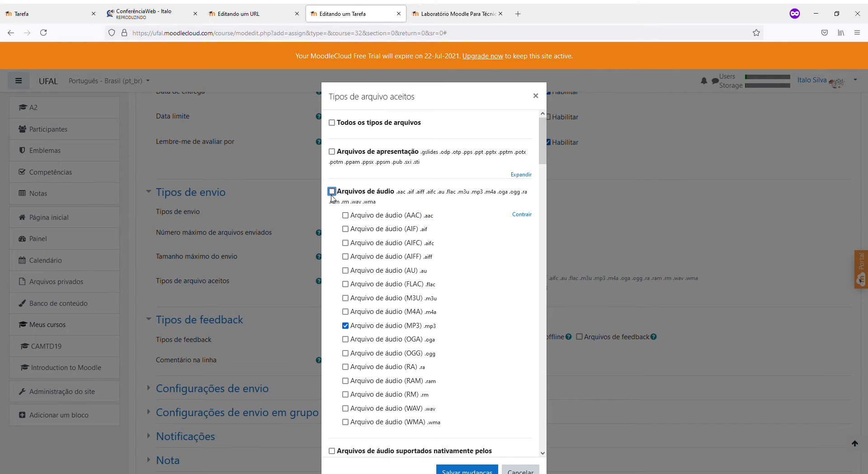
{"action": "scroll", "coordinate": [337, 226], "scroll_direction": "down", "scroll_amount": 10}
{"action": "scroll", "coordinate": [339, 233], "scroll_direction": "up", "scroll_amount": 4}
{"action": "scroll", "coordinate": [339, 234], "scroll_direction": "down", "scroll_amount": 5}
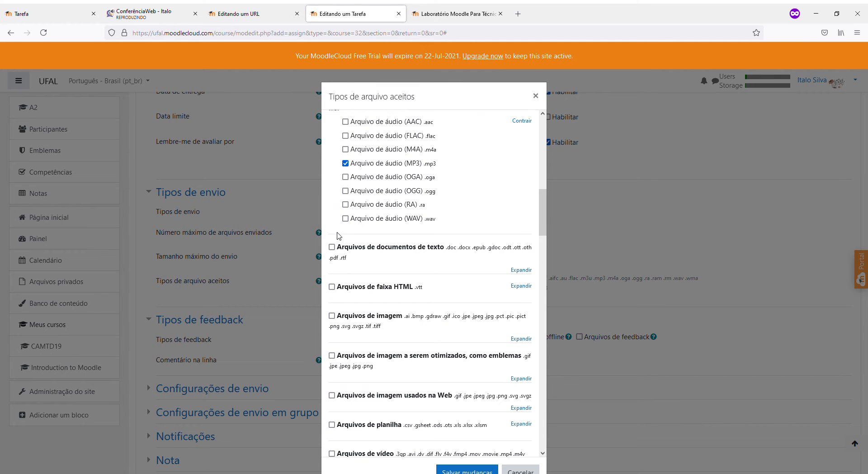
{"action": "left_click", "coordinate": [332, 247]}
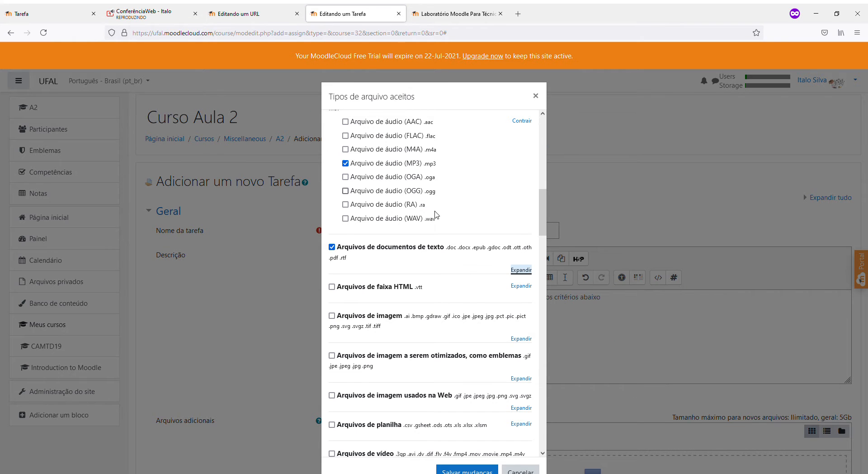
Adjust the web audio, all-files, audio, MP3 and text document file type selections
{"action": "scroll", "coordinate": [435, 195], "scroll_direction": "up", "scroll_amount": 5}
{"action": "scroll", "coordinate": [511, 217], "scroll_direction": "down", "scroll_amount": 2}
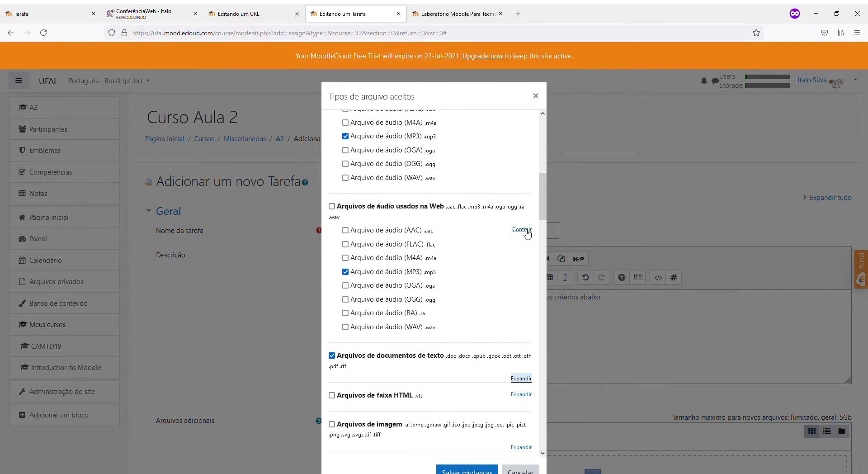
{"action": "left_click", "coordinate": [332, 206]}
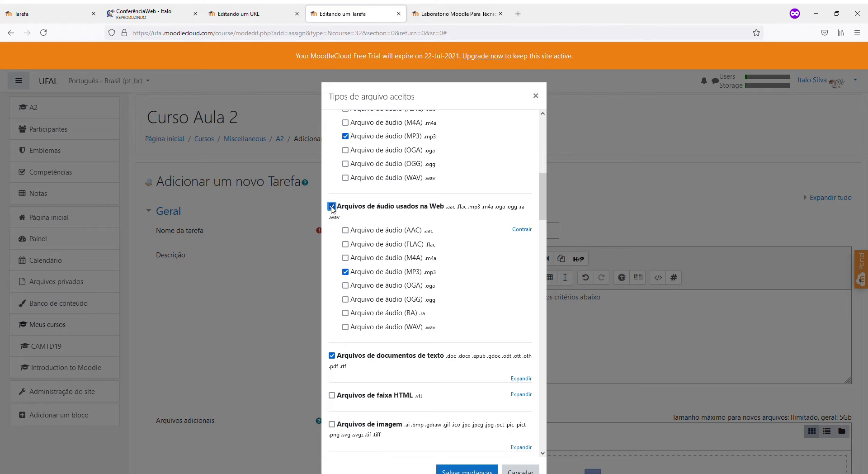
{"action": "scroll", "coordinate": [333, 211], "scroll_direction": "up", "scroll_amount": 5}
{"action": "scroll", "coordinate": [336, 219], "scroll_direction": "up", "scroll_amount": 3}
{"action": "left_click", "coordinate": [332, 123]}
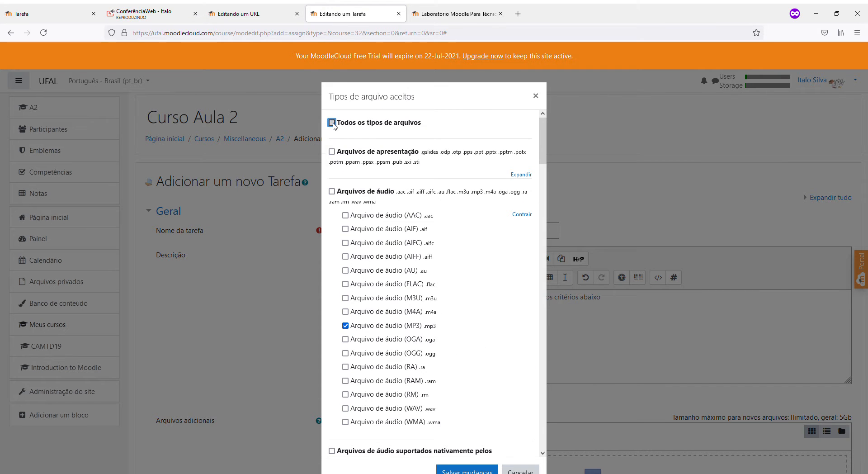
{"action": "left_click", "coordinate": [332, 123]}
{"action": "left_click", "coordinate": [332, 191]}
{"action": "scroll", "coordinate": [351, 209], "scroll_direction": "down", "scroll_amount": 12}
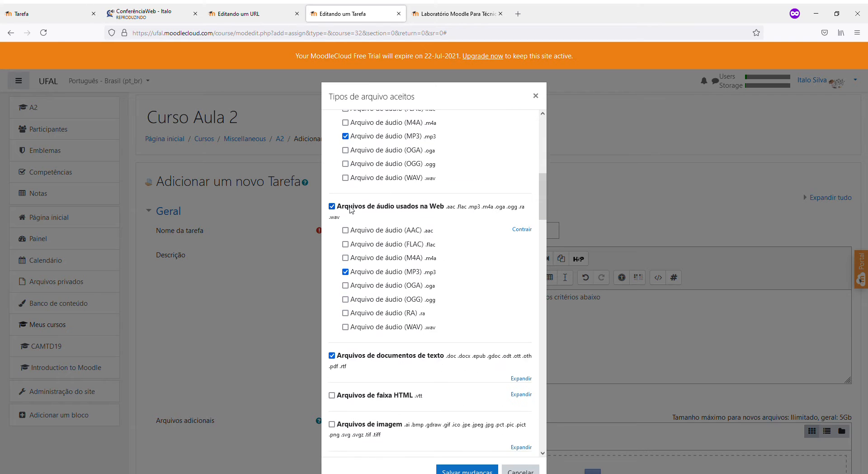
{"action": "left_click", "coordinate": [345, 163]}
{"action": "left_click", "coordinate": [359, 248]}
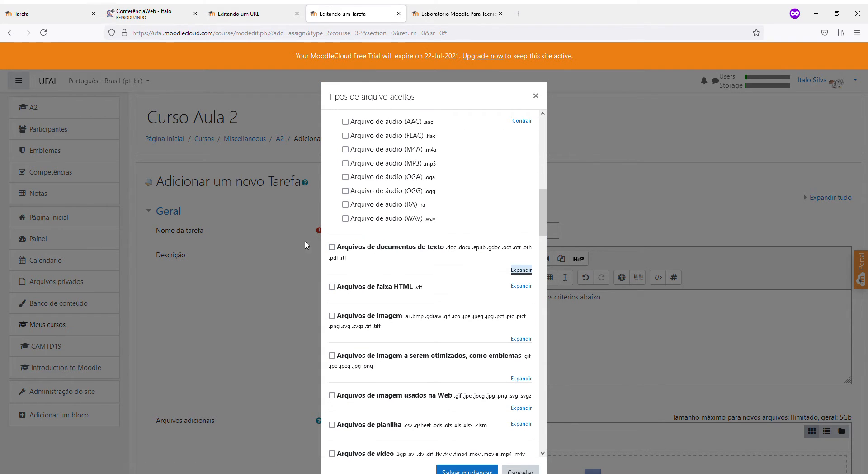
{"action": "left_click", "coordinate": [332, 246]}
Untick web audio files and save the text-document-only file type choice
{"action": "scroll", "coordinate": [420, 248], "scroll_direction": "up", "scroll_amount": 5}
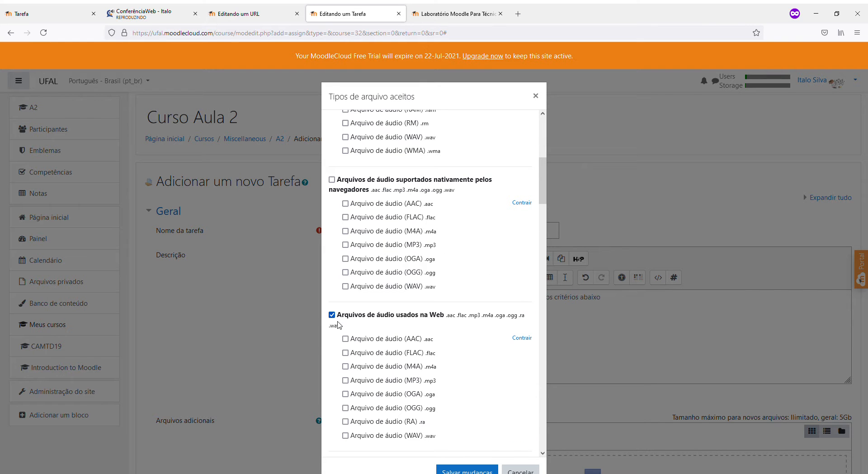
{"action": "left_click", "coordinate": [332, 314]}
{"action": "scroll", "coordinate": [344, 312], "scroll_direction": "up", "scroll_amount": 5}
{"action": "left_click", "coordinate": [332, 192]}
{"action": "scroll", "coordinate": [452, 226], "scroll_direction": "down", "scroll_amount": 10}
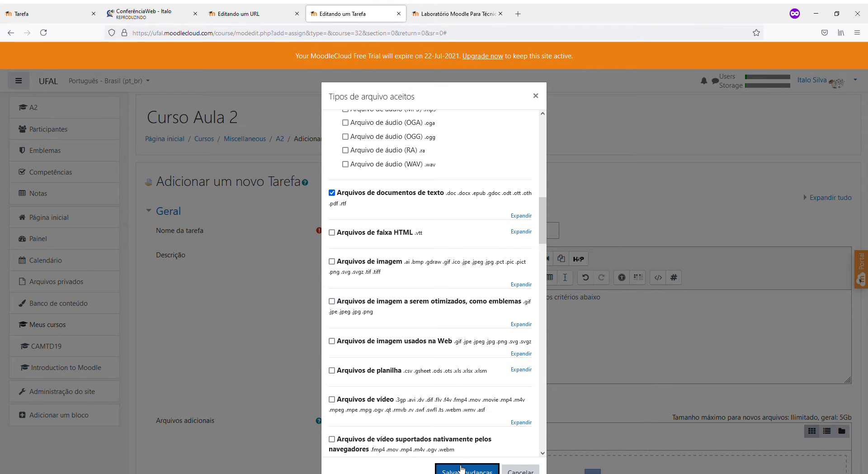
{"action": "left_click", "coordinate": [462, 469]}
{"action": "scroll", "coordinate": [509, 364], "scroll_direction": "down", "scroll_amount": 1}
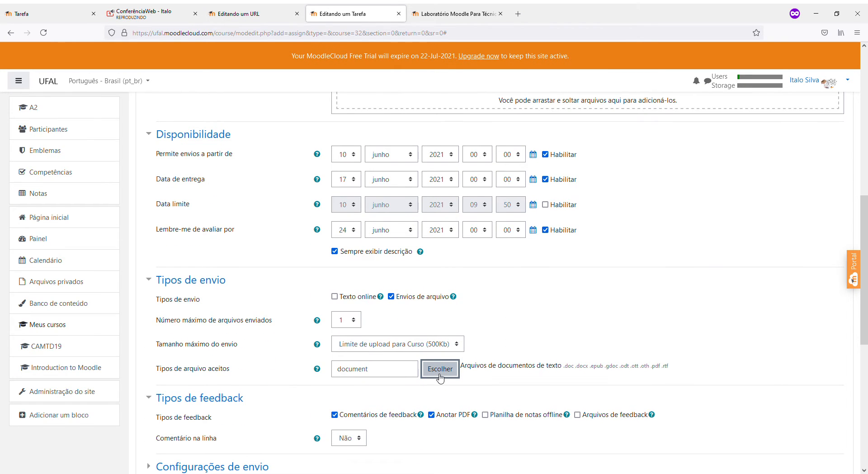
Tick Documento PDF (.pdf) under text document files and save the accepted file types
{"action": "left_click", "coordinate": [439, 368]}
{"action": "scroll", "coordinate": [519, 238], "scroll_direction": "down", "scroll_amount": 3}
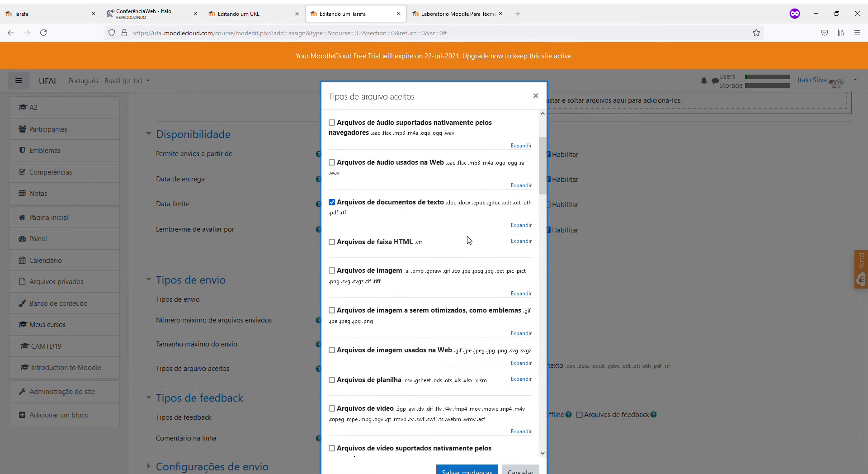
{"action": "left_click", "coordinate": [519, 225]}
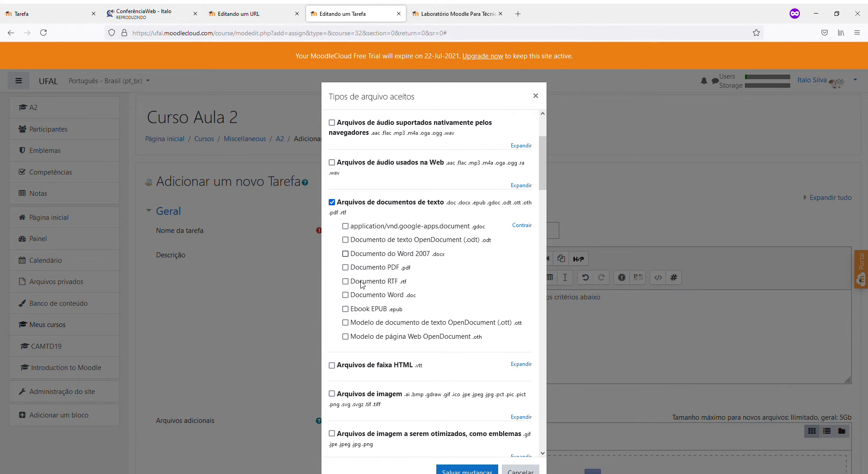
{"action": "left_click", "coordinate": [345, 268]}
{"action": "scroll", "coordinate": [345, 271], "scroll_direction": "down", "scroll_amount": 2}
{"action": "scroll", "coordinate": [399, 339], "scroll_direction": "up", "scroll_amount": 3}
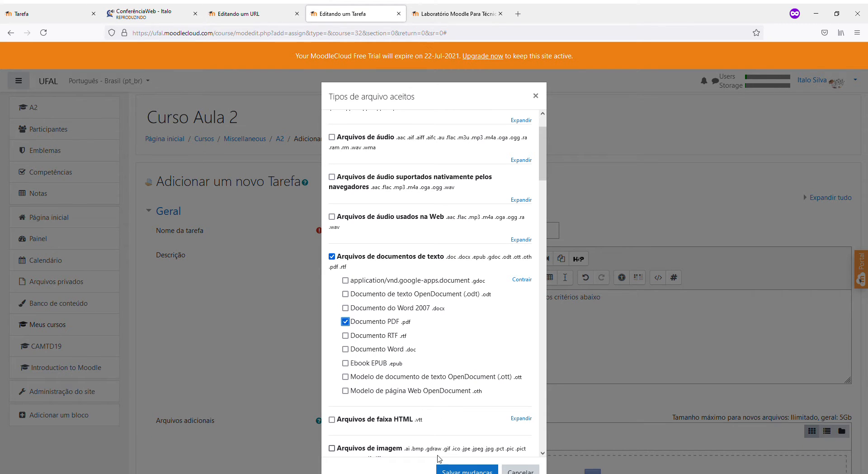
{"action": "left_click", "coordinate": [452, 469]}
{"action": "scroll", "coordinate": [374, 362], "scroll_direction": "down", "scroll_amount": 4}
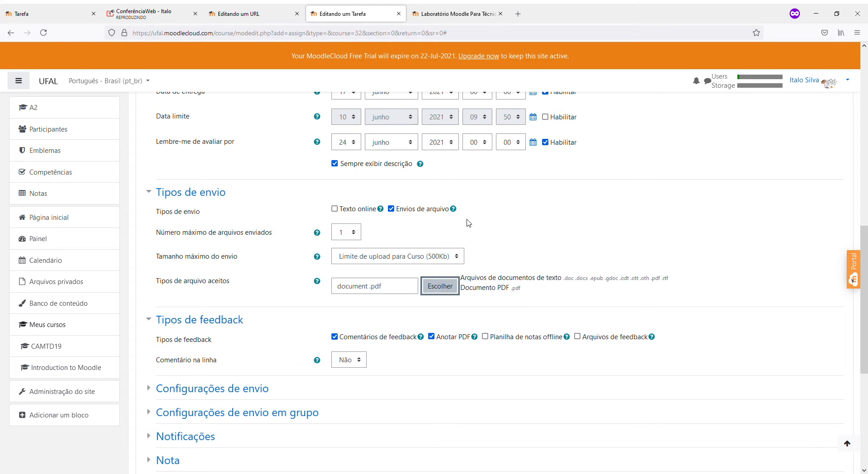
Set 'Exigir que os estudantes cliquem no botão enviar' to Sim in the submission settings
{"action": "scroll", "coordinate": [324, 262], "scroll_direction": "down", "scroll_amount": 2}
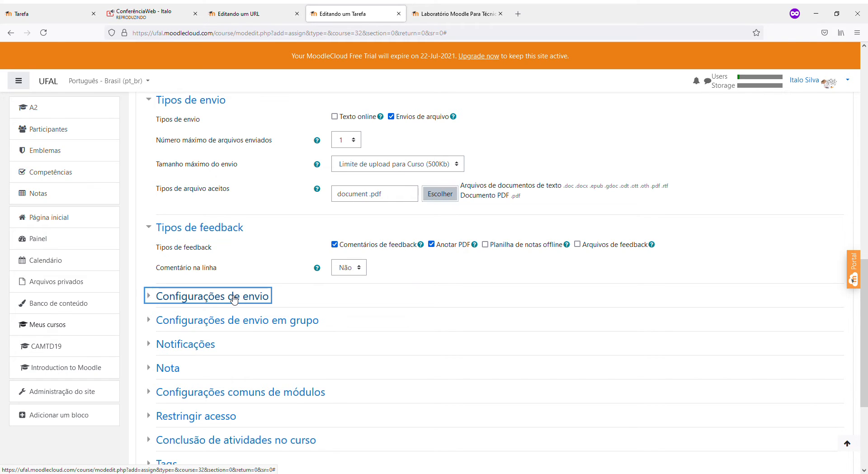
{"action": "left_click", "coordinate": [234, 296]}
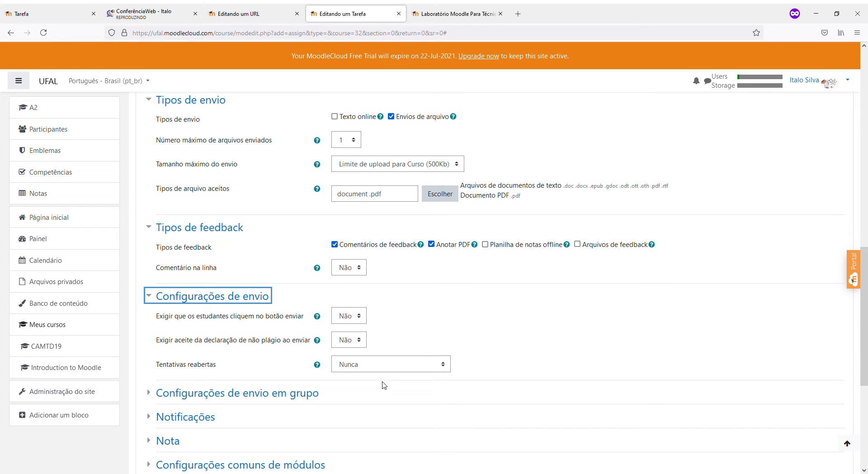
{"action": "left_click_drag", "start_coordinate": [155, 318], "coordinate": [303, 316]}
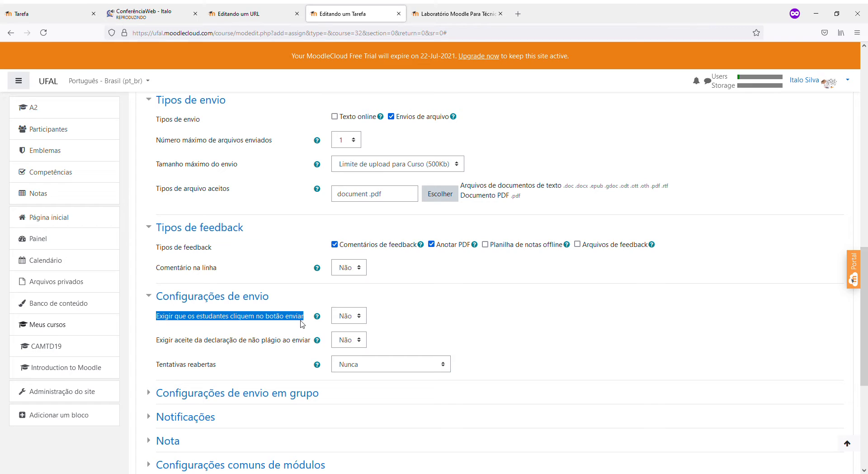
{"action": "left_click", "coordinate": [341, 317]}
{"action": "key", "text": "Down"}
{"action": "left_click", "coordinate": [390, 316]}
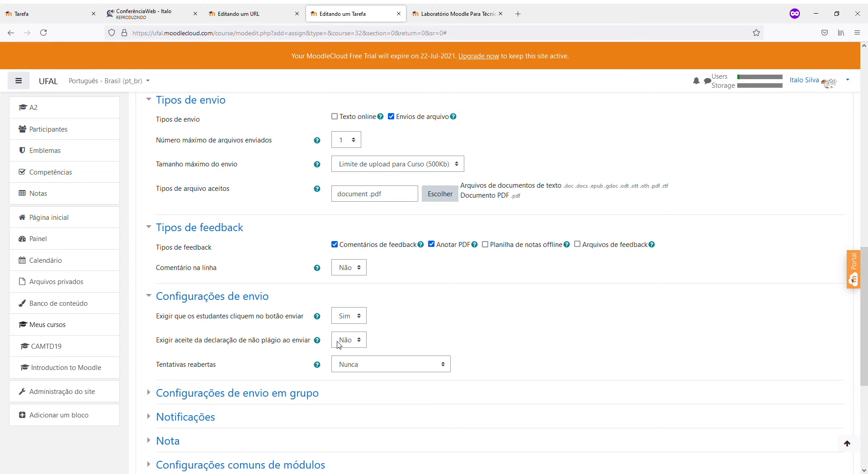
Try manual reopening of attempts, then set Tentativas reabertas back to Nunca
{"action": "left_click", "coordinate": [348, 364]}
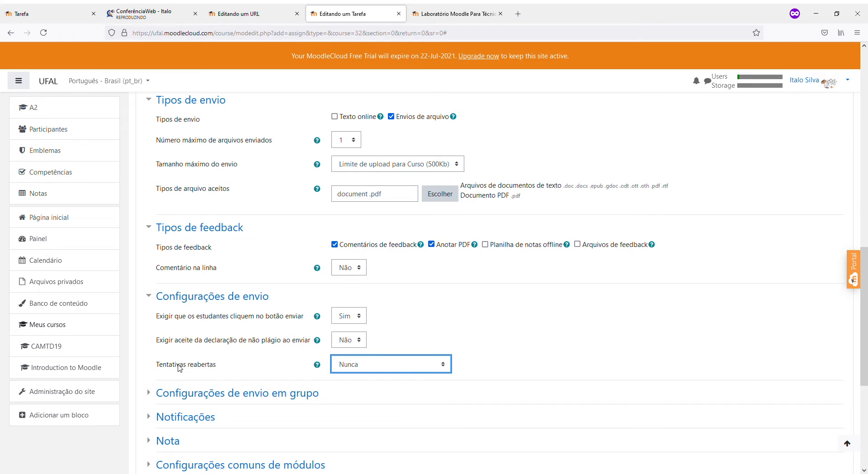
{"action": "scroll", "coordinate": [180, 367], "scroll_direction": "down", "scroll_amount": 3}
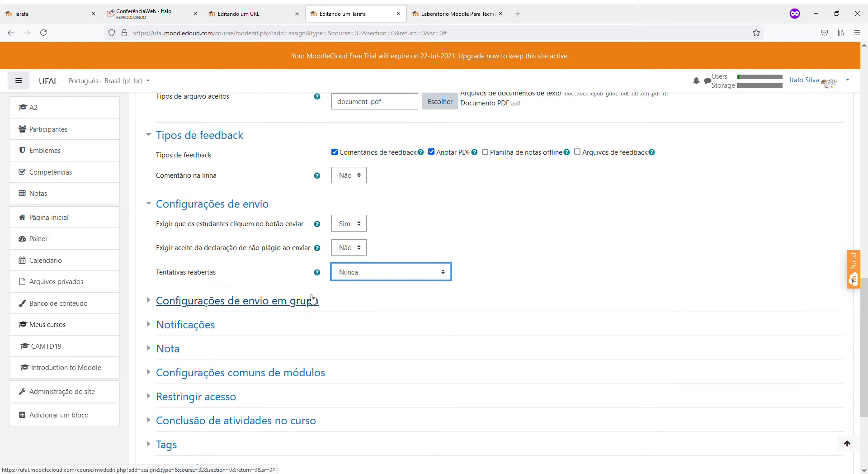
{"action": "key", "text": "Down"}
{"action": "left_click", "coordinate": [355, 300]}
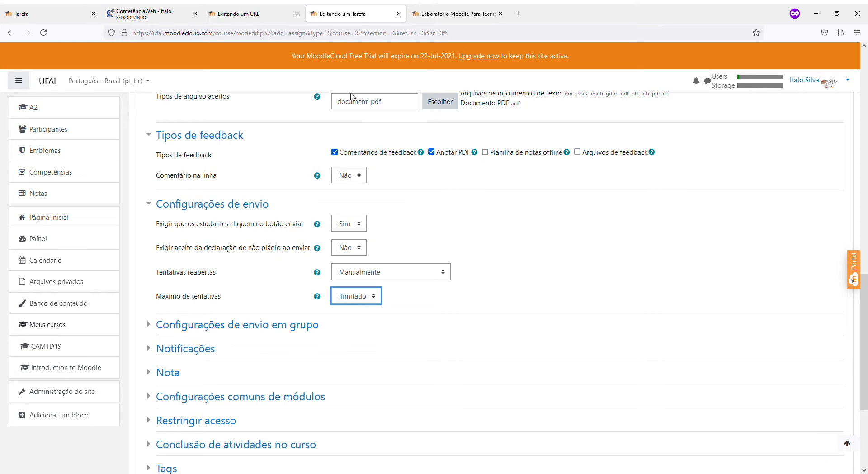
{"action": "left_click", "coordinate": [504, 209]}
{"action": "scroll", "coordinate": [429, 263], "scroll_direction": "down", "scroll_amount": 3}
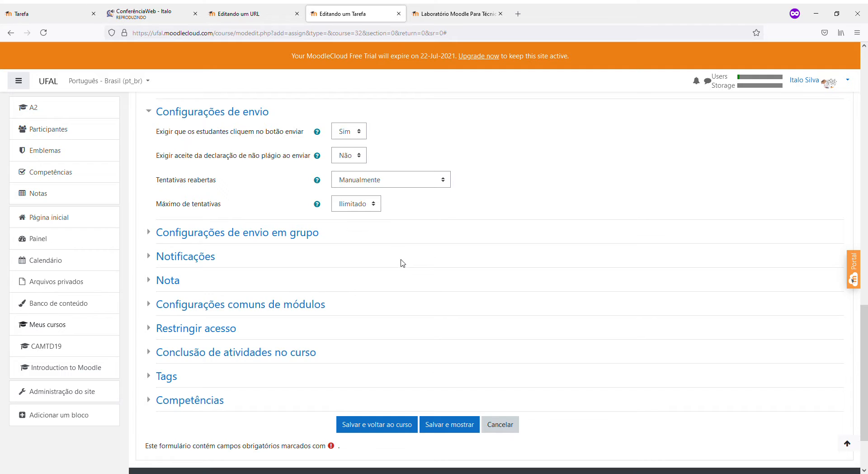
{"action": "scroll", "coordinate": [399, 264], "scroll_direction": "up", "scroll_amount": 3}
{"action": "scroll", "coordinate": [397, 267], "scroll_direction": "up", "scroll_amount": 4}
{"action": "scroll", "coordinate": [397, 269], "scroll_direction": "down", "scroll_amount": 4}
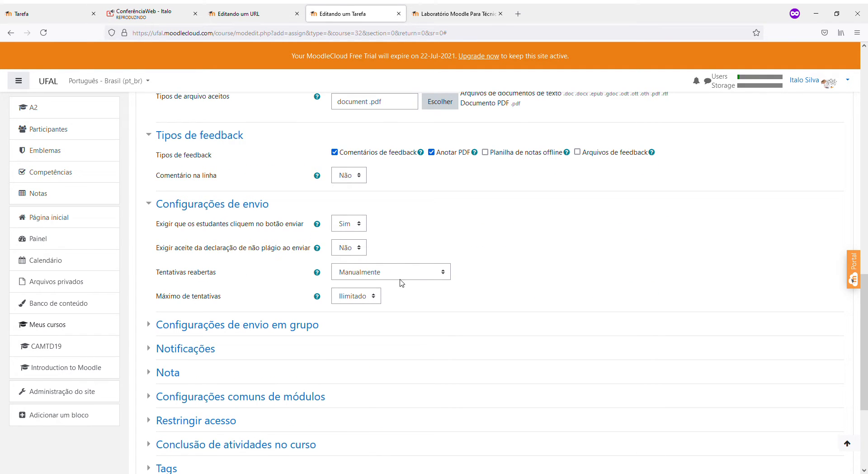
{"action": "left_click", "coordinate": [361, 273]}
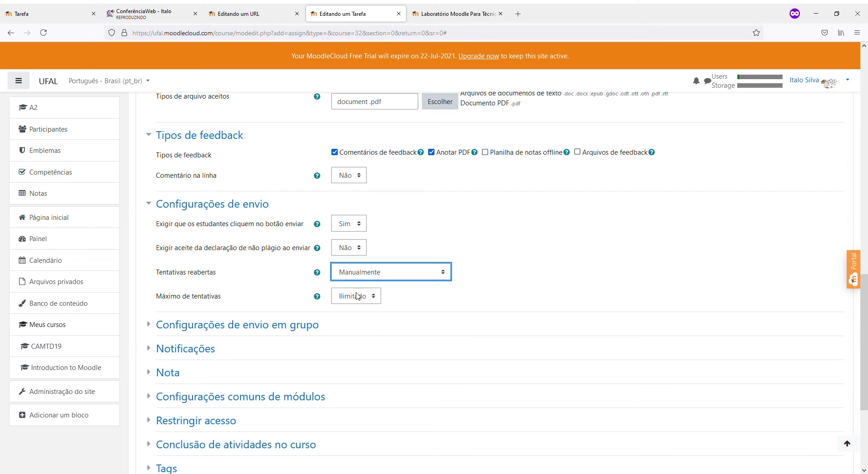
{"action": "left_click", "coordinate": [357, 296]}
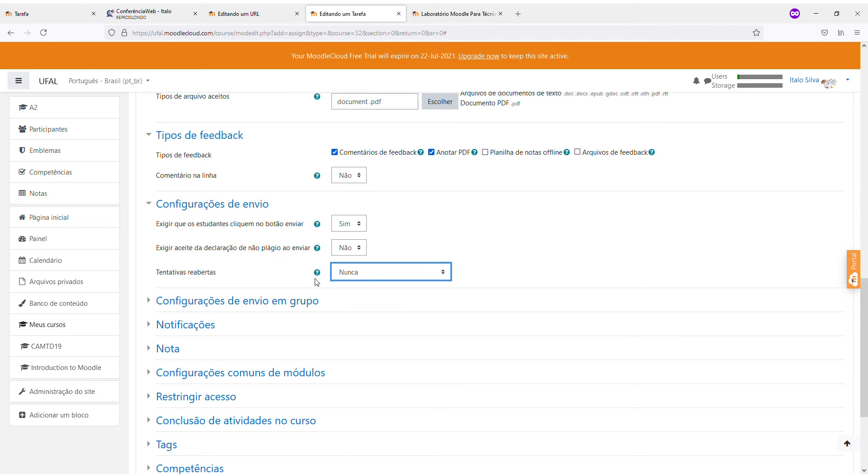
{"action": "scroll", "coordinate": [316, 280], "scroll_direction": "down", "scroll_amount": 3}
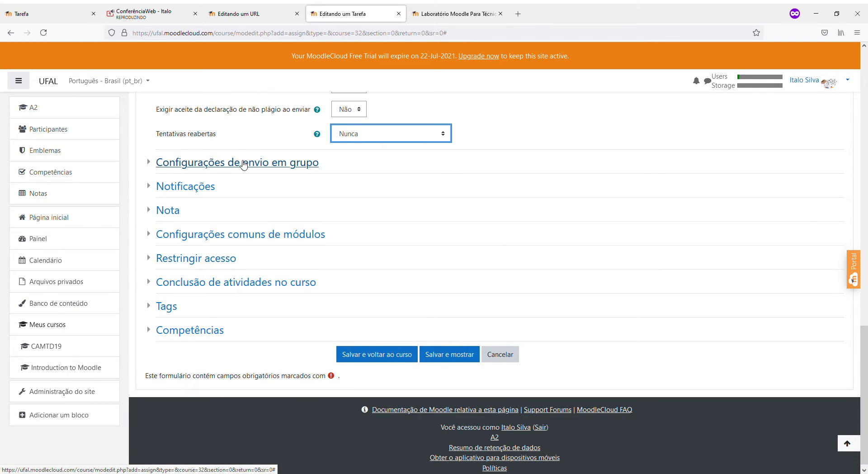
Set 'Opção padrão para Notificar estudantes' to Não, then expand the Nota section
{"action": "left_click", "coordinate": [242, 163]}
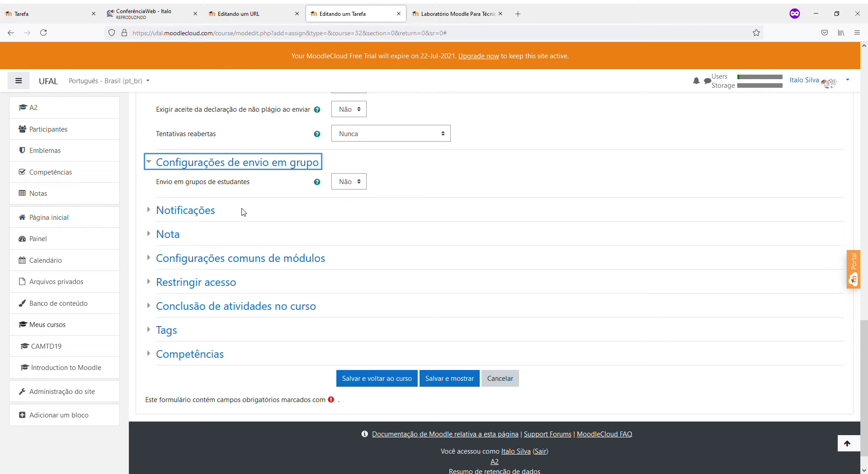
{"action": "left_click", "coordinate": [213, 210]}
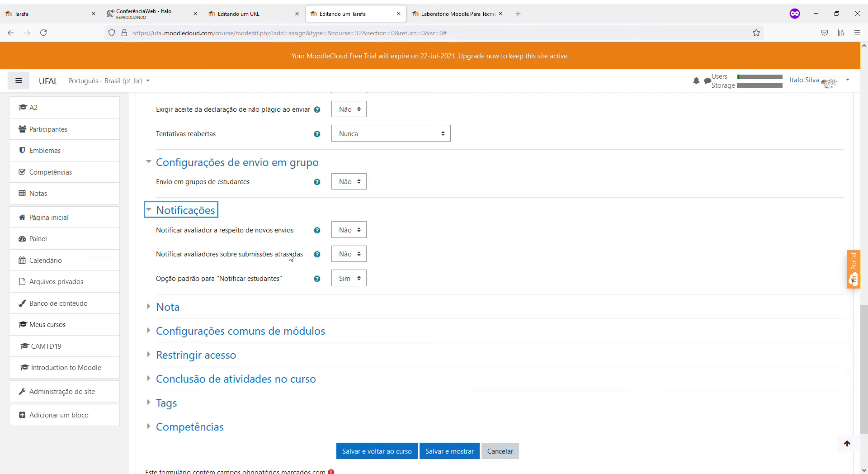
{"action": "left_click", "coordinate": [340, 257]}
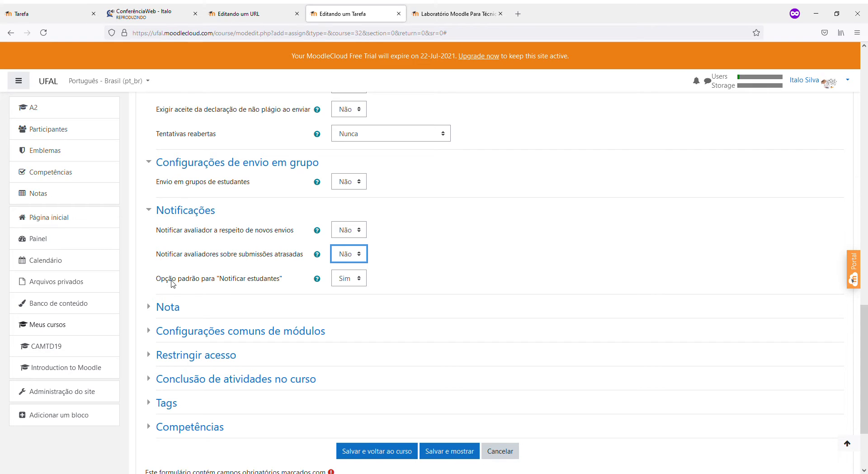
{"action": "left_click", "coordinate": [347, 281]}
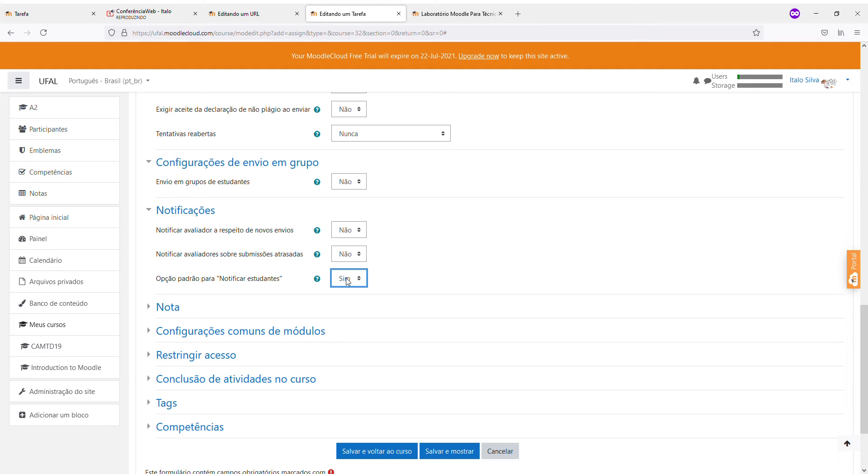
{"action": "left_click", "coordinate": [346, 278]}
{"action": "left_click", "coordinate": [344, 292]}
{"action": "left_click", "coordinate": [179, 309]}
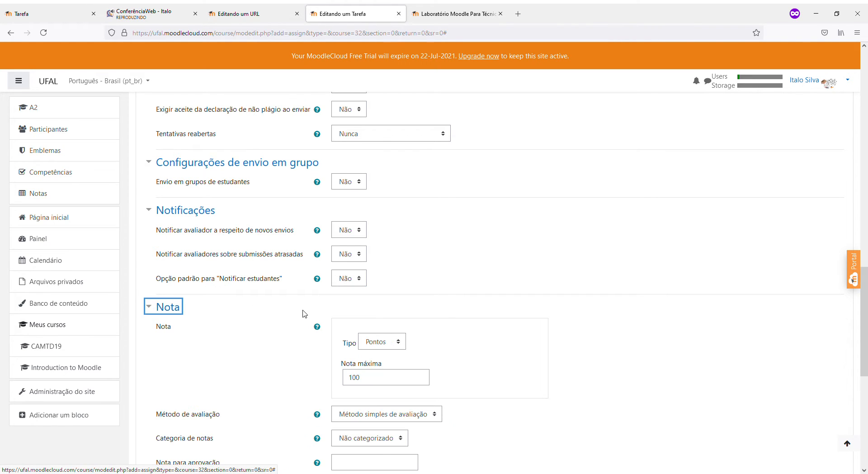
Try Escala grading, then return the grade type to Pontos with a maximum grade of 100
{"action": "scroll", "coordinate": [302, 315], "scroll_direction": "down", "scroll_amount": 2}
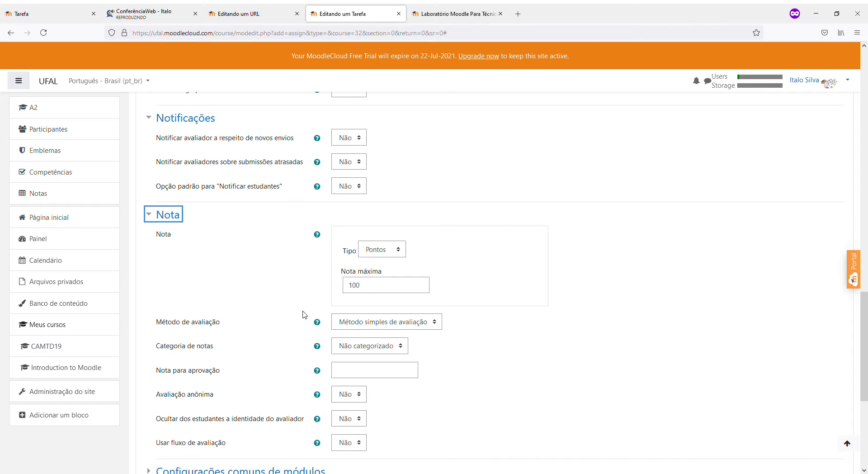
{"action": "left_click", "coordinate": [387, 251]}
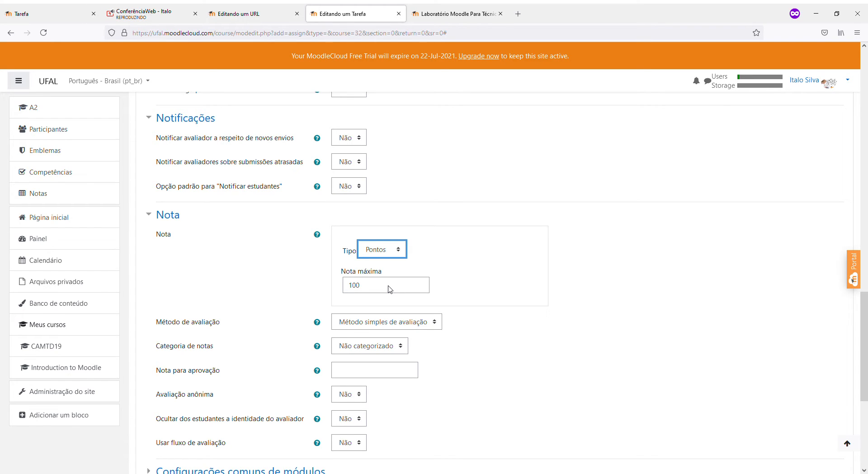
{"action": "key", "text": "Down"}
{"action": "key", "text": "Tab"}
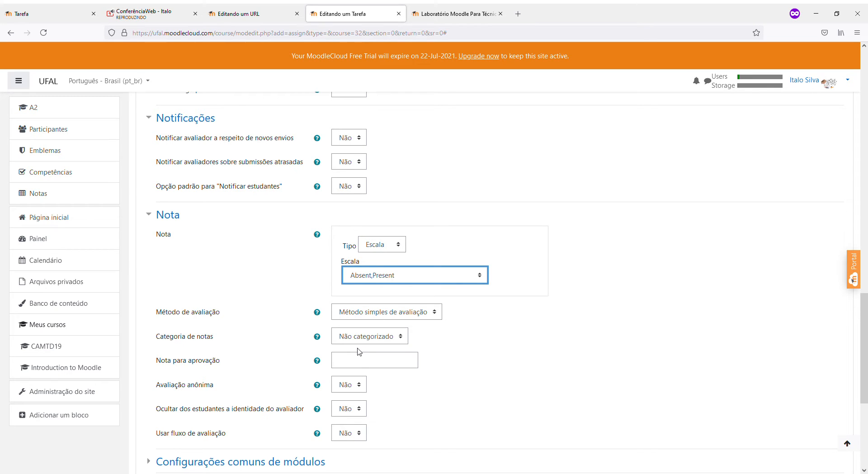
{"action": "left_click", "coordinate": [297, 296]}
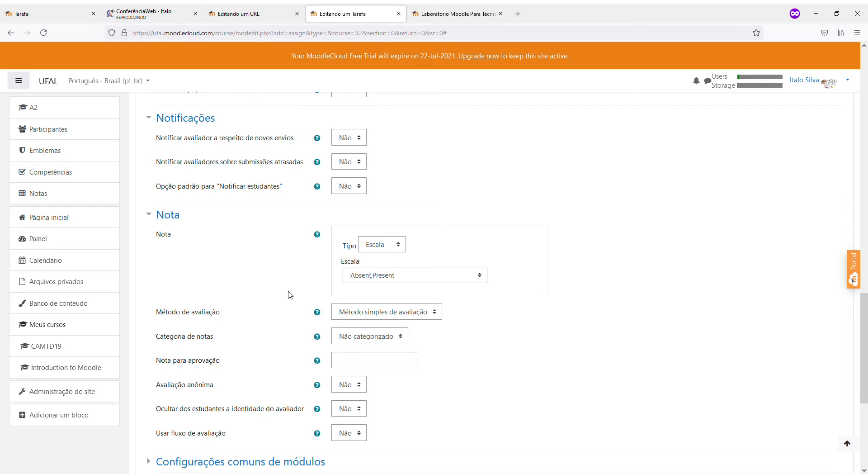
{"action": "left_click", "coordinate": [367, 249]}
{"action": "key", "text": "Down"}
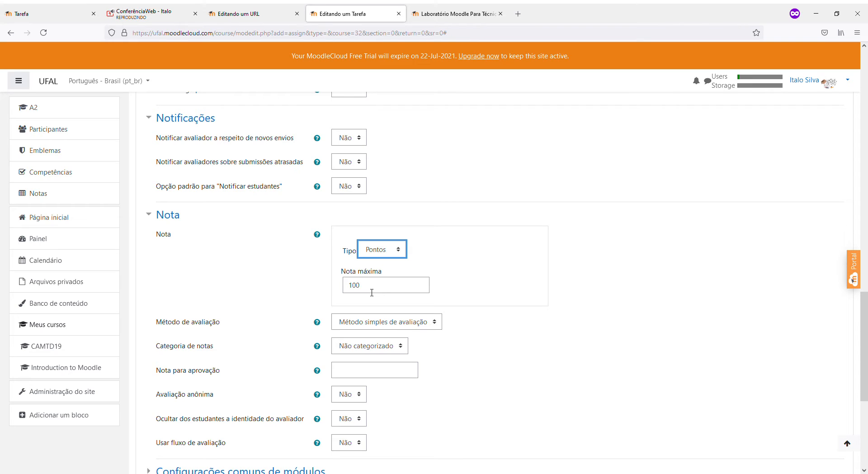
{"action": "key", "text": "Tab"}
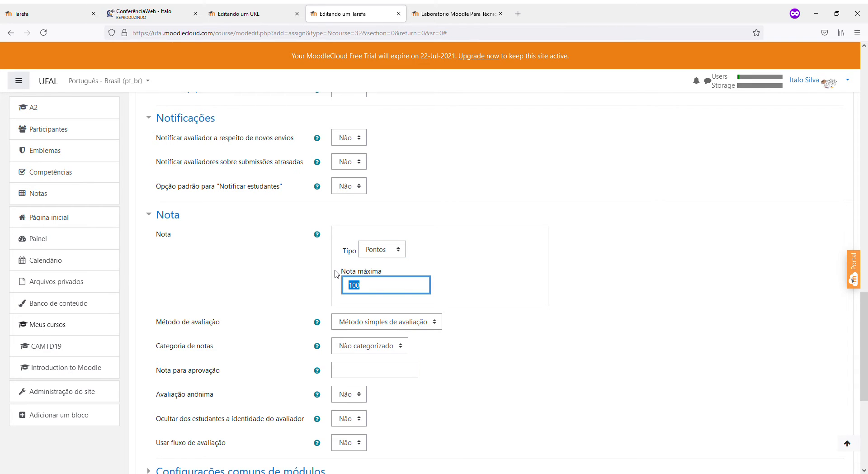
{"action": "left_click", "coordinate": [382, 253]}
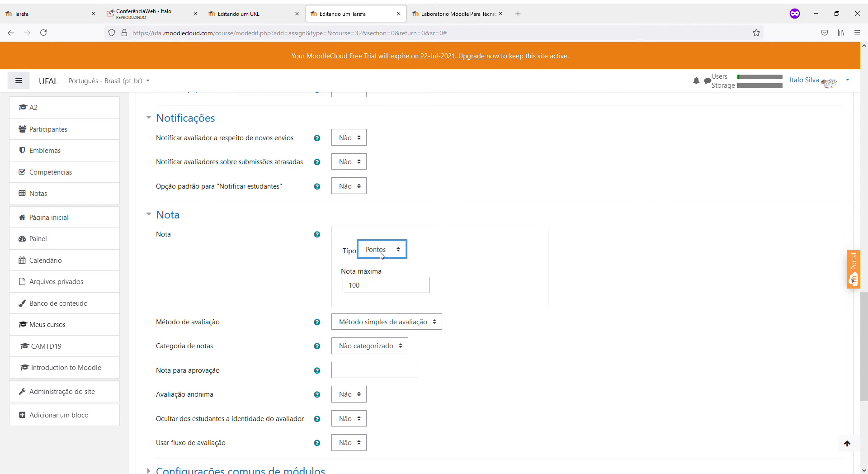
{"action": "left_click", "coordinate": [335, 278]}
{"action": "left_click", "coordinate": [378, 254]}
{"action": "left_click", "coordinate": [378, 273]}
Inspect the Método de avaliação options and read its help text
{"action": "scroll", "coordinate": [497, 418], "scroll_direction": "down", "scroll_amount": 2}
{"action": "left_click", "coordinate": [408, 235]}
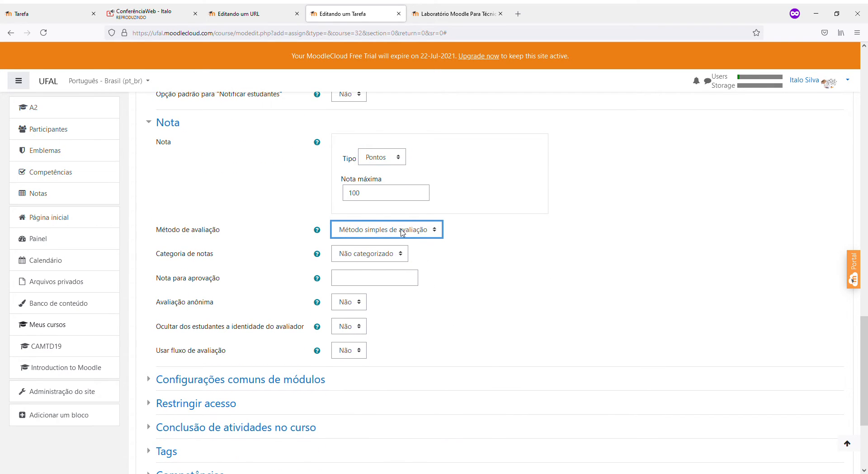
{"action": "left_click", "coordinate": [538, 234]}
{"action": "left_click", "coordinate": [418, 233]}
{"action": "left_click", "coordinate": [531, 252]}
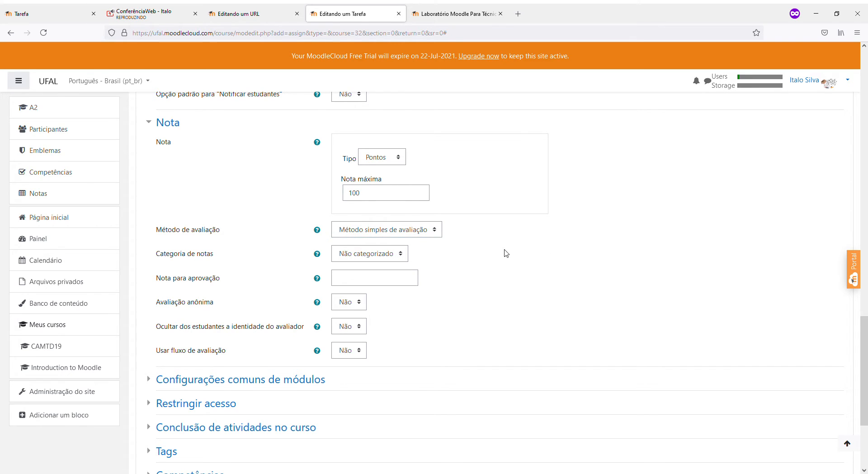
{"action": "left_click", "coordinate": [321, 233]}
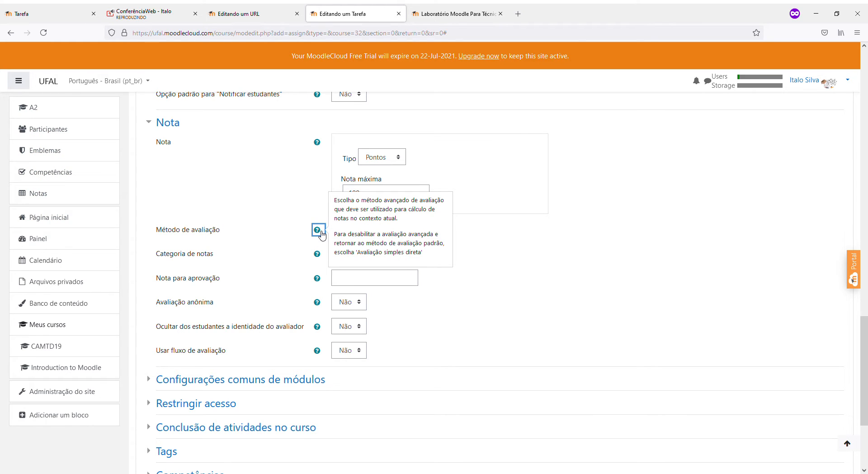
{"action": "left_click", "coordinate": [484, 244]}
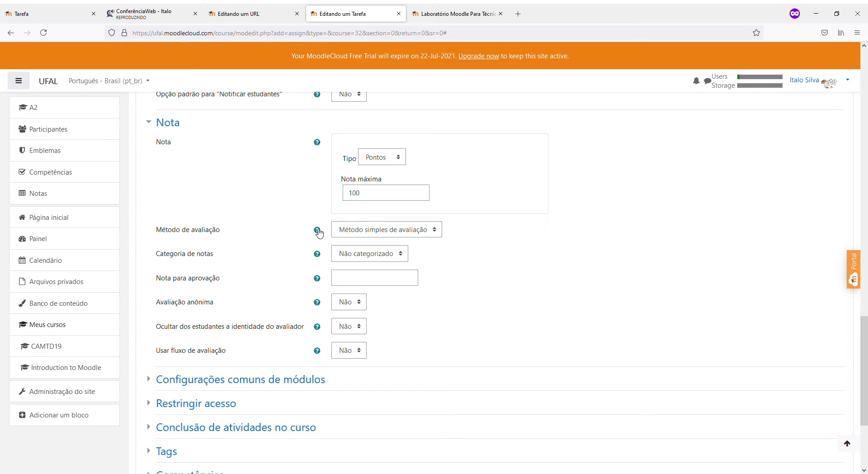
Switch the grading method to Rubrica, then back to Método simples de avaliação
{"action": "scroll", "coordinate": [519, 342], "scroll_direction": "up", "scroll_amount": 2}
{"action": "left_click", "coordinate": [390, 322]}
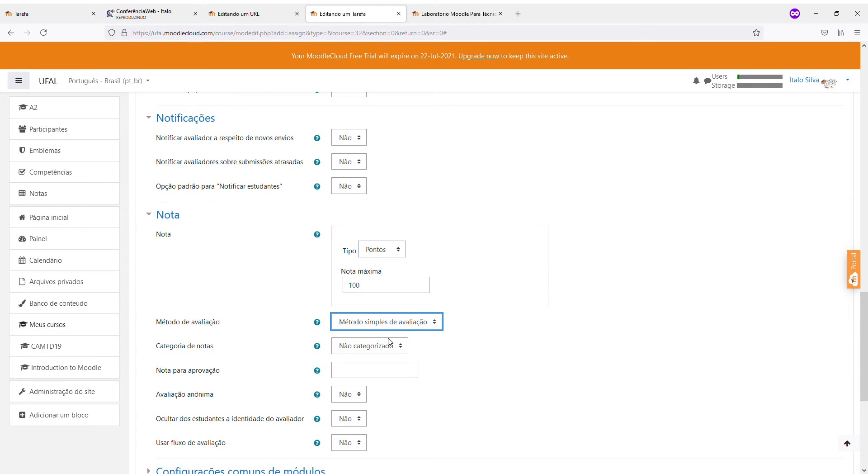
{"action": "left_click", "coordinate": [389, 325]}
{"action": "left_click", "coordinate": [370, 367]}
{"action": "left_click", "coordinate": [378, 329]}
{"action": "left_click", "coordinate": [376, 337]}
Review the grading method explanation, then go to the Laboratório Moodle login page
{"action": "left_click", "coordinate": [317, 323]}
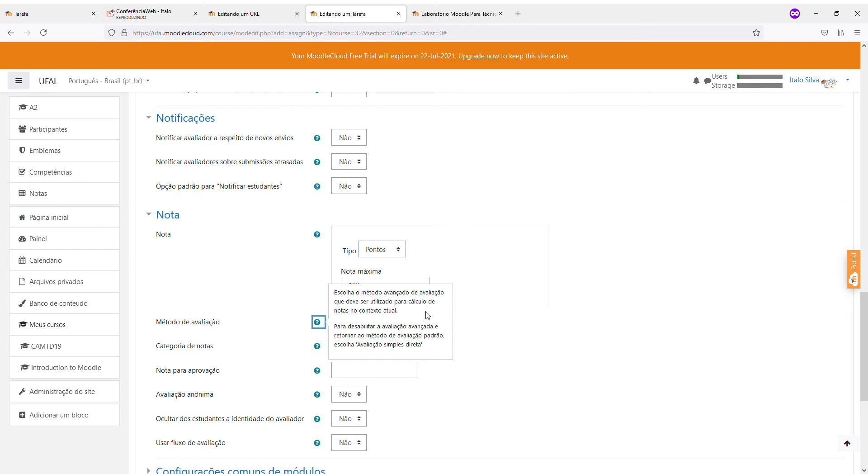
{"action": "left_click", "coordinate": [298, 325]}
{"action": "left_click", "coordinate": [319, 323]}
{"action": "left_click", "coordinate": [662, 378]}
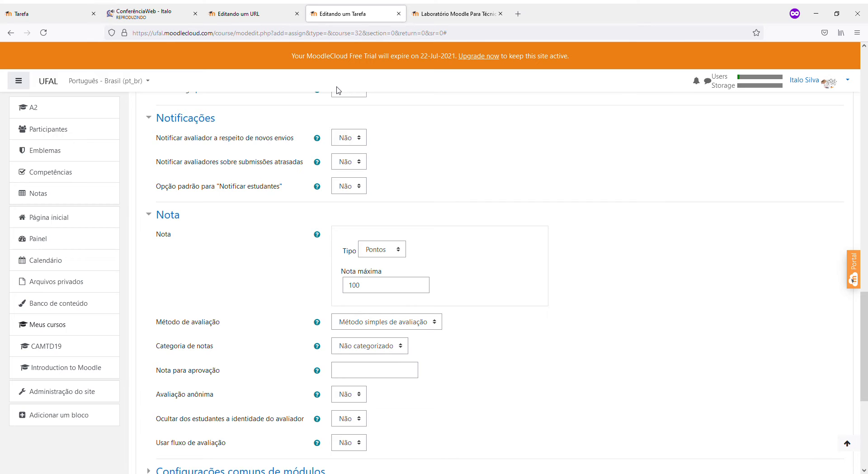
{"action": "left_click", "coordinate": [433, 7]}
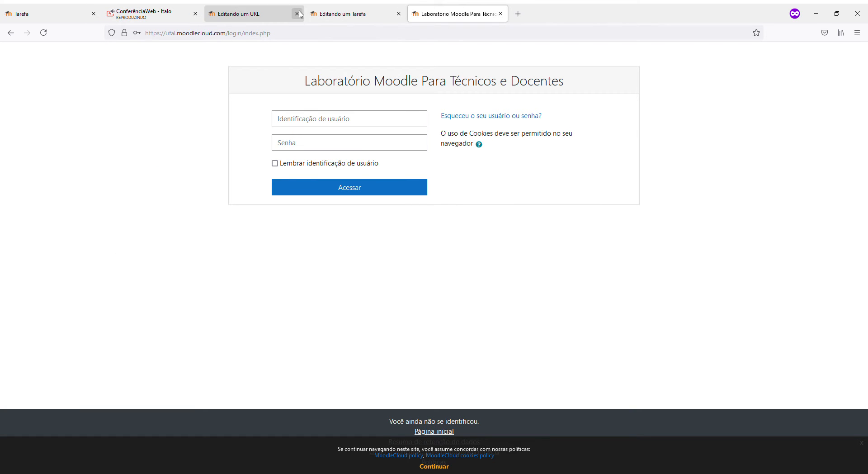
Go from the Tarefa page to the CMBTD course and open the Moodle PDF under Material de Apoio
{"action": "left_click", "coordinate": [218, 11]}
{"action": "left_click", "coordinate": [82, 8]}
{"action": "scroll", "coordinate": [181, 287], "scroll_direction": "down", "scroll_amount": 10}
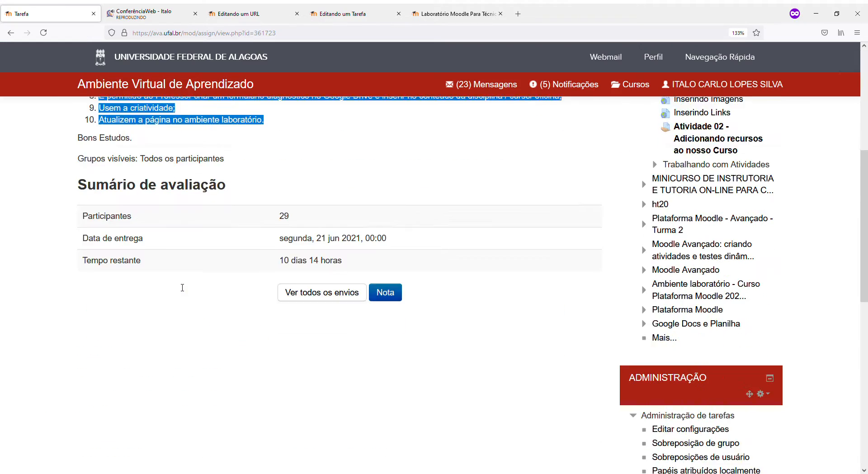
{"action": "scroll", "coordinate": [181, 285], "scroll_direction": "up", "scroll_amount": 6}
{"action": "scroll", "coordinate": [181, 286], "scroll_direction": "up", "scroll_amount": 4}
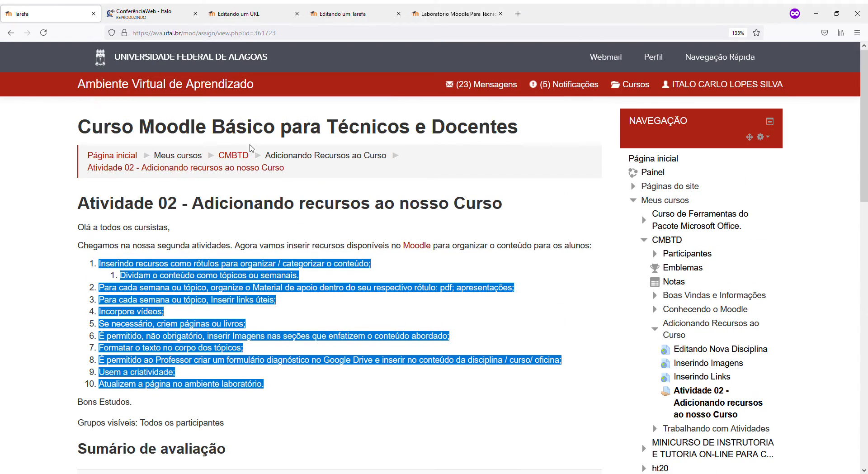
{"action": "left_click", "coordinate": [232, 158]}
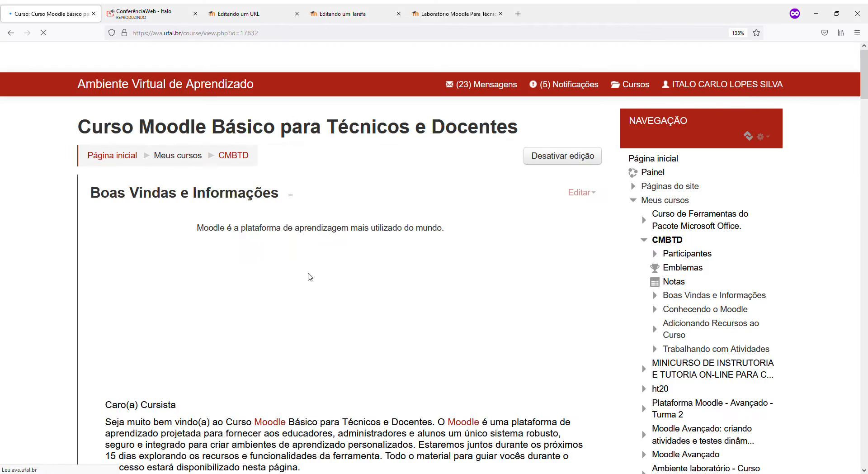
{"action": "scroll", "coordinate": [306, 274], "scroll_direction": "down", "scroll_amount": 15}
{"action": "scroll", "coordinate": [305, 270], "scroll_direction": "down", "scroll_amount": 10}
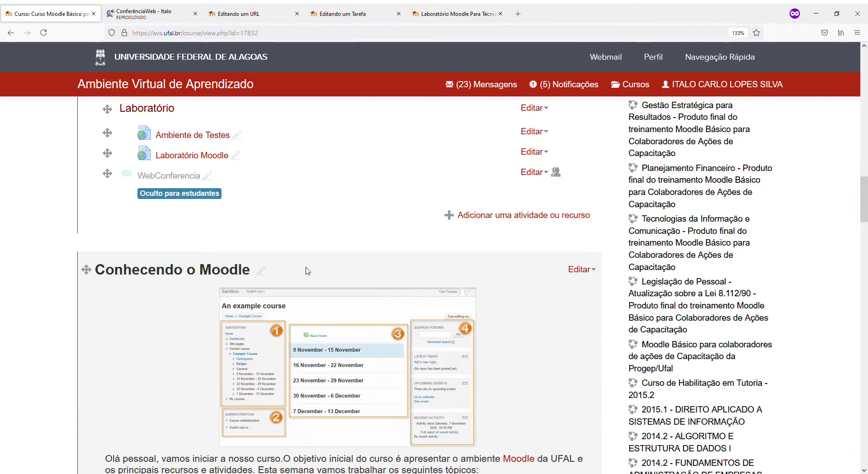
{"action": "scroll", "coordinate": [286, 271], "scroll_direction": "up", "scroll_amount": 6}
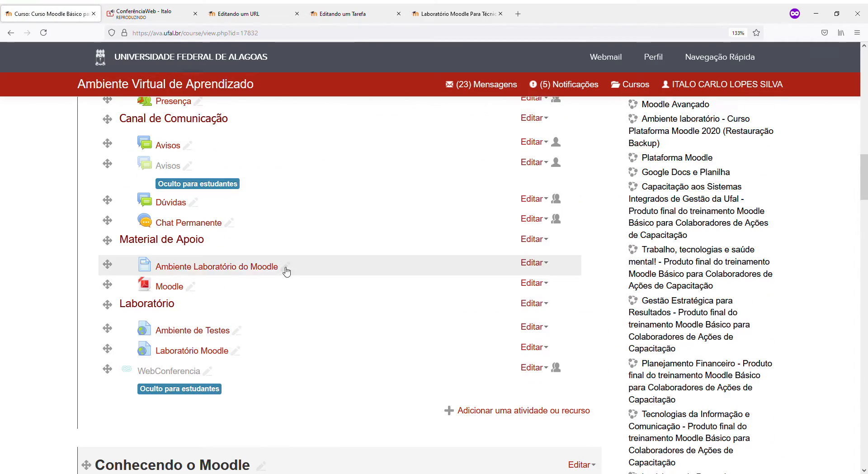
{"action": "left_click", "coordinate": [179, 287]}
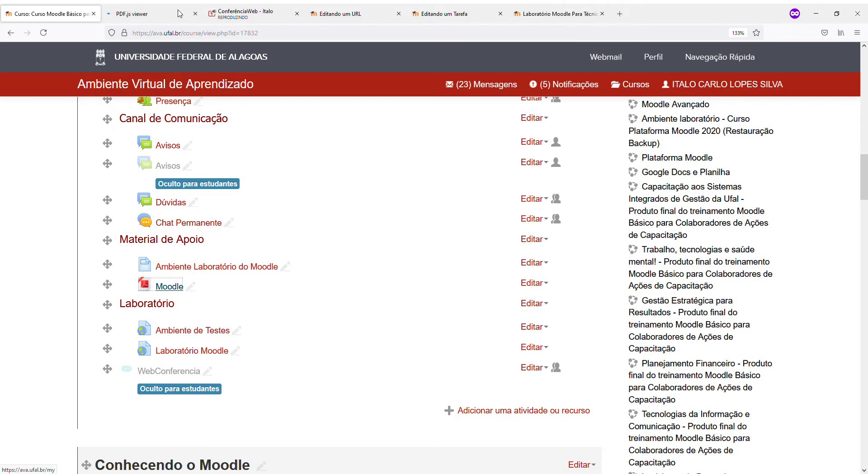
Search the PDF for 'tarf' and jump to section 4.2 Tarefa
{"action": "key", "text": "ctrl+f"}
{"action": "type", "text": "tarf"}
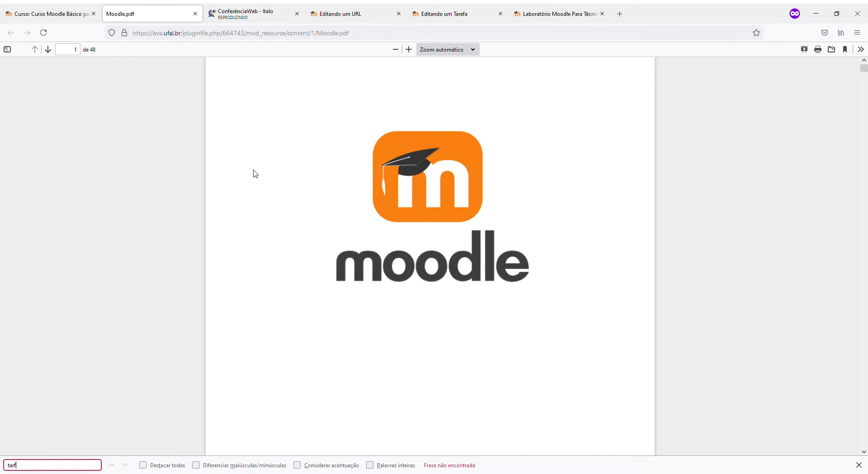
{"action": "scroll", "coordinate": [265, 273], "scroll_direction": "down", "scroll_amount": 15}
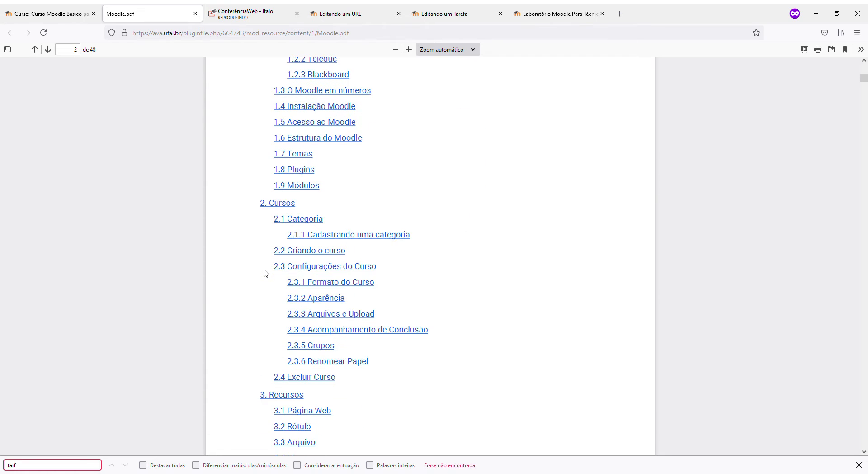
{"action": "scroll", "coordinate": [262, 278], "scroll_direction": "down", "scroll_amount": 15}
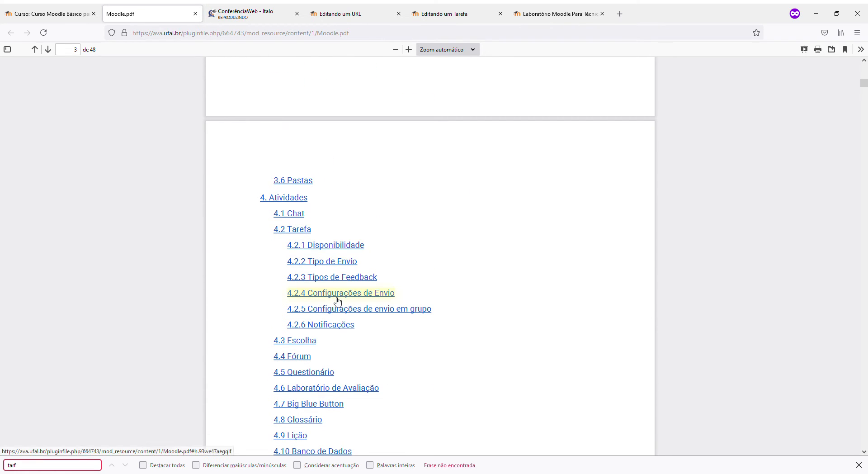
{"action": "left_click", "coordinate": [292, 229]}
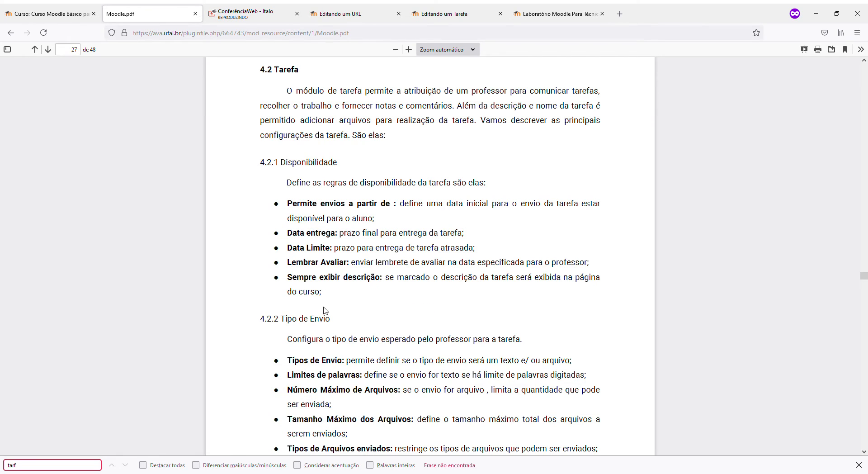
Scroll to section 4.2.7 Notas and select the word Rubrica among the grading methods
{"action": "scroll", "coordinate": [326, 310], "scroll_direction": "down", "scroll_amount": 10}
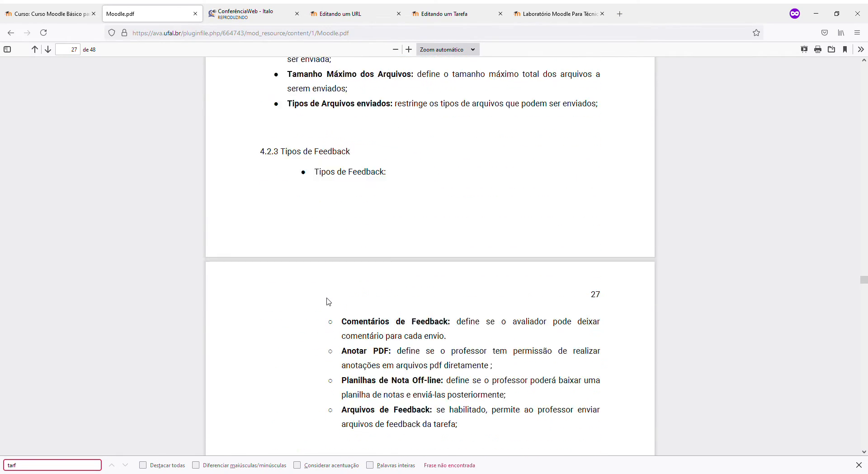
{"action": "scroll", "coordinate": [329, 300], "scroll_direction": "down", "scroll_amount": 8}
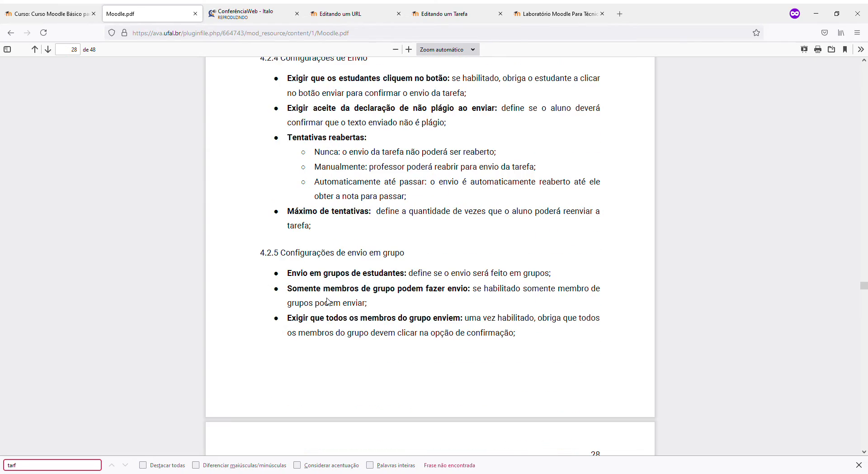
{"action": "scroll", "coordinate": [328, 301], "scroll_direction": "down", "scroll_amount": 6}
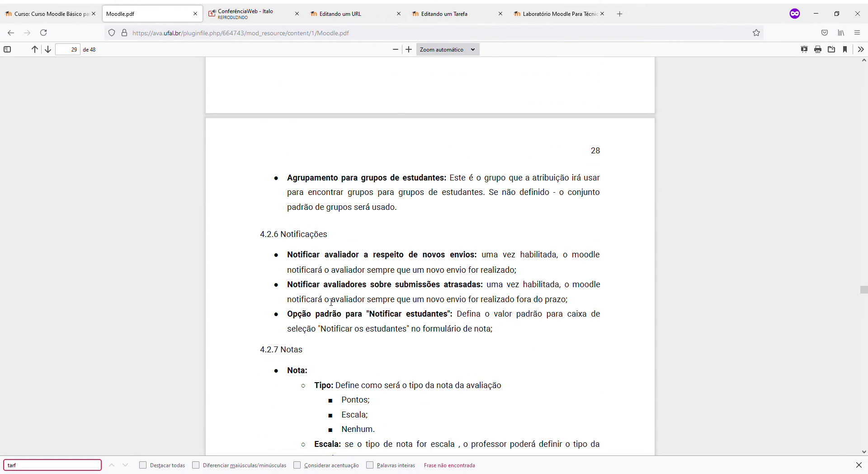
{"action": "scroll", "coordinate": [331, 301], "scroll_direction": "down", "scroll_amount": 4}
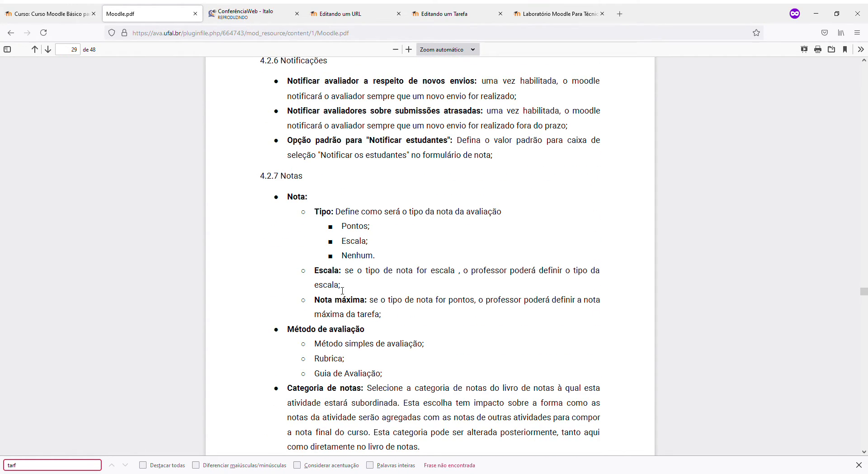
{"action": "scroll", "coordinate": [343, 290], "scroll_direction": "down", "scroll_amount": 1}
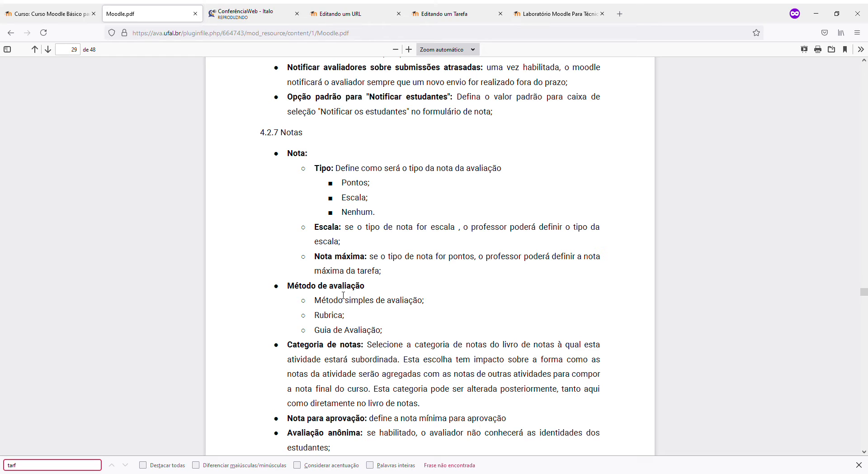
{"action": "scroll", "coordinate": [344, 294], "scroll_direction": "down", "scroll_amount": 2}
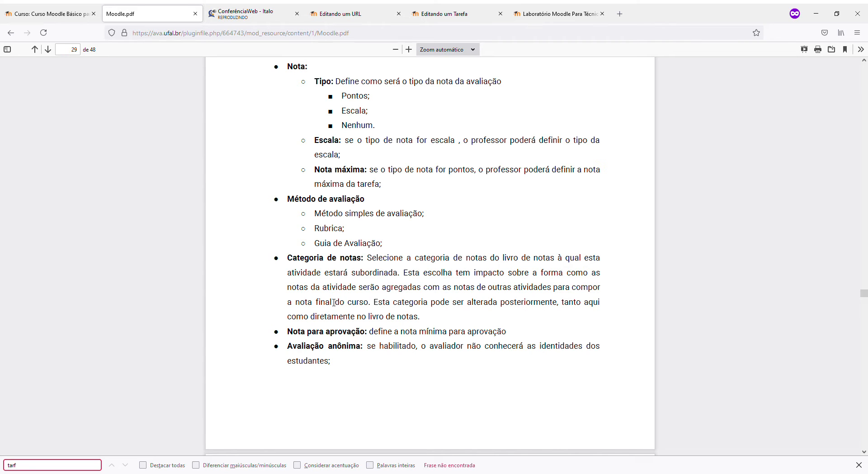
{"action": "left_click_drag", "start_coordinate": [314, 229], "coordinate": [342, 229]}
{"action": "left_click", "coordinate": [260, 20]}
In the Editando um Tarefa form, try Guia de avaliação, then revert to Método simples de avaliação
{"action": "left_click", "coordinate": [334, 13]}
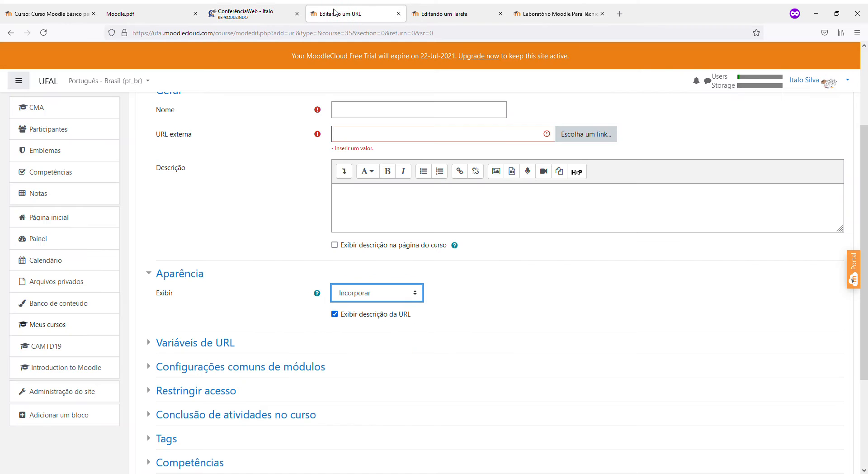
{"action": "scroll", "coordinate": [363, 264], "scroll_direction": "down", "scroll_amount": 3}
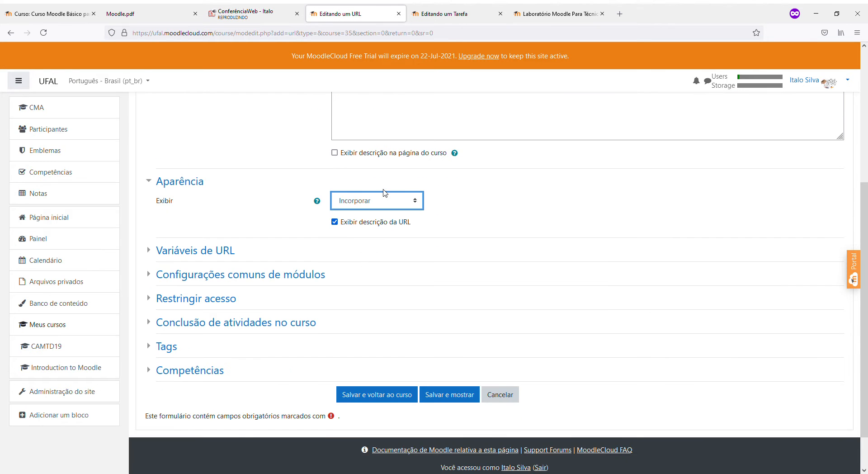
{"action": "left_click", "coordinate": [423, 10]}
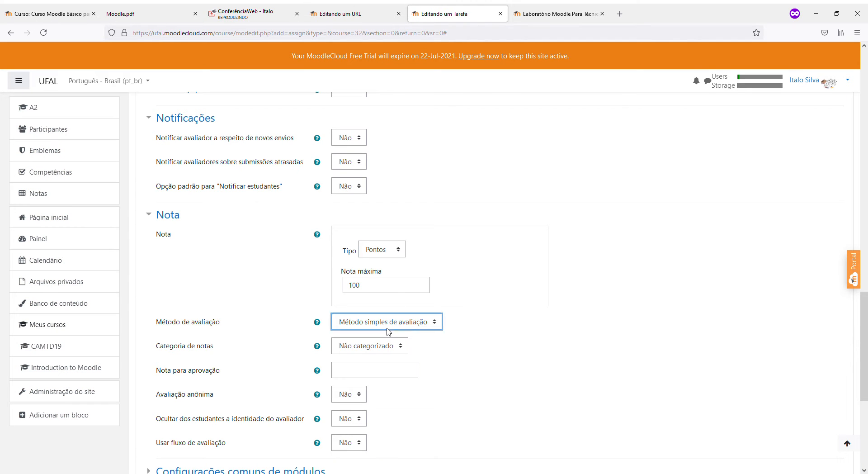
{"action": "left_click", "coordinate": [377, 357]}
{"action": "scroll", "coordinate": [455, 341], "scroll_direction": "down", "scroll_amount": 4}
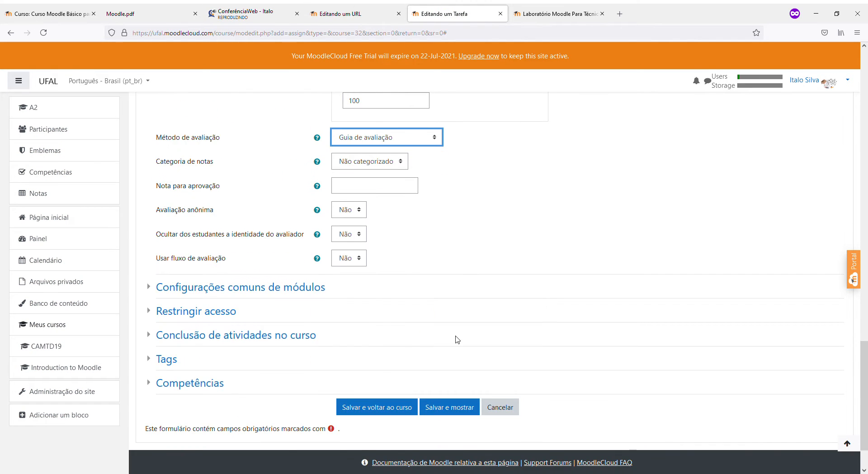
{"action": "scroll", "coordinate": [457, 339], "scroll_direction": "up", "scroll_amount": 1}
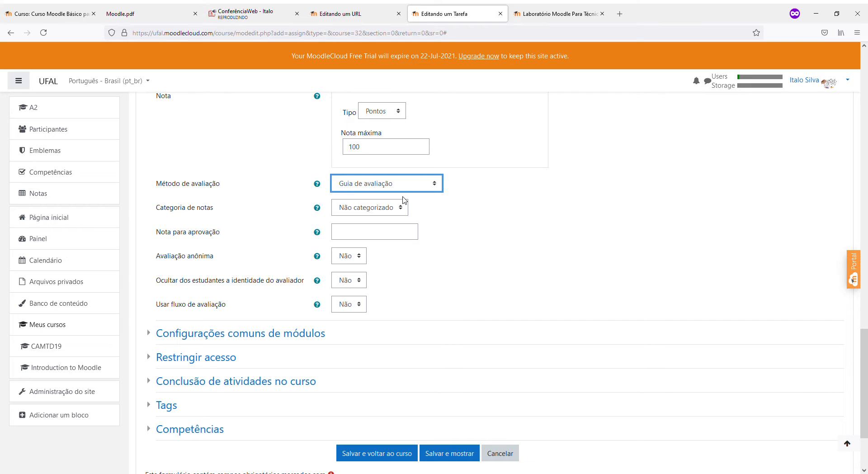
{"action": "key", "text": "Up"}
{"action": "scroll", "coordinate": [466, 242], "scroll_direction": "up", "scroll_amount": 2}
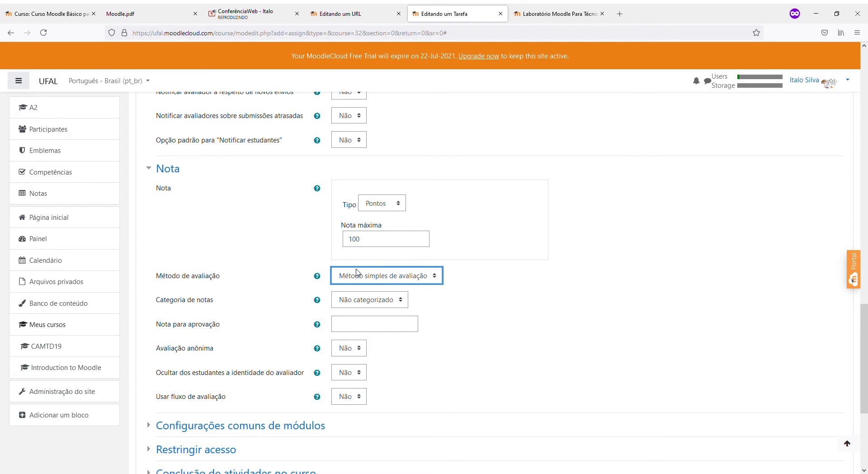
{"action": "scroll", "coordinate": [358, 276], "scroll_direction": "down", "scroll_amount": 2}
{"action": "left_click", "coordinate": [350, 212]}
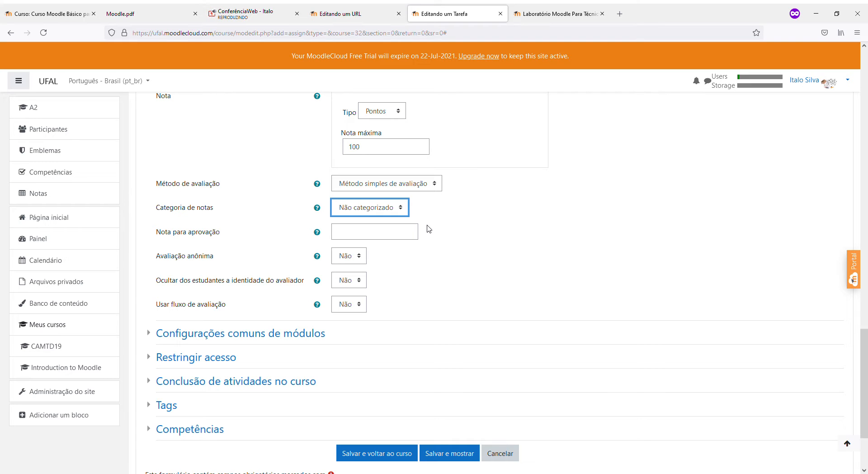
{"action": "scroll", "coordinate": [420, 239], "scroll_direction": "up", "scroll_amount": 2}
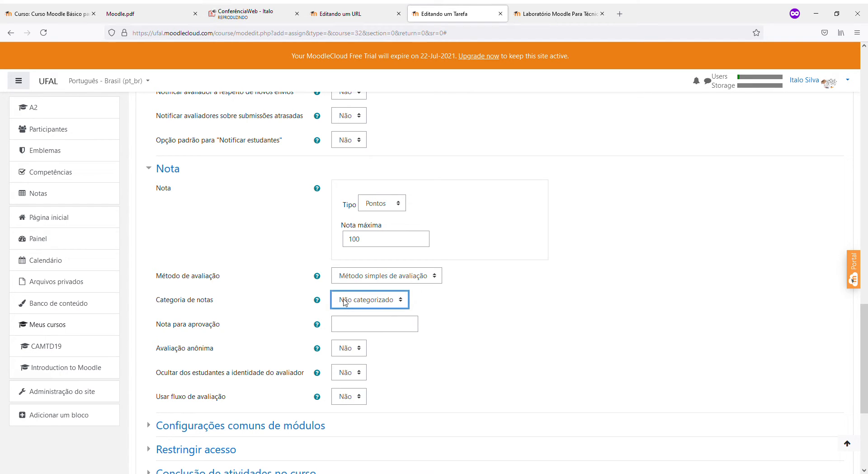
{"action": "left_click", "coordinate": [457, 311]}
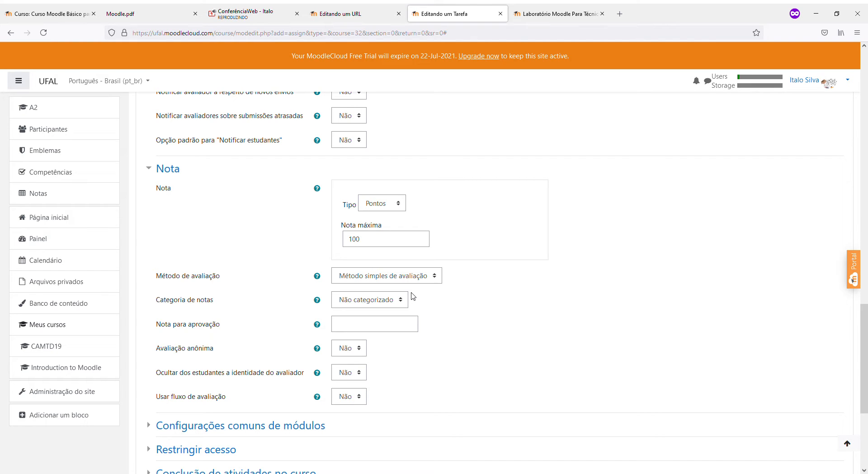
Enter 60 as the Nota para aprovação, against the maximum grade of 100
{"action": "left_click", "coordinate": [371, 324]}
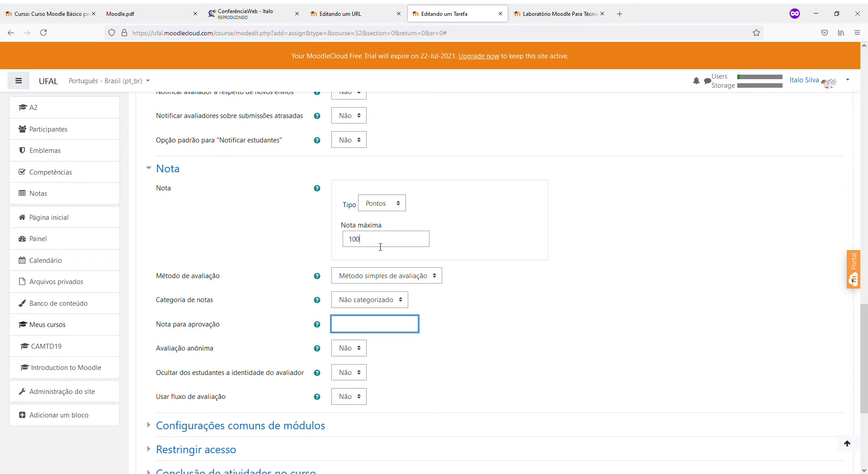
{"action": "left_click_drag", "start_coordinate": [380, 246], "coordinate": [343, 243]}
{"action": "left_click", "coordinate": [355, 326]}
{"action": "left_click_drag", "start_coordinate": [380, 246], "coordinate": [267, 239]}
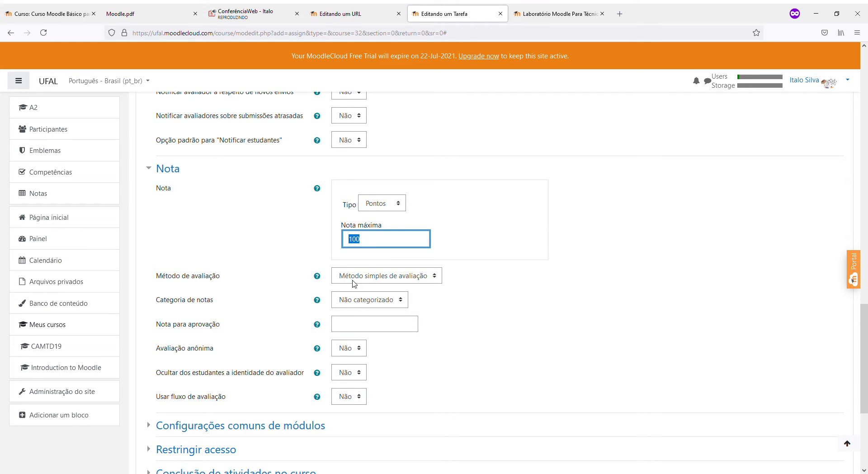
{"action": "left_click_drag", "start_coordinate": [367, 244], "coordinate": [350, 250]}
{"action": "left_click", "coordinate": [347, 323]}
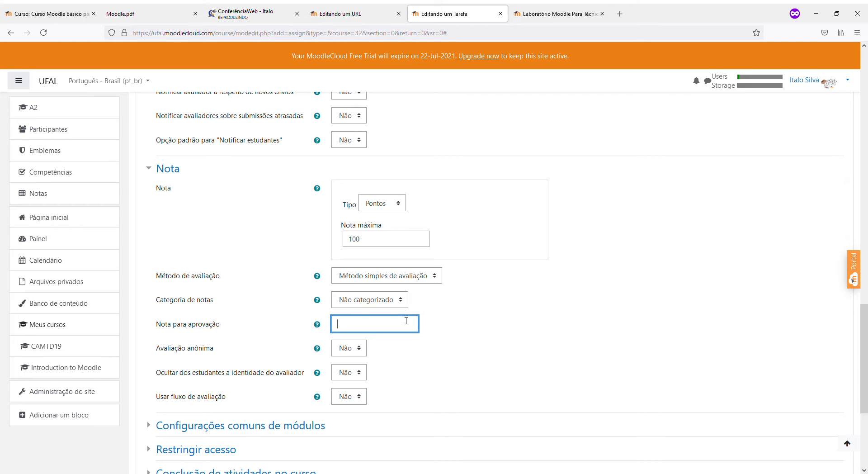
{"action": "type", "text": "60"}
{"action": "left_click_drag", "start_coordinate": [406, 320], "coordinate": [339, 324]}
{"action": "left_click_drag", "start_coordinate": [359, 330], "coordinate": [317, 331]}
Expand and collapse the Configurações comuns de módulos section
{"action": "scroll", "coordinate": [396, 333], "scroll_direction": "up", "scroll_amount": 3}
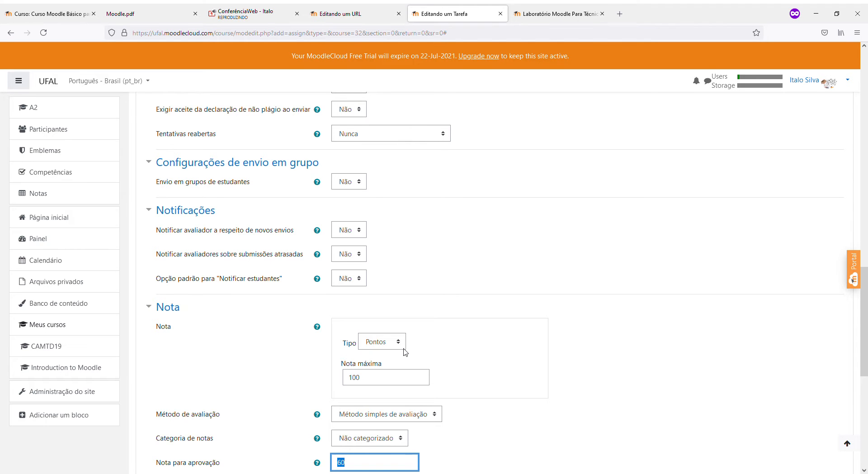
{"action": "scroll", "coordinate": [406, 352], "scroll_direction": "down", "scroll_amount": 3}
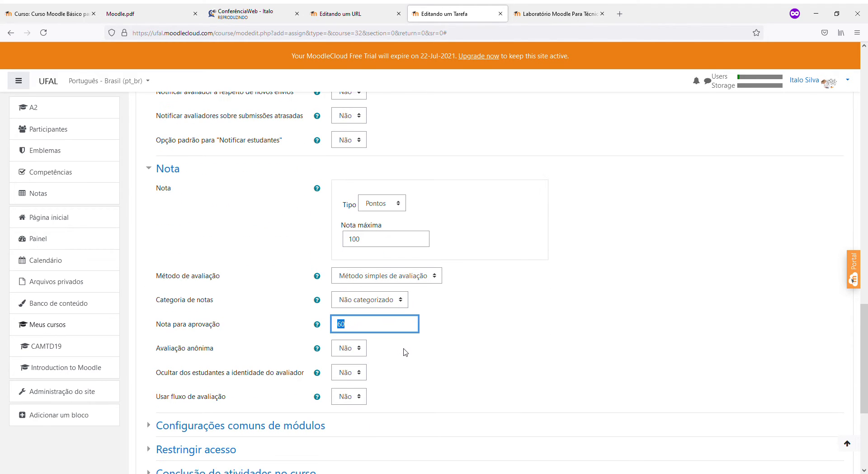
{"action": "scroll", "coordinate": [405, 352], "scroll_direction": "down", "scroll_amount": 3}
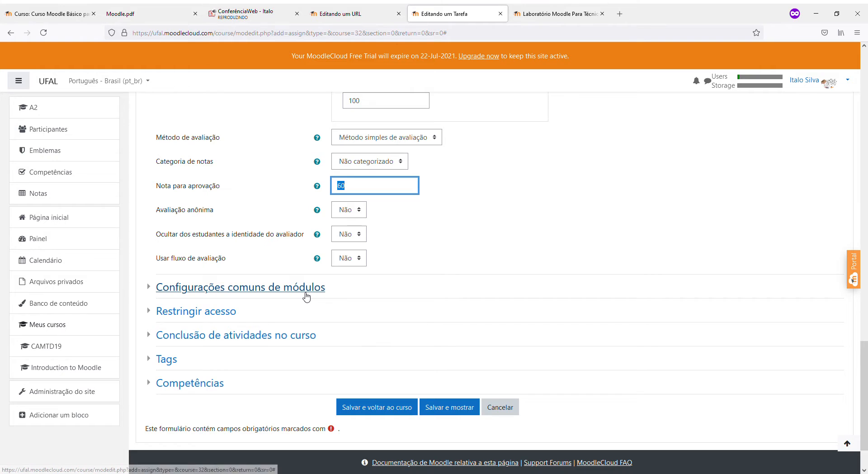
{"action": "left_click", "coordinate": [305, 294]}
{"action": "left_click", "coordinate": [306, 294]}
{"action": "left_click", "coordinate": [305, 295]}
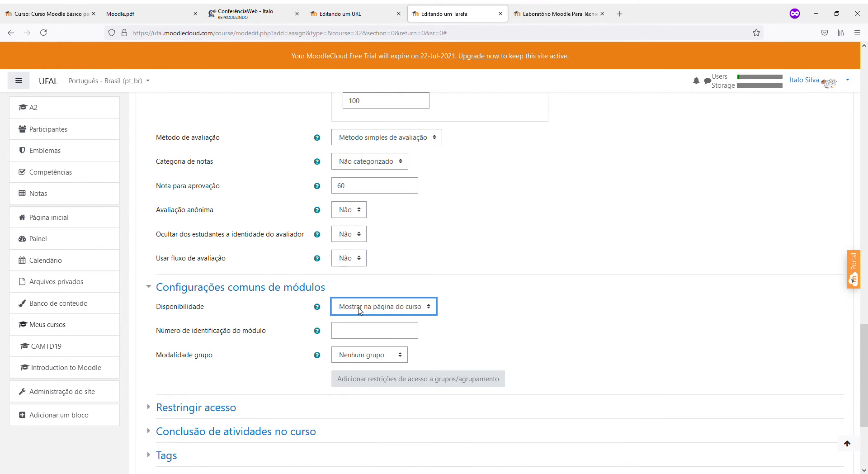
{"action": "left_click", "coordinate": [305, 293]}
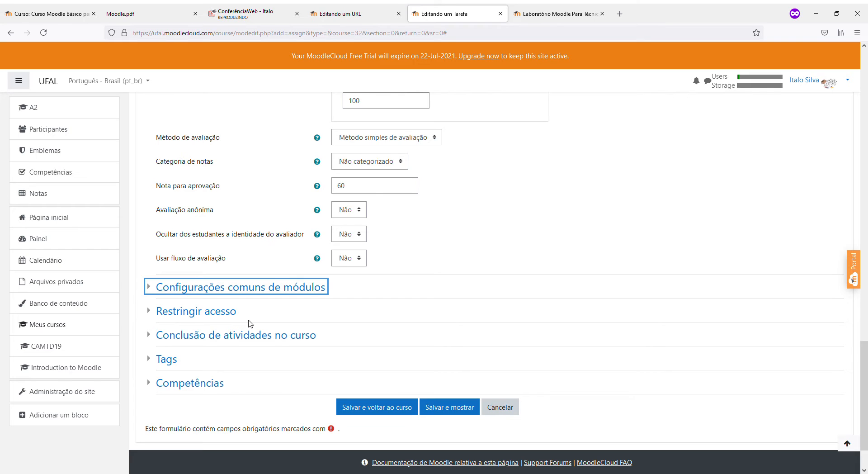
Change the Nota type from Pontos to Escala, keeping the Absent,Present scale selected
{"action": "scroll", "coordinate": [372, 304], "scroll_direction": "up", "scroll_amount": 2}
{"action": "left_click", "coordinate": [372, 228]}
{"action": "left_click", "coordinate": [394, 157]}
{"action": "key", "text": "Up"}
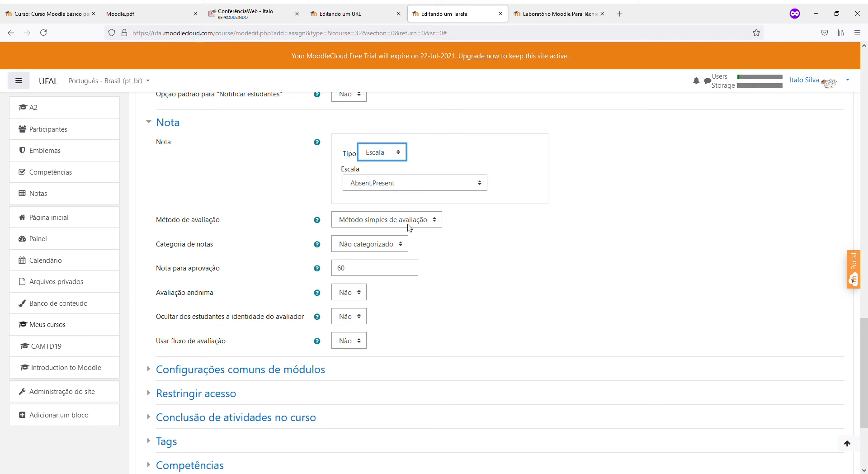
{"action": "left_click", "coordinate": [407, 221]}
{"action": "left_click", "coordinate": [540, 232]}
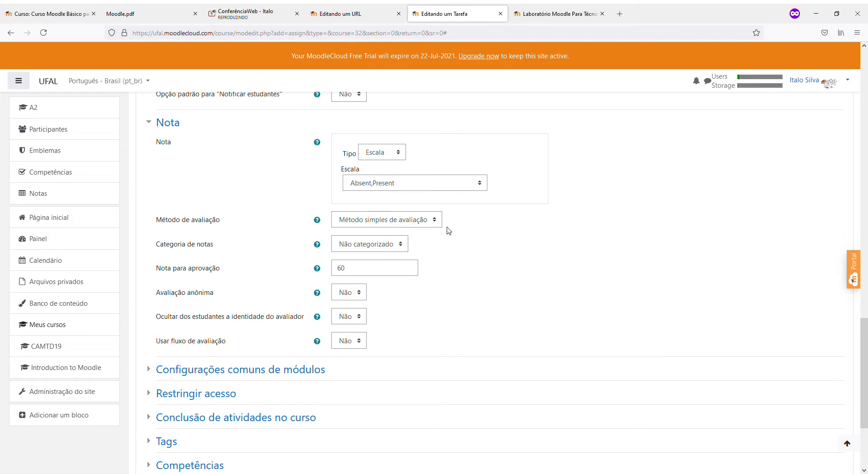
{"action": "left_click", "coordinate": [383, 187]}
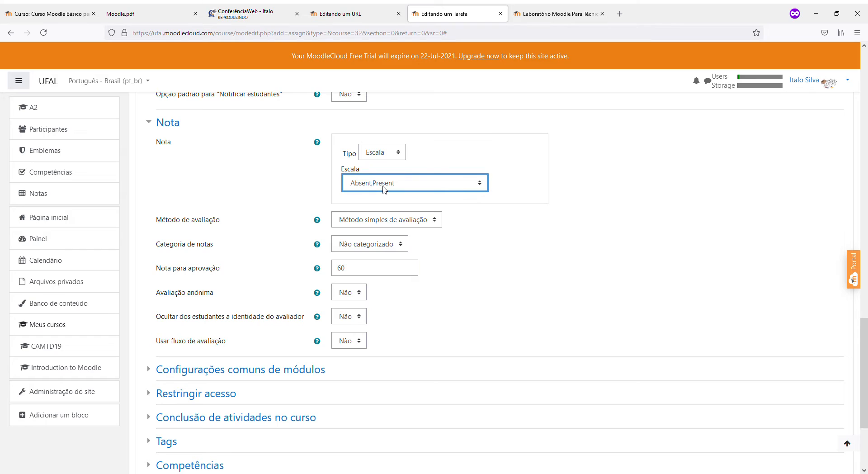
{"action": "left_click", "coordinate": [523, 291]}
{"action": "left_click_drag", "start_coordinate": [340, 268], "coordinate": [369, 266]}
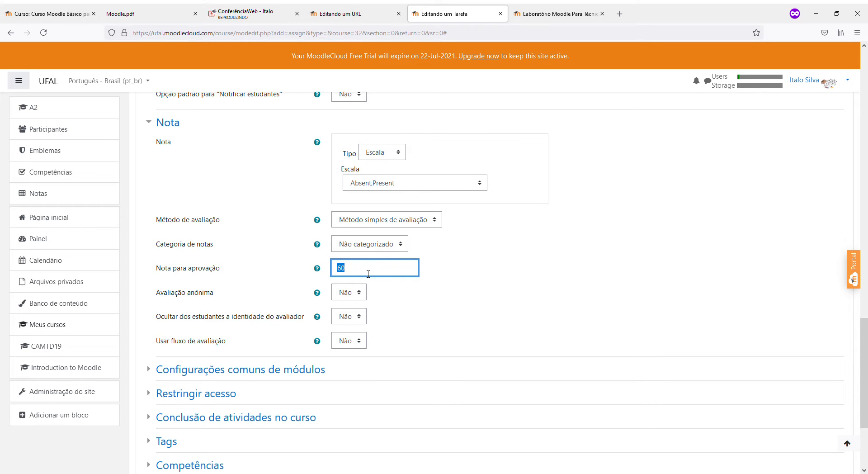
{"action": "left_click", "coordinate": [392, 182]}
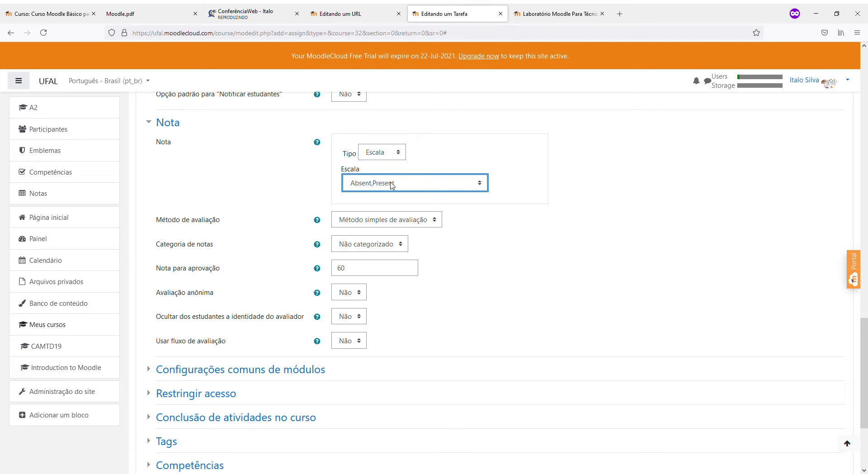
{"action": "scroll", "coordinate": [162, 198], "scroll_direction": "up", "scroll_amount": 4}
{"action": "scroll", "coordinate": [153, 206], "scroll_direction": "down", "scroll_amount": 2}
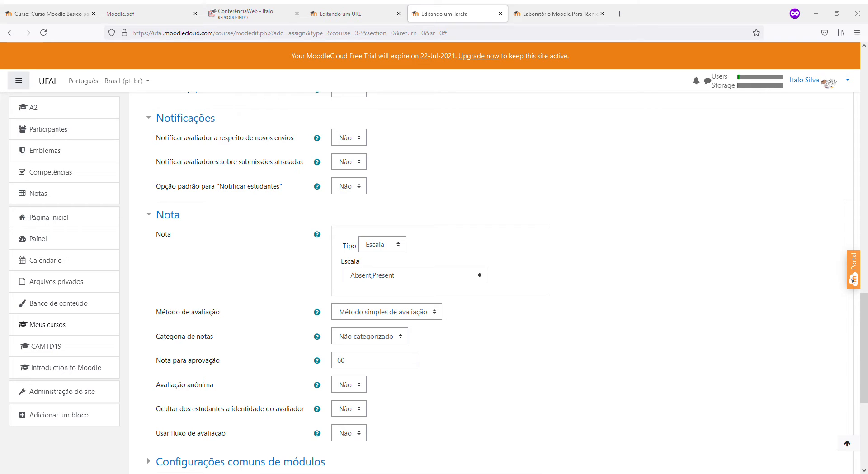
{"action": "left_click", "coordinate": [400, 274]}
{"action": "left_click", "coordinate": [386, 283]}
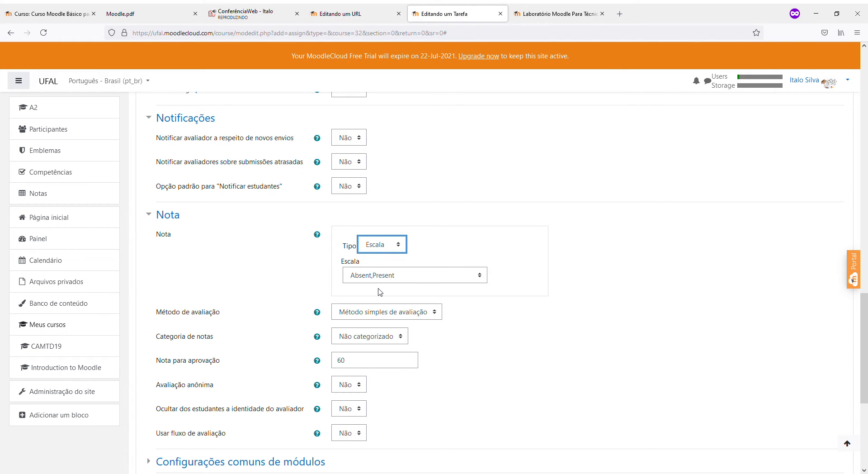
{"action": "left_click", "coordinate": [713, 283]}
{"action": "left_click", "coordinate": [444, 277]}
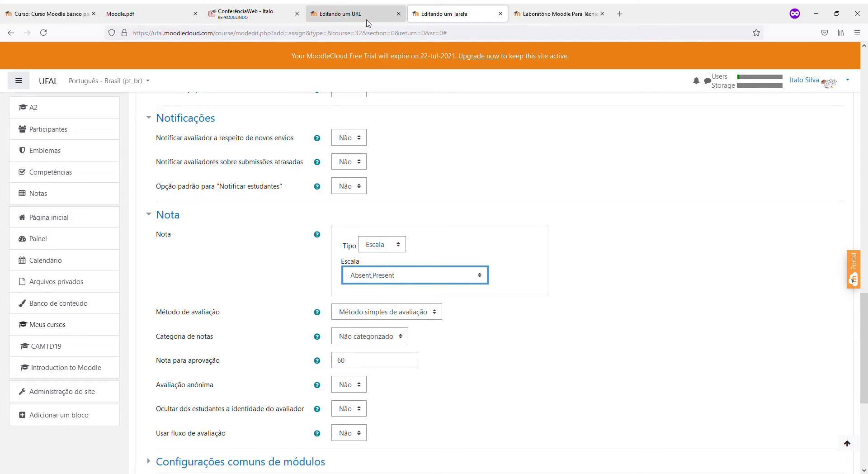
On the UFAL course page, start adding an activity or resource under Laboratório
{"action": "left_click", "coordinate": [35, 10]}
{"action": "scroll", "coordinate": [375, 291], "scroll_direction": "up", "scroll_amount": 8}
{"action": "scroll", "coordinate": [374, 291], "scroll_direction": "down", "scroll_amount": 4}
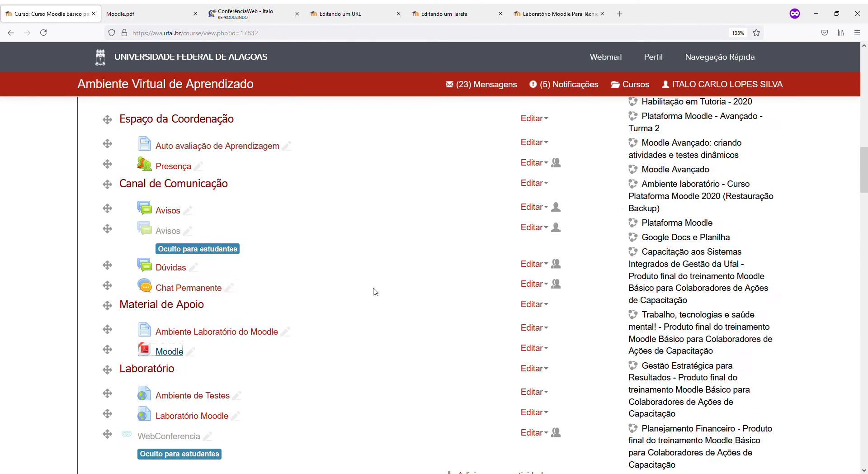
{"action": "scroll", "coordinate": [374, 291], "scroll_direction": "down", "scroll_amount": 5}
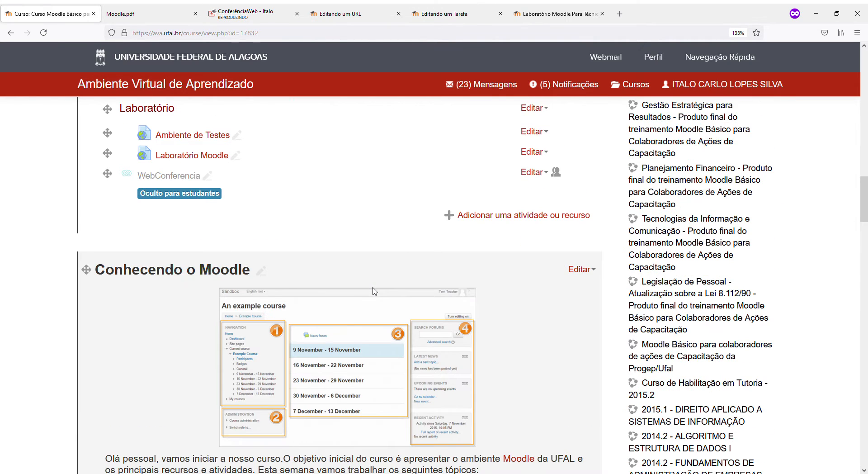
{"action": "left_click", "coordinate": [493, 216]}
Choose Tarefa in the activity chooser and add it
{"action": "scroll", "coordinate": [356, 235], "scroll_direction": "down", "scroll_amount": 6}
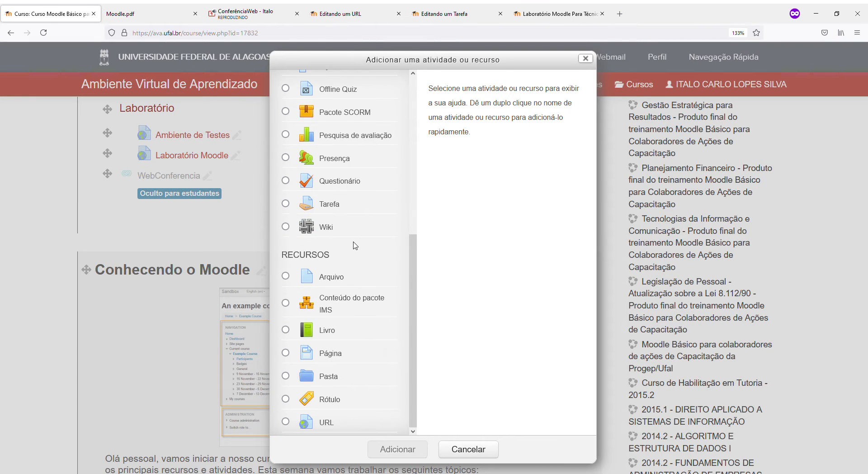
{"action": "scroll", "coordinate": [333, 379], "scroll_direction": "up", "scroll_amount": 5}
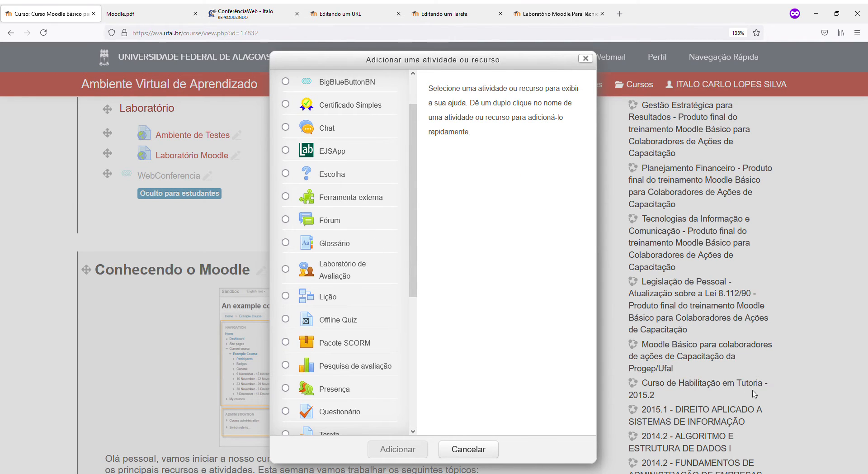
{"action": "scroll", "coordinate": [398, 274], "scroll_direction": "up", "scroll_amount": 2}
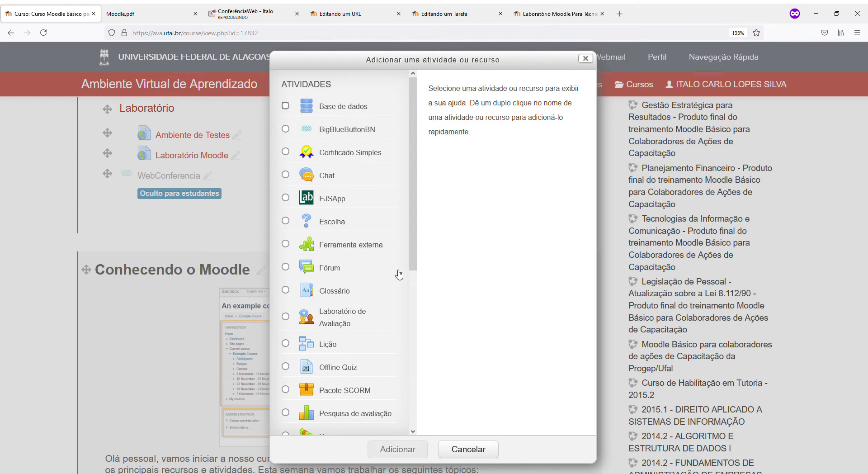
{"action": "scroll", "coordinate": [388, 271], "scroll_direction": "down", "scroll_amount": 6}
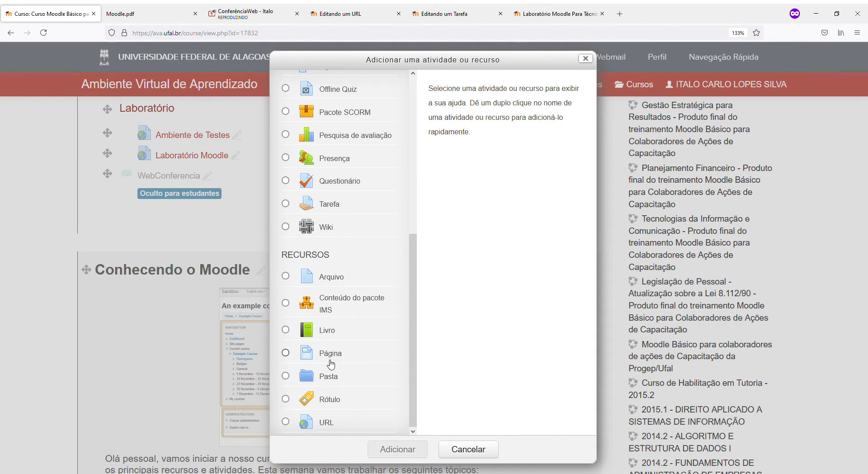
{"action": "scroll", "coordinate": [333, 364], "scroll_direction": "up", "scroll_amount": 5}
{"action": "scroll", "coordinate": [335, 362], "scroll_direction": "up", "scroll_amount": 2}
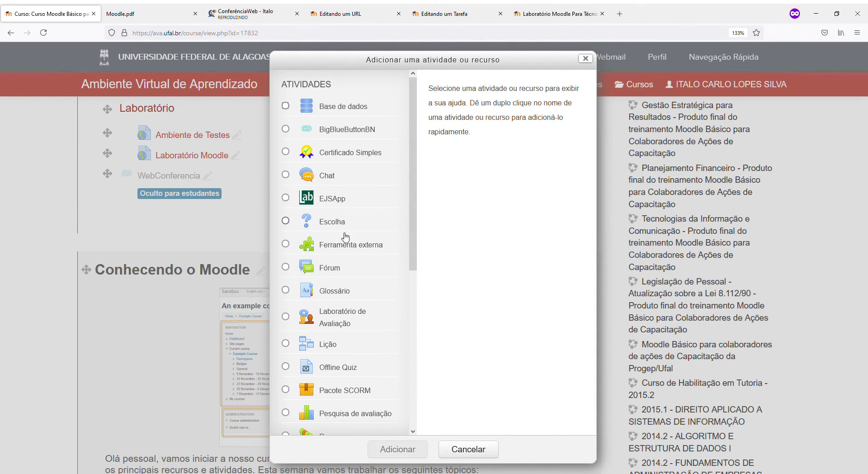
{"action": "scroll", "coordinate": [350, 230], "scroll_direction": "down", "scroll_amount": 6}
{"action": "scroll", "coordinate": [308, 293], "scroll_direction": "up", "scroll_amount": 4}
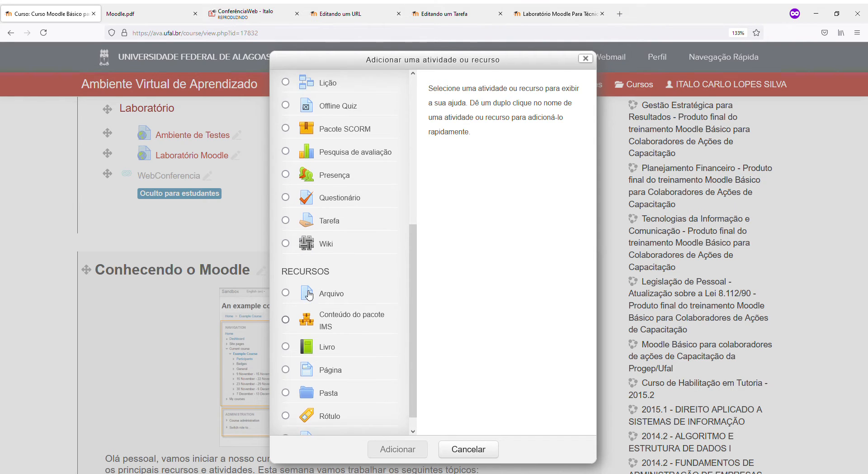
{"action": "left_click", "coordinate": [285, 296]}
{"action": "left_click", "coordinate": [400, 450]}
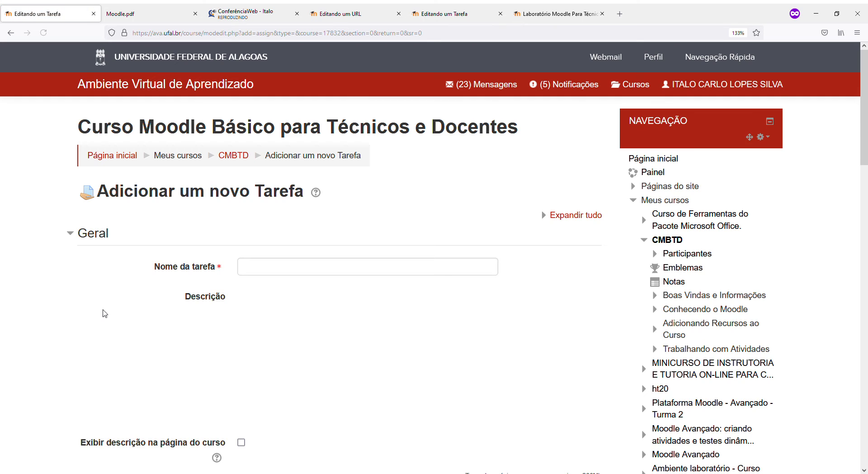
Expand Nota and set Tipo to Escala, keeping the Escala de competência padrão scale
{"action": "scroll", "coordinate": [104, 311], "scroll_direction": "down", "scroll_amount": 5}
{"action": "scroll", "coordinate": [104, 312], "scroll_direction": "down", "scroll_amount": 10}
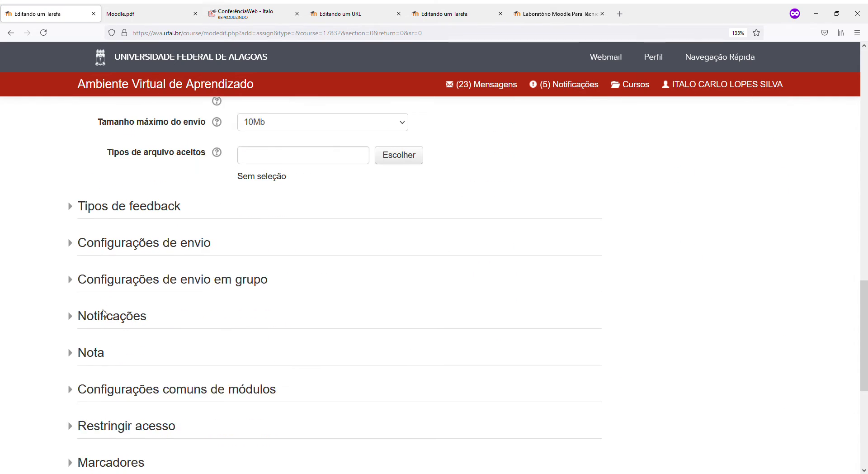
{"action": "left_click", "coordinate": [96, 335]}
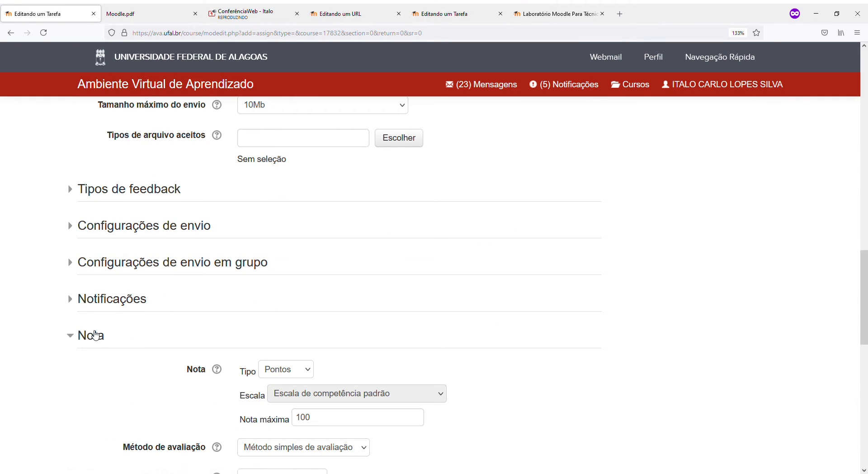
{"action": "scroll", "coordinate": [195, 329], "scroll_direction": "down", "scroll_amount": 1}
{"action": "scroll", "coordinate": [196, 329], "scroll_direction": "down", "scroll_amount": 2}
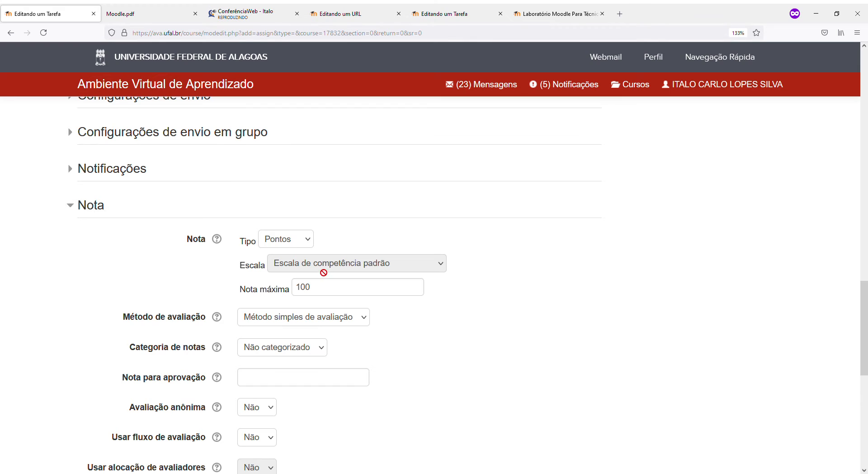
{"action": "left_click", "coordinate": [292, 236]}
{"action": "left_click", "coordinate": [280, 276]}
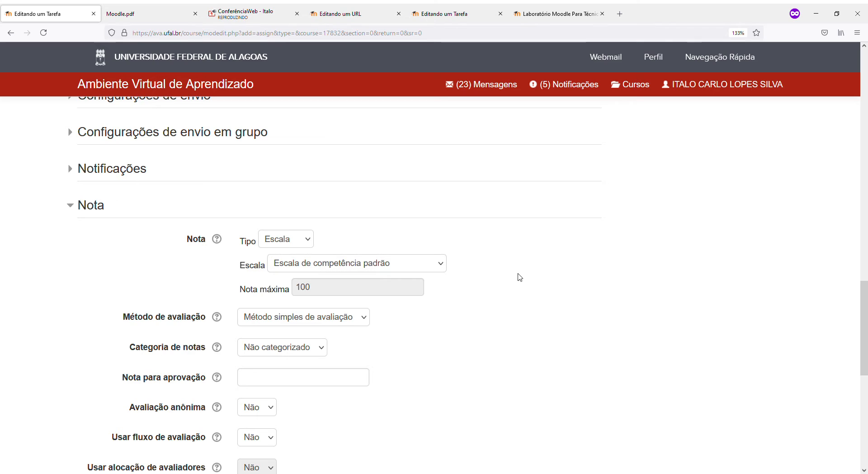
{"action": "left_click", "coordinate": [345, 263]}
{"action": "left_click", "coordinate": [499, 293]}
{"action": "left_click", "coordinate": [432, 263]}
{"action": "left_click", "coordinate": [535, 271]}
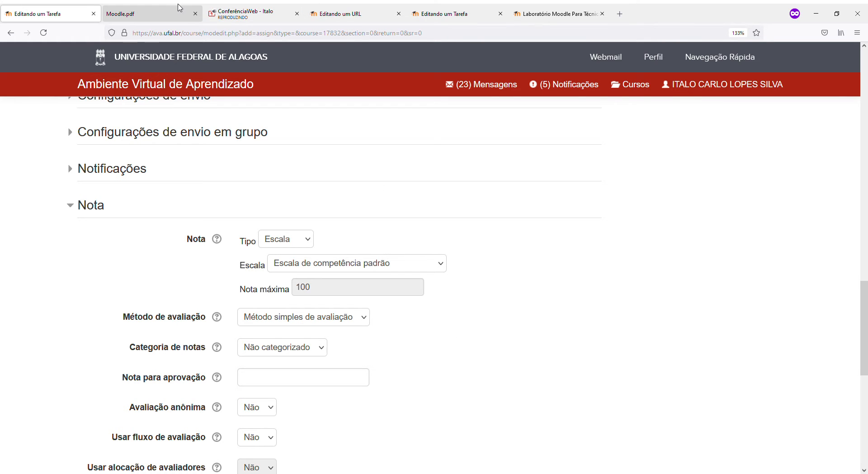
In the MoodleCloud Fichamento form, change the grade type from Escala to Pontos
{"action": "left_click", "coordinate": [430, 13]}
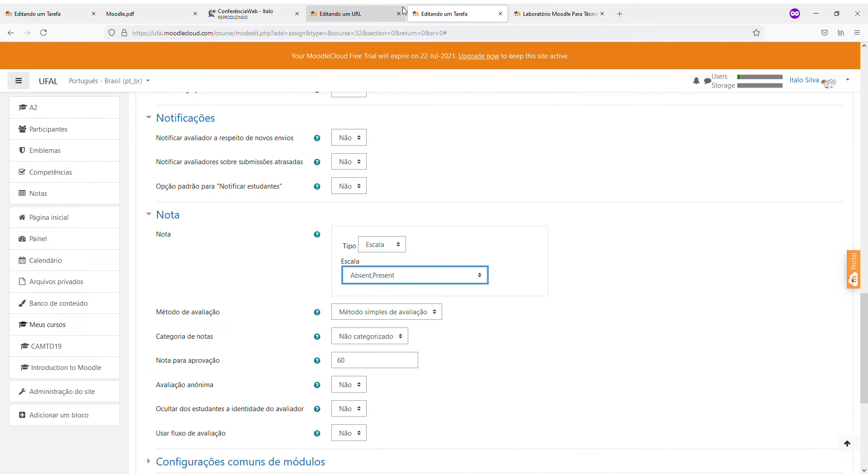
{"action": "left_click", "coordinate": [376, 246]}
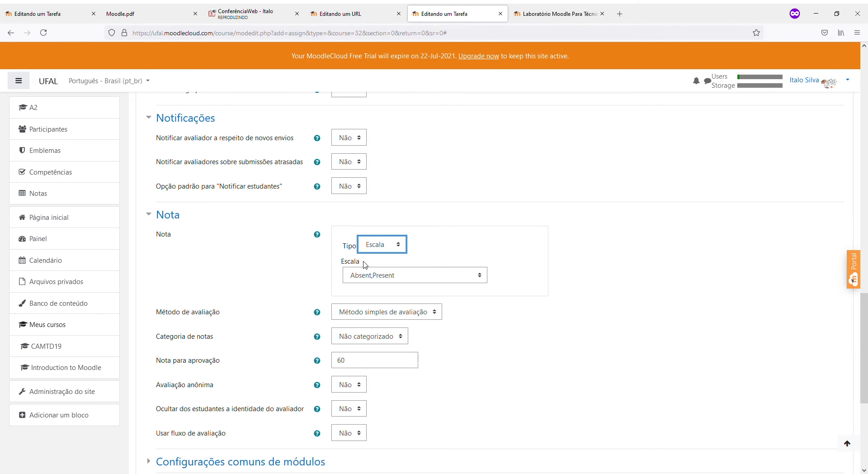
{"action": "left_click", "coordinate": [397, 276]}
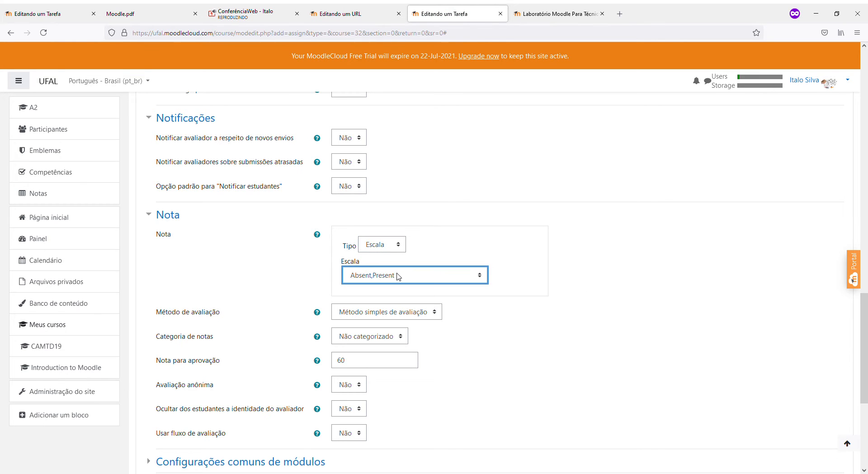
{"action": "left_click_drag", "start_coordinate": [369, 360], "coordinate": [319, 361]}
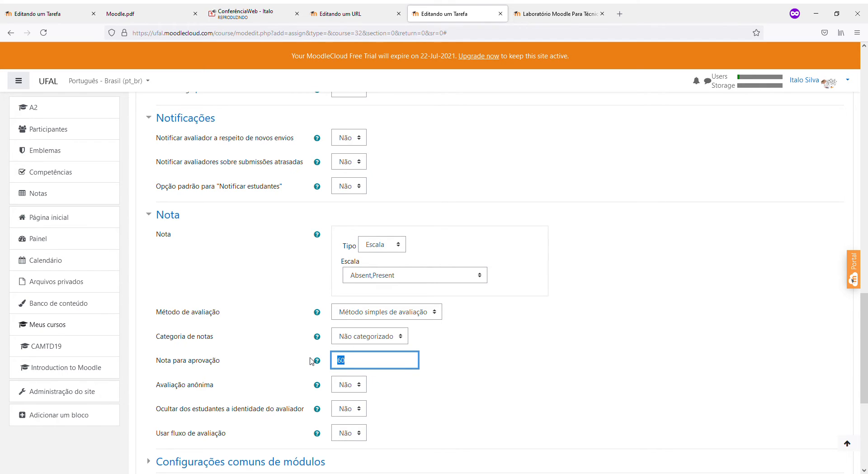
{"action": "left_click", "coordinate": [384, 247]}
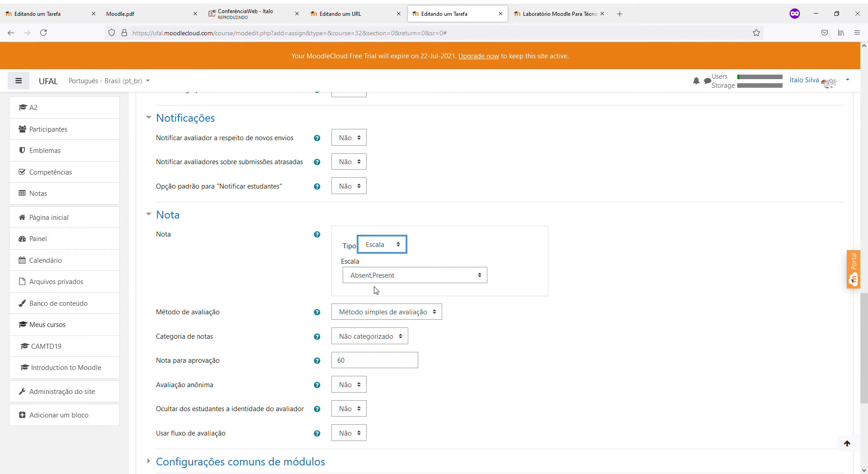
{"action": "key", "text": "Down"}
Keep maximum grade 100 and passing grade 60, then save and return to the course
{"action": "scroll", "coordinate": [568, 324], "scroll_direction": "down", "scroll_amount": 3}
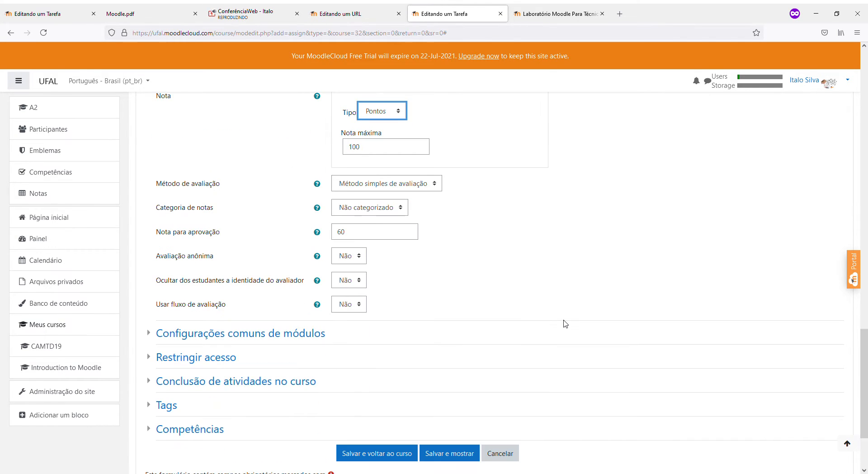
{"action": "left_click", "coordinate": [359, 230]}
{"action": "left_click", "coordinate": [363, 209]}
{"action": "scroll", "coordinate": [442, 245], "scroll_direction": "up", "scroll_amount": 2}
{"action": "left_click", "coordinate": [403, 284]}
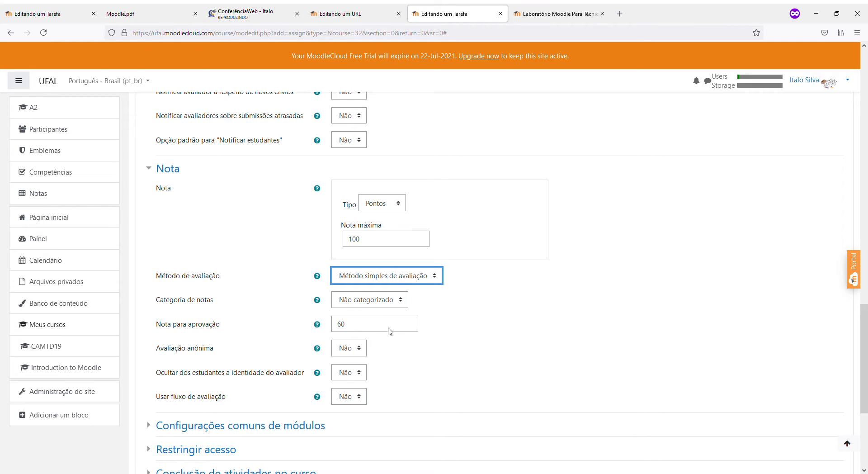
{"action": "scroll", "coordinate": [388, 332], "scroll_direction": "down", "scroll_amount": 2}
{"action": "scroll", "coordinate": [357, 433], "scroll_direction": "down", "scroll_amount": 1}
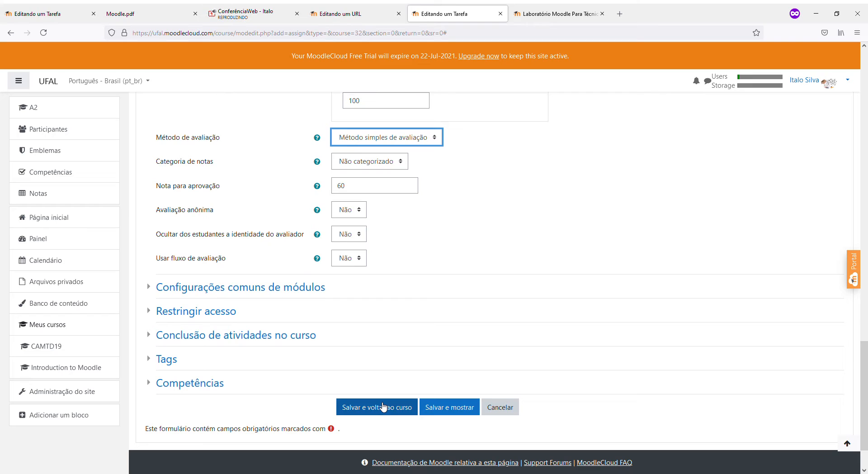
{"action": "left_click", "coordinate": [383, 406]}
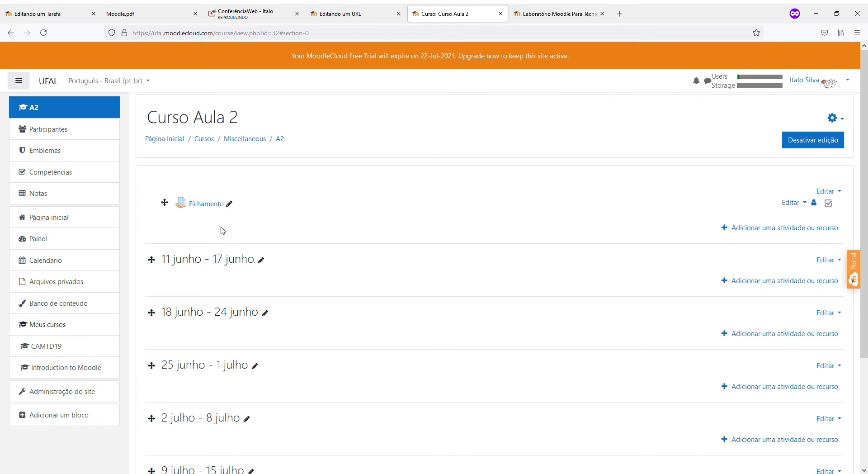
Review Fichamento's summary (0 participants, drafts, submissions, needing grading), then return to Curso Aula 2
{"action": "left_click", "coordinate": [193, 207]}
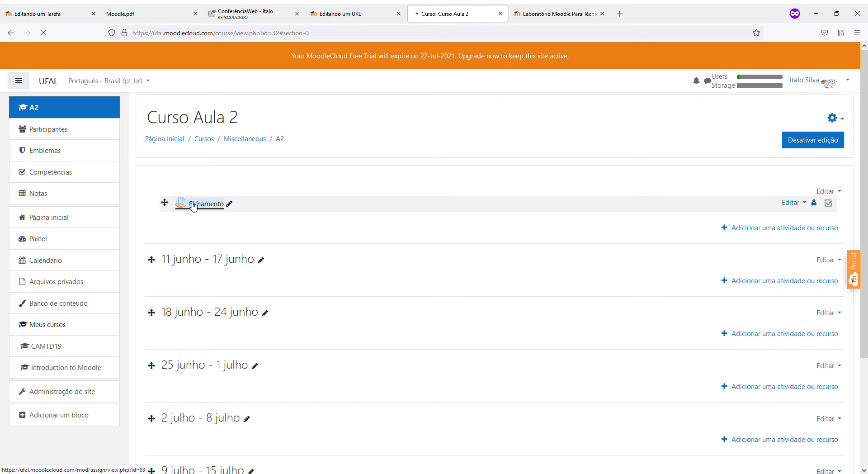
{"action": "scroll", "coordinate": [250, 267], "scroll_direction": "down", "scroll_amount": 3}
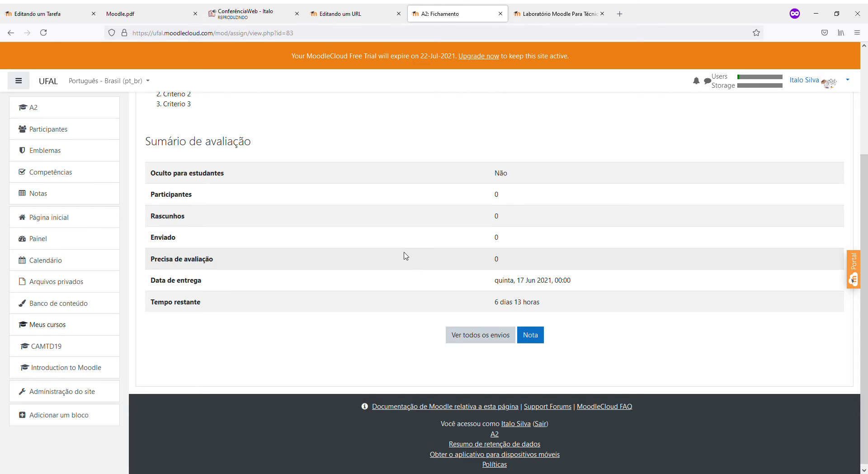
{"action": "scroll", "coordinate": [412, 271], "scroll_direction": "up", "scroll_amount": 2}
{"action": "scroll", "coordinate": [412, 274], "scroll_direction": "down", "scroll_amount": 2}
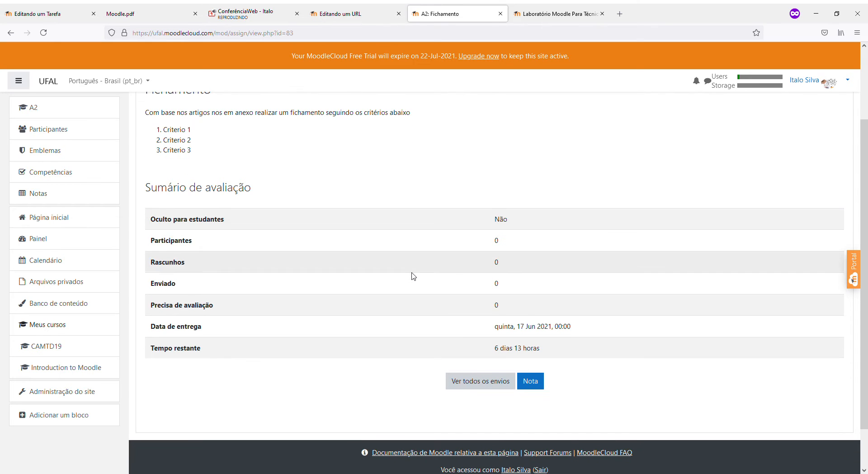
{"action": "scroll", "coordinate": [407, 230], "scroll_direction": "up", "scroll_amount": 2}
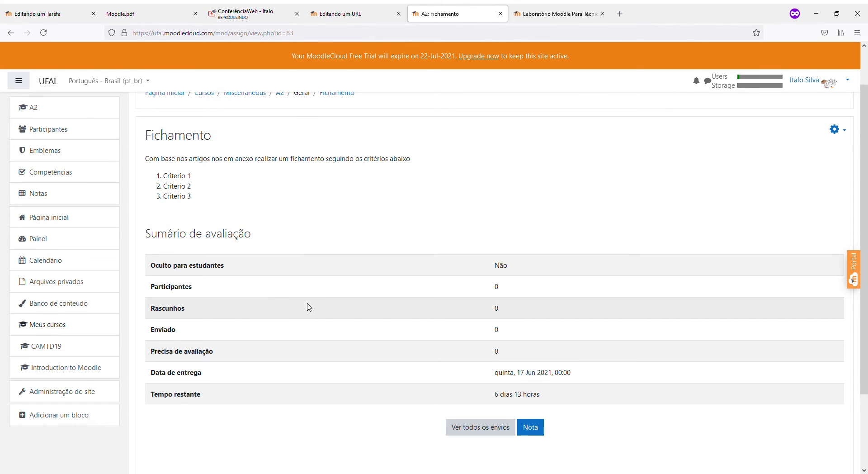
{"action": "left_click_drag", "start_coordinate": [510, 294], "coordinate": [491, 303]}
{"action": "left_click", "coordinate": [507, 329]}
{"action": "left_click_drag", "start_coordinate": [506, 331], "coordinate": [492, 353]}
{"action": "scroll", "coordinate": [219, 246], "scroll_direction": "up", "scroll_amount": 2}
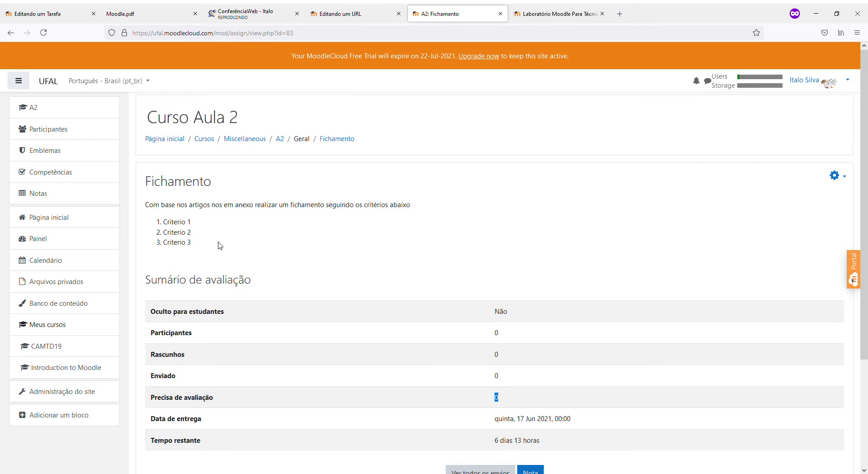
{"action": "left_click", "coordinate": [281, 140]}
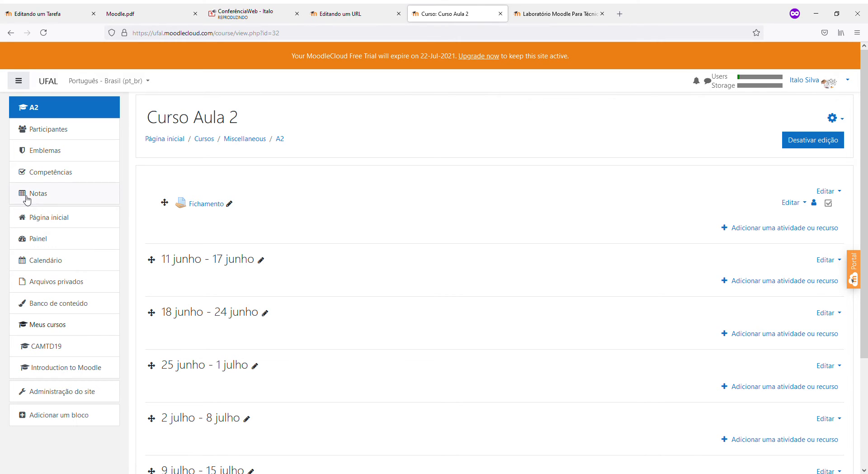
Search 'Alu', enrol Aluno 1 with the Estudante role, then log out of the admin account
{"action": "left_click", "coordinate": [43, 131]}
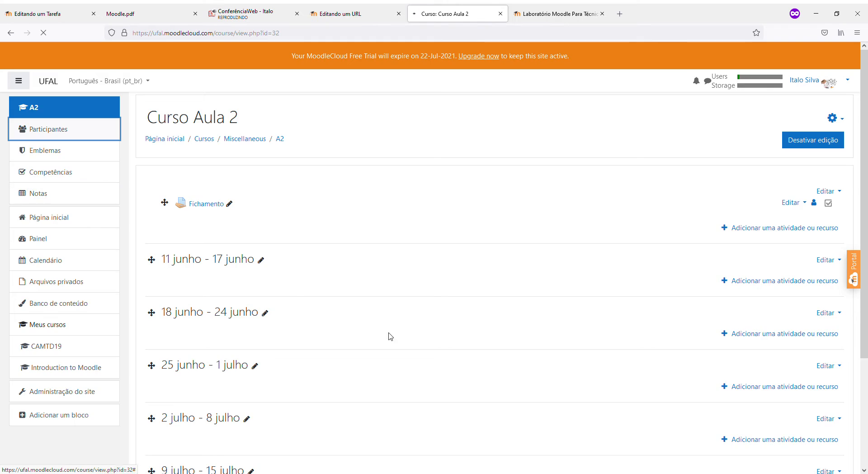
{"action": "left_click", "coordinate": [816, 203]}
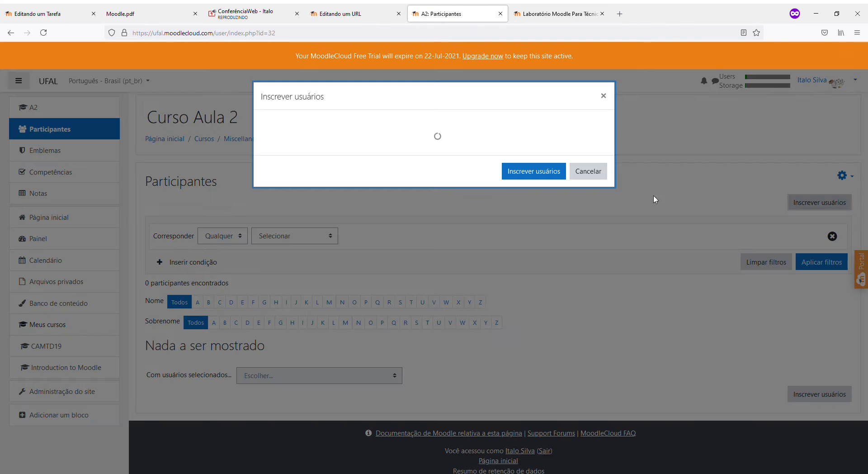
{"action": "left_click", "coordinate": [379, 166]}
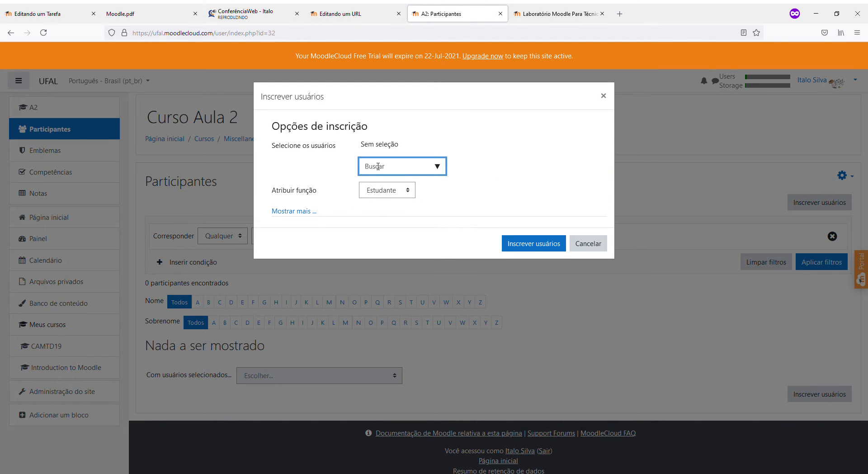
{"action": "type", "text": "Aluno"}
{"action": "left_click", "coordinate": [389, 189]}
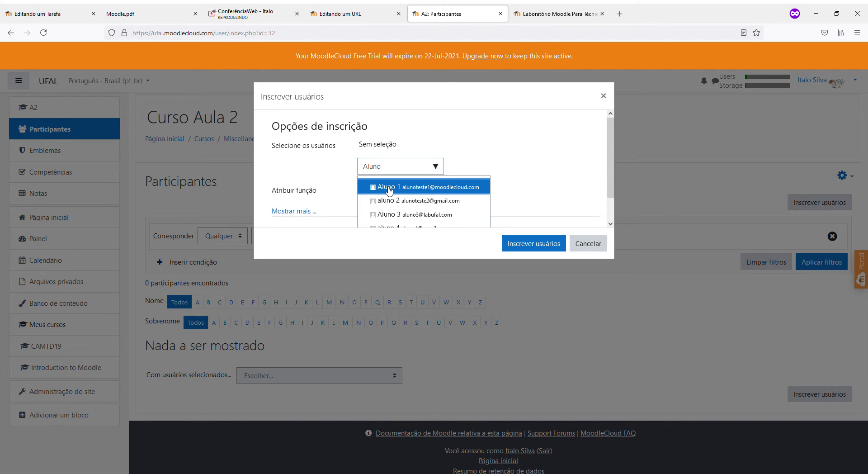
{"action": "left_click", "coordinate": [544, 199]}
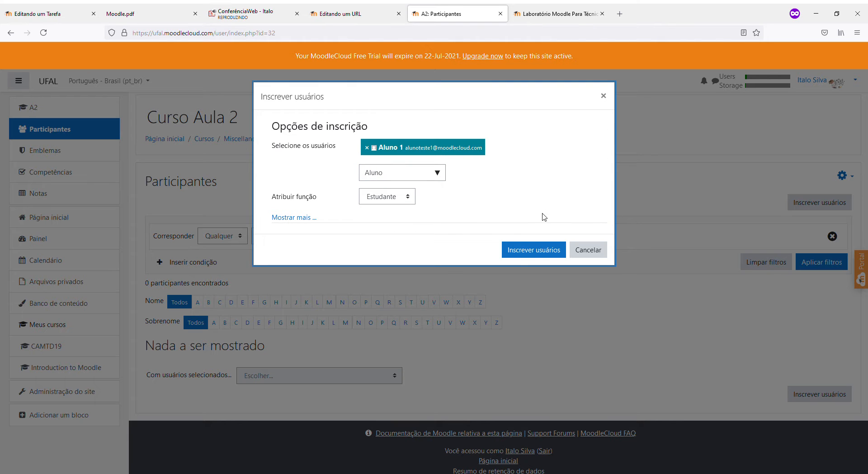
{"action": "left_click", "coordinate": [525, 252]}
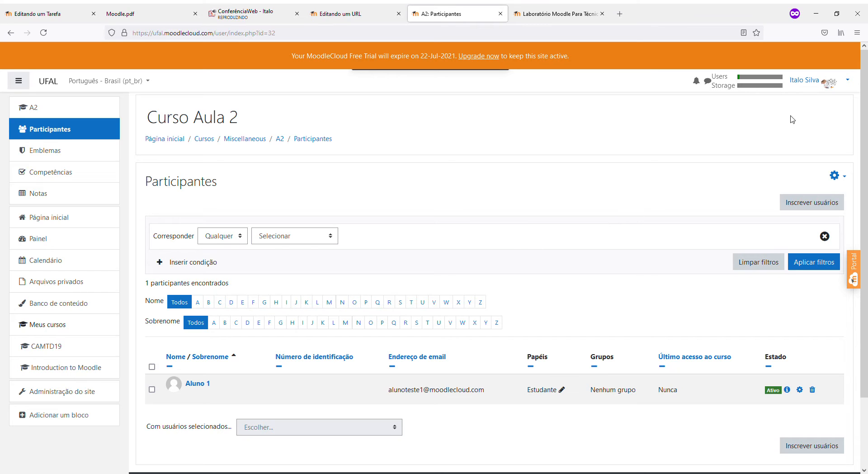
{"action": "left_click", "coordinate": [826, 90]}
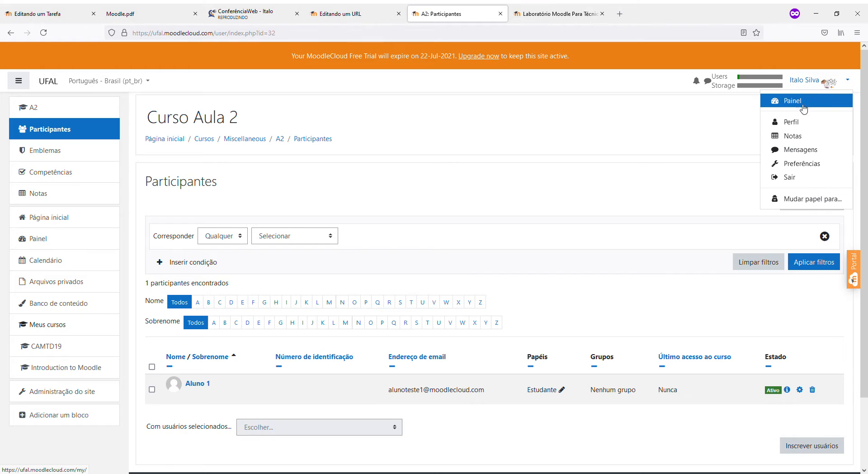
{"action": "left_click", "coordinate": [791, 180]}
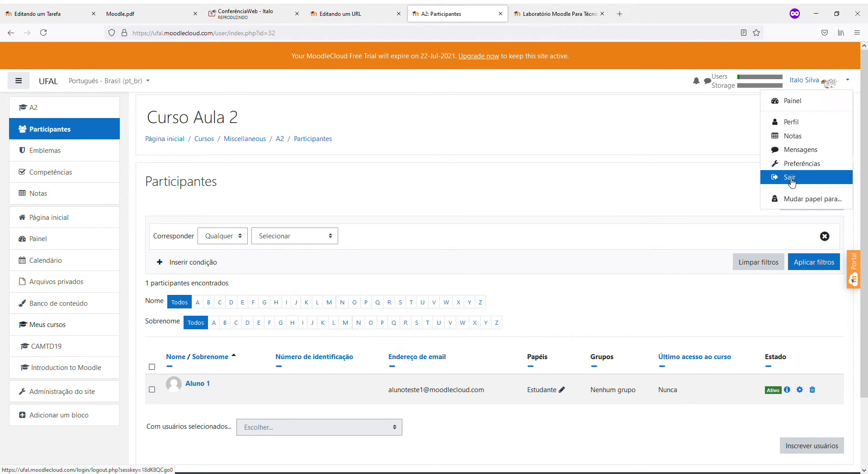
Try twice to sign in with the student's username and password; both attempts are rejected
{"action": "left_click", "coordinate": [362, 119]}
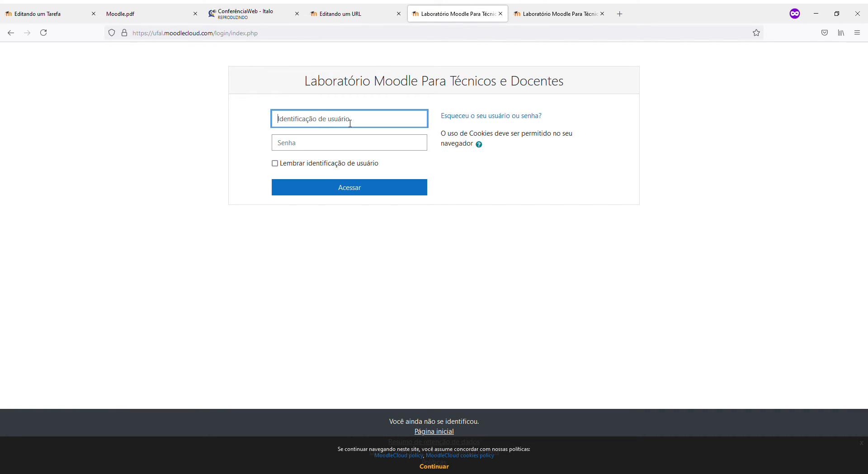
{"action": "type", "text": "aluno1"}
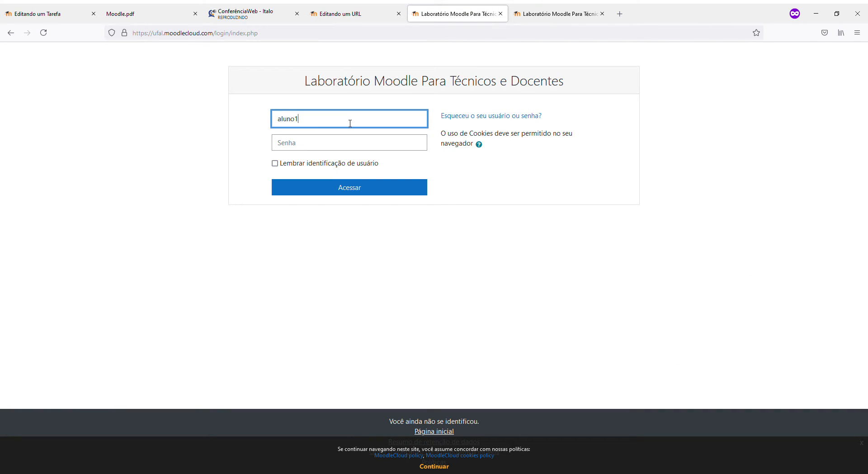
{"action": "key", "text": "Tab"}
{"action": "type", "text": "••••••"}
{"action": "left_click", "coordinate": [391, 193]}
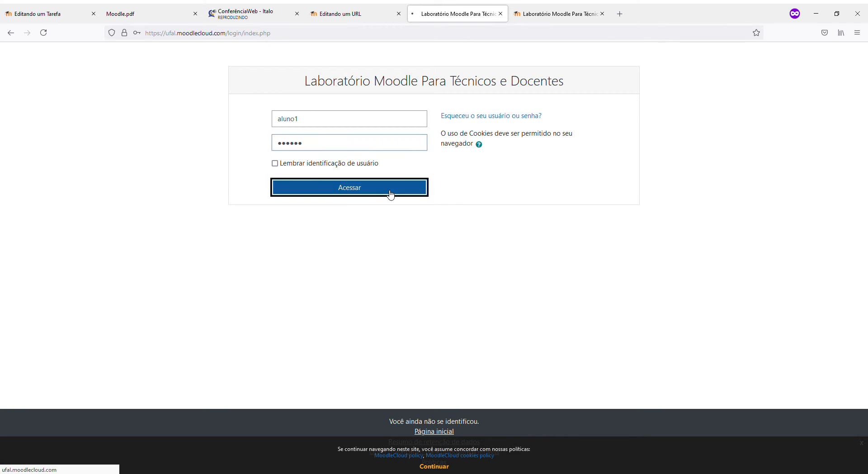
{"action": "left_click", "coordinate": [382, 155]}
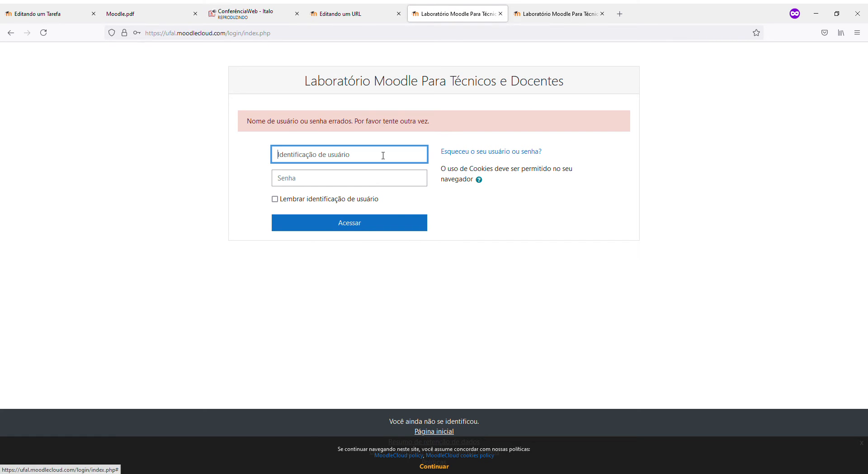
{"action": "type", "text": "lun"}
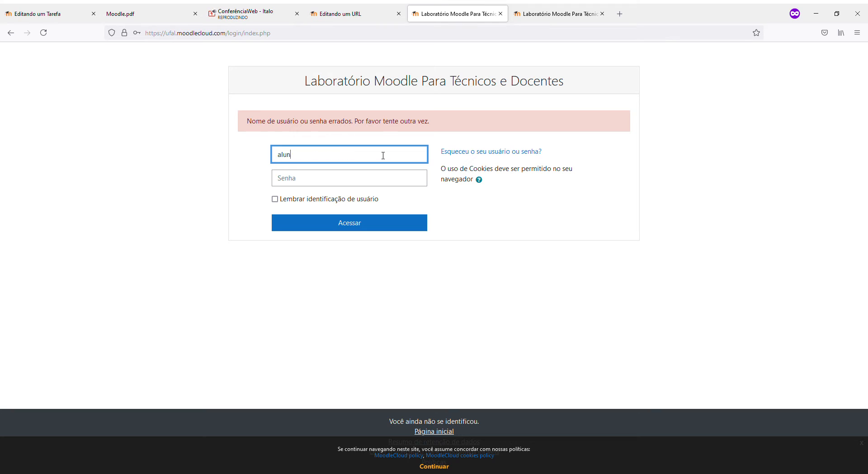
{"action": "key", "text": "Tab"}
{"action": "type", "text": "123456"}
{"action": "key", "text": "Return"}
Sign in as the administrator using the saved credentials
{"action": "left_click", "coordinate": [311, 153]}
{"action": "left_click", "coordinate": [306, 177]}
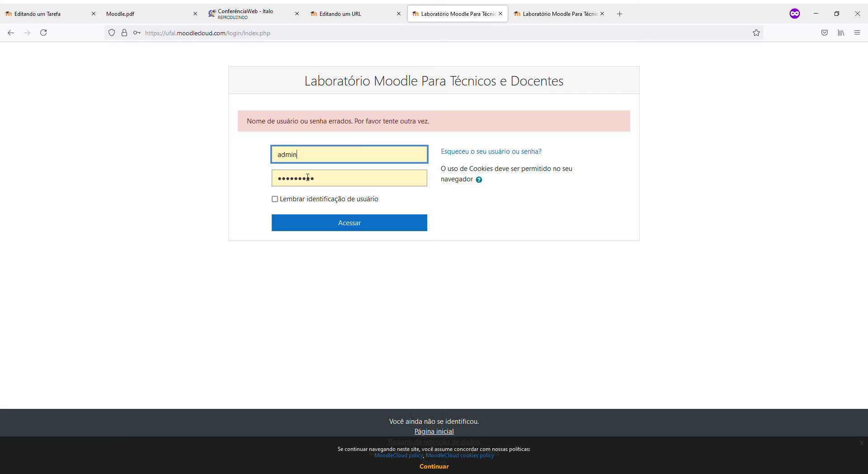
{"action": "left_click", "coordinate": [308, 221]}
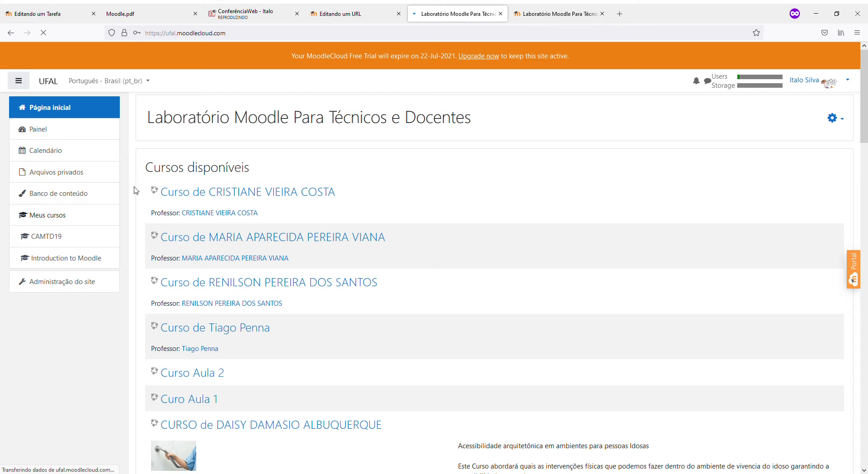
From Site administration's user list, open the Aluno 1 account for editing
{"action": "left_click", "coordinate": [86, 287]}
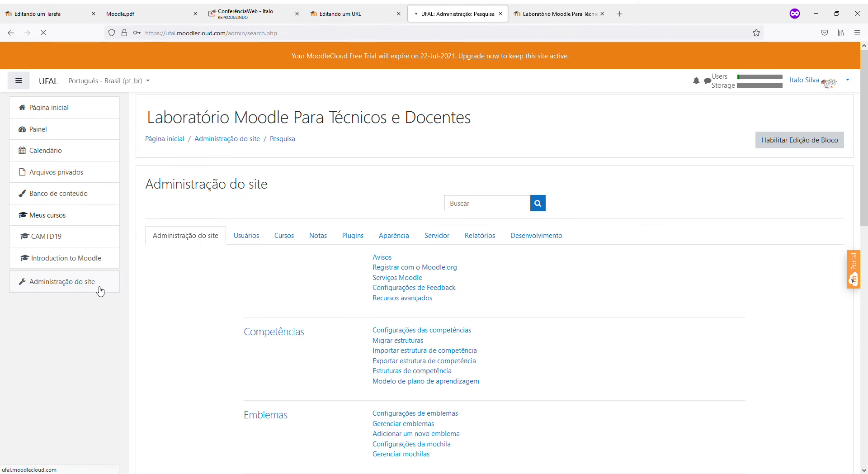
{"action": "left_click", "coordinate": [257, 238]}
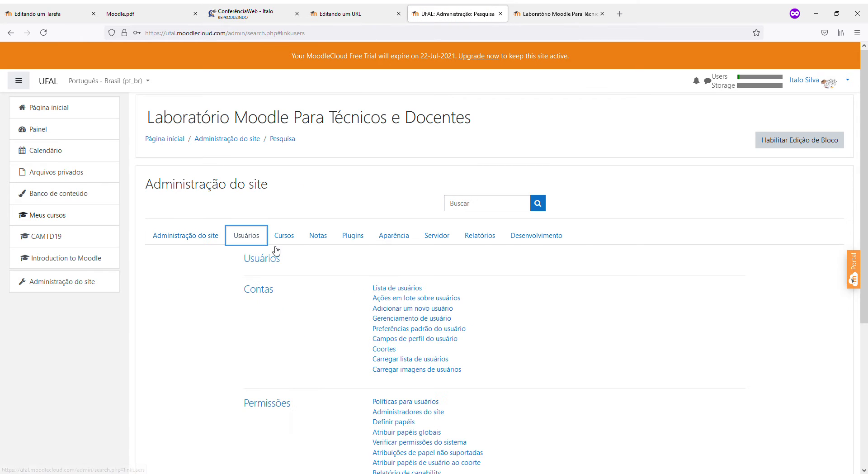
{"action": "left_click", "coordinate": [397, 289]}
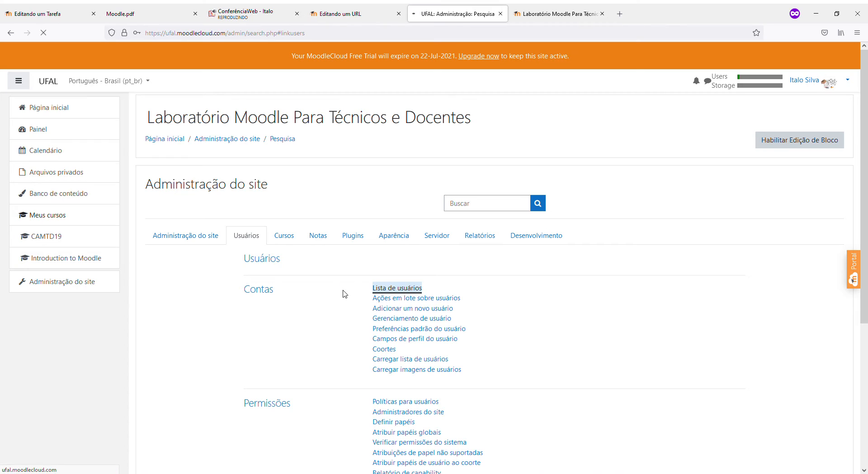
{"action": "scroll", "coordinate": [334, 334], "scroll_direction": "down", "scroll_amount": 2}
{"action": "scroll", "coordinate": [335, 335], "scroll_direction": "down", "scroll_amount": 2}
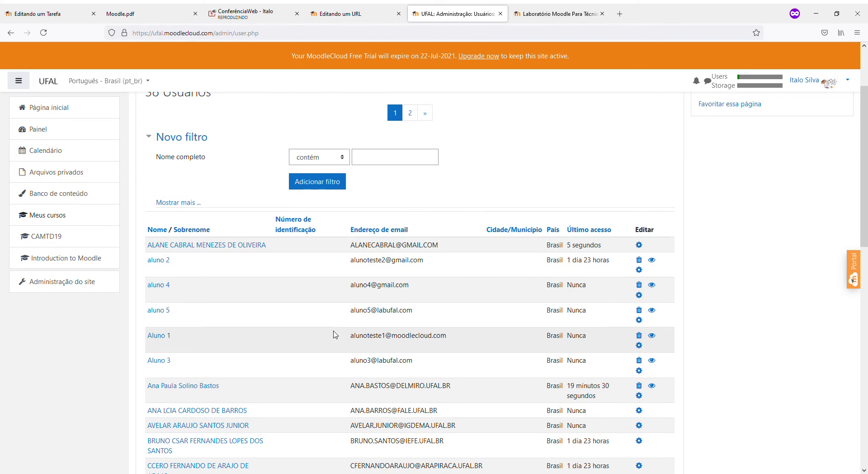
{"action": "left_click", "coordinate": [640, 345]}
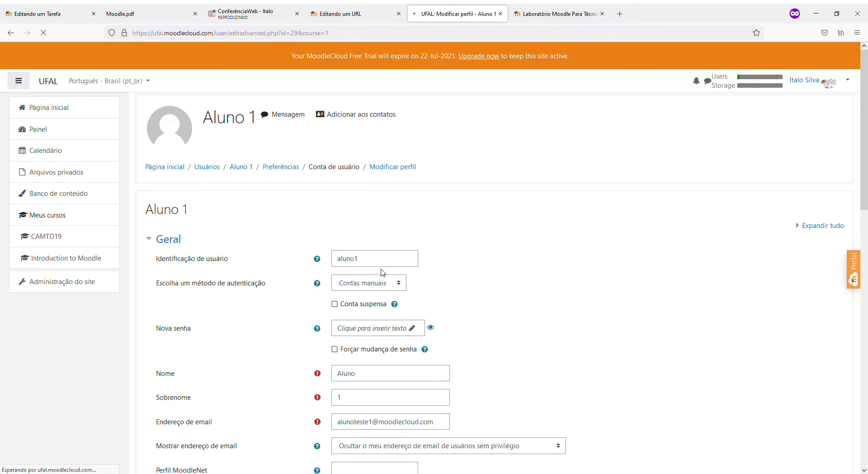
Set a new password, save the profile with Atualizar perfil, and log out
{"action": "scroll", "coordinate": [370, 334], "scroll_direction": "down", "scroll_amount": 1}
{"action": "scroll", "coordinate": [370, 333], "scroll_direction": "down", "scroll_amount": 1}
{"action": "left_click", "coordinate": [368, 290]}
{"action": "type", "text": "•"}
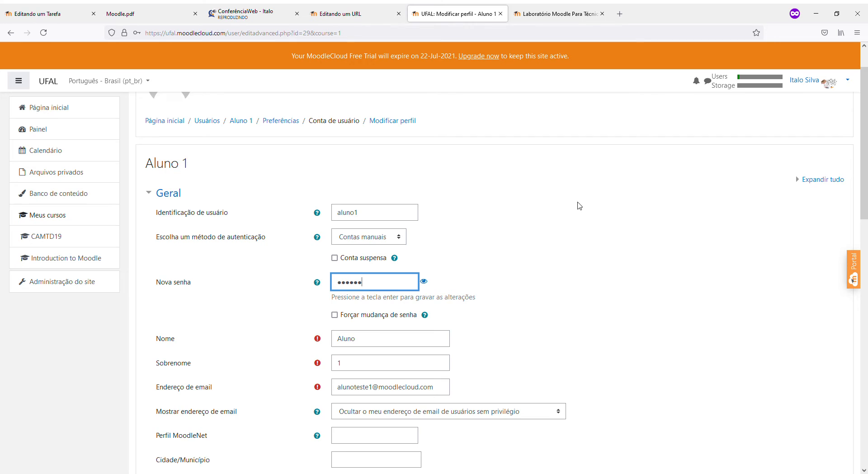
{"action": "type", "text": "•••••"}
{"action": "scroll", "coordinate": [726, 186], "scroll_direction": "down", "scroll_amount": 10}
{"action": "left_click", "coordinate": [361, 350]}
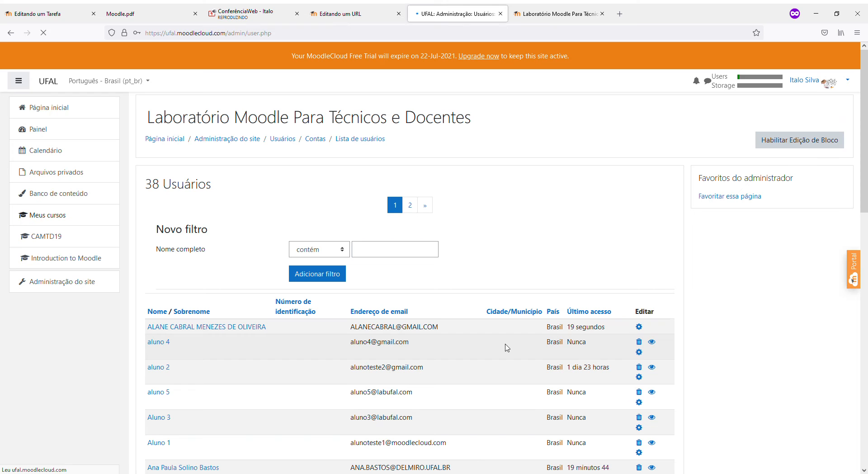
{"action": "left_click", "coordinate": [833, 91]}
{"action": "left_click", "coordinate": [803, 179]}
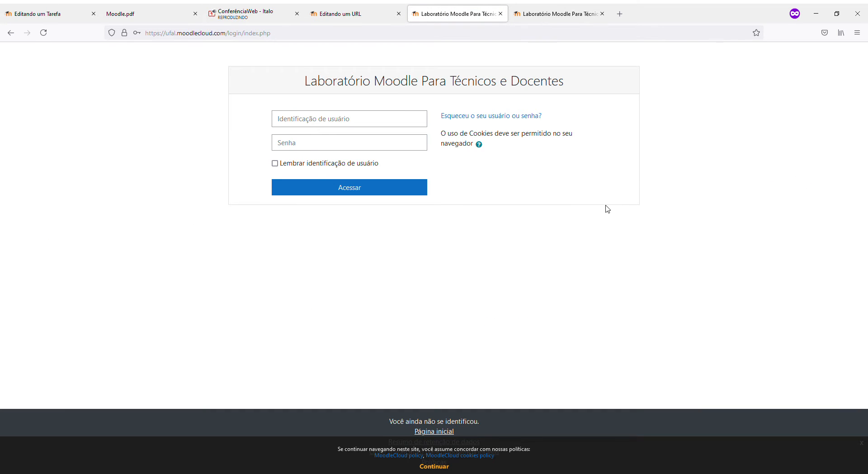
Sign in with the student's username and password
{"action": "left_click", "coordinate": [350, 123]}
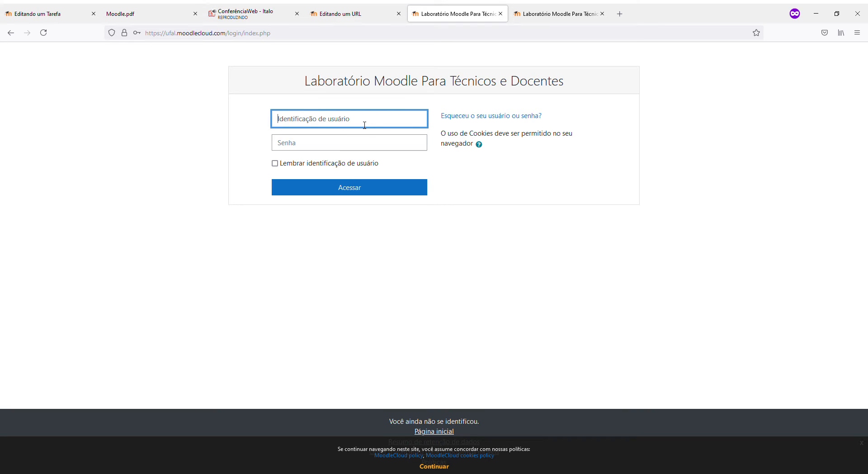
{"action": "type", "text": "aluno1"}
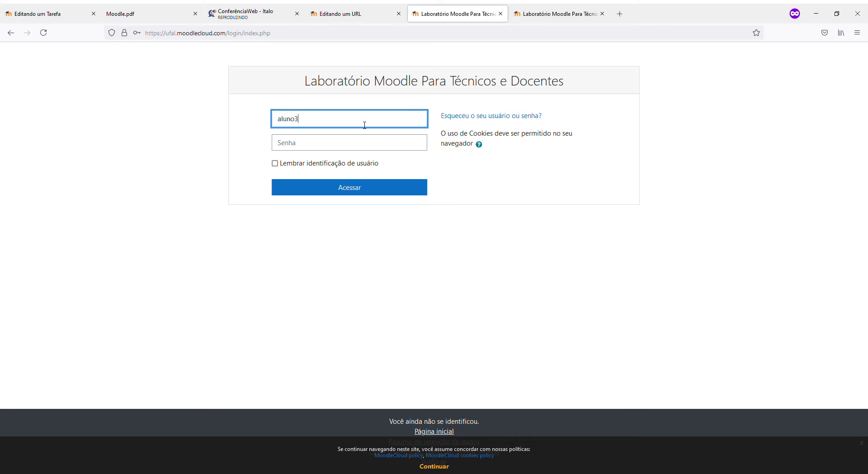
{"action": "key", "text": "Tab"}
{"action": "type", "text": "al"}
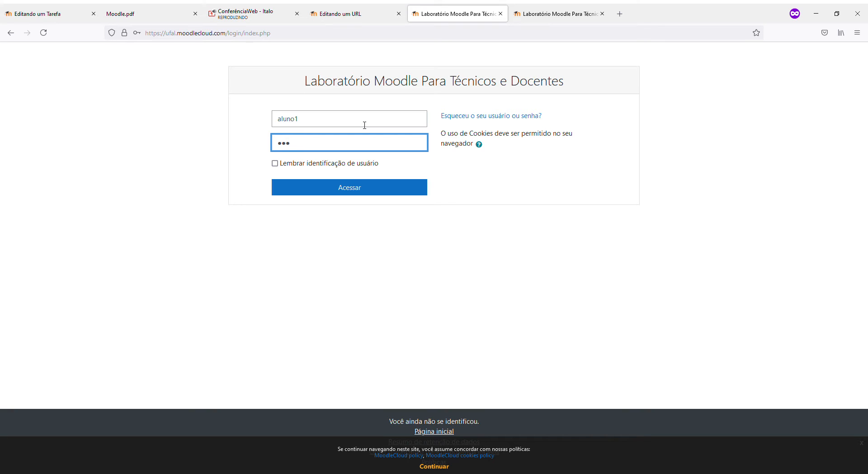
{"action": "left_click", "coordinate": [332, 190]}
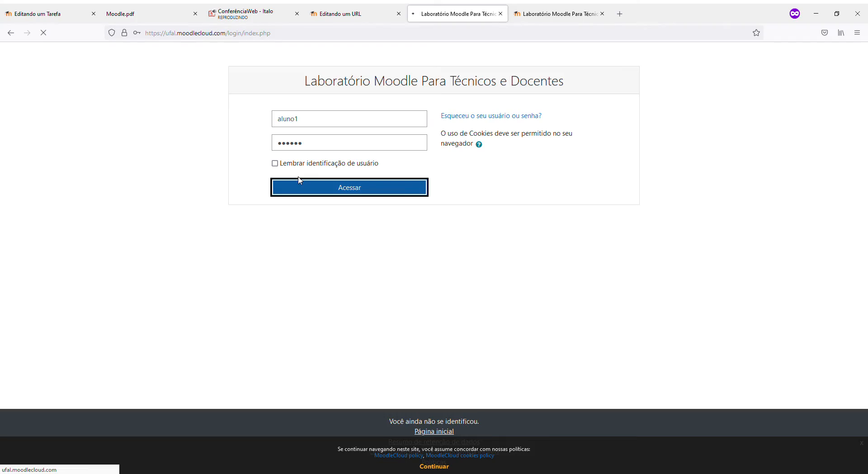
Accept the MoodleCloud and cookies policies, then go to Página inicial do site
{"action": "scroll", "coordinate": [395, 283], "scroll_direction": "down", "scroll_amount": 7}
{"action": "scroll", "coordinate": [395, 283], "scroll_direction": "down", "scroll_amount": 10}
{"action": "left_click_drag", "start_coordinate": [863, 149], "coordinate": [862, 453]}
{"action": "left_click", "coordinate": [168, 385]}
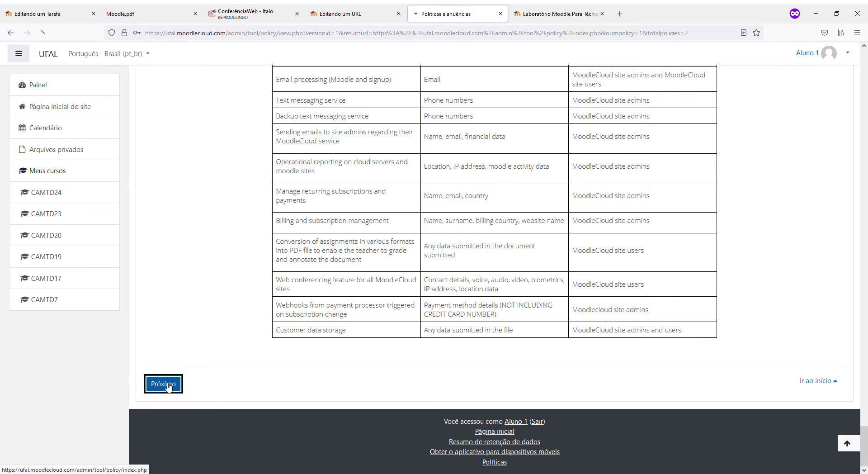
{"action": "scroll", "coordinate": [209, 377], "scroll_direction": "down", "scroll_amount": 15}
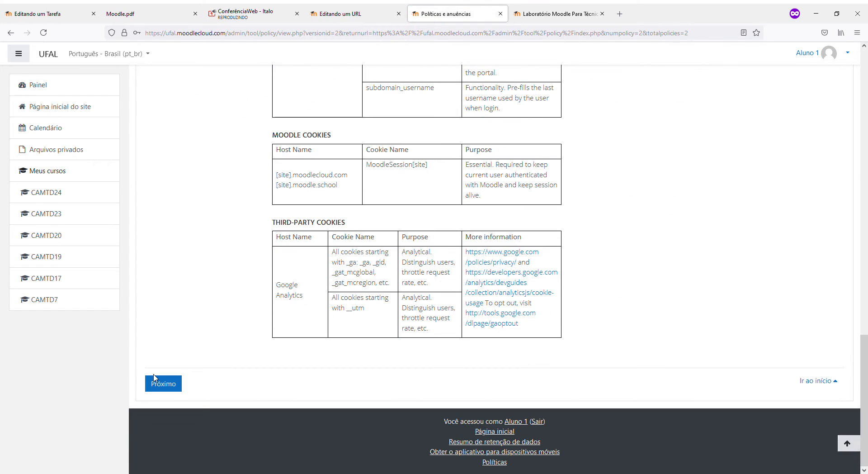
{"action": "left_click", "coordinate": [155, 380]}
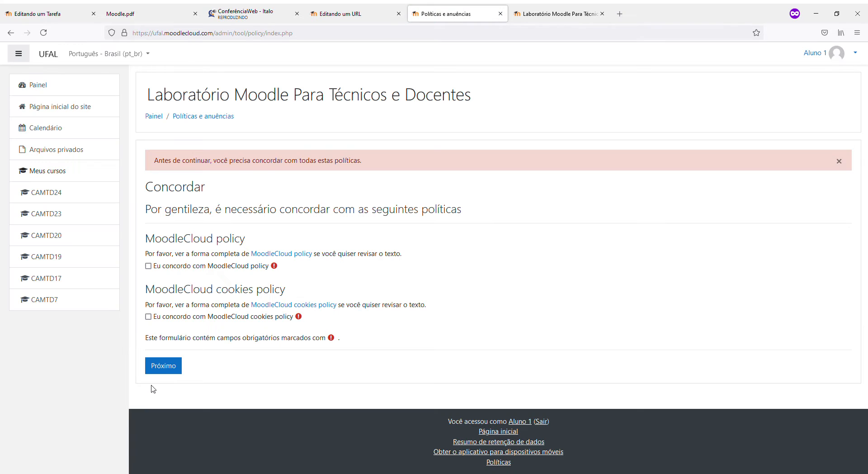
{"action": "left_click", "coordinate": [148, 316]}
{"action": "left_click", "coordinate": [155, 367]}
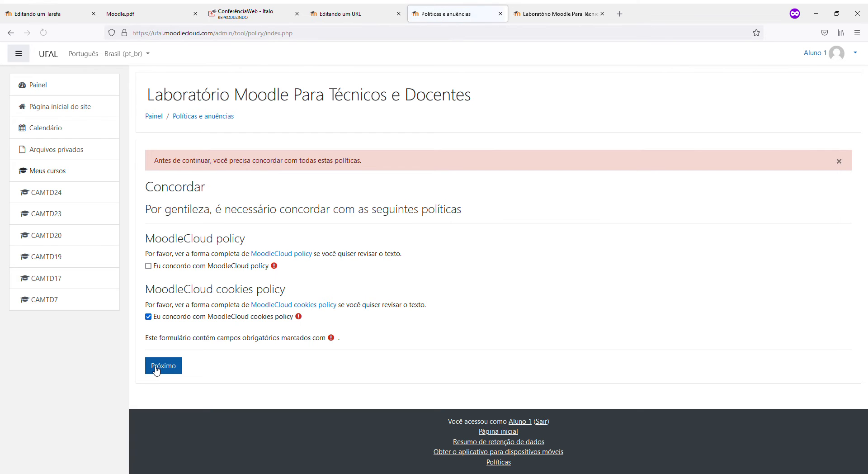
{"action": "left_click", "coordinate": [148, 266]}
{"action": "left_click", "coordinate": [157, 368]}
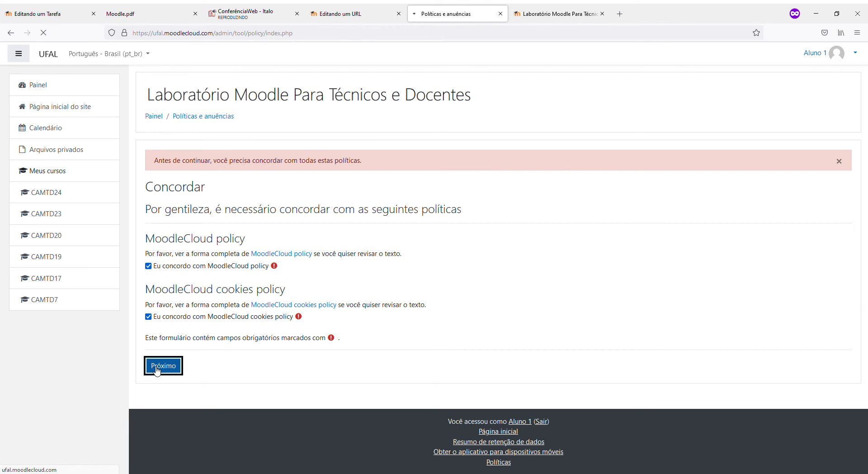
{"action": "left_click", "coordinate": [76, 110]}
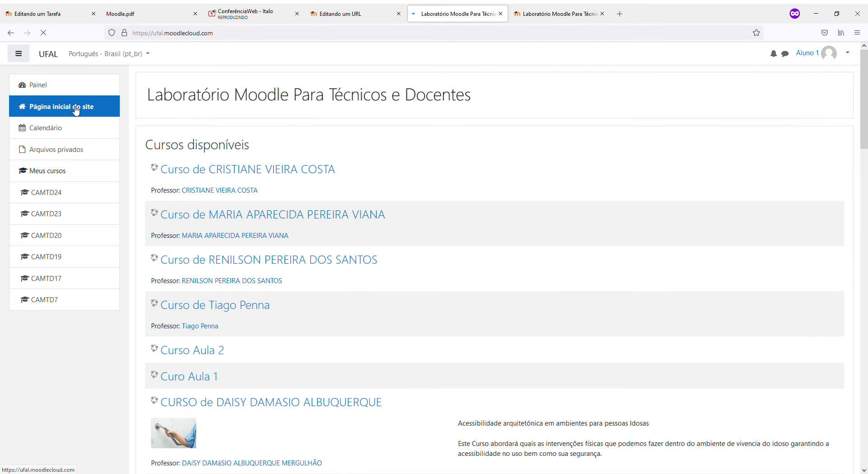
Go into Curso Aula 2, open the Fichamento assignment and select its description and criteria text
{"action": "left_click", "coordinate": [210, 355]}
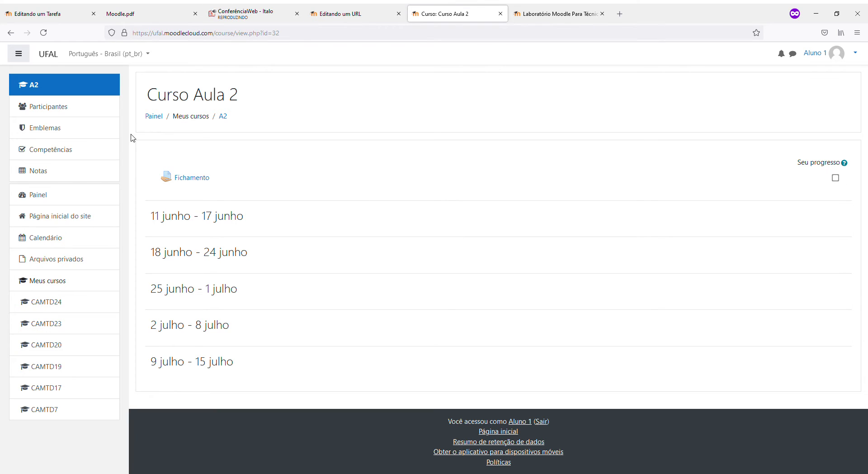
{"action": "left_click", "coordinate": [189, 178]}
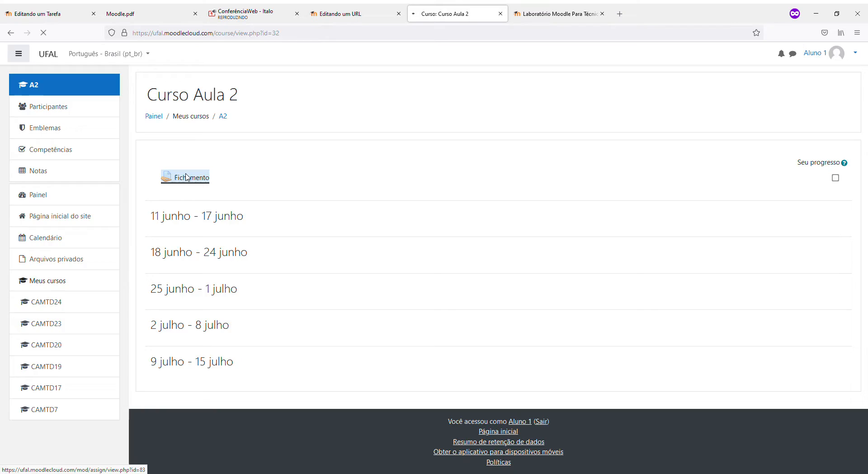
{"action": "scroll", "coordinate": [183, 176], "scroll_direction": "down", "scroll_amount": 1}
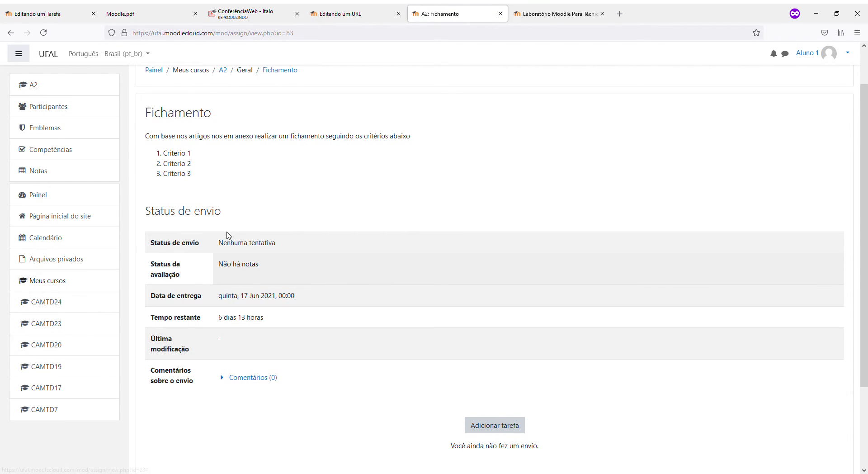
{"action": "left_click_drag", "start_coordinate": [197, 173], "coordinate": [153, 141]}
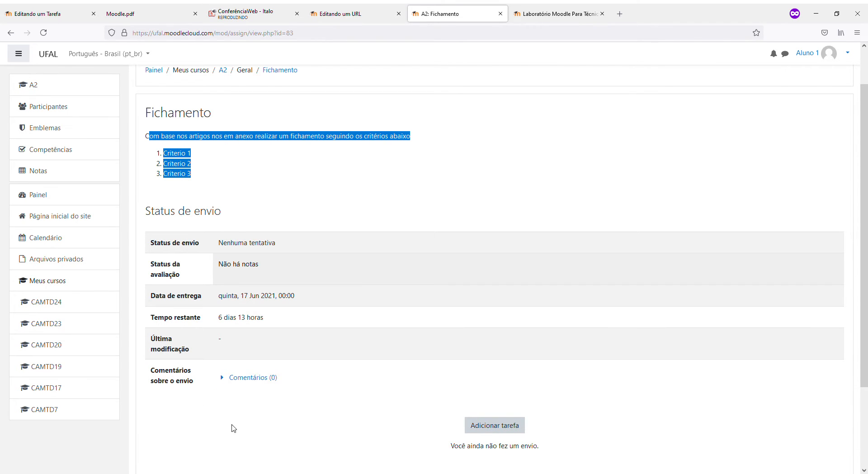
{"action": "scroll", "coordinate": [231, 420], "scroll_direction": "down", "scroll_amount": 2}
Expand the submission comments without posting one, then begin adding a submission with Adicionar tarefa
{"action": "left_click", "coordinate": [225, 286]}
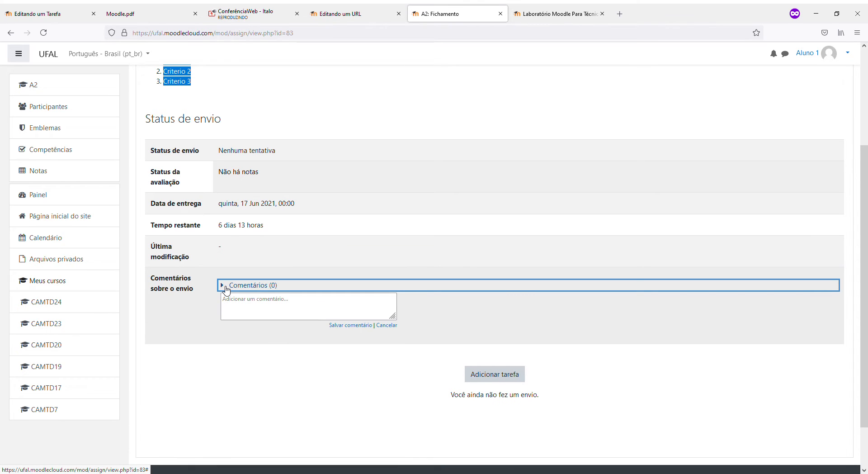
{"action": "left_click", "coordinate": [225, 287]}
{"action": "left_click", "coordinate": [226, 287]}
{"action": "left_click", "coordinate": [247, 312]}
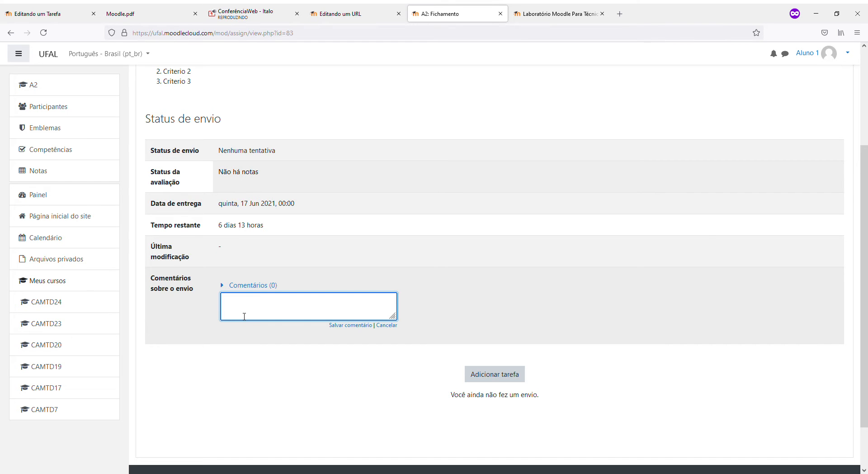
{"action": "left_click", "coordinate": [243, 338]}
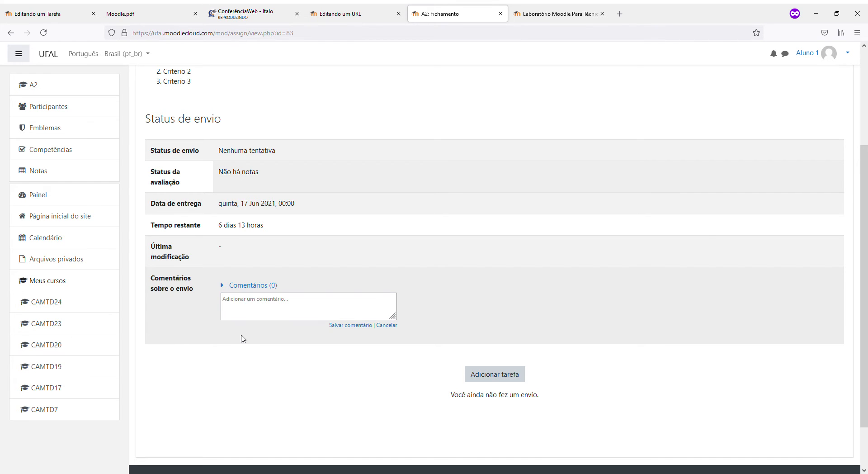
{"action": "scroll", "coordinate": [349, 325], "scroll_direction": "up", "scroll_amount": 2}
{"action": "scroll", "coordinate": [356, 325], "scroll_direction": "down", "scroll_amount": 4}
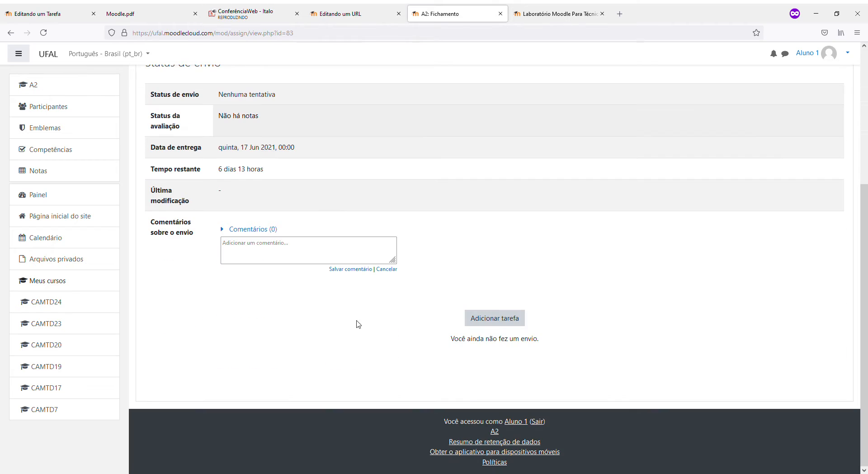
{"action": "left_click", "coordinate": [499, 316]}
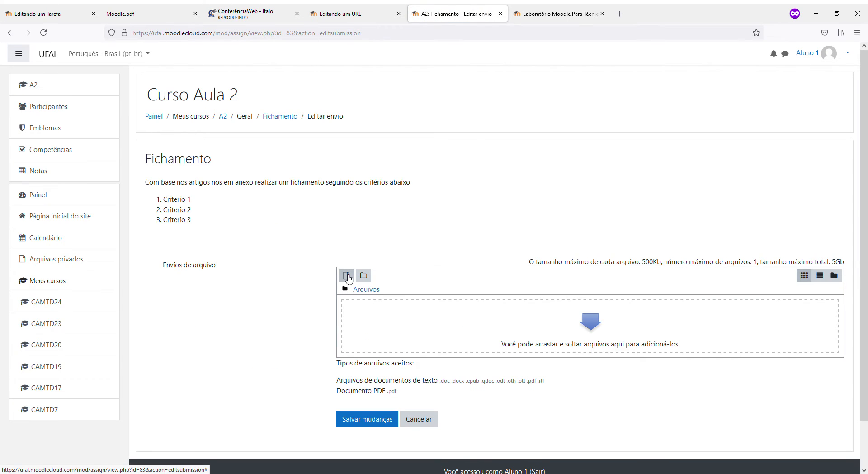
Upload integrador.pdf through Enviar um arquivo and save it with Salvar mudanças as the draft submission
{"action": "left_click", "coordinate": [346, 276]}
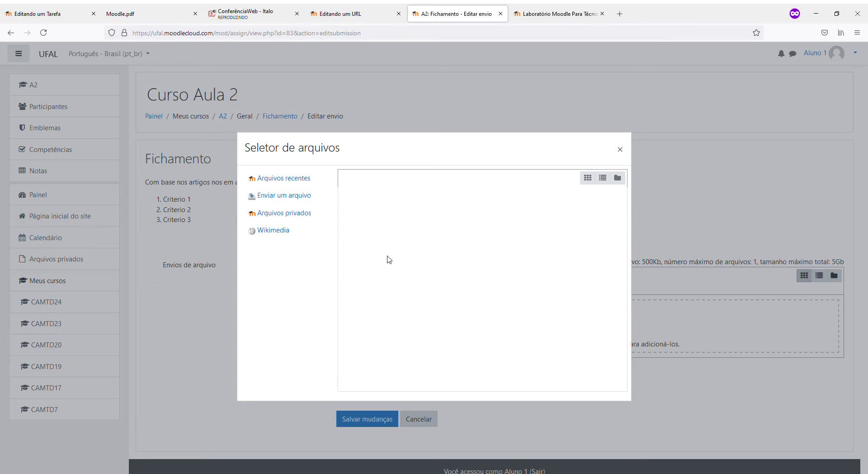
{"action": "left_click", "coordinate": [296, 196]}
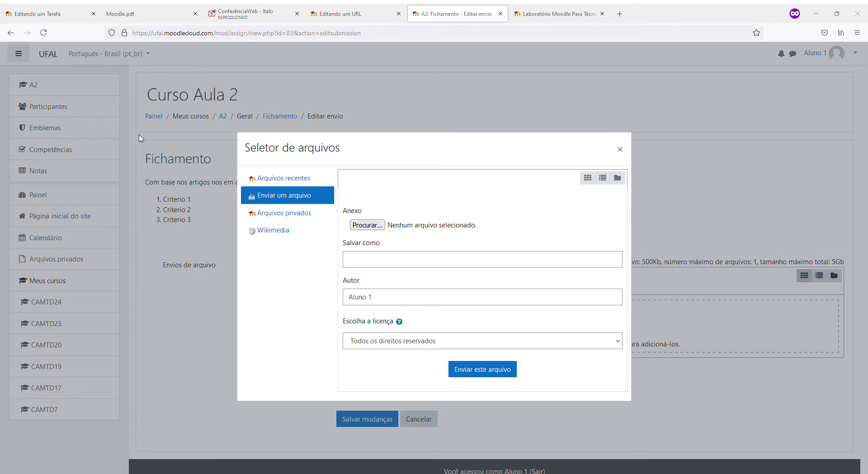
{"action": "left_click", "coordinate": [342, 232]}
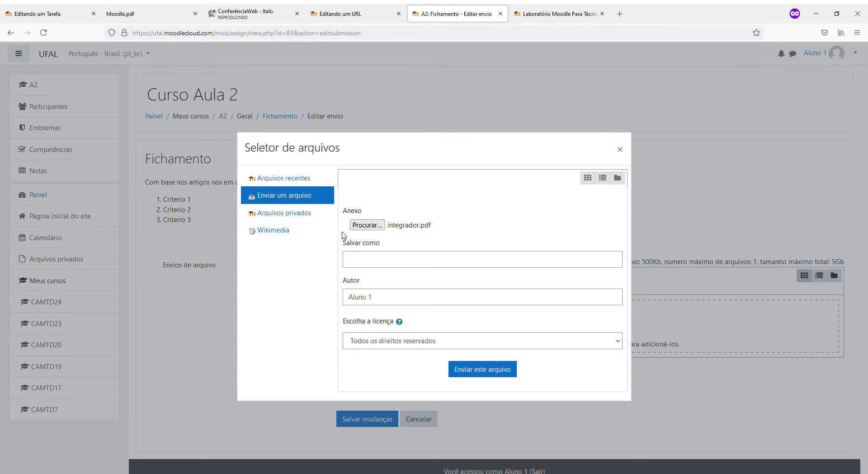
{"action": "left_click", "coordinate": [480, 372]}
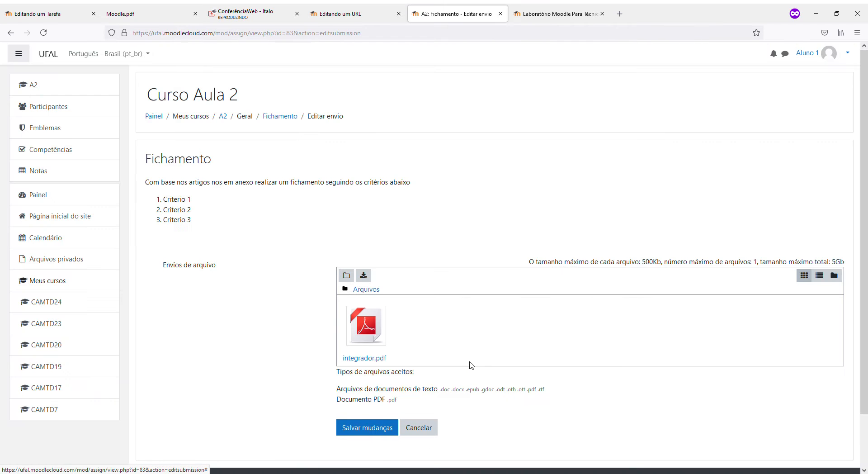
{"action": "scroll", "coordinate": [413, 351], "scroll_direction": "down", "scroll_amount": 2}
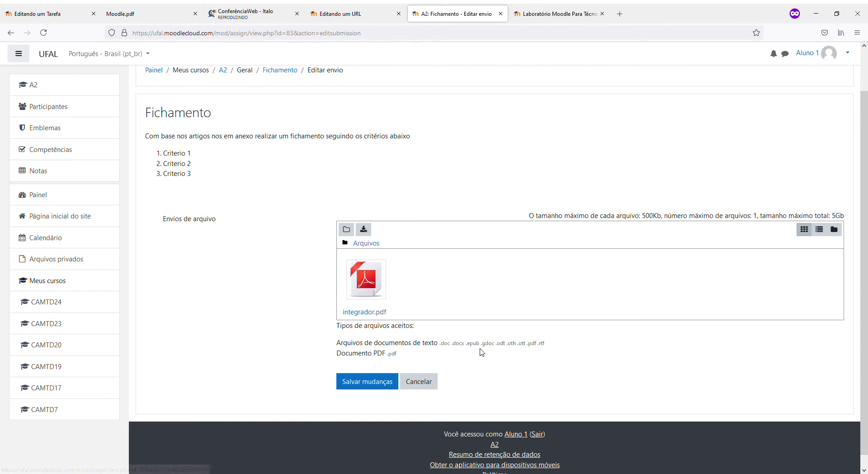
{"action": "left_click", "coordinate": [354, 384]}
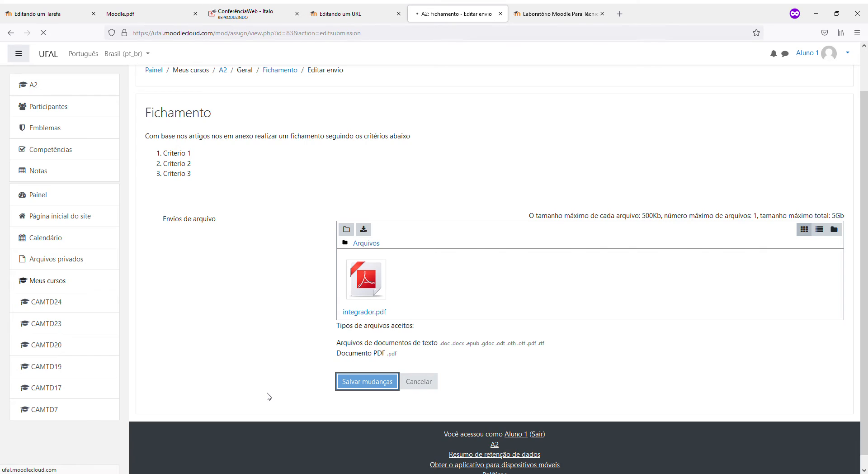
{"action": "scroll", "coordinate": [318, 365], "scroll_direction": "down", "scroll_amount": 3}
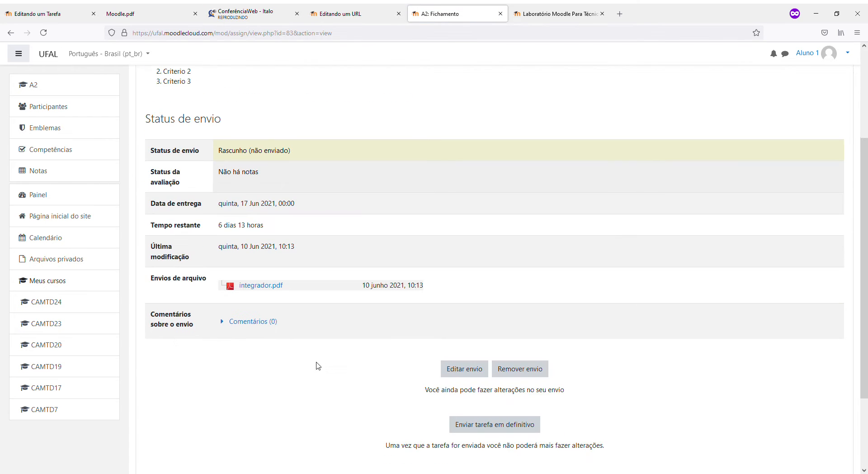
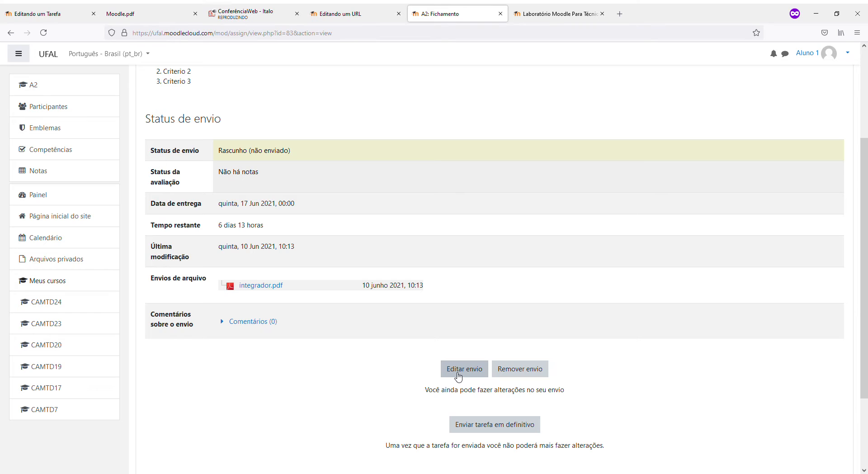
Submit integrador.pdf for grading for good with 'Enviar tarefa em definitivo' and confirm it
{"action": "left_click_drag", "start_coordinate": [421, 391], "coordinate": [568, 388]}
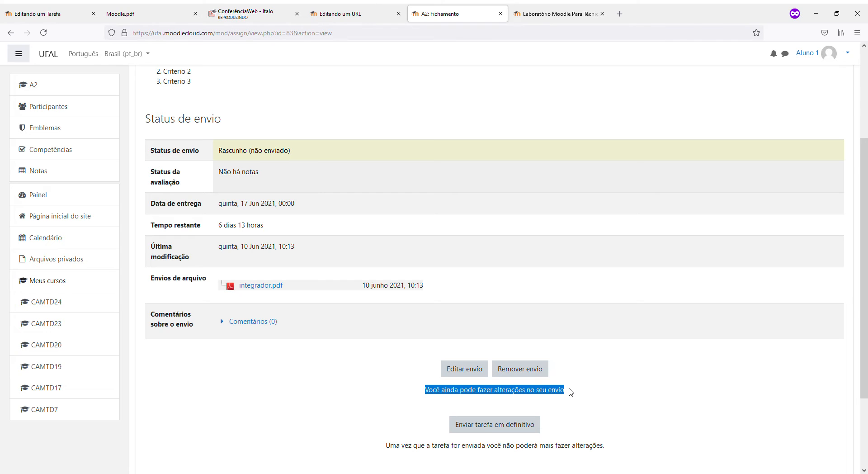
{"action": "left_click", "coordinate": [380, 403]}
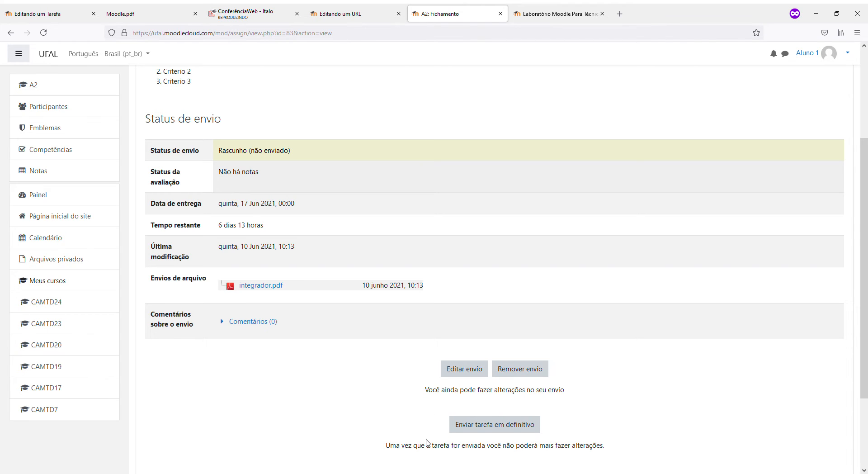
{"action": "left_click", "coordinate": [472, 435]}
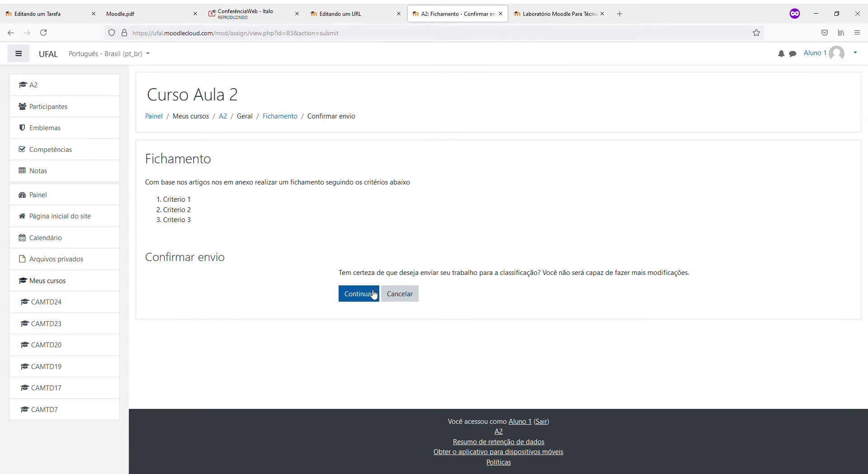
{"action": "left_click", "coordinate": [373, 294]}
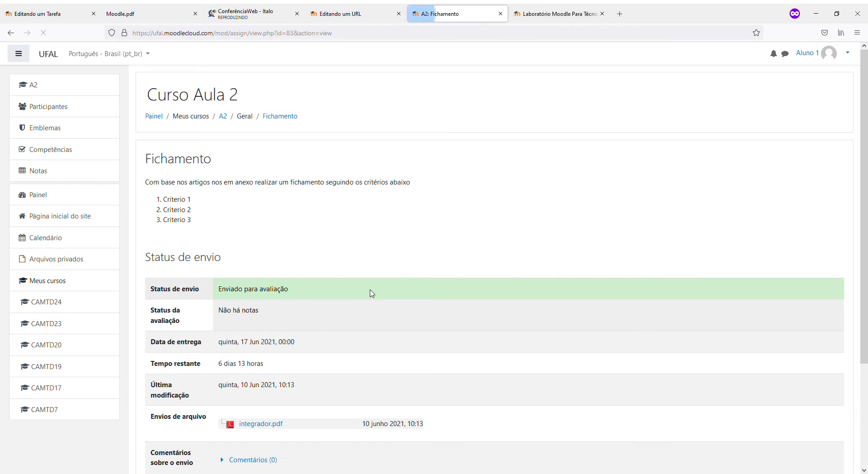
Check the status now reads Enviado para avaliação, then sign out of the student account
{"action": "left_click_drag", "start_coordinate": [300, 295], "coordinate": [211, 291]}
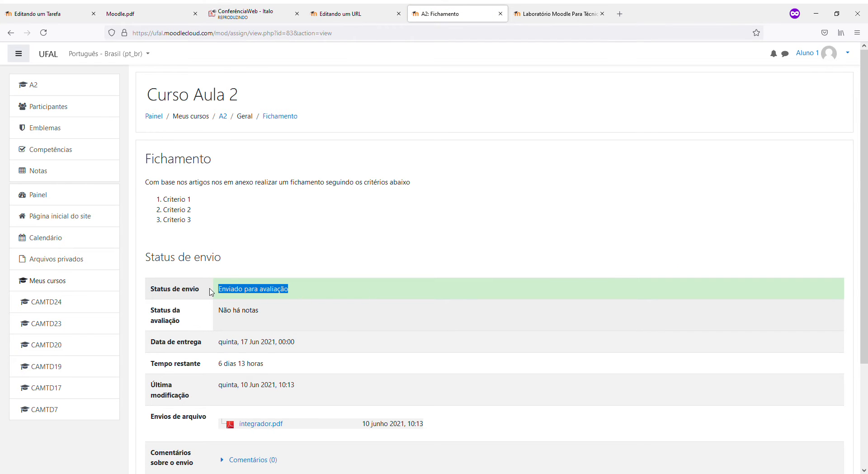
{"action": "scroll", "coordinate": [262, 322], "scroll_direction": "down", "scroll_amount": 3}
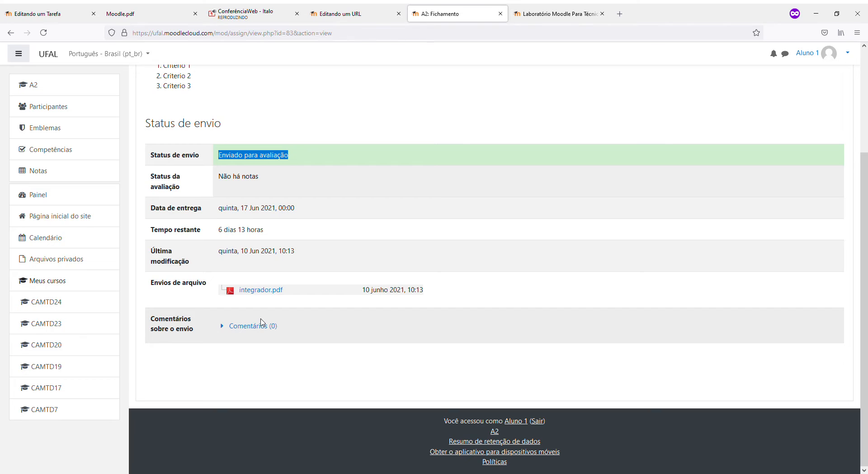
{"action": "scroll", "coordinate": [262, 322], "scroll_direction": "up", "scroll_amount": 3}
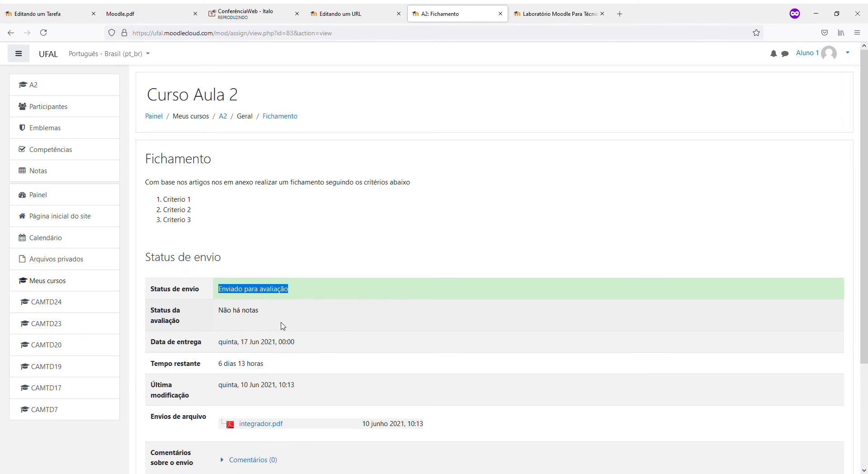
{"action": "left_click", "coordinate": [848, 53]}
{"action": "left_click", "coordinate": [803, 156]}
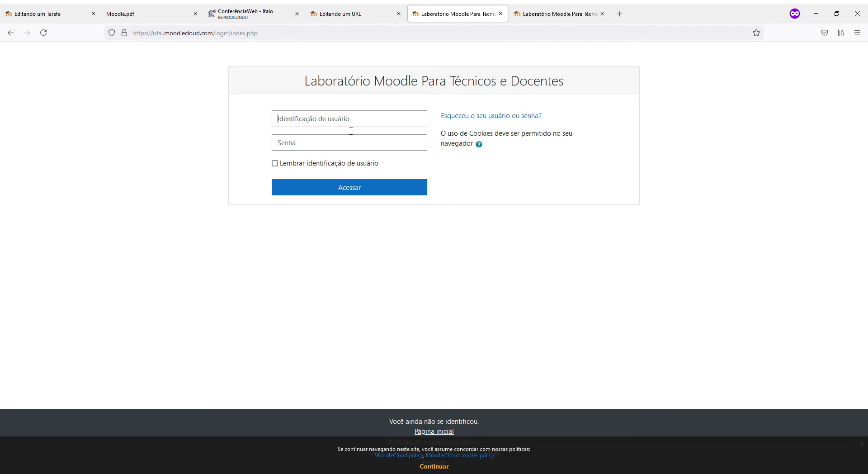
Log in as the teacher and open Fichamento in Curso Aula 2, showing 1 submission needing grading
{"action": "left_click", "coordinate": [352, 129]}
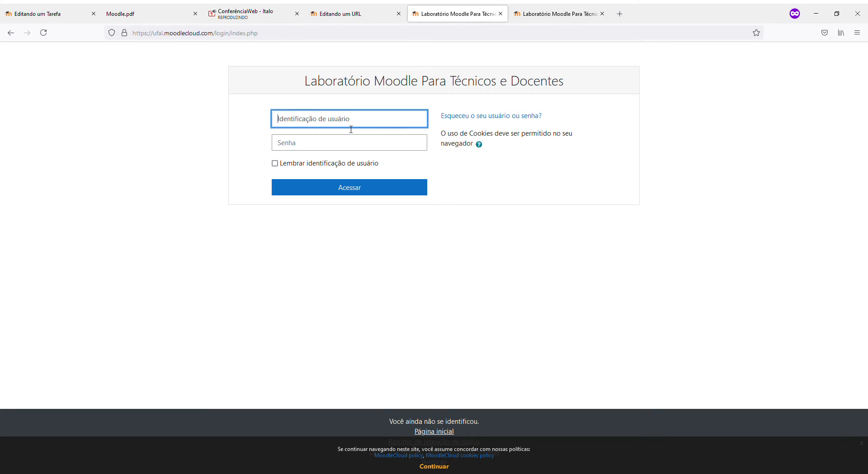
{"action": "left_click", "coordinate": [339, 143]}
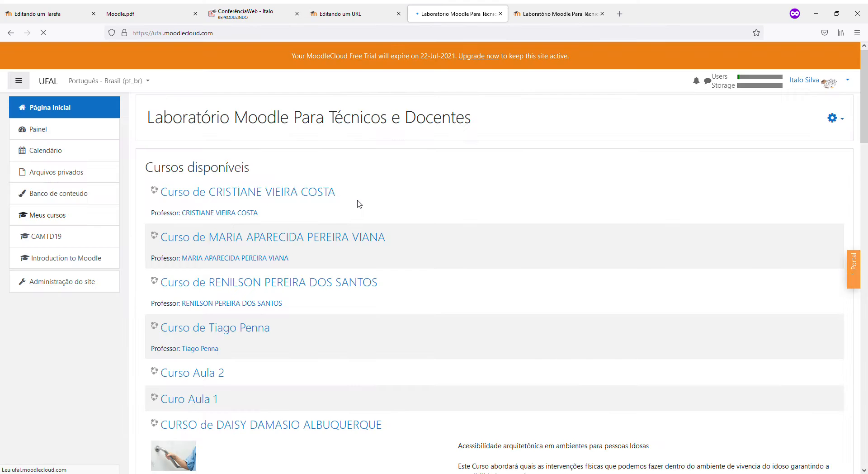
{"action": "left_click", "coordinate": [189, 376]}
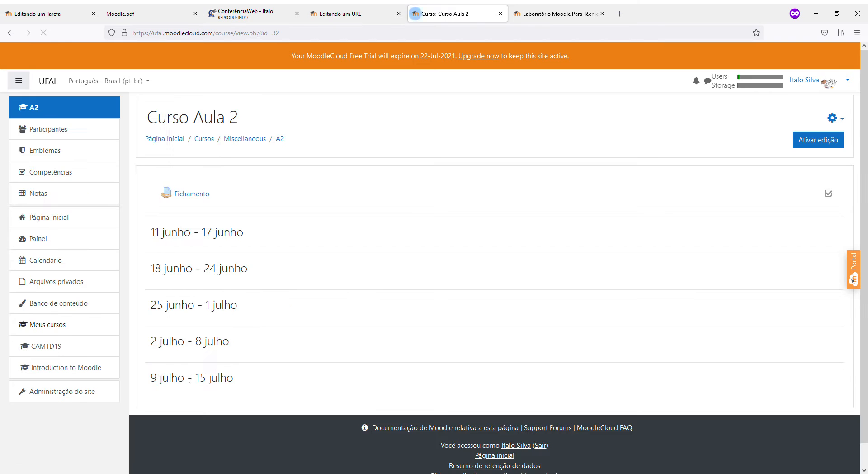
{"action": "left_click", "coordinate": [199, 194]}
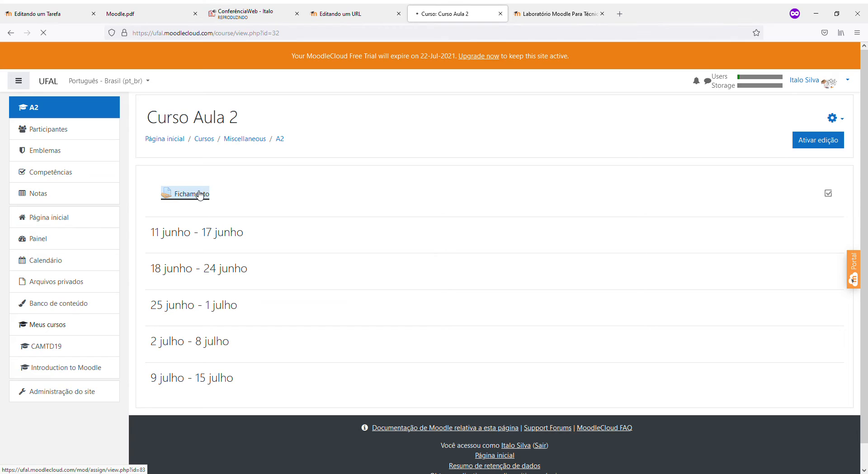
{"action": "scroll", "coordinate": [244, 288], "scroll_direction": "down", "scroll_amount": 2}
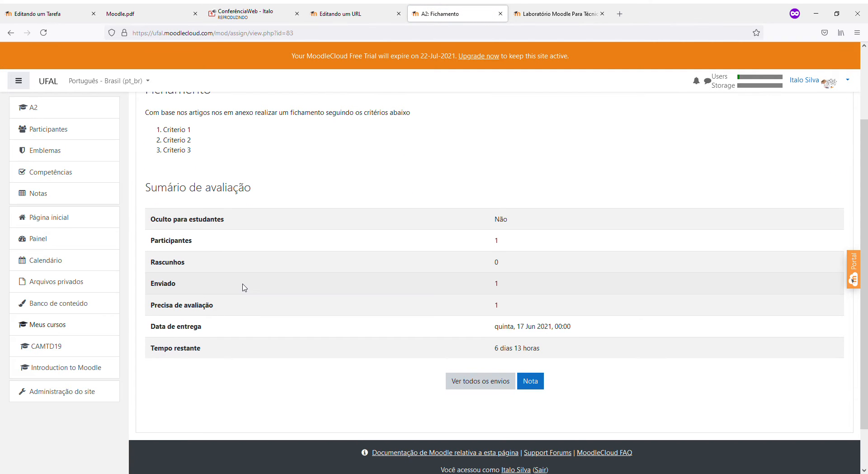
{"action": "scroll", "coordinate": [244, 287], "scroll_direction": "up", "scroll_amount": 2}
{"action": "scroll", "coordinate": [244, 288], "scroll_direction": "down", "scroll_amount": 3}
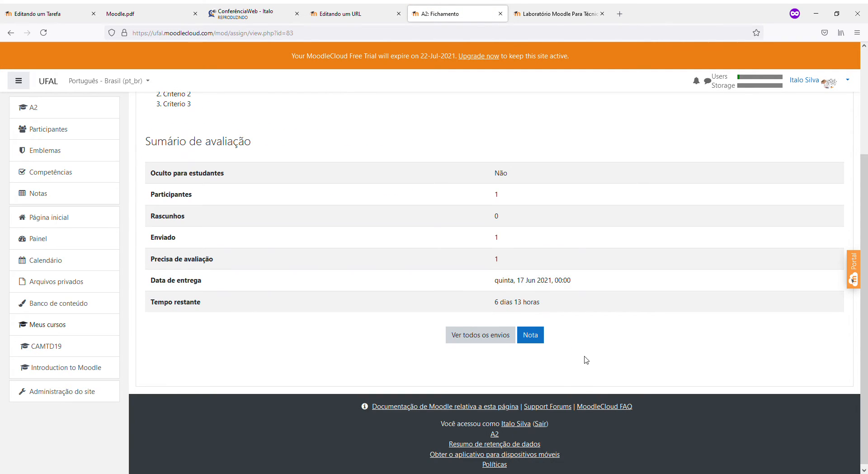
List all Fichamento submissions and scroll to the student's ungraded integrador.pdf row
{"action": "left_click", "coordinate": [465, 340]}
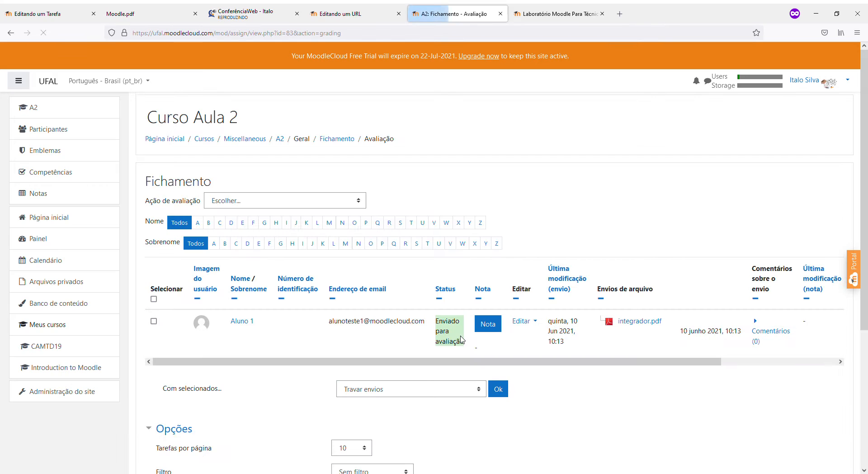
{"action": "scroll", "coordinate": [289, 299], "scroll_direction": "down", "scroll_amount": 3}
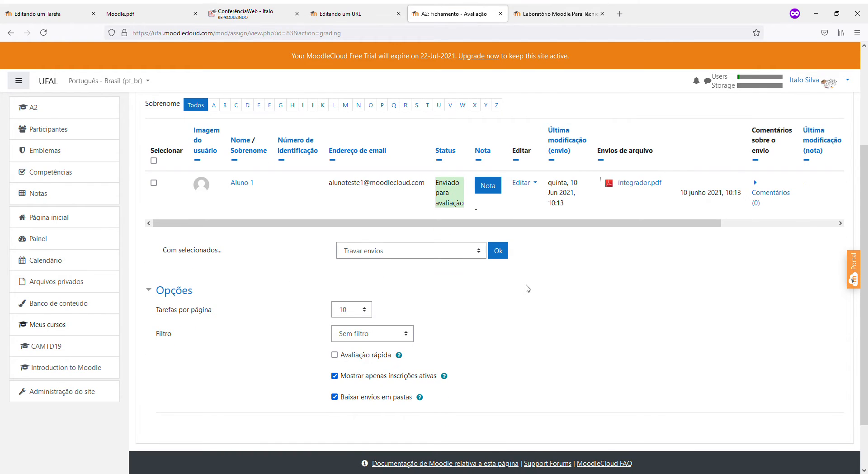
{"action": "scroll", "coordinate": [528, 289], "scroll_direction": "up", "scroll_amount": 2}
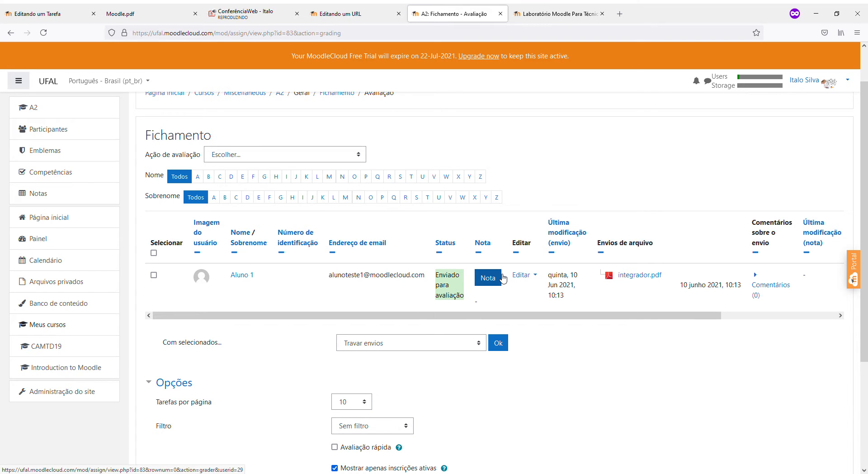
{"action": "scroll", "coordinate": [500, 337], "scroll_direction": "down", "scroll_amount": 2}
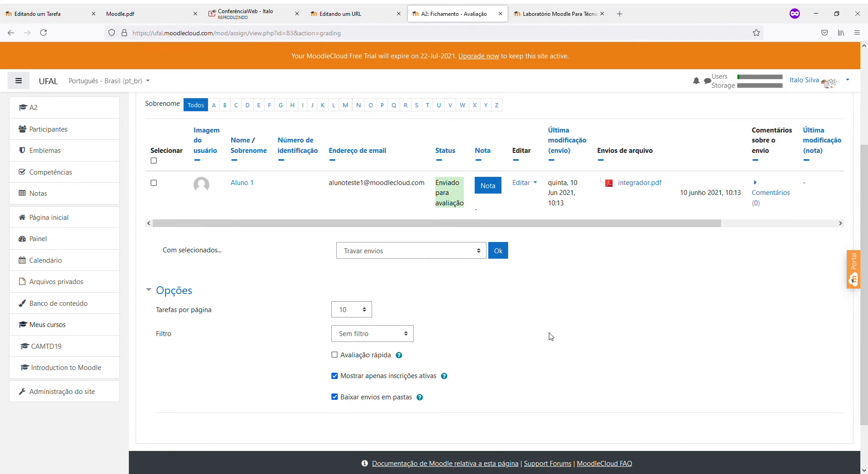
Open the student's grading page beside the integrador.pdf diagram and focus the 'Nota até 100' field
{"action": "left_click", "coordinate": [488, 186]}
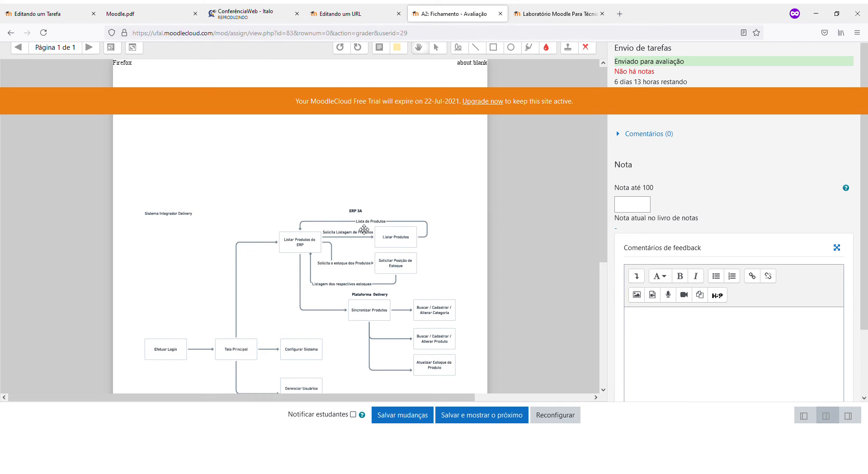
{"action": "left_click", "coordinate": [618, 207]}
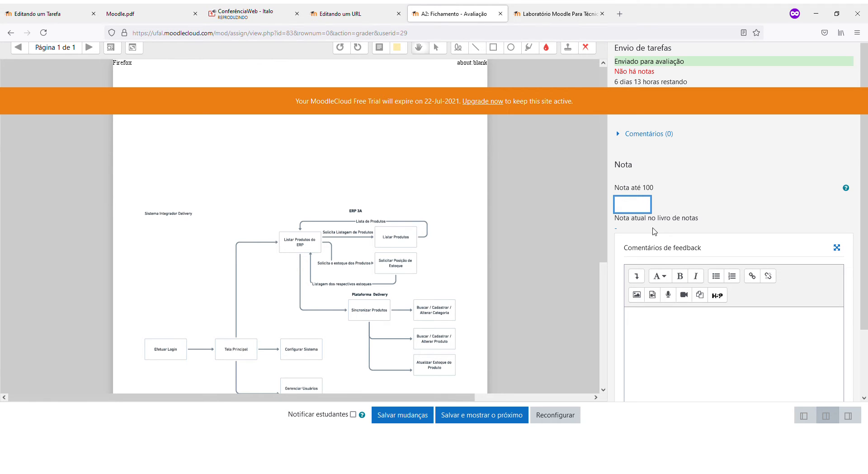
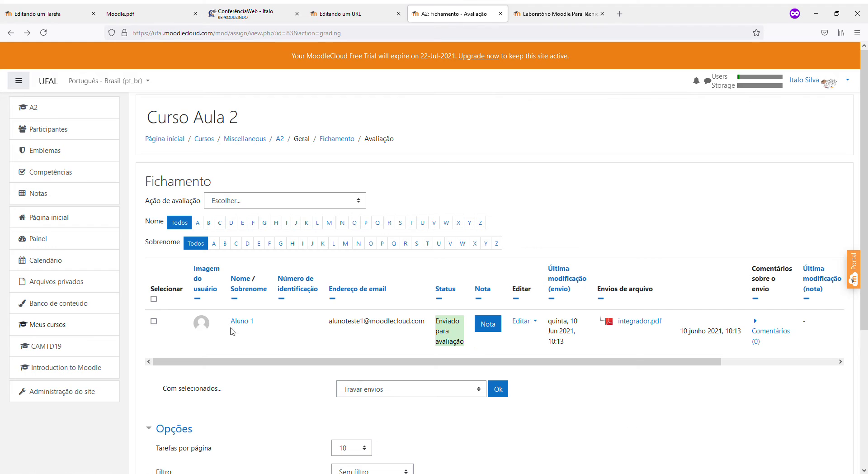
Open the Curso Aula 2 grader report and highlight the student's 70,00 Fichamento grade
{"action": "left_click", "coordinate": [64, 203]}
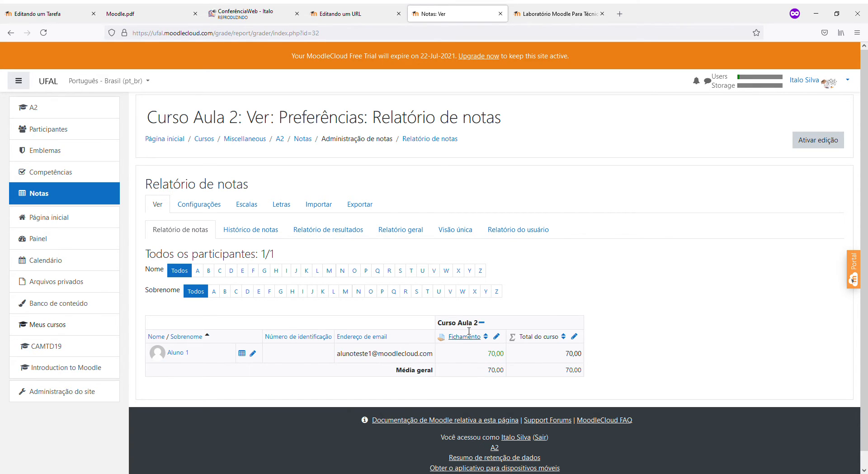
{"action": "left_click_drag", "start_coordinate": [487, 353], "coordinate": [506, 355]}
{"action": "left_click", "coordinate": [512, 353]}
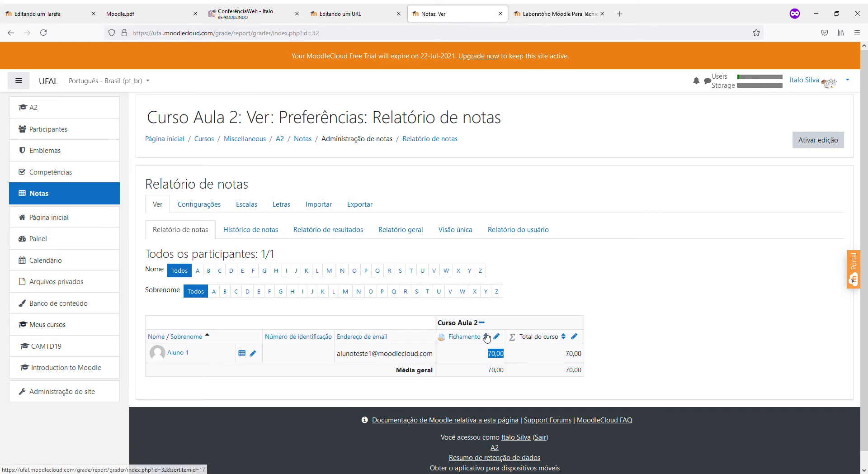
Turn on editing in the grader report and open the course total's calculation editor
{"action": "left_click", "coordinate": [816, 144]}
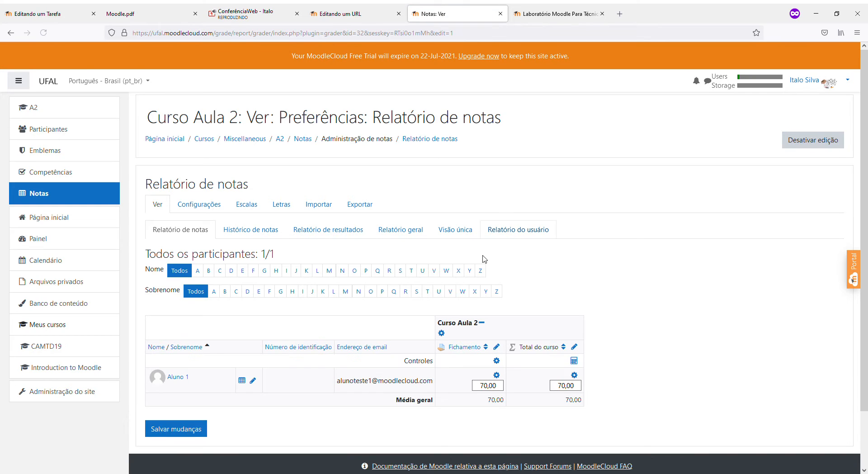
{"action": "scroll", "coordinate": [619, 331], "scroll_direction": "down", "scroll_amount": 2}
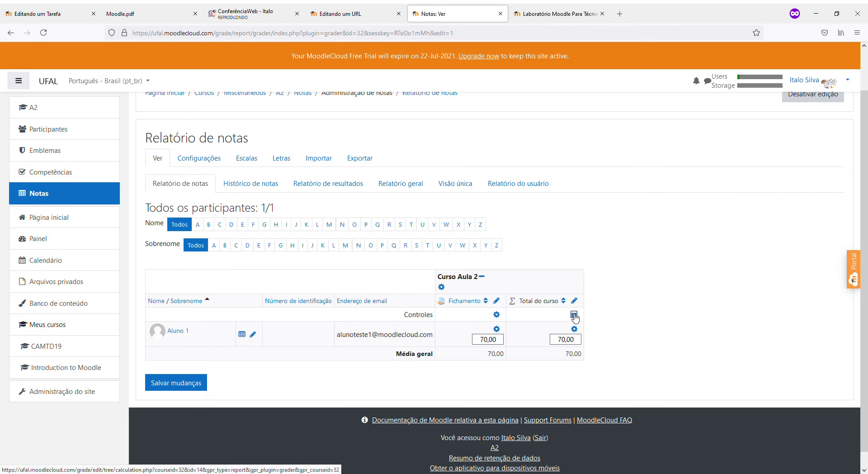
{"action": "scroll", "coordinate": [620, 261], "scroll_direction": "up", "scroll_amount": 2}
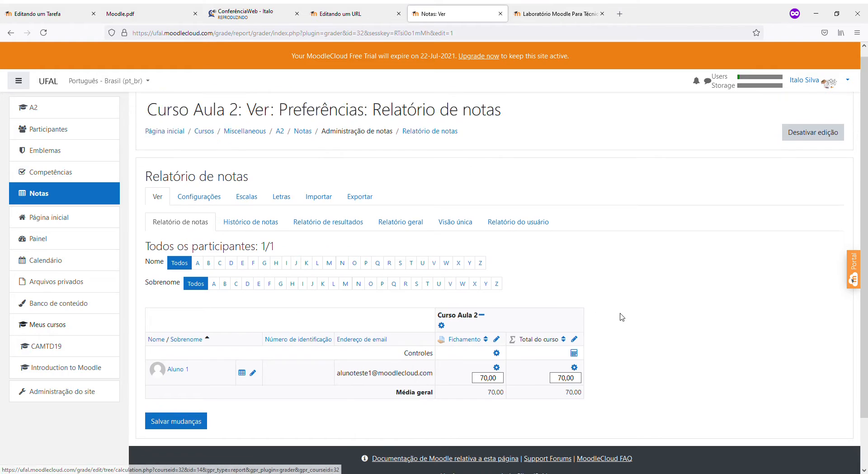
{"action": "left_click", "coordinate": [94, 193]}
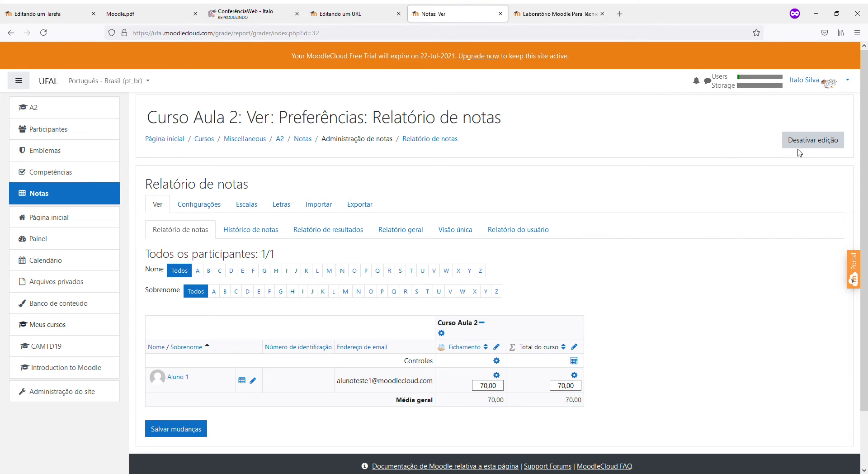
{"action": "left_click", "coordinate": [822, 140]}
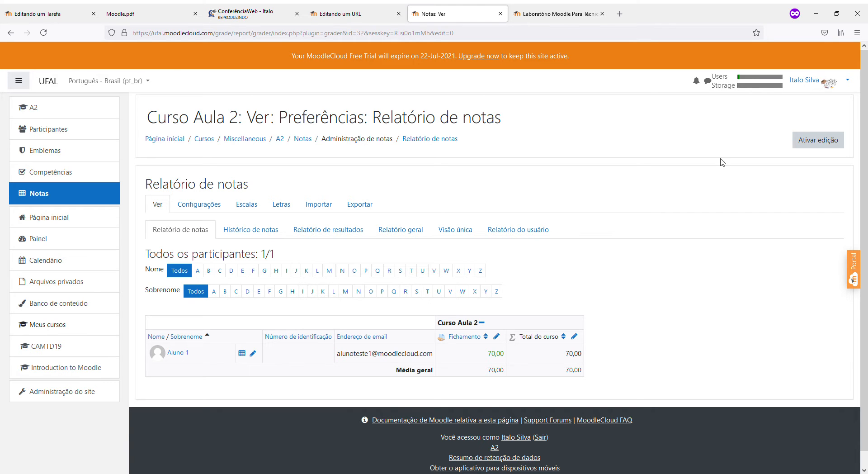
{"action": "left_click", "coordinate": [809, 141]}
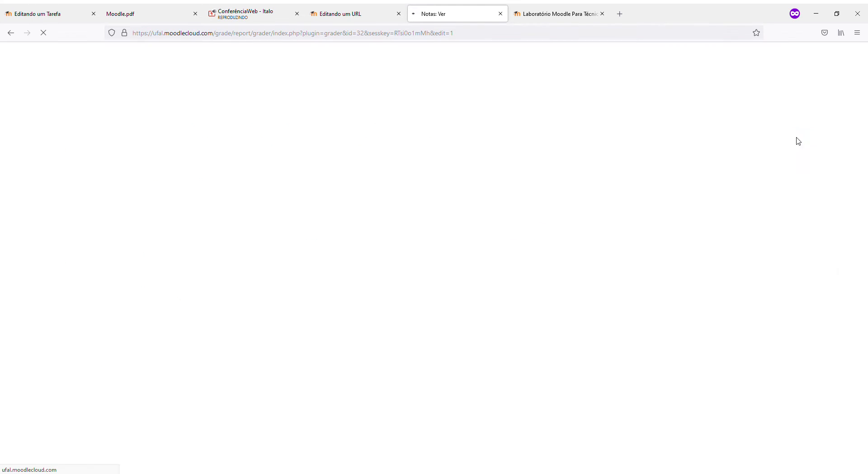
{"action": "scroll", "coordinate": [590, 369], "scroll_direction": "down", "scroll_amount": 2}
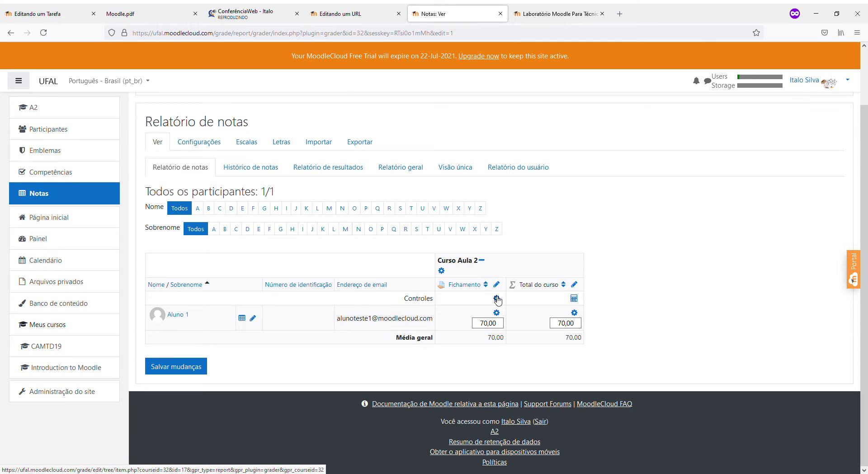
{"action": "left_click", "coordinate": [574, 299]}
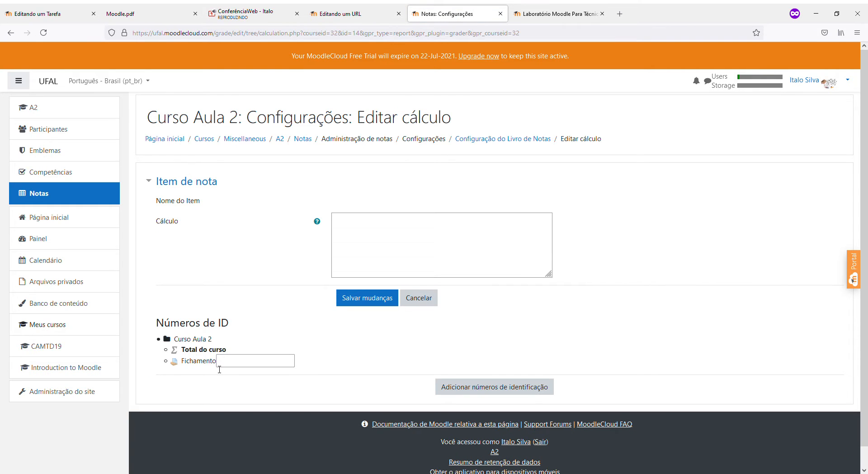
{"action": "left_click", "coordinate": [444, 236]}
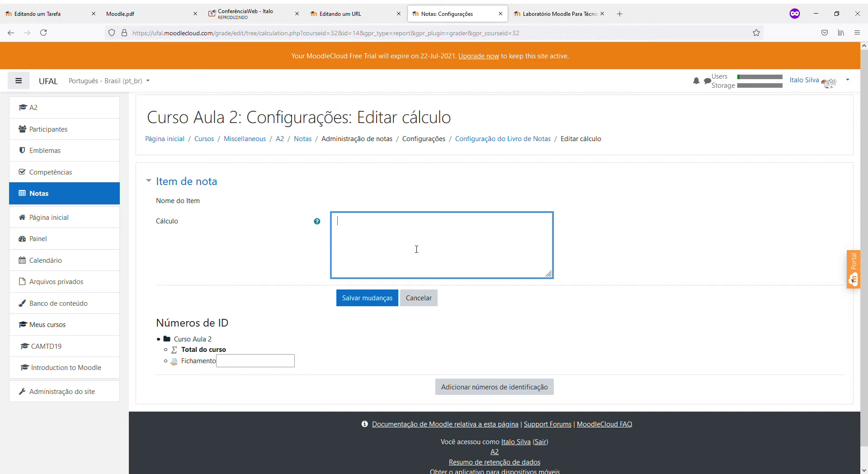
{"action": "left_click", "coordinate": [416, 298]}
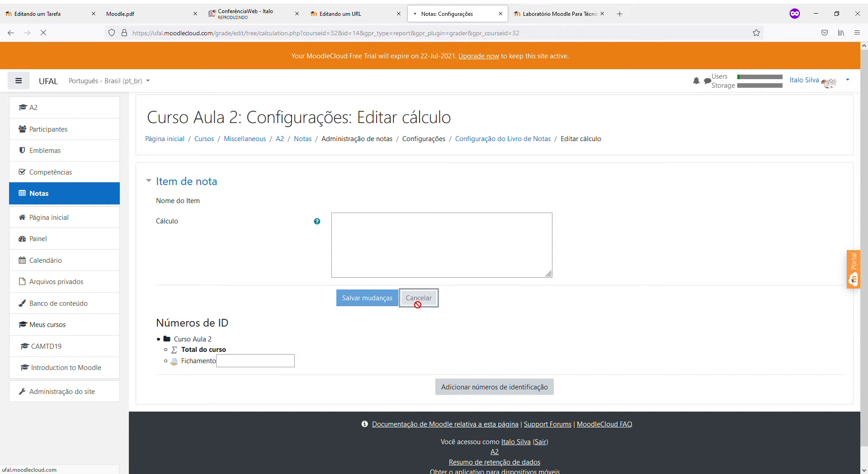
{"action": "scroll", "coordinate": [414, 307], "scroll_direction": "down", "scroll_amount": 2}
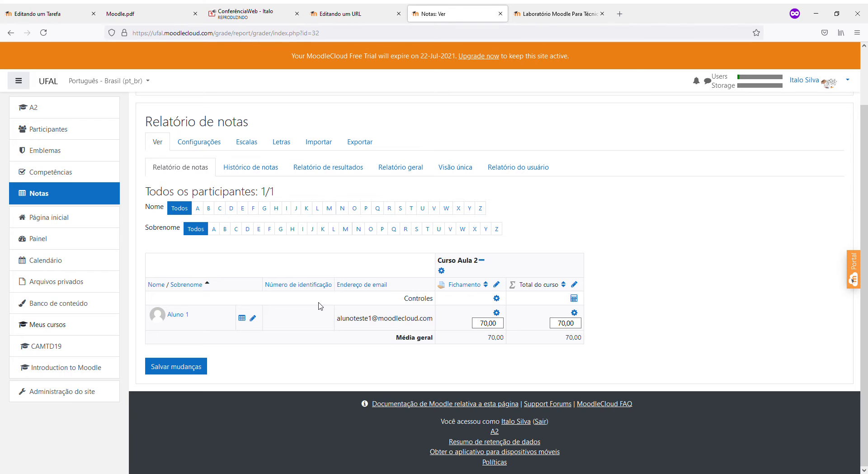
{"action": "left_click", "coordinate": [217, 142]}
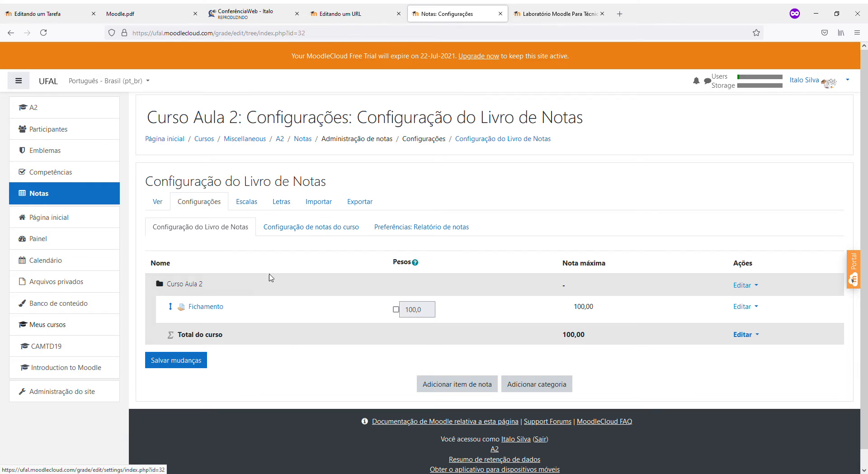
{"action": "left_click", "coordinate": [302, 229]}
{"action": "scroll", "coordinate": [427, 352], "scroll_direction": "down", "scroll_amount": 4}
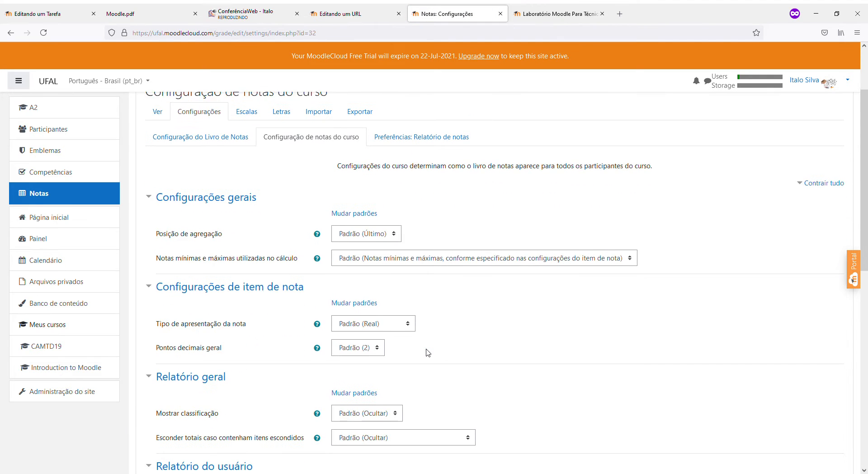
{"action": "scroll", "coordinate": [427, 352], "scroll_direction": "down", "scroll_amount": 8}
{"action": "scroll", "coordinate": [427, 351], "scroll_direction": "up", "scroll_amount": 5}
{"action": "scroll", "coordinate": [428, 352], "scroll_direction": "down", "scroll_amount": 4}
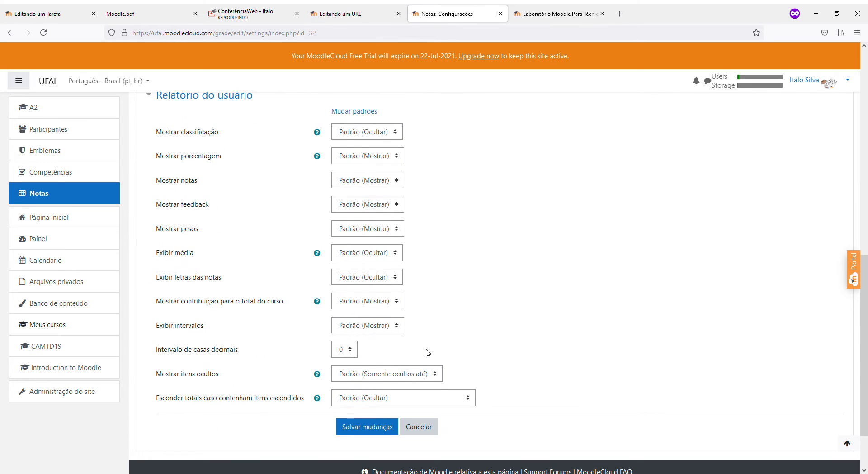
{"action": "left_click", "coordinate": [357, 249]}
{"action": "scroll", "coordinate": [405, 302], "scroll_direction": "up", "scroll_amount": 6}
{"action": "scroll", "coordinate": [406, 303], "scroll_direction": "up", "scroll_amount": 5}
{"action": "scroll", "coordinate": [406, 303], "scroll_direction": "down", "scroll_amount": 5}
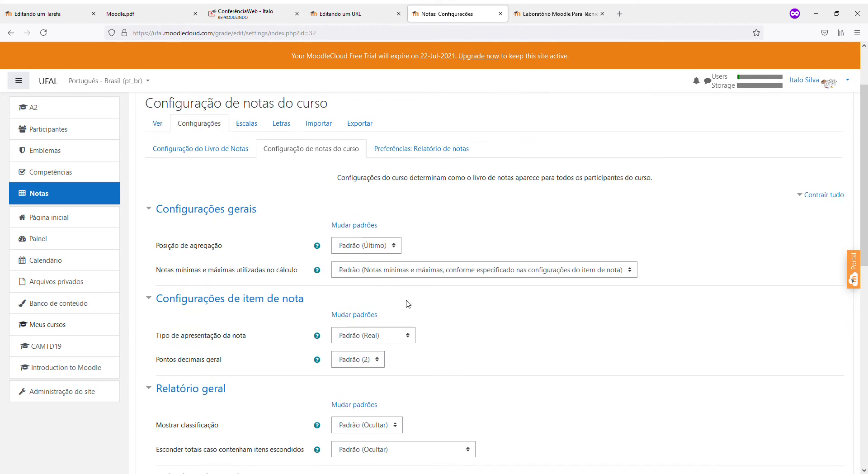
{"action": "scroll", "coordinate": [408, 304], "scroll_direction": "down", "scroll_amount": 8}
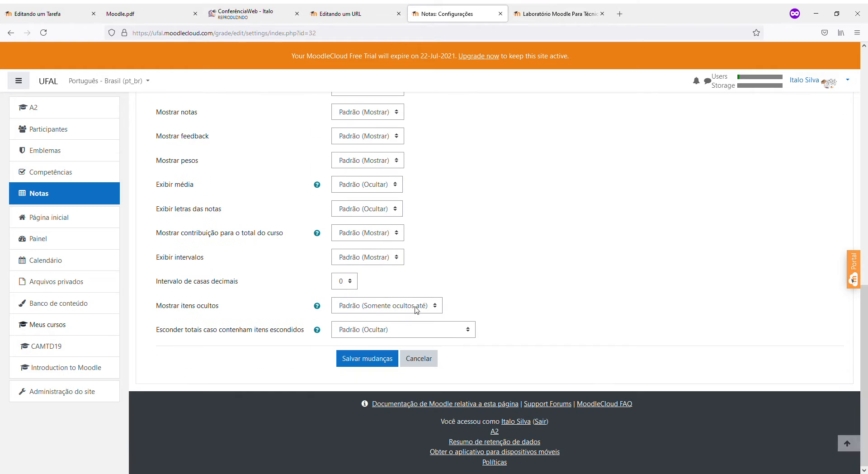
{"action": "left_click", "coordinate": [419, 360]}
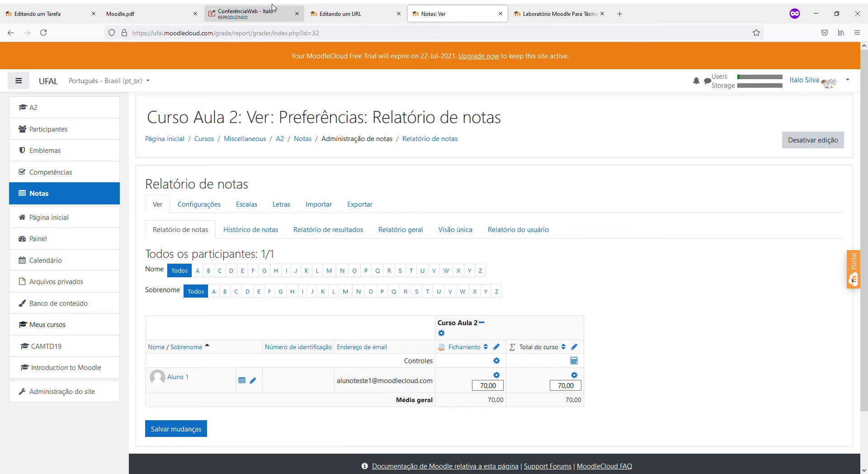
Check the ConferênciaWeb public chat questions, then return to the Laboratório Moodle login page
{"action": "left_click", "coordinate": [273, 8]}
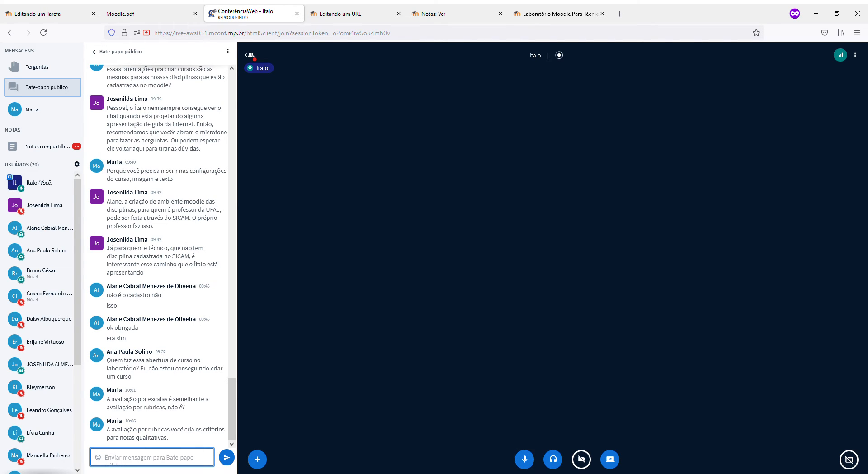
{"action": "key", "text": "alt+Tab"}
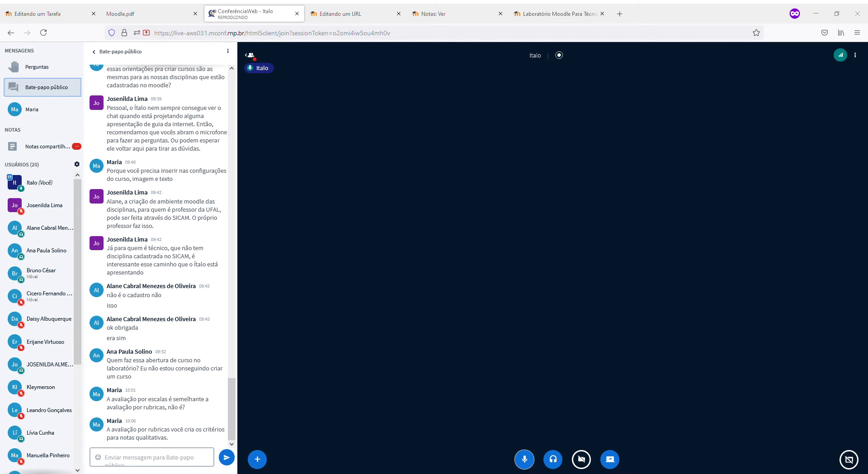
{"action": "left_click", "coordinate": [124, 467]}
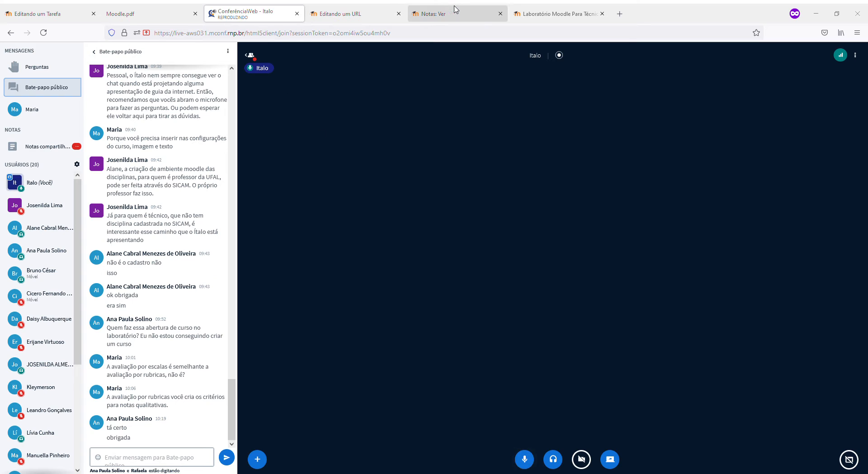
{"action": "left_click", "coordinate": [533, 10]}
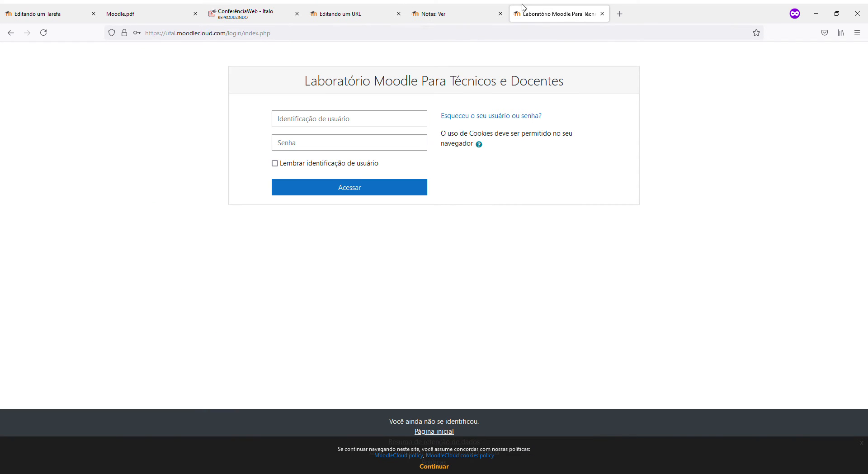
Go to the A2 course page with editing on to add a new activity
{"action": "left_click", "coordinate": [461, 8]}
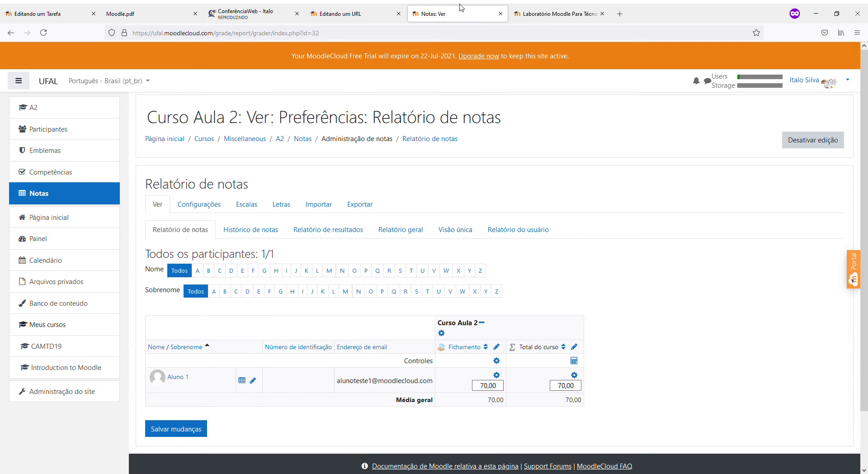
{"action": "left_click", "coordinate": [50, 105]}
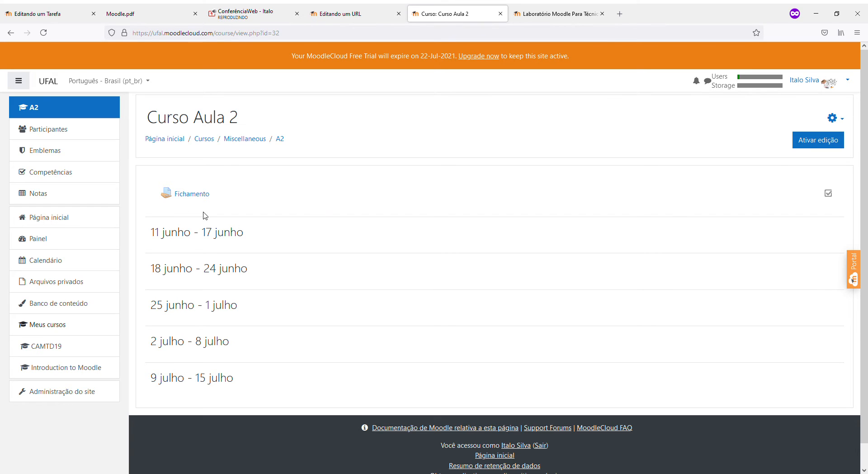
{"action": "left_click", "coordinate": [835, 119]}
{"action": "left_click", "coordinate": [686, 146]}
{"action": "left_click", "coordinate": [818, 140]}
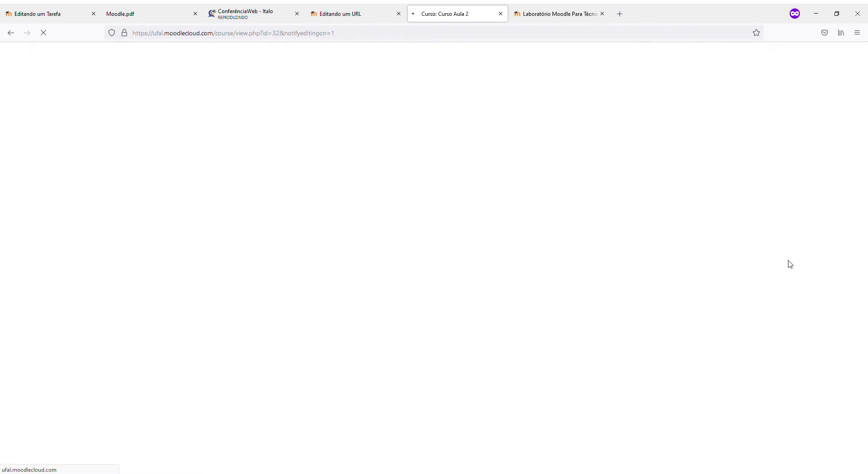
{"action": "left_click", "coordinate": [810, 229]}
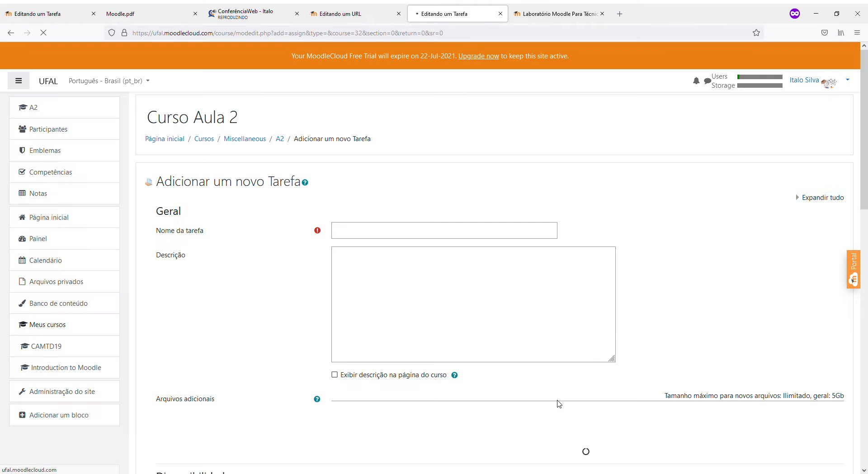
Name the new assignment 'Tarefa 2' and expand its Nota settings
{"action": "left_click", "coordinate": [363, 236]}
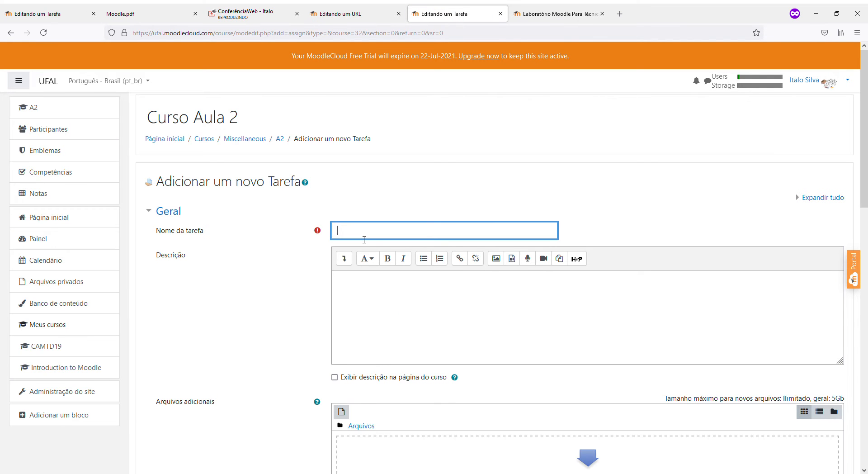
{"action": "type", "text": "Tarefa 2"}
{"action": "scroll", "coordinate": [398, 276], "scroll_direction": "down", "scroll_amount": 10}
{"action": "scroll", "coordinate": [398, 276], "scroll_direction": "down", "scroll_amount": 2}
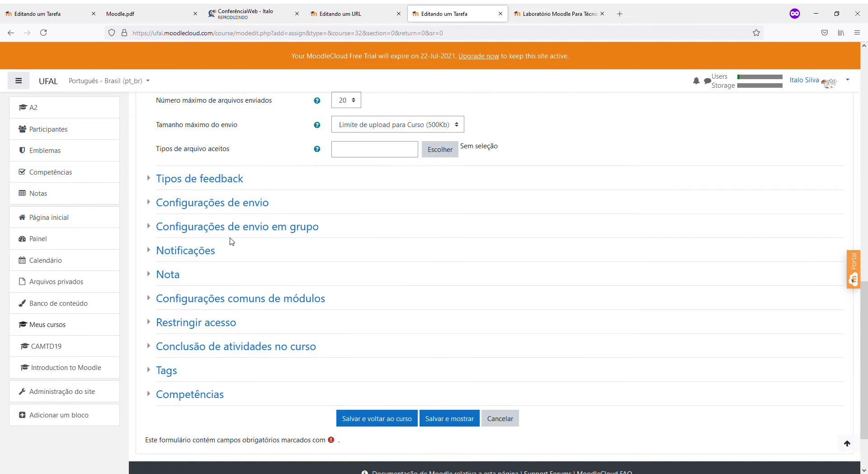
{"action": "left_click", "coordinate": [174, 273]}
{"action": "scroll", "coordinate": [367, 315], "scroll_direction": "down", "scroll_amount": 2}
{"action": "left_click", "coordinate": [377, 221]}
Set grading method to Guia de avaliação with pass grade 60, then save to the course
{"action": "left_click", "coordinate": [366, 290]}
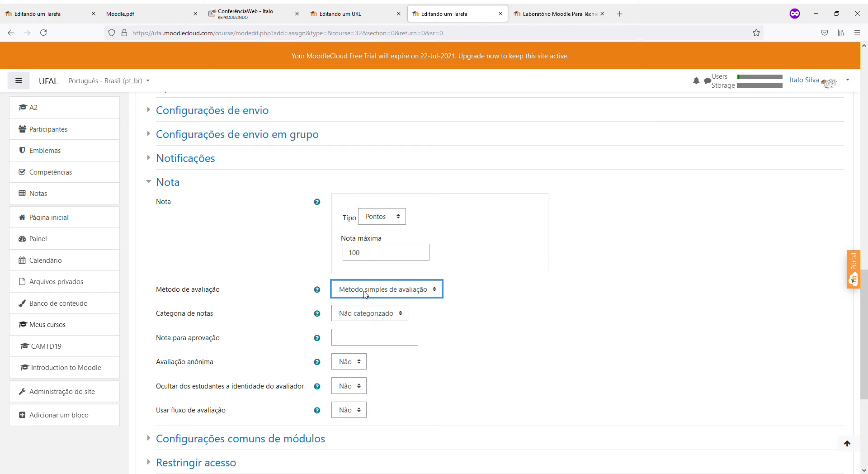
{"action": "key", "text": "Down"}
{"action": "left_click", "coordinate": [351, 342]}
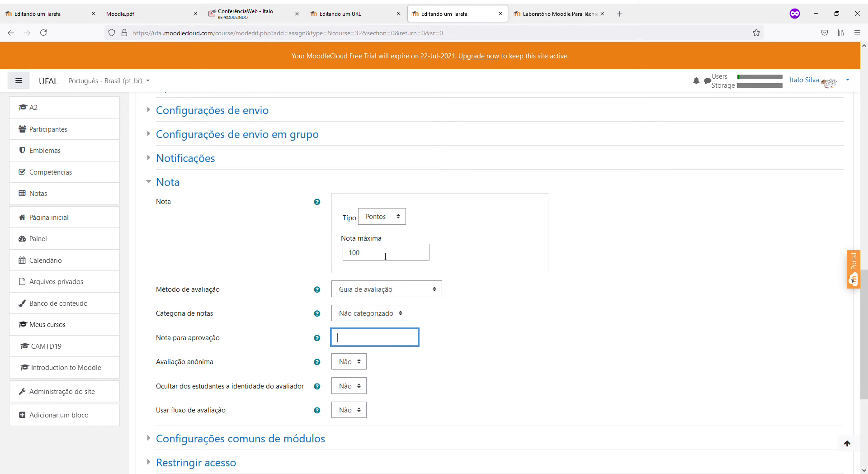
{"action": "type", "text": "60"}
{"action": "scroll", "coordinate": [392, 397], "scroll_direction": "down", "scroll_amount": 5}
{"action": "left_click", "coordinate": [398, 349]}
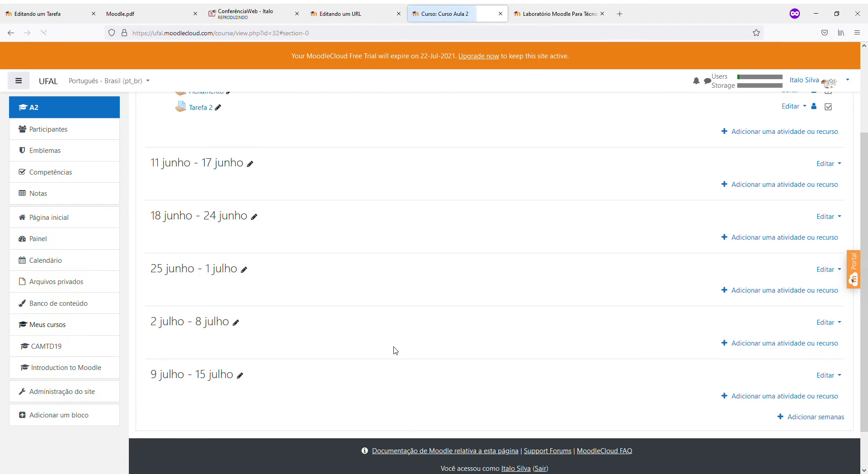
Open Tarefa 2 and its settings for editing
{"action": "left_click", "coordinate": [200, 221]}
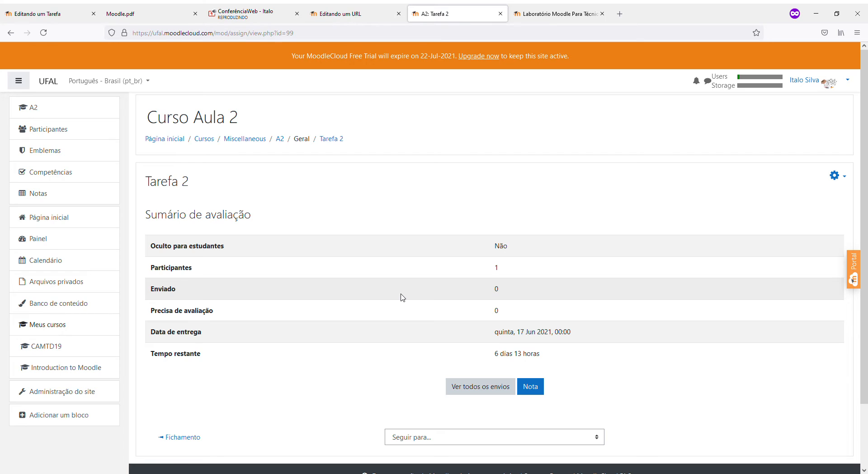
{"action": "scroll", "coordinate": [390, 296], "scroll_direction": "down", "scroll_amount": 3}
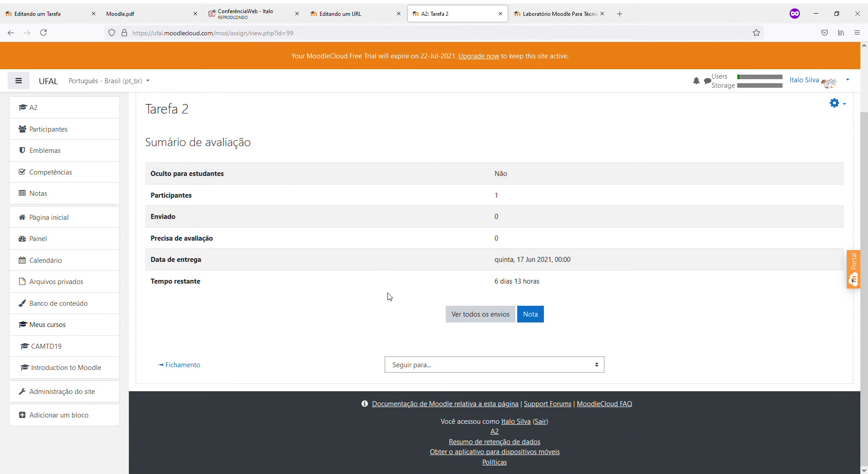
{"action": "left_click", "coordinate": [394, 361]}
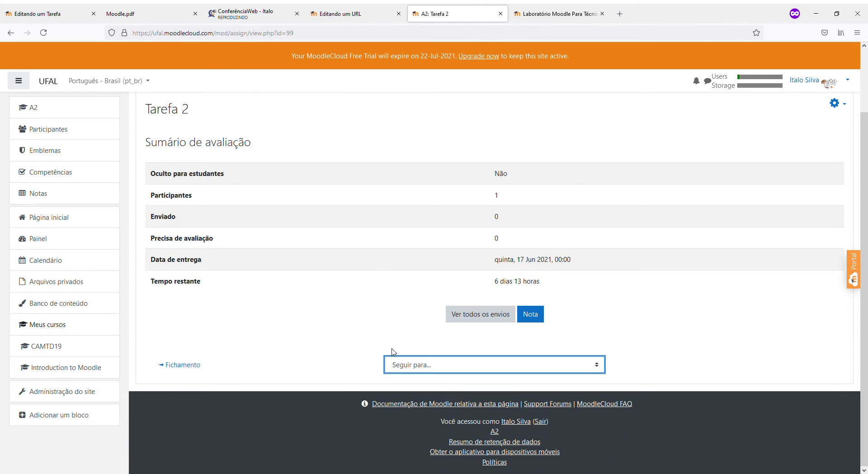
{"action": "scroll", "coordinate": [448, 310], "scroll_direction": "up", "scroll_amount": 3}
{"action": "left_click", "coordinate": [841, 180]}
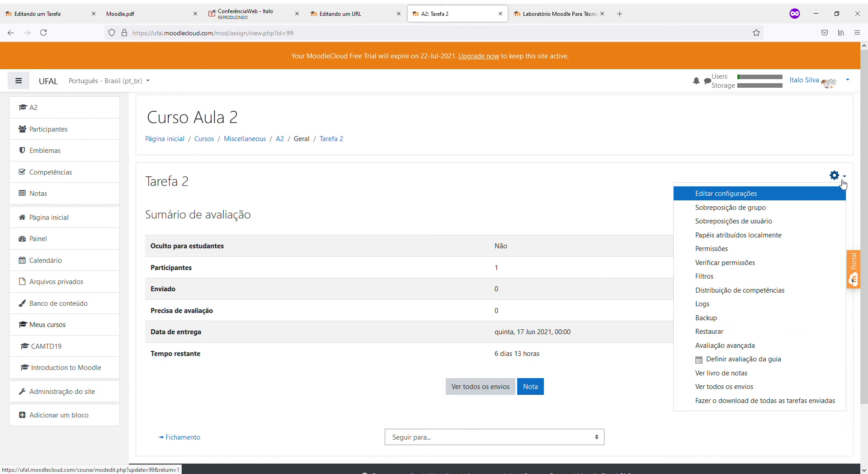
{"action": "left_click", "coordinate": [741, 194]}
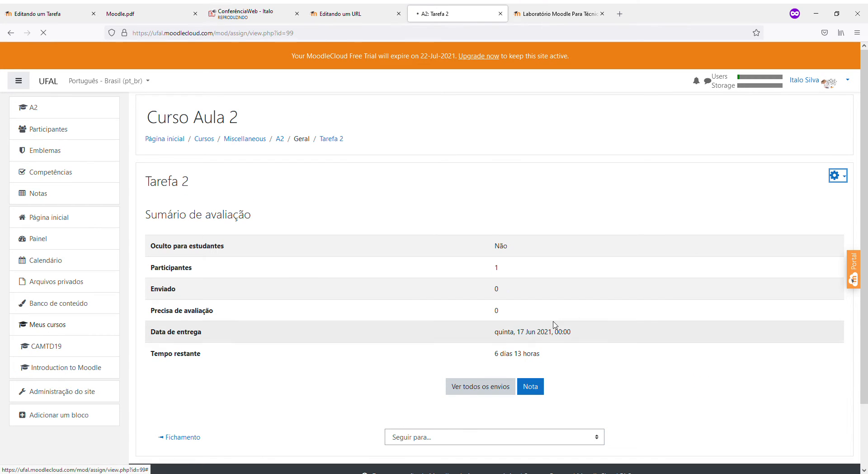
Change Tarefa 2's grading method to Rubrica and save, showing the assignment
{"action": "scroll", "coordinate": [358, 295], "scroll_direction": "down", "scroll_amount": 8}
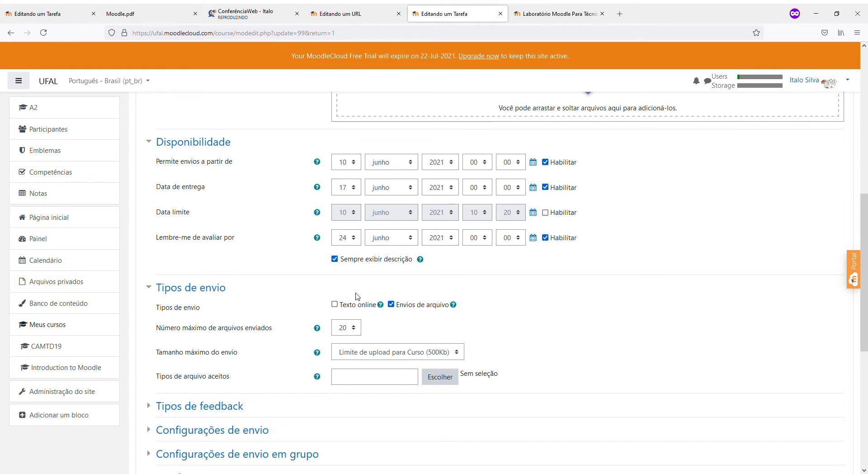
{"action": "scroll", "coordinate": [356, 295], "scroll_direction": "down", "scroll_amount": 6}
{"action": "left_click", "coordinate": [162, 203]}
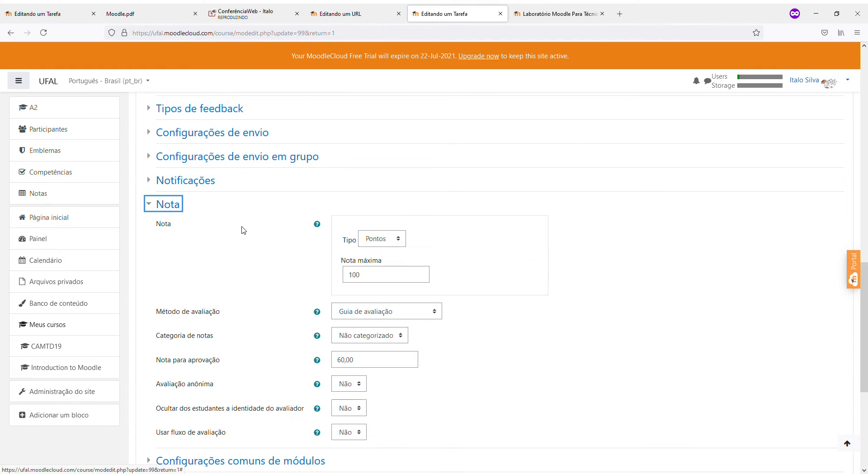
{"action": "left_click", "coordinate": [371, 312]}
{"action": "left_click", "coordinate": [355, 360]}
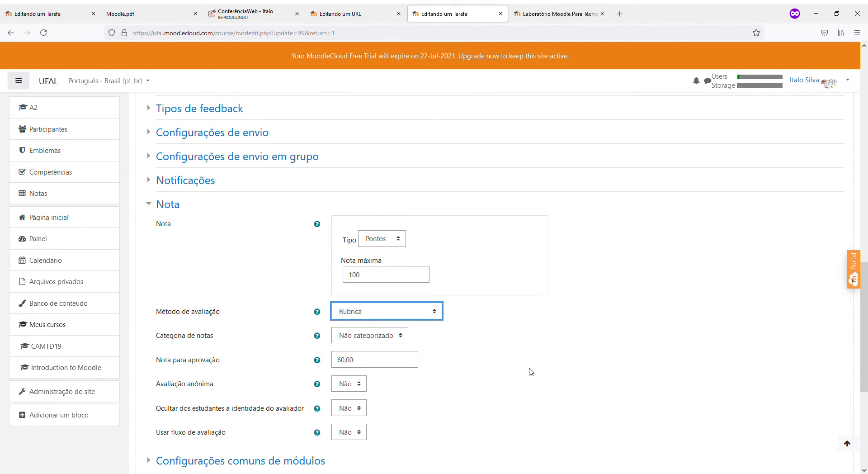
{"action": "scroll", "coordinate": [531, 371], "scroll_direction": "down", "scroll_amount": 5}
{"action": "left_click", "coordinate": [447, 348]}
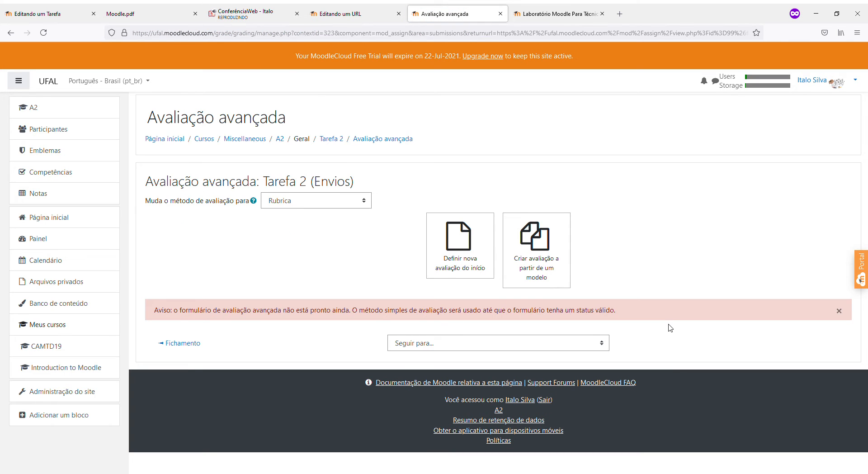
Start defining a new rubric from scratch for Tarefa 2 and look over the form
{"action": "left_click", "coordinate": [289, 206]}
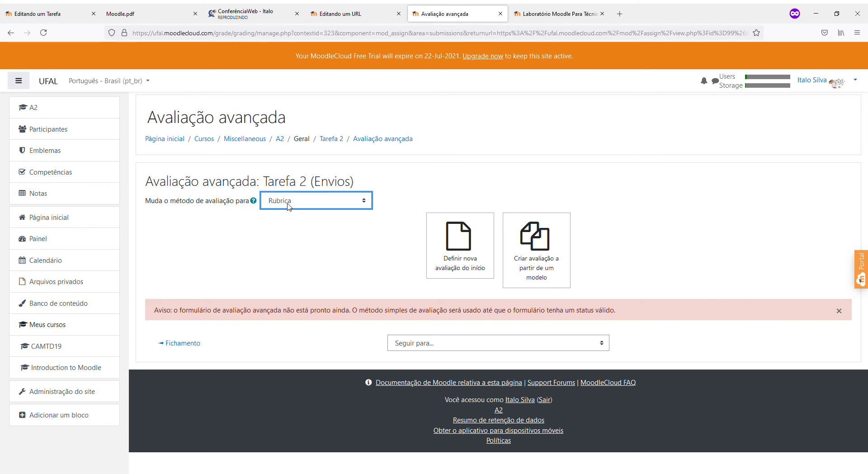
{"action": "left_click", "coordinate": [478, 272]}
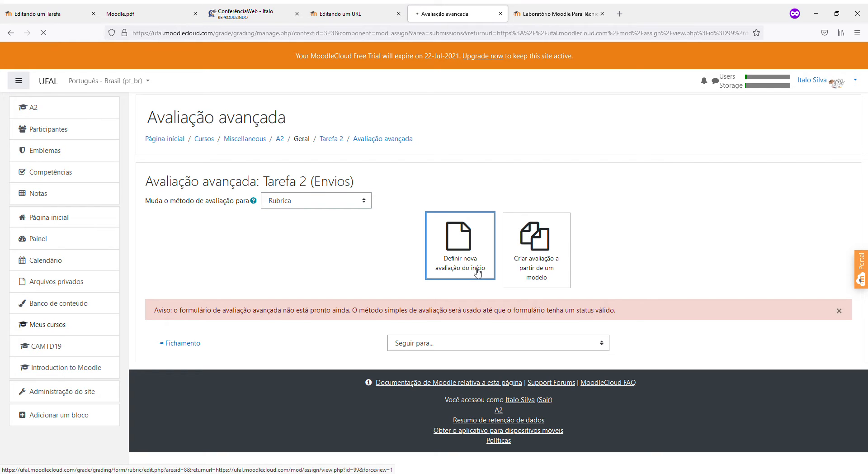
{"action": "scroll", "coordinate": [452, 267], "scroll_direction": "down", "scroll_amount": 2}
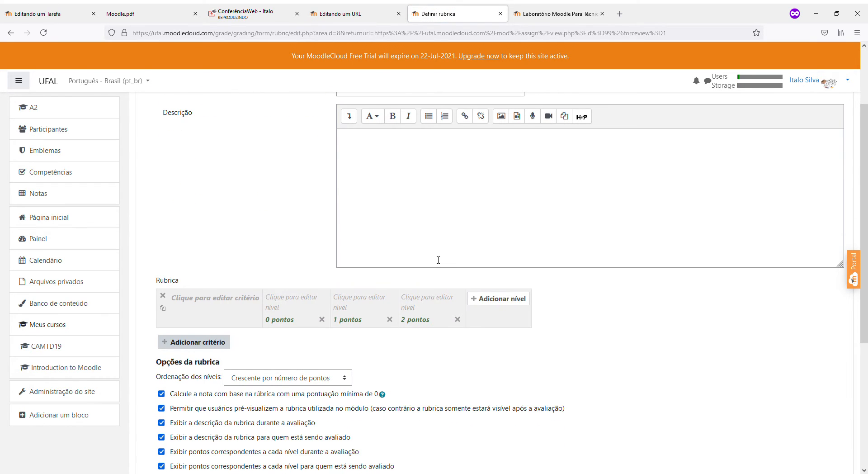
{"action": "scroll", "coordinate": [437, 260], "scroll_direction": "up", "scroll_amount": 2}
{"action": "scroll", "coordinate": [437, 260], "scroll_direction": "down", "scroll_amount": 7}
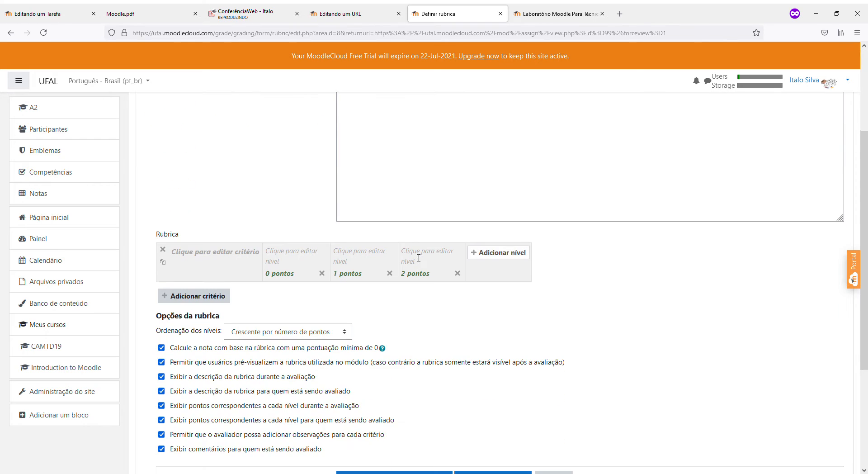
{"action": "scroll", "coordinate": [418, 258], "scroll_direction": "up", "scroll_amount": 5}
{"action": "scroll", "coordinate": [418, 257], "scroll_direction": "down", "scroll_amount": 2}
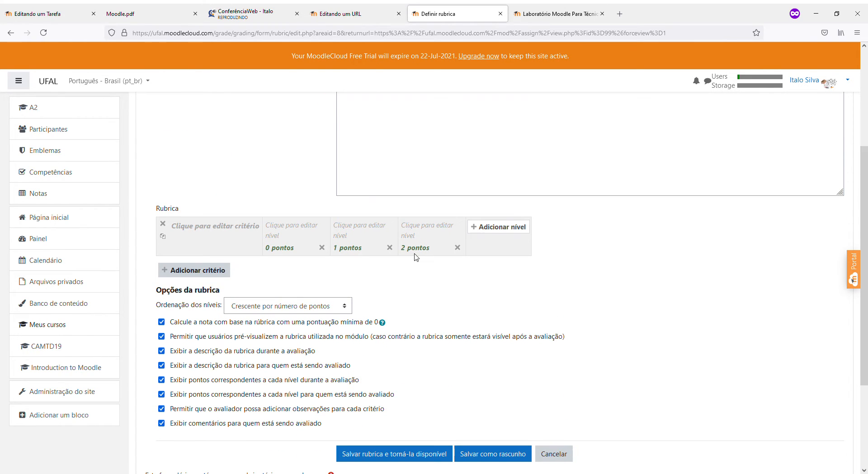
{"action": "scroll", "coordinate": [340, 264], "scroll_direction": "up", "scroll_amount": 4}
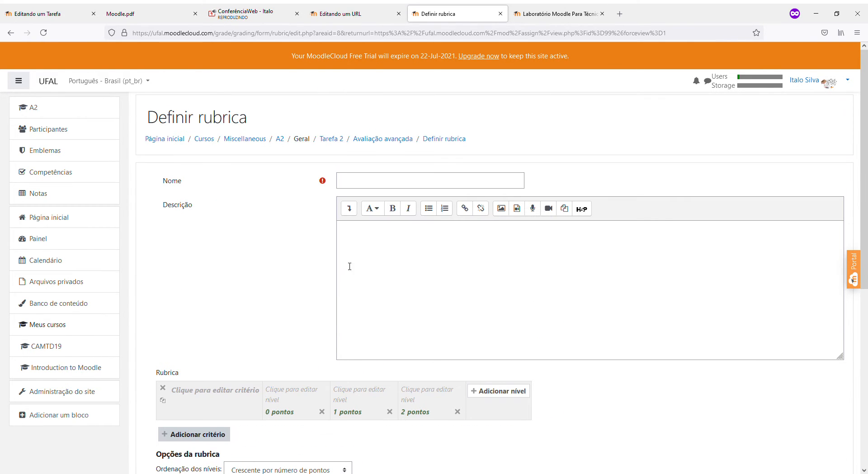
Explore the rubric name field and first level description, closing it unchanged
{"action": "left_click", "coordinate": [365, 184]}
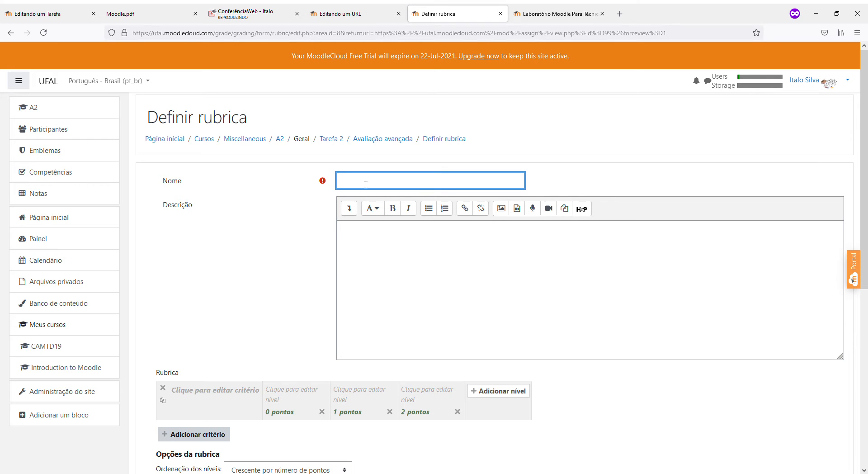
{"action": "scroll", "coordinate": [345, 244], "scroll_direction": "down", "scroll_amount": 3}
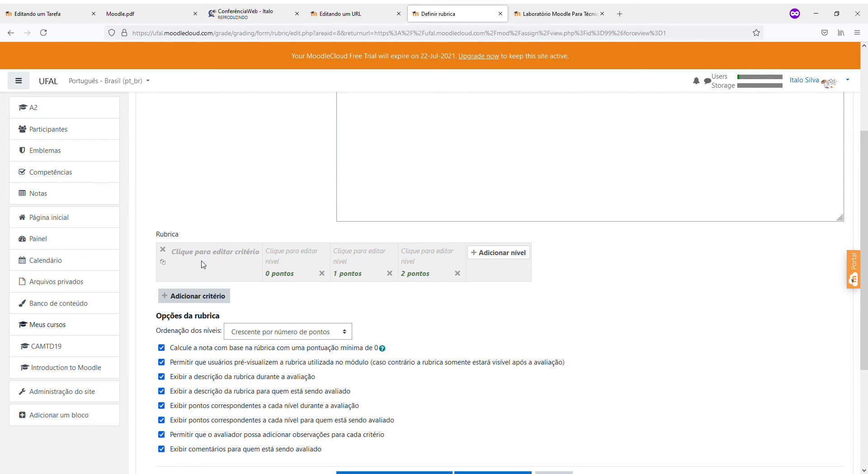
{"action": "left_click", "coordinate": [283, 263]}
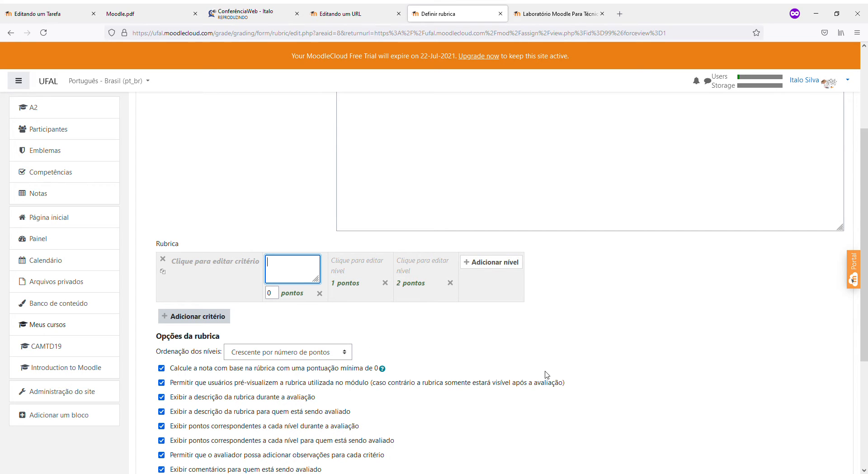
{"action": "scroll", "coordinate": [545, 374], "scroll_direction": "up", "scroll_amount": 3}
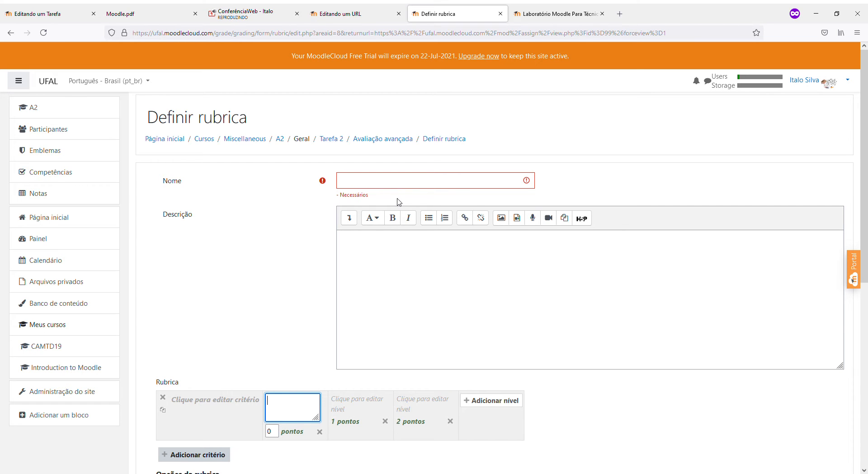
{"action": "scroll", "coordinate": [399, 201], "scroll_direction": "down", "scroll_amount": 6}
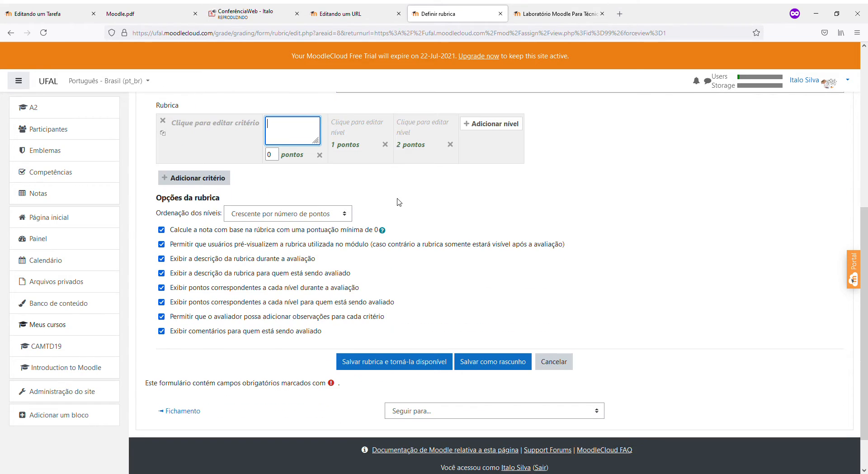
{"action": "scroll", "coordinate": [399, 202], "scroll_direction": "up", "scroll_amount": 2}
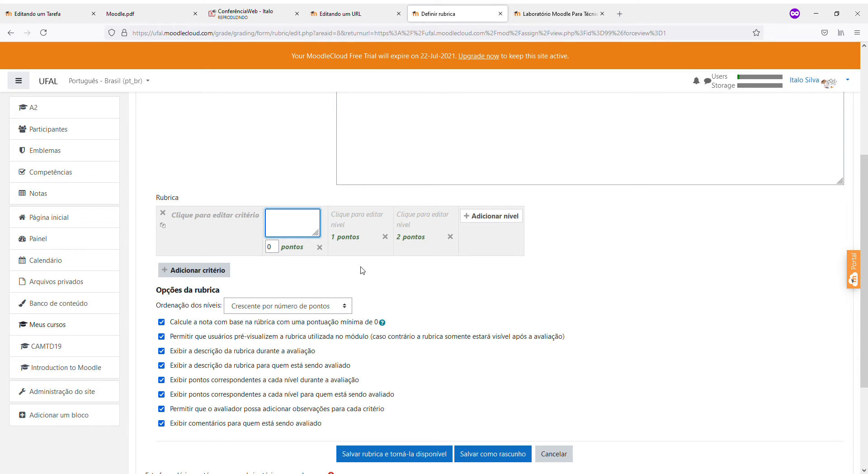
{"action": "scroll", "coordinate": [364, 270], "scroll_direction": "up", "scroll_amount": 4}
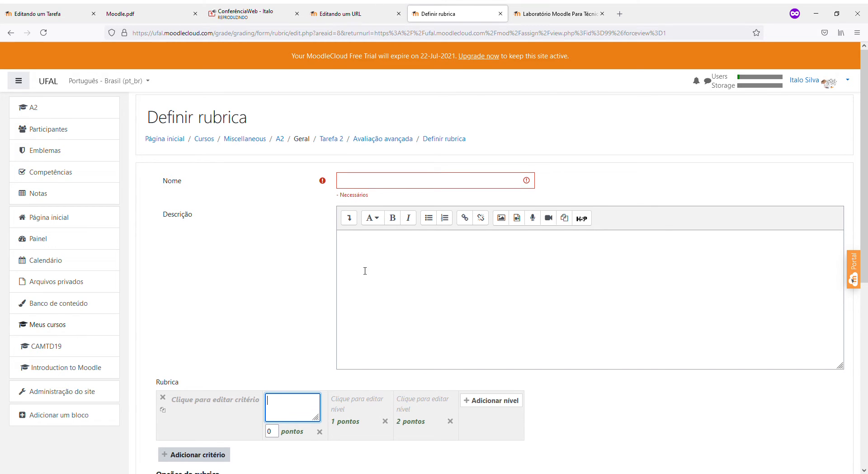
{"action": "scroll", "coordinate": [365, 270], "scroll_direction": "down", "scroll_amount": 2}
{"action": "scroll", "coordinate": [366, 260], "scroll_direction": "up", "scroll_amount": 2}
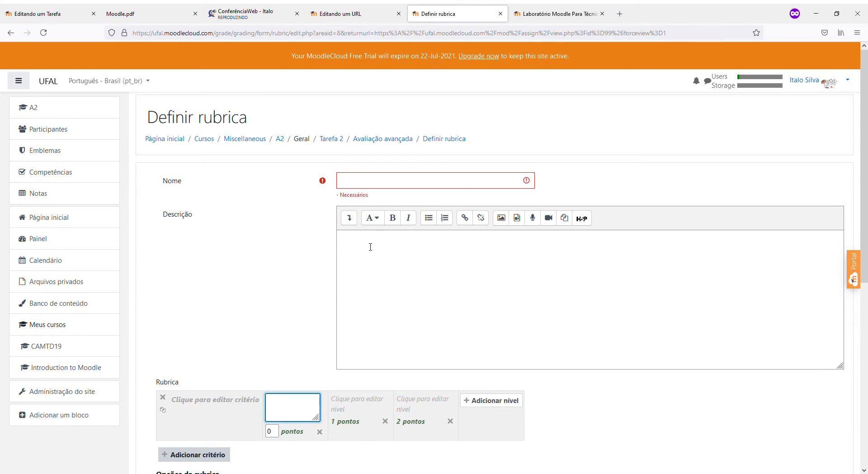
{"action": "left_click", "coordinate": [381, 180]}
{"action": "scroll", "coordinate": [220, 274], "scroll_direction": "down", "scroll_amount": 3}
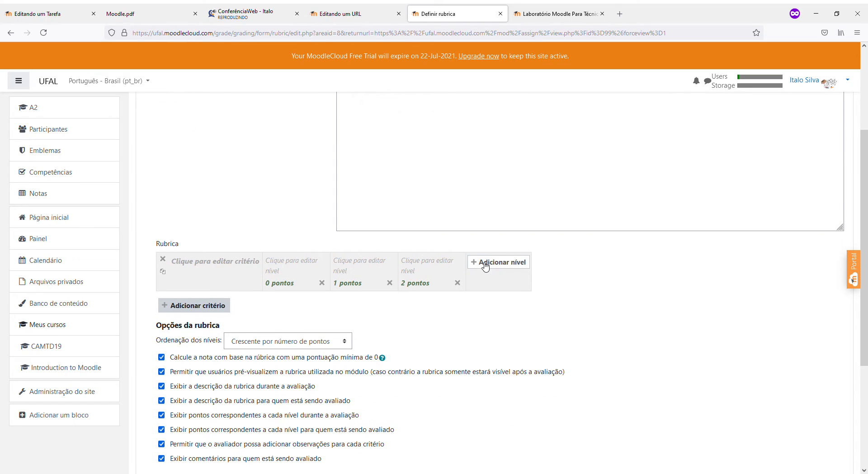
Name the first criterion 'Estrutura do Texto', adding then deleting a trial extra level
{"action": "left_click", "coordinate": [223, 271]}
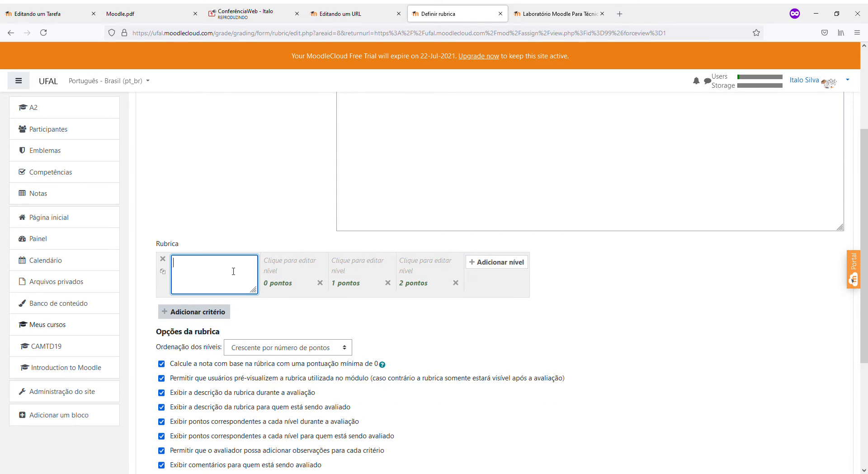
{"action": "type", "text": "Estrutura do Texto"}
{"action": "left_click", "coordinate": [577, 275]}
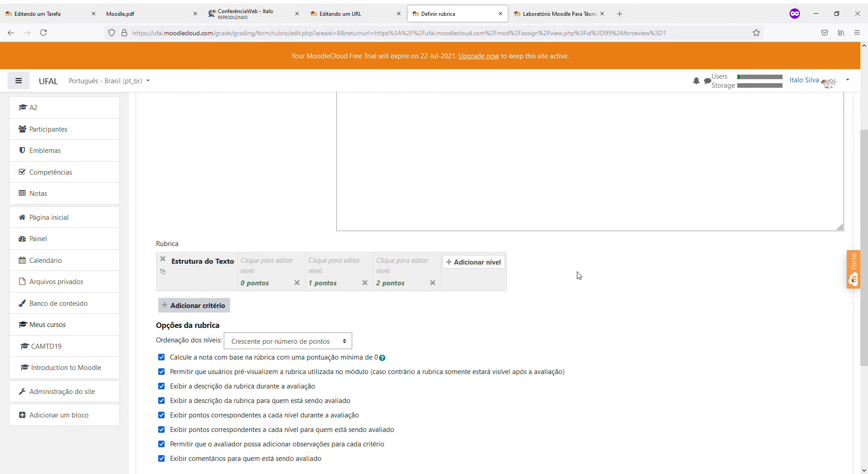
{"action": "left_click", "coordinate": [256, 277]}
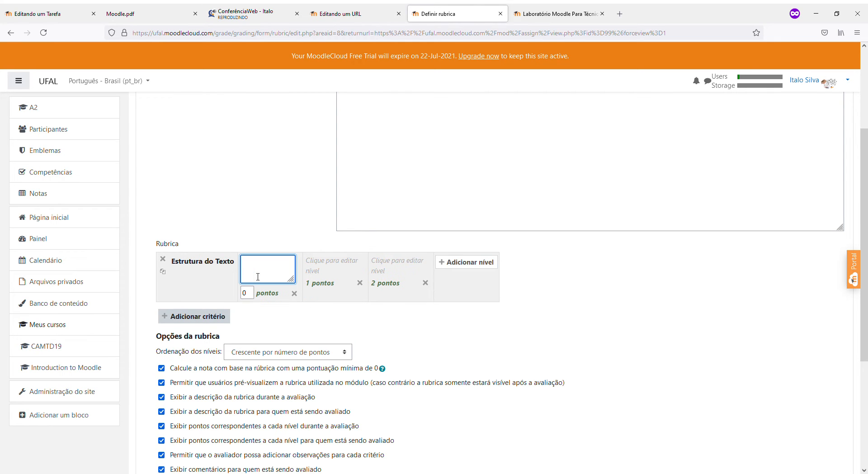
{"action": "left_click", "coordinate": [566, 290]}
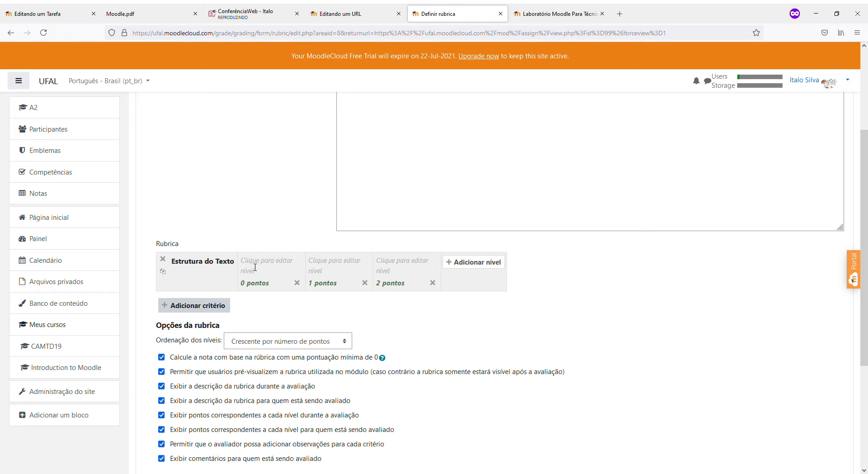
{"action": "left_click", "coordinate": [469, 262]}
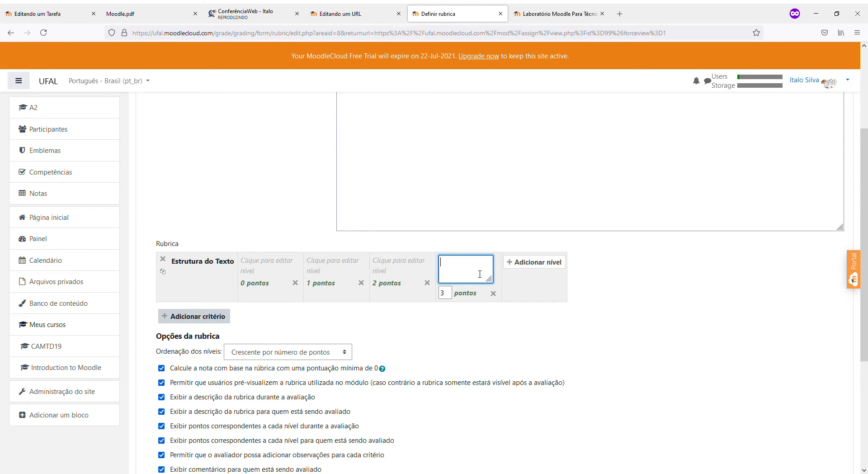
{"action": "left_click", "coordinate": [492, 293]}
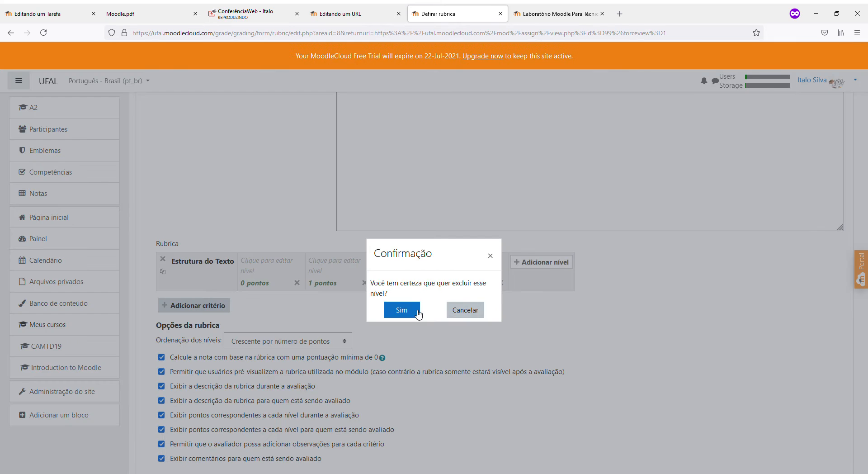
{"action": "left_click", "coordinate": [400, 310]}
Set the first level to 'Possui Introdução, Desenvolvimento e Conclusão' worth 10 points
{"action": "left_click", "coordinate": [265, 265]}
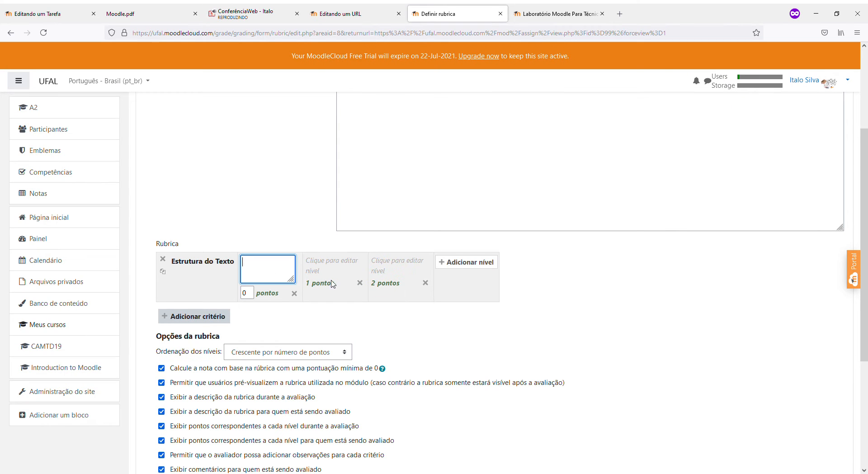
{"action": "type", "text": "Possui"}
{"action": "type", "text": " In"}
{"action": "type", "text": "trodução, d"}
{"action": "type", "text": "esenvolvimento "}
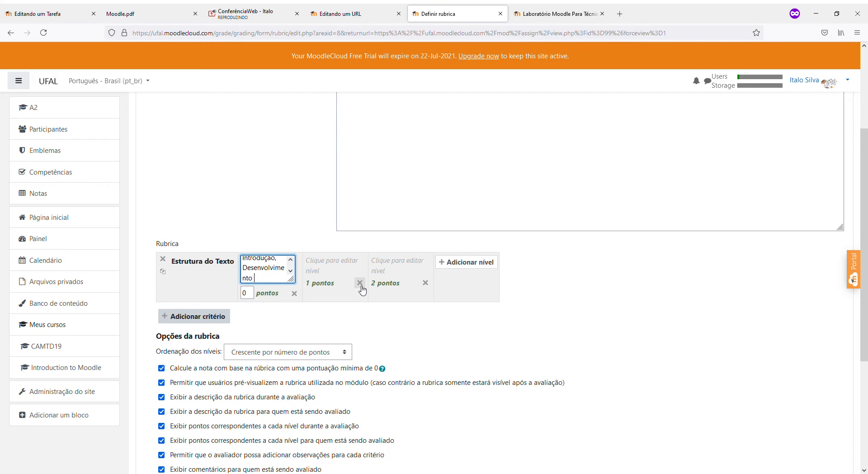
{"action": "type", "text": "e Conclusão"}
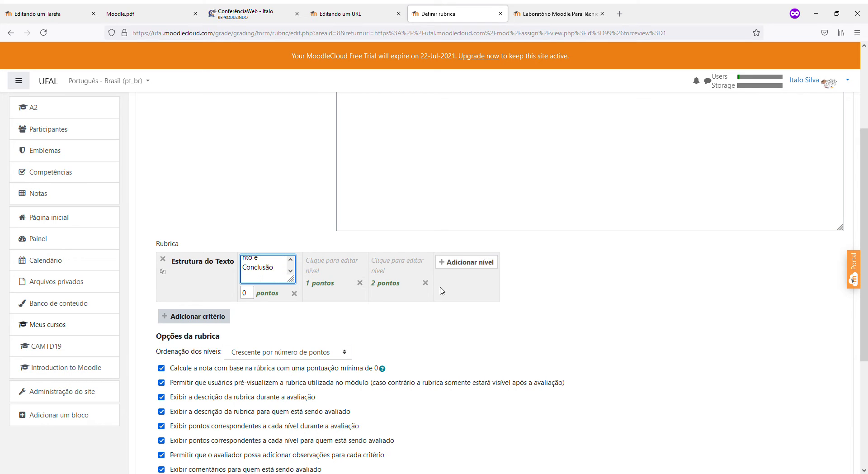
{"action": "left_click", "coordinate": [443, 321]}
{"action": "left_click", "coordinate": [265, 296]}
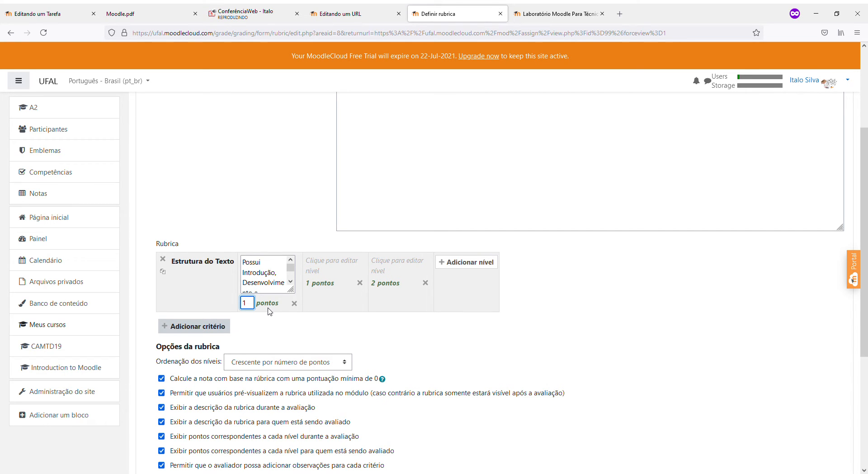
{"action": "key", "text": "Return"}
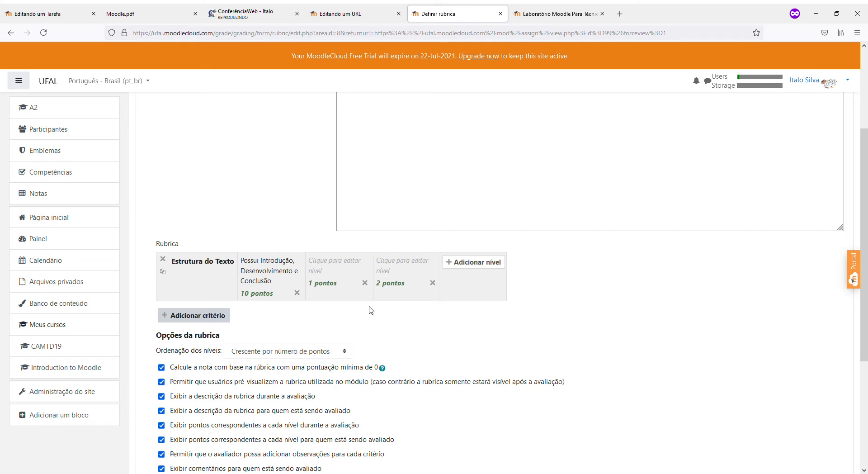
{"action": "left_click", "coordinate": [330, 266]}
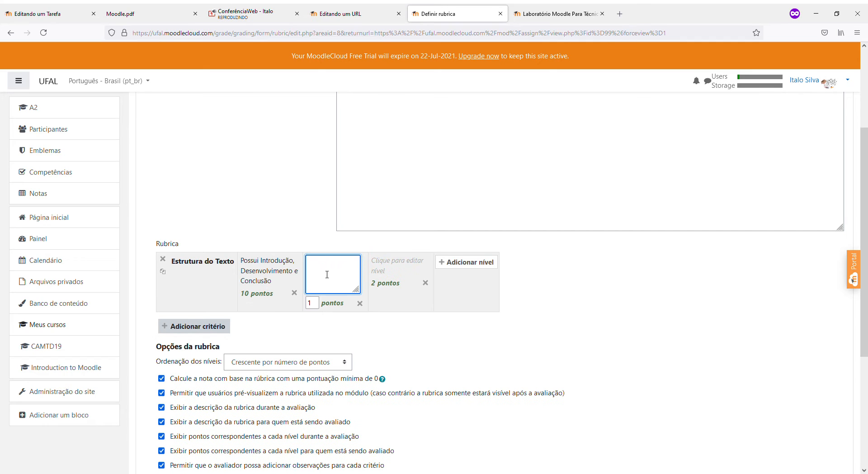
Set the second level to 'Desenvolvimento da ideia central' worth 60 points
{"action": "type", "text": "Desenvolvimento da i"}
{"action": "type", "text": "deia central"}
{"action": "key", "text": "Return"}
{"action": "left_click", "coordinate": [496, 326]}
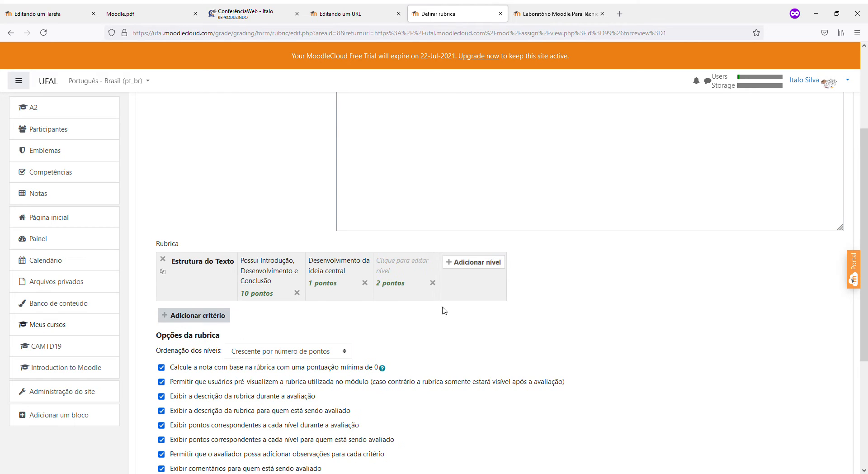
{"action": "left_click", "coordinate": [320, 290]}
{"action": "type", "text": "50"}
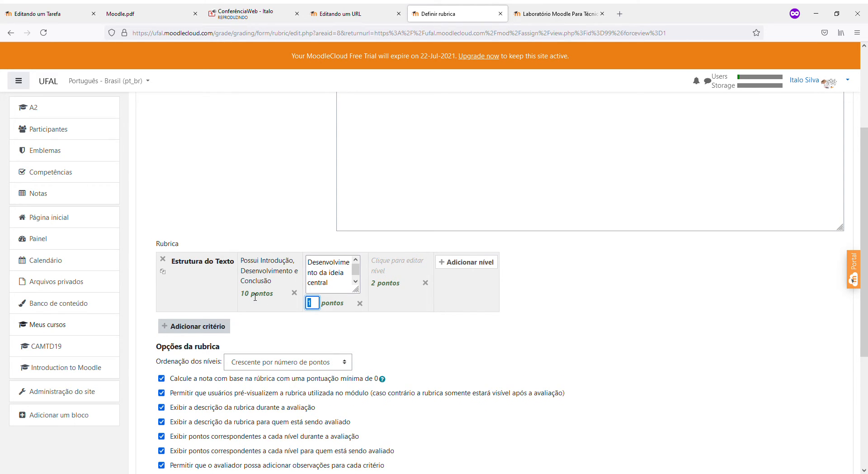
{"action": "key", "text": "BackSpace"}
{"action": "key", "text": "BackSpace"}
{"action": "type", "text": "60"}
{"action": "left_click", "coordinate": [473, 329]}
Set the third level to 'Conclusão condizente com o que foi escrito' worth 30 points, and add a second criterion
{"action": "left_click", "coordinate": [394, 276]}
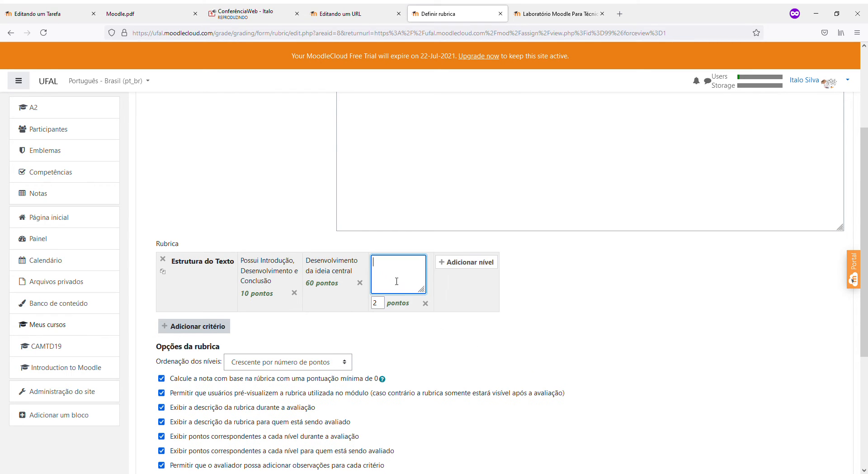
{"action": "type", "text": "Conclus"}
{"action": "type", "text": "ão condizente"}
{"action": "type", "text": " com o"}
{"action": "type", "text": " te"}
{"action": "key", "text": "BackSpace"}
{"action": "key", "text": "BackSpace"}
{"action": "type", "text": "que foi escri"}
{"action": "key", "text": "Tab"}
{"action": "type", "text": "30"}
{"action": "left_click", "coordinate": [348, 308]}
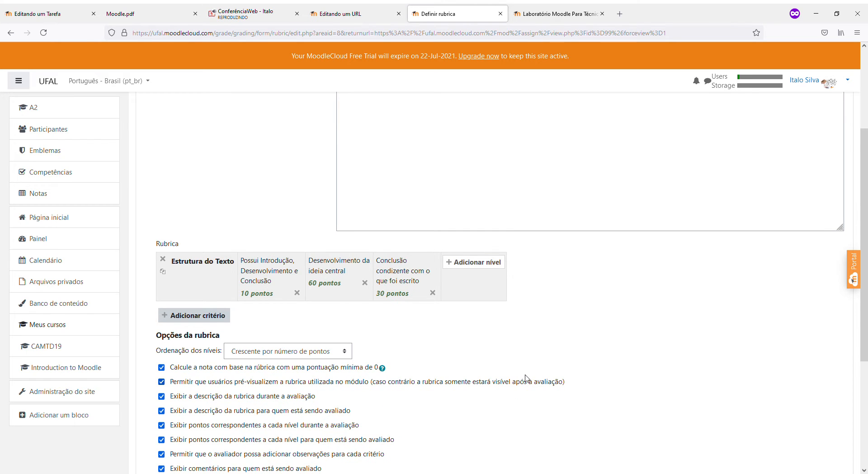
{"action": "scroll", "coordinate": [563, 323], "scroll_direction": "down", "scroll_amount": 2}
{"action": "scroll", "coordinate": [565, 325], "scroll_direction": "up", "scroll_amount": 2}
{"action": "left_click", "coordinate": [224, 320]}
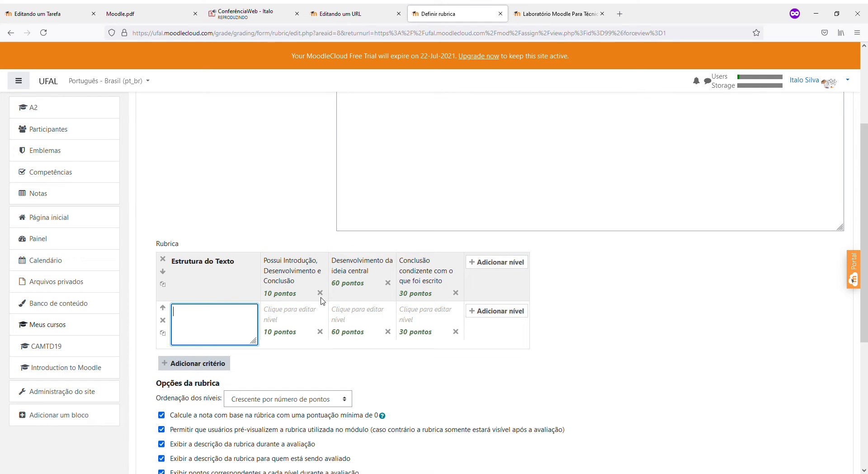
Recheck the 10, 60 and 30 point level values, leaving them unchanged
{"action": "left_click", "coordinate": [292, 298]}
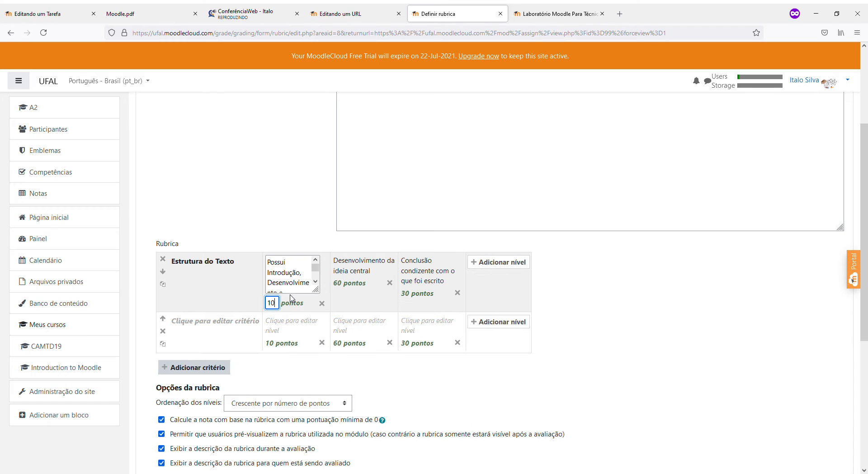
{"action": "left_click", "coordinate": [361, 286]}
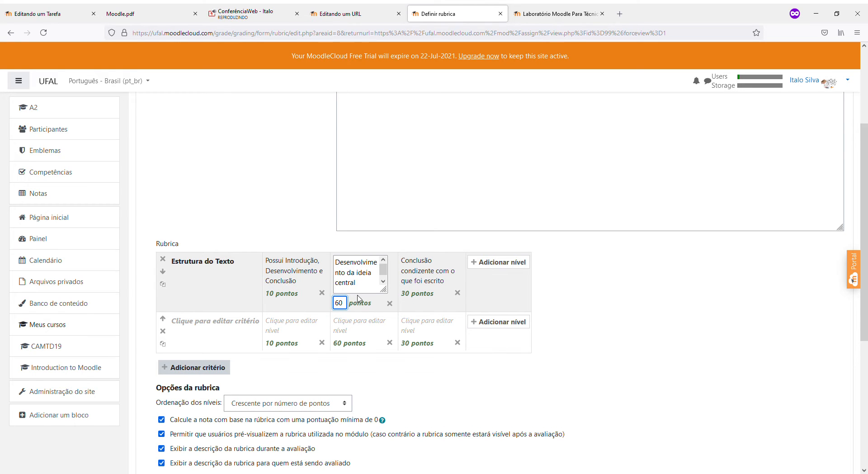
{"action": "left_click", "coordinate": [425, 296]}
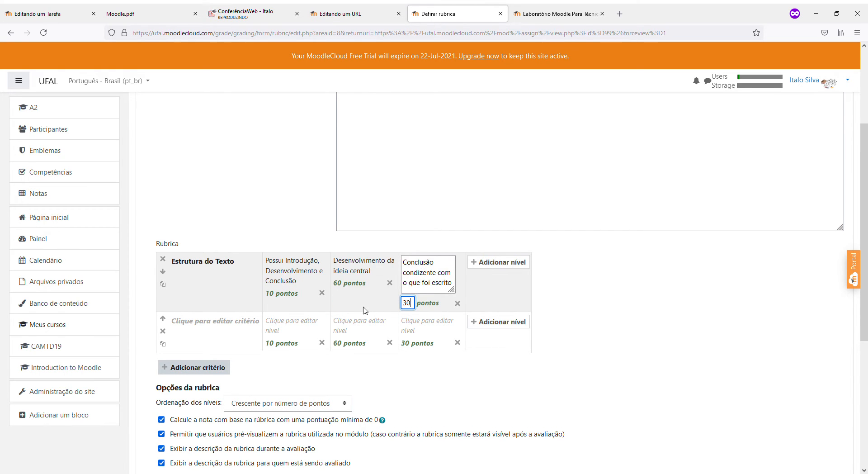
{"action": "double_click", "coordinate": [339, 302]}
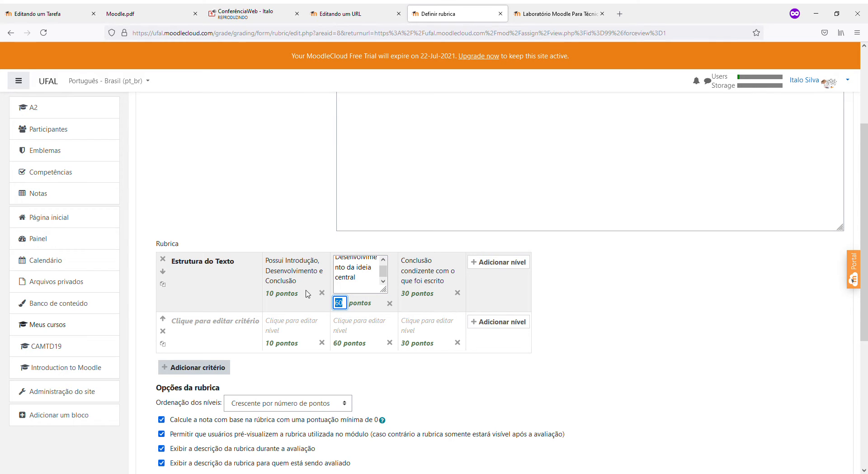
{"action": "left_click", "coordinate": [655, 289]}
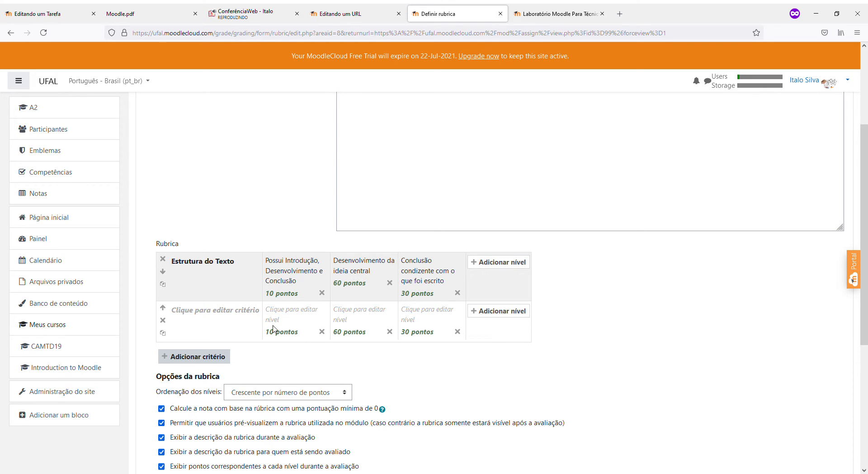
Cancel the unsaved rubric and return to the Tarefa 2 page
{"action": "scroll", "coordinate": [791, 373], "scroll_direction": "down", "scroll_amount": 4}
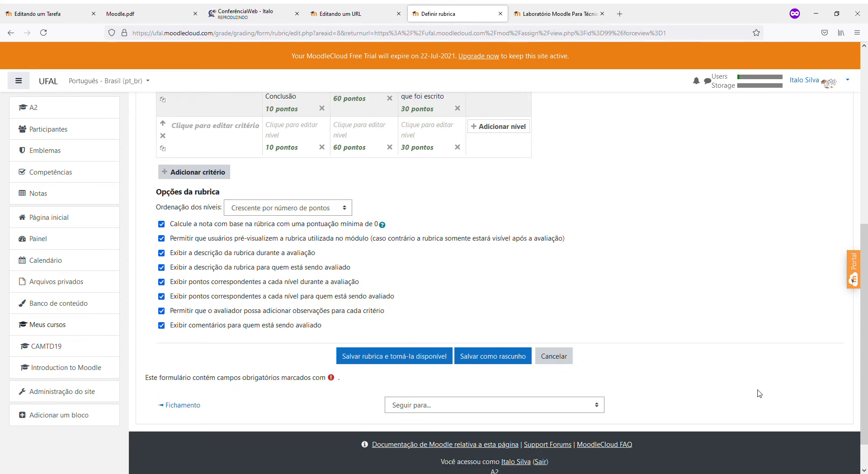
{"action": "left_click", "coordinate": [306, 209]}
{"action": "scroll", "coordinate": [456, 226], "scroll_direction": "up", "scroll_amount": 2}
{"action": "scroll", "coordinate": [455, 226], "scroll_direction": "up", "scroll_amount": 5}
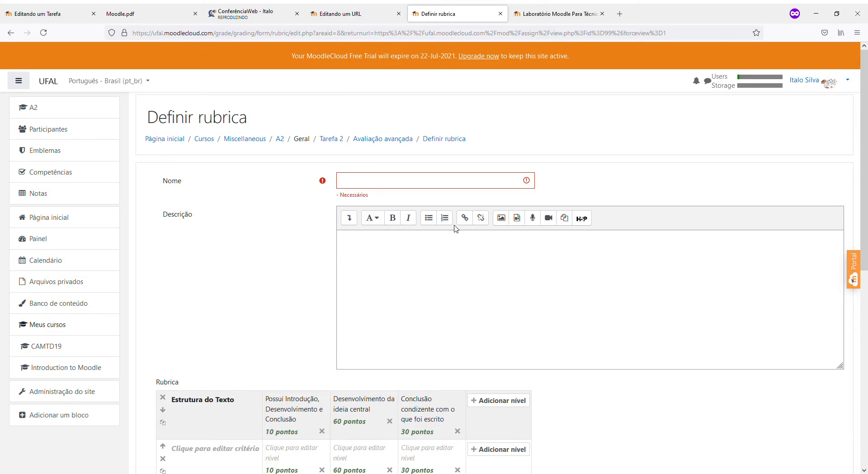
{"action": "scroll", "coordinate": [426, 225], "scroll_direction": "down", "scroll_amount": 7}
{"action": "left_click", "coordinate": [554, 356]}
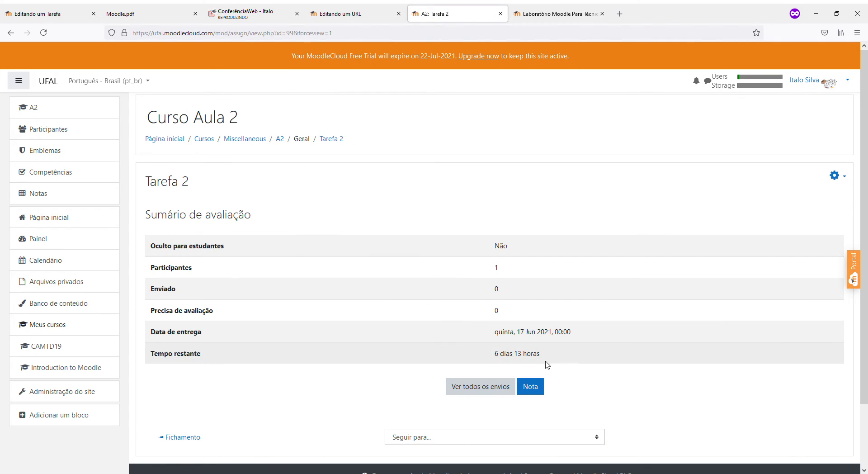
Review Tarefa 2's grading method in its settings and save back to the course
{"action": "left_click", "coordinate": [845, 180]}
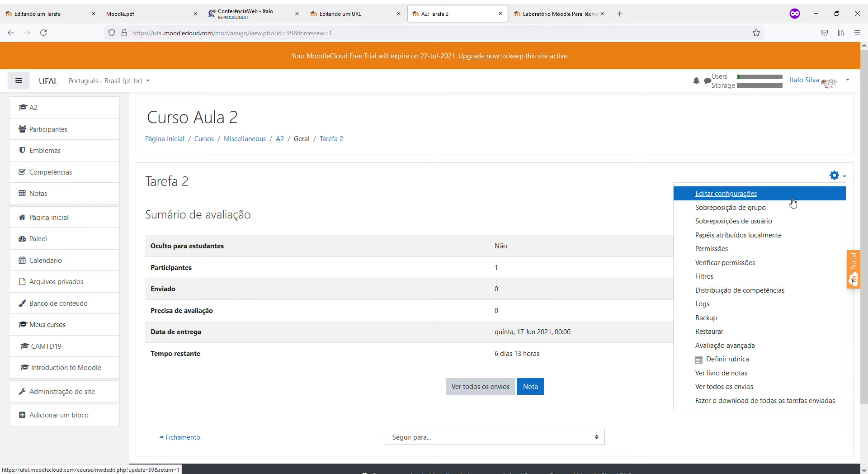
{"action": "left_click", "coordinate": [767, 198]}
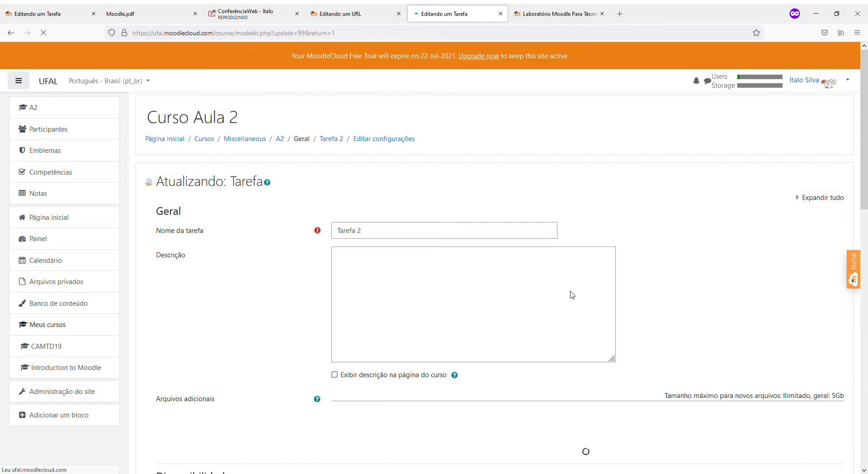
{"action": "scroll", "coordinate": [578, 302], "scroll_direction": "down", "scroll_amount": 8}
{"action": "scroll", "coordinate": [509, 308], "scroll_direction": "down", "scroll_amount": 4}
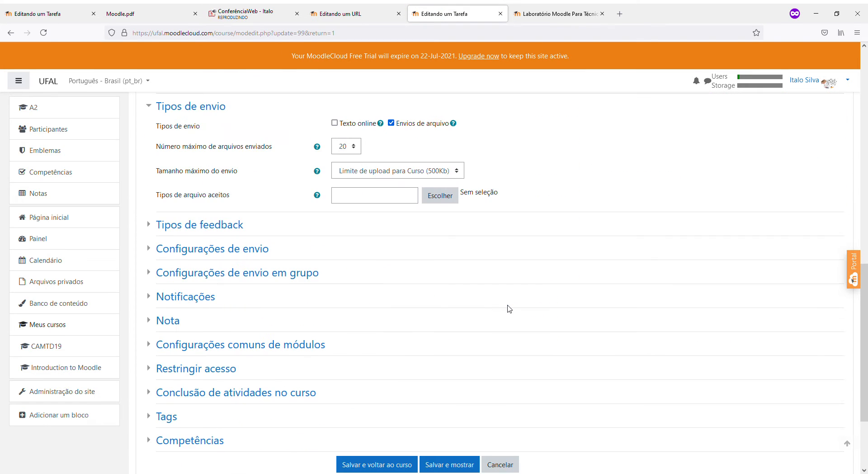
{"action": "left_click", "coordinate": [167, 320]}
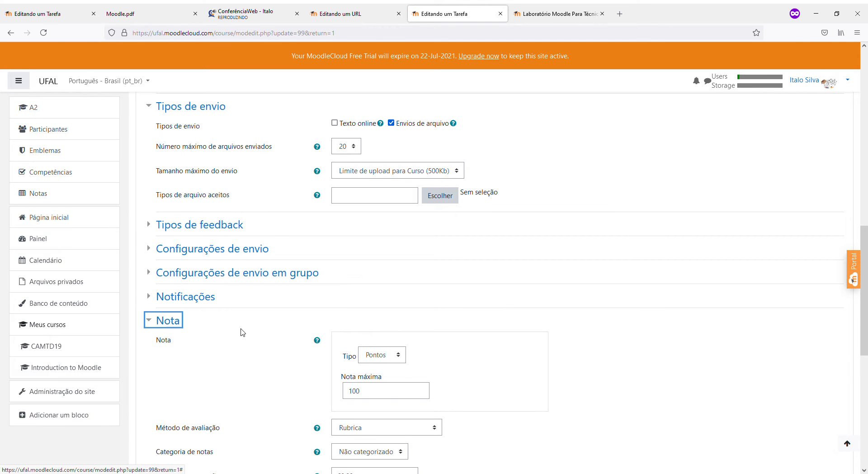
{"action": "scroll", "coordinate": [287, 333], "scroll_direction": "down", "scroll_amount": 2}
{"action": "left_click", "coordinate": [359, 337]}
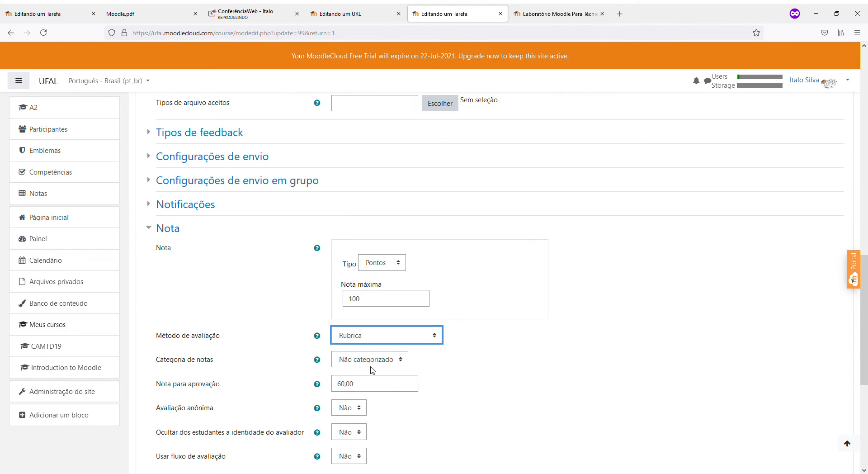
{"action": "scroll", "coordinate": [375, 366], "scroll_direction": "down", "scroll_amount": 6}
{"action": "left_click", "coordinate": [388, 354]}
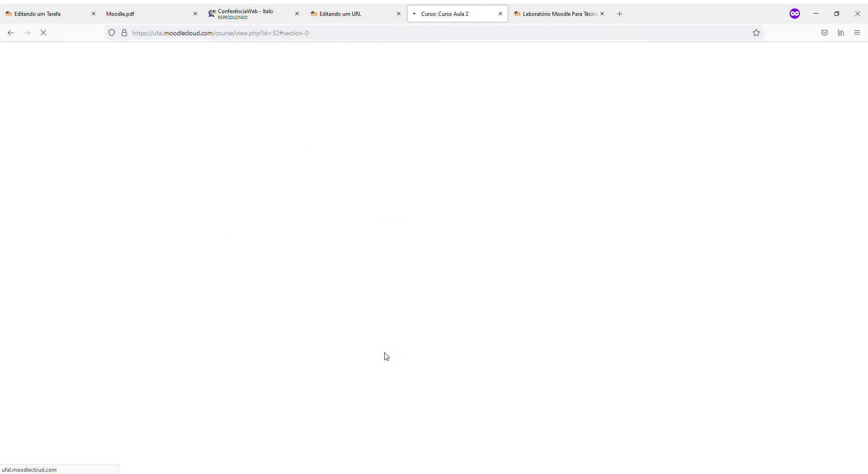
Open Tarefa 2 and show its gear menu of administration actions, including defining a rubric
{"action": "left_click", "coordinate": [211, 222]}
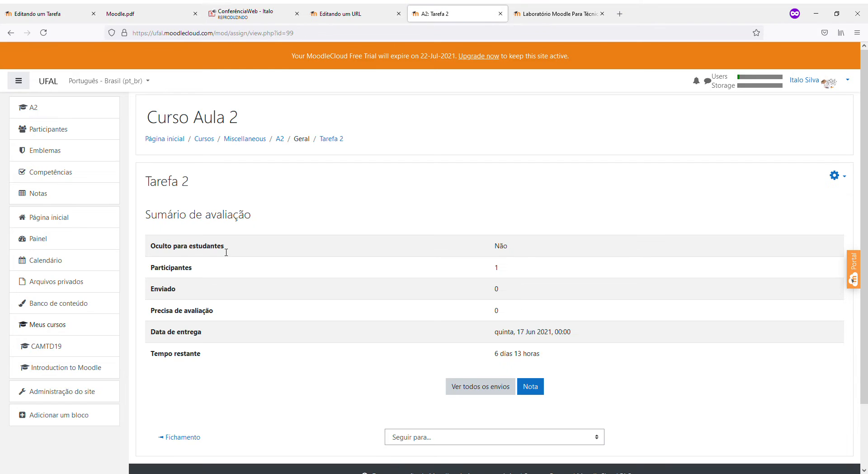
{"action": "left_click", "coordinate": [413, 438]}
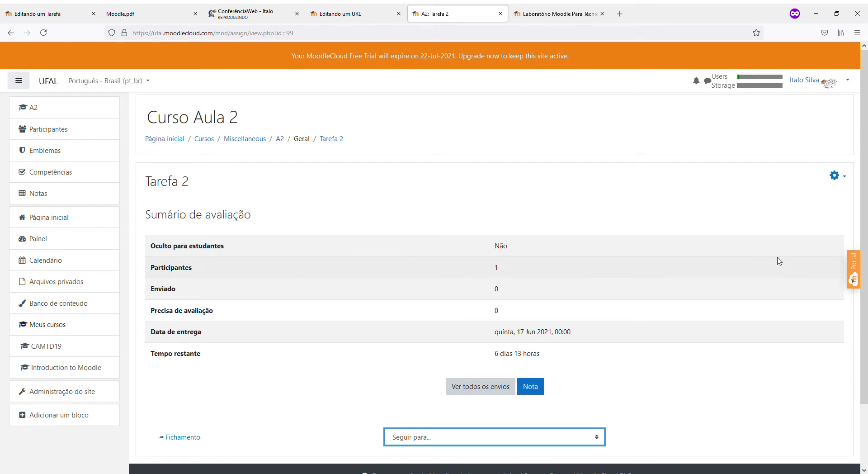
{"action": "left_click", "coordinate": [843, 177]}
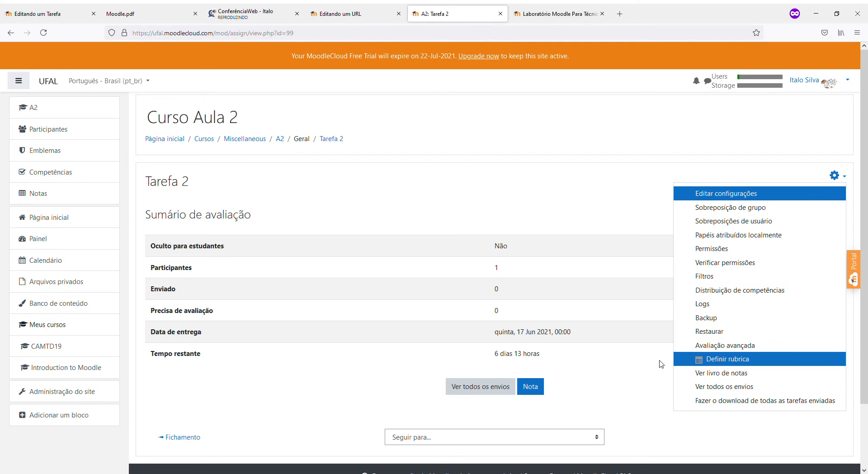
{"action": "left_click", "coordinate": [836, 175]}
{"action": "left_click", "coordinate": [838, 176]}
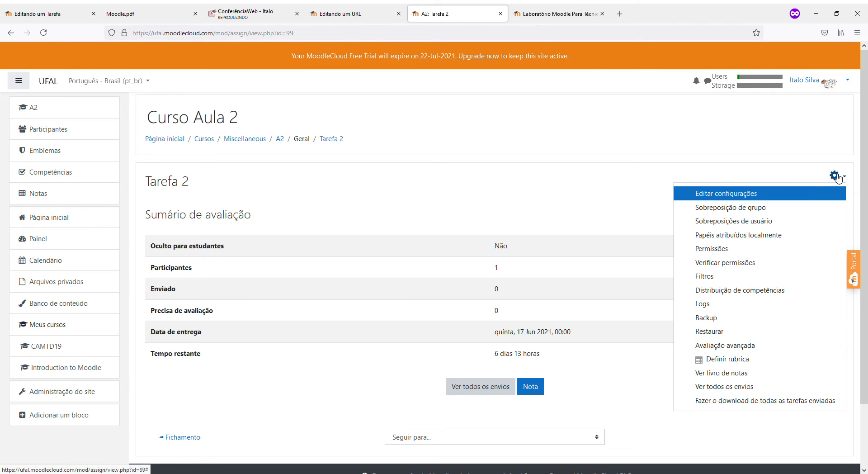
Start a new rubric for Tarefa 2 and name its first criterion 'Estrutura do Texto'
{"action": "left_click", "coordinate": [719, 359]}
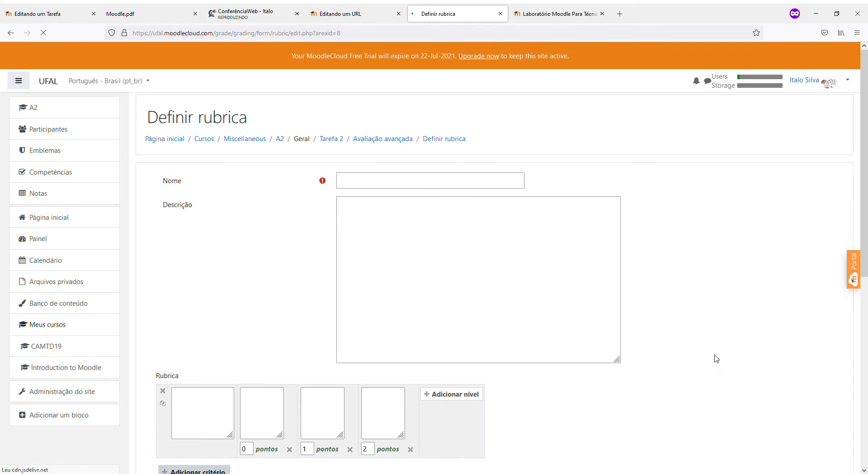
{"action": "scroll", "coordinate": [642, 349], "scroll_direction": "down", "scroll_amount": 4}
{"action": "scroll", "coordinate": [637, 348], "scroll_direction": "up", "scroll_amount": 3}
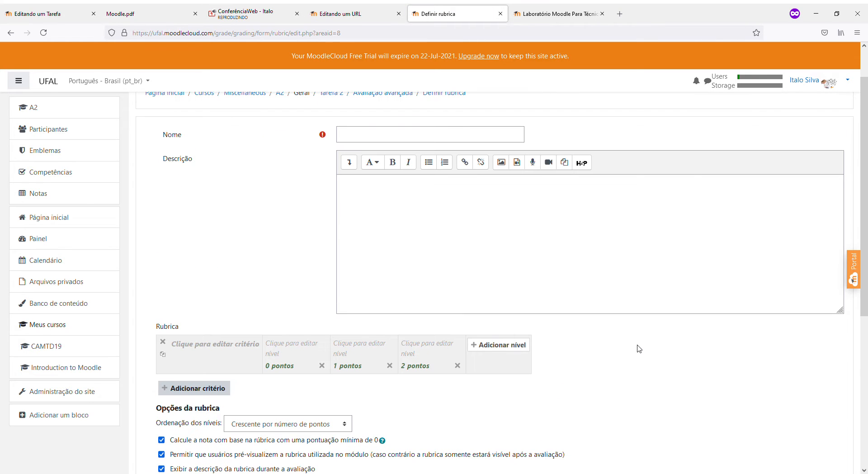
{"action": "left_click", "coordinate": [340, 134]}
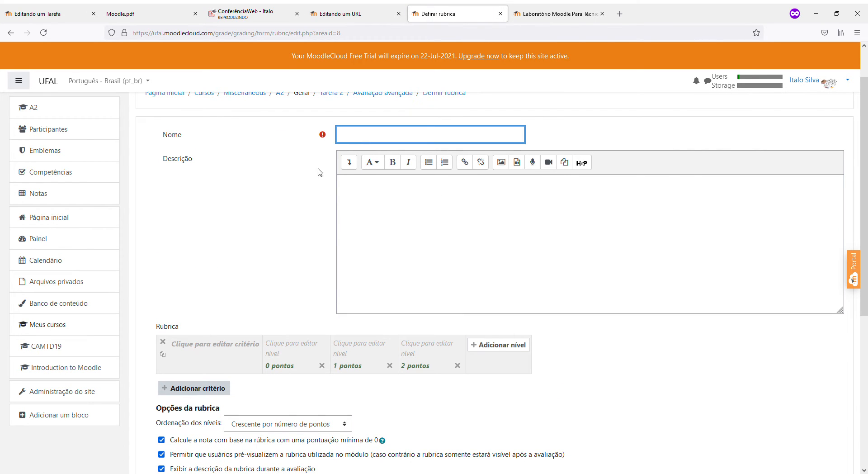
{"action": "left_click", "coordinate": [303, 353]}
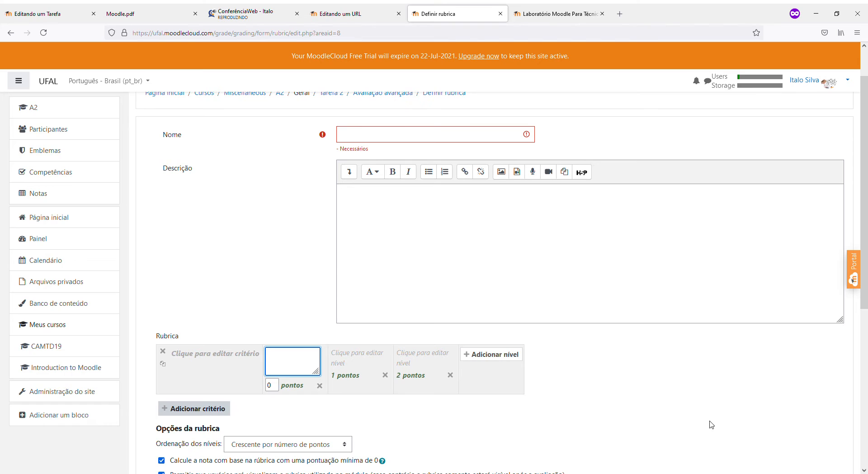
{"action": "left_click", "coordinate": [218, 353]}
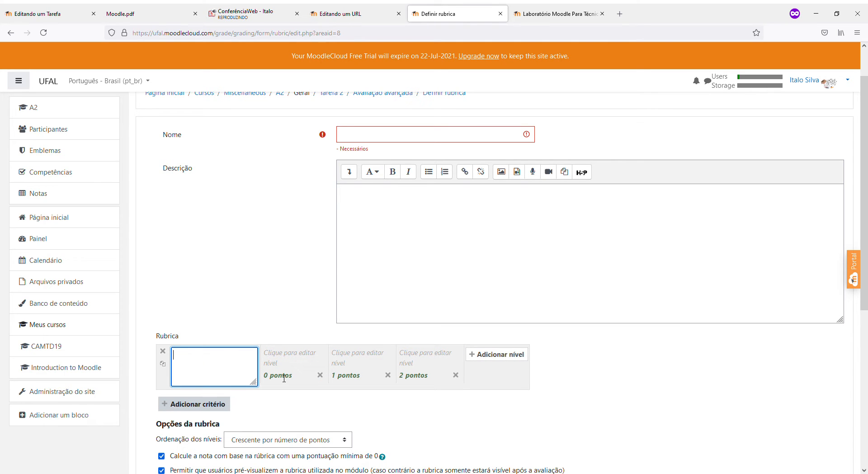
{"action": "type", "text": "Estrutura do Texto"}
{"action": "left_click", "coordinate": [665, 357]}
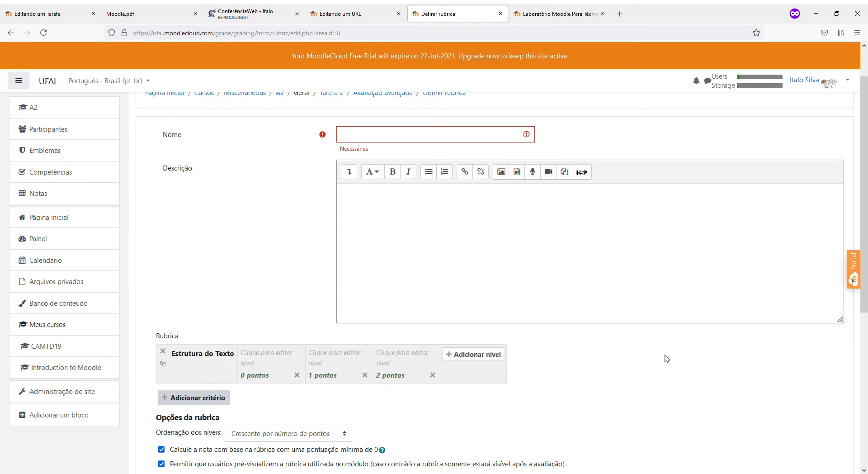
Describe the first level as 'Introdução desenvolvimento e conclusão', worth 10 points
{"action": "left_click", "coordinate": [257, 363]}
{"action": "scroll", "coordinate": [302, 379], "scroll_direction": "up", "scroll_amount": 2}
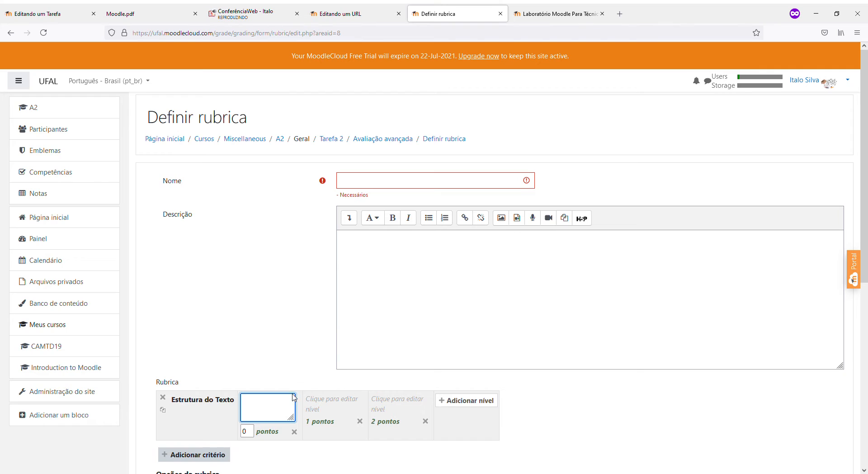
{"action": "type", "text": "INtrodu"}
{"action": "key", "text": "BackSpace"}
{"action": "key", "text": "BackSpace"}
{"action": "key", "text": "BackSpace"}
{"action": "key", "text": "BackSpace"}
{"action": "type", "text": "rodu~ç"}
{"action": "key", "text": "BackSpace"}
{"action": "key", "text": "BackSpace"}
{"action": "type", "text": "ção "}
{"action": "type", "text": "desenvolvime"}
{"action": "type", "text": "nto e conclu"}
{"action": "type", "text": "são"}
{"action": "key", "text": "Tab"}
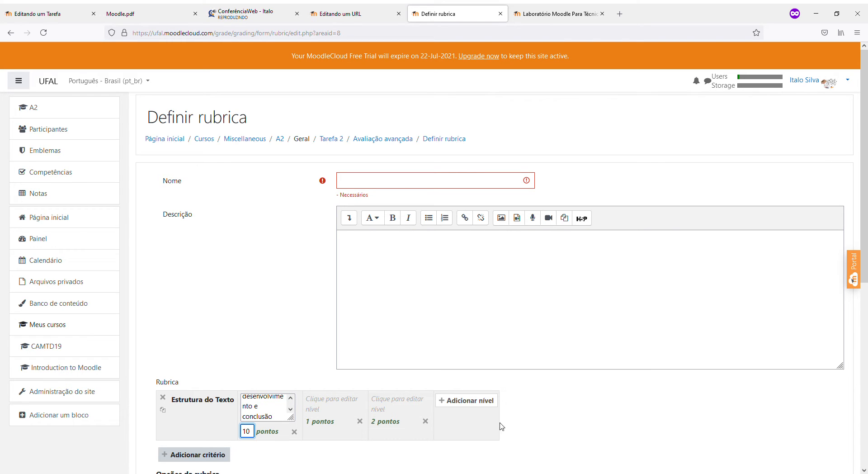
Set the second level to 'Ortografia' worth 10 points and the third, 'Outros', worth 80
{"action": "left_click", "coordinate": [327, 409]}
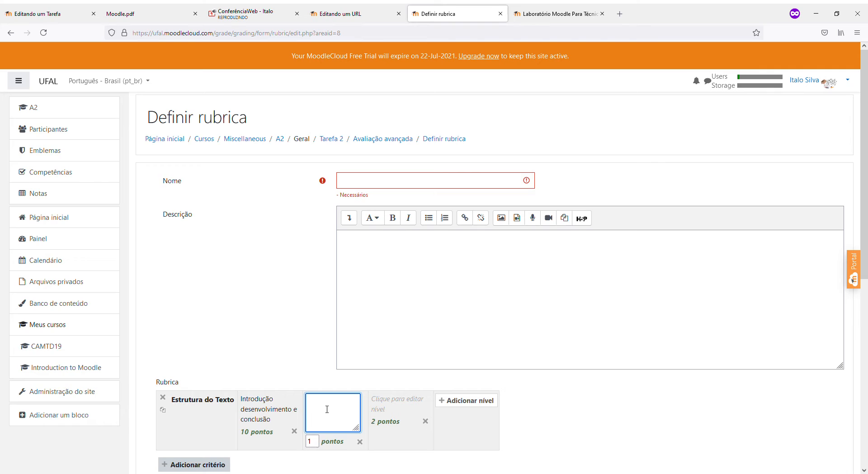
{"action": "type", "text": "Desenvolvimento"}
{"action": "key", "text": "ctrl+a"}
{"action": "type", "text": "Ortografia"}
{"action": "left_click", "coordinate": [318, 444]}
{"action": "type", "text": "0"}
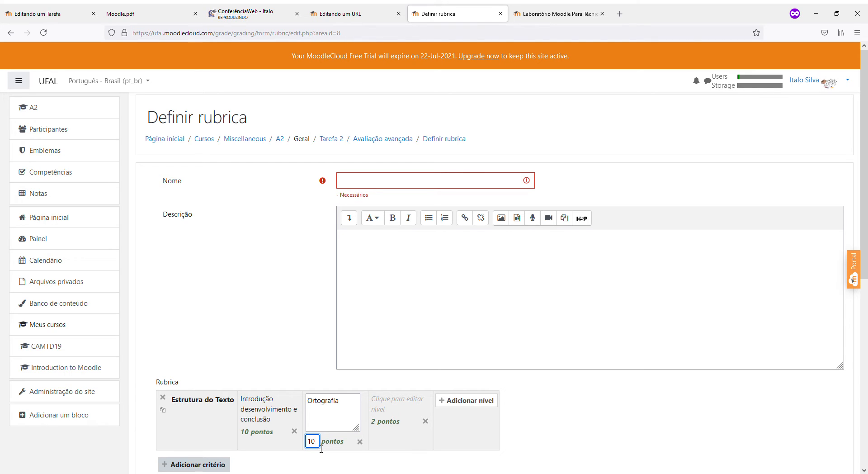
{"action": "left_click", "coordinate": [392, 409]}
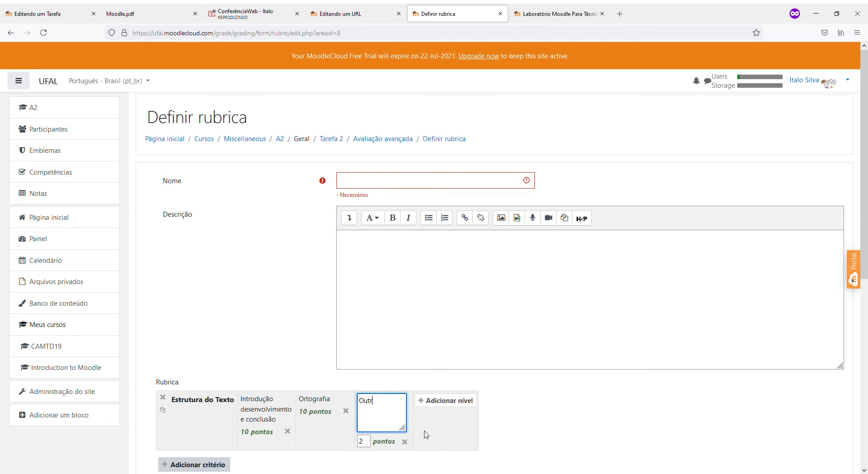
{"action": "key", "text": "Tab"}
{"action": "type", "text": "80"}
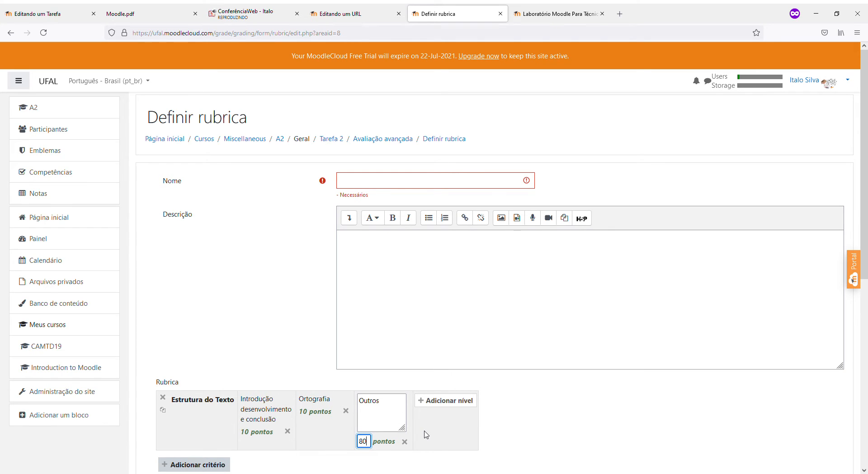
{"action": "left_click", "coordinate": [621, 407]}
{"action": "scroll", "coordinate": [621, 407], "scroll_direction": "down", "scroll_amount": 4}
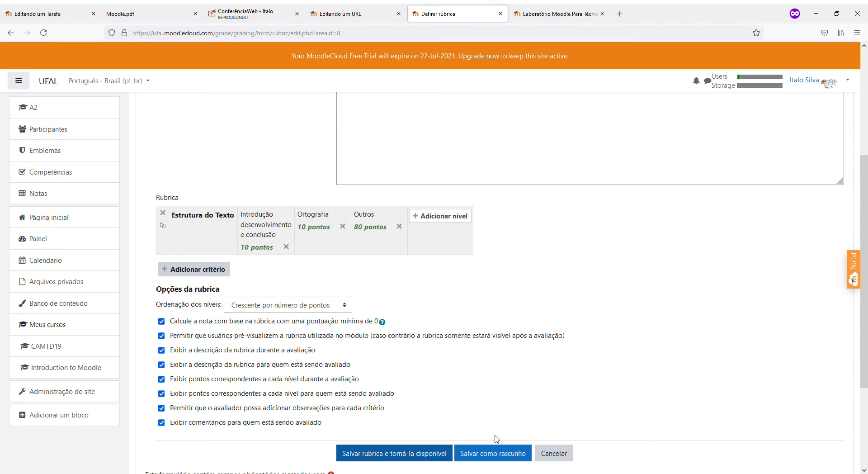
{"action": "scroll", "coordinate": [415, 457], "scroll_direction": "down", "scroll_amount": 2}
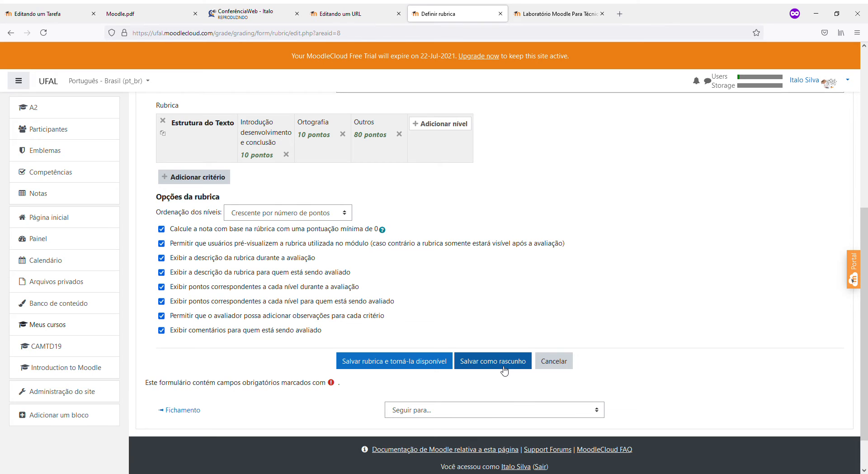
{"action": "scroll", "coordinate": [505, 370], "scroll_direction": "up", "scroll_amount": 2}
{"action": "scroll", "coordinate": [497, 361], "scroll_direction": "up", "scroll_amount": 3}
{"action": "left_click", "coordinate": [386, 138]}
Enter 'Avalia' as the rubric name and save the rubric as available
{"action": "type", "text": "Avaliação"}
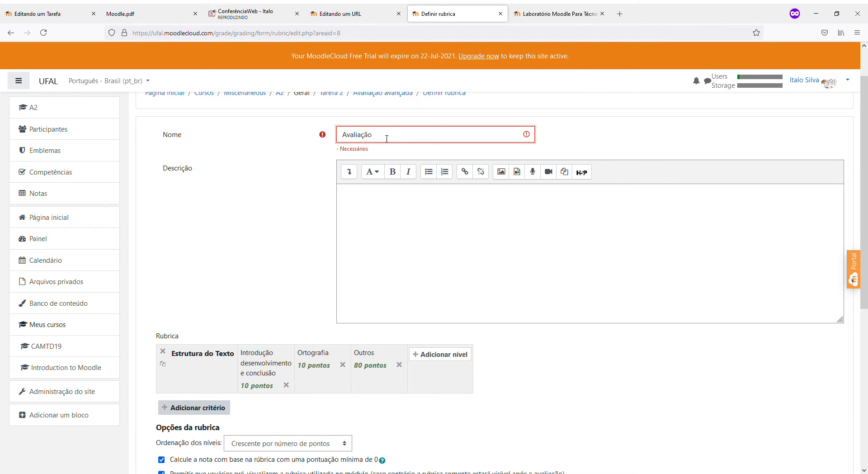
{"action": "scroll", "coordinate": [441, 341], "scroll_direction": "down", "scroll_amount": 6}
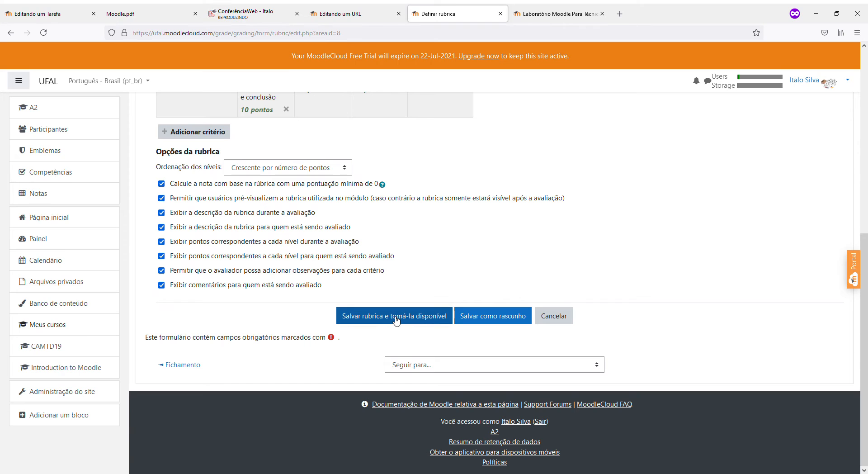
{"action": "left_click", "coordinate": [396, 319]}
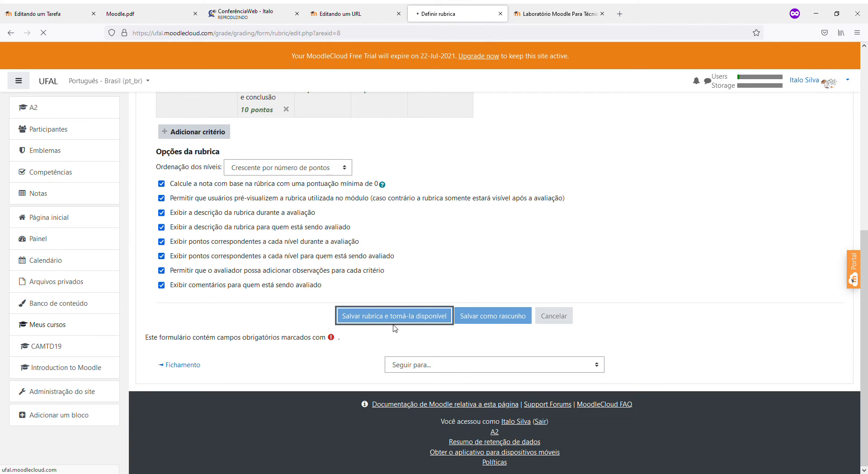
Switch Tarefa 2's advanced grading method from Rubrica to Guia de avaliação
{"action": "scroll", "coordinate": [387, 326], "scroll_direction": "down", "scroll_amount": 2}
{"action": "scroll", "coordinate": [387, 325], "scroll_direction": "up", "scroll_amount": 2}
{"action": "scroll", "coordinate": [388, 325], "scroll_direction": "down", "scroll_amount": 2}
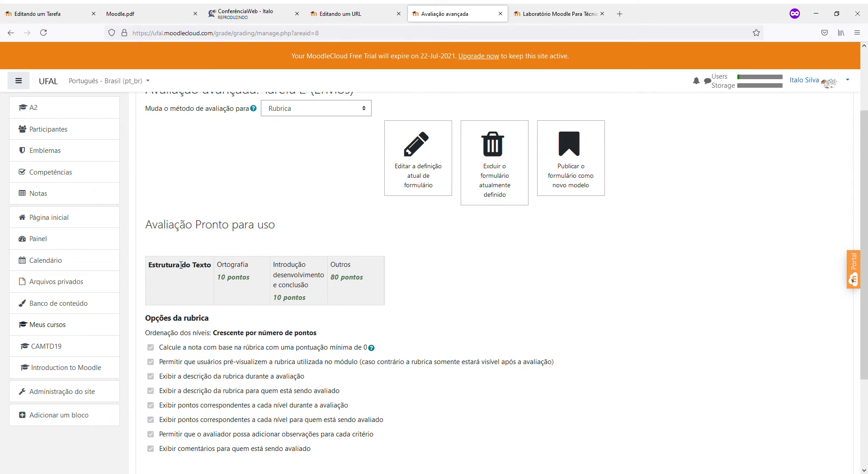
{"action": "scroll", "coordinate": [234, 268], "scroll_direction": "up", "scroll_amount": 1}
{"action": "scroll", "coordinate": [271, 289], "scroll_direction": "up", "scroll_amount": 1}
{"action": "scroll", "coordinate": [298, 316], "scroll_direction": "down", "scroll_amount": 3}
{"action": "scroll", "coordinate": [300, 343], "scroll_direction": "up", "scroll_amount": 3}
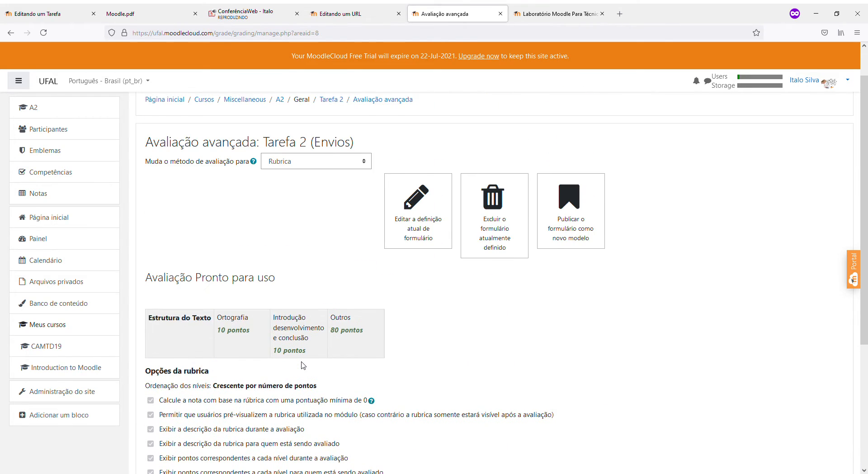
{"action": "scroll", "coordinate": [303, 365], "scroll_direction": "up", "scroll_amount": 2}
{"action": "left_click", "coordinate": [286, 202]}
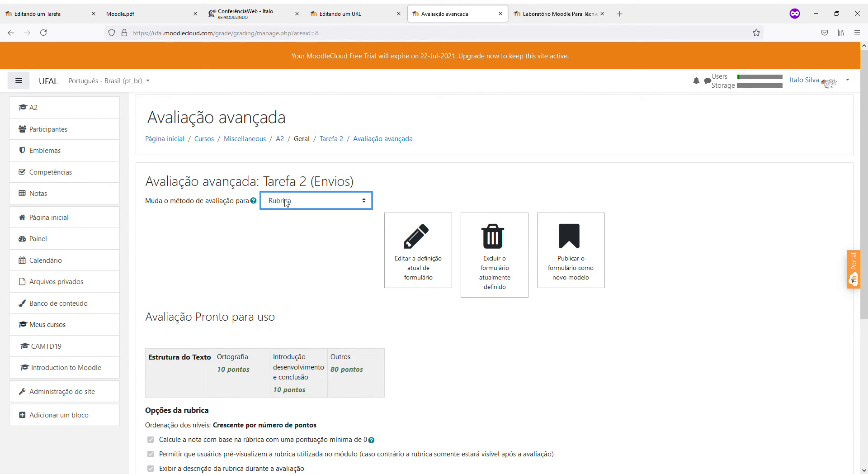
{"action": "left_click", "coordinate": [294, 205]}
{"action": "left_click", "coordinate": [288, 221]}
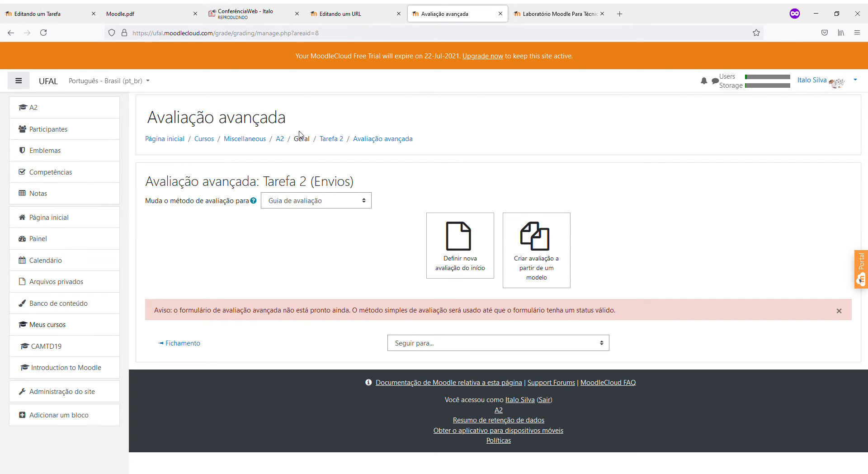
Start a new marking guide from scratch with student description 'Minimo 200 palavras' for the first criterion
{"action": "left_click", "coordinate": [438, 248]}
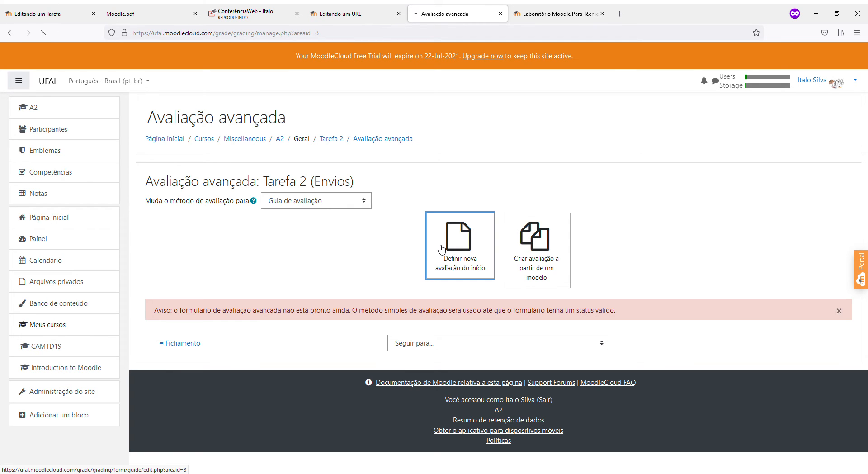
{"action": "scroll", "coordinate": [437, 251], "scroll_direction": "down", "scroll_amount": 3}
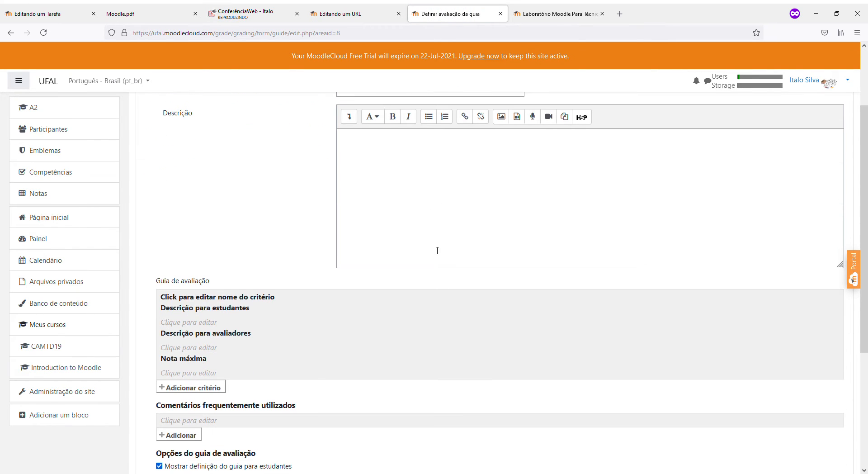
{"action": "scroll", "coordinate": [437, 250], "scroll_direction": "down", "scroll_amount": 1}
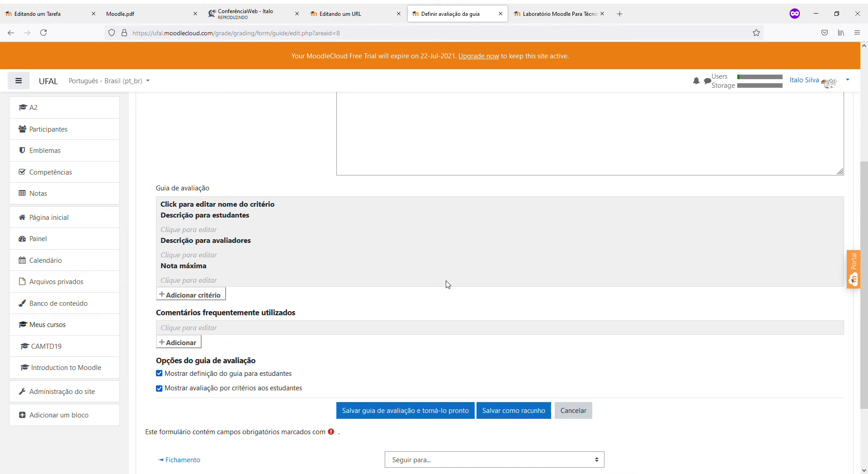
{"action": "left_click", "coordinate": [191, 230]}
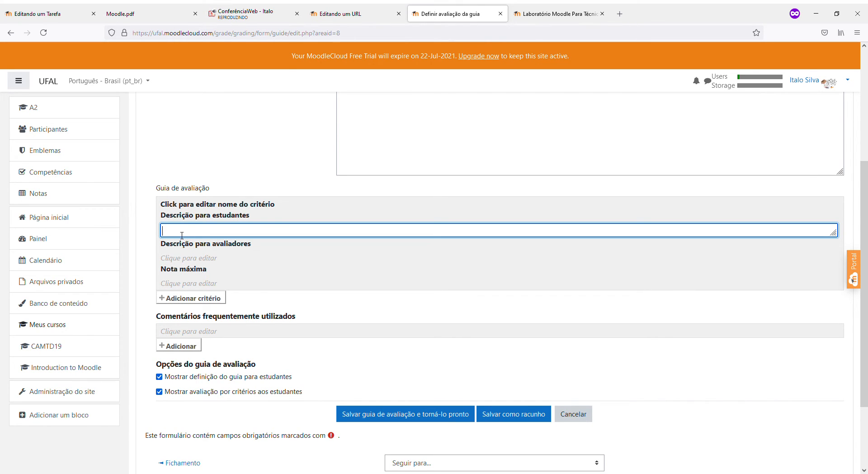
{"action": "left_click_drag", "start_coordinate": [834, 234], "coordinate": [836, 289]}
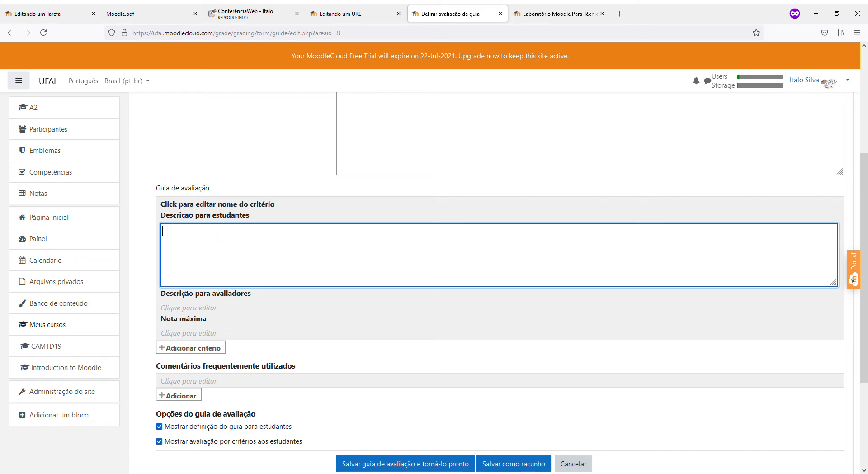
{"action": "left_click", "coordinate": [188, 308]}
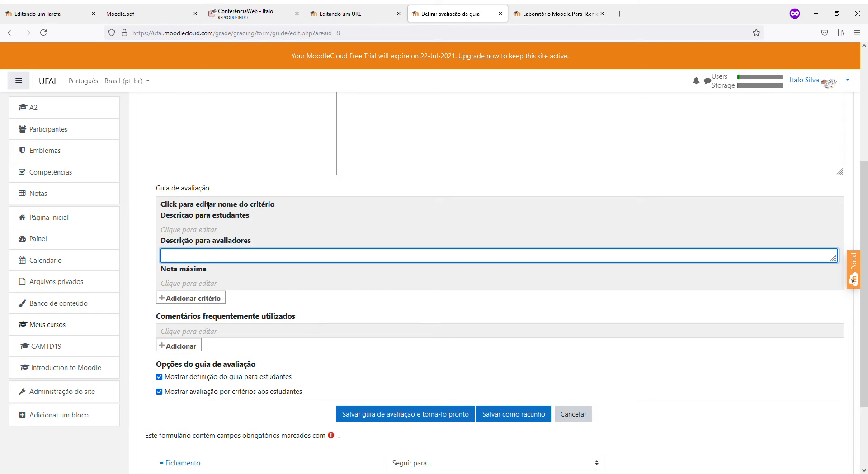
{"action": "left_click_drag", "start_coordinate": [209, 192], "coordinate": [151, 187]}
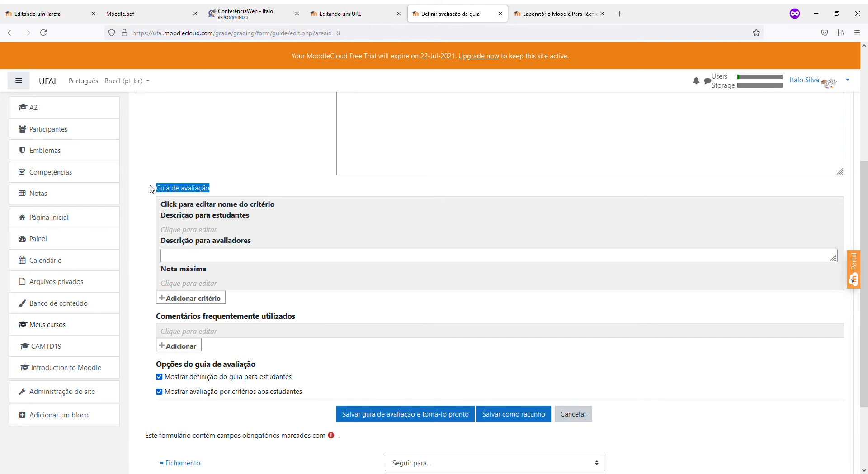
{"action": "left_click", "coordinate": [217, 195]}
{"action": "left_click_drag", "start_coordinate": [217, 193], "coordinate": [159, 191]}
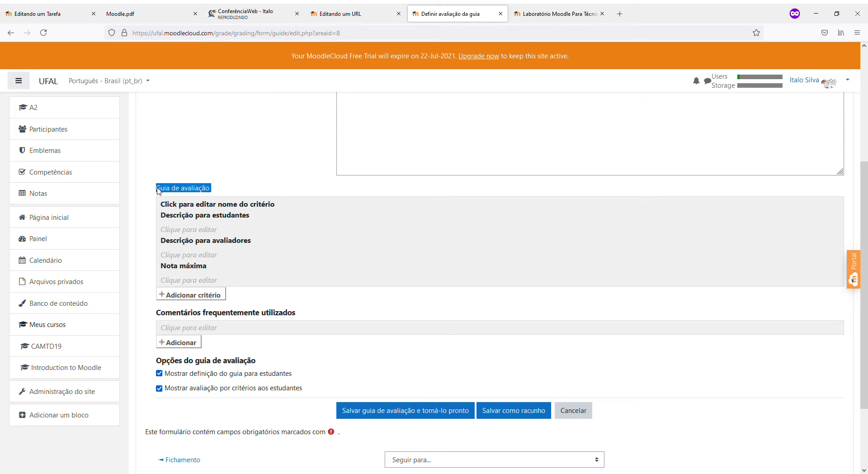
{"action": "left_click", "coordinate": [199, 230]}
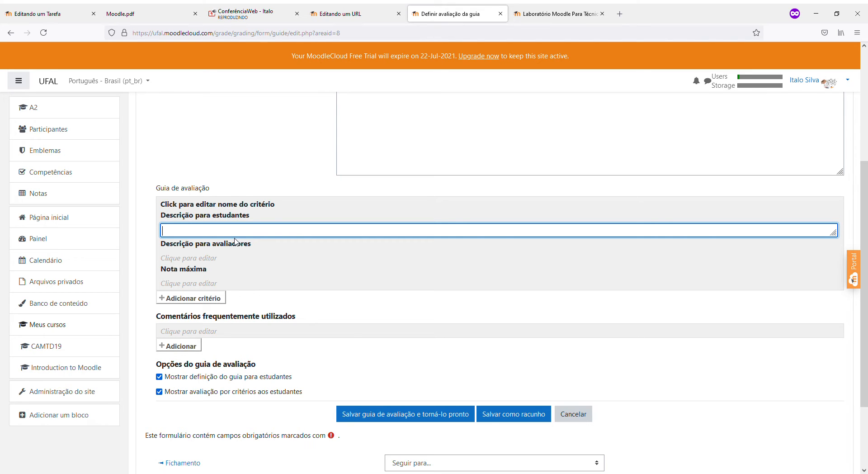
{"action": "type", "text": "Minimo 200 palavras"}
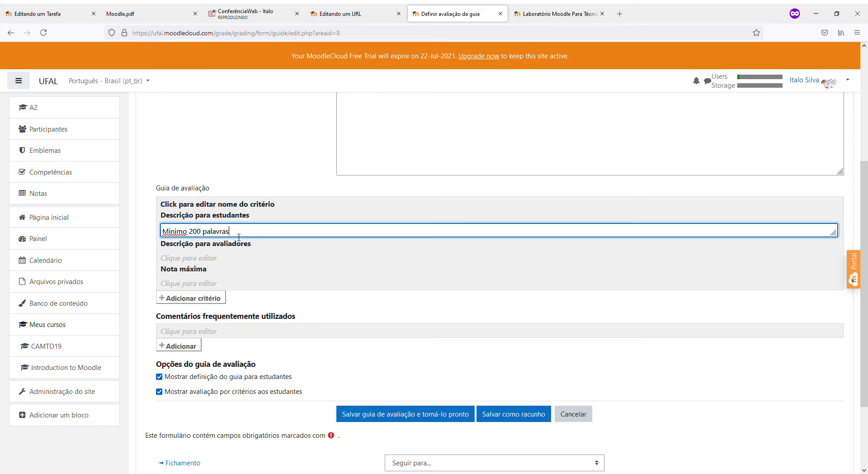
Write the grader description: '1. Minimo 200 palavras' and '2. Deve conter introdução, desenvolvimento e conclusão'
{"action": "left_click", "coordinate": [228, 257]}
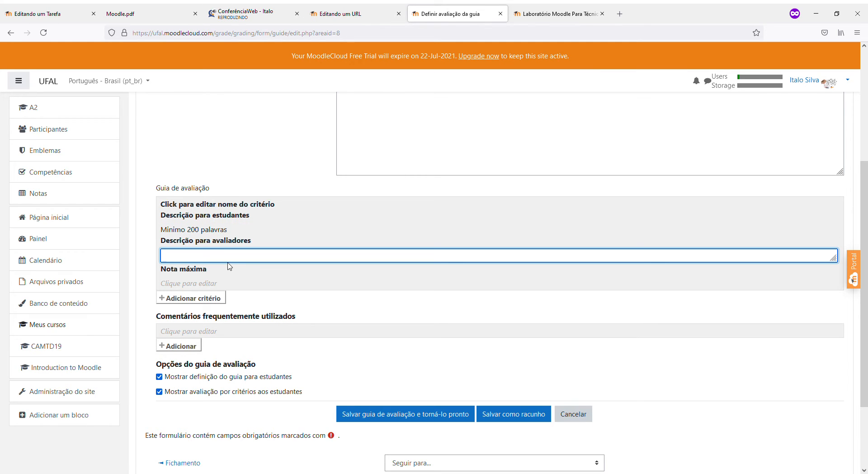
{"action": "type", "text": "1. Minimo 200 palavras"}
{"action": "key", "text": "Return"}
{"action": "type", "text": "2. Deve conter introdução, desenvolvimento e conclusão"}
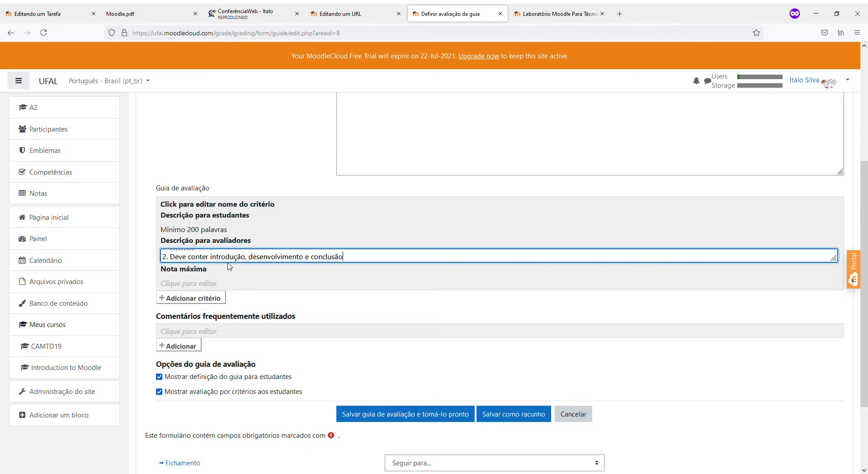
{"action": "key", "text": "Return"}
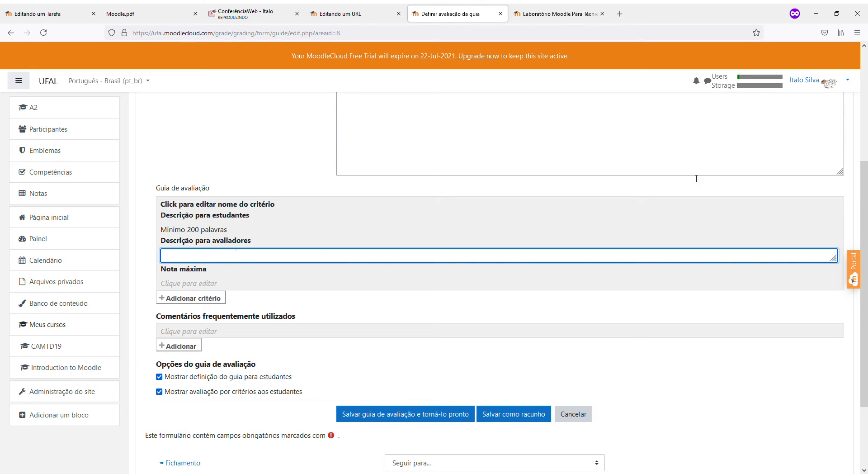
{"action": "left_click_drag", "start_coordinate": [837, 265], "coordinate": [832, 357]}
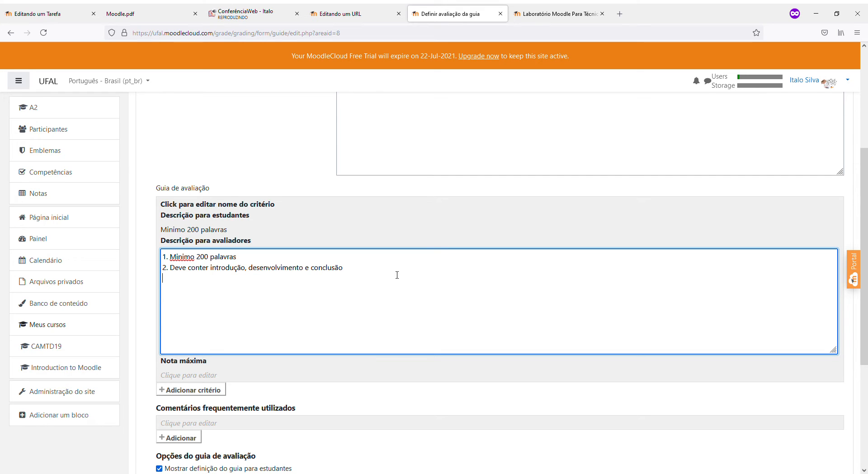
{"action": "left_click", "coordinate": [230, 235]}
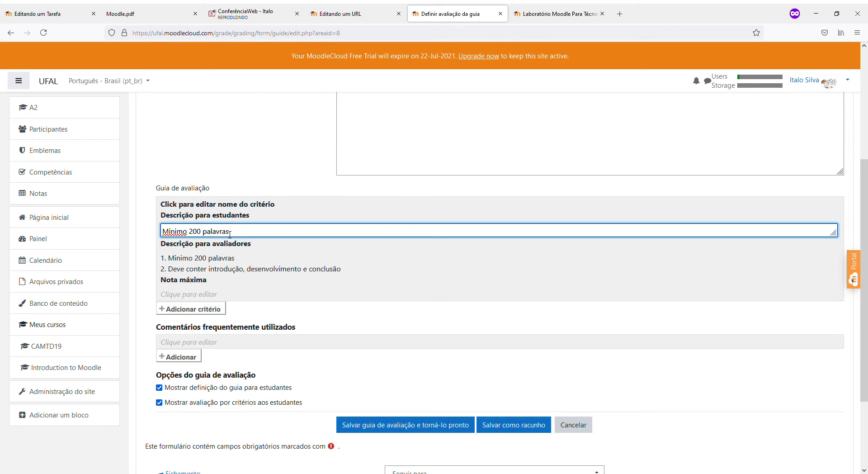
{"action": "key", "text": "Return"}
{"action": "key", "text": "BackSpace"}
{"action": "left_click_drag", "start_coordinate": [833, 240], "coordinate": [832, 288]}
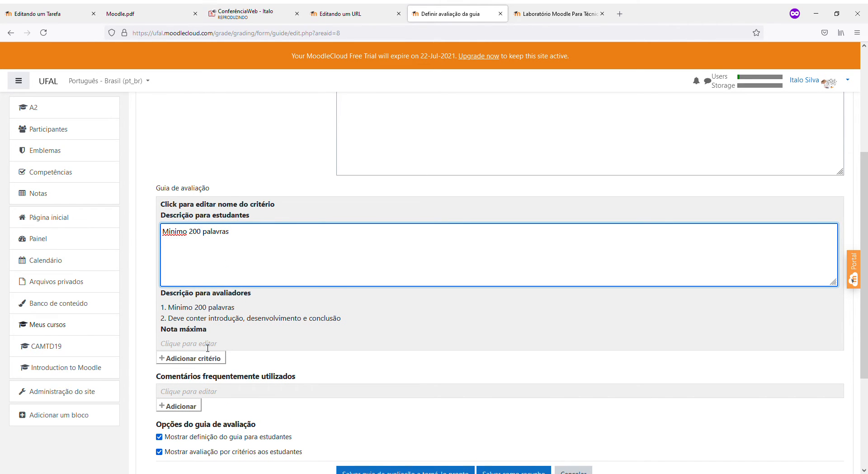
Give the first criterion a maximum score of 30, name it 'Estrutura', and add a second criterion
{"action": "left_click", "coordinate": [207, 344]}
{"action": "type", "text": "30"}
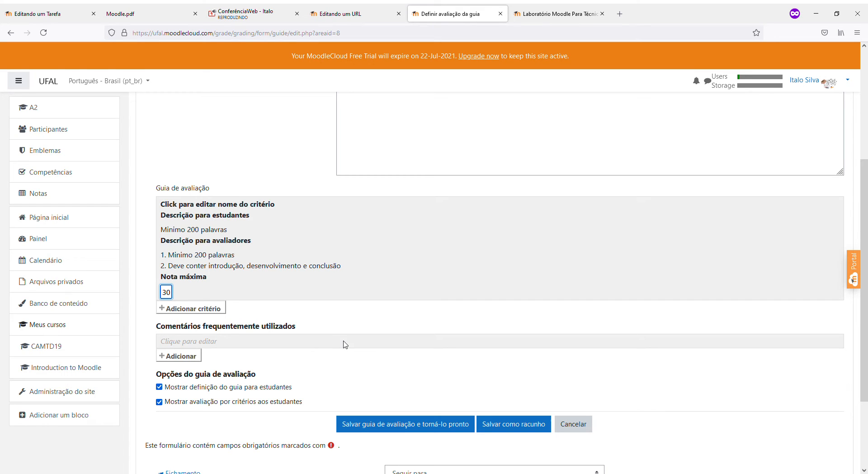
{"action": "left_click", "coordinate": [231, 208]}
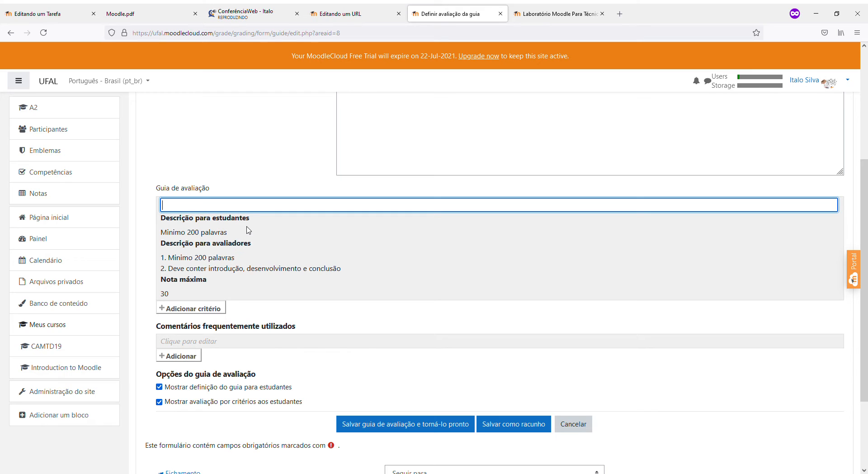
{"action": "type", "text": "Estrutura"}
{"action": "key", "text": "Return"}
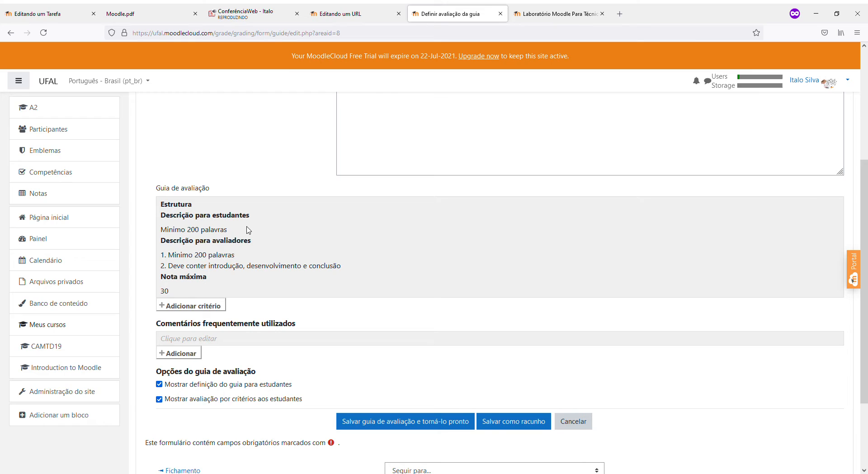
{"action": "left_click", "coordinate": [173, 307]}
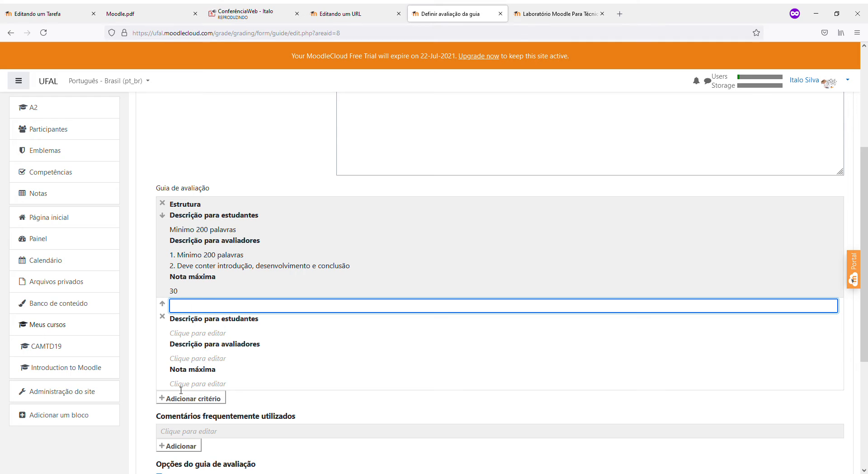
Name the second criterion 'Outros' with a maximum score of 70
{"action": "scroll", "coordinate": [184, 390], "scroll_direction": "down", "scroll_amount": 2}
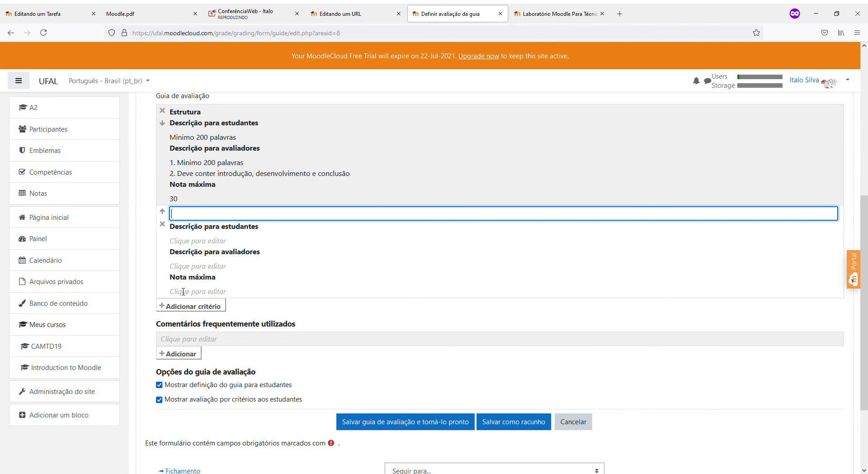
{"action": "scroll", "coordinate": [233, 324], "scroll_direction": "up", "scroll_amount": 3}
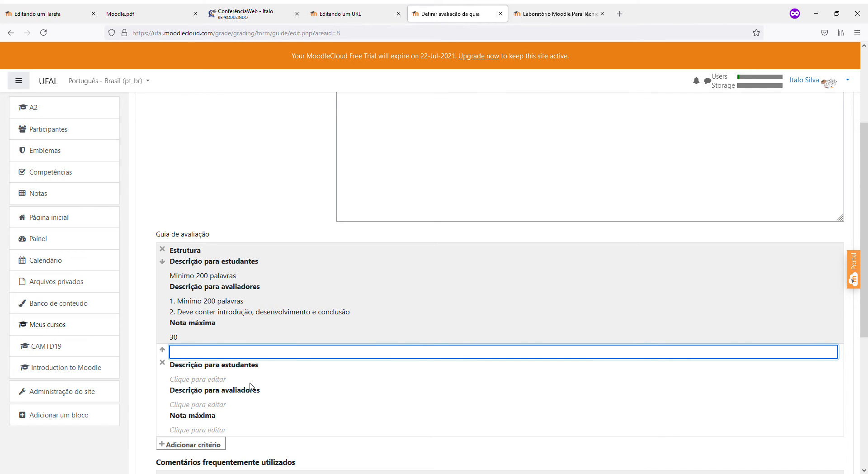
{"action": "type", "text": "Outros"}
{"action": "scroll", "coordinate": [248, 386], "scroll_direction": "down", "scroll_amount": 2}
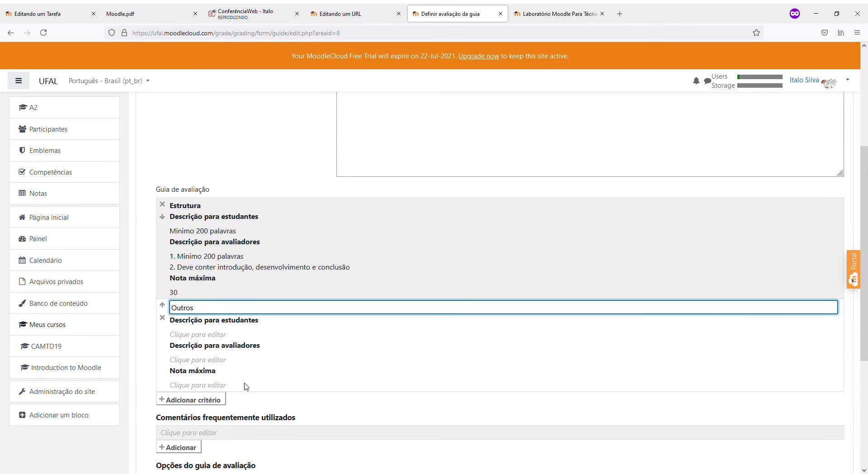
{"action": "left_click", "coordinate": [244, 340]}
{"action": "type", "text": "70"}
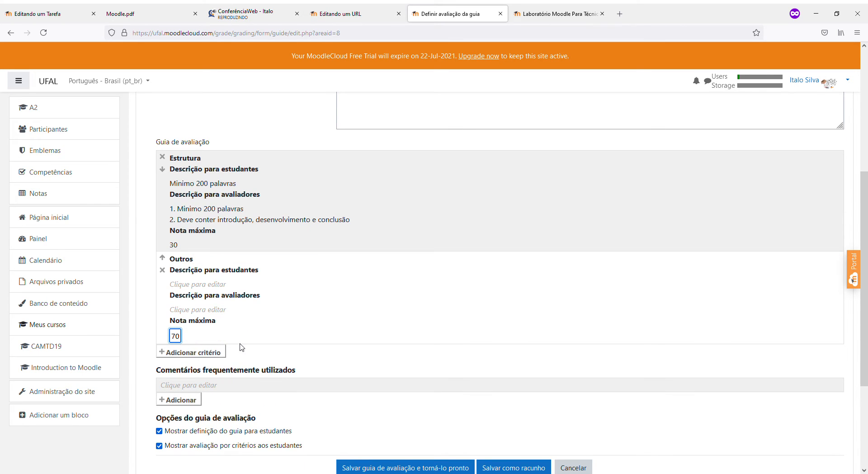
Try saving the guide as ready, which flags the missing guide name as required
{"action": "scroll", "coordinate": [379, 336], "scroll_direction": "down", "scroll_amount": 2}
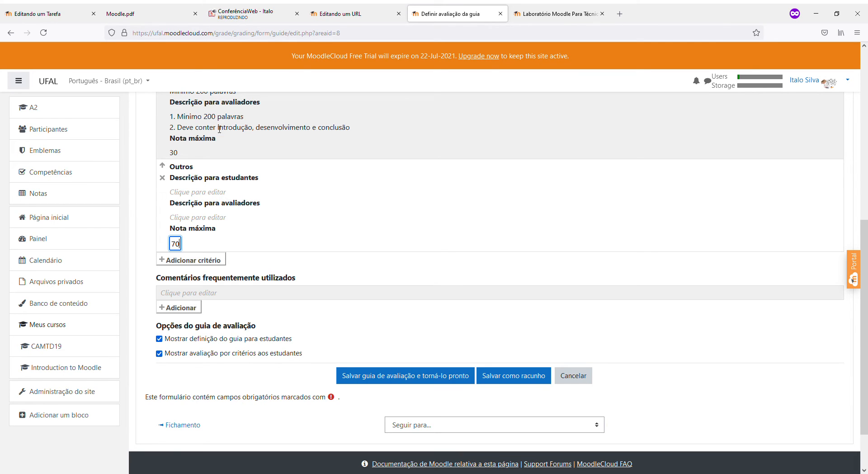
{"action": "left_click", "coordinate": [211, 191]}
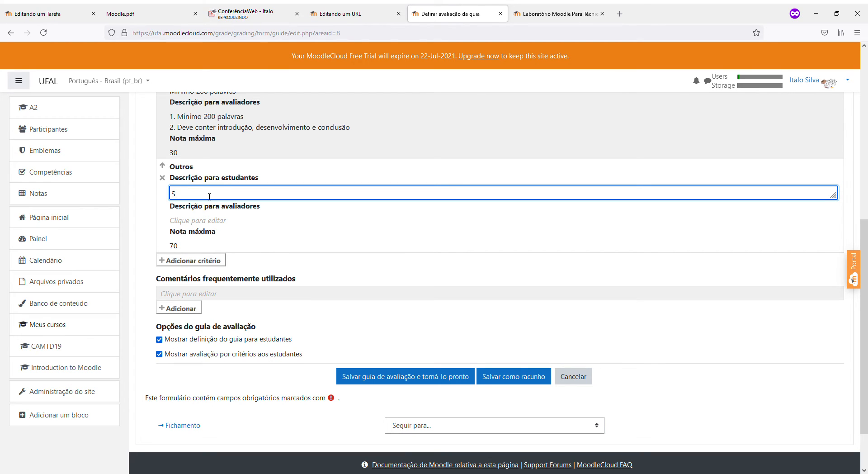
{"action": "left_click", "coordinate": [412, 384]}
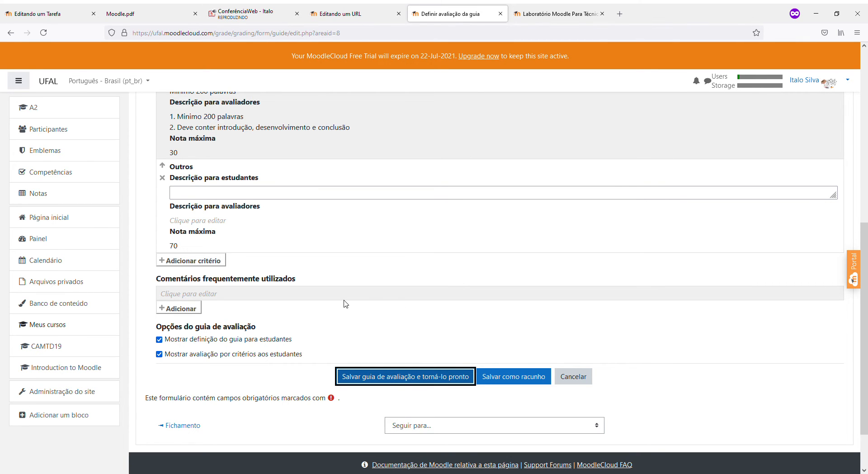
{"action": "scroll", "coordinate": [344, 350], "scroll_direction": "up", "scroll_amount": 5}
{"action": "scroll", "coordinate": [336, 348], "scroll_direction": "up", "scroll_amount": 2}
{"action": "left_click", "coordinate": [365, 186]}
Name the marking guide 'Guia avaliação' and save it as ready for use
{"action": "type", "text": "Guia vaali"}
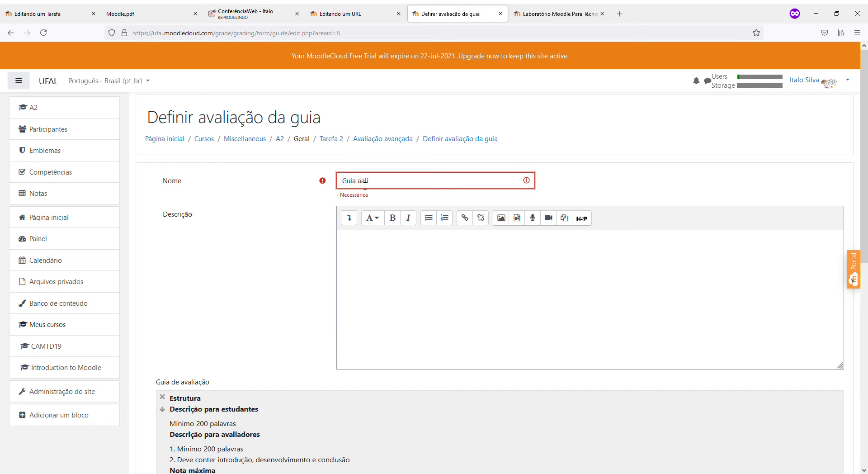
{"action": "key", "text": "BackSpace"}
{"action": "key", "text": "BackSpace"}
{"action": "key", "text": "BackSpace"}
{"action": "type", "text": "valiaçõ"}
{"action": "key", "text": "BackSpace"}
{"action": "type", "text": "ão"}
{"action": "scroll", "coordinate": [379, 205], "scroll_direction": "down", "scroll_amount": 15}
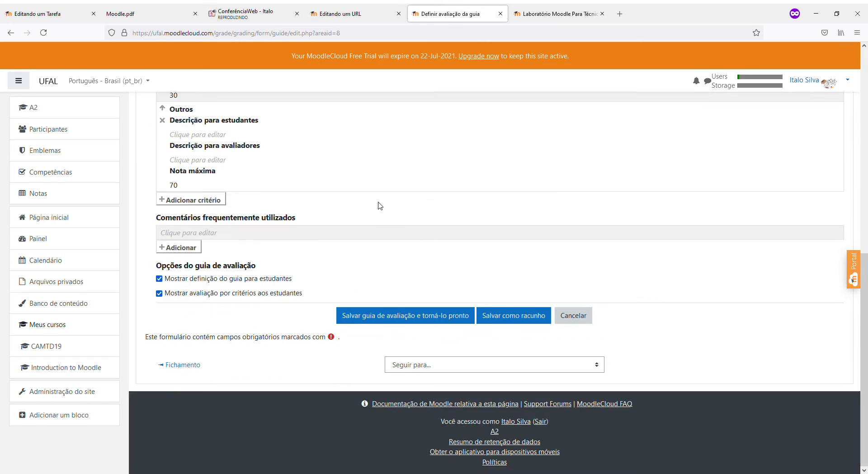
{"action": "left_click", "coordinate": [415, 309]}
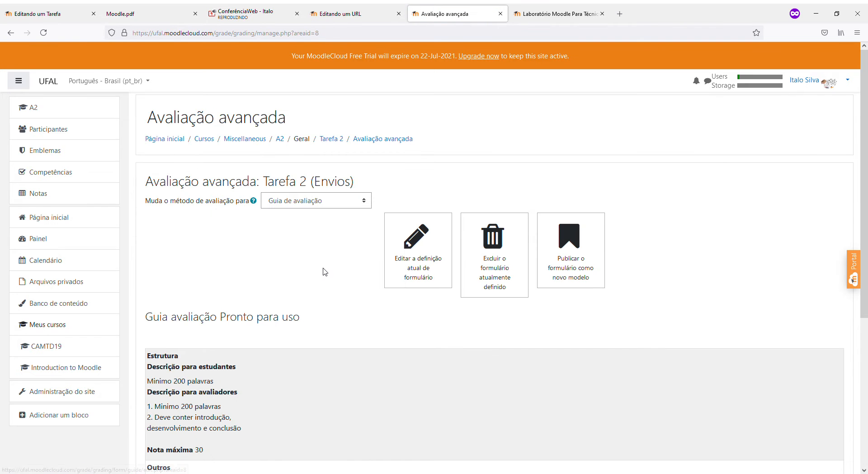
Review the saved Estrutura criterion's student and grader descriptions, then return to Tarefa 2
{"action": "scroll", "coordinate": [324, 267], "scroll_direction": "down", "scroll_amount": 4}
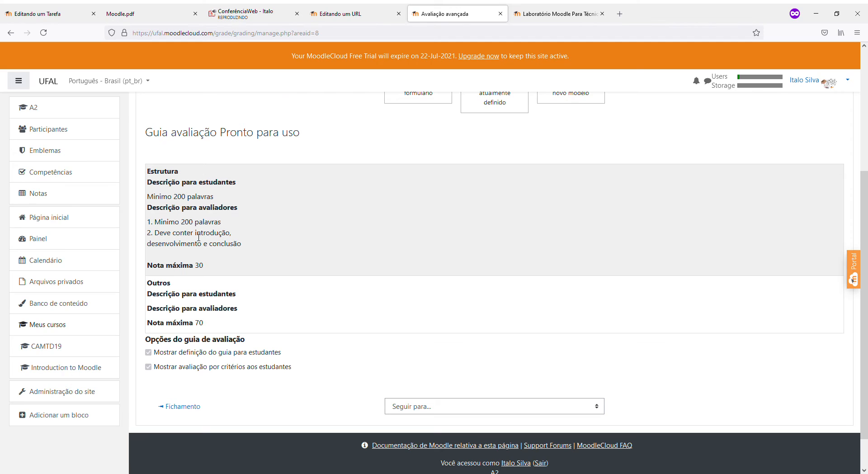
{"action": "left_click_drag", "start_coordinate": [244, 246], "coordinate": [146, 223]}
{"action": "left_click_drag", "start_coordinate": [214, 197], "coordinate": [146, 199]}
{"action": "left_click_drag", "start_coordinate": [232, 197], "coordinate": [145, 175]}
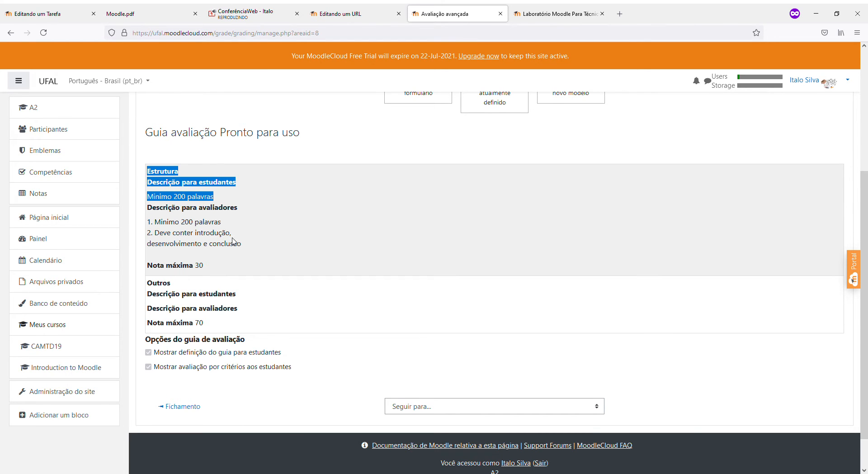
{"action": "left_click_drag", "start_coordinate": [242, 246], "coordinate": [147, 213]}
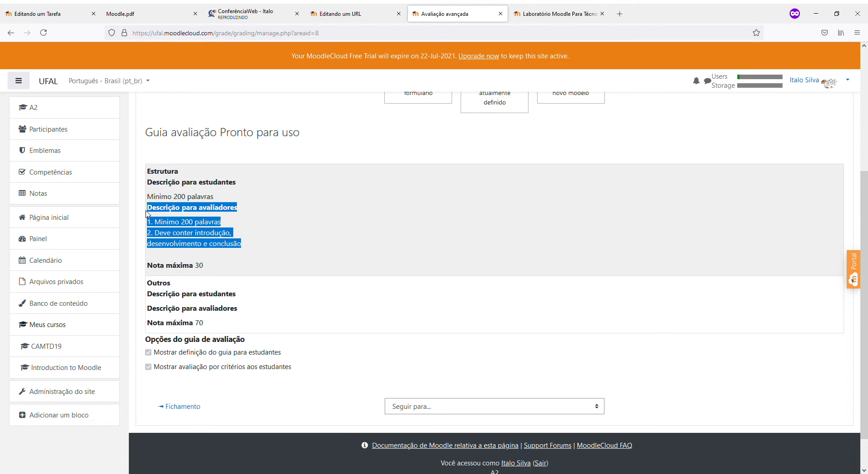
{"action": "scroll", "coordinate": [662, 284], "scroll_direction": "up", "scroll_amount": 4}
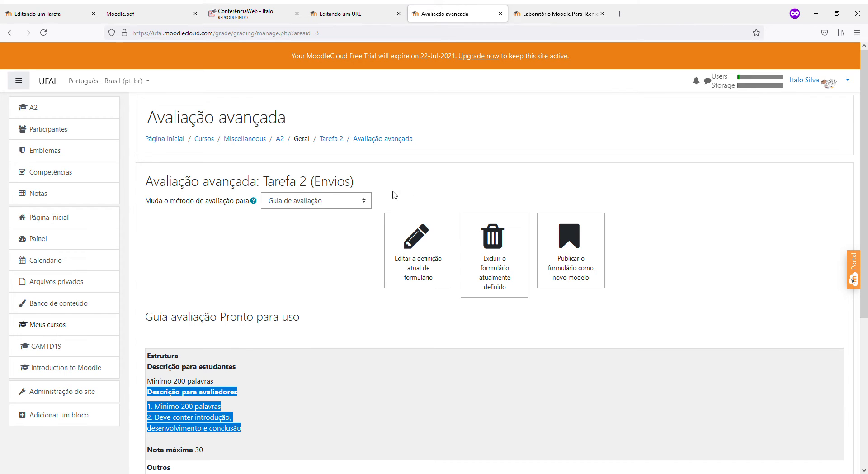
{"action": "left_click", "coordinate": [330, 140]}
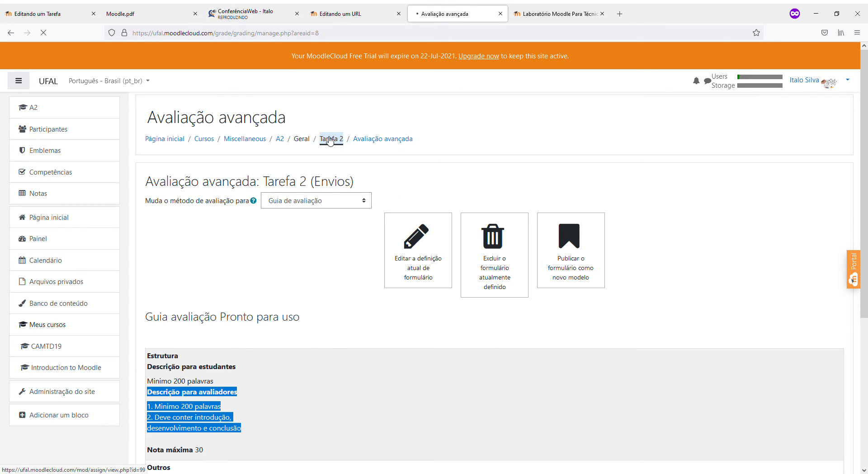
Confirm in Tarefa 2's grade settings that the method is Guia de avaliação, then cancel unchanged
{"action": "scroll", "coordinate": [716, 225], "scroll_direction": "down", "scroll_amount": 2}
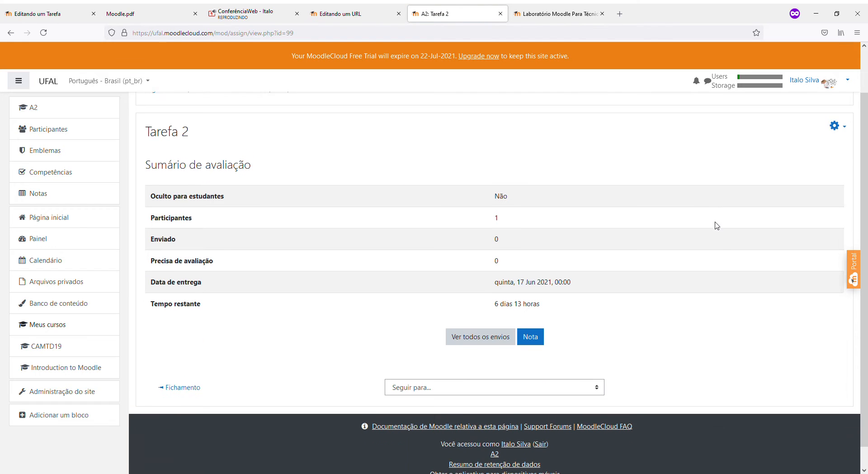
{"action": "scroll", "coordinate": [719, 188], "scroll_direction": "up", "scroll_amount": 3}
{"action": "left_click", "coordinate": [835, 176]}
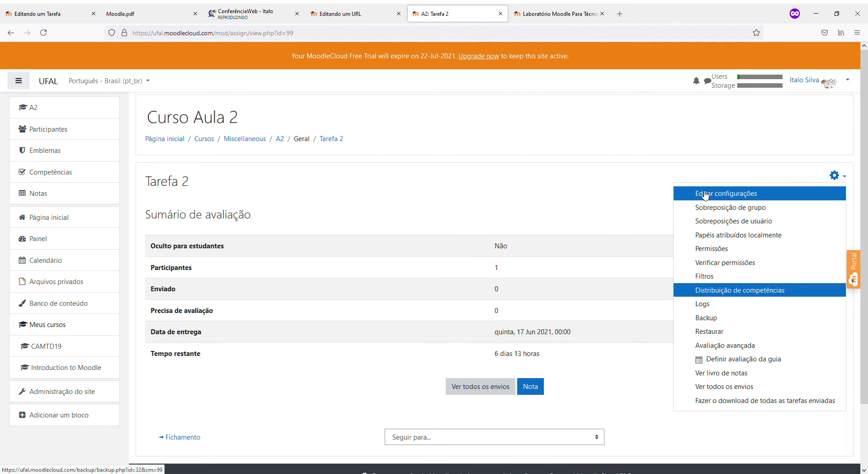
{"action": "left_click", "coordinate": [841, 176]}
{"action": "left_click", "coordinate": [835, 175]}
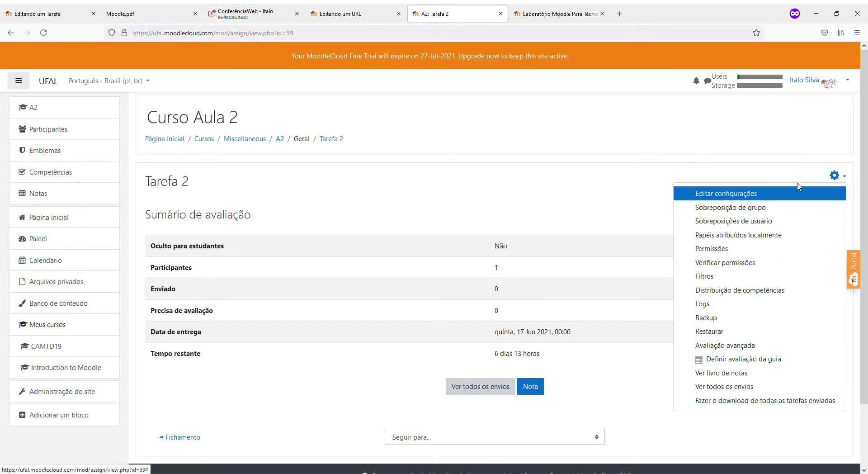
{"action": "left_click", "coordinate": [755, 194]}
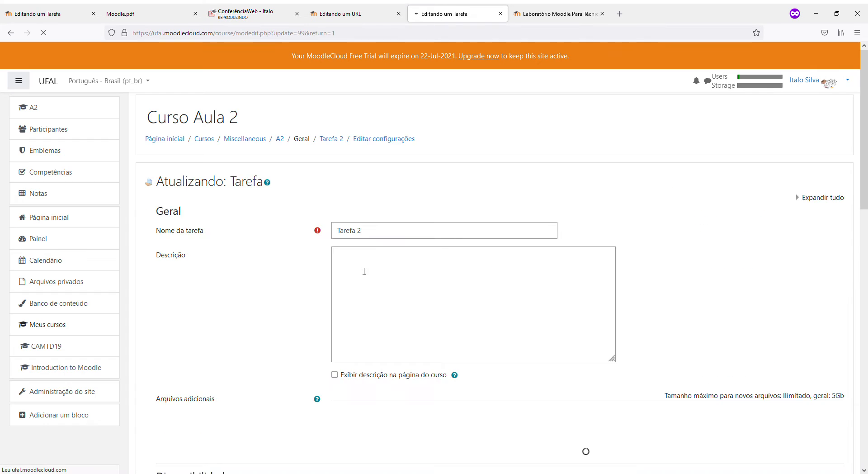
{"action": "scroll", "coordinate": [361, 270], "scroll_direction": "down", "scroll_amount": 7}
{"action": "scroll", "coordinate": [362, 270], "scroll_direction": "down", "scroll_amount": 6}
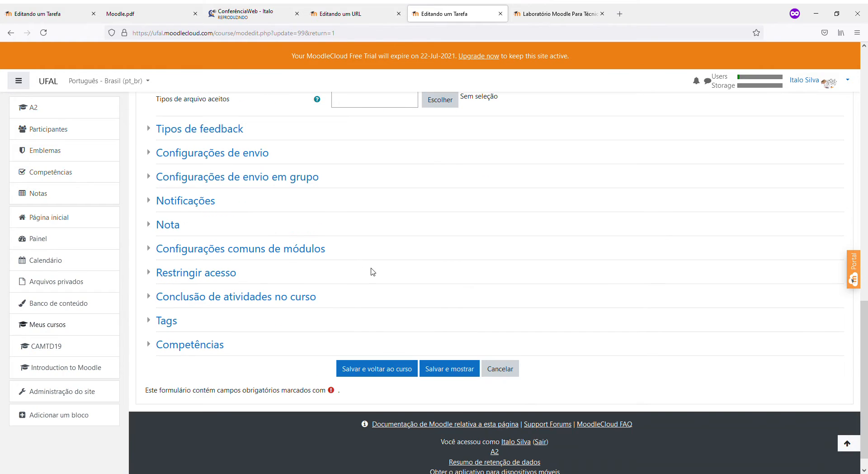
{"action": "left_click", "coordinate": [168, 224]}
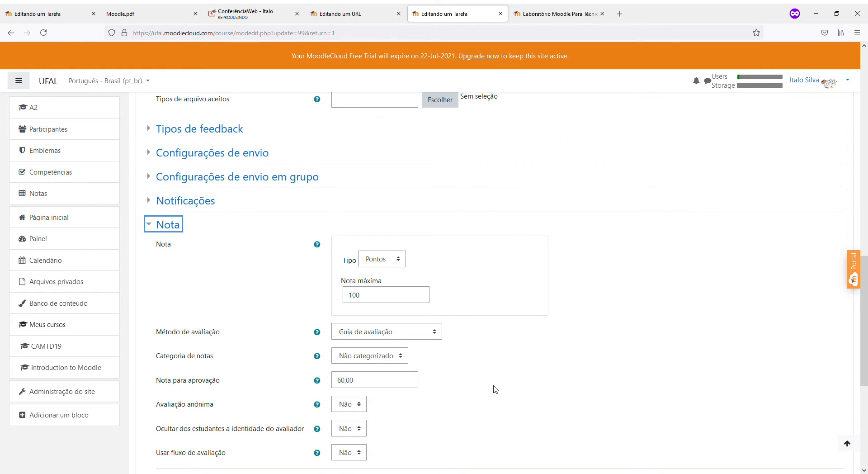
{"action": "left_click", "coordinate": [364, 334]}
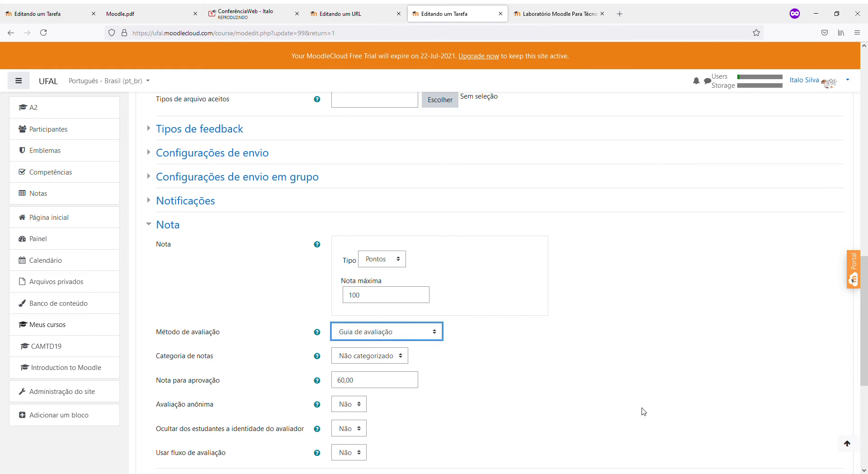
{"action": "scroll", "coordinate": [604, 407], "scroll_direction": "down", "scroll_amount": 5}
{"action": "left_click", "coordinate": [492, 352]}
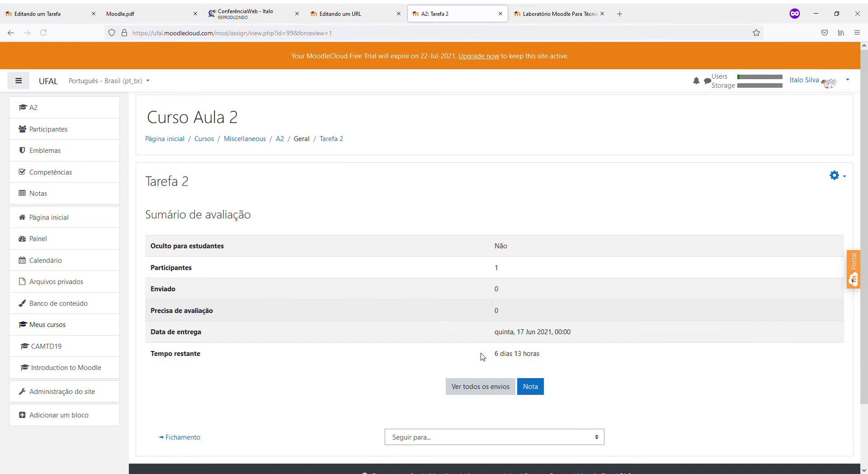
Open the marking guide editor and review criteria Estrutura (max 30) and Outros (max 70)
{"action": "left_click", "coordinate": [835, 177]}
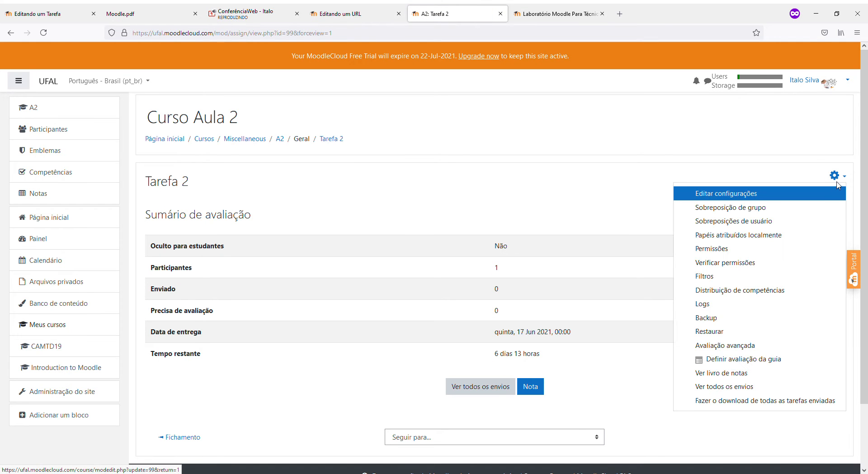
{"action": "left_click", "coordinate": [729, 360]}
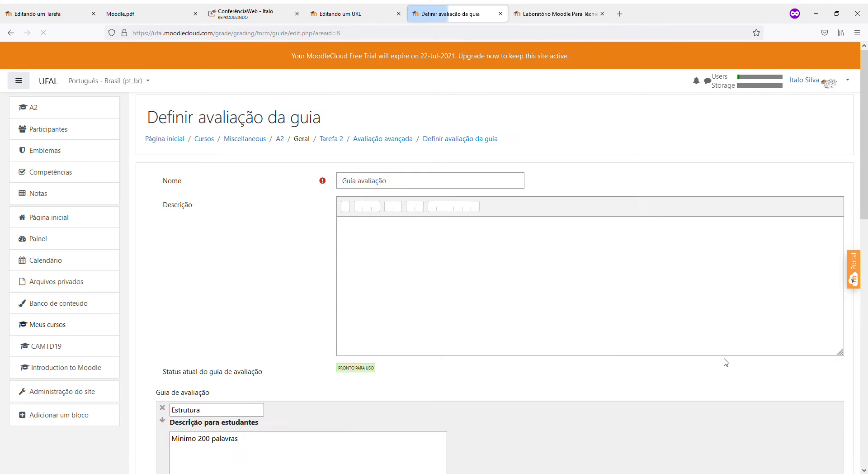
{"action": "scroll", "coordinate": [582, 293], "scroll_direction": "down", "scroll_amount": 6}
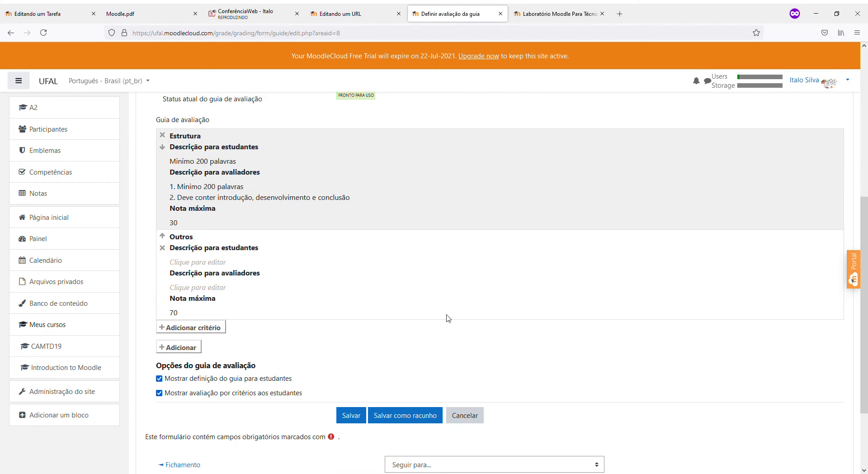
{"action": "scroll", "coordinate": [244, 260], "scroll_direction": "up", "scroll_amount": 3}
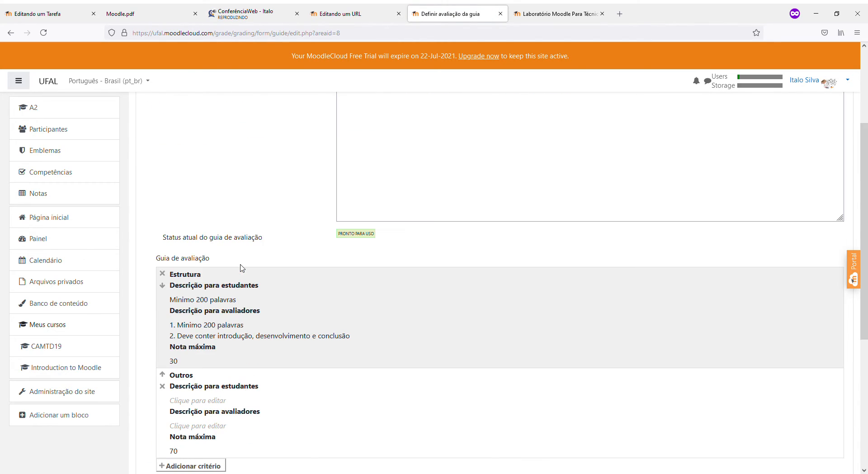
{"action": "scroll", "coordinate": [308, 337], "scroll_direction": "up", "scroll_amount": 3}
{"action": "scroll", "coordinate": [329, 275], "scroll_direction": "down", "scroll_amount": 8}
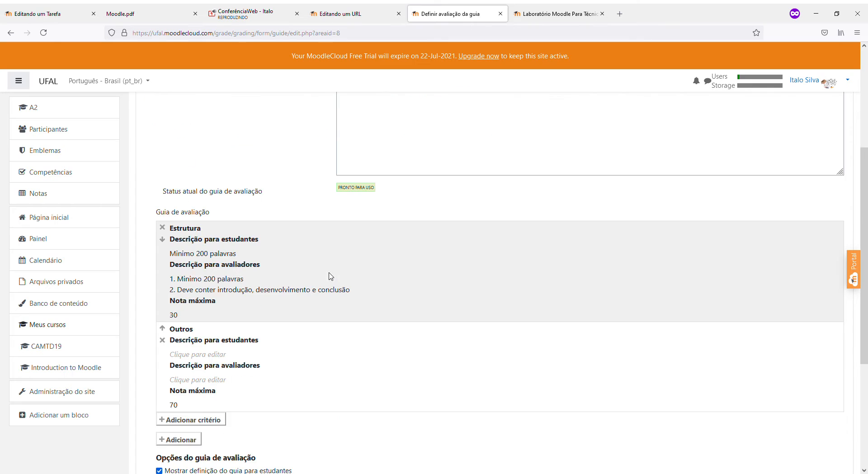
{"action": "scroll", "coordinate": [329, 275], "scroll_direction": "up", "scroll_amount": 4}
{"action": "scroll", "coordinate": [329, 276], "scroll_direction": "down", "scroll_amount": 4}
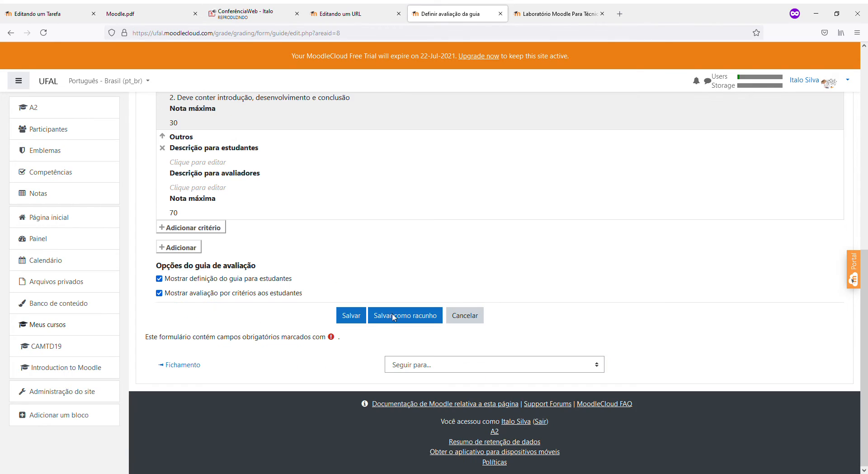
{"action": "scroll", "coordinate": [386, 301], "scroll_direction": "up", "scroll_amount": 4}
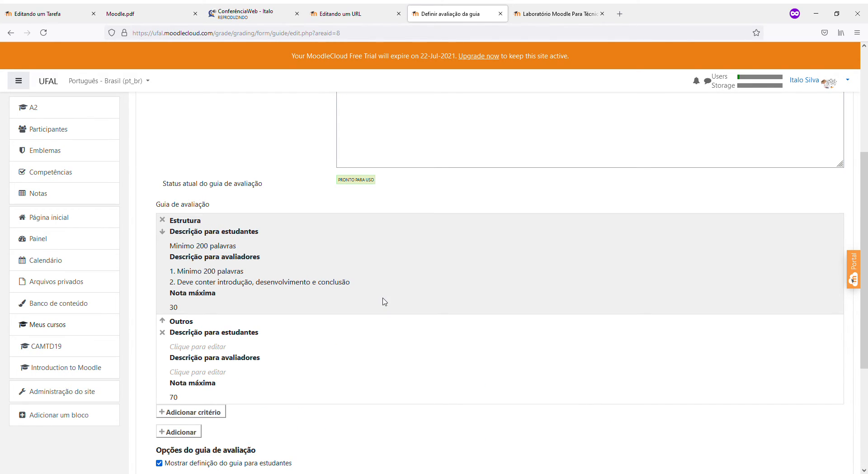
{"action": "scroll", "coordinate": [449, 277], "scroll_direction": "up", "scroll_amount": 3}
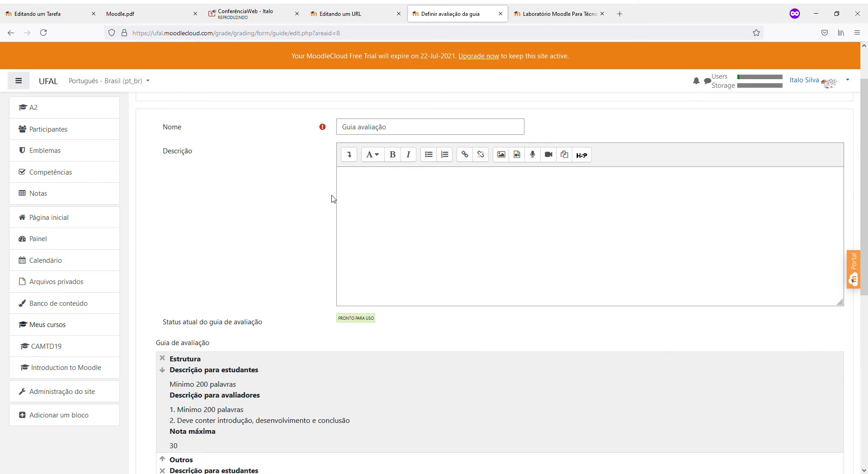
{"action": "left_click", "coordinate": [409, 207]}
{"action": "scroll", "coordinate": [408, 207], "scroll_direction": "up", "scroll_amount": 1}
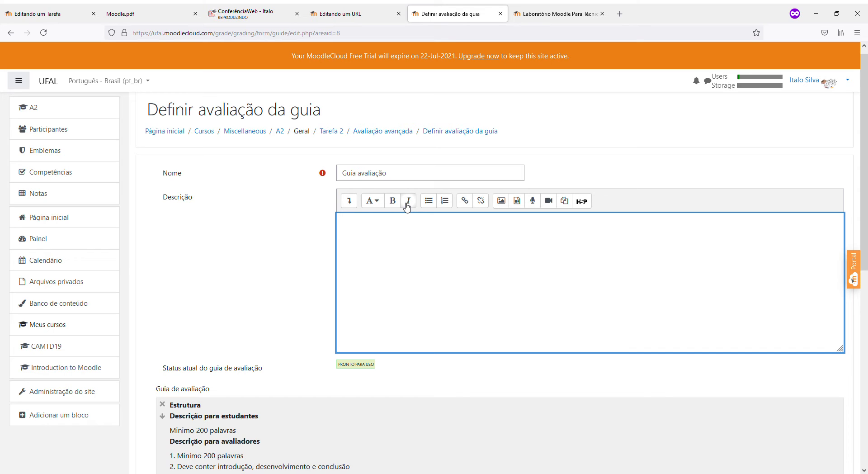
{"action": "scroll", "coordinate": [324, 242], "scroll_direction": "down", "scroll_amount": 3}
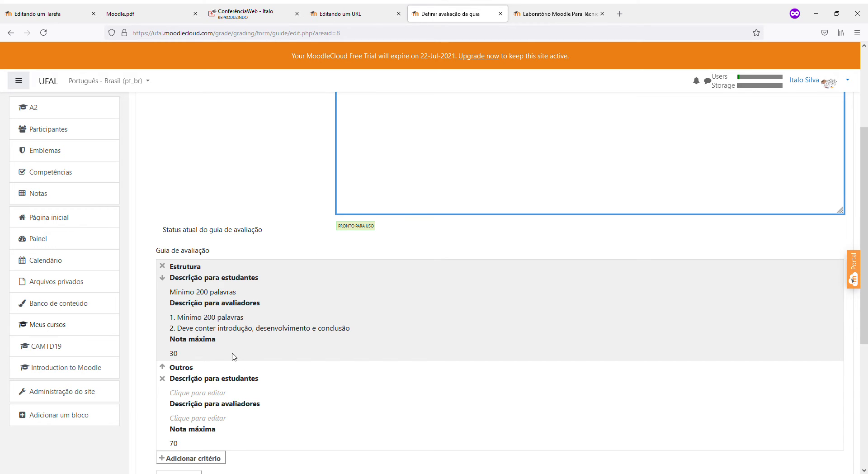
{"action": "scroll", "coordinate": [234, 357], "scroll_direction": "down", "scroll_amount": 1}
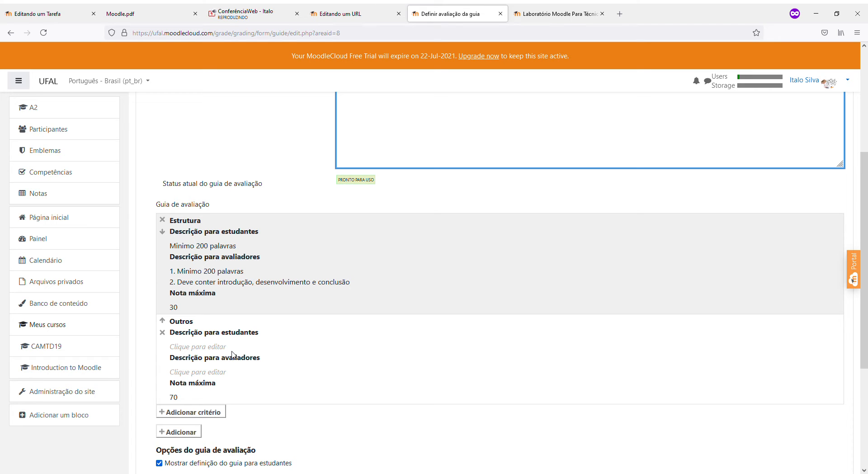
{"action": "scroll", "coordinate": [232, 355], "scroll_direction": "up", "scroll_amount": 3}
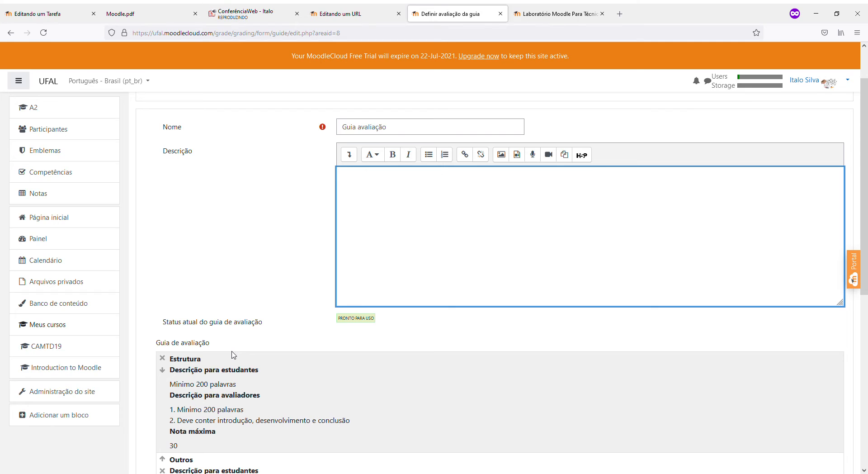
{"action": "scroll", "coordinate": [232, 355], "scroll_direction": "up", "scroll_amount": 1}
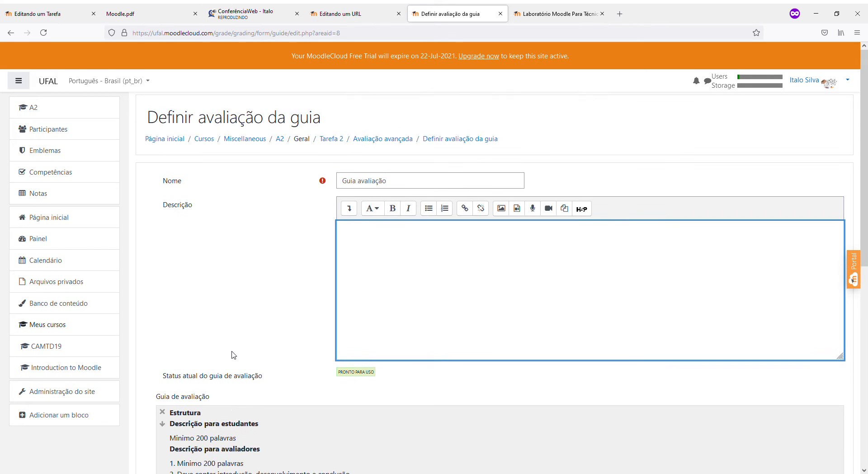
{"action": "left_click", "coordinate": [827, 86]}
Close the account menu, return to the A2 course and open Tarefa 2
{"action": "left_click", "coordinate": [827, 86]}
{"action": "left_click", "coordinate": [280, 138]}
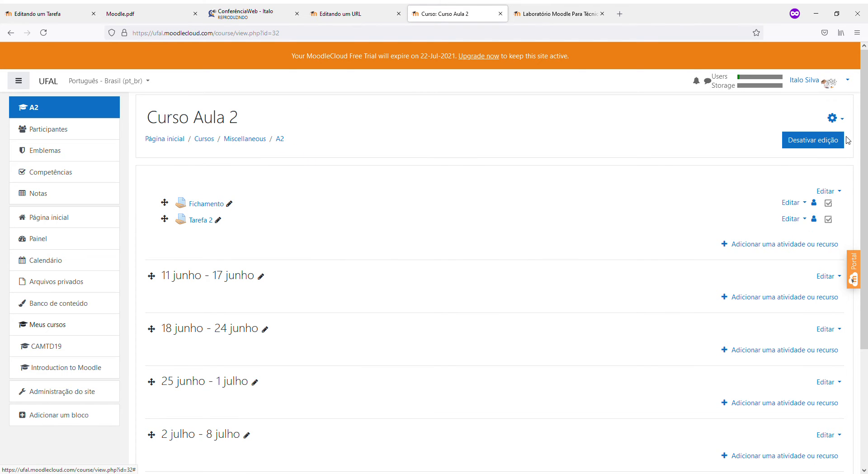
{"action": "left_click", "coordinate": [200, 225]}
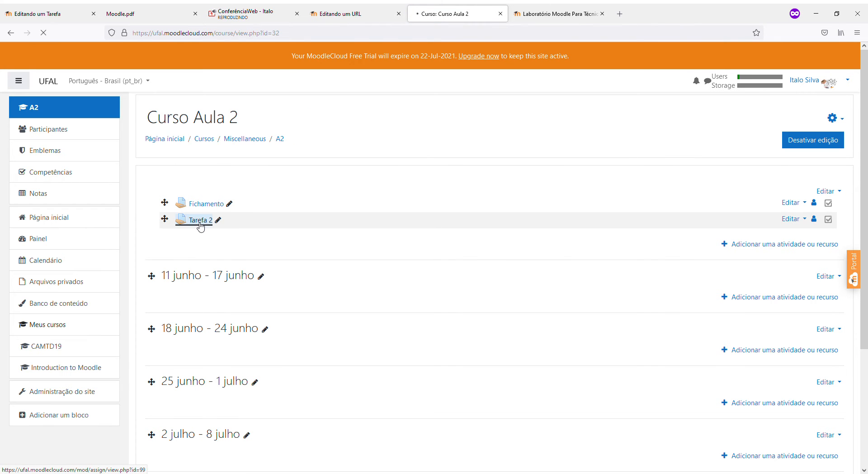
Check Tarefa 2's grade settings (Guia de avaliação, pass grade 60,00), then go back to the assignment page
{"action": "left_click", "coordinate": [838, 181]}
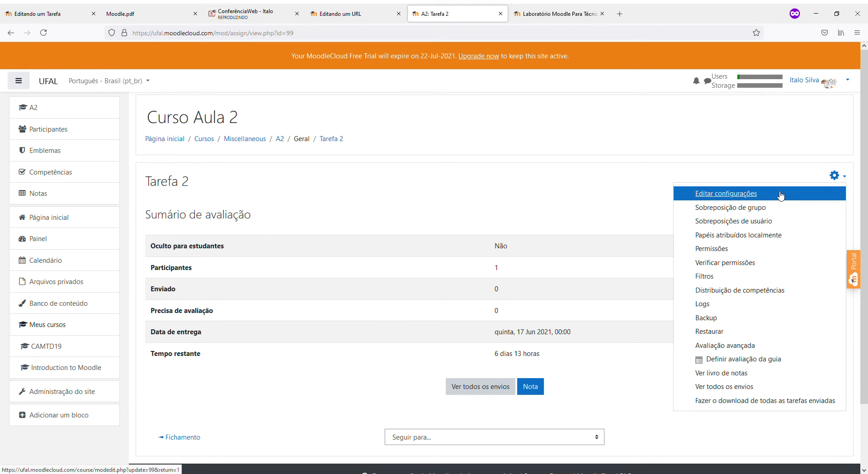
{"action": "left_click", "coordinate": [776, 194]}
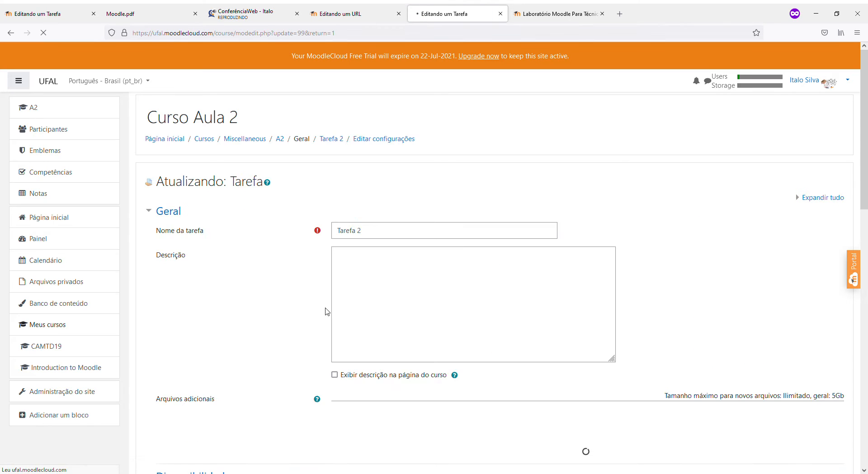
{"action": "scroll", "coordinate": [319, 310], "scroll_direction": "down", "scroll_amount": 10}
{"action": "scroll", "coordinate": [315, 310], "scroll_direction": "down", "scroll_amount": 3}
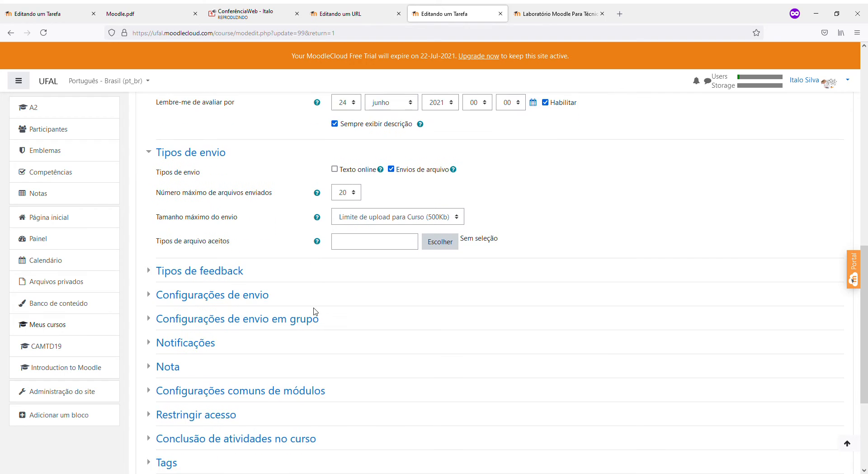
{"action": "left_click", "coordinate": [169, 321]}
{"action": "scroll", "coordinate": [339, 353], "scroll_direction": "down", "scroll_amount": 2}
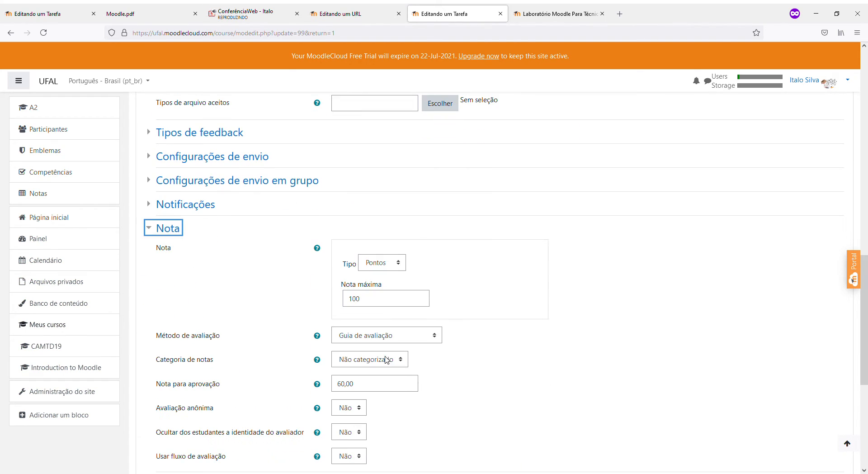
{"action": "left_click", "coordinate": [385, 343]}
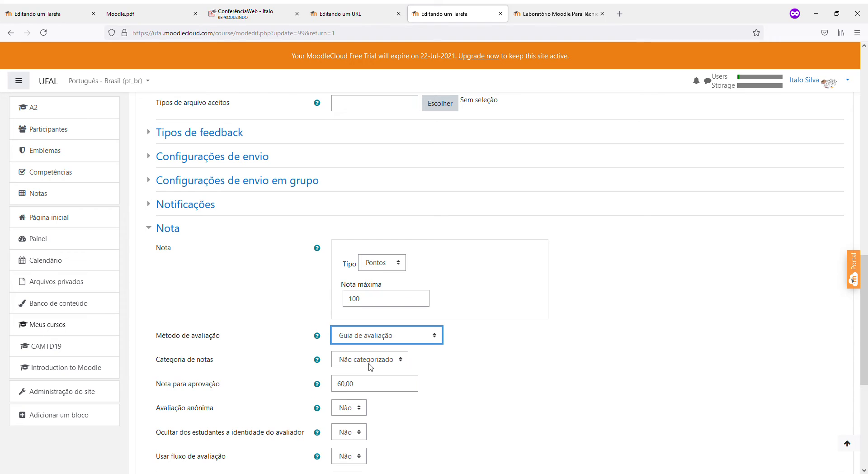
{"action": "scroll", "coordinate": [717, 258], "scroll_direction": "up", "scroll_amount": 7}
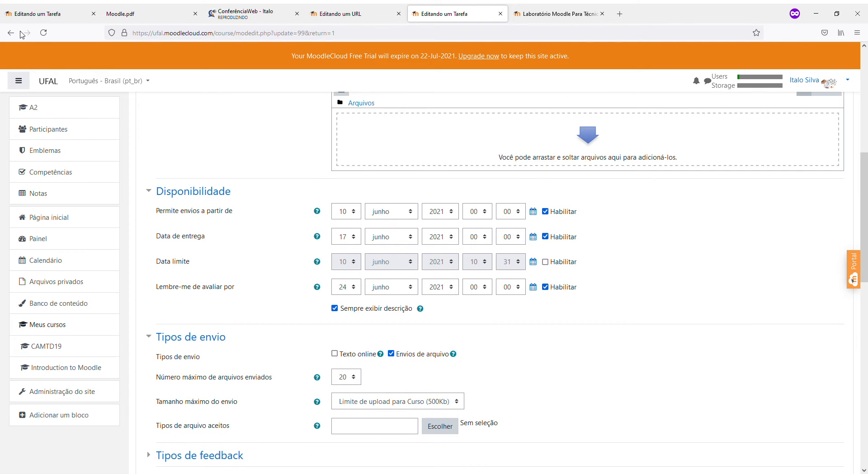
{"action": "left_click", "coordinate": [17, 34]}
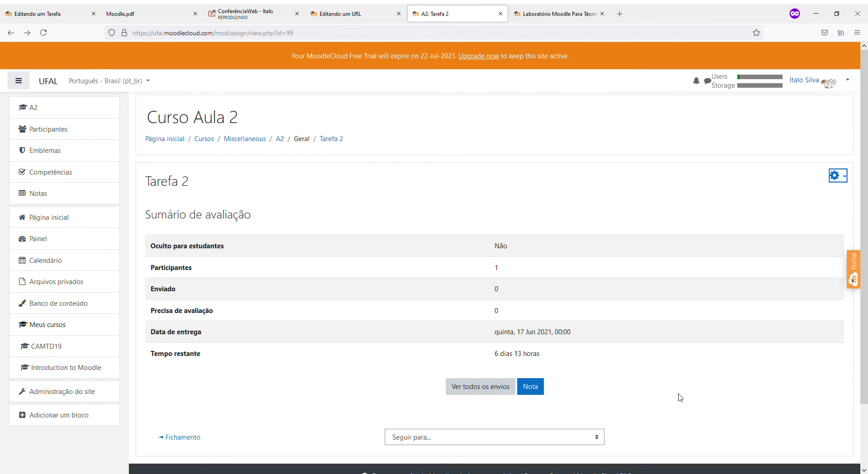
Review the marking guide criteria Estrutura (max 30) and Outros (max 70) and save the guide
{"action": "left_click", "coordinate": [836, 176]}
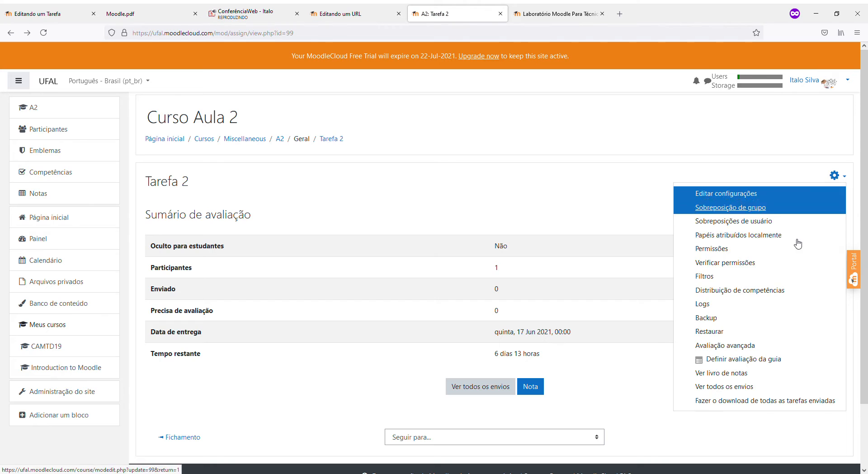
{"action": "left_click", "coordinate": [732, 360]}
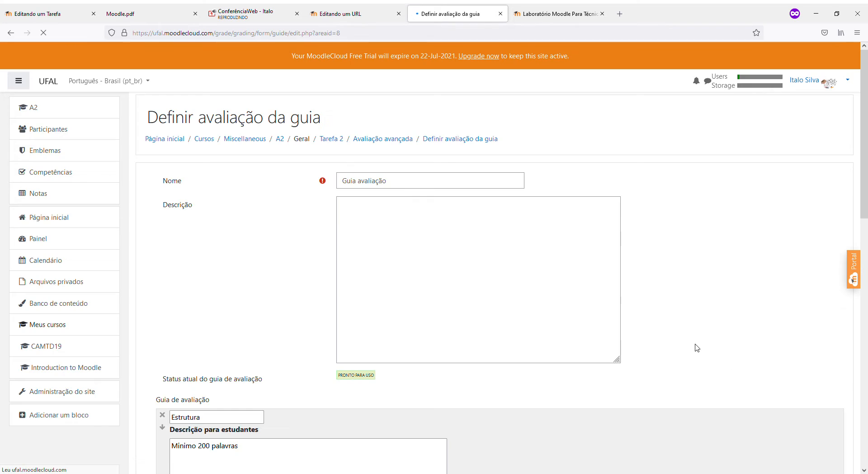
{"action": "scroll", "coordinate": [613, 333], "scroll_direction": "down", "scroll_amount": 6}
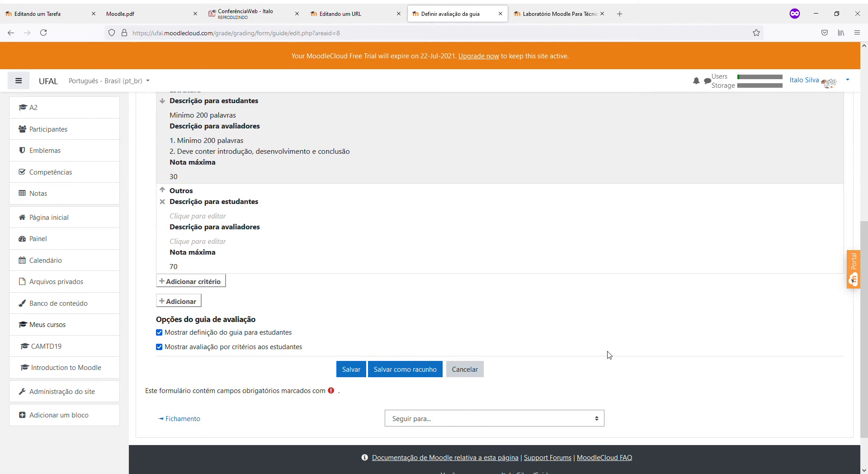
{"action": "scroll", "coordinate": [361, 334], "scroll_direction": "up", "scroll_amount": 3}
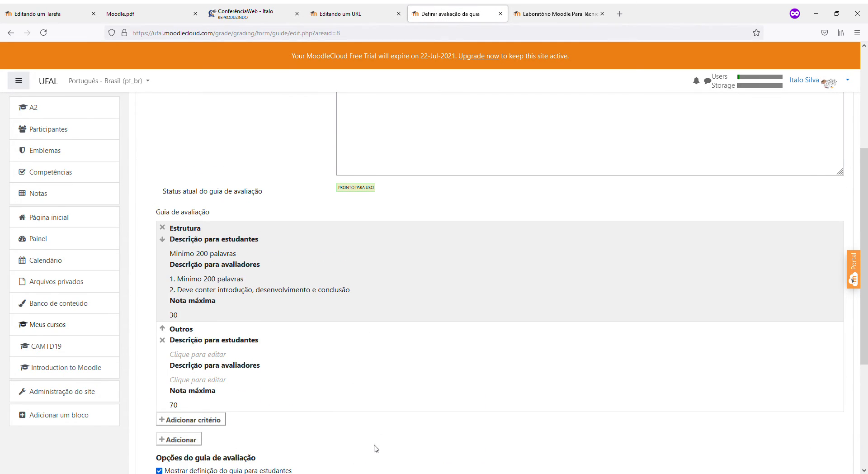
{"action": "scroll", "coordinate": [375, 368], "scroll_direction": "down", "scroll_amount": 1}
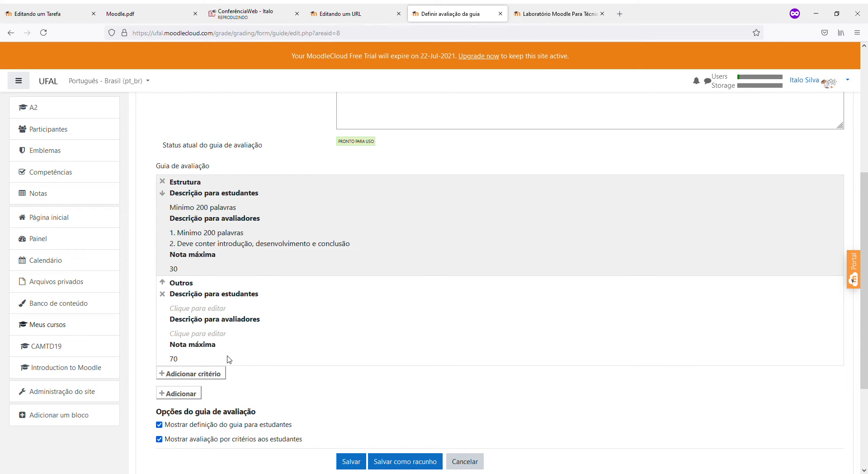
{"action": "left_click", "coordinate": [182, 363]}
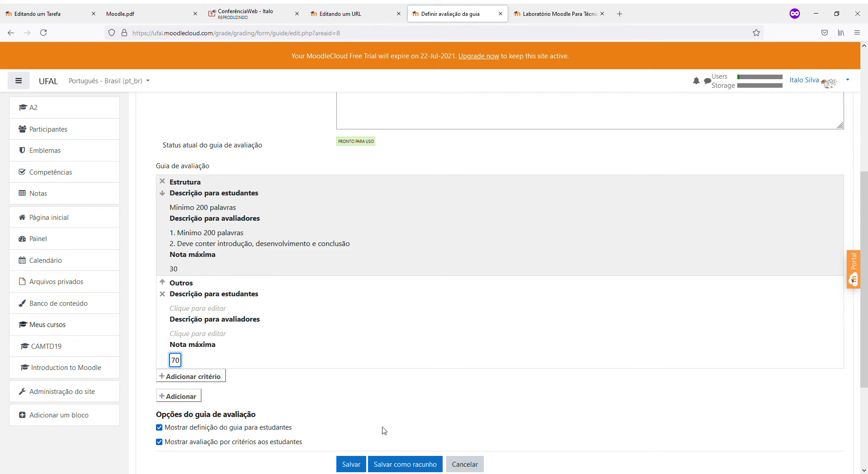
{"action": "left_click", "coordinate": [357, 464]}
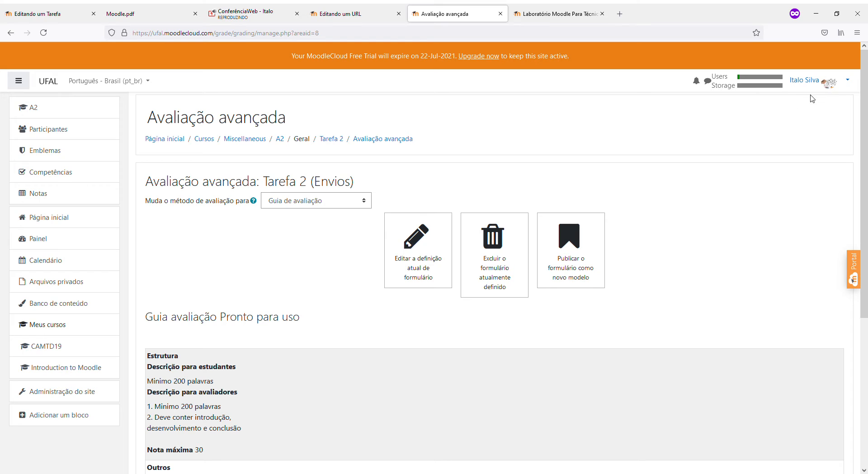
Log out of the teacher account and sign in with the student's username and password
{"action": "left_click", "coordinate": [833, 90]}
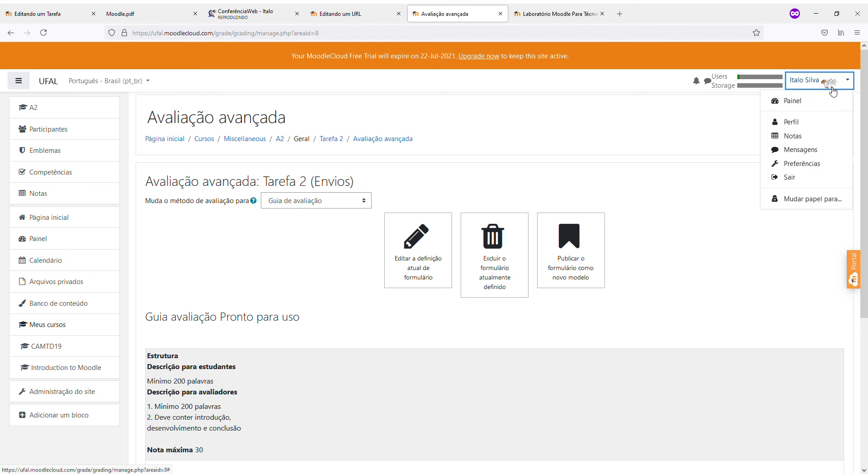
{"action": "left_click", "coordinate": [788, 179]}
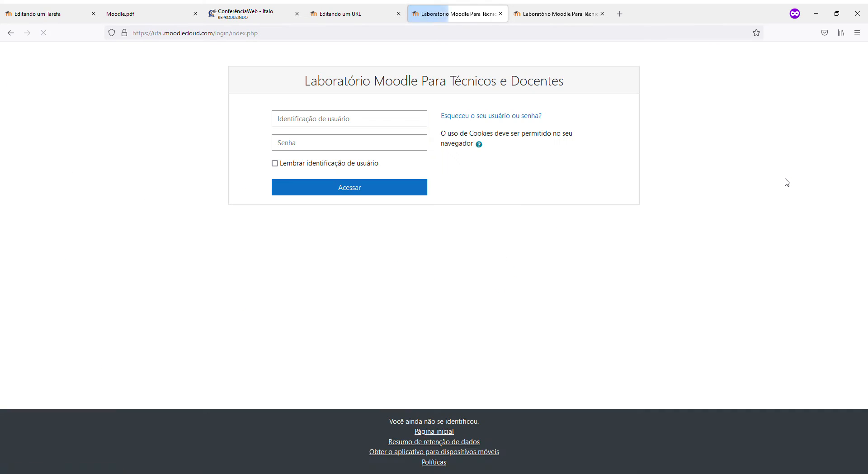
{"action": "left_click", "coordinate": [415, 120]}
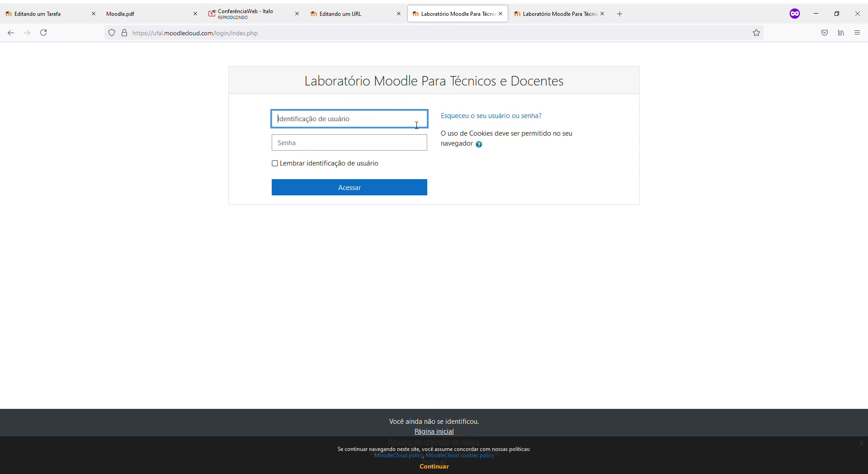
{"action": "type", "text": "aluno1"}
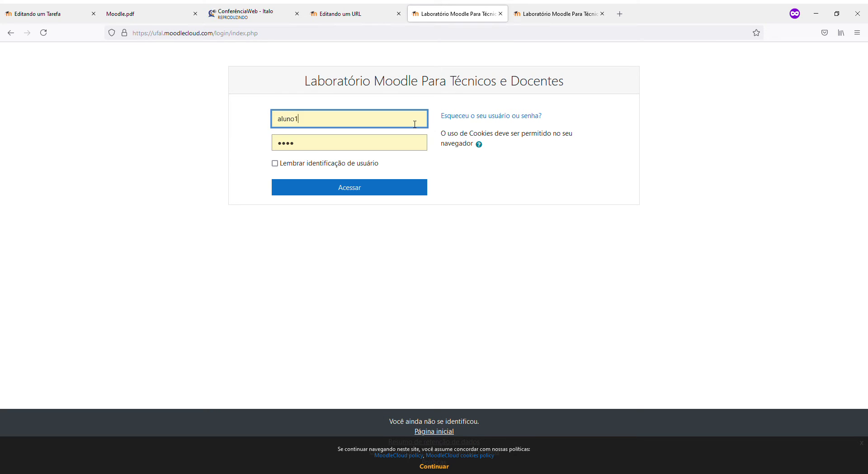
{"action": "key", "text": "Tab"}
{"action": "type", "text": "aluno1"}
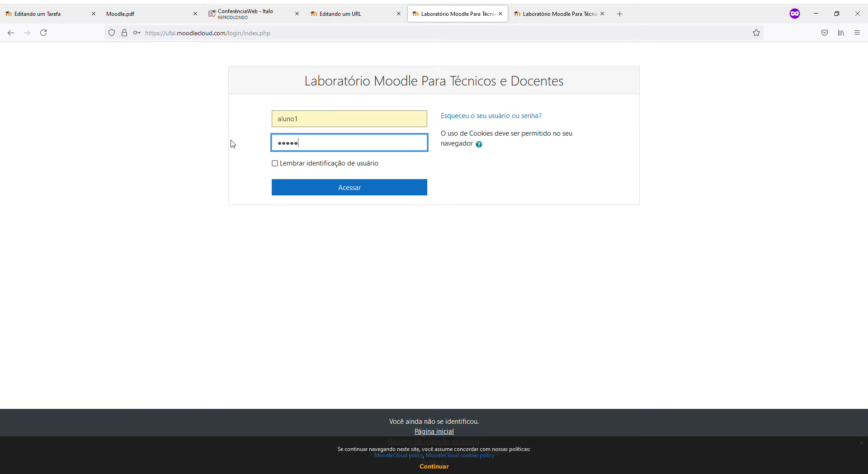
{"action": "left_click", "coordinate": [306, 189]}
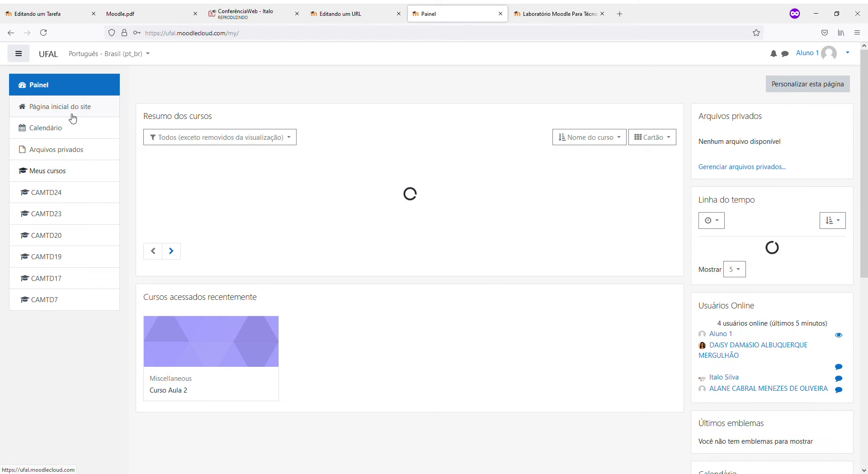
Go from the site home to Curso Aula 2 and toggle Tarefa 2's completion mark
{"action": "left_click", "coordinate": [52, 113]}
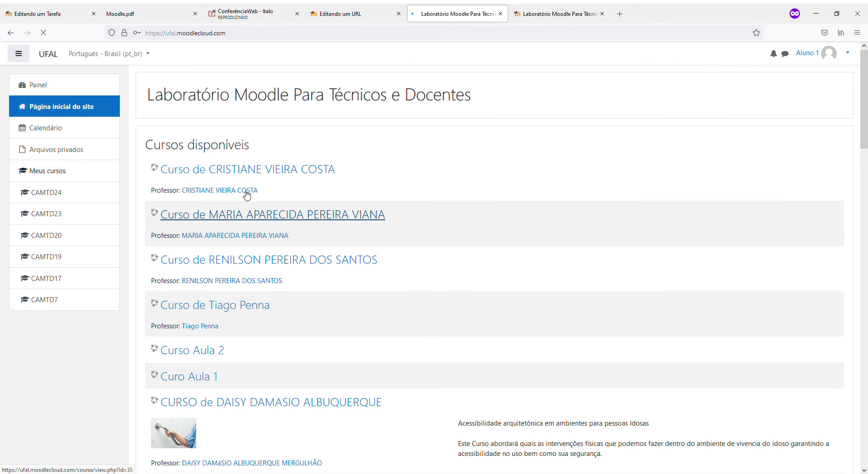
{"action": "left_click", "coordinate": [215, 351]}
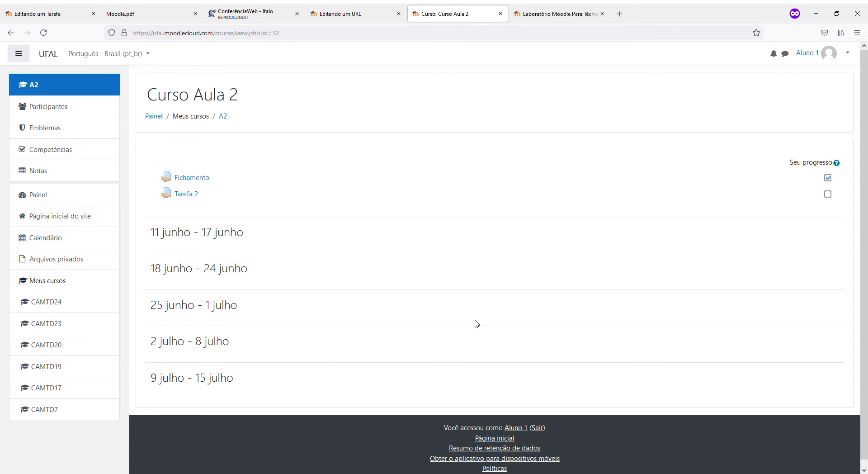
{"action": "left_click", "coordinate": [828, 195]}
Open Tarefa 2 as the student and highlight the Estrutura 30 and Outros 70 criteria
{"action": "left_click", "coordinate": [183, 196]}
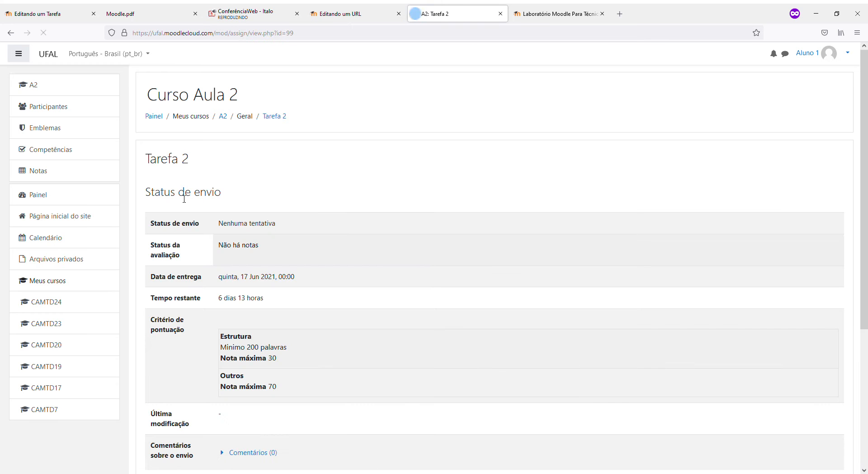
{"action": "scroll", "coordinate": [184, 199], "scroll_direction": "down", "scroll_amount": 4}
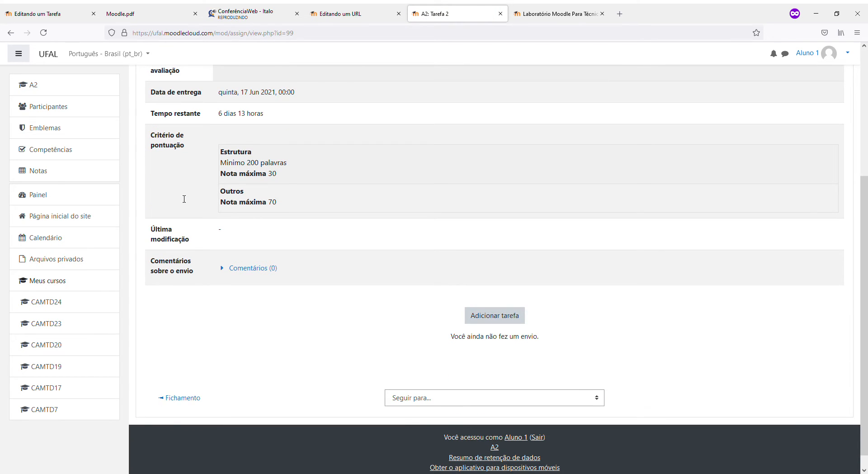
{"action": "scroll", "coordinate": [184, 199], "scroll_direction": "up", "scroll_amount": 2}
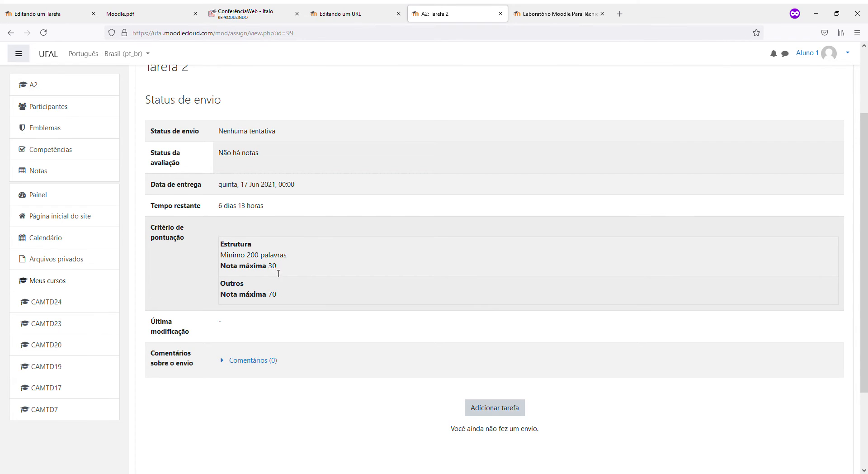
{"action": "left_click_drag", "start_coordinate": [277, 295], "coordinate": [225, 248]}
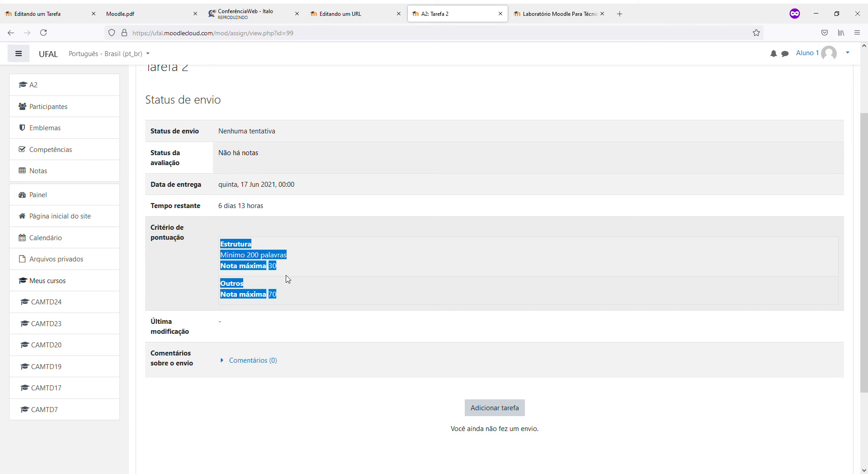
Reselect the Estrutura and Outros criteria text on the Tarefa 2 page
{"action": "left_click", "coordinate": [288, 278]}
{"action": "left_click_drag", "start_coordinate": [300, 296], "coordinate": [222, 243]}
{"action": "scroll", "coordinate": [380, 319], "scroll_direction": "up", "scroll_amount": 2}
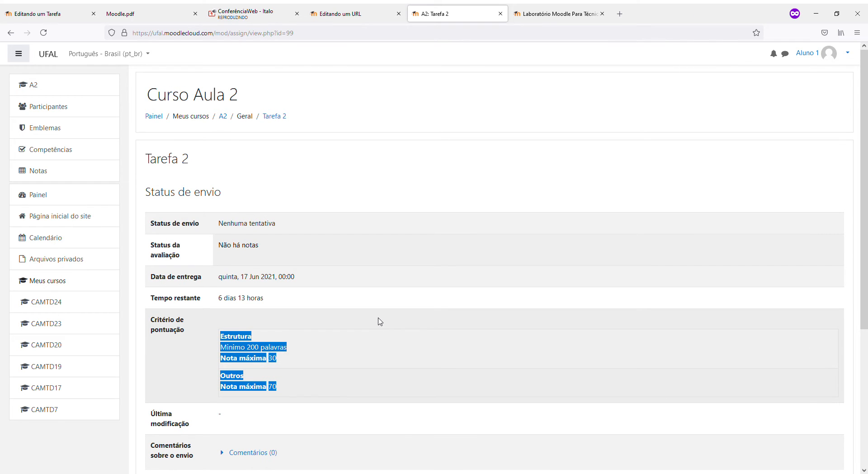
Check the conference chat and the lab login tab, then return to Tarefa 2
{"action": "left_click", "coordinate": [244, 7]}
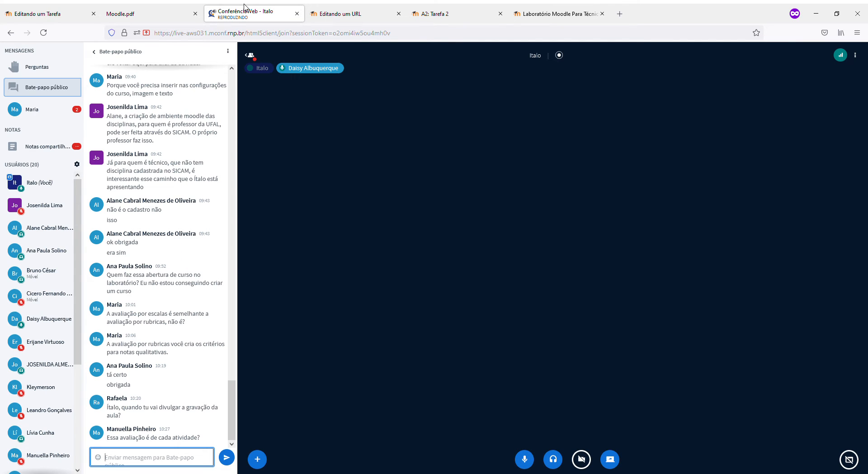
{"action": "left_click", "coordinate": [517, 8]}
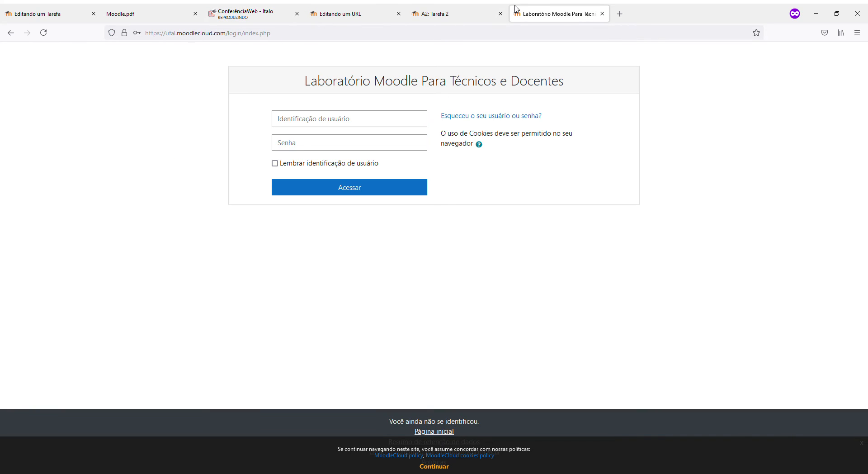
{"action": "left_click", "coordinate": [459, 8]}
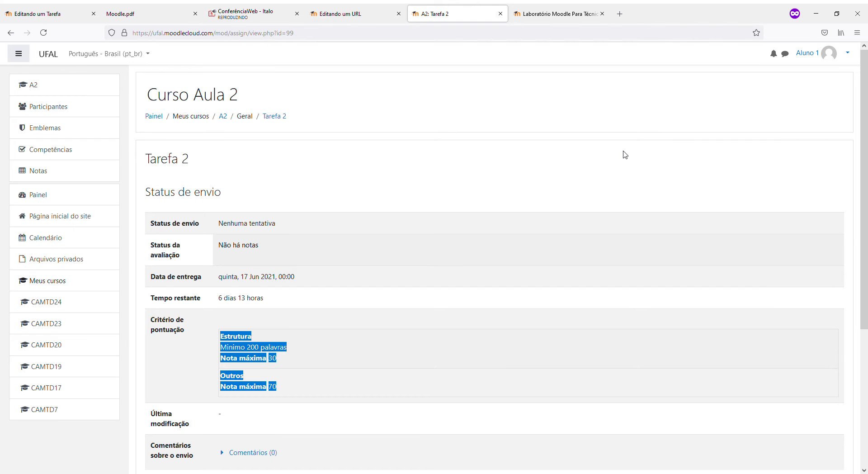
Log the student out and sign in to the lab site with saved credentials
{"action": "left_click", "coordinate": [833, 56]}
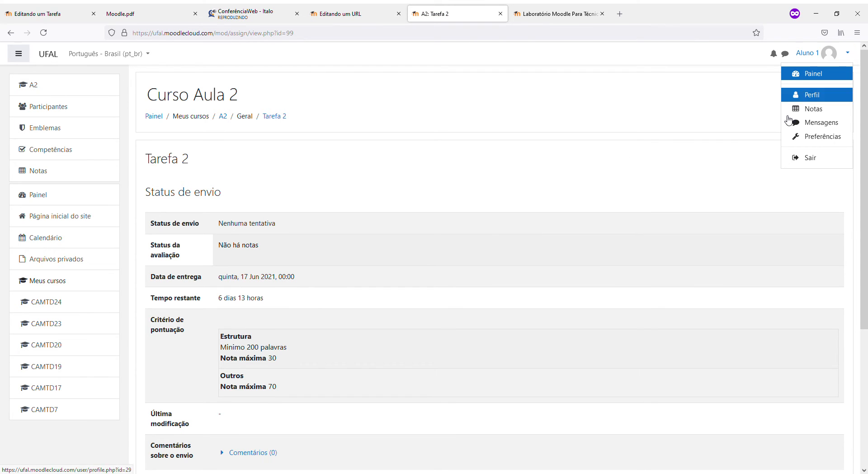
{"action": "left_click", "coordinate": [803, 158]}
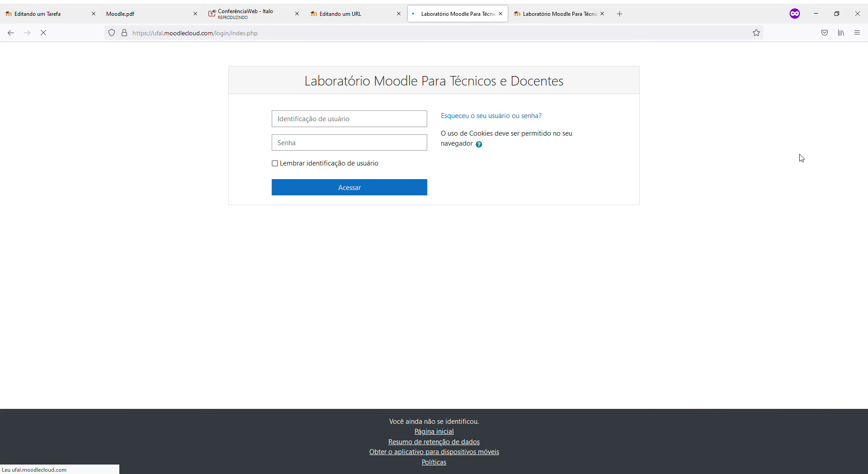
{"action": "left_click", "coordinate": [376, 123]}
{"action": "left_click", "coordinate": [346, 142]}
{"action": "left_click", "coordinate": [343, 186]}
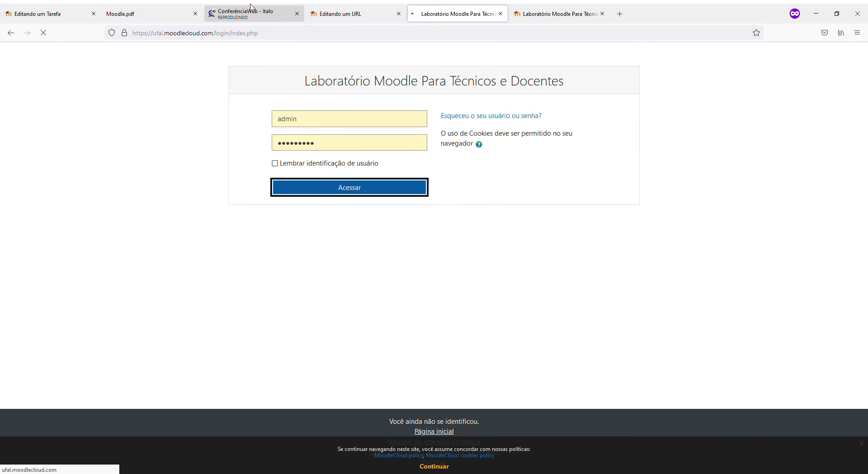
Leave the unsaved UFAL AVA assignment form for the CMBTD course page
{"action": "left_click", "coordinate": [252, 7]}
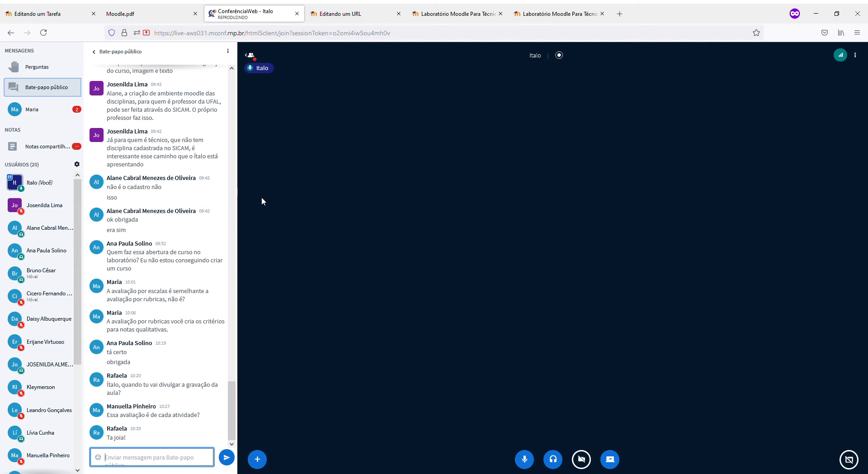
{"action": "left_click", "coordinate": [48, 8]}
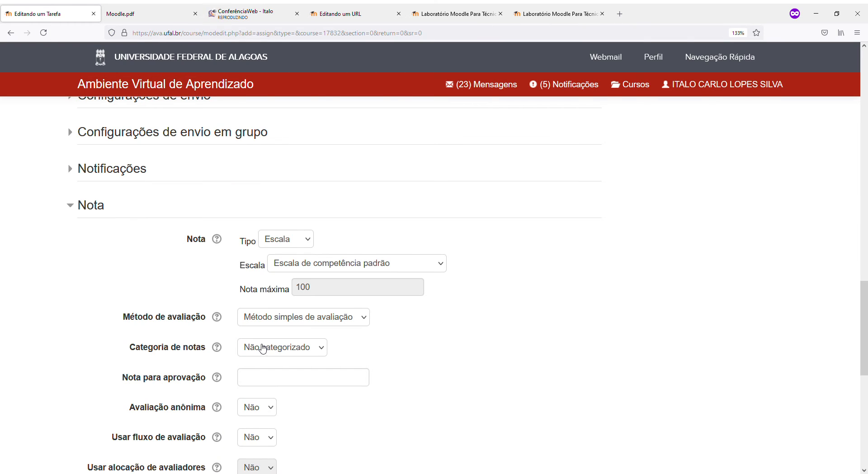
{"action": "scroll", "coordinate": [262, 348], "scroll_direction": "up", "scroll_amount": 15}
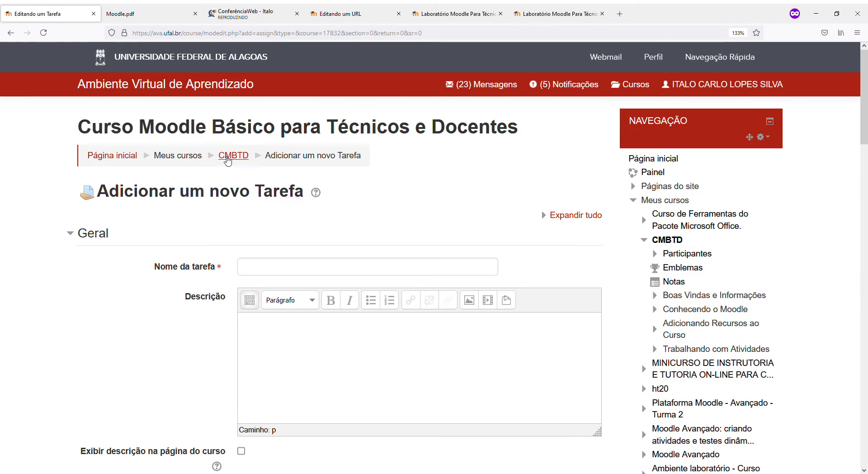
{"action": "left_click", "coordinate": [228, 160]}
{"action": "left_click", "coordinate": [421, 275]}
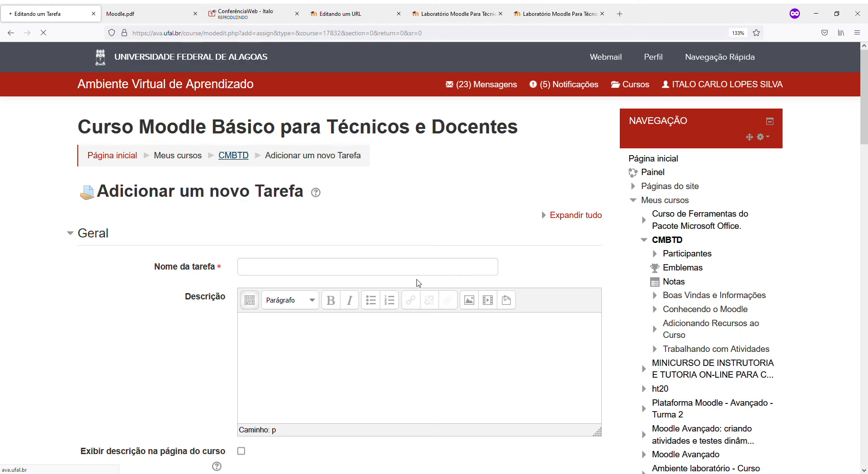
{"action": "scroll", "coordinate": [261, 302], "scroll_direction": "down", "scroll_amount": 12}
{"action": "scroll", "coordinate": [261, 303], "scroll_direction": "up", "scroll_amount": 5}
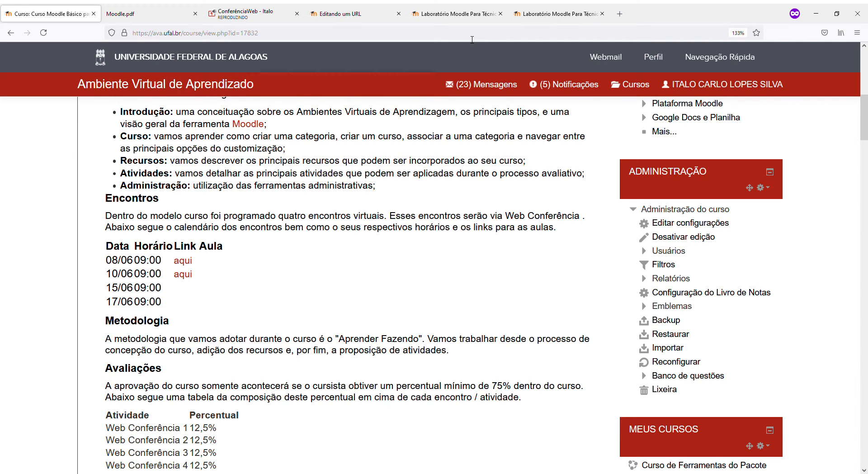
Log out the existing session, sign in as the teacher, and close the duplicate tab
{"action": "left_click", "coordinate": [520, 10]}
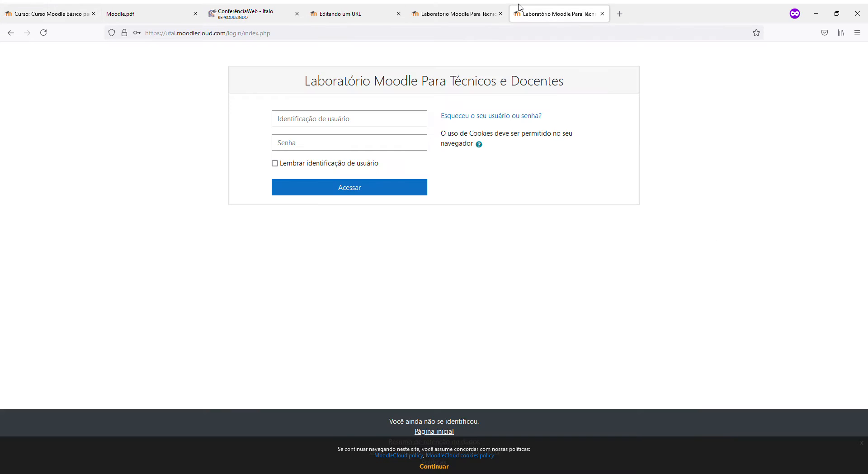
{"action": "left_click", "coordinate": [281, 118]}
{"action": "left_click", "coordinate": [291, 144]}
{"action": "left_click", "coordinate": [304, 188]}
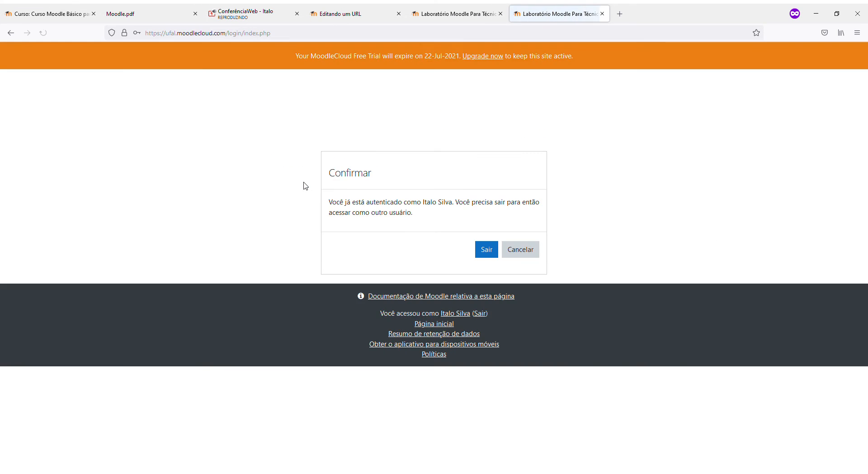
{"action": "left_click", "coordinate": [487, 249]}
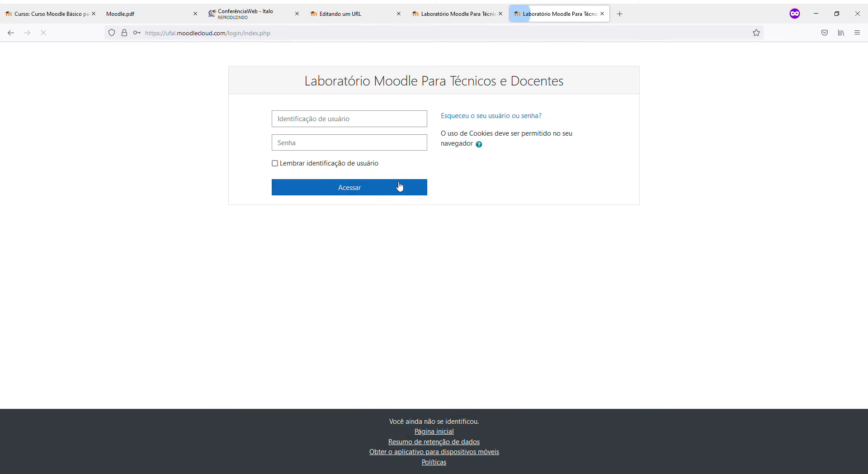
{"action": "left_click", "coordinate": [367, 125]}
{"action": "left_click", "coordinate": [348, 141]}
{"action": "left_click", "coordinate": [368, 196]}
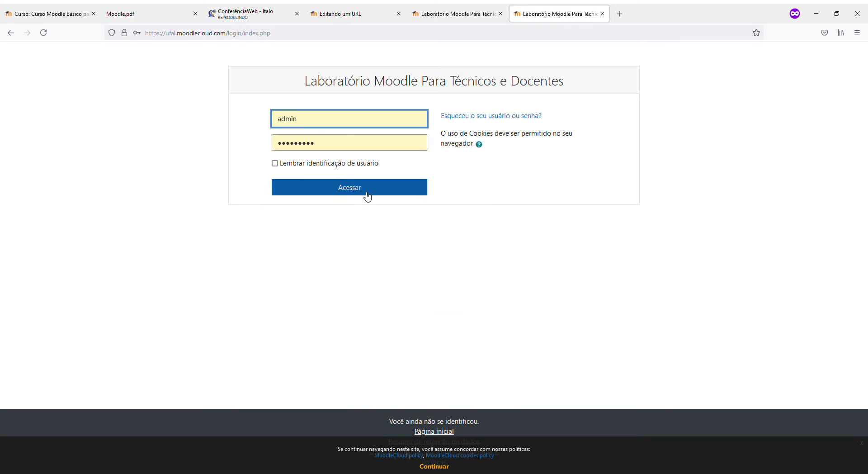
{"action": "left_click", "coordinate": [500, 14]}
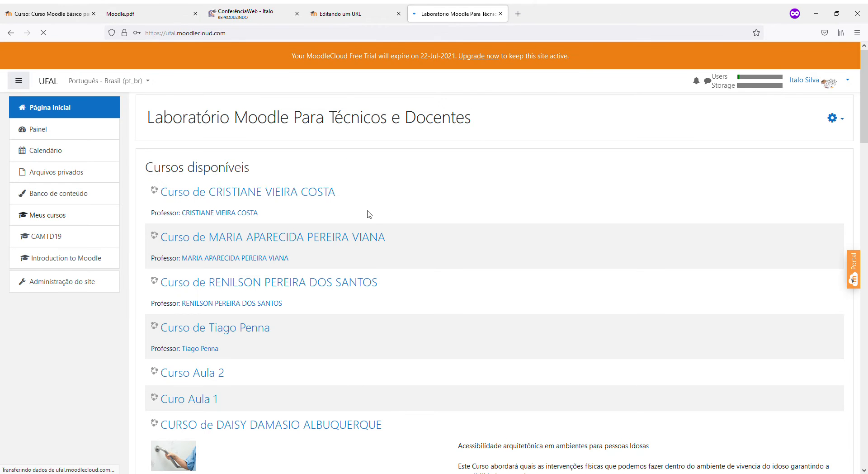
Open Curso Aula 2 from the site home's course list
{"action": "scroll", "coordinate": [228, 223], "scroll_direction": "down", "scroll_amount": 3}
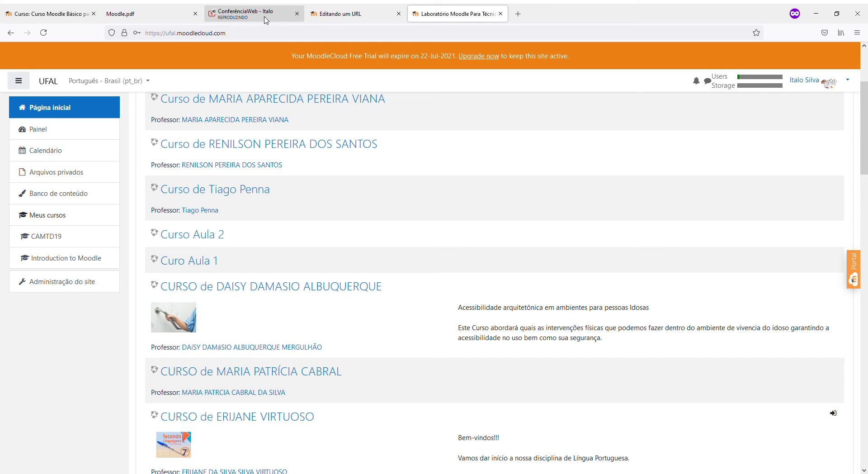
{"action": "left_click", "coordinate": [265, 18]}
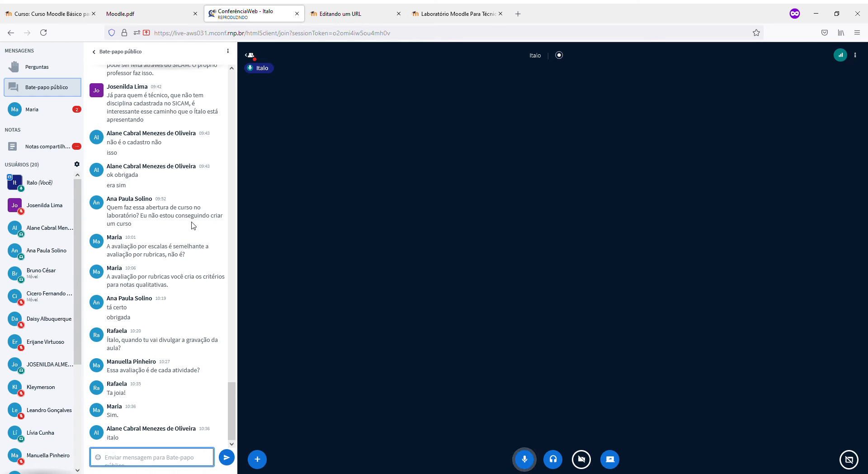
{"action": "left_click", "coordinate": [430, 21]}
{"action": "scroll", "coordinate": [502, 238], "scroll_direction": "up", "scroll_amount": 3}
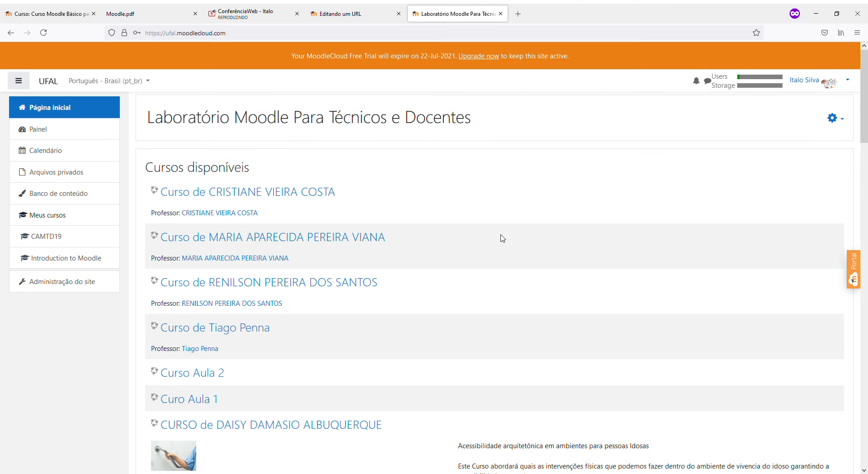
{"action": "left_click", "coordinate": [832, 118]}
{"action": "left_click", "coordinate": [195, 378]}
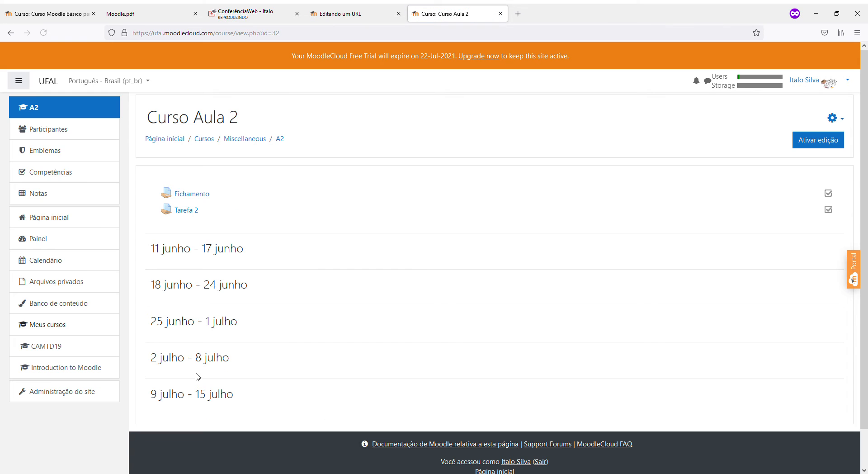
Open Tarefa 2 and choose Editar configurações from its gear menu
{"action": "left_click", "coordinate": [234, 7]}
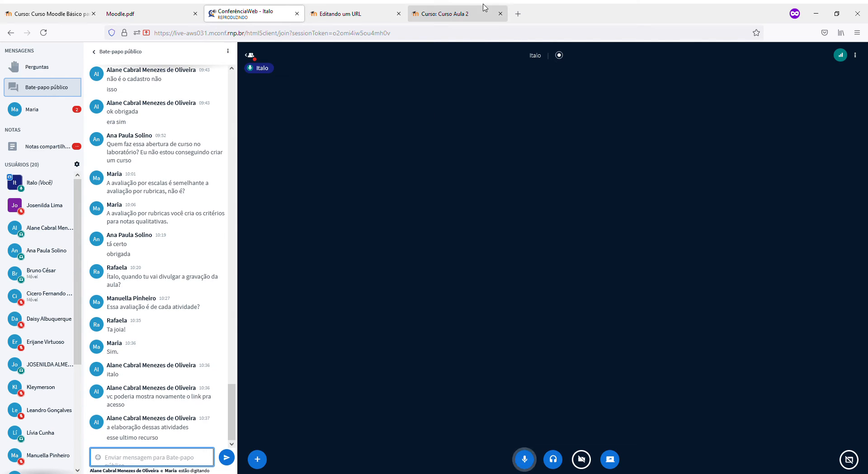
{"action": "left_click", "coordinate": [470, 11]}
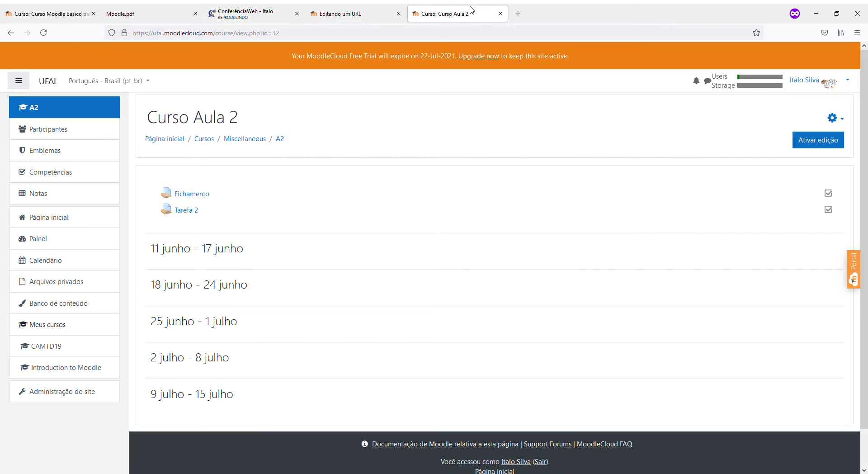
{"action": "left_click", "coordinate": [199, 211]}
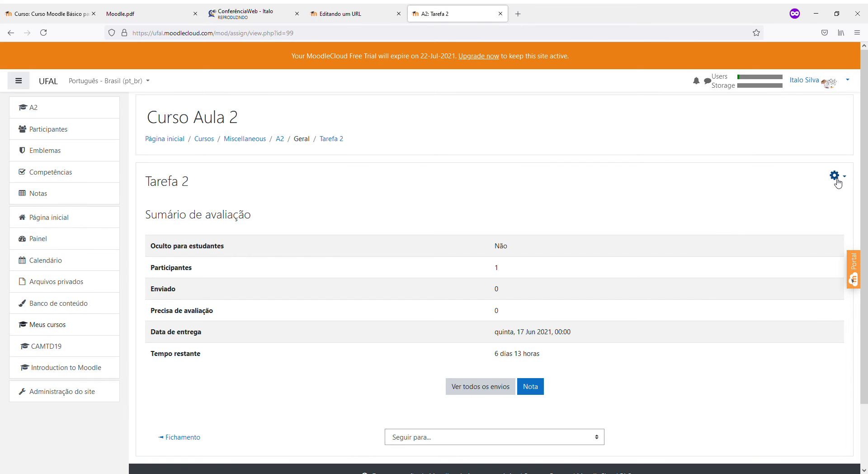
{"action": "left_click", "coordinate": [834, 175]}
{"action": "left_click", "coordinate": [791, 199]}
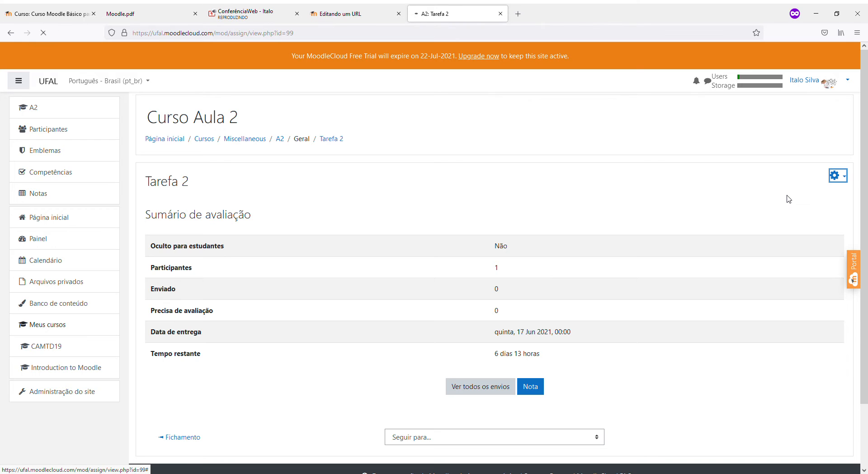
Review Tarefa 2's grading method in the grade settings, then cancel without saving
{"action": "scroll", "coordinate": [359, 282], "scroll_direction": "down", "scroll_amount": 15}
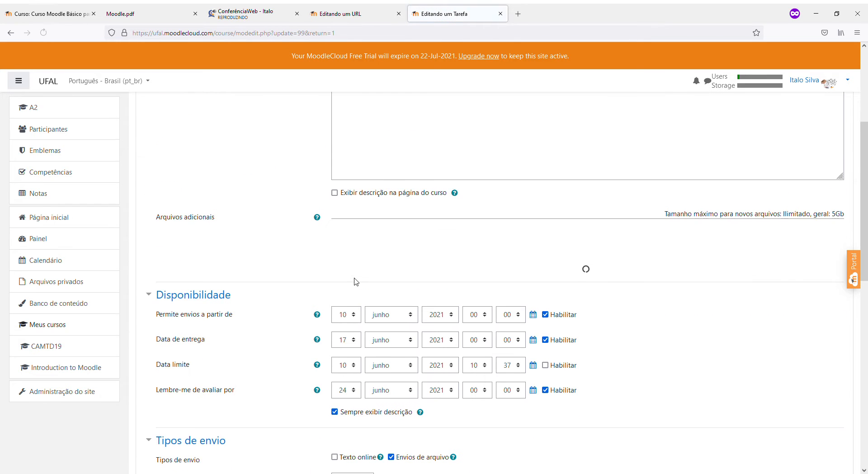
{"action": "left_click", "coordinate": [164, 204]}
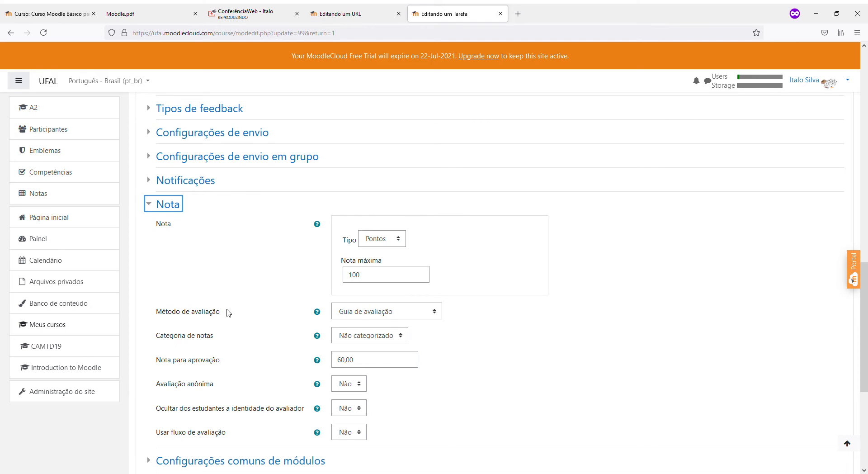
{"action": "left_click", "coordinate": [377, 315]}
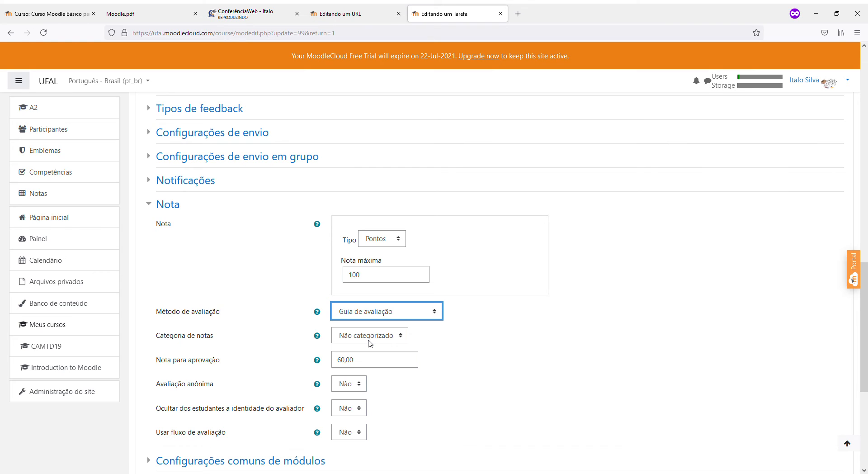
{"action": "left_click", "coordinate": [483, 334]}
{"action": "left_click", "coordinate": [406, 314]}
{"action": "left_click", "coordinate": [617, 352]}
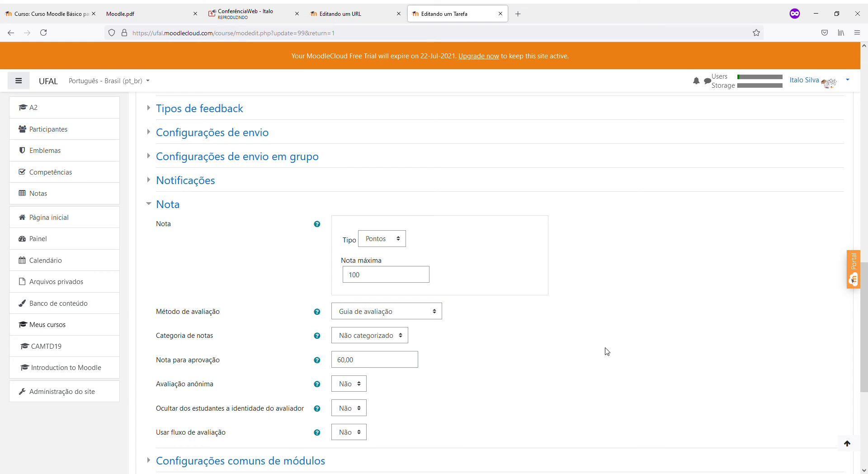
{"action": "left_click", "coordinate": [374, 317]}
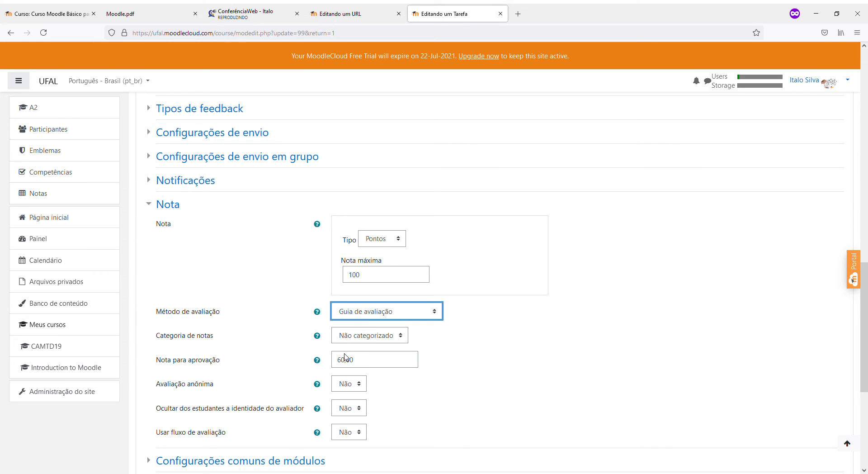
{"action": "left_click", "coordinate": [636, 375]}
{"action": "scroll", "coordinate": [636, 375], "scroll_direction": "down", "scroll_amount": 5}
{"action": "left_click", "coordinate": [493, 348]}
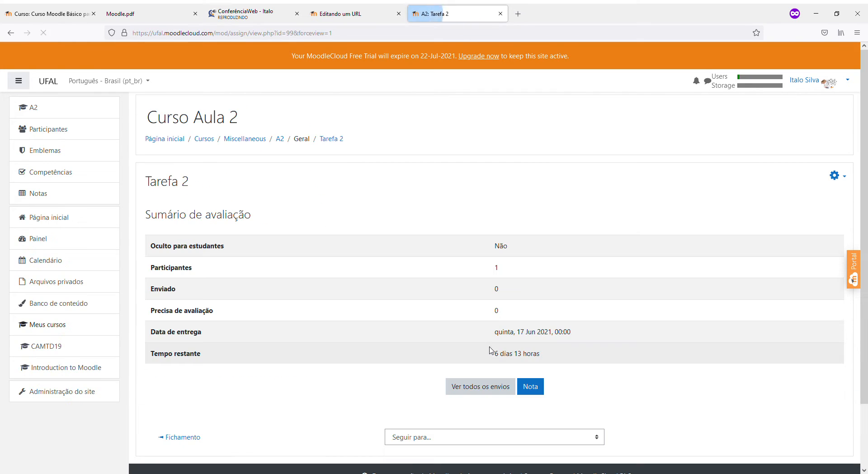
Open Definir avaliação da guia and review the Estrutura (max 30) and Outros (max 70) criteria
{"action": "left_click", "coordinate": [844, 176]}
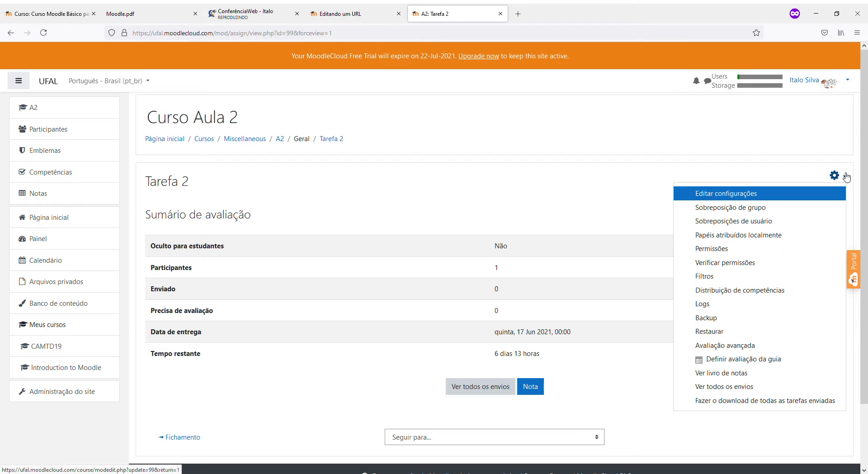
{"action": "left_click", "coordinate": [744, 360]}
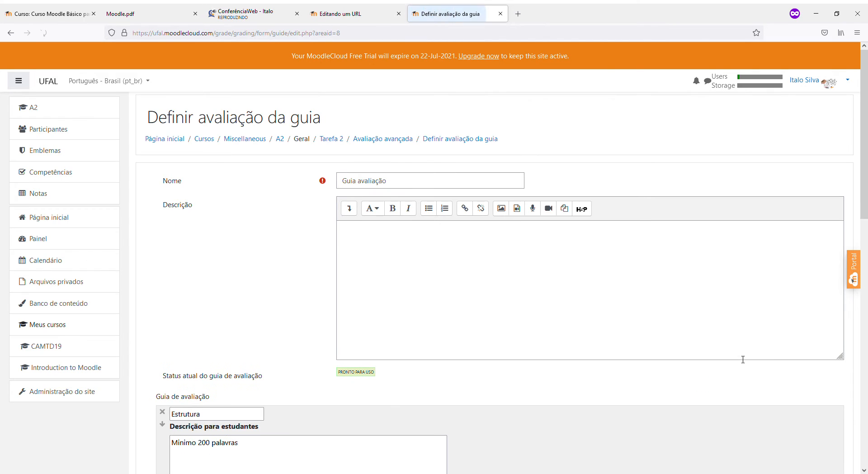
{"action": "scroll", "coordinate": [628, 313], "scroll_direction": "down", "scroll_amount": 2}
{"action": "scroll", "coordinate": [629, 314], "scroll_direction": "down", "scroll_amount": 6}
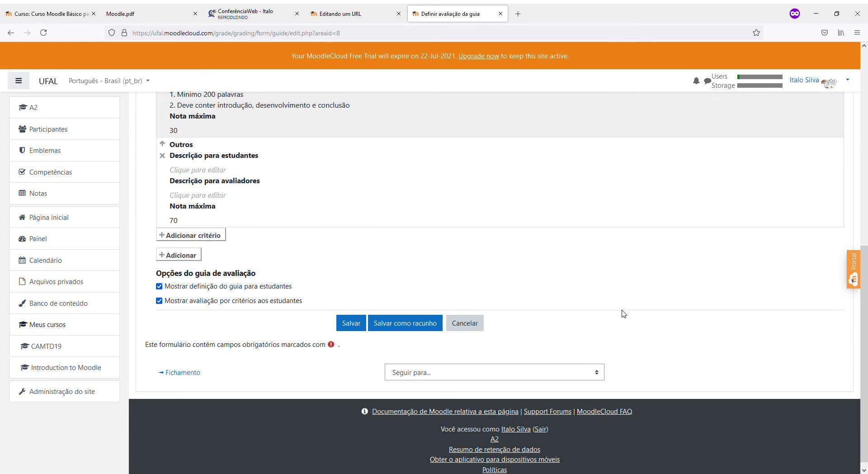
{"action": "scroll", "coordinate": [623, 313], "scroll_direction": "up", "scroll_amount": 8}
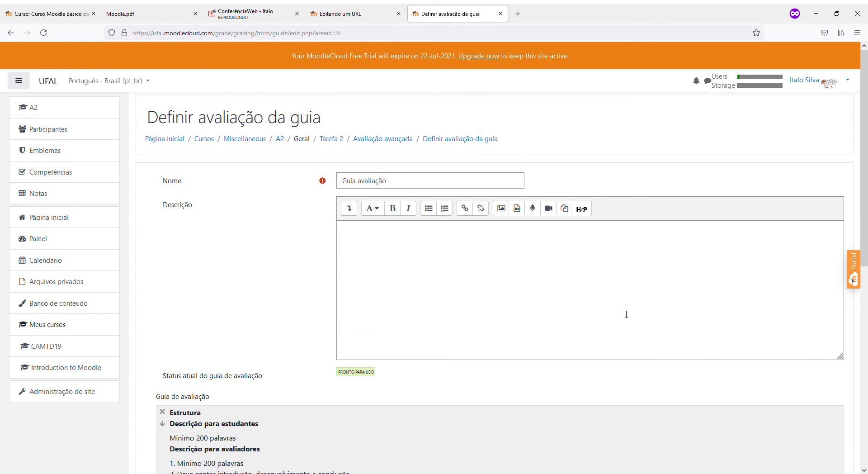
{"action": "scroll", "coordinate": [626, 314], "scroll_direction": "down", "scroll_amount": 3}
{"action": "scroll", "coordinate": [624, 313], "scroll_direction": "up", "scroll_amount": 3}
{"action": "scroll", "coordinate": [356, 219], "scroll_direction": "down", "scroll_amount": 3}
{"action": "scroll", "coordinate": [451, 241], "scroll_direction": "up", "scroll_amount": 1}
{"action": "scroll", "coordinate": [450, 242], "scroll_direction": "down", "scroll_amount": 4}
{"action": "scroll", "coordinate": [450, 242], "scroll_direction": "down", "scroll_amount": 1}
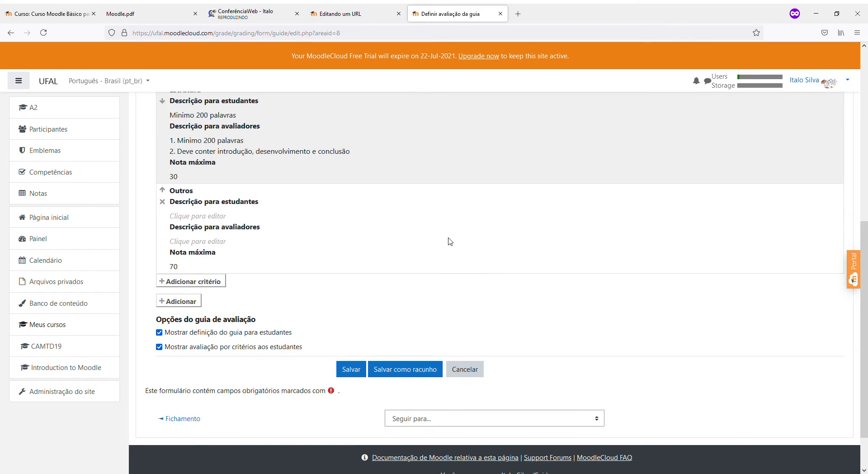
{"action": "scroll", "coordinate": [450, 241], "scroll_direction": "up", "scroll_amount": 7}
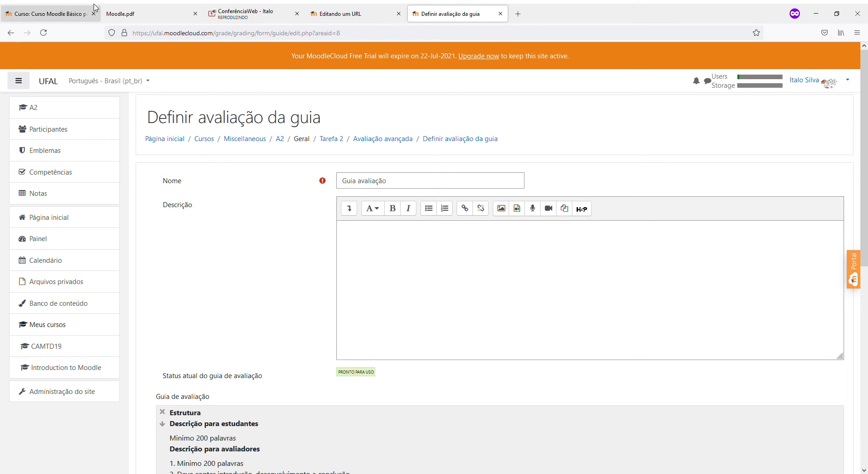
{"action": "scroll", "coordinate": [265, 192], "scroll_direction": "down", "scroll_amount": 3}
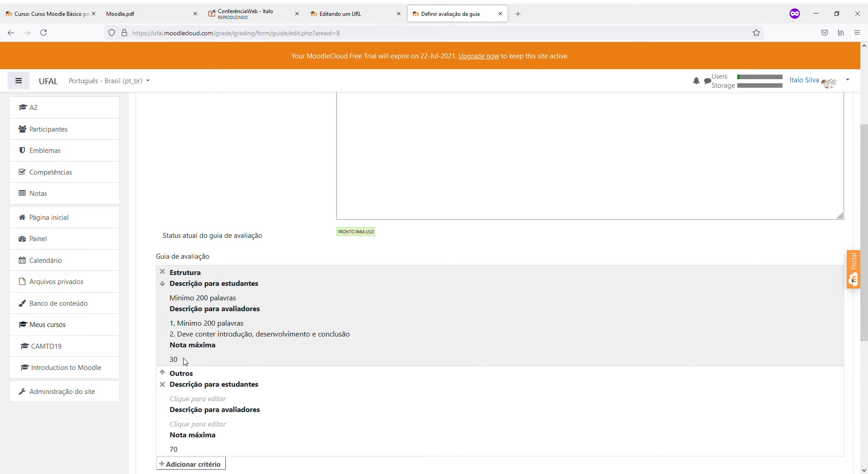
{"action": "scroll", "coordinate": [184, 359], "scroll_direction": "down", "scroll_amount": 2}
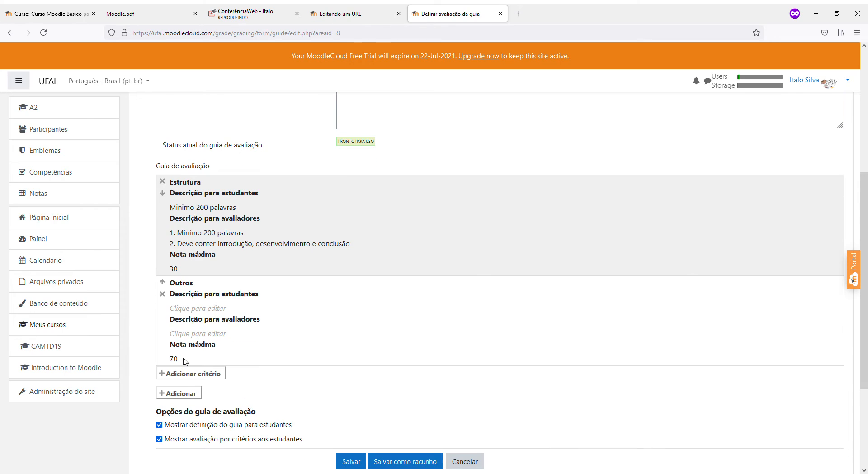
Add a frequently used comment to the guide, then discard the changes with Cancelar
{"action": "left_click", "coordinate": [195, 396]}
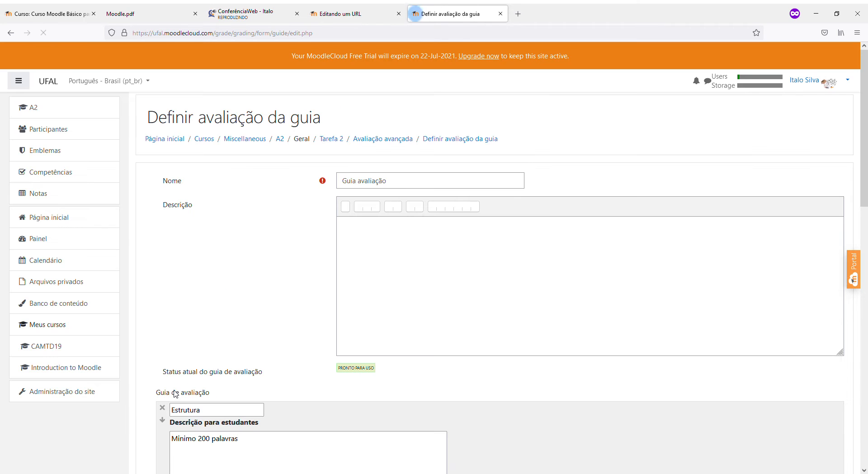
{"action": "scroll", "coordinate": [261, 294], "scroll_direction": "down", "scroll_amount": 10}
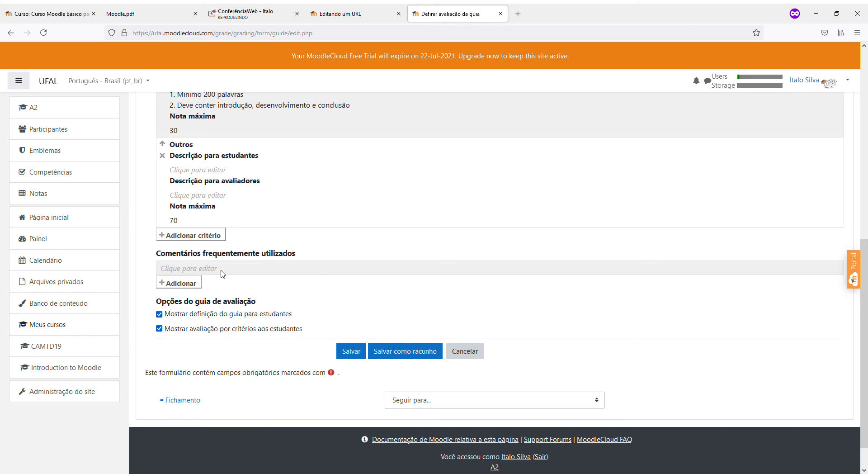
{"action": "left_click", "coordinate": [197, 270]}
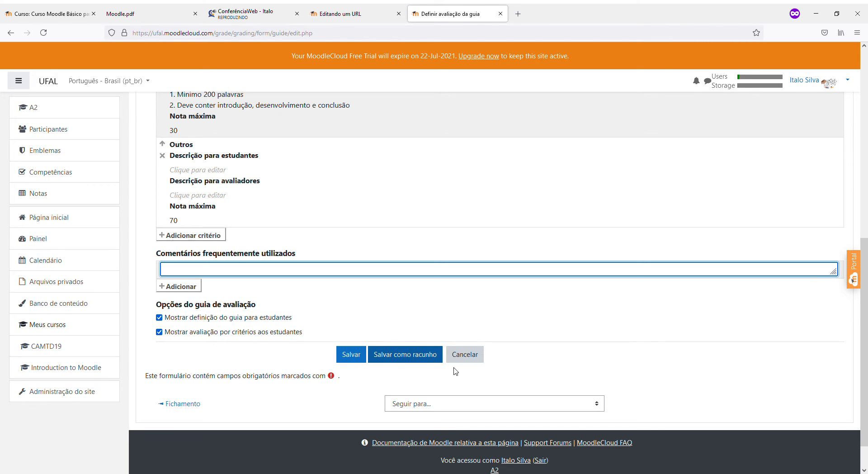
{"action": "left_click", "coordinate": [465, 355]}
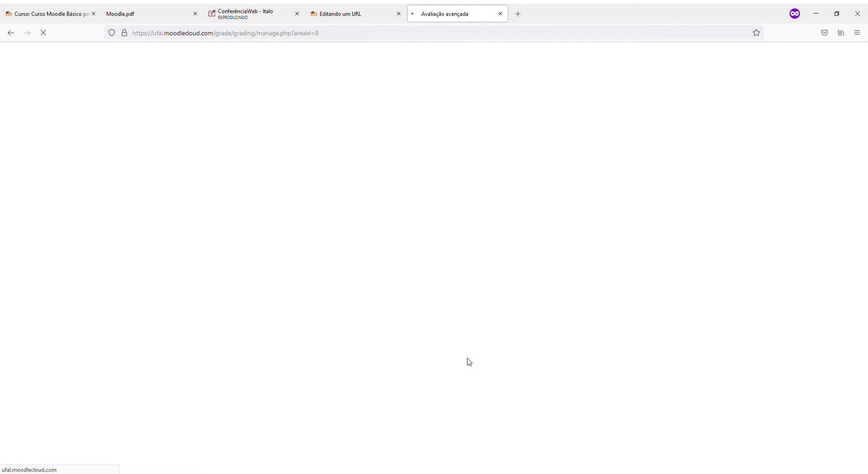
Return to the Tarefa 2 assignment page via the breadcrumb
{"action": "scroll", "coordinate": [437, 354], "scroll_direction": "down", "scroll_amount": 5}
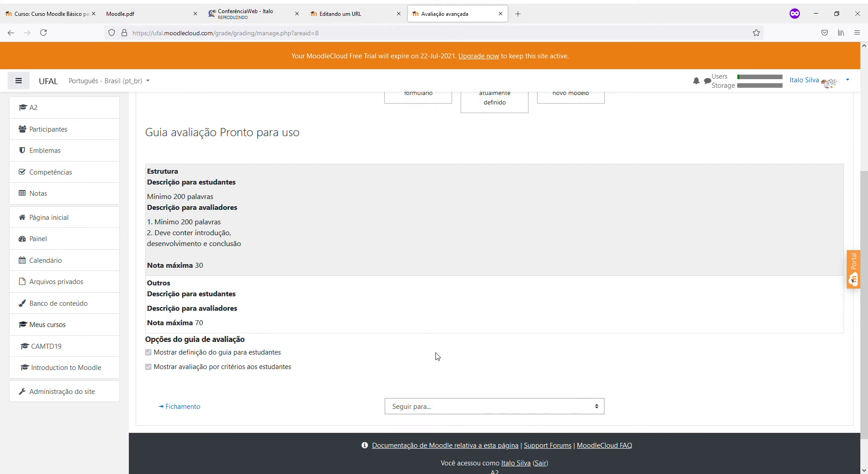
{"action": "scroll", "coordinate": [438, 356], "scroll_direction": "up", "scroll_amount": 3}
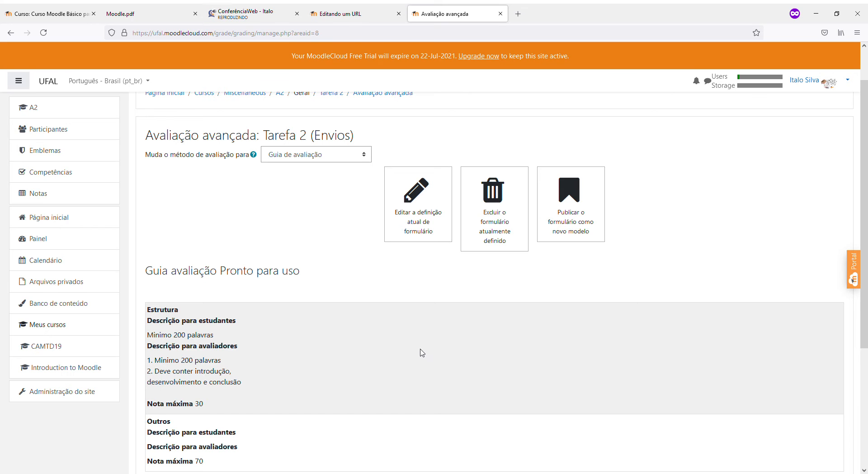
{"action": "scroll", "coordinate": [420, 352], "scroll_direction": "down", "scroll_amount": 4}
{"action": "scroll", "coordinate": [326, 300], "scroll_direction": "up", "scroll_amount": 3}
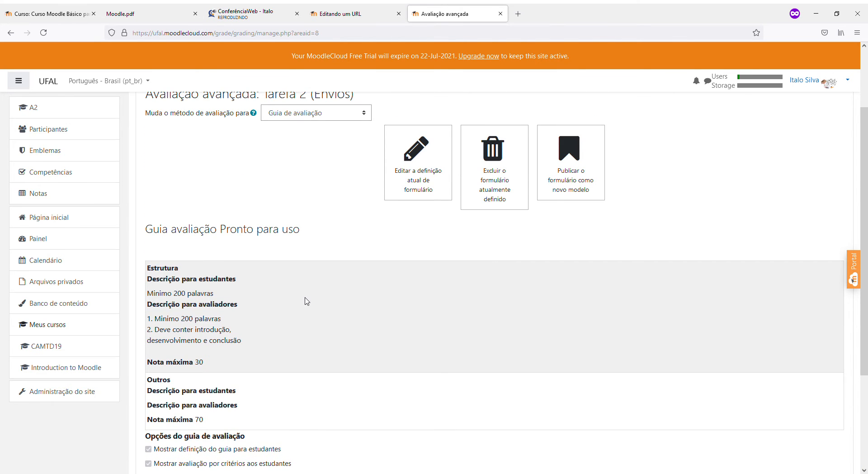
{"action": "scroll", "coordinate": [306, 301], "scroll_direction": "up", "scroll_amount": 2}
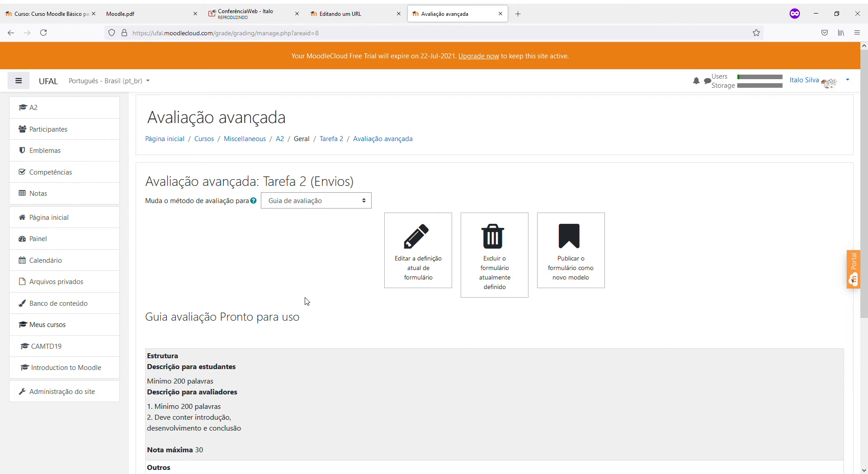
{"action": "left_click", "coordinate": [331, 139]}
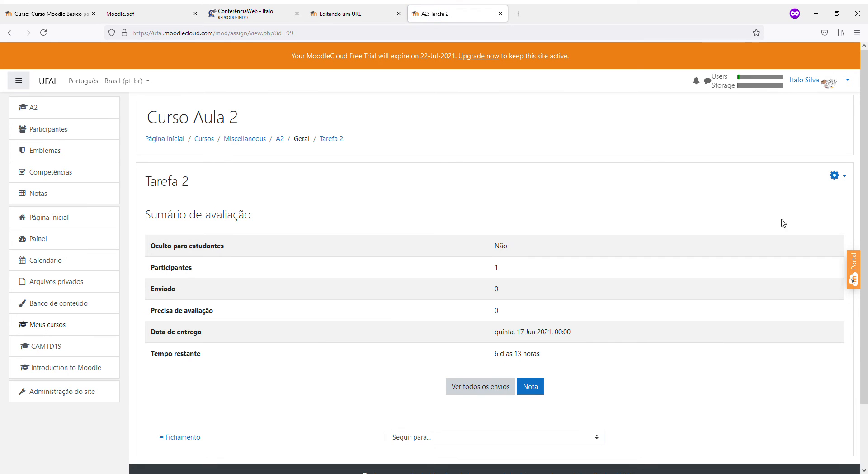
Open Tarefa 2's Avaliação avançada page and inspect the Guia de avaliação method
{"action": "left_click", "coordinate": [836, 176]}
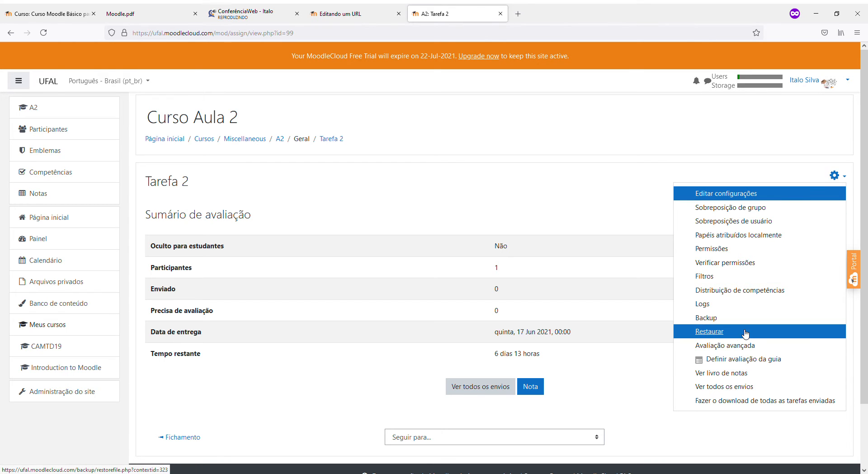
{"action": "left_click", "coordinate": [728, 348]}
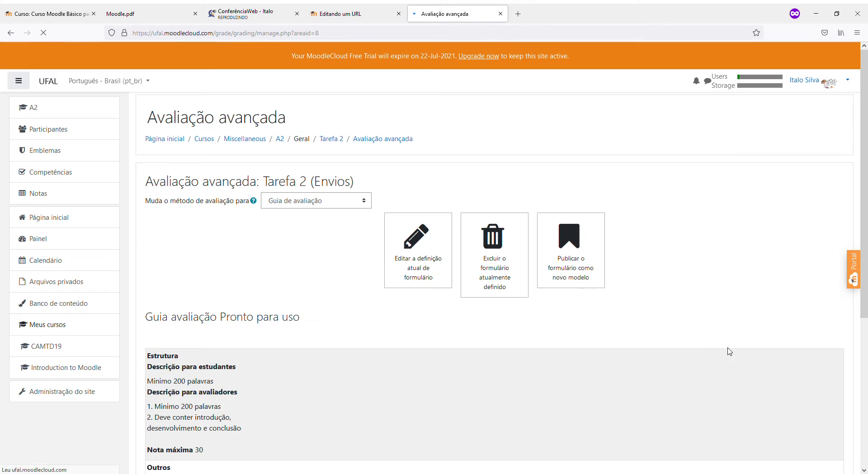
{"action": "left_click", "coordinate": [306, 204]}
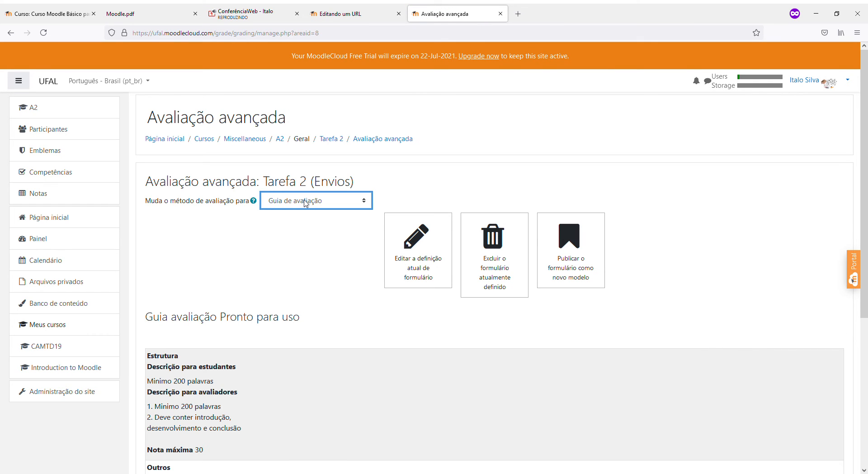
{"action": "left_click", "coordinate": [427, 189]}
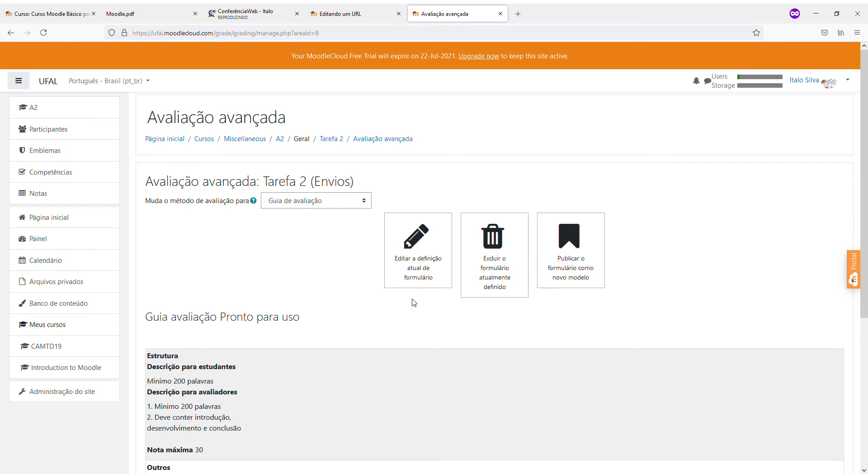
{"action": "scroll", "coordinate": [416, 308], "scroll_direction": "down", "scroll_amount": 1}
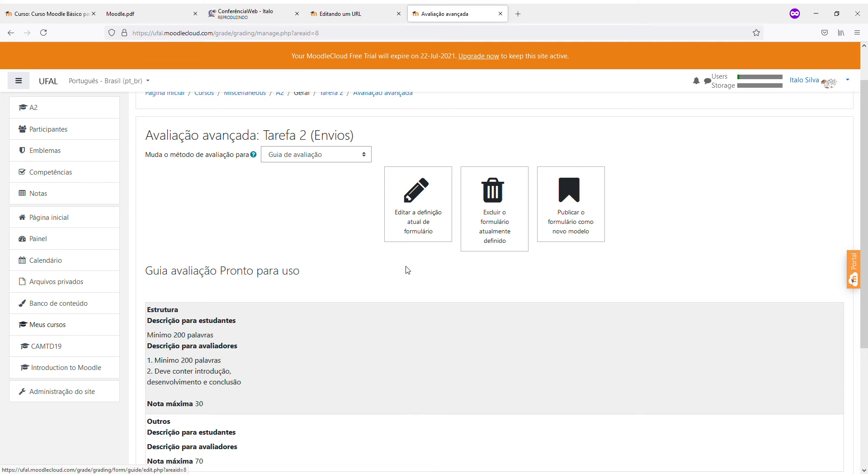
{"action": "scroll", "coordinate": [414, 295], "scroll_direction": "up", "scroll_amount": 1}
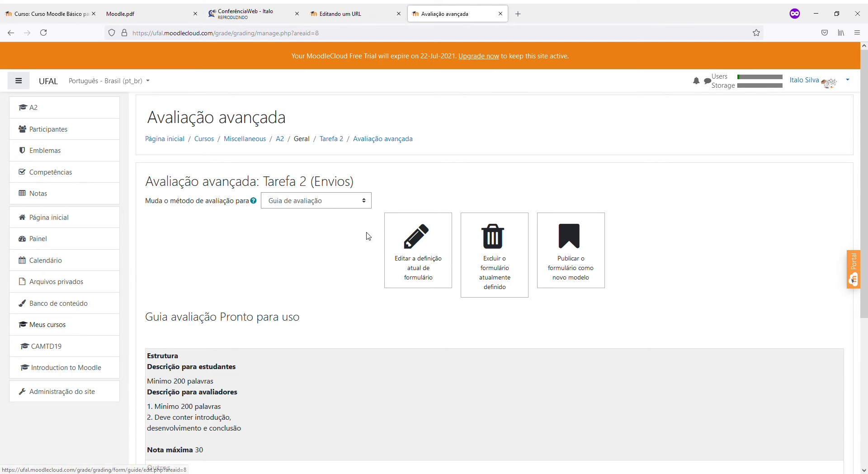
{"action": "scroll", "coordinate": [353, 239], "scroll_direction": "down", "scroll_amount": 1}
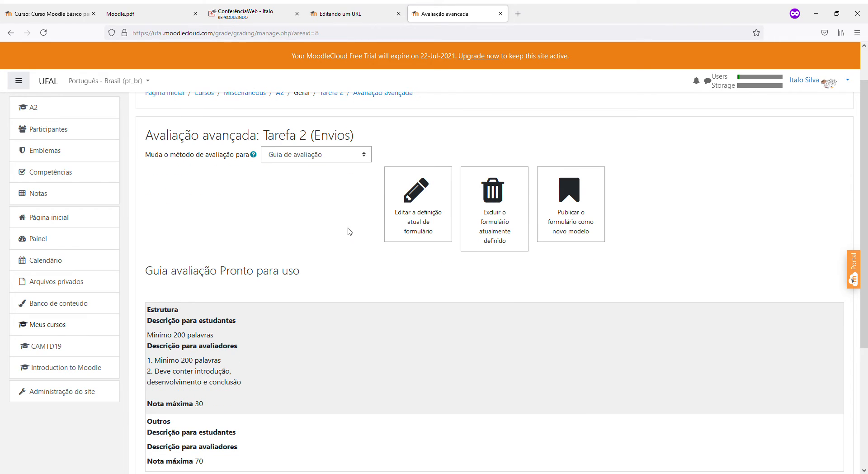
{"action": "scroll", "coordinate": [349, 230], "scroll_direction": "up", "scroll_amount": 2}
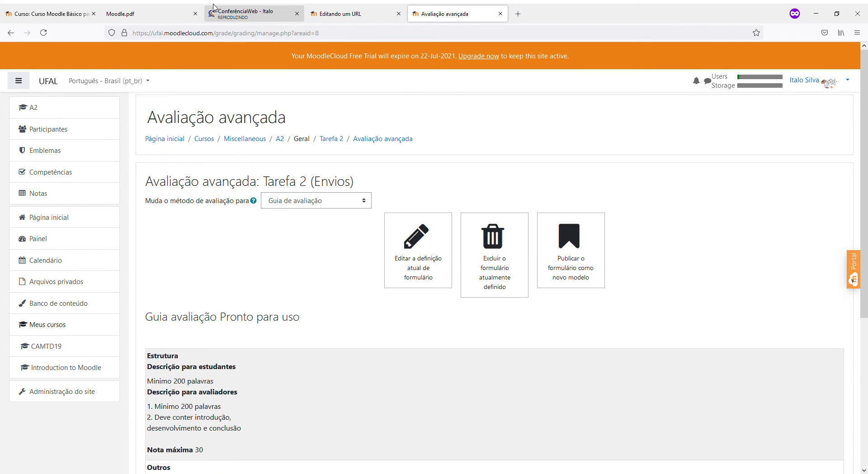
Check the ConferênciaWeb tab, then go to the Moodle site home
{"action": "left_click", "coordinate": [215, 8]}
{"action": "left_click", "coordinate": [466, 9]}
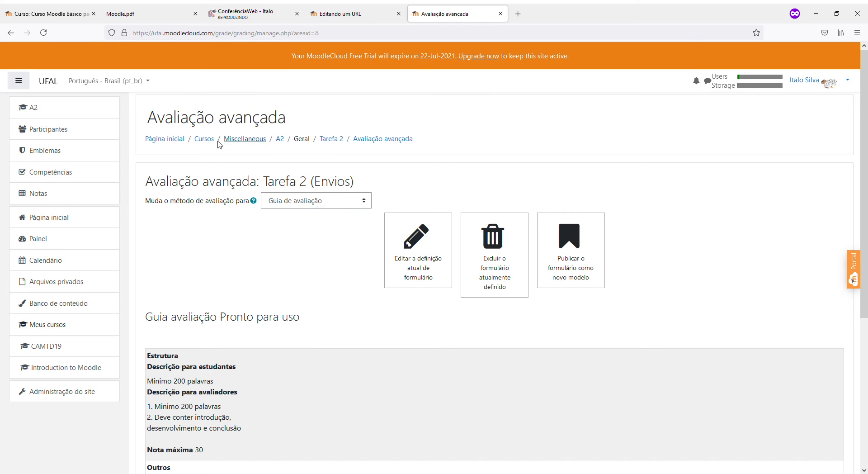
{"action": "left_click", "coordinate": [175, 143]}
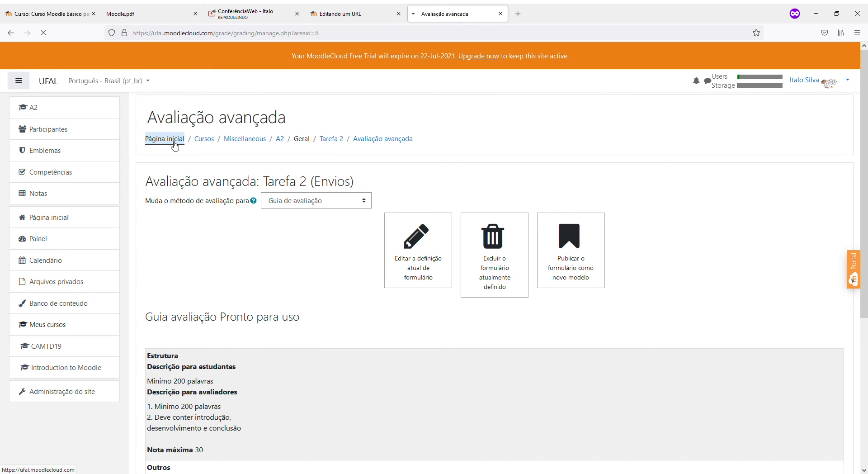
Open Curso Aula 2 from the site home and turn on editing mode
{"action": "scroll", "coordinate": [209, 271], "scroll_direction": "down", "scroll_amount": 1}
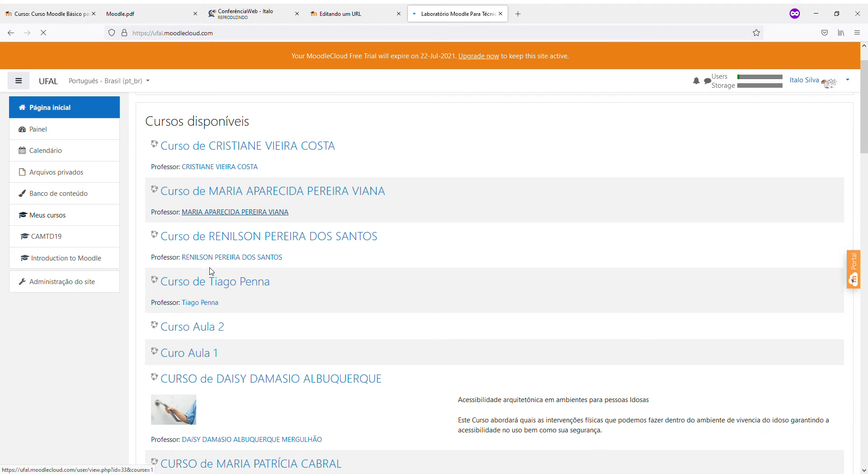
{"action": "left_click", "coordinate": [203, 327]}
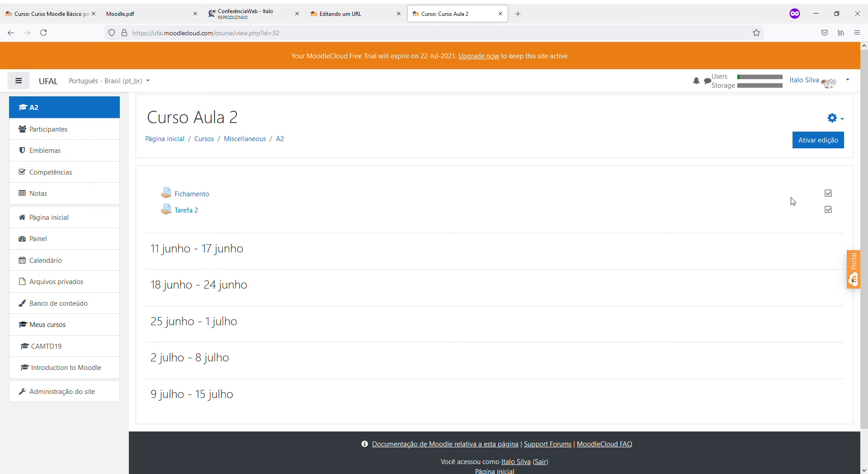
{"action": "left_click", "coordinate": [817, 144]}
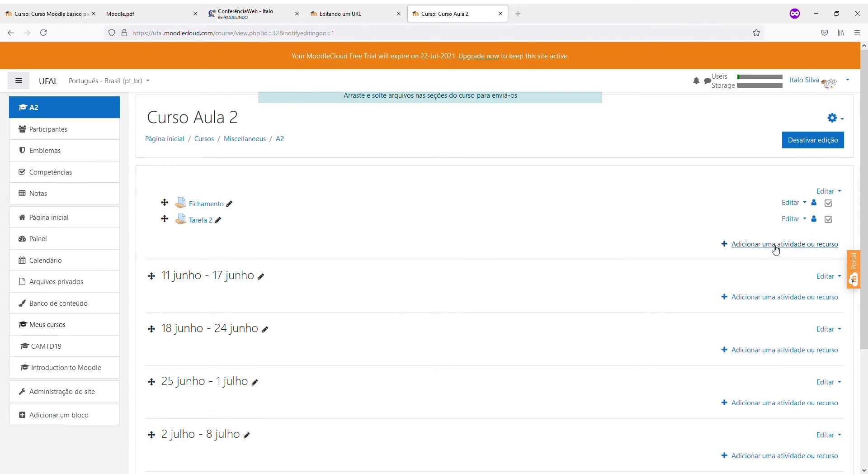
Add a Presença attendance activity from the chooser's Atividades list
{"action": "left_click", "coordinate": [776, 249]}
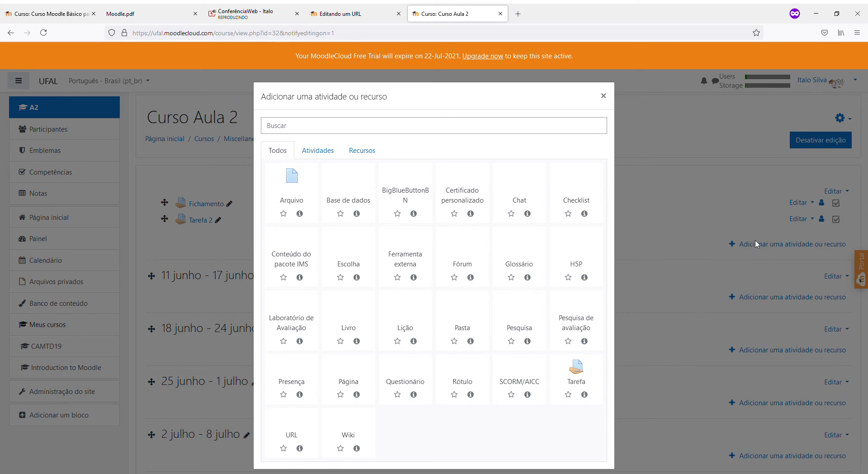
{"action": "left_click", "coordinate": [322, 152]}
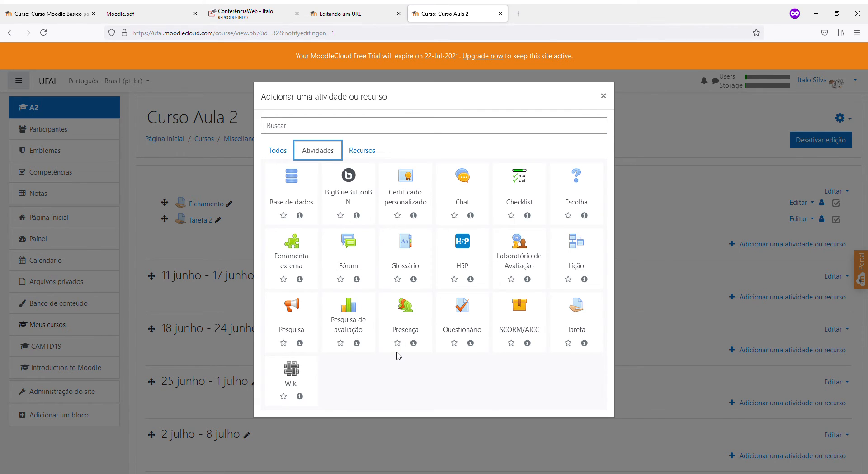
{"action": "left_click", "coordinate": [405, 316]}
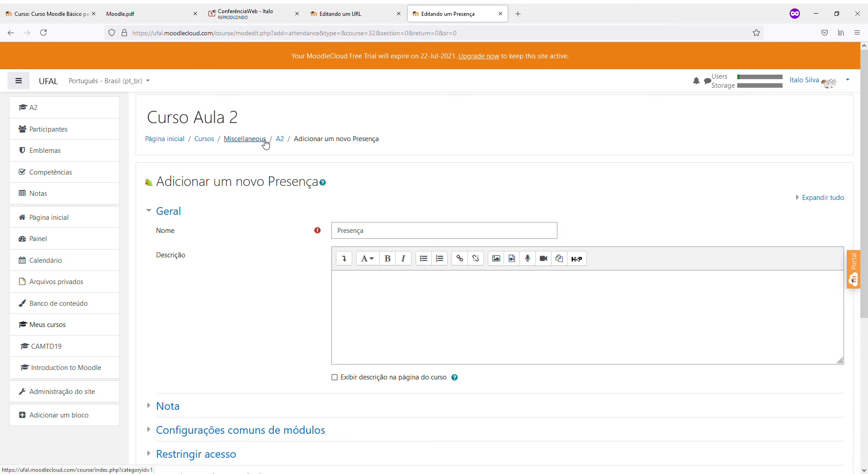
Review the Presença activity form, starting with its description field
{"action": "mouse_move", "coordinate": [865, 241]}
{"action": "left_mouse_down"}
{"action": "mouse_move", "coordinate": [864, 267]}
{"action": "mouse_move", "coordinate": [865, 242]}
{"action": "left_mouse_up"}
{"action": "left_click", "coordinate": [515, 322]}
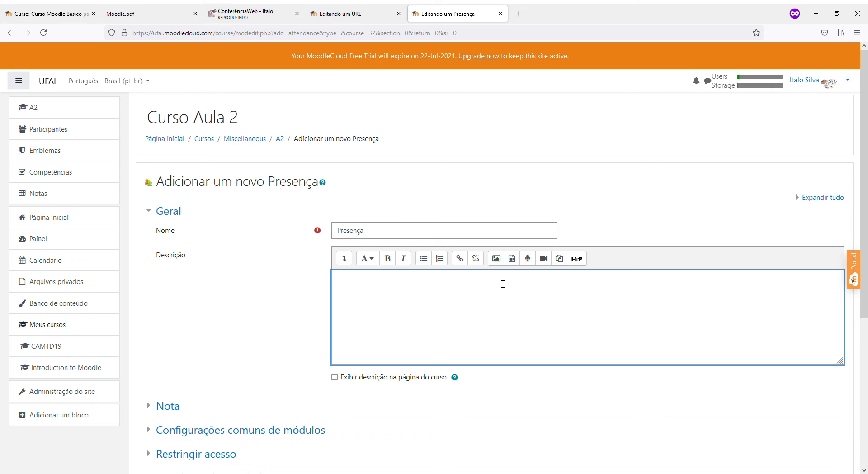
{"action": "scroll", "coordinate": [518, 322], "scroll_direction": "down", "scroll_amount": 2}
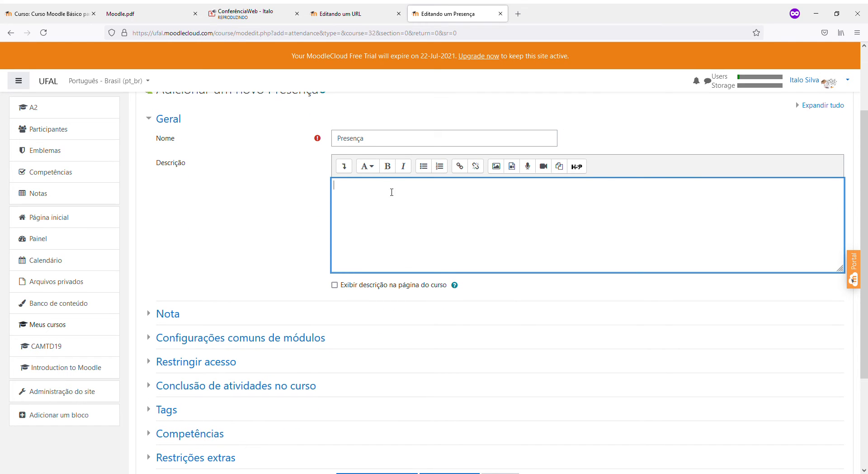
{"action": "scroll", "coordinate": [379, 265], "scroll_direction": "up", "scroll_amount": 2}
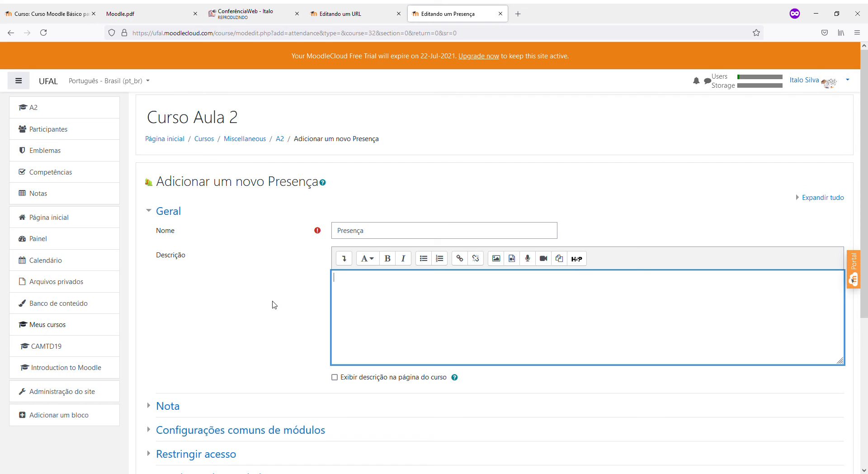
{"action": "scroll", "coordinate": [273, 304], "scroll_direction": "down", "scroll_amount": 2}
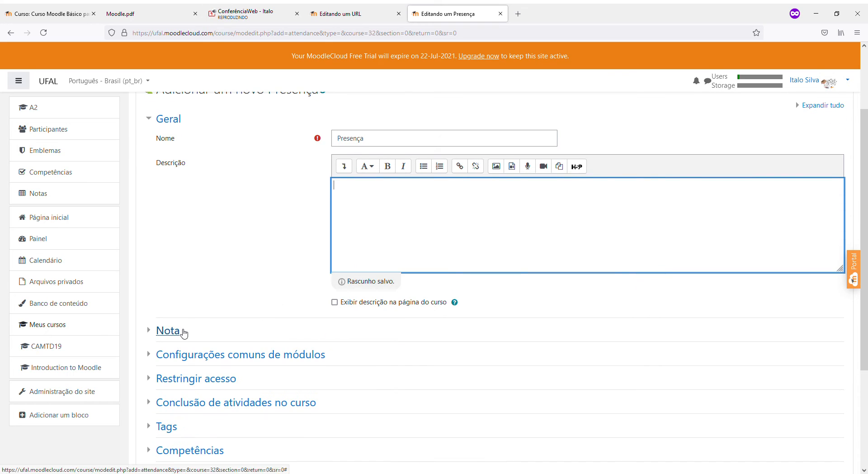
Check the Nota settings: grade type Pontos with maximum grade 100
{"action": "left_click", "coordinate": [186, 331]}
{"action": "scroll", "coordinate": [192, 335], "scroll_direction": "down", "scroll_amount": 2}
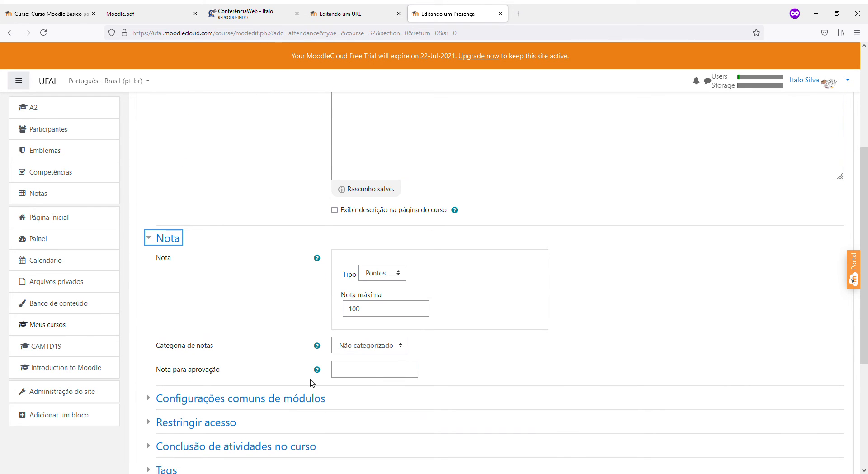
{"action": "left_click", "coordinate": [389, 277]}
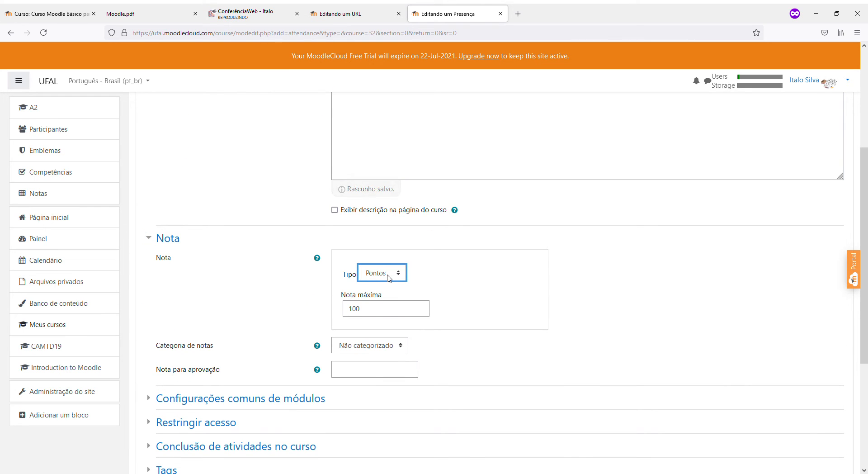
{"action": "left_click_drag", "start_coordinate": [368, 294], "coordinate": [299, 292]}
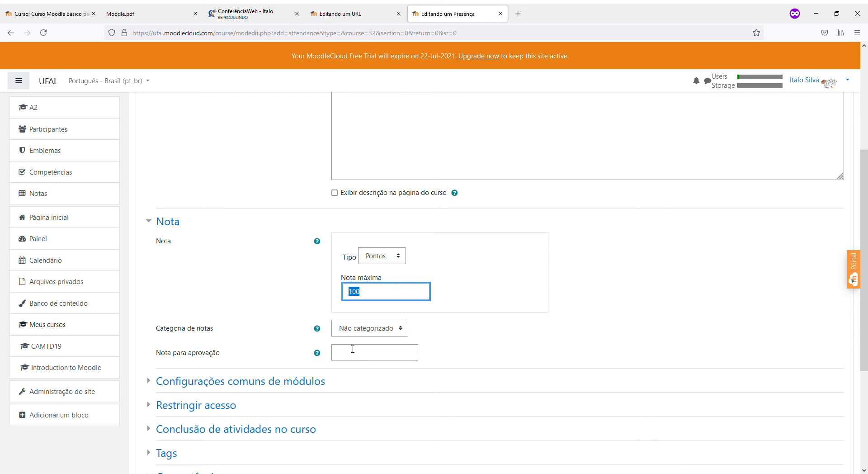
{"action": "scroll", "coordinate": [353, 349], "scroll_direction": "down", "scroll_amount": 2}
{"action": "scroll", "coordinate": [350, 348], "scroll_direction": "up", "scroll_amount": 5}
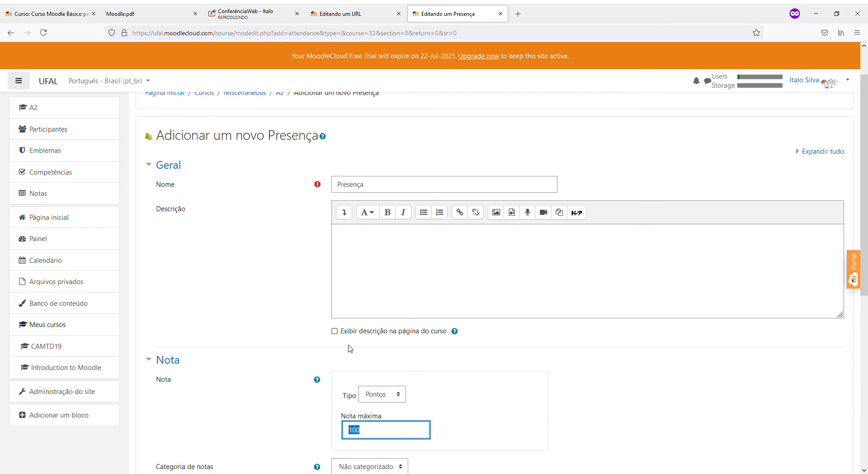
{"action": "left_click", "coordinate": [382, 271]}
Glance at the Conclusão settings, then save the activity and return to the course
{"action": "scroll", "coordinate": [252, 397], "scroll_direction": "down", "scroll_amount": 1}
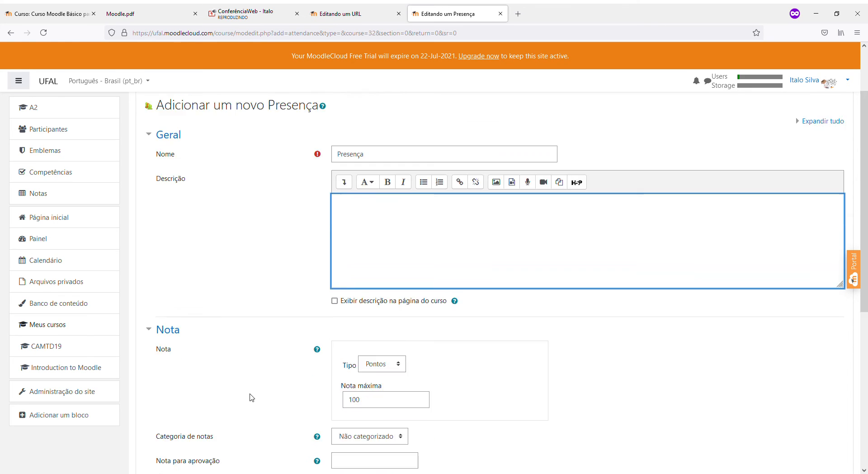
{"action": "scroll", "coordinate": [251, 397], "scroll_direction": "down", "scroll_amount": 6}
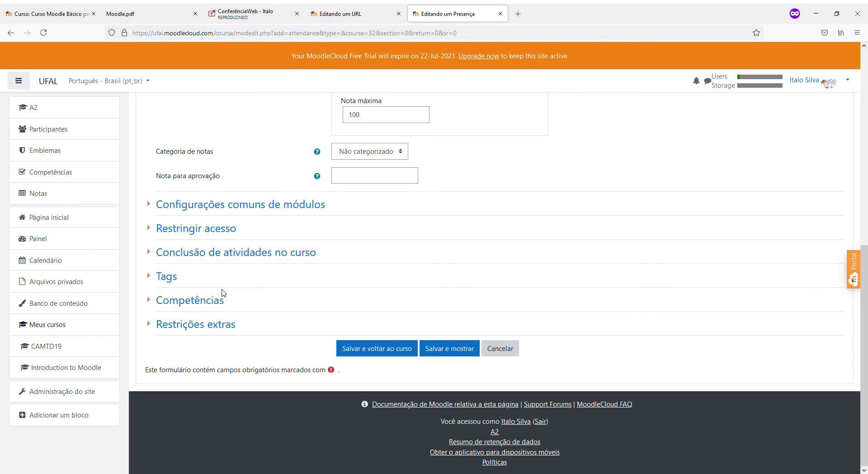
{"action": "left_click", "coordinate": [226, 253]}
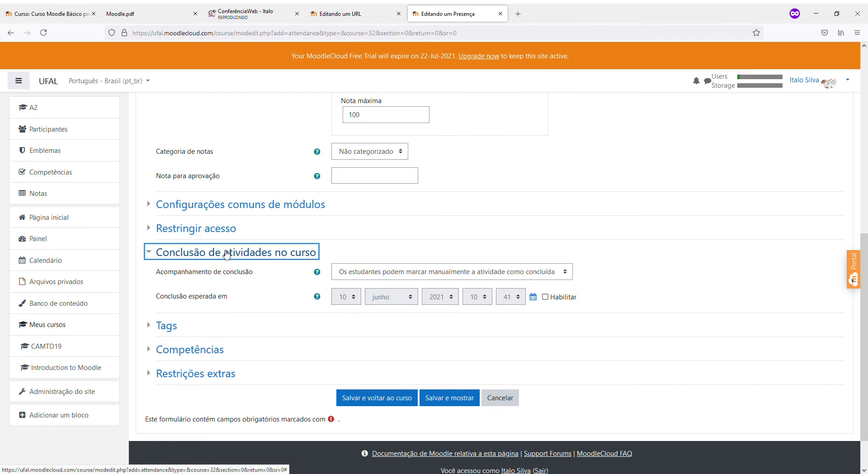
{"action": "left_click", "coordinate": [227, 254]}
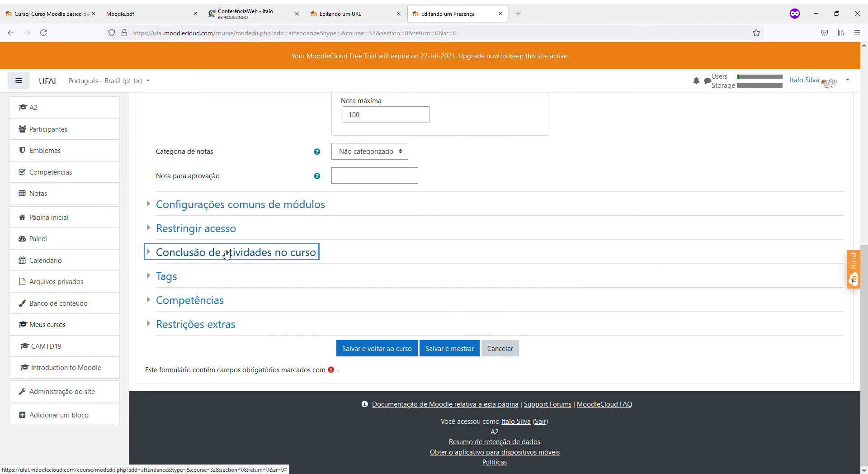
{"action": "left_click", "coordinate": [362, 353]}
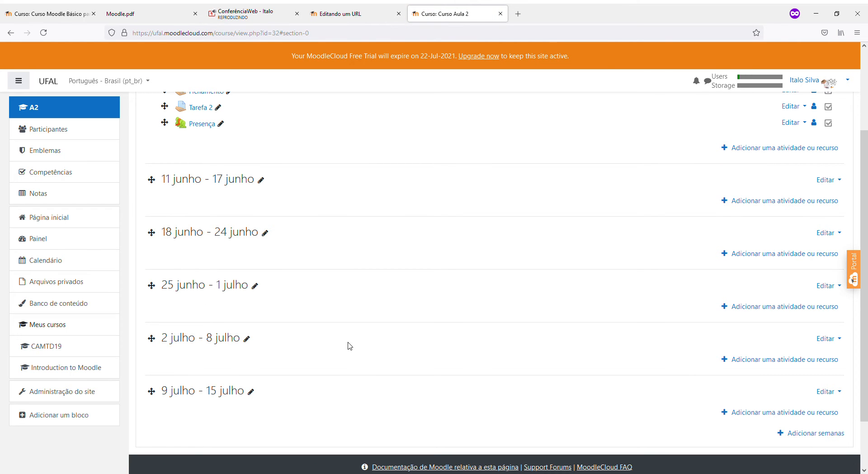
Open the new Presença activity and reach its Adicionar sessão form
{"action": "scroll", "coordinate": [349, 346], "scroll_direction": "up", "scroll_amount": 2}
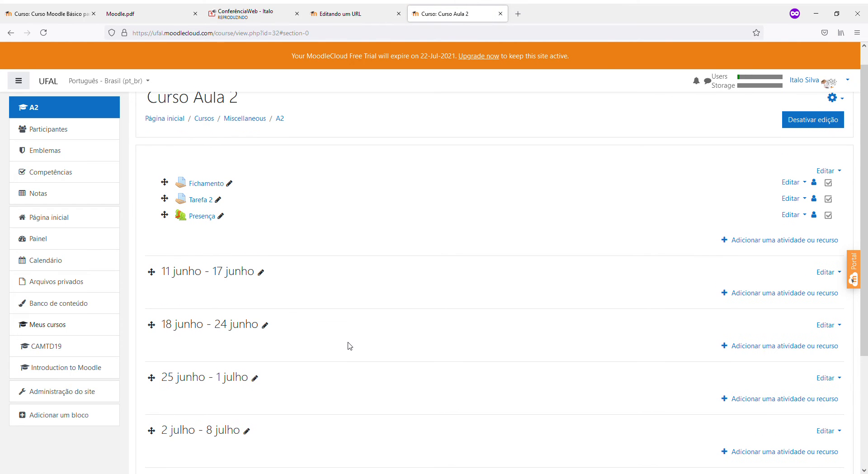
{"action": "left_click", "coordinate": [201, 221]}
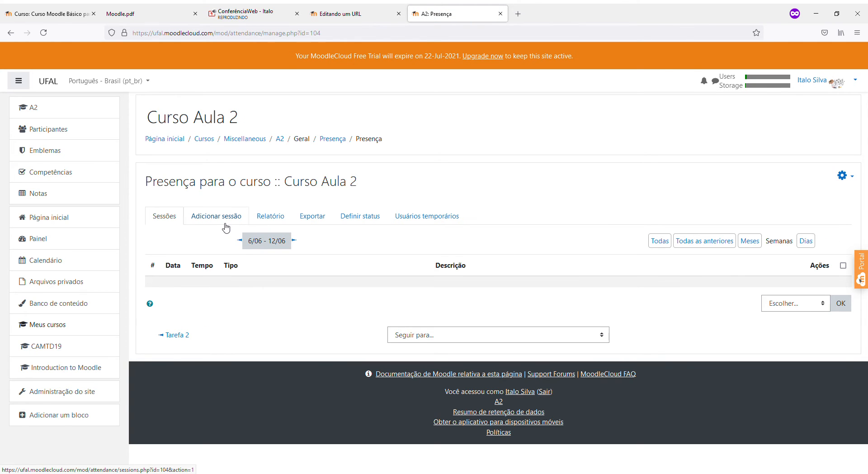
{"action": "left_click", "coordinate": [280, 141]}
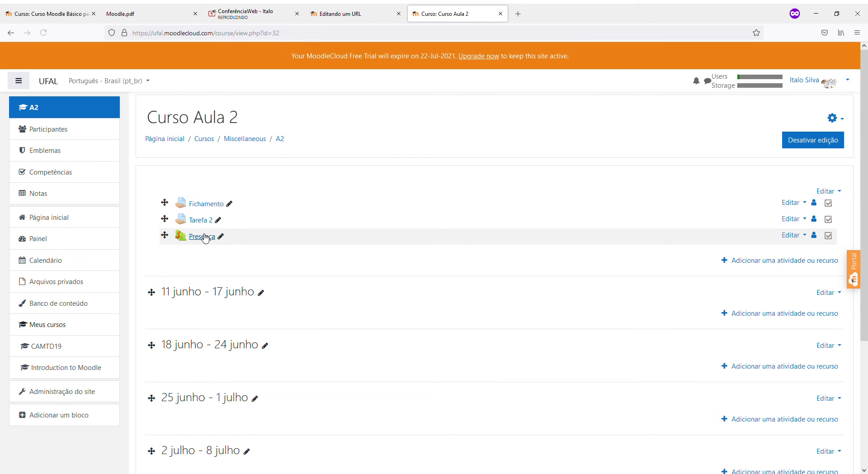
{"action": "left_click", "coordinate": [206, 237]}
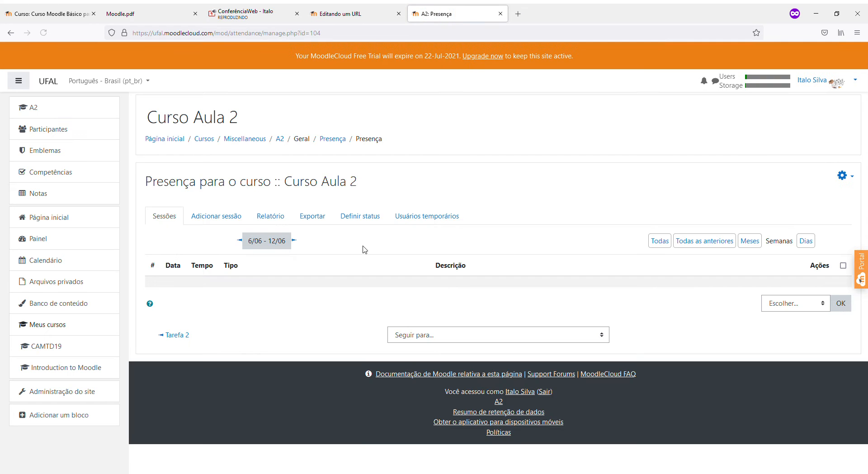
{"action": "left_click", "coordinate": [852, 185]}
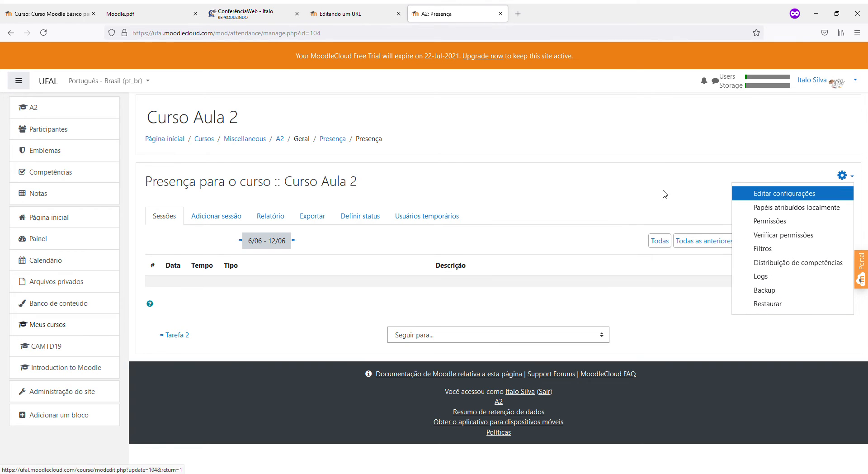
{"action": "key", "text": "Escape"}
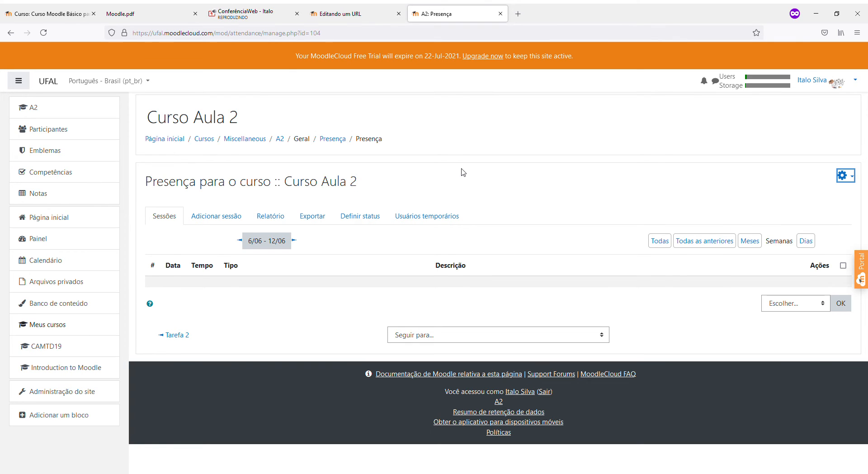
{"action": "left_click", "coordinate": [213, 226]}
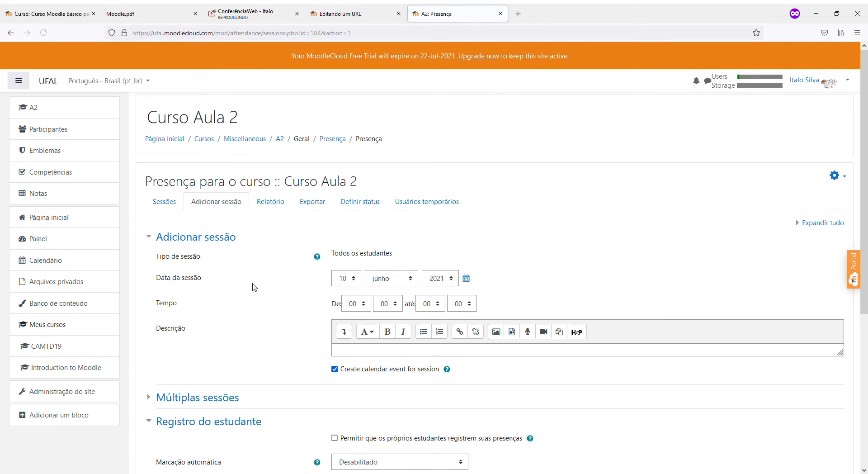
Set the session to 11 June, running from 09 to 12
{"action": "scroll", "coordinate": [314, 246], "scroll_direction": "down", "scroll_amount": 2}
{"action": "left_click", "coordinate": [352, 189]}
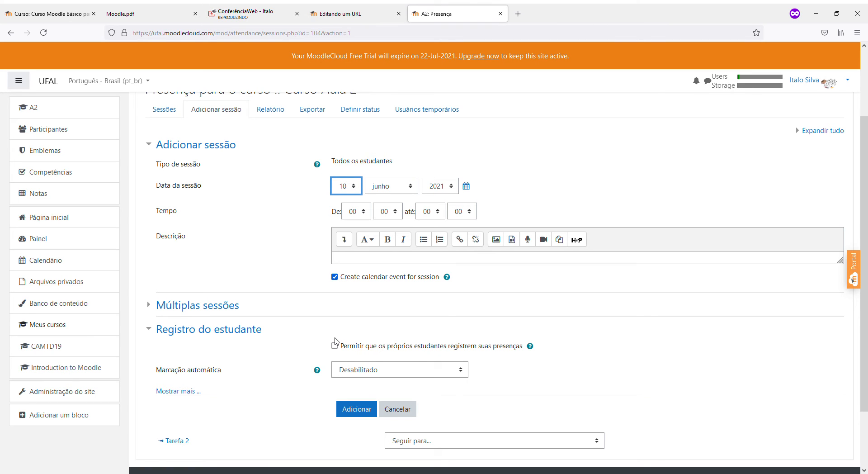
{"action": "key", "text": "Down"}
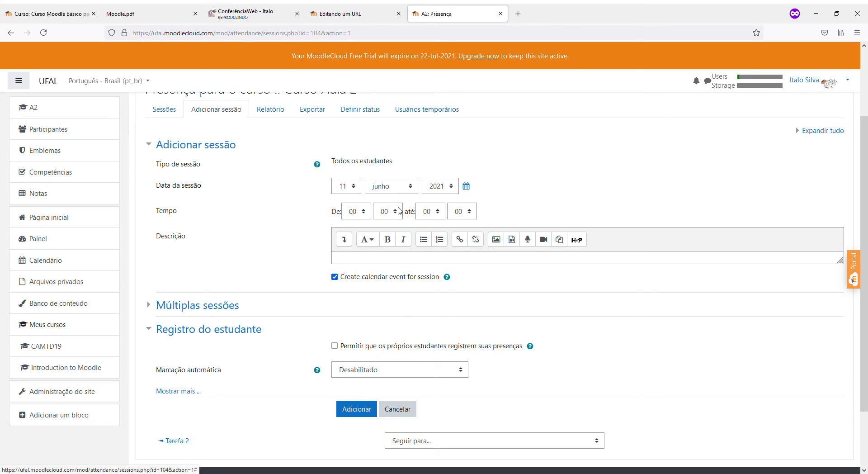
{"action": "left_click", "coordinate": [356, 213]}
{"action": "key", "text": "9"}
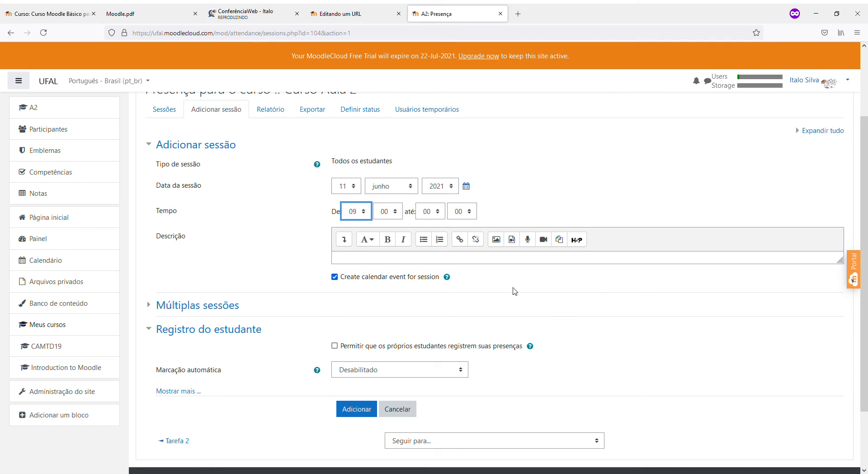
{"action": "left_click", "coordinate": [425, 216]}
{"action": "key", "text": "1"}
{"action": "key", "text": "2"}
{"action": "scroll", "coordinate": [589, 315], "scroll_direction": "down", "scroll_amount": 2}
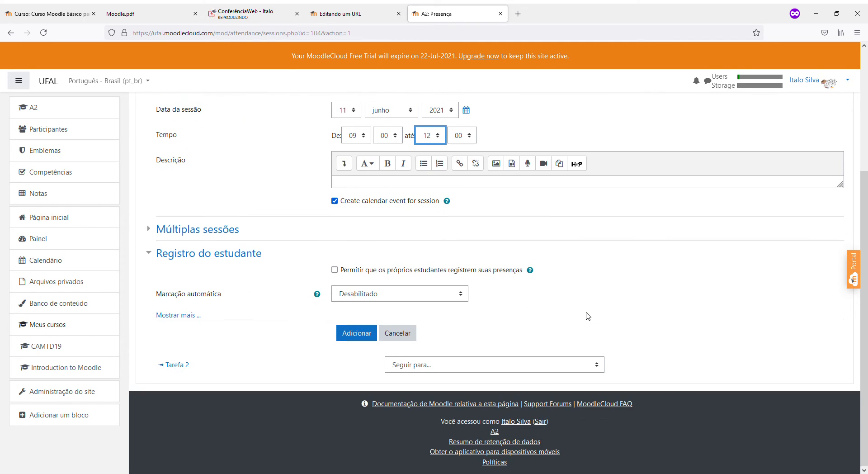
Enable repeating sessions and describe the session as 'Aula Prática no laboratório de informática'
{"action": "left_click", "coordinate": [218, 231]}
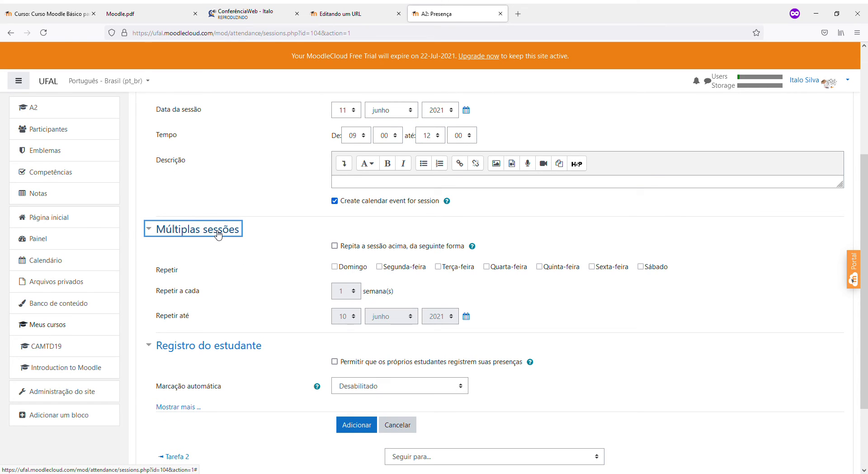
{"action": "left_click", "coordinate": [334, 247]}
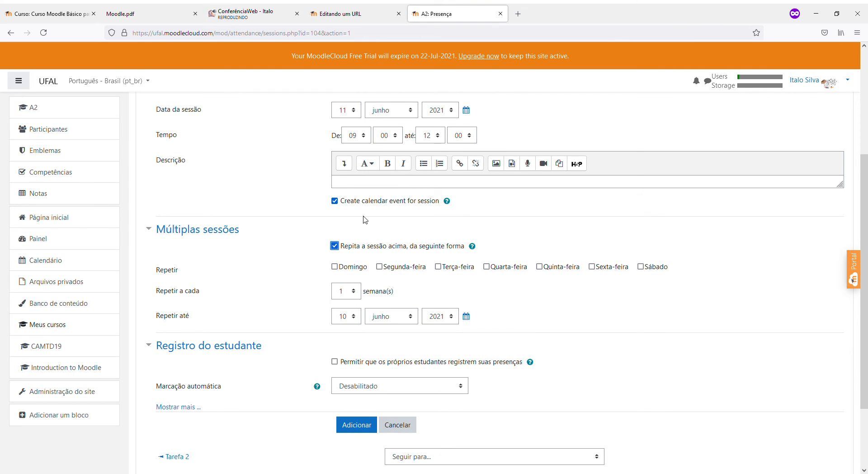
{"action": "scroll", "coordinate": [364, 253], "scroll_direction": "up", "scroll_amount": 2}
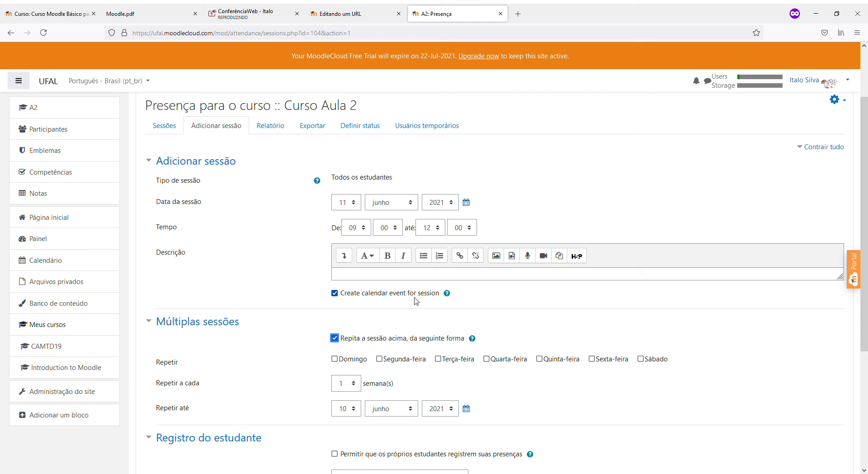
{"action": "left_click", "coordinate": [363, 277]}
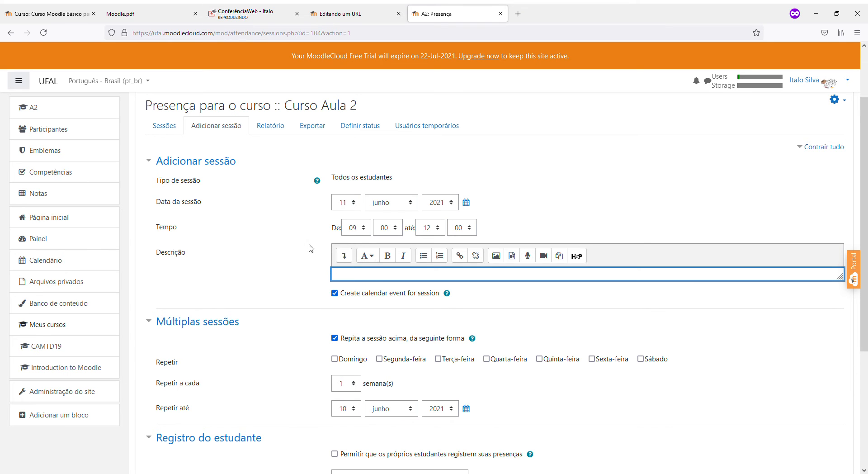
{"action": "scroll", "coordinate": [409, 297], "scroll_direction": "down", "scroll_amount": 3}
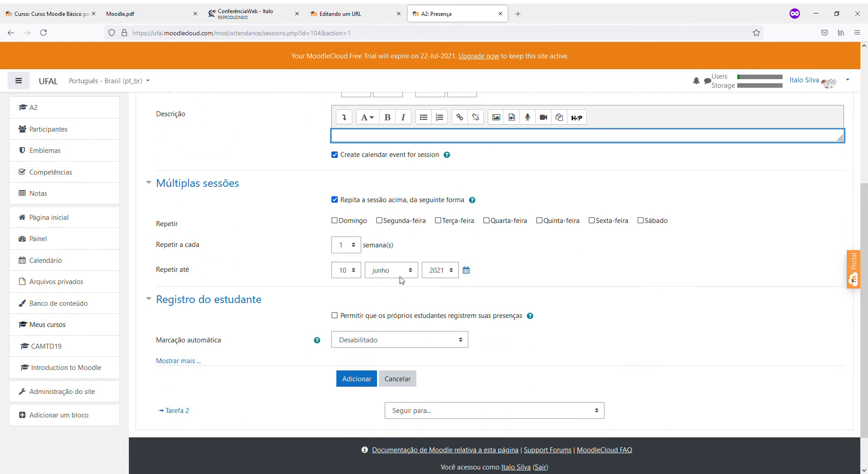
{"action": "type", "text": "Aula Prática"}
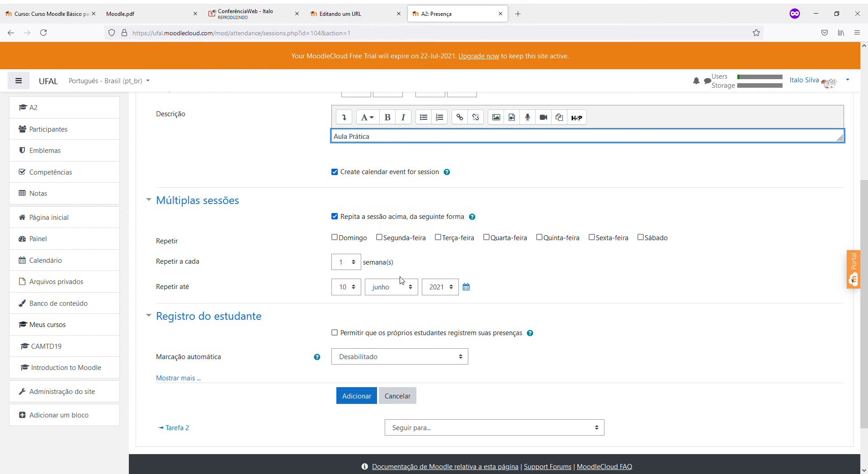
{"action": "type", "text": " no laborat"}
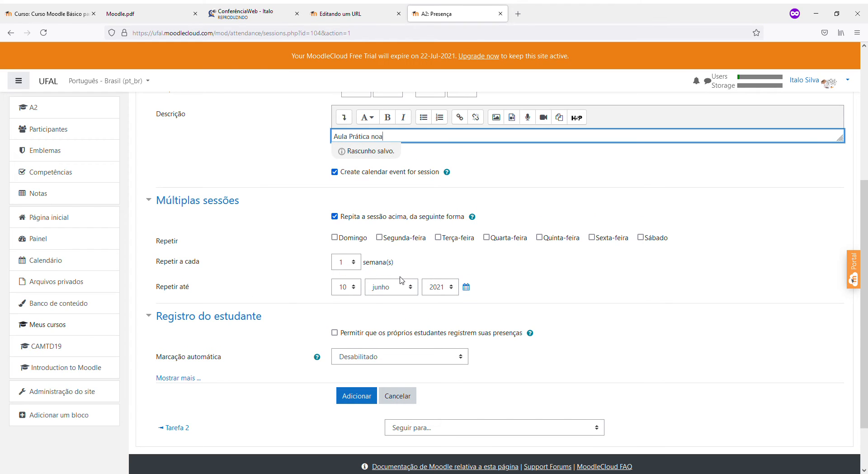
{"action": "type", "text": "ório de informática"}
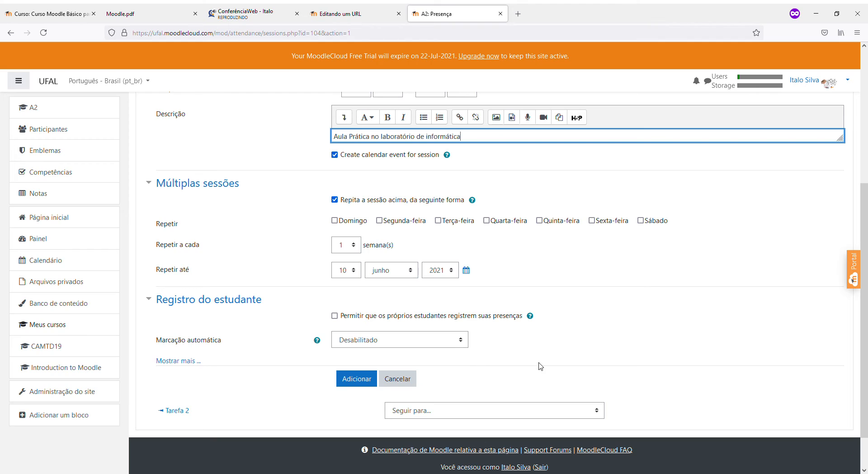
Repeat the session every Sexta-feira until day 25
{"action": "left_click", "coordinate": [591, 220]}
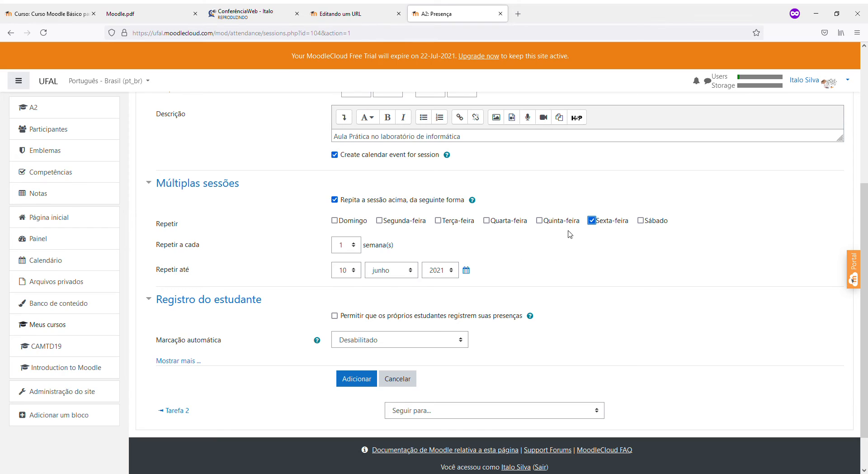
{"action": "left_click", "coordinate": [340, 274]}
{"action": "type", "text": "25"}
{"action": "scroll", "coordinate": [548, 281], "scroll_direction": "down", "scroll_amount": 1}
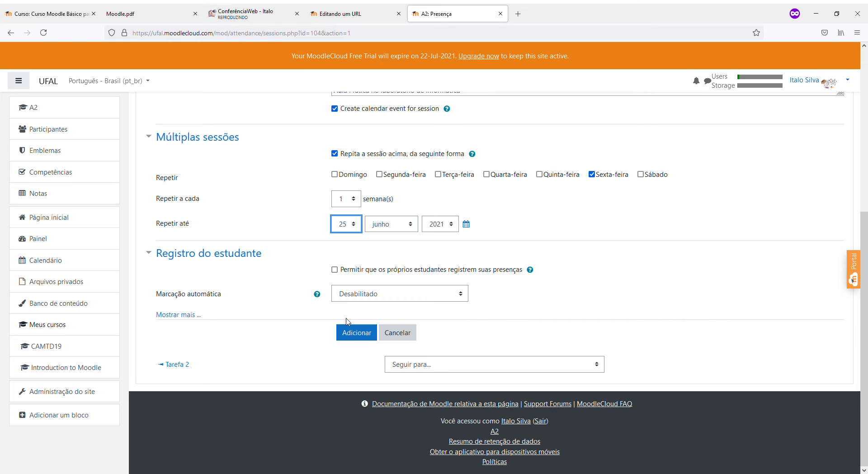
Reveal the extra student registration options and switch IP-sharing prevention to Sim
{"action": "left_click", "coordinate": [198, 314]}
{"action": "scroll", "coordinate": [320, 374], "scroll_direction": "down", "scroll_amount": 2}
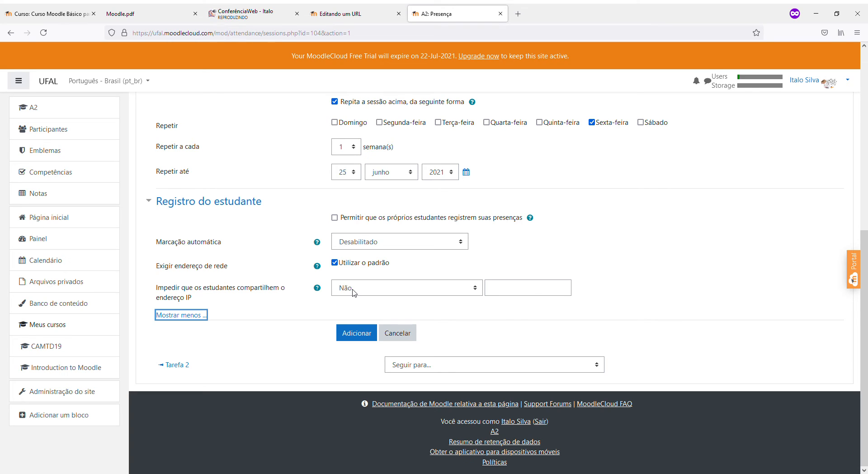
{"action": "left_click", "coordinate": [528, 289]}
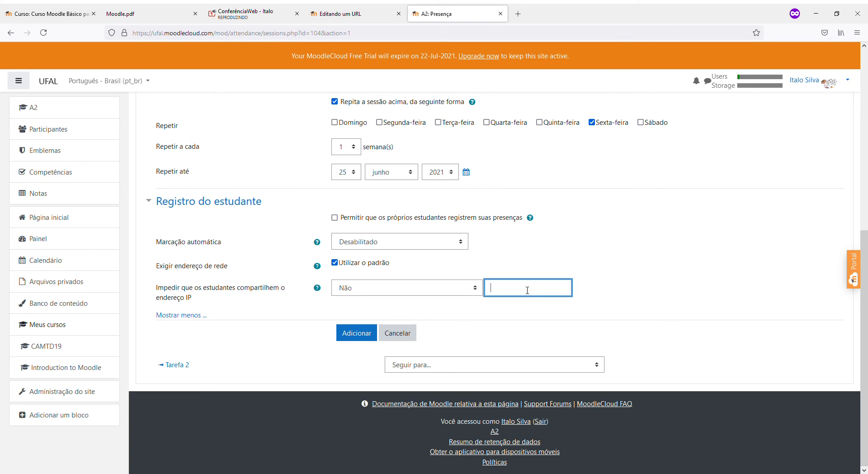
{"action": "left_click", "coordinate": [361, 291]}
{"action": "key", "text": "Down"}
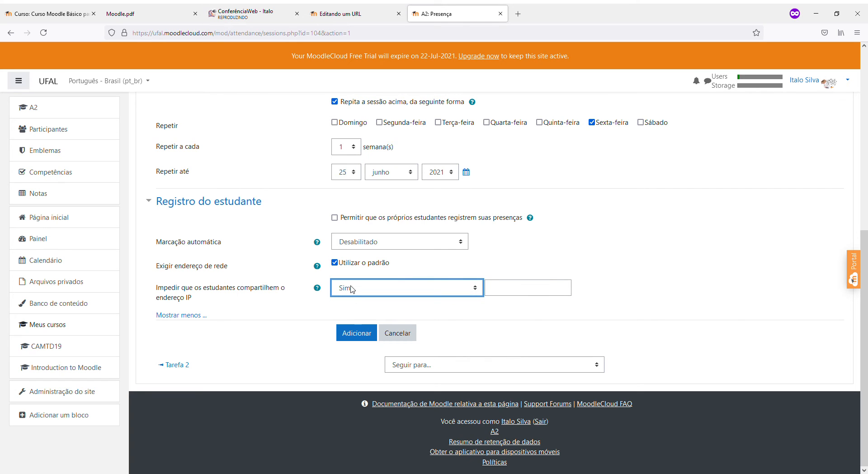
Return IP-sharing prevention to Não and add the repeated Friday sessions
{"action": "scroll", "coordinate": [352, 289], "scroll_direction": "up", "scroll_amount": 1}
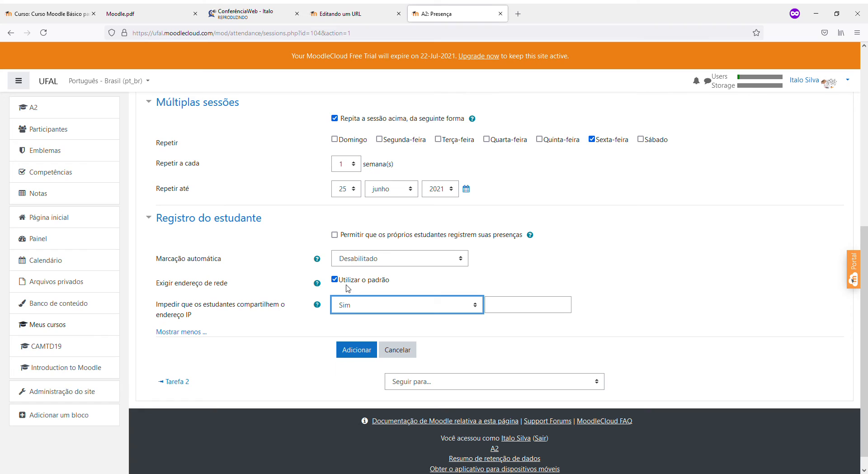
{"action": "left_click", "coordinate": [357, 264]}
{"action": "scroll", "coordinate": [312, 260], "scroll_direction": "down", "scroll_amount": 1}
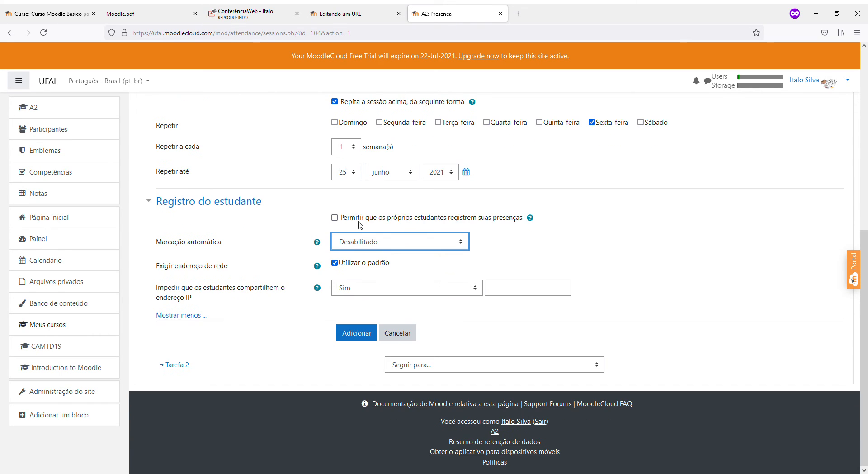
{"action": "left_click", "coordinate": [359, 229]}
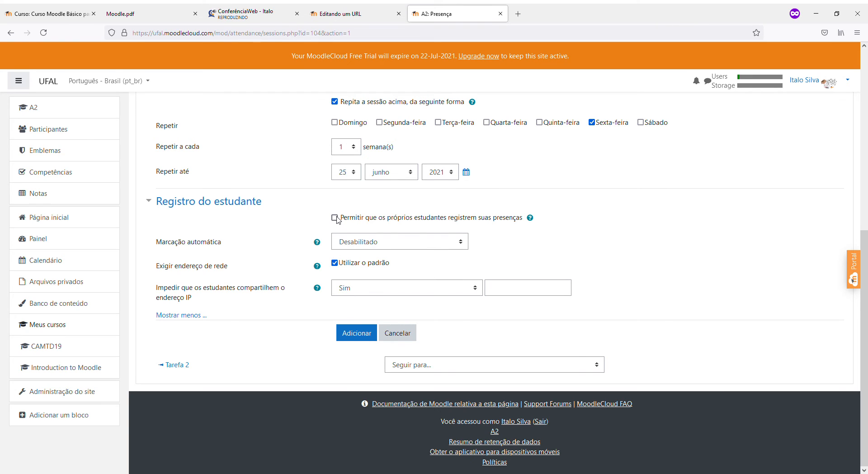
{"action": "left_click", "coordinate": [345, 291]}
{"action": "left_click", "coordinate": [348, 306]}
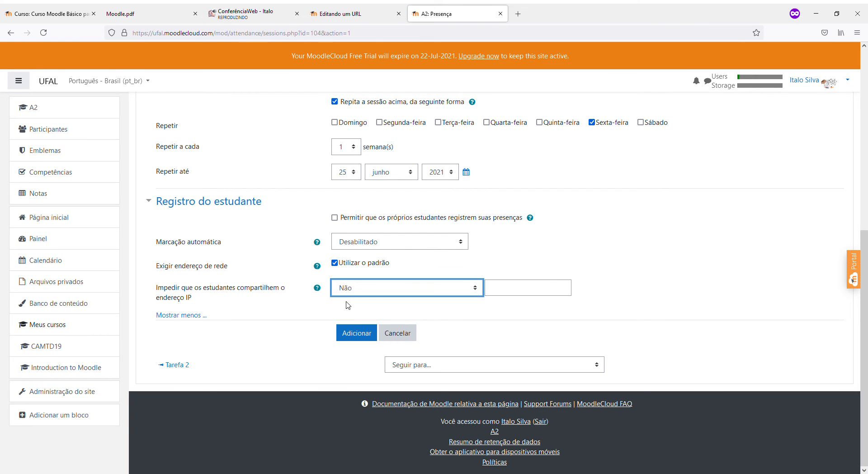
{"action": "left_click", "coordinate": [351, 334]}
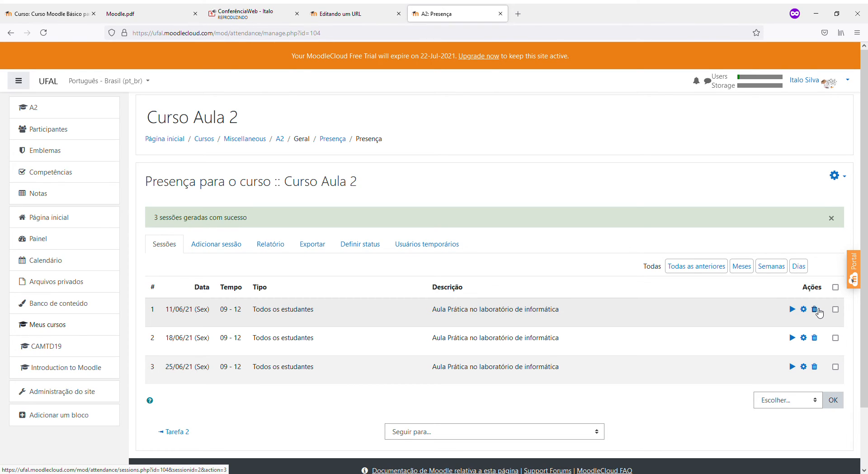
Start taking attendance for the 11 June 2021 session
{"action": "left_click", "coordinate": [793, 314]}
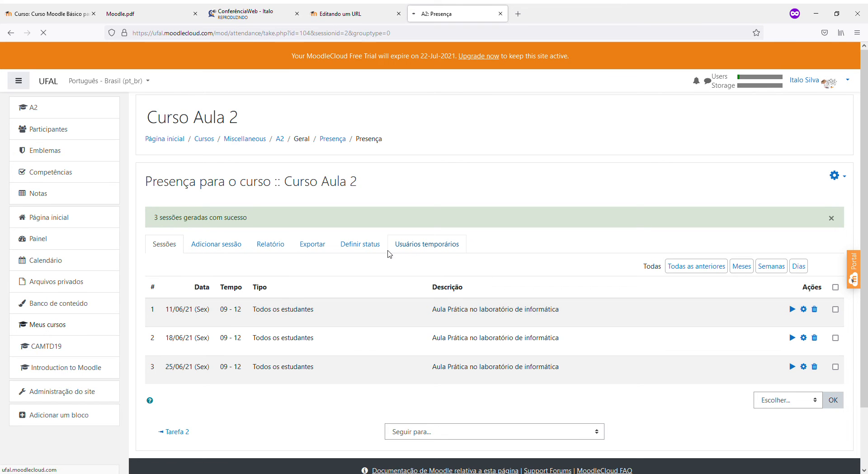
Try each status for Aluno 1, settle on Present, then mark all students Present
{"action": "scroll", "coordinate": [365, 304], "scroll_direction": "down", "scroll_amount": 2}
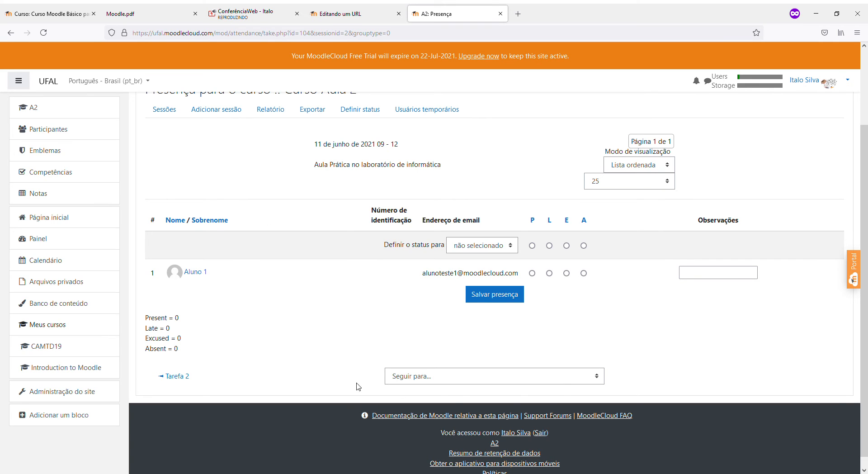
{"action": "left_click", "coordinate": [532, 273]}
{"action": "left_click", "coordinate": [550, 274]}
{"action": "left_click", "coordinate": [567, 274]}
{"action": "left_click", "coordinate": [584, 274]}
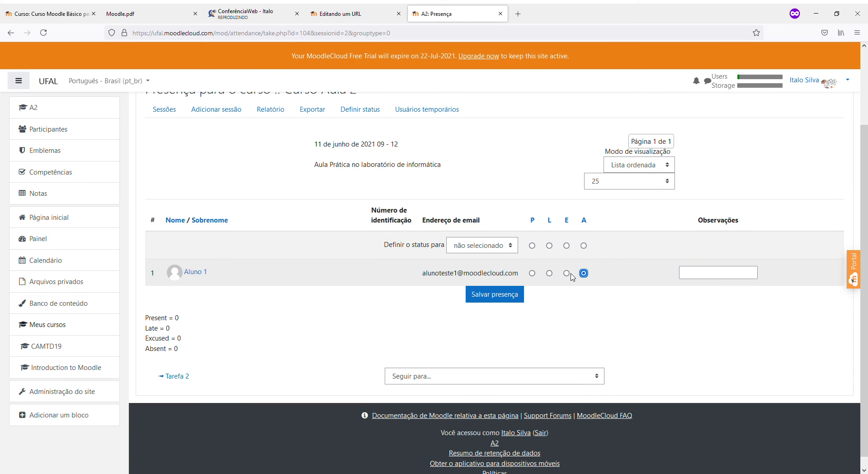
{"action": "left_click", "coordinate": [532, 273]}
{"action": "scroll", "coordinate": [534, 279], "scroll_direction": "up", "scroll_amount": 2}
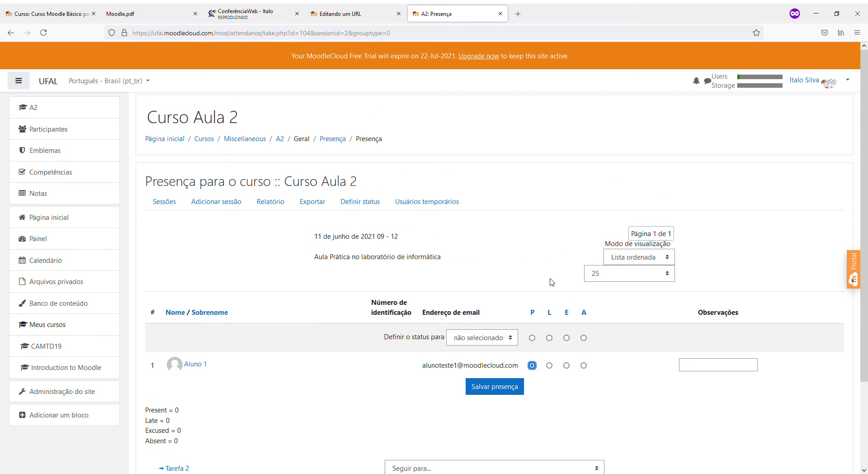
{"action": "left_click", "coordinate": [533, 312]}
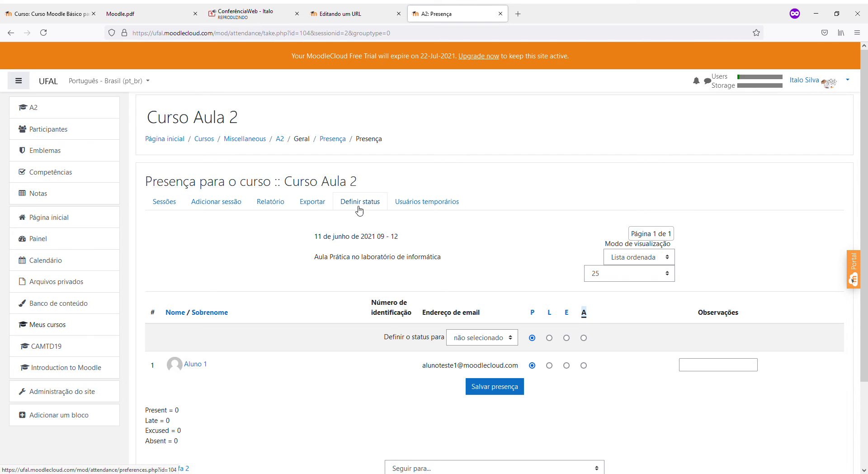
Go to the attendance status definitions (Definir status)
{"action": "left_click", "coordinate": [178, 206]}
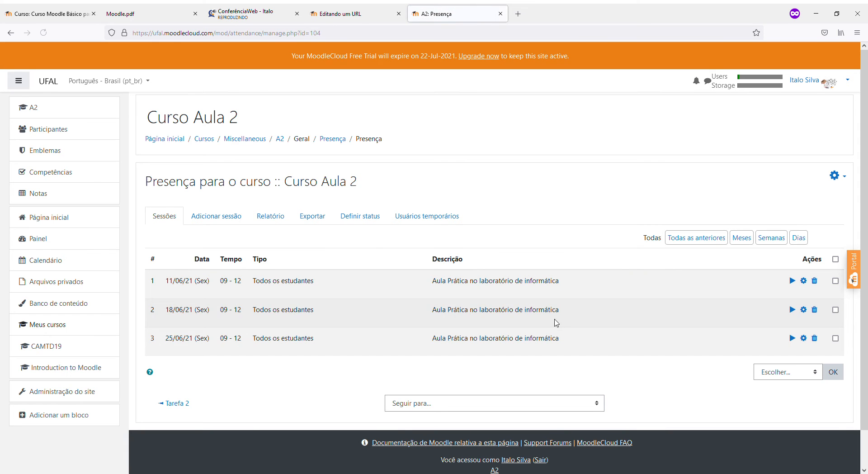
{"action": "left_click", "coordinate": [836, 176]}
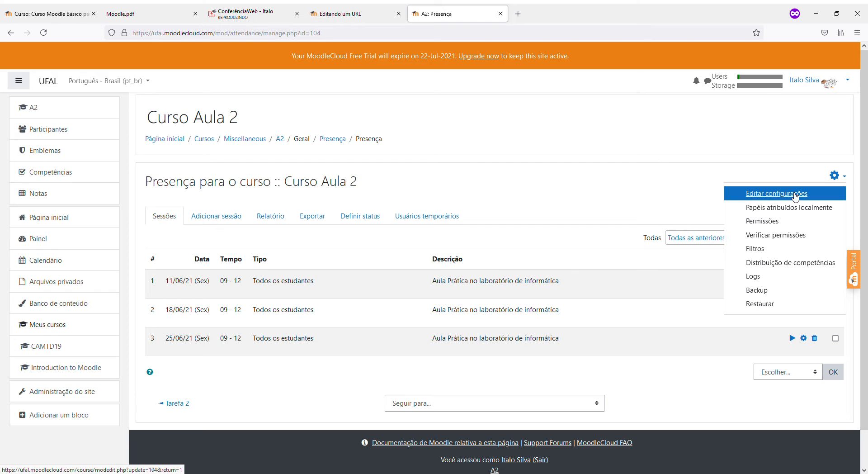
{"action": "left_click", "coordinate": [343, 239]}
{"action": "left_click", "coordinate": [357, 216]}
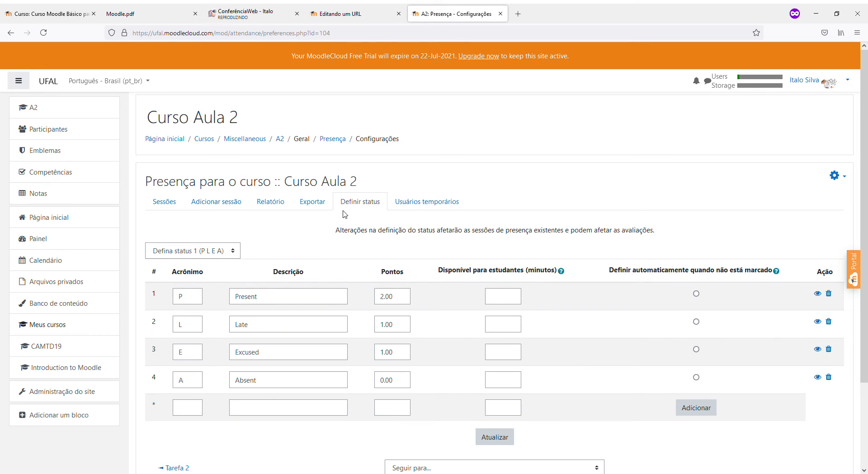
{"action": "left_click", "coordinate": [170, 200]}
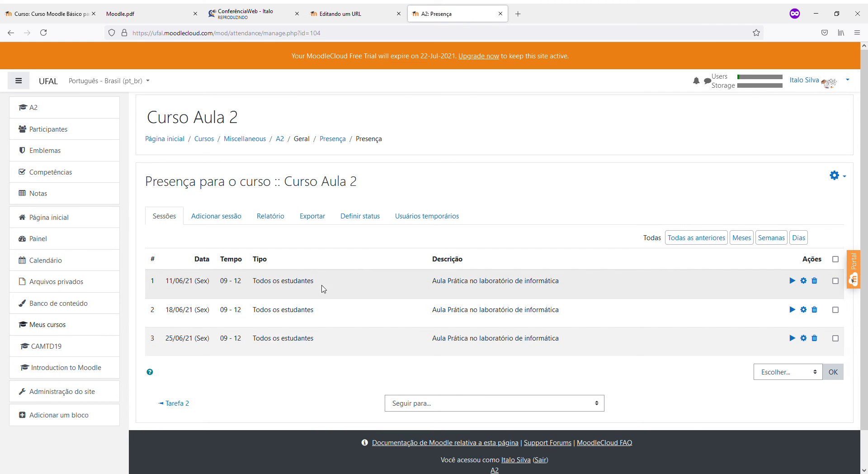
{"action": "left_click", "coordinate": [347, 219]}
Append 'e' to the Present description and change the Late acronym and description to A
{"action": "left_click", "coordinate": [194, 303]}
{"action": "left_click", "coordinate": [273, 302]}
{"action": "type", "text": "esente"}
{"action": "key", "text": "Tab"}
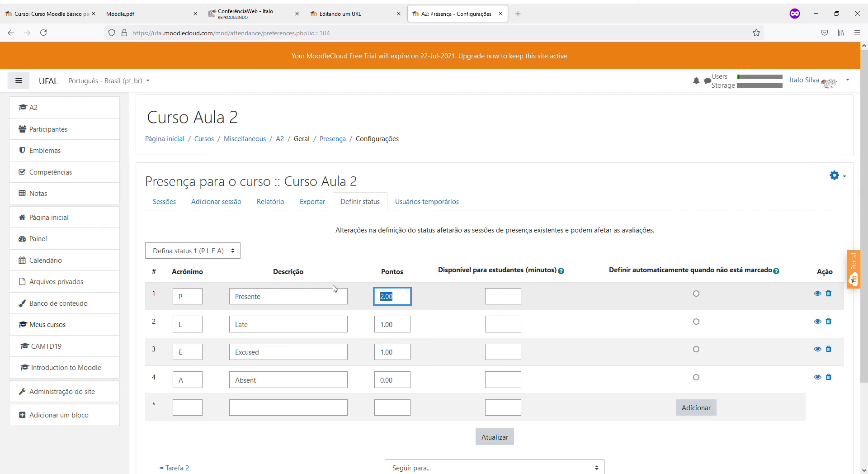
{"action": "double_click", "coordinate": [181, 324]}
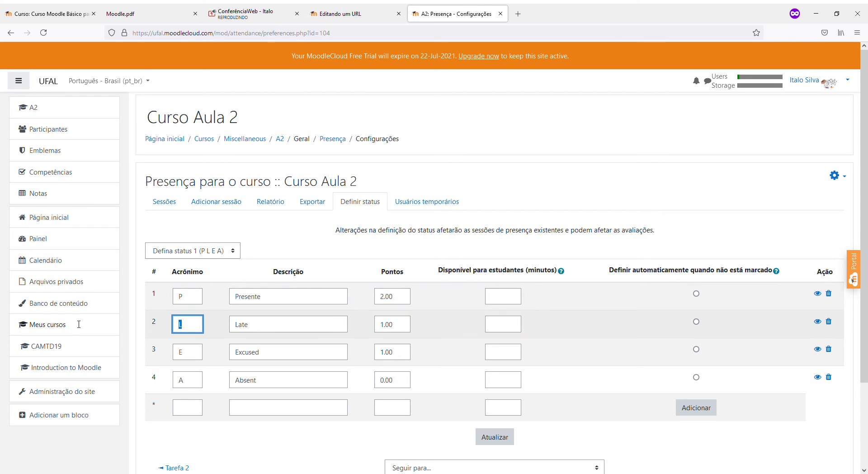
{"action": "type", "text": "A"}
{"action": "key", "text": "Tab"}
{"action": "type", "text": "A"}
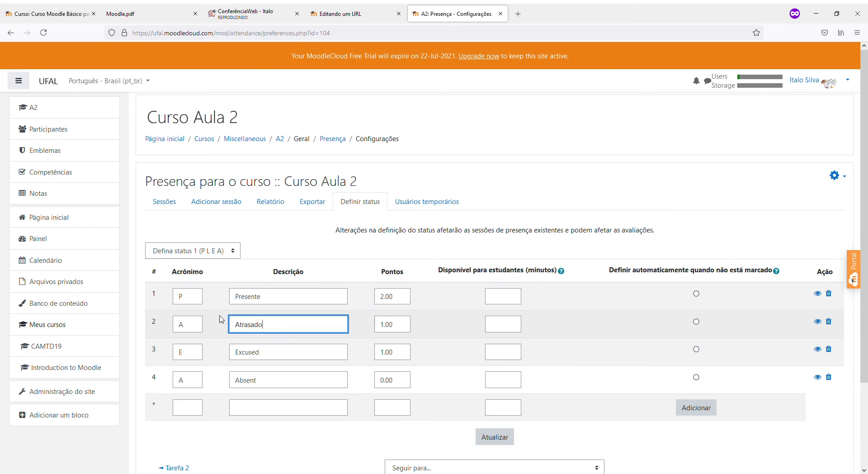
Set the third status to D 'Desistido' worth 0 points and the fourth to F 'Faltou'
{"action": "left_click_drag", "start_coordinate": [198, 351], "coordinate": [143, 345]}
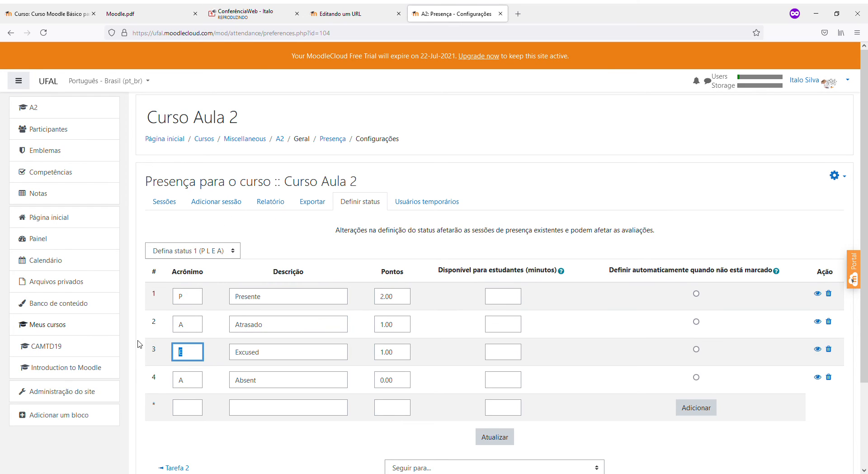
{"action": "type", "text": "D"}
{"action": "key", "text": "Tab"}
{"action": "type", "text": "Desistido"}
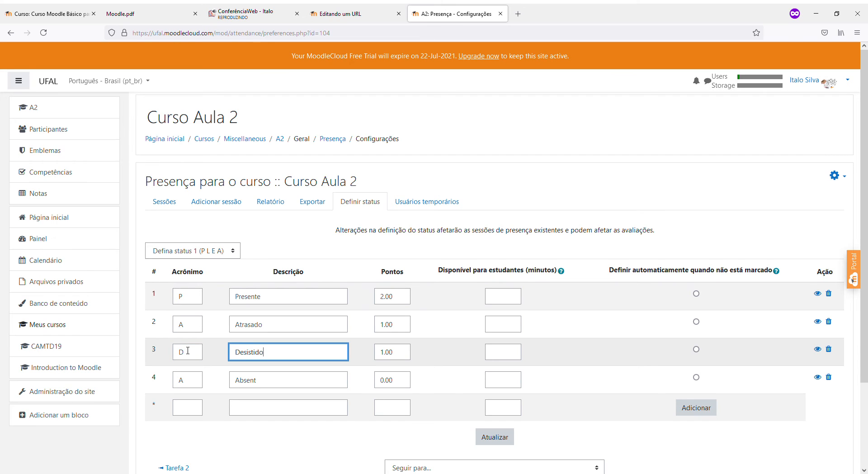
{"action": "key", "text": "Tab"}
{"action": "key", "text": "shift+Tab"}
{"action": "key", "text": "Tab"}
{"action": "type", "text": "0"}
{"action": "key", "text": "Tab"}
{"action": "key", "text": "shift+Tab"}
{"action": "key", "text": "Tab"}
{"action": "key", "text": "Tab"}
{"action": "key", "text": "Tab"}
{"action": "key", "text": "Tab"}
{"action": "key", "text": "Tab"}
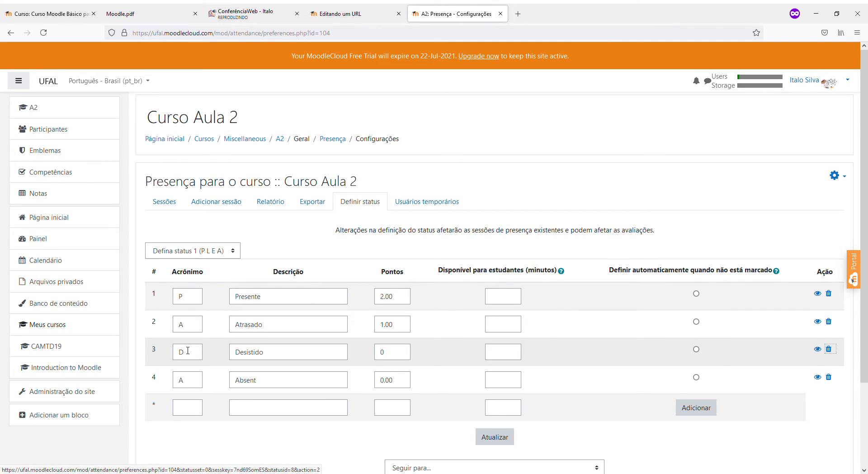
{"action": "type", "text": "F"}
{"action": "key", "text": "Tab"}
{"action": "type", "text": "Faltou"}
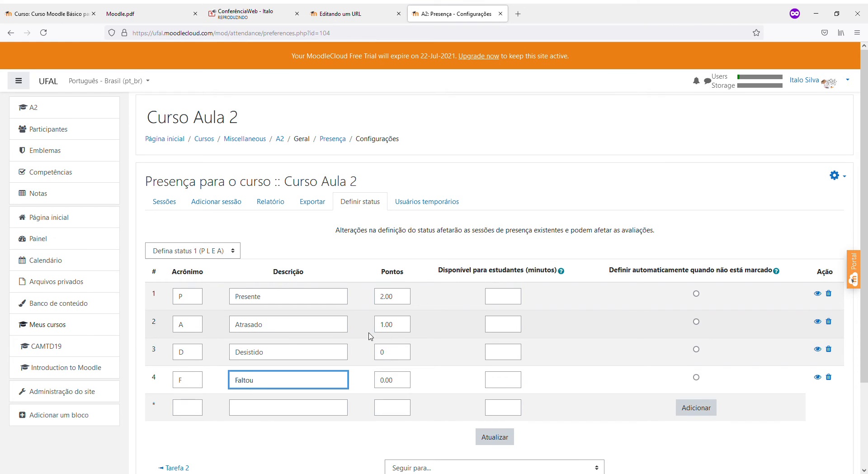
Hide the Late and Excused statuses
{"action": "left_click", "coordinate": [200, 301]}
{"action": "left_click", "coordinate": [184, 379]}
{"action": "left_click", "coordinate": [193, 298]}
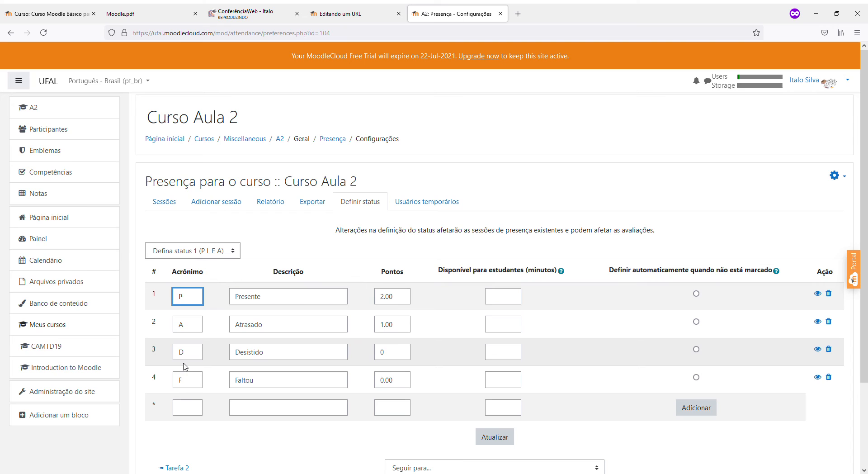
{"action": "left_click", "coordinate": [185, 379]}
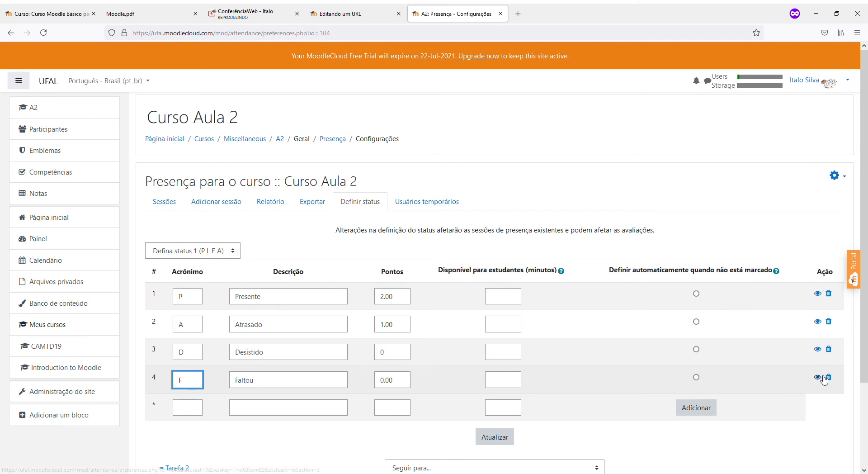
{"action": "left_click", "coordinate": [819, 322]}
{"action": "left_click", "coordinate": [818, 350]}
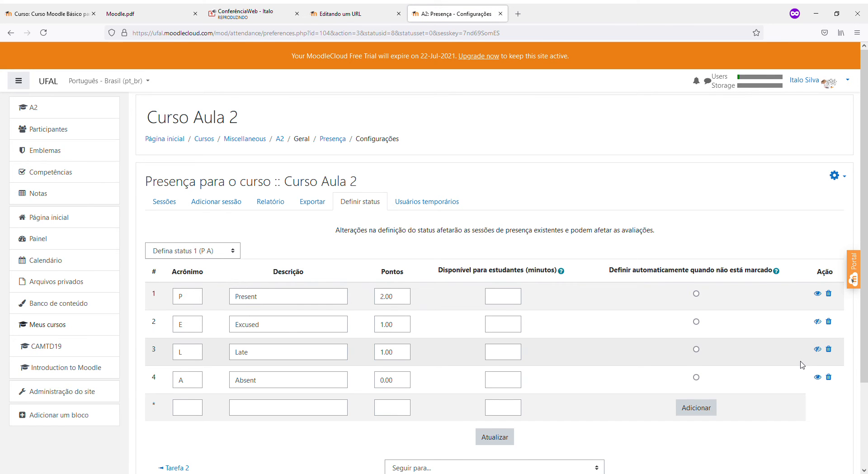
{"action": "left_click", "coordinate": [508, 438]}
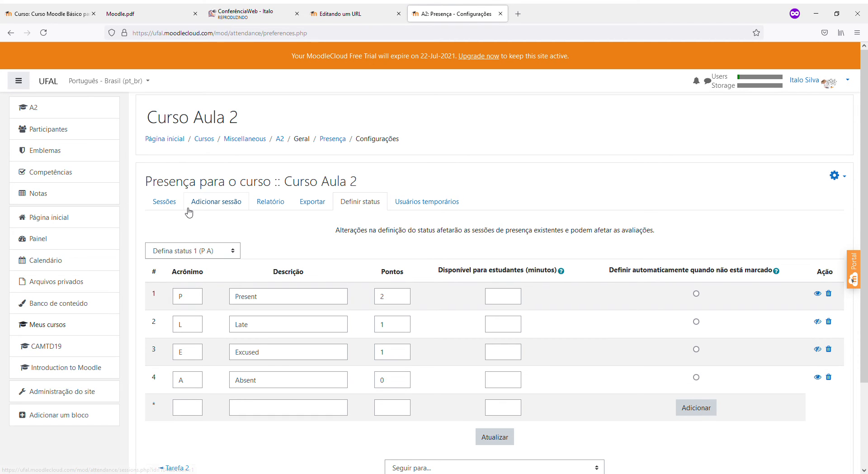
{"action": "left_click", "coordinate": [161, 205]}
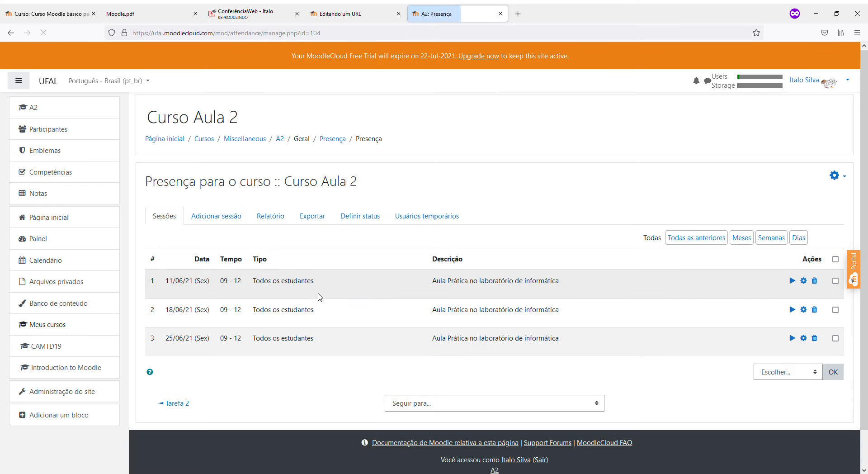
{"action": "left_click", "coordinate": [795, 283]}
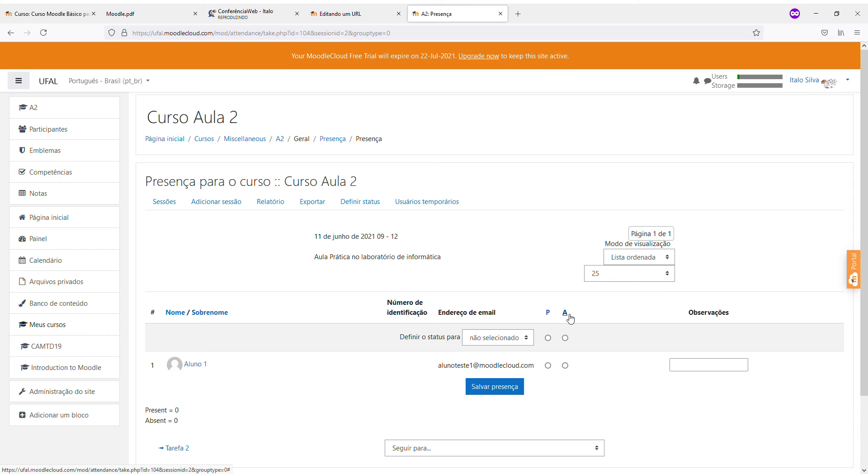
{"action": "left_click", "coordinate": [368, 204]}
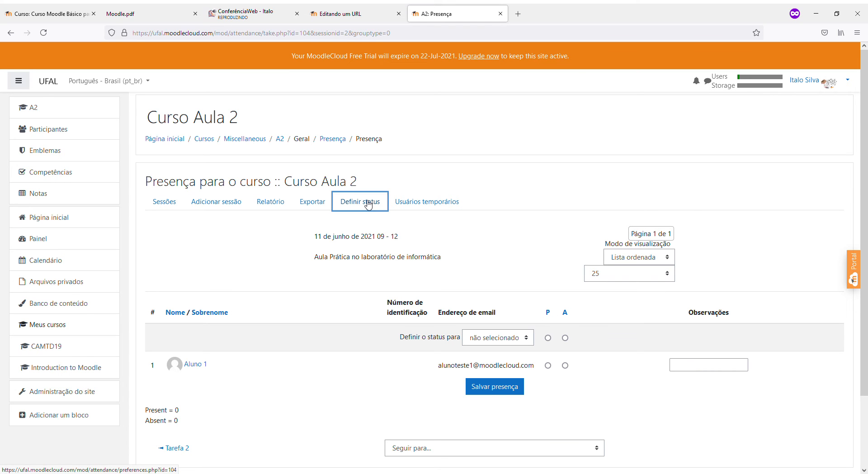
{"action": "left_click", "coordinate": [189, 382]}
Rename Present to Presente and change the fourth status to F 'Fa', then submit
{"action": "scroll", "coordinate": [219, 373], "scroll_direction": "down", "scroll_amount": 2}
{"action": "scroll", "coordinate": [218, 373], "scroll_direction": "up", "scroll_amount": 1}
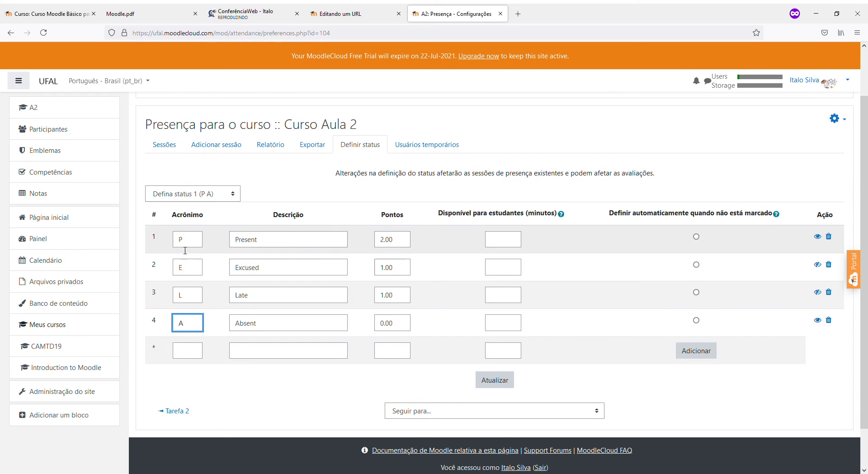
{"action": "left_click", "coordinate": [199, 242]}
{"action": "left_click", "coordinate": [272, 246]}
{"action": "type", "text": "e"}
{"action": "left_click", "coordinate": [197, 272]}
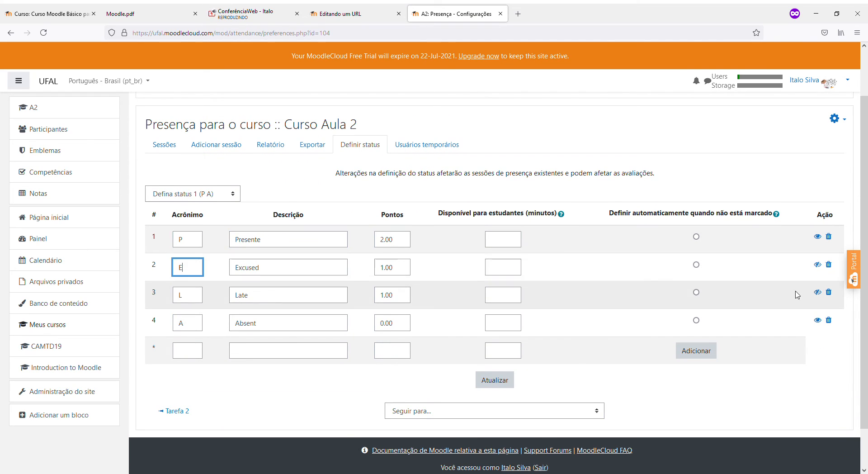
{"action": "double_click", "coordinate": [194, 325]}
{"action": "type", "text": "F"}
{"action": "key", "text": "Tab"}
{"action": "type", "text": "Fa"}
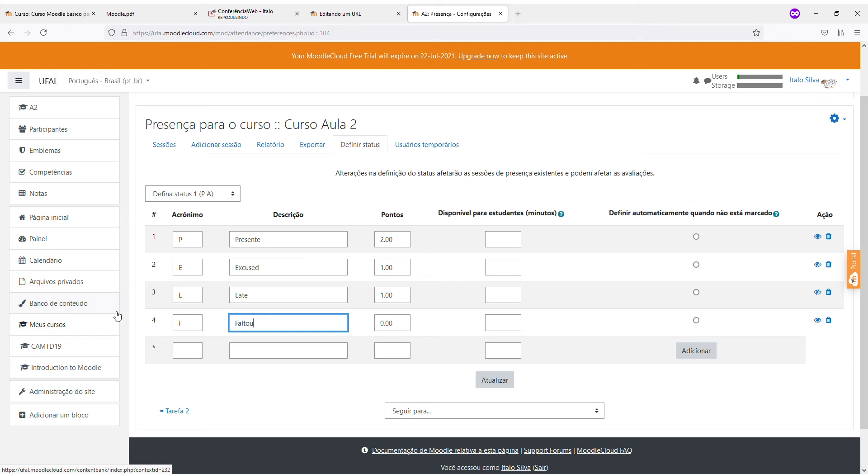
{"action": "key", "text": "Return"}
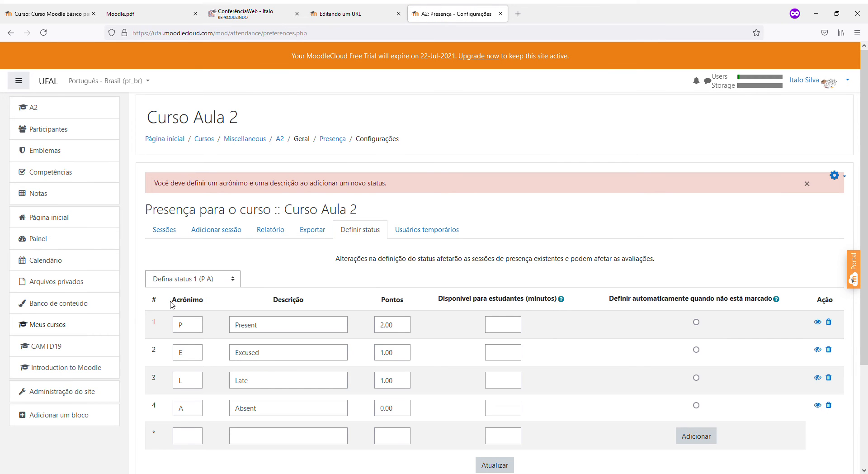
Add a new status F 'Faltou' in the empty row
{"action": "scroll", "coordinate": [172, 305], "scroll_direction": "down", "scroll_amount": 2}
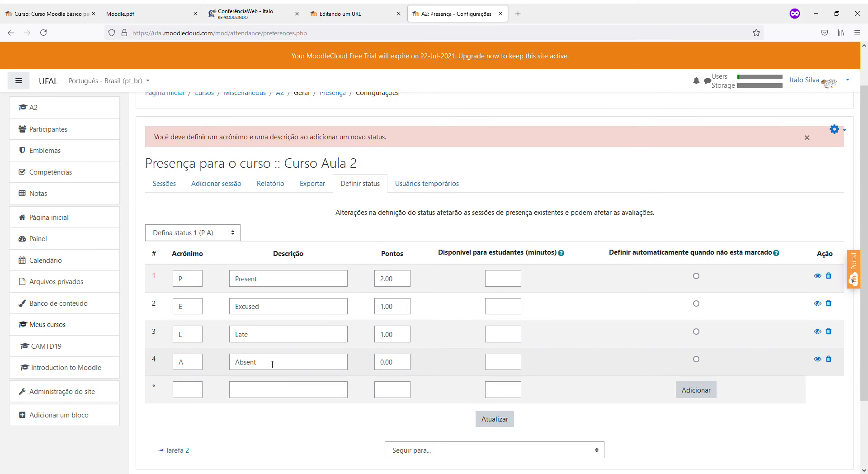
{"action": "left_click", "coordinate": [179, 393]}
{"action": "type", "text": "F"}
{"action": "left_click", "coordinate": [259, 392]}
{"action": "key", "text": "Tab"}
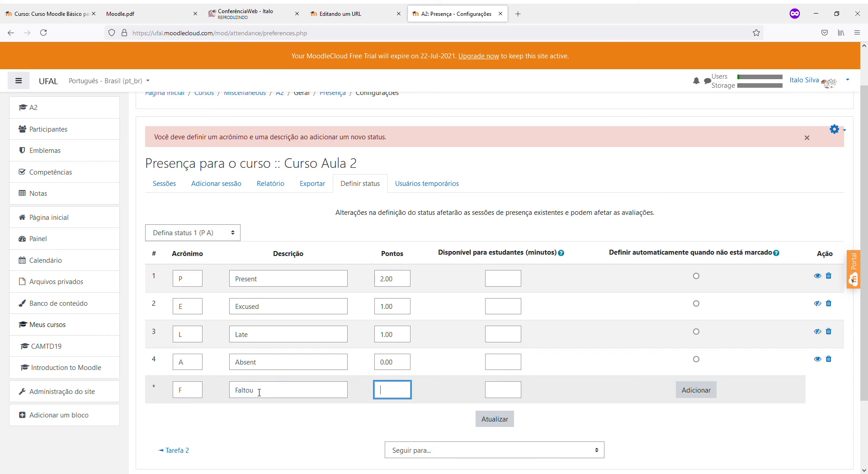
{"action": "left_click", "coordinate": [691, 389]}
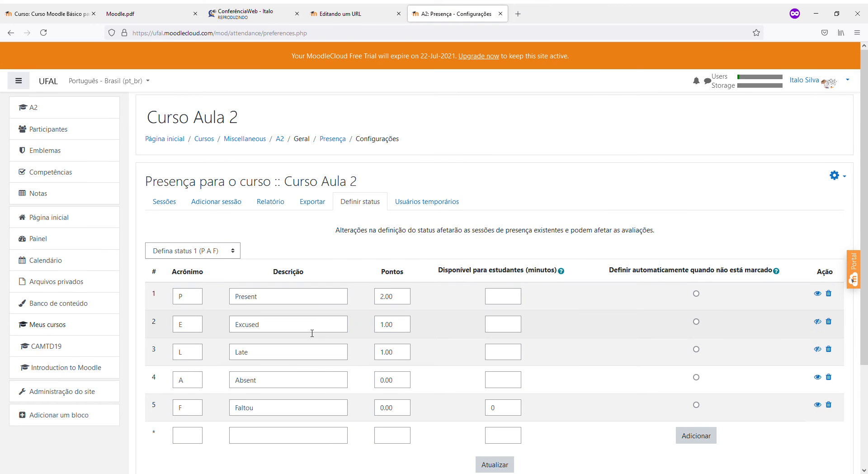
Hide the Absent status, confirm Presente, and save the statuses with Atualizar
{"action": "scroll", "coordinate": [312, 333], "scroll_direction": "down", "scroll_amount": 2}
{"action": "left_click", "coordinate": [817, 285]}
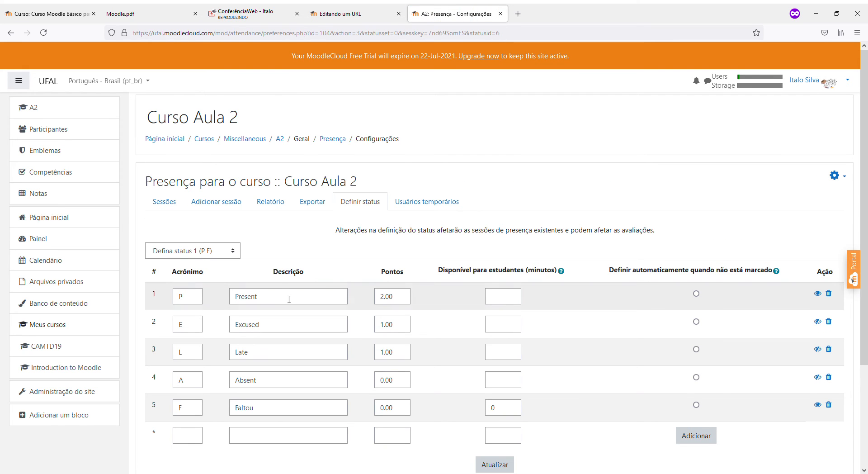
{"action": "left_click", "coordinate": [274, 300]}
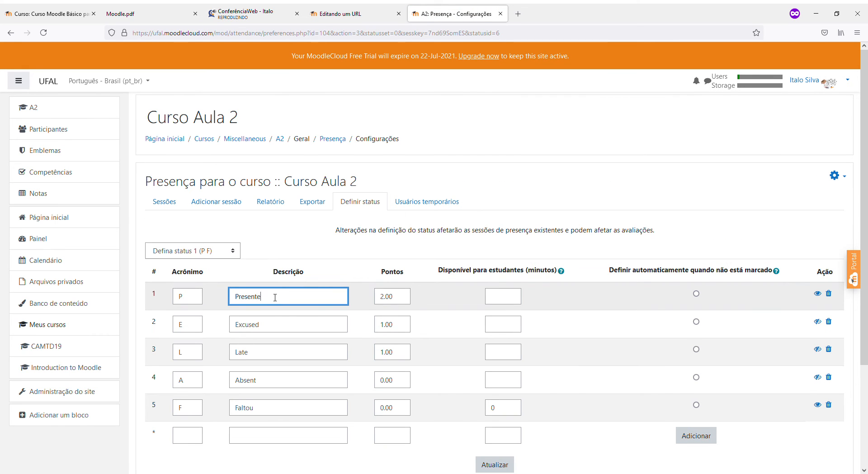
{"action": "key", "text": "Tab"}
{"action": "key", "text": "Tab"}
{"action": "key", "text": "Tab"}
{"action": "key", "text": "Tab"}
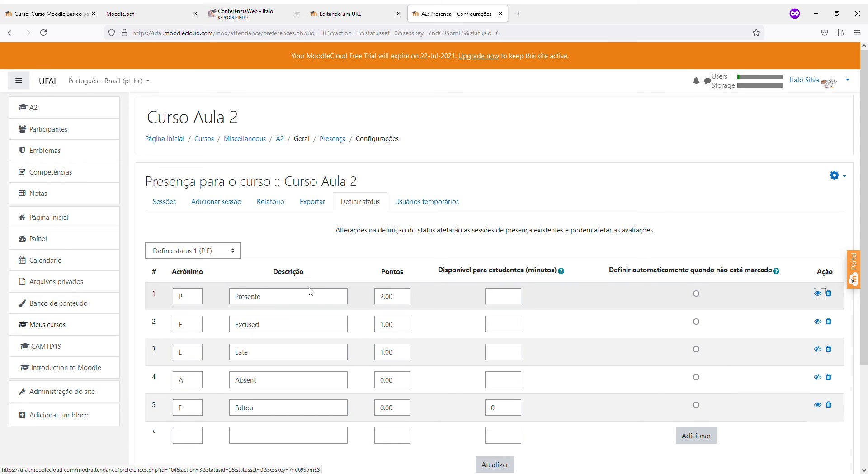
{"action": "scroll", "coordinate": [368, 310], "scroll_direction": "down", "scroll_amount": 3}
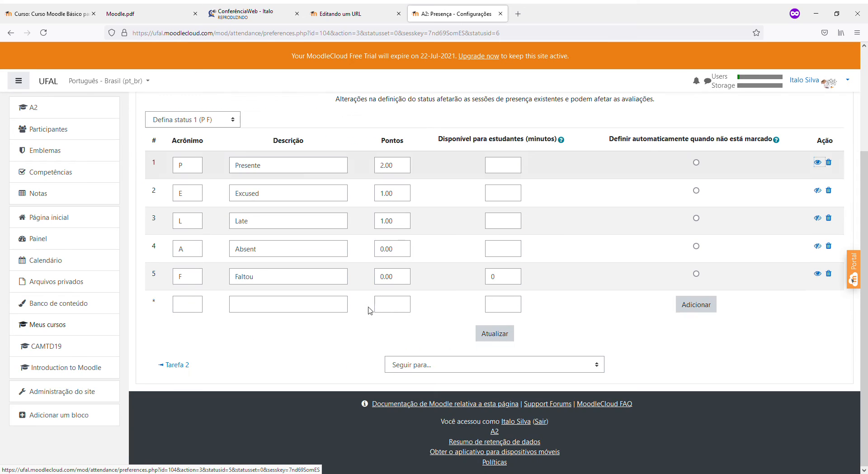
{"action": "left_click", "coordinate": [491, 334]}
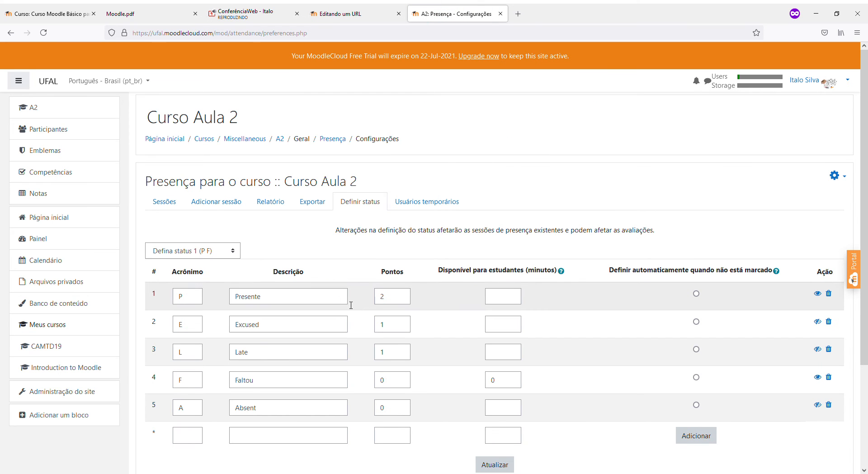
{"action": "left_click", "coordinate": [204, 254]}
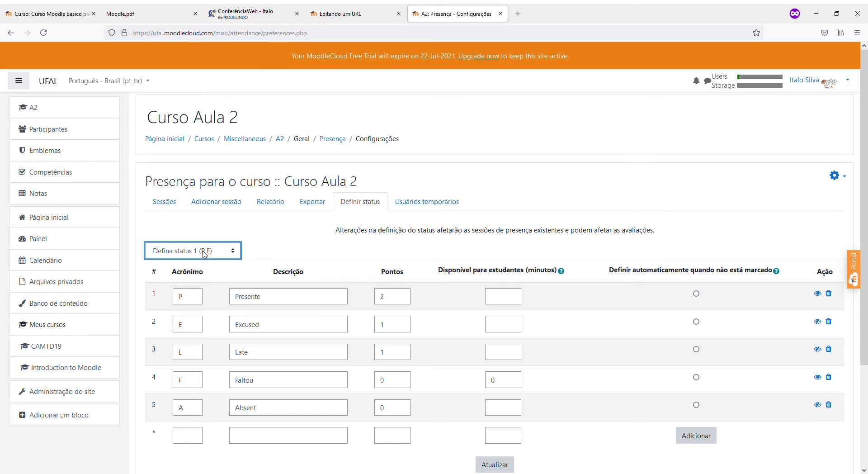
{"action": "left_click", "coordinate": [208, 207]}
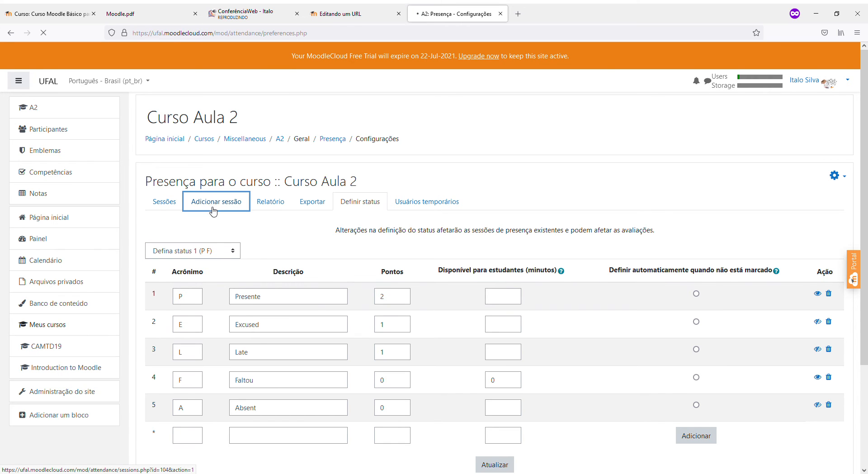
Mark every student present for the 11/06/21 session and save the attendance
{"action": "scroll", "coordinate": [691, 313], "scroll_direction": "down", "scroll_amount": 3}
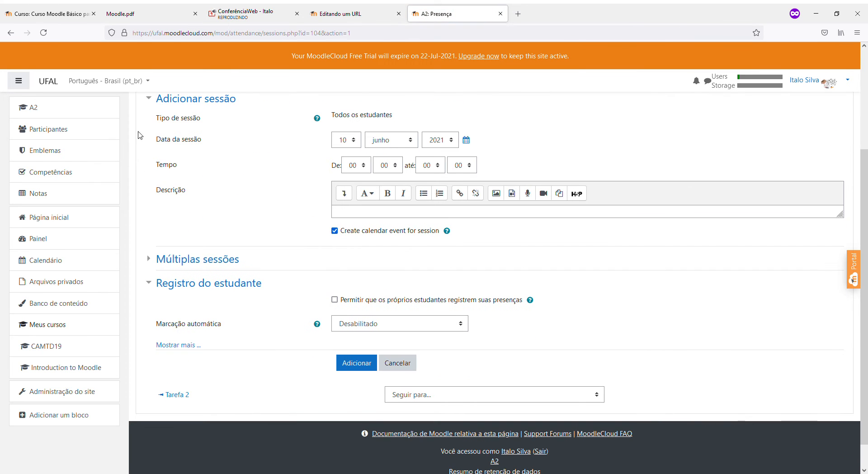
{"action": "scroll", "coordinate": [140, 136], "scroll_direction": "up", "scroll_amount": 3}
{"action": "left_click", "coordinate": [174, 204]}
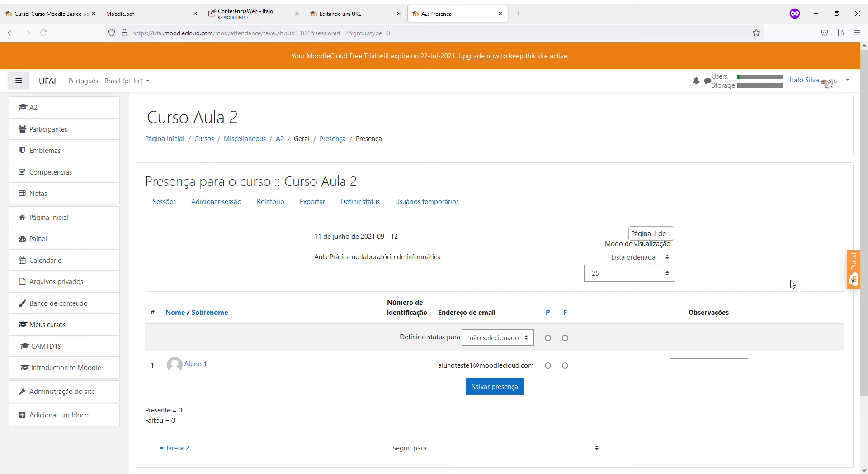
{"action": "left_click", "coordinate": [551, 315]}
{"action": "scroll", "coordinate": [545, 293], "scroll_direction": "down", "scroll_amount": 3}
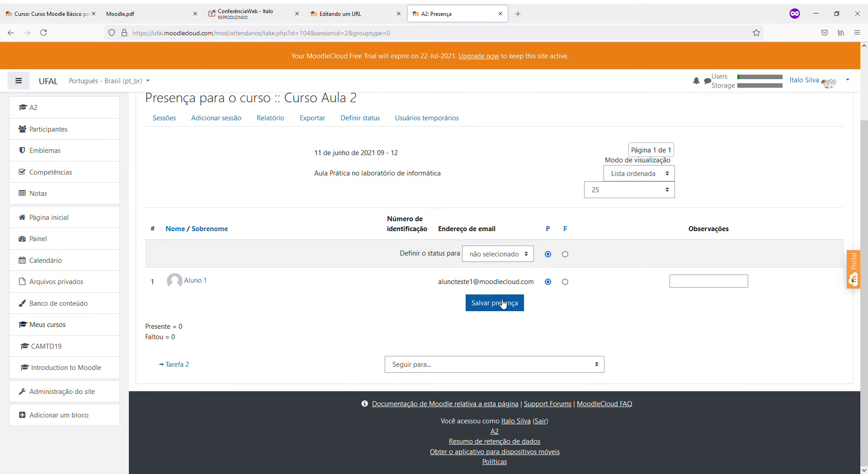
{"action": "left_click", "coordinate": [500, 306]}
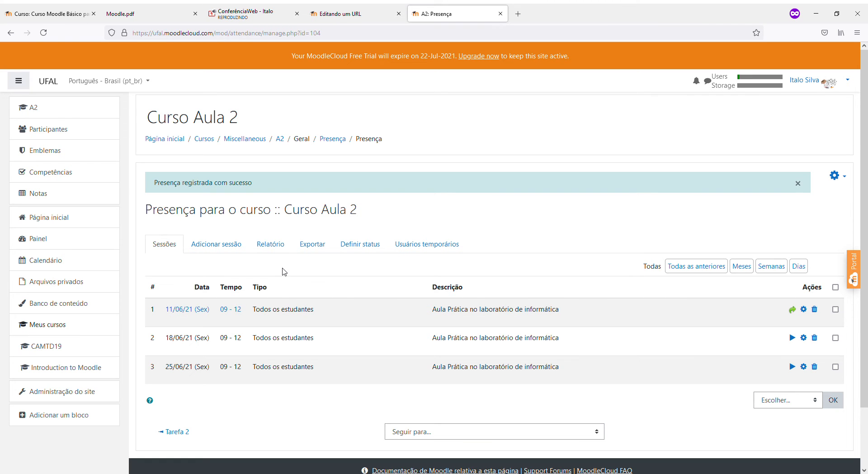
{"action": "left_click", "coordinate": [268, 250]}
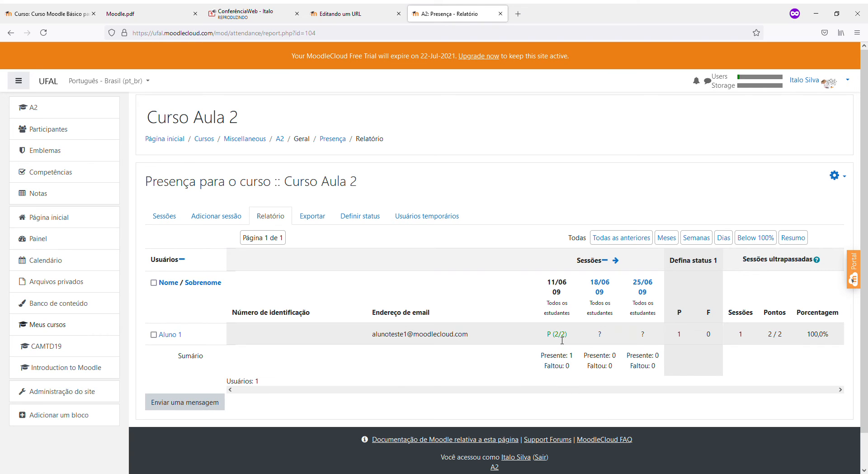
{"action": "left_click_drag", "start_coordinate": [568, 337], "coordinate": [547, 338]}
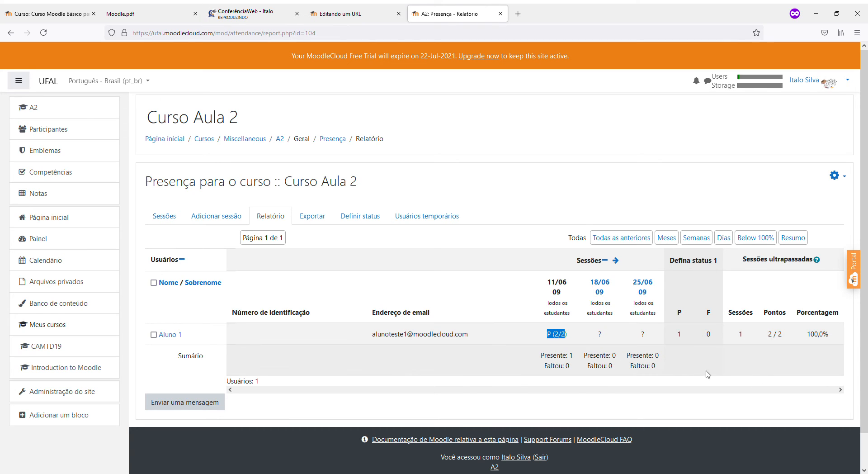
{"action": "left_click_drag", "start_coordinate": [537, 360], "coordinate": [583, 361]}
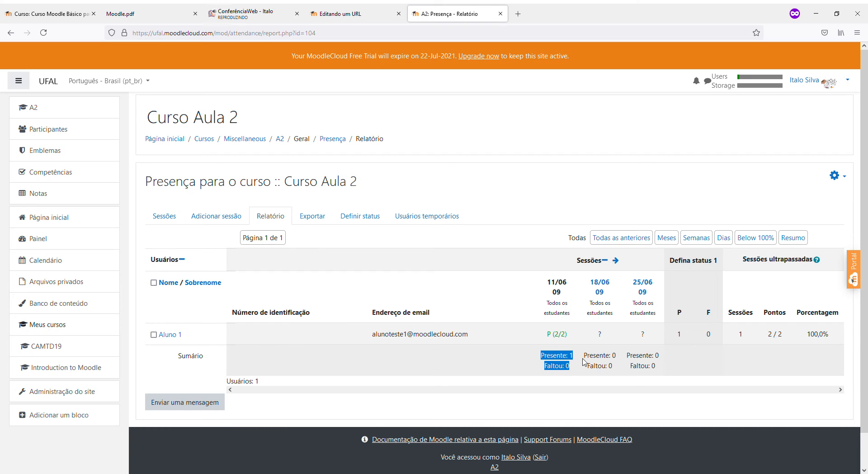
{"action": "left_click", "coordinate": [542, 364]}
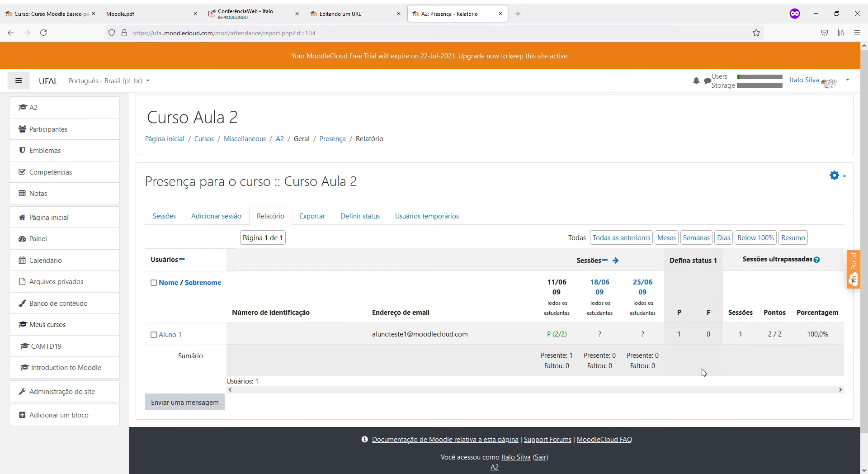
{"action": "left_click_drag", "start_coordinate": [833, 334], "coordinate": [804, 337]}
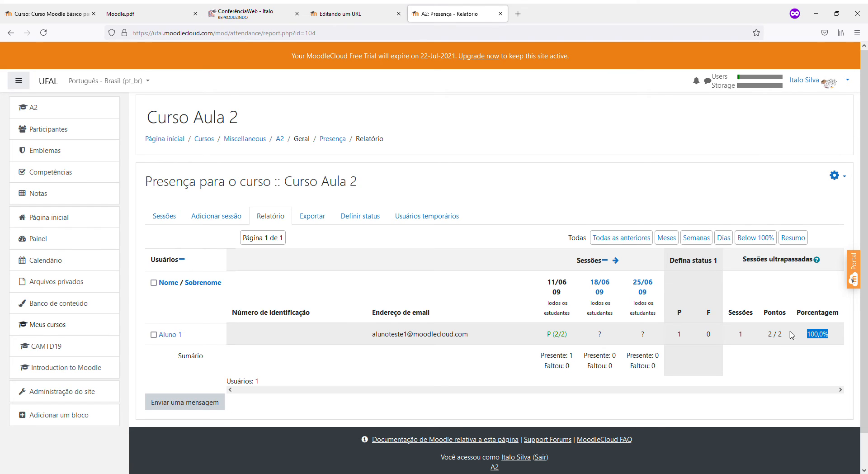
{"action": "left_click_drag", "start_coordinate": [589, 282], "coordinate": [661, 294]}
{"action": "left_click_drag", "start_coordinate": [812, 335], "coordinate": [838, 335]}
{"action": "left_click", "coordinate": [573, 331]}
{"action": "left_click_drag", "start_coordinate": [571, 329], "coordinate": [544, 299]}
{"action": "left_click", "coordinate": [501, 338]}
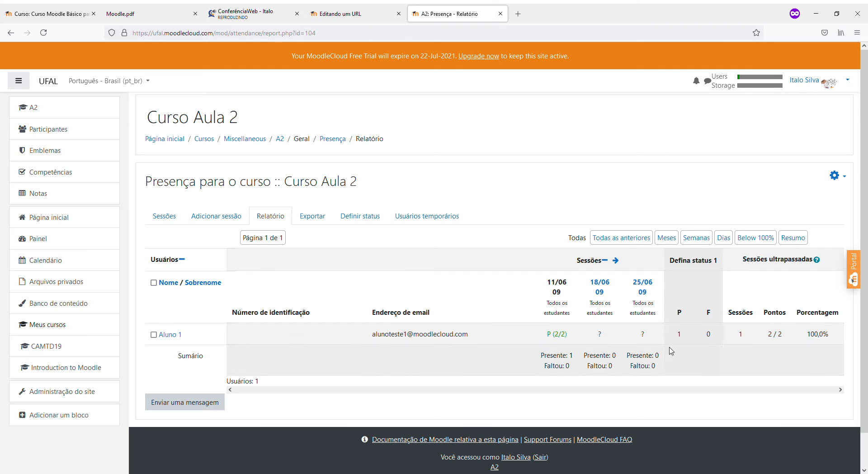
{"action": "left_click_drag", "start_coordinate": [592, 335], "coordinate": [604, 338]}
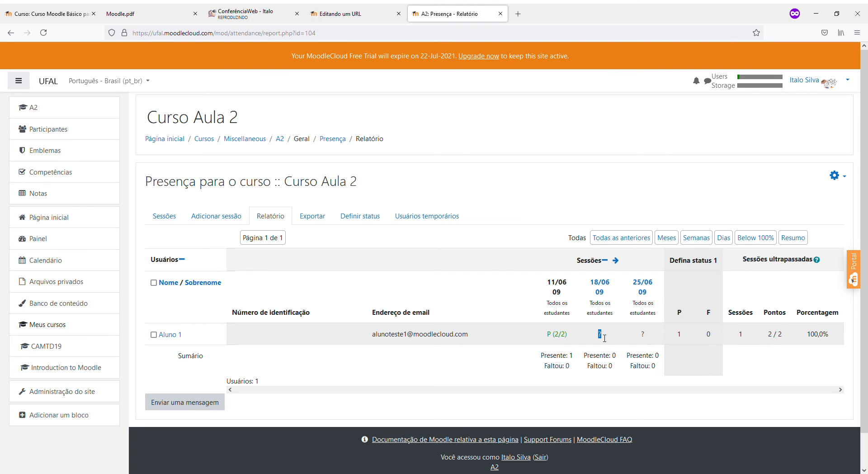
Mark Aluno 1 absent (F) for the 18/06 session and save the attendance
{"action": "left_click", "coordinate": [599, 284]}
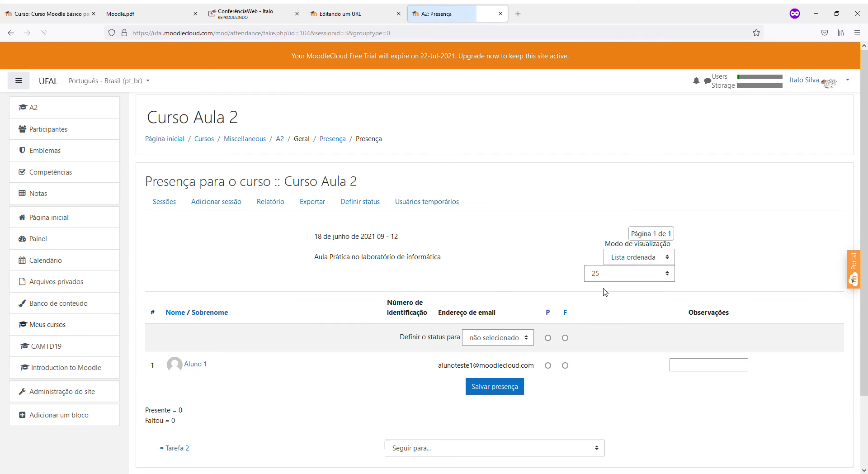
{"action": "scroll", "coordinate": [609, 298], "scroll_direction": "down", "scroll_amount": 2}
{"action": "left_click", "coordinate": [565, 282]}
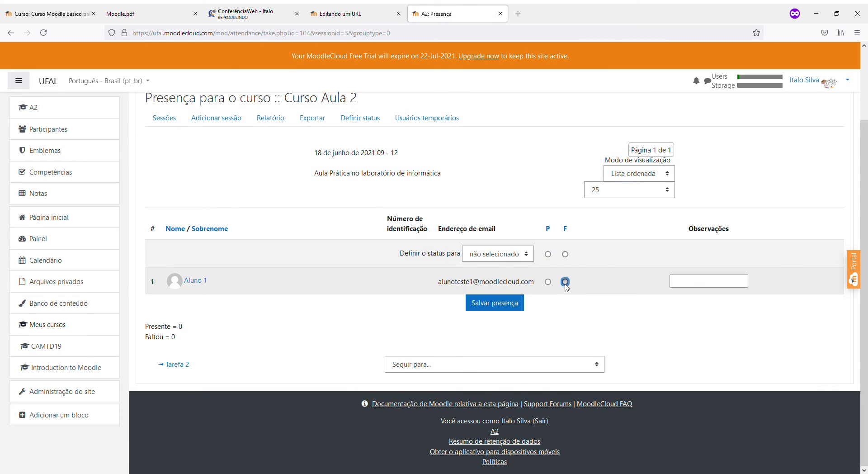
{"action": "left_click", "coordinate": [494, 305]}
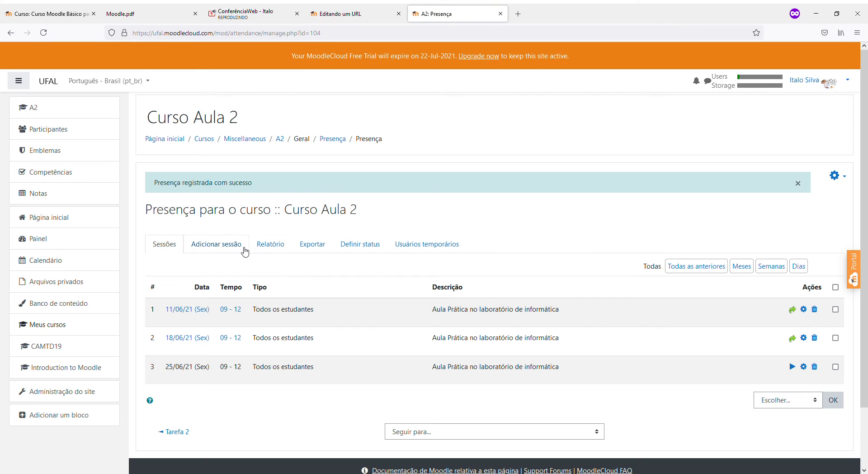
Review the report showing Aluno 1 at 50,0% (2/4 points), then return to the sessions list
{"action": "left_click", "coordinate": [260, 249]}
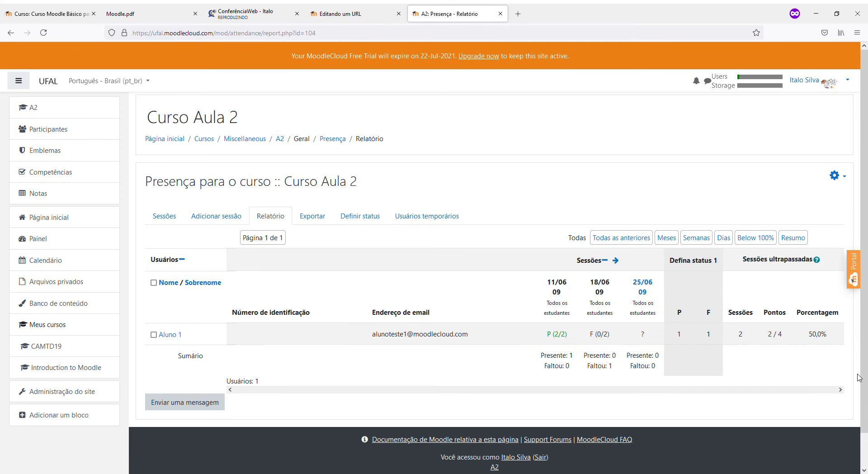
{"action": "left_click_drag", "start_coordinate": [809, 338], "coordinate": [830, 338]}
{"action": "left_click_drag", "start_coordinate": [767, 335], "coordinate": [837, 338]}
{"action": "left_click_drag", "start_coordinate": [739, 337], "coordinate": [744, 335]}
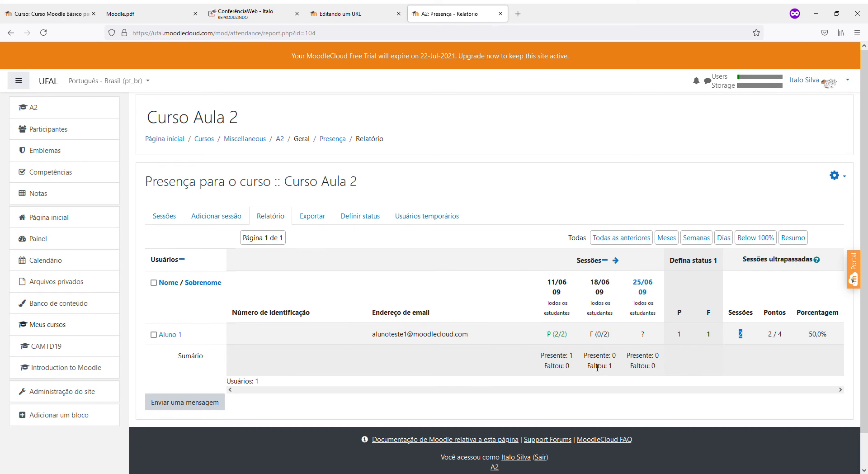
{"action": "left_click_drag", "start_coordinate": [588, 367], "coordinate": [615, 368]}
{"action": "left_click_drag", "start_coordinate": [540, 355], "coordinate": [648, 369]}
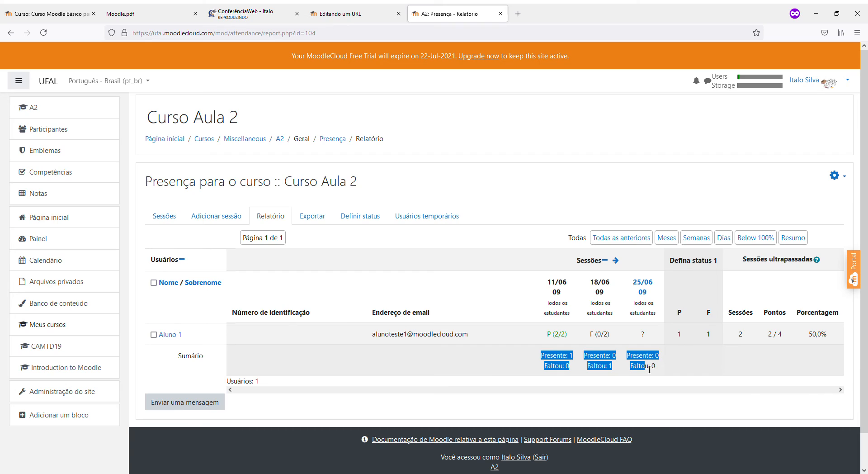
{"action": "left_click_drag", "start_coordinate": [808, 337], "coordinate": [828, 340]}
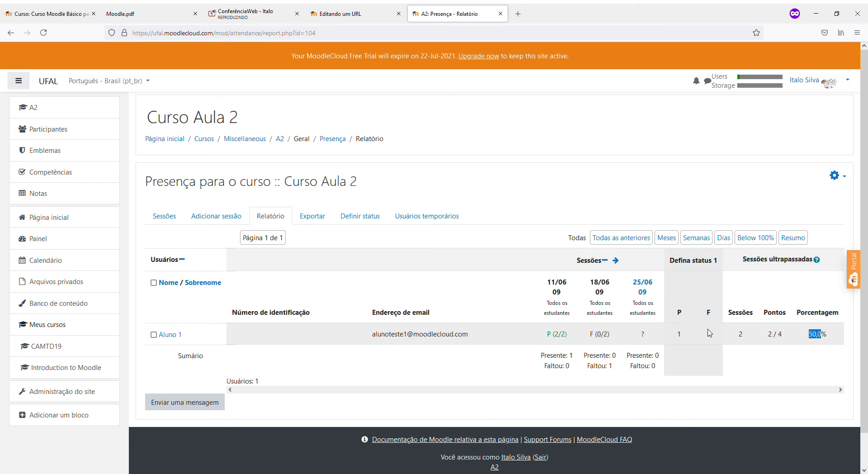
{"action": "left_click", "coordinate": [170, 220]}
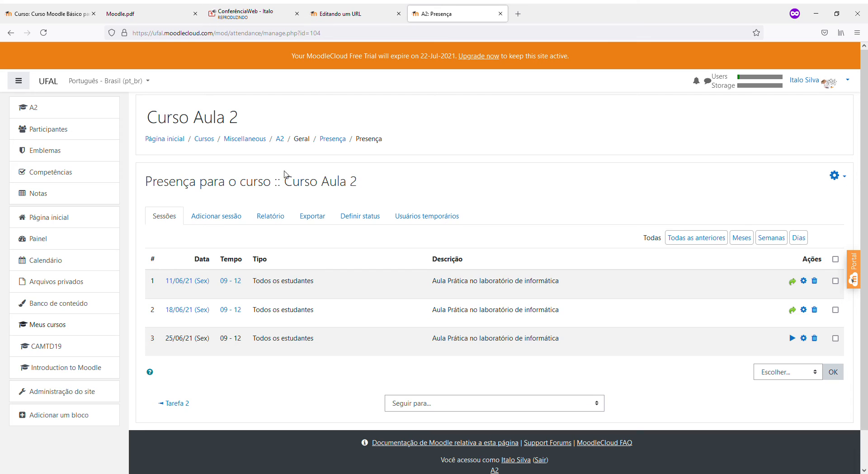
Leave the Presença activity through Curso Aula 2 and go to the site home page
{"action": "left_click", "coordinate": [332, 141]}
{"action": "left_click", "coordinate": [283, 142]}
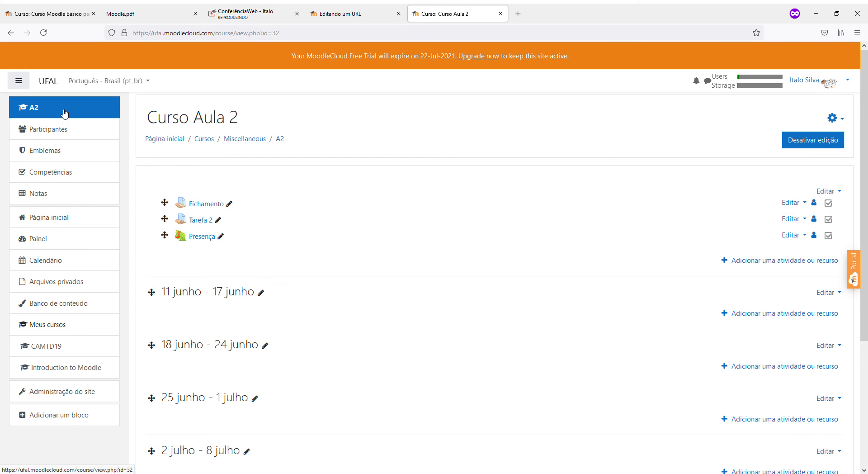
{"action": "left_click", "coordinate": [50, 87]}
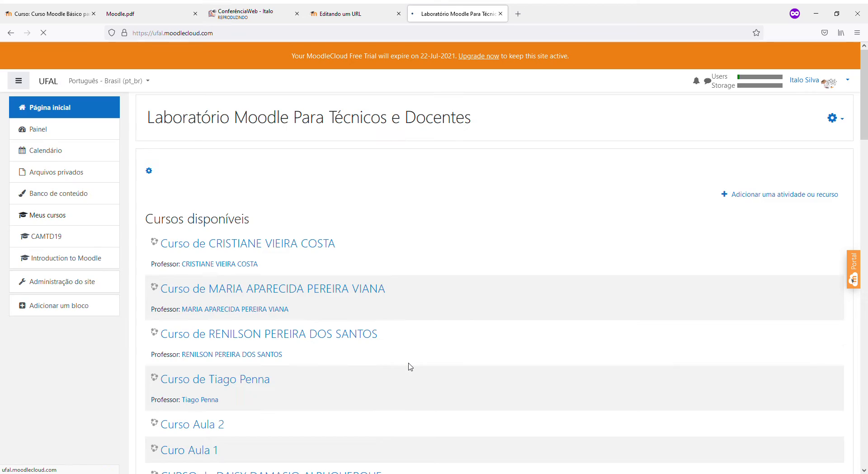
{"action": "scroll", "coordinate": [410, 367], "scroll_direction": "down", "scroll_amount": 3}
{"action": "scroll", "coordinate": [410, 367], "scroll_direction": "down", "scroll_amount": 3}
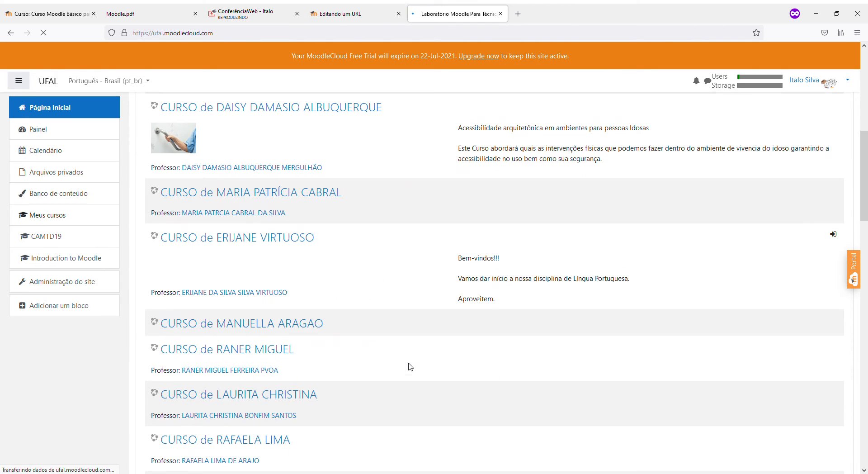
{"action": "scroll", "coordinate": [410, 367], "scroll_direction": "down", "scroll_amount": 3}
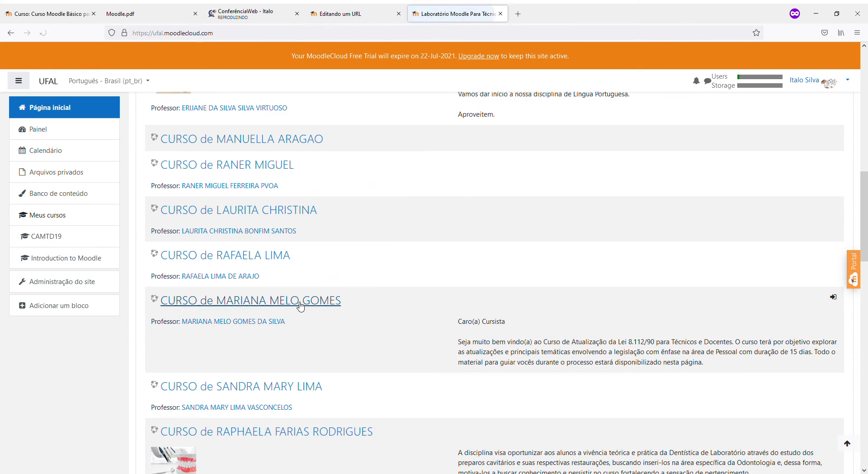
Open the CAMTD19 course, reload it and scroll to the 9 junho – 15 junho week
{"action": "left_click", "coordinate": [299, 304]}
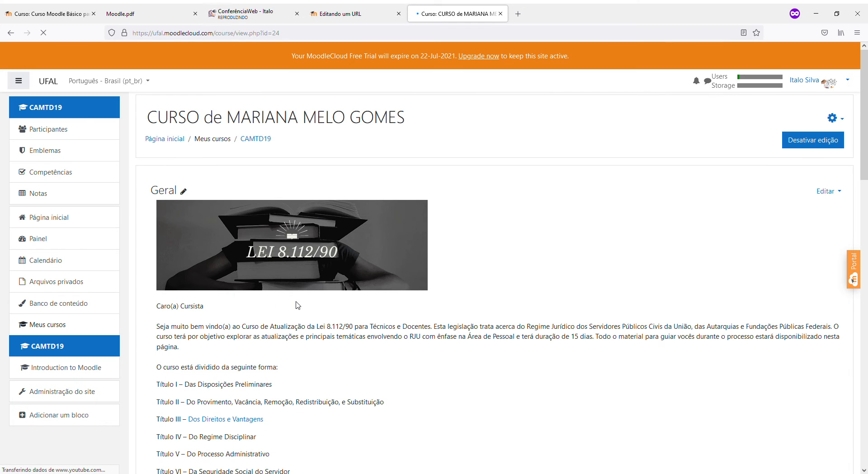
{"action": "scroll", "coordinate": [304, 345], "scroll_direction": "down", "scroll_amount": 6}
{"action": "scroll", "coordinate": [307, 348], "scroll_direction": "down", "scroll_amount": 7}
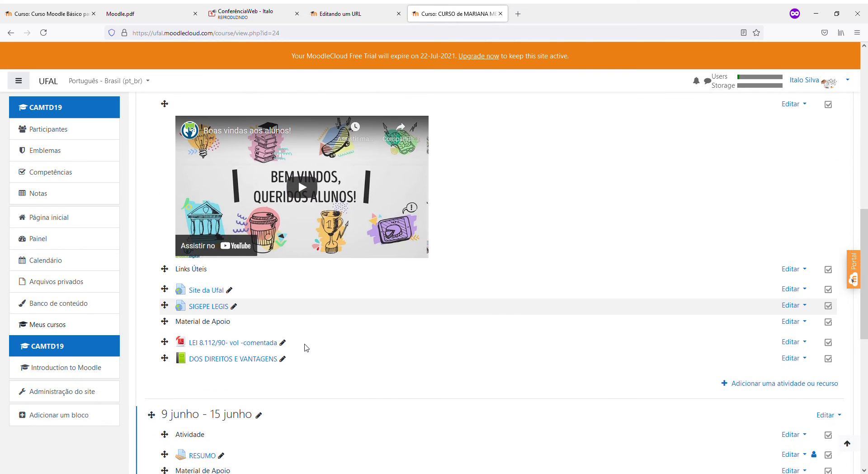
{"action": "scroll", "coordinate": [306, 347], "scroll_direction": "down", "scroll_amount": 5}
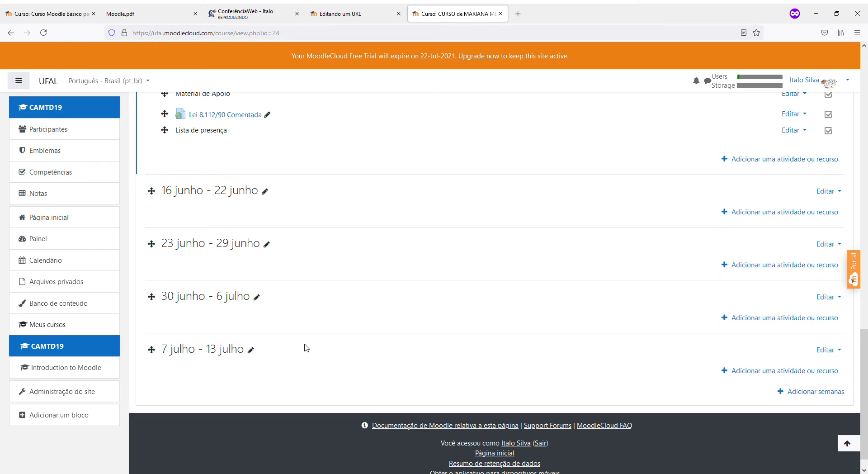
{"action": "scroll", "coordinate": [306, 347], "scroll_direction": "up", "scroll_amount": 10}
{"action": "scroll", "coordinate": [306, 348], "scroll_direction": "up", "scroll_amount": 6}
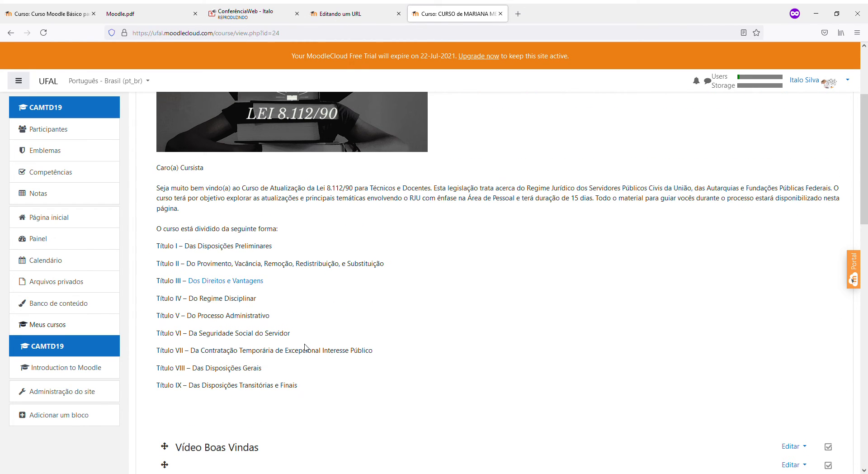
{"action": "scroll", "coordinate": [306, 347], "scroll_direction": "down", "scroll_amount": 10}
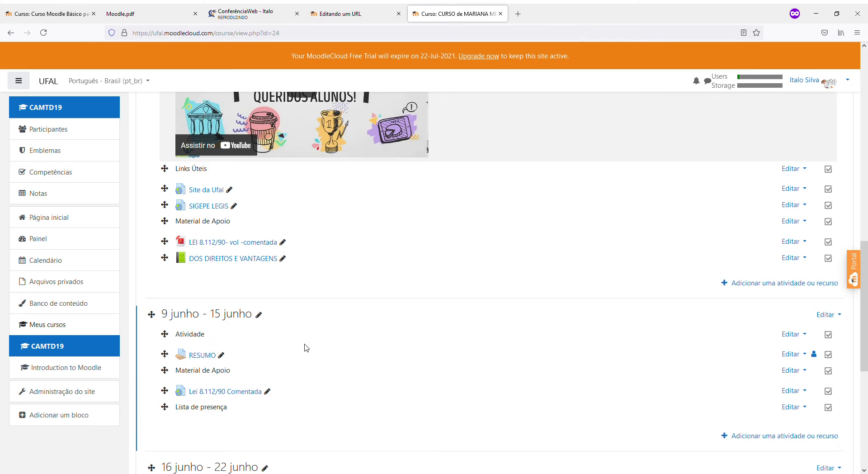
{"action": "scroll", "coordinate": [306, 347], "scroll_direction": "down", "scroll_amount": 5}
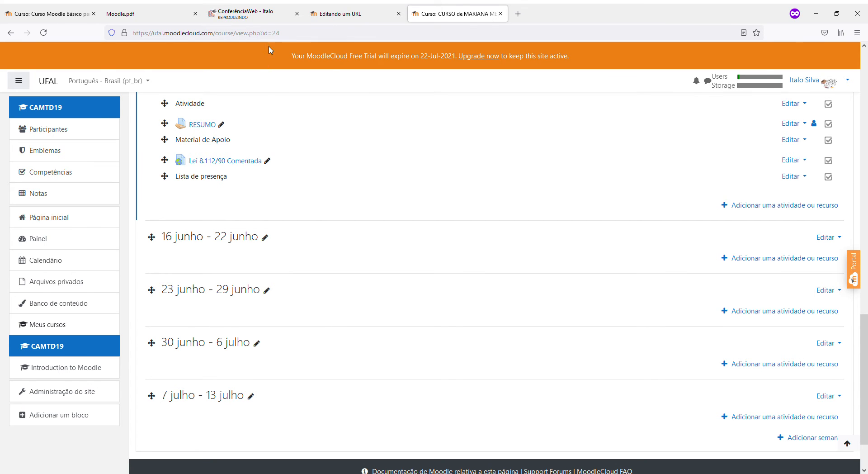
{"action": "left_click", "coordinate": [298, 37]}
{"action": "key", "text": "Return"}
{"action": "scroll", "coordinate": [262, 275], "scroll_direction": "down", "scroll_amount": 7}
{"action": "scroll", "coordinate": [265, 311], "scroll_direction": "down", "scroll_amount": 10}
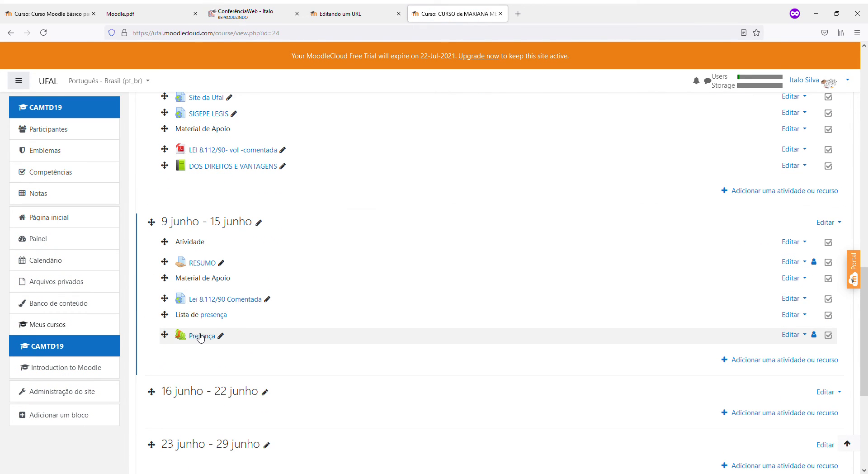
Look over the Adicionar sessão form in CAMTD19's Presença, then return to the site home page
{"action": "left_click", "coordinate": [201, 336]}
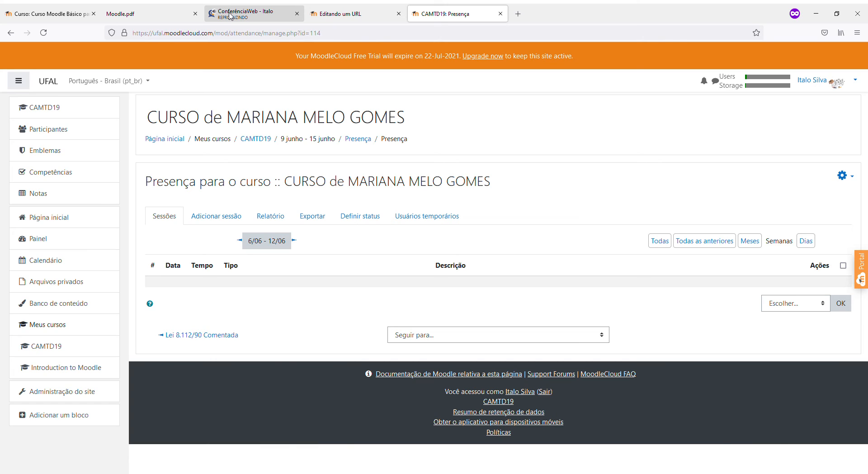
{"action": "left_click", "coordinate": [225, 219]}
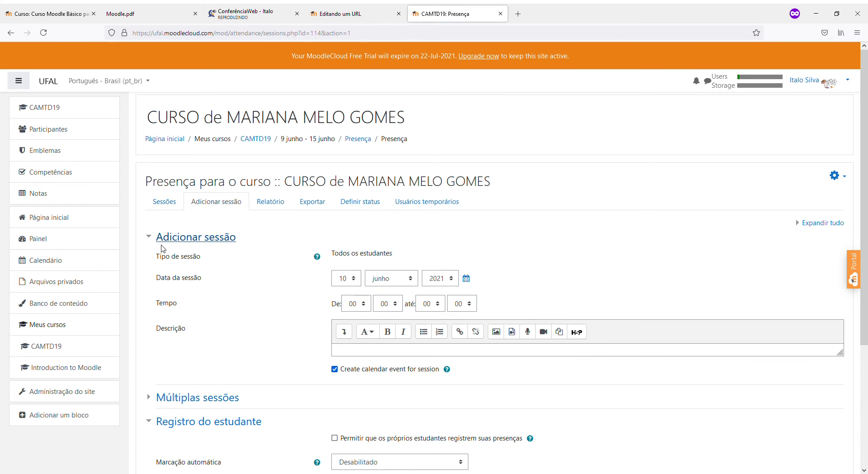
{"action": "scroll", "coordinate": [188, 269], "scroll_direction": "down", "scroll_amount": 3}
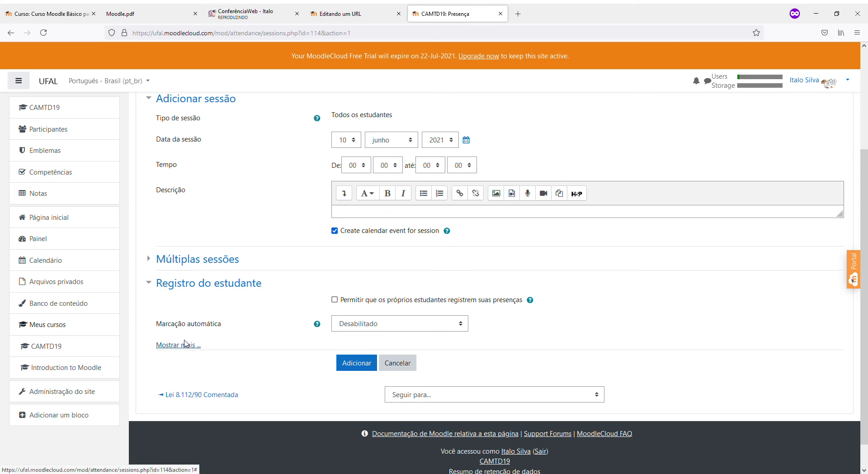
{"action": "scroll", "coordinate": [189, 332], "scroll_direction": "up", "scroll_amount": 3}
{"action": "left_click", "coordinate": [64, 109]}
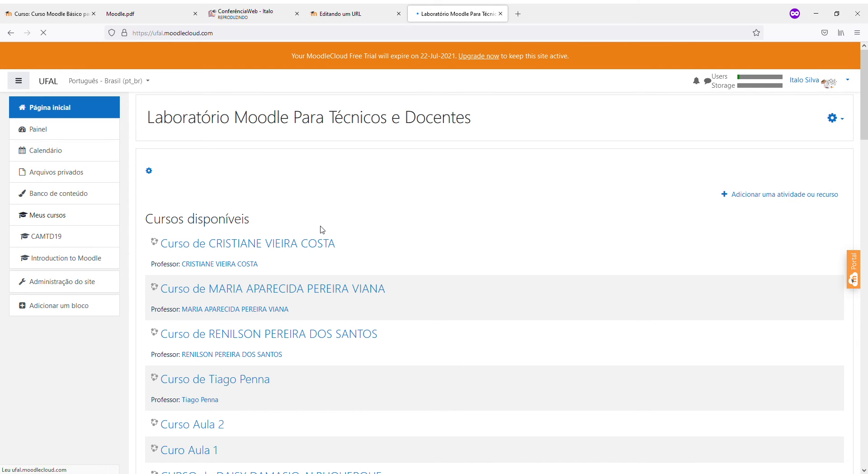
Check the web conference briefly, then come back to the Moodle home page
{"action": "left_click", "coordinate": [244, 10]}
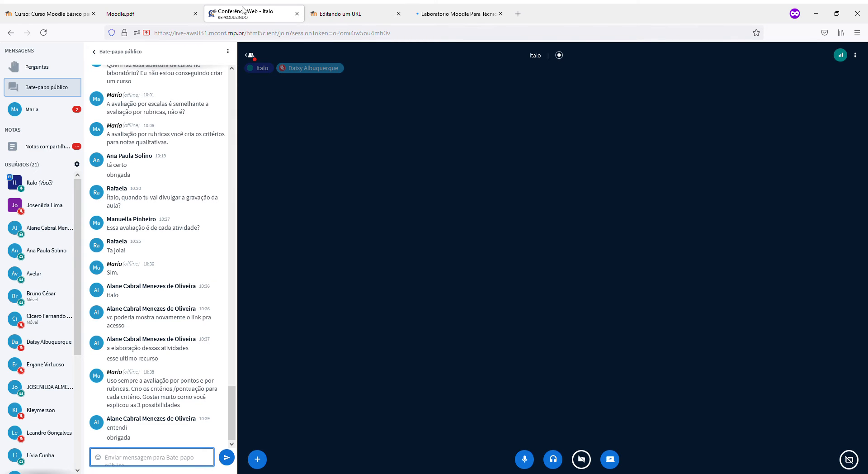
{"action": "left_click", "coordinate": [452, 8]}
{"action": "scroll", "coordinate": [355, 319], "scroll_direction": "down", "scroll_amount": 4}
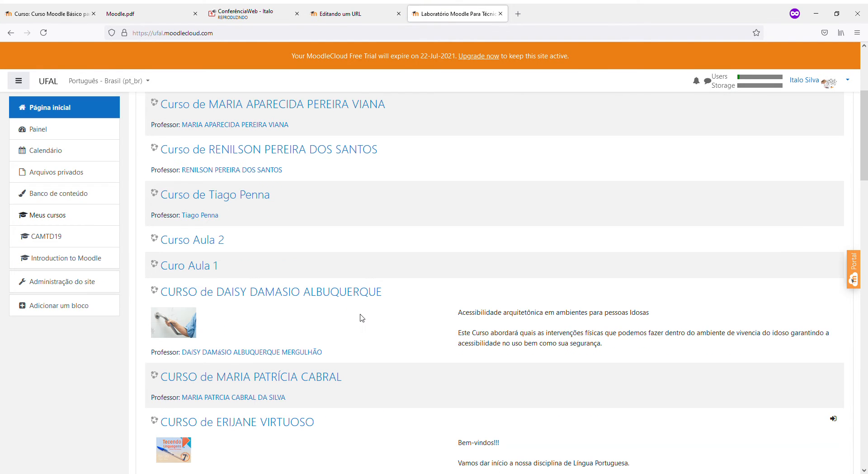
Open ACESSIBILIDADE PARA IDOSOS, view its Presença activity, and return to the course page
{"action": "left_click", "coordinate": [322, 293]}
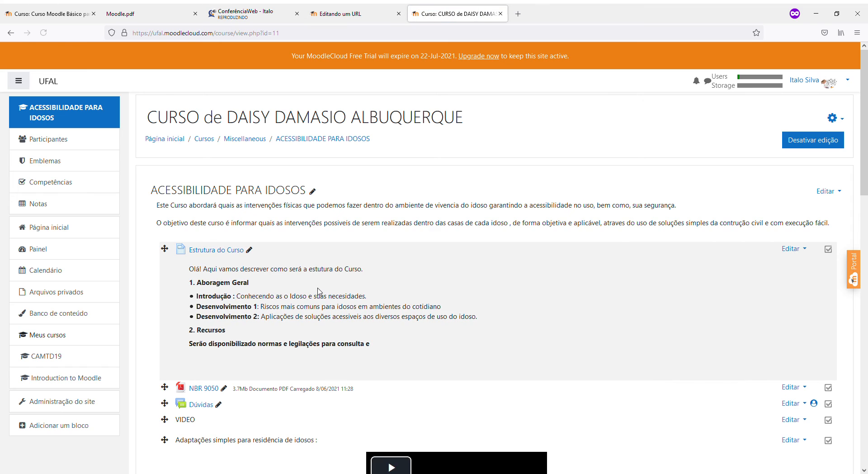
{"action": "scroll", "coordinate": [320, 292], "scroll_direction": "down", "scroll_amount": 3}
{"action": "scroll", "coordinate": [320, 291], "scroll_direction": "down", "scroll_amount": 12}
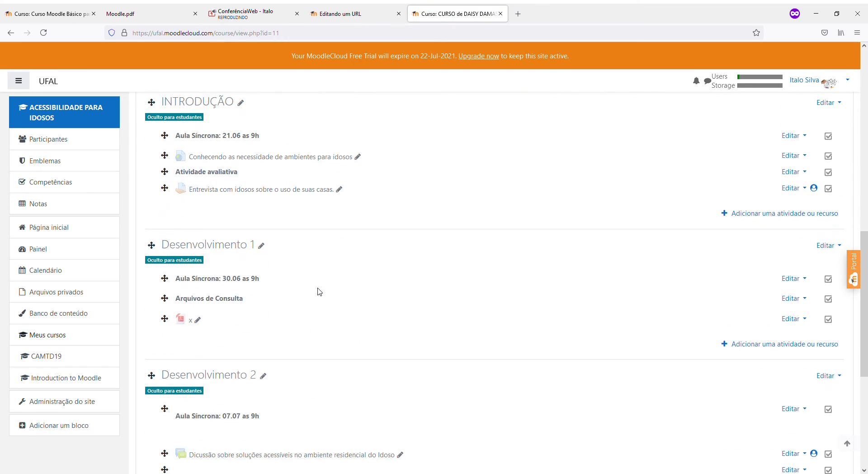
{"action": "scroll", "coordinate": [320, 292], "scroll_direction": "down", "scroll_amount": 3}
{"action": "left_click", "coordinate": [204, 326]}
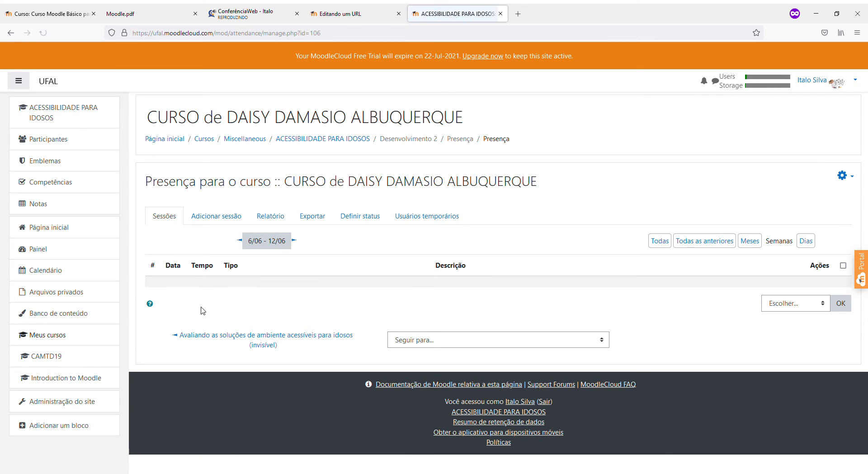
{"action": "left_click", "coordinate": [14, 34]}
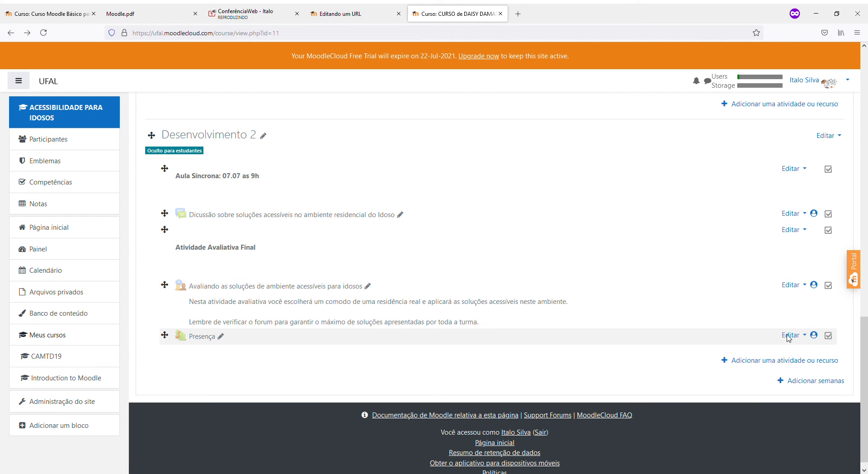
{"action": "scroll", "coordinate": [768, 333], "scroll_direction": "up", "scroll_amount": 15}
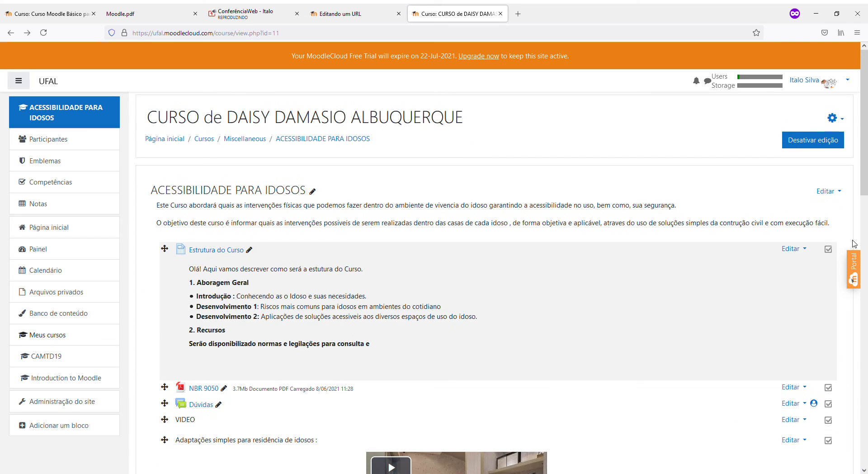
Change the course's Modalidade grupo from Grupos separados to Nenhum grupo and save
{"action": "left_click", "coordinate": [833, 118]}
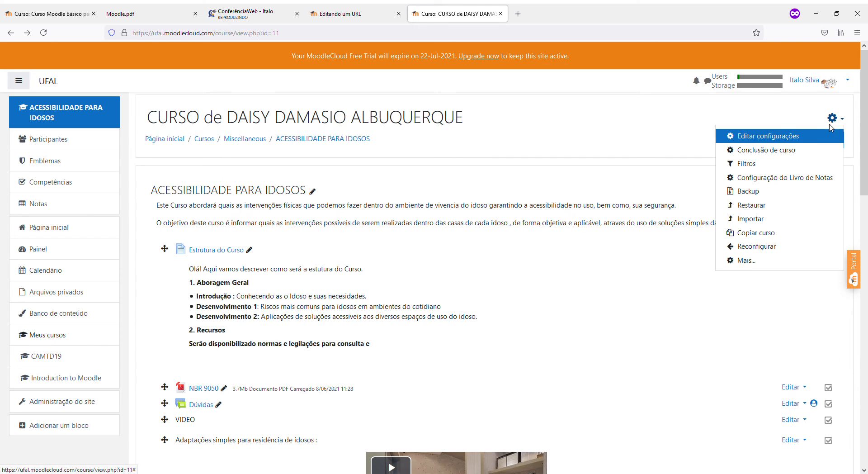
{"action": "left_click", "coordinate": [789, 139]}
{"action": "scroll", "coordinate": [246, 258], "scroll_direction": "down", "scroll_amount": 4}
{"action": "scroll", "coordinate": [246, 258], "scroll_direction": "down", "scroll_amount": 7}
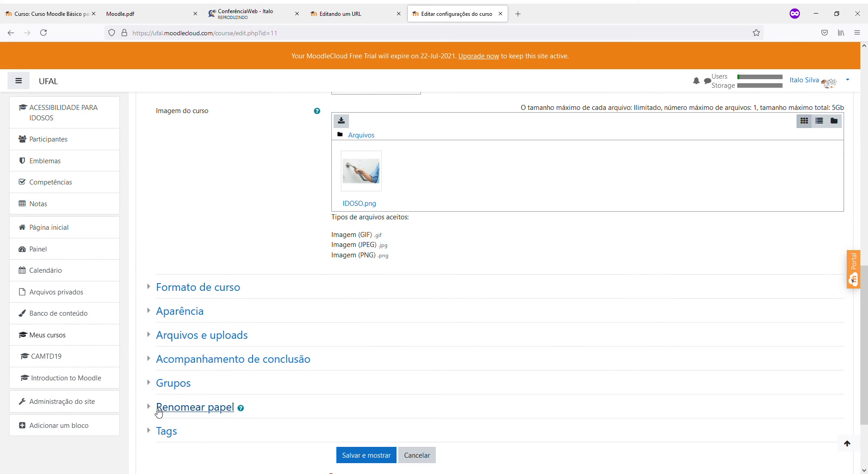
{"action": "left_click", "coordinate": [168, 385]}
{"action": "scroll", "coordinate": [298, 328], "scroll_direction": "down", "scroll_amount": 2}
{"action": "left_click", "coordinate": [353, 312]}
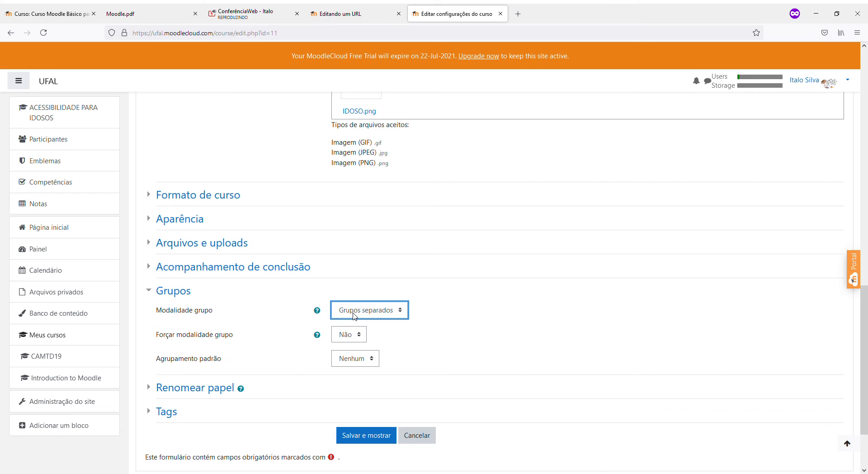
{"action": "left_click", "coordinate": [490, 294]}
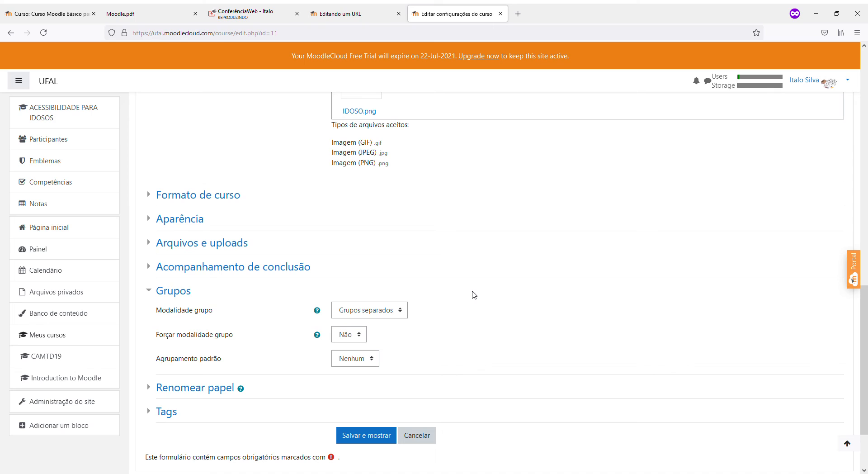
{"action": "left_click", "coordinate": [375, 305]}
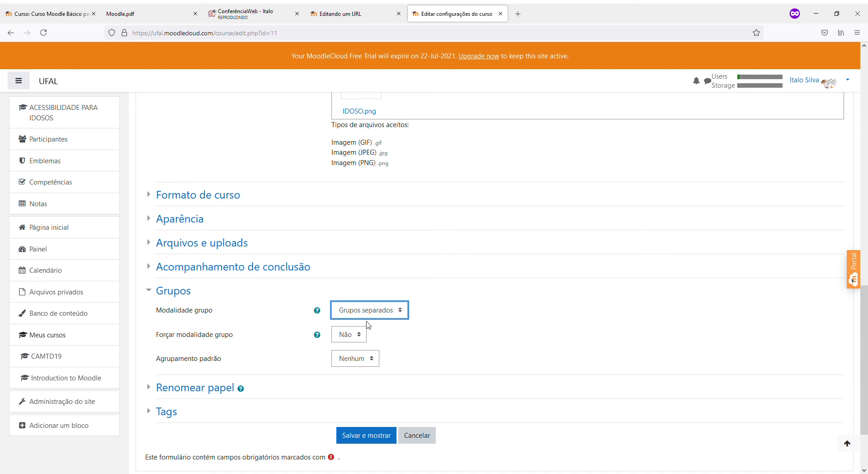
{"action": "key", "text": "Up"}
{"action": "left_click", "coordinate": [356, 437]}
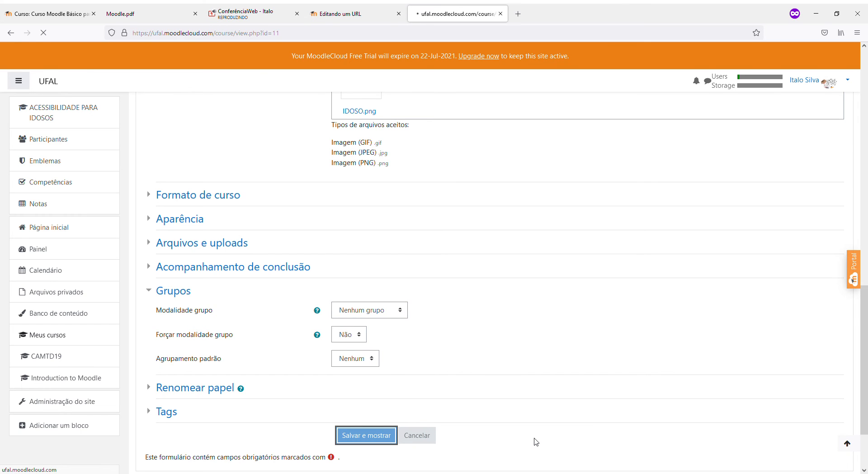
{"action": "scroll", "coordinate": [559, 399], "scroll_direction": "down", "scroll_amount": 4}
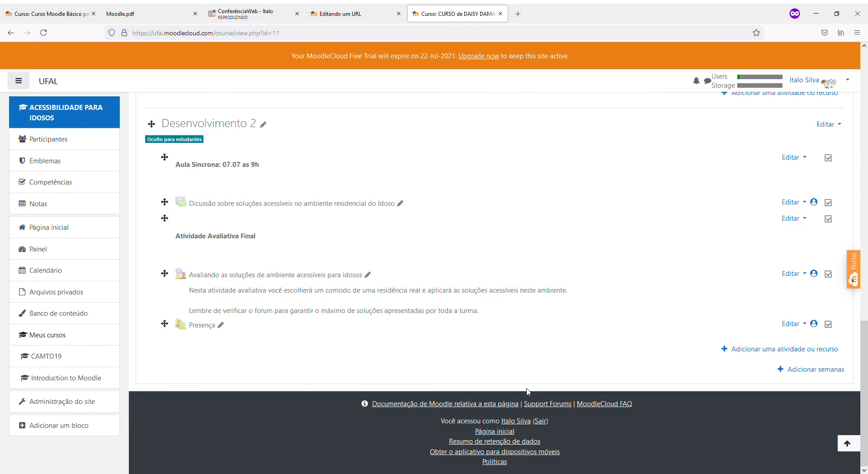
{"action": "left_click", "coordinate": [201, 328]}
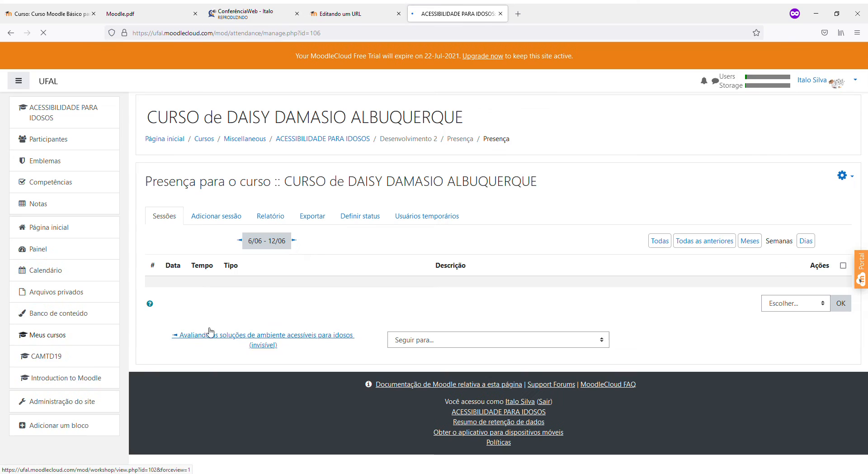
{"action": "left_click", "coordinate": [211, 220]}
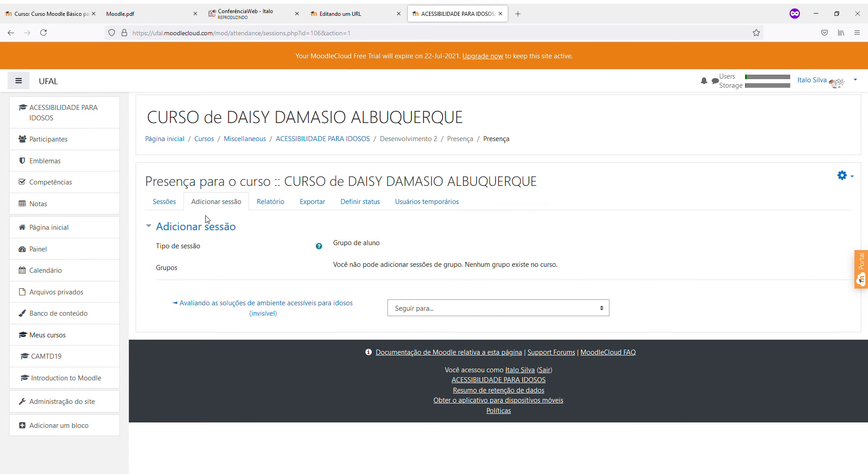
{"action": "left_click", "coordinate": [10, 33]}
{"action": "left_click", "coordinate": [10, 33]}
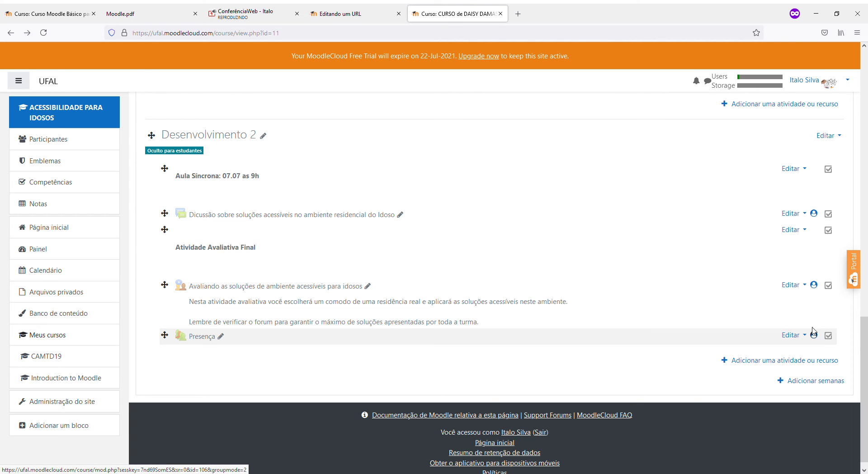
Cycle the Presença group-mode icon until it shows no groups, then open Presença
{"action": "scroll", "coordinate": [780, 352], "scroll_direction": "up", "scroll_amount": 8}
{"action": "scroll", "coordinate": [779, 352], "scroll_direction": "down", "scroll_amount": 8}
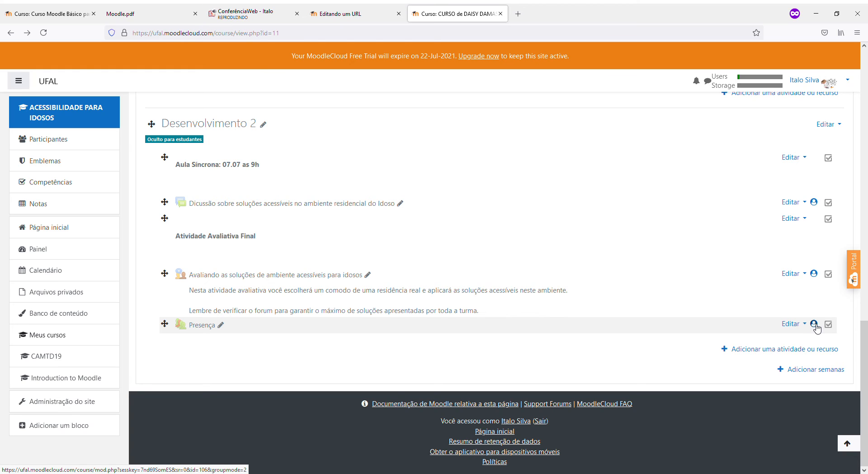
{"action": "left_click", "coordinate": [815, 325]}
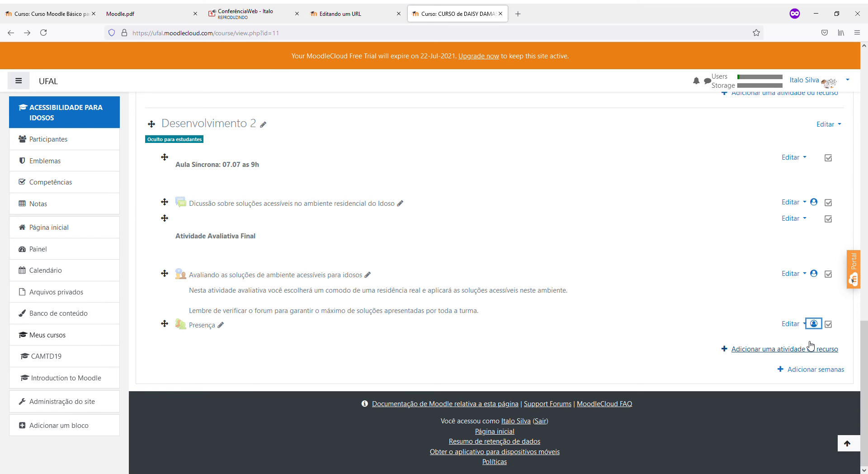
{"action": "left_click", "coordinate": [813, 323]}
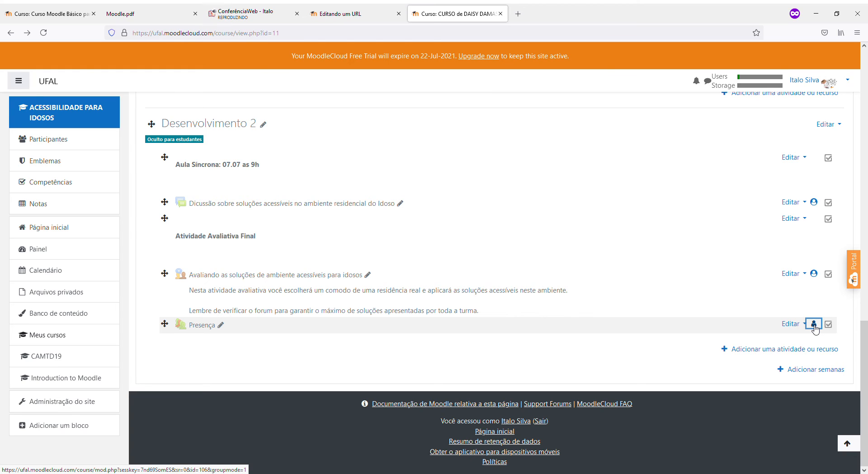
{"action": "scroll", "coordinate": [814, 327], "scroll_direction": "up", "scroll_amount": 10}
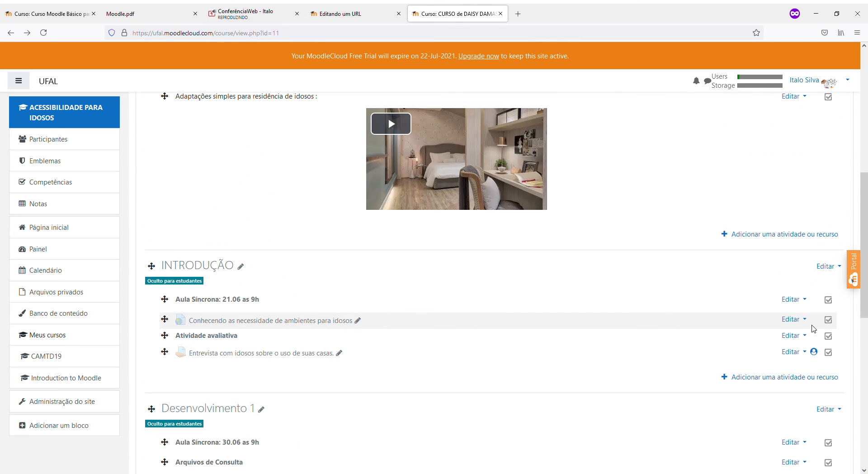
{"action": "scroll", "coordinate": [813, 328], "scroll_direction": "down", "scroll_amount": 4}
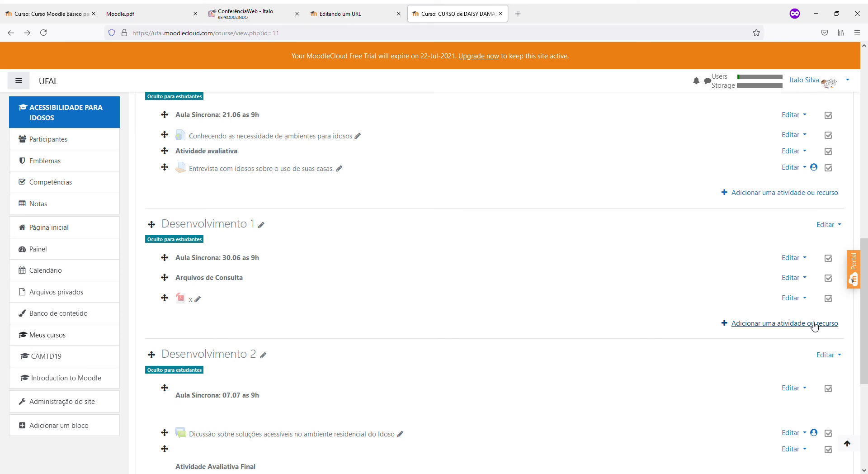
{"action": "scroll", "coordinate": [809, 327], "scroll_direction": "down", "scroll_amount": 3}
{"action": "scroll", "coordinate": [808, 326], "scroll_direction": "down", "scroll_amount": 2}
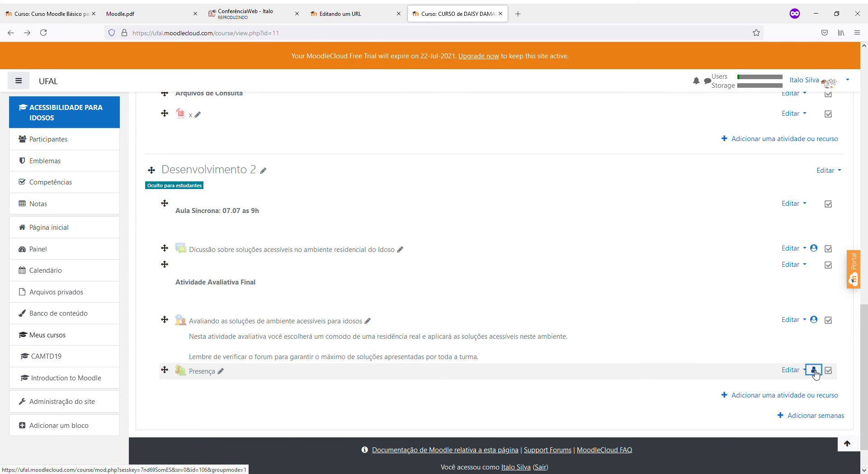
{"action": "left_click", "coordinate": [814, 374]}
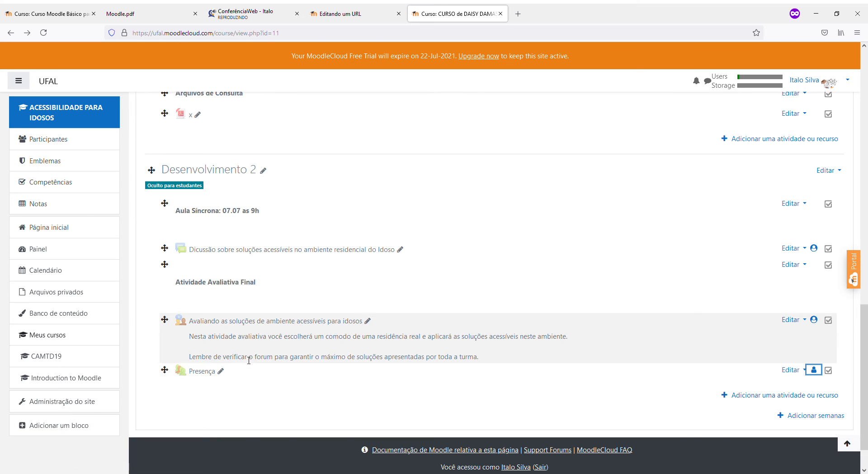
{"action": "left_click", "coordinate": [199, 374]}
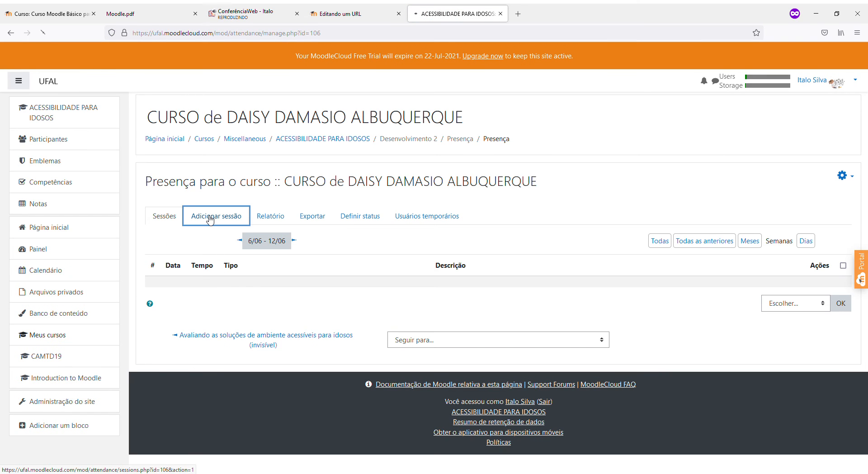
View the Adicionar sessão form, cancel it, and go back to the course page
{"action": "left_click", "coordinate": [213, 216]}
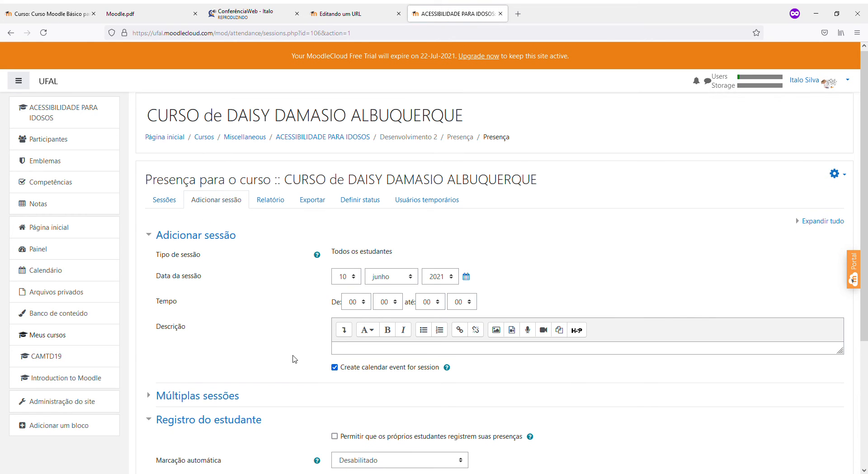
{"action": "scroll", "coordinate": [296, 357], "scroll_direction": "down", "scroll_amount": 2}
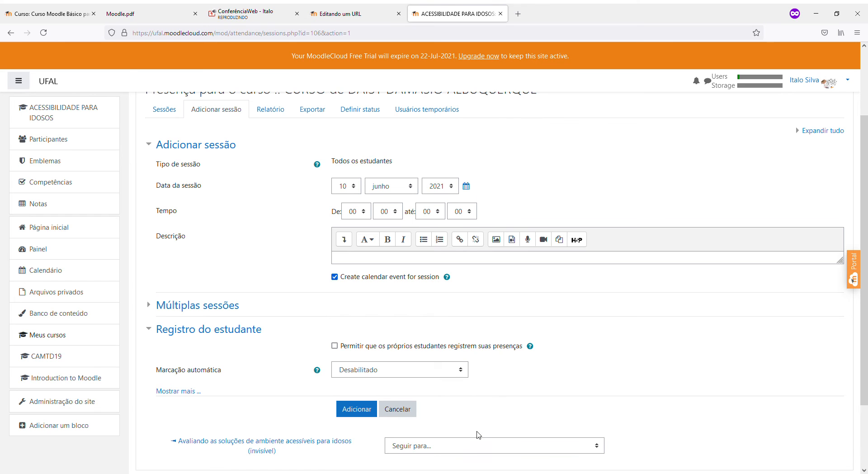
{"action": "left_click", "coordinate": [409, 408]}
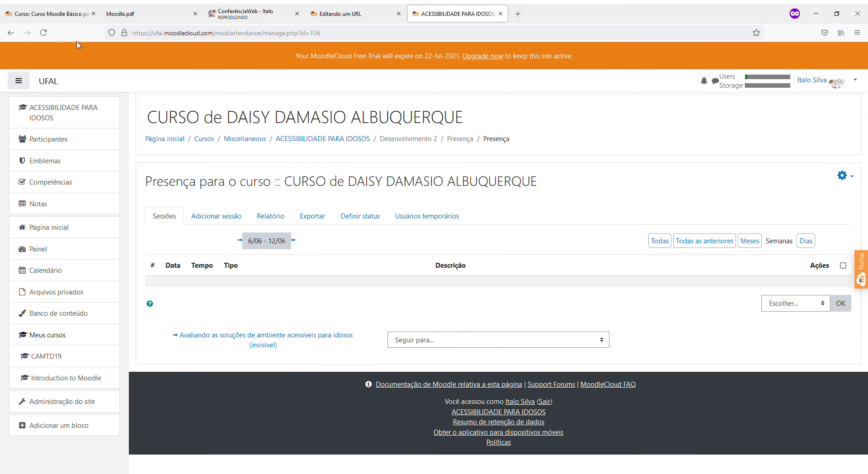
{"action": "left_click", "coordinate": [11, 33]}
{"action": "left_click", "coordinate": [11, 32]}
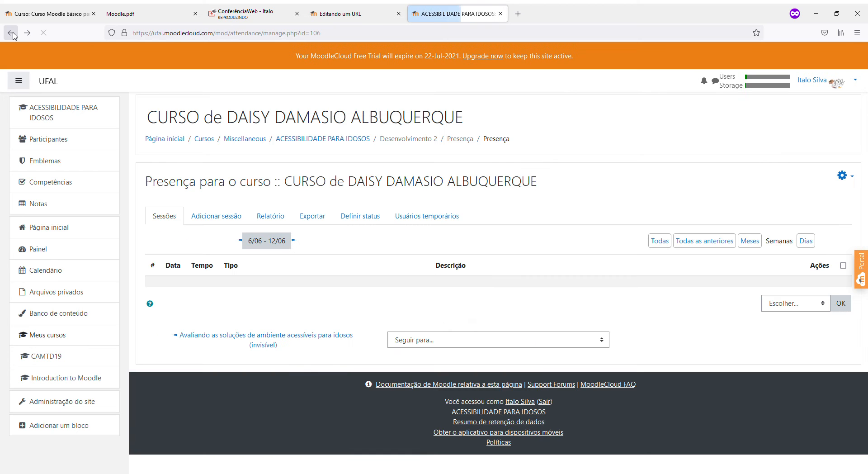
{"action": "left_click", "coordinate": [11, 32]}
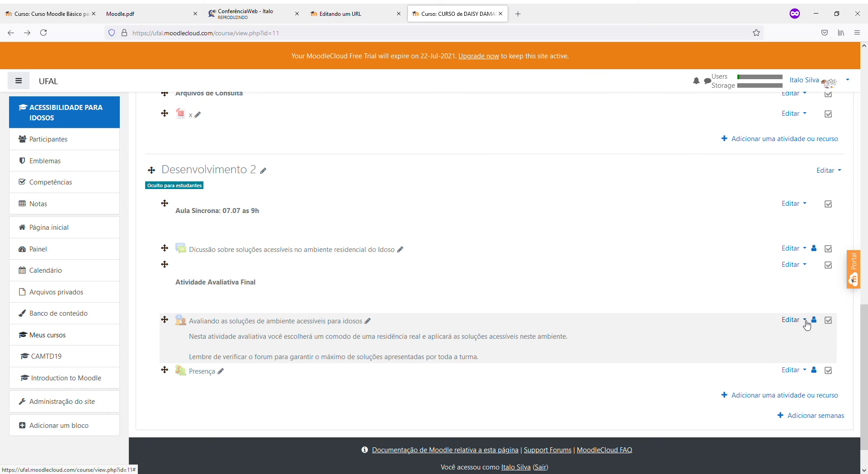
Inspect the Avaliando activity's common module and access restriction settings, then leave without saving
{"action": "left_click", "coordinate": [805, 320]}
{"action": "left_click", "coordinate": [746, 336]}
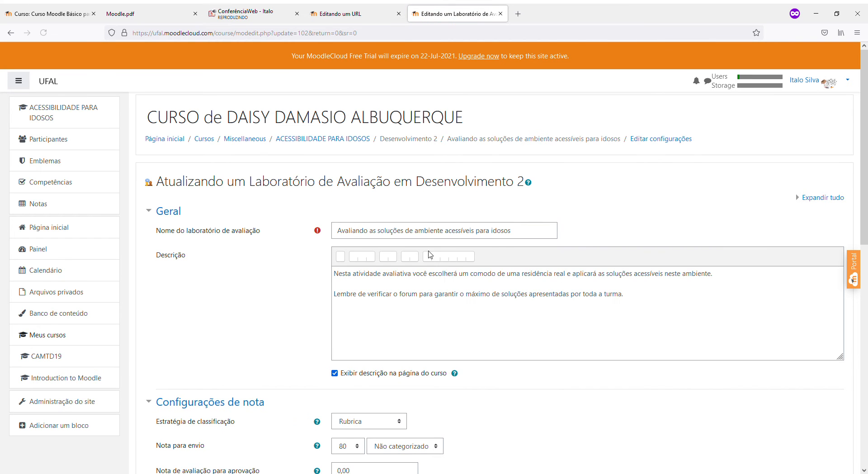
{"action": "scroll", "coordinate": [348, 272], "scroll_direction": "down", "scroll_amount": 5}
{"action": "scroll", "coordinate": [349, 271], "scroll_direction": "down", "scroll_amount": 2}
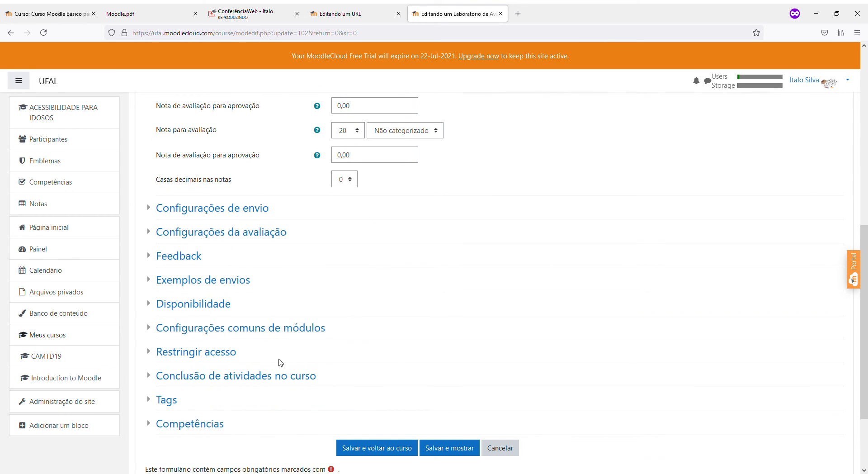
{"action": "left_click", "coordinate": [266, 331]}
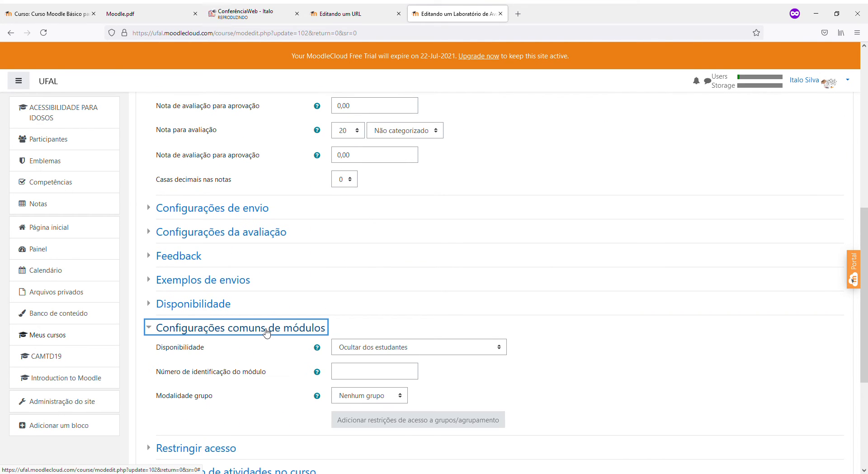
{"action": "scroll", "coordinate": [225, 304], "scroll_direction": "down", "scroll_amount": 4}
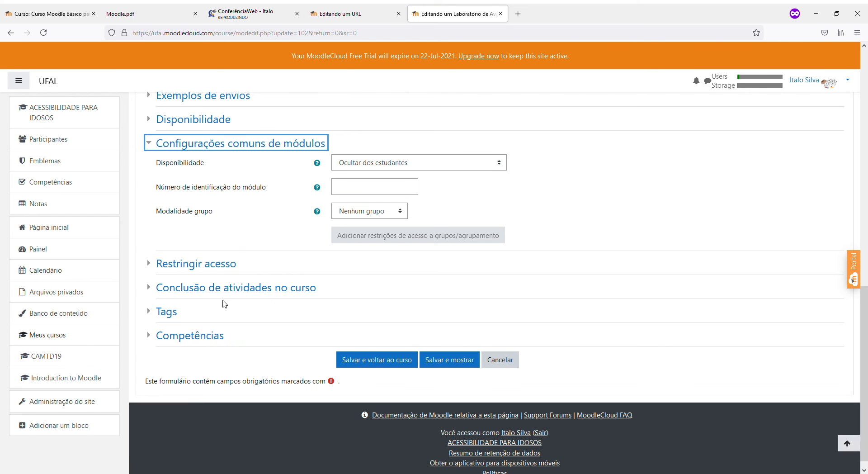
{"action": "left_click", "coordinate": [211, 267]}
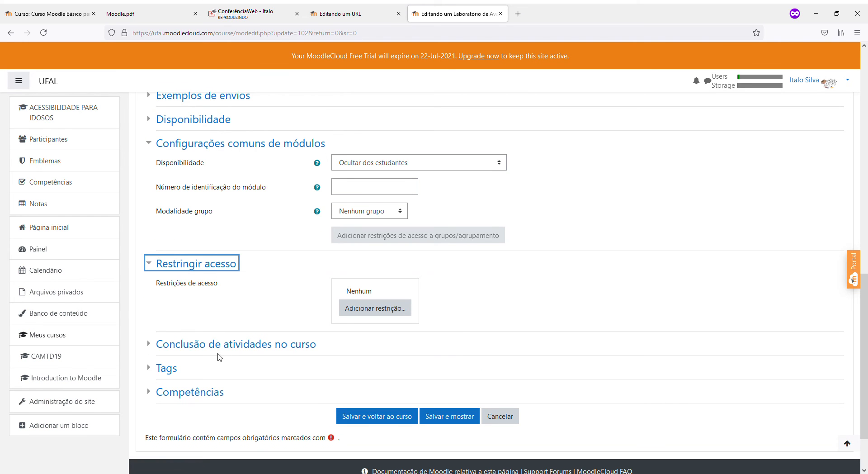
{"action": "left_click", "coordinate": [12, 34]}
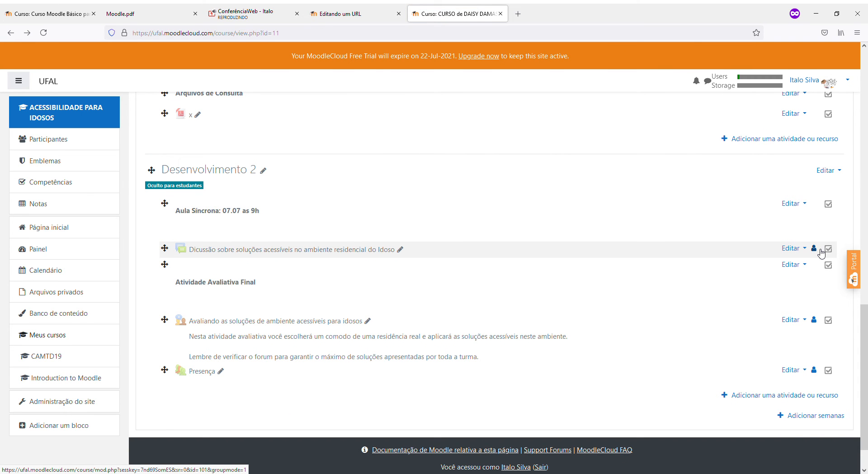
Check Presença's group mode in its settings, cancel without saving, and switch to the ConferênciaWeb chat
{"action": "scroll", "coordinate": [798, 332], "scroll_direction": "up", "scroll_amount": 5}
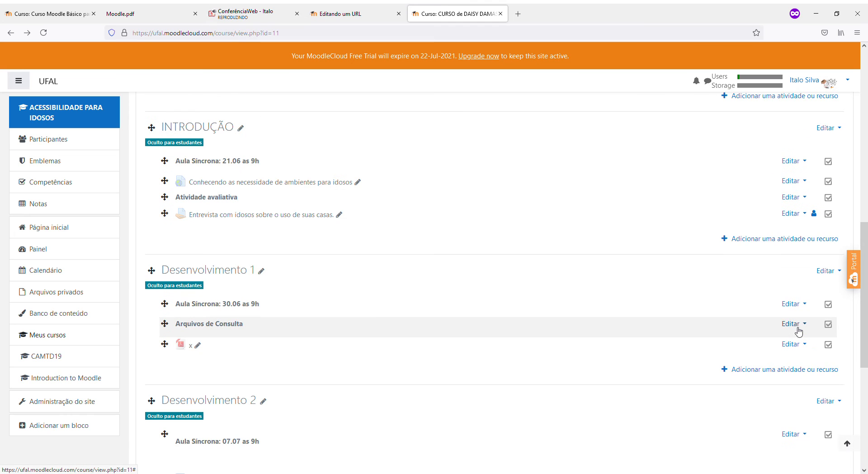
{"action": "scroll", "coordinate": [798, 331], "scroll_direction": "down", "scroll_amount": 6}
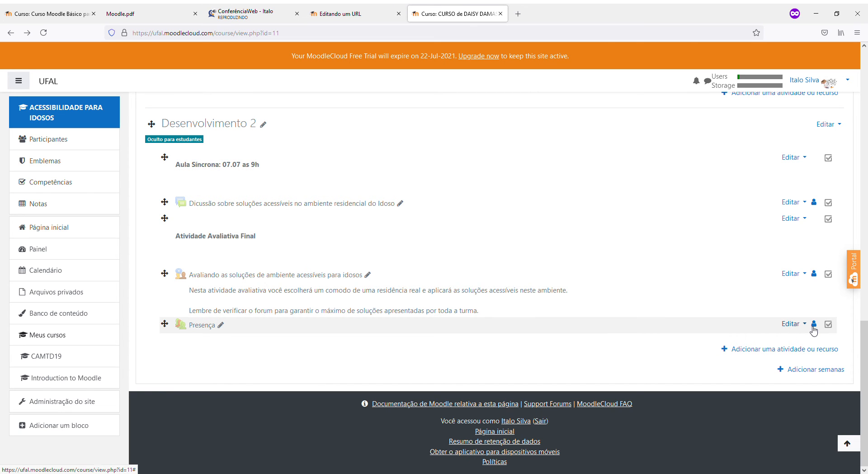
{"action": "left_click", "coordinate": [795, 325]}
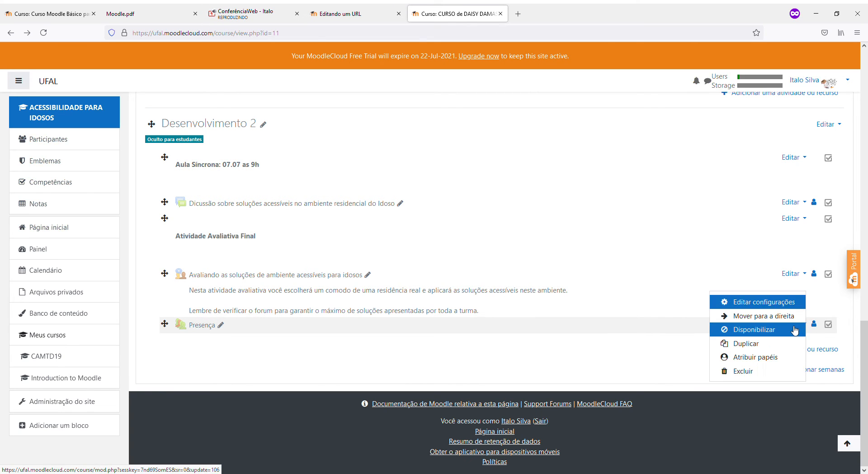
{"action": "left_click", "coordinate": [759, 308]}
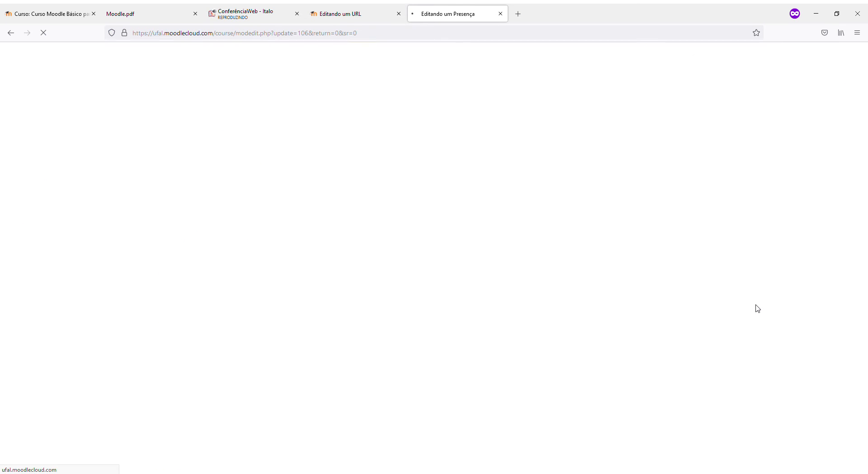
{"action": "scroll", "coordinate": [398, 334], "scroll_direction": "down", "scroll_amount": 5}
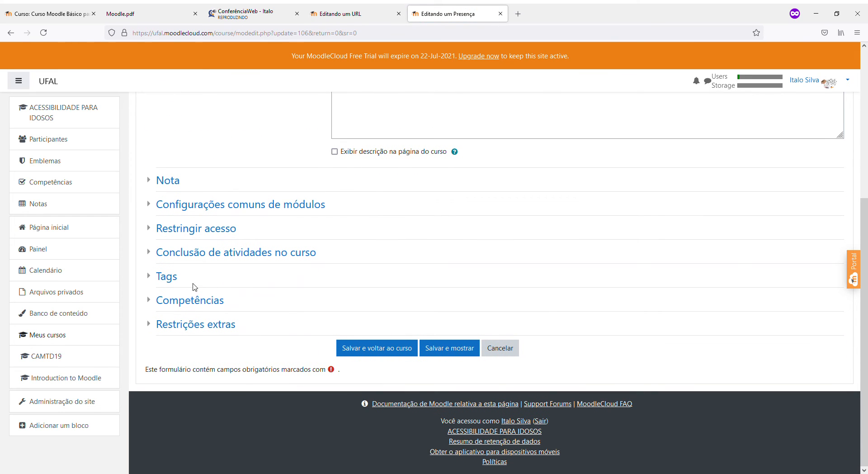
{"action": "left_click", "coordinate": [188, 210]}
{"action": "left_click", "coordinate": [358, 272]}
{"action": "left_click", "coordinate": [501, 279]}
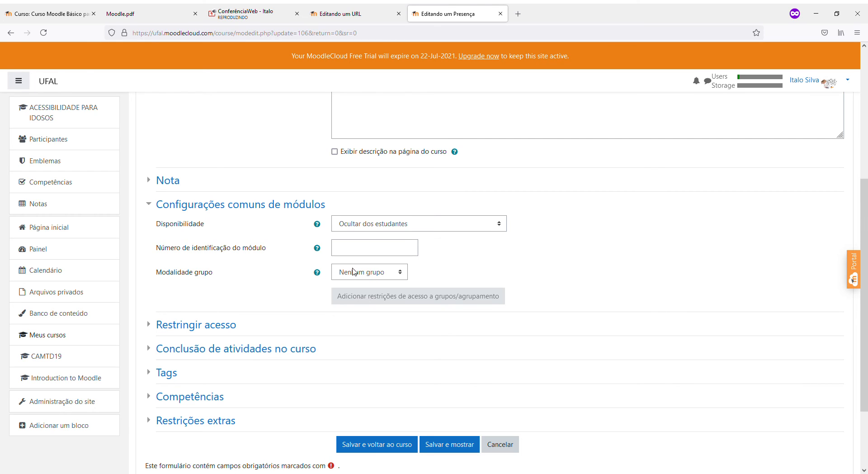
{"action": "left_click", "coordinate": [506, 445]}
{"action": "left_click", "coordinate": [242, 12]}
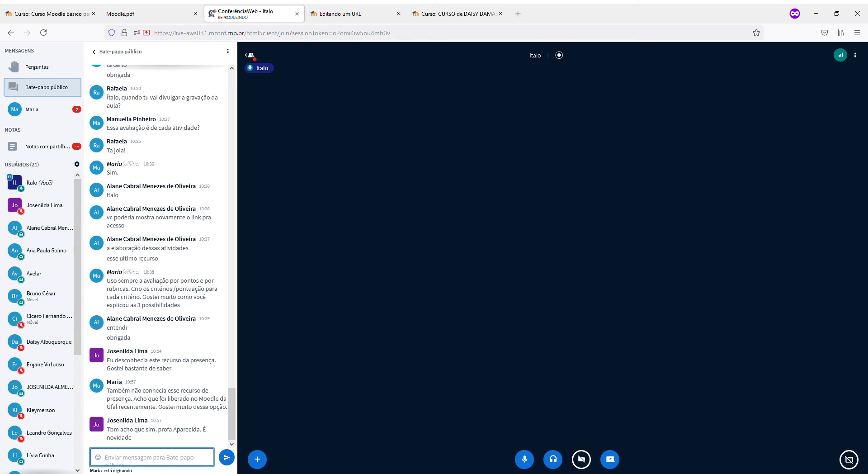
Return from the ConferênciaWeb chat to the Moodle ACESSIBILIDADE PARA IDOSOS course tab
{"action": "left_click", "coordinate": [64, 473]}
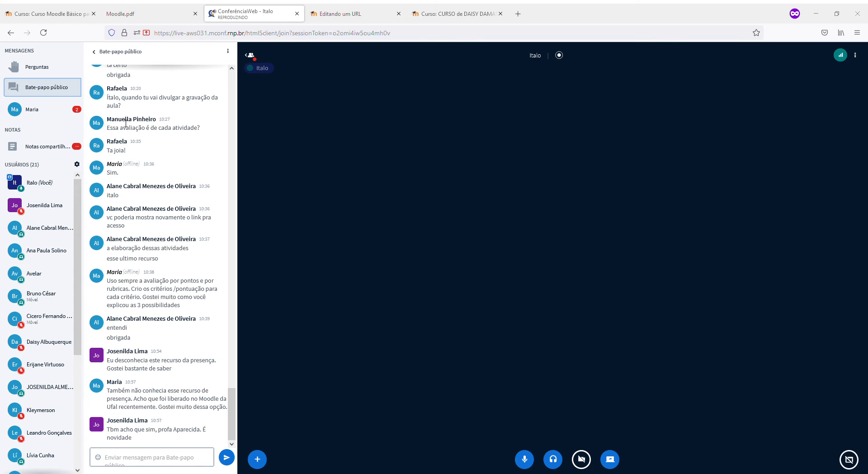
{"action": "left_click", "coordinate": [432, 8]}
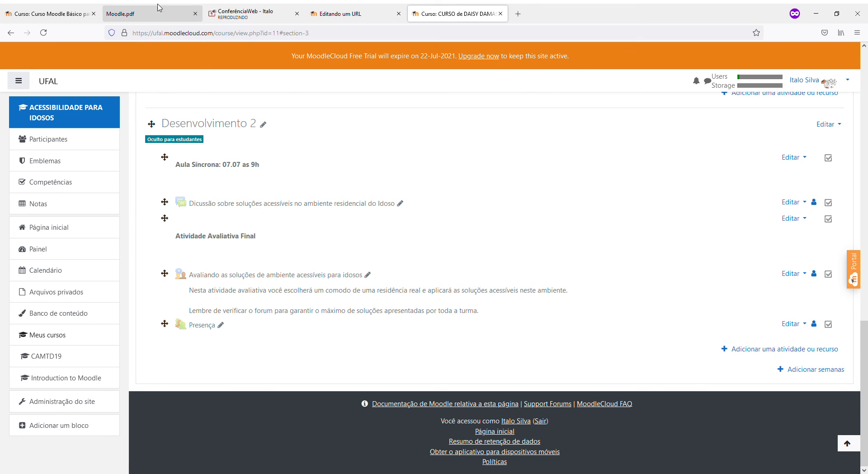
{"action": "left_click", "coordinate": [56, 14]}
{"action": "scroll", "coordinate": [262, 253], "scroll_direction": "down", "scroll_amount": 5}
{"action": "scroll", "coordinate": [261, 275], "scroll_direction": "down", "scroll_amount": 4}
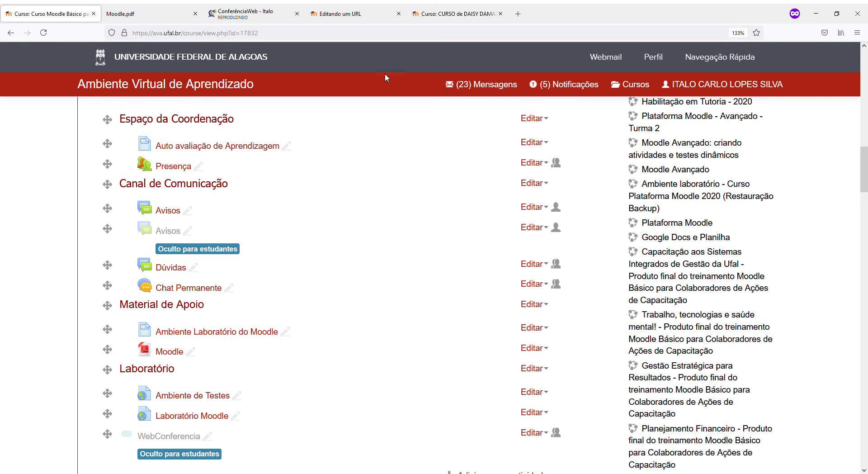
{"action": "left_click", "coordinate": [412, 9]}
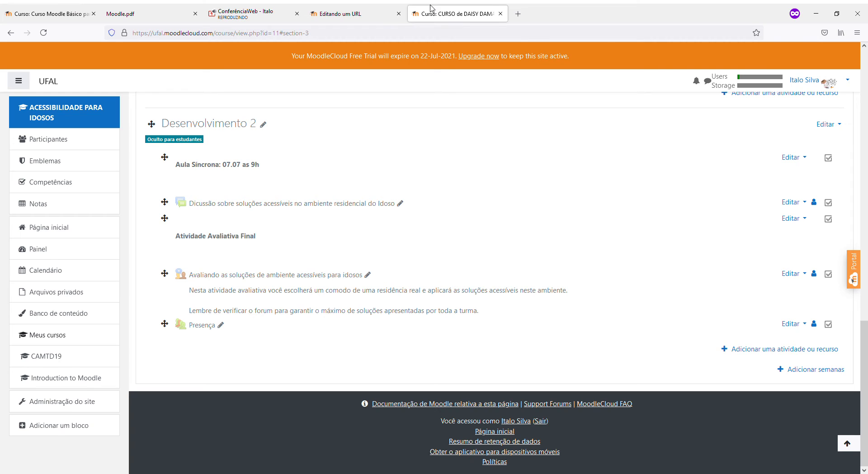
{"action": "left_click", "coordinate": [228, 7]}
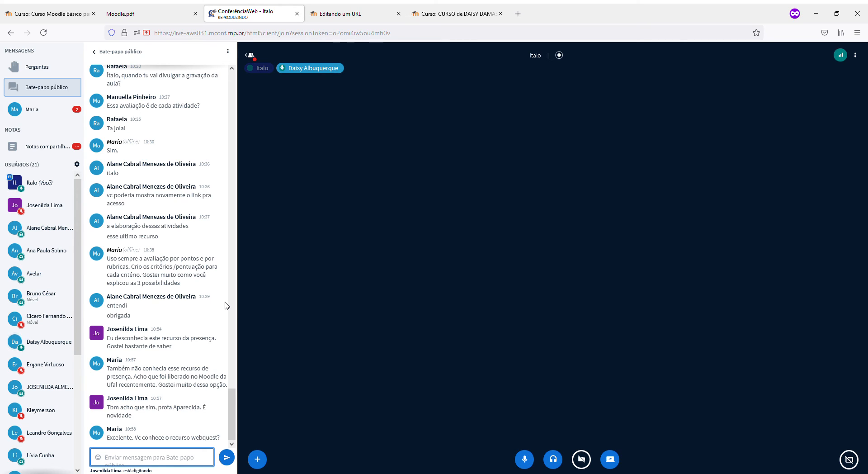
{"action": "left_click", "coordinate": [447, 14]}
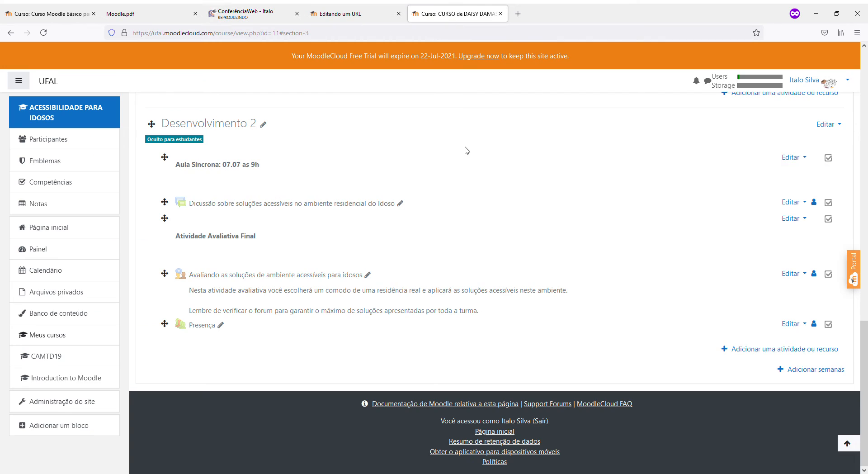
{"action": "left_click", "coordinate": [804, 325]}
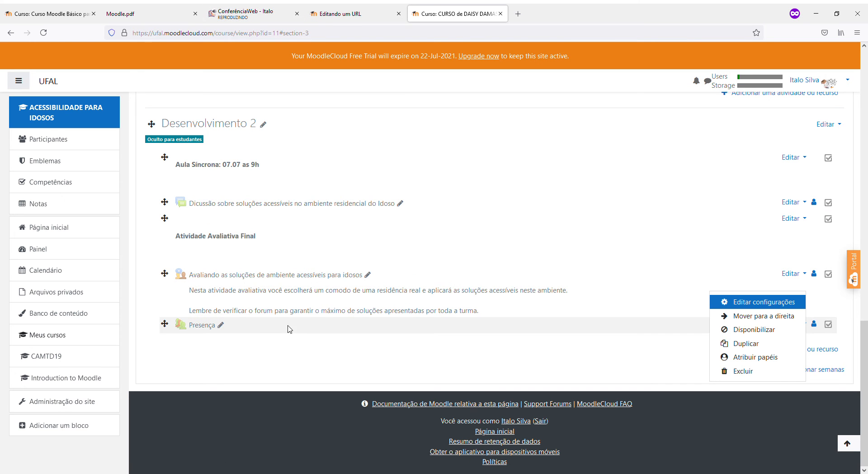
{"action": "key", "text": "Escape"}
{"action": "scroll", "coordinate": [286, 356], "scroll_direction": "up", "scroll_amount": 3}
{"action": "scroll", "coordinate": [287, 355], "scroll_direction": "up", "scroll_amount": 8}
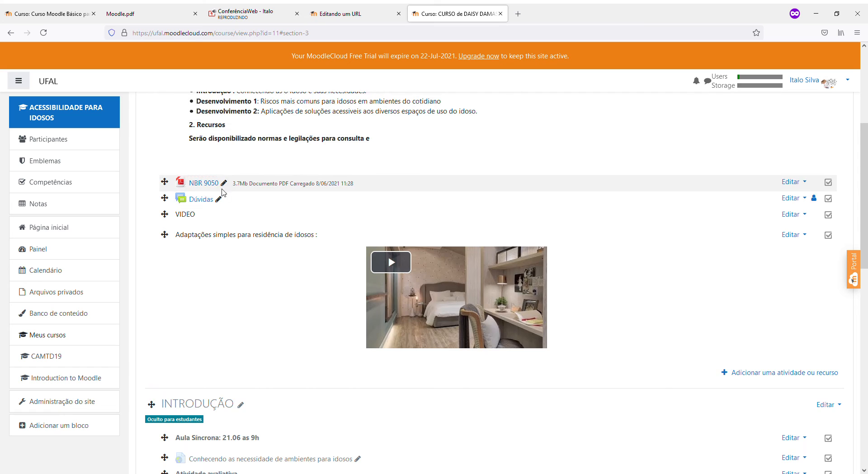
{"action": "scroll", "coordinate": [222, 197], "scroll_direction": "down", "scroll_amount": 4}
{"action": "scroll", "coordinate": [223, 198], "scroll_direction": "down", "scroll_amount": 4}
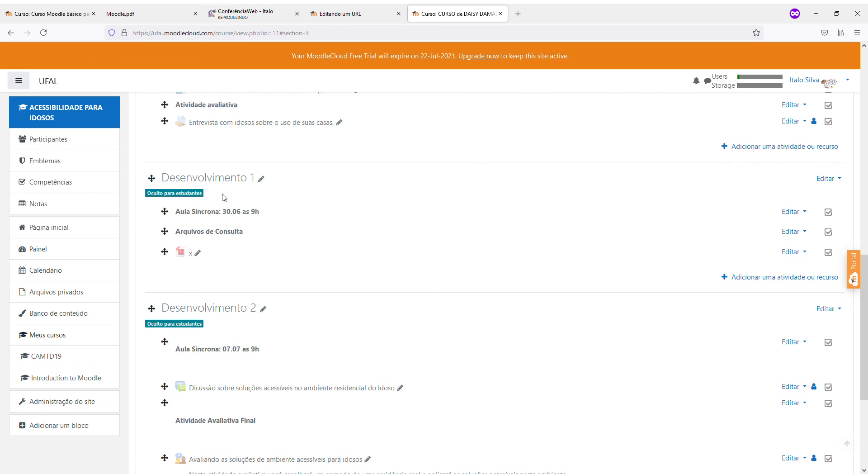
{"action": "scroll", "coordinate": [222, 197], "scroll_direction": "down", "scroll_amount": 4}
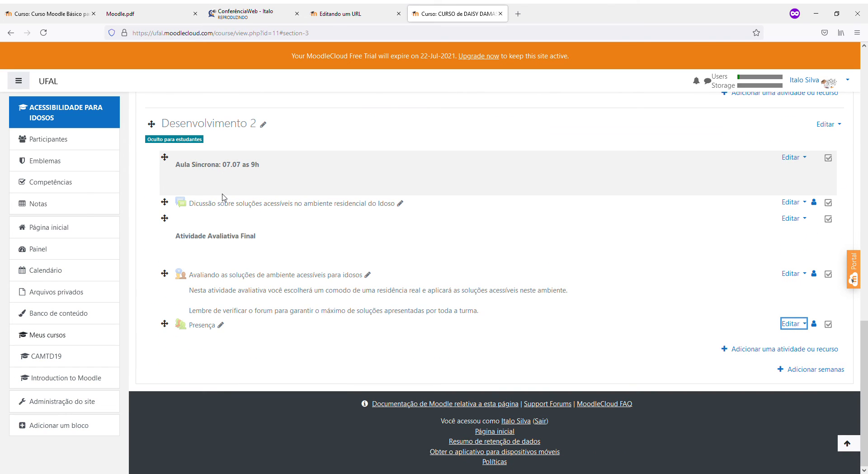
{"action": "scroll", "coordinate": [224, 197], "scroll_direction": "up", "scroll_amount": 8}
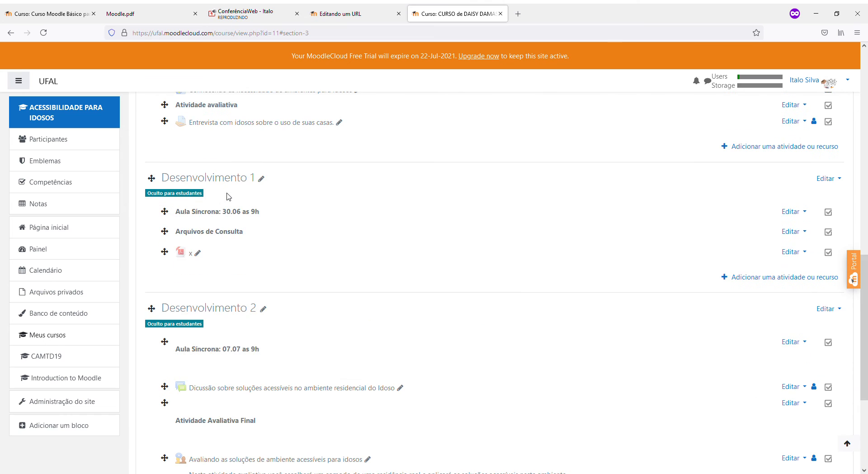
{"action": "scroll", "coordinate": [224, 196], "scroll_direction": "up", "scroll_amount": 2}
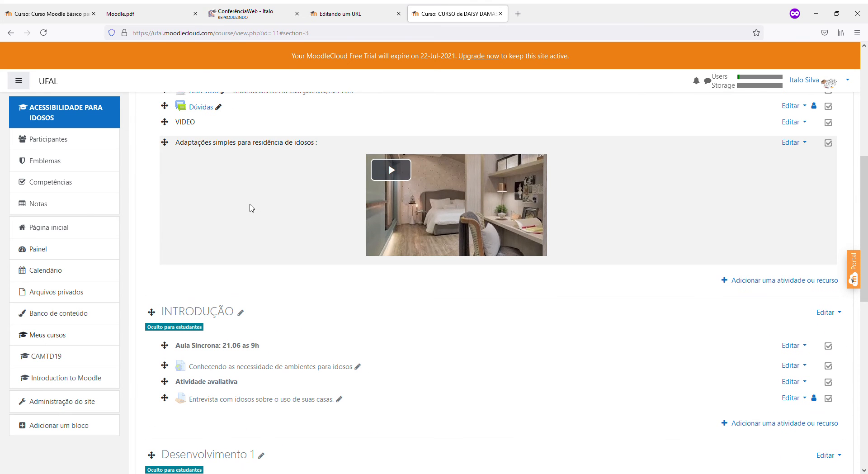
{"action": "scroll", "coordinate": [253, 208], "scroll_direction": "up", "scroll_amount": 2}
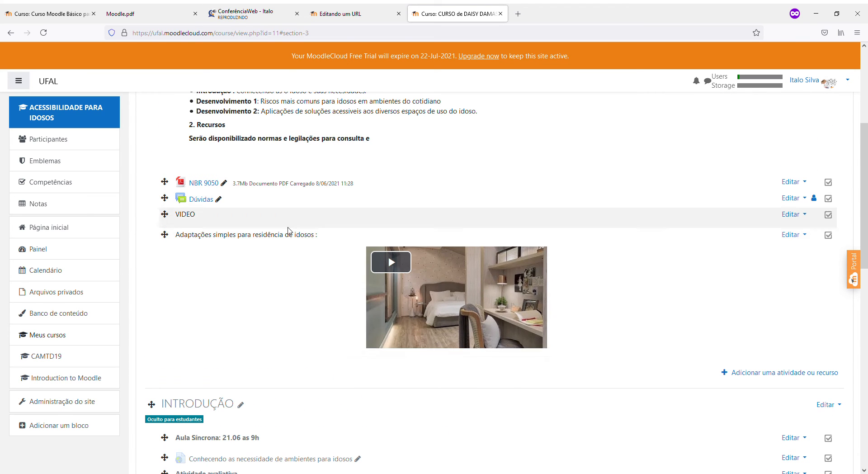
{"action": "scroll", "coordinate": [271, 387], "scroll_direction": "up", "scroll_amount": 3}
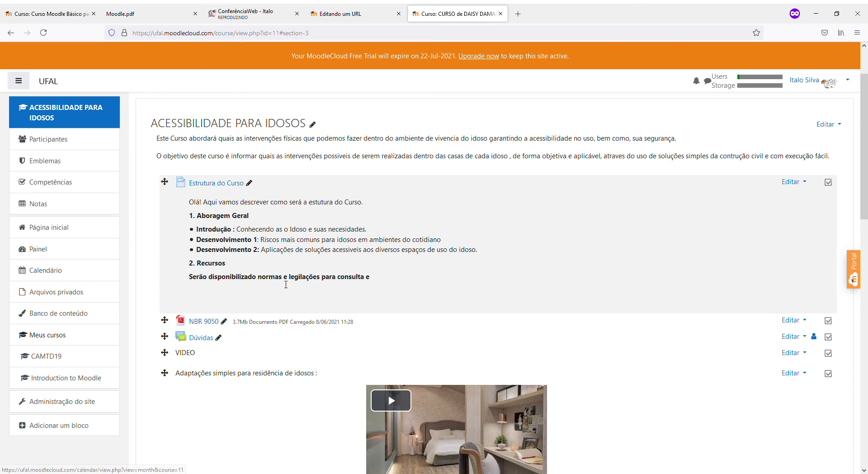
{"action": "scroll", "coordinate": [616, 323], "scroll_direction": "down", "scroll_amount": 3}
{"action": "scroll", "coordinate": [329, 269], "scroll_direction": "down", "scroll_amount": 4}
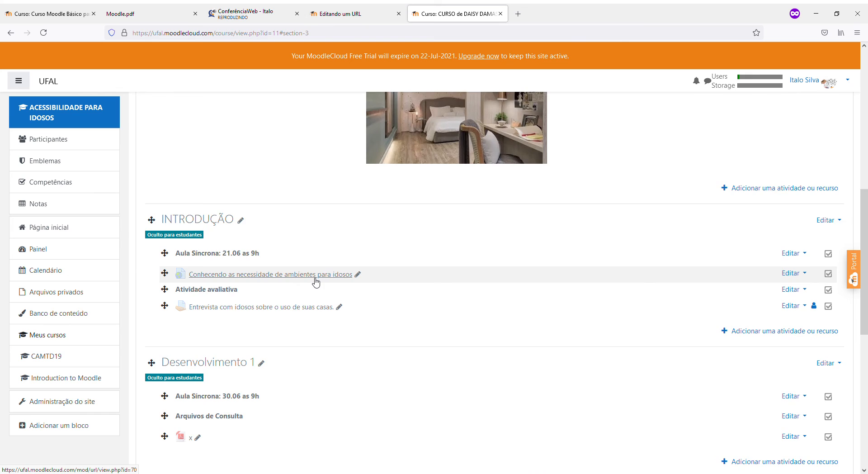
{"action": "scroll", "coordinate": [312, 283], "scroll_direction": "down", "scroll_amount": 5}
{"action": "scroll", "coordinate": [311, 282], "scroll_direction": "up", "scroll_amount": 6}
{"action": "scroll", "coordinate": [310, 283], "scroll_direction": "up", "scroll_amount": 4}
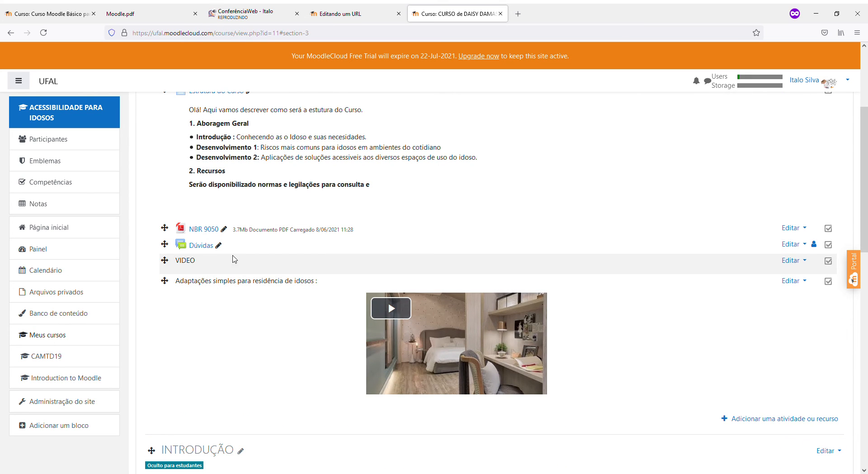
{"action": "scroll", "coordinate": [226, 267], "scroll_direction": "down", "scroll_amount": 4}
{"action": "scroll", "coordinate": [215, 275], "scroll_direction": "down", "scroll_amount": 4}
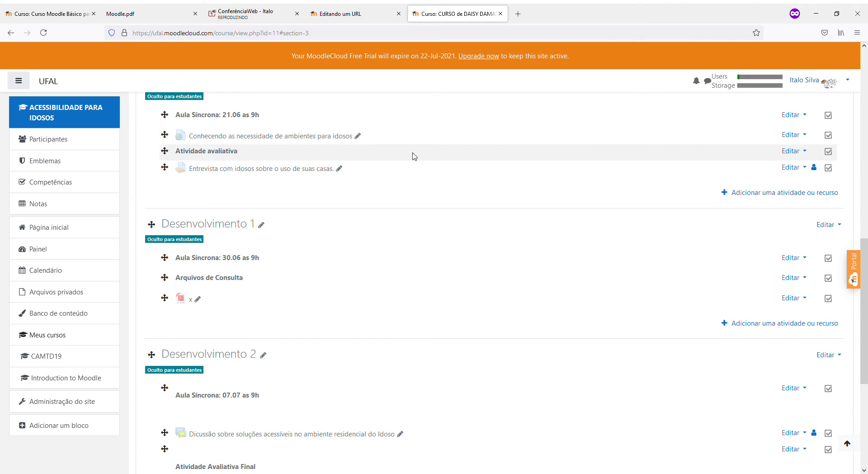
{"action": "scroll", "coordinate": [275, 296], "scroll_direction": "down", "scroll_amount": 4}
{"action": "scroll", "coordinate": [202, 296], "scroll_direction": "up", "scroll_amount": 5}
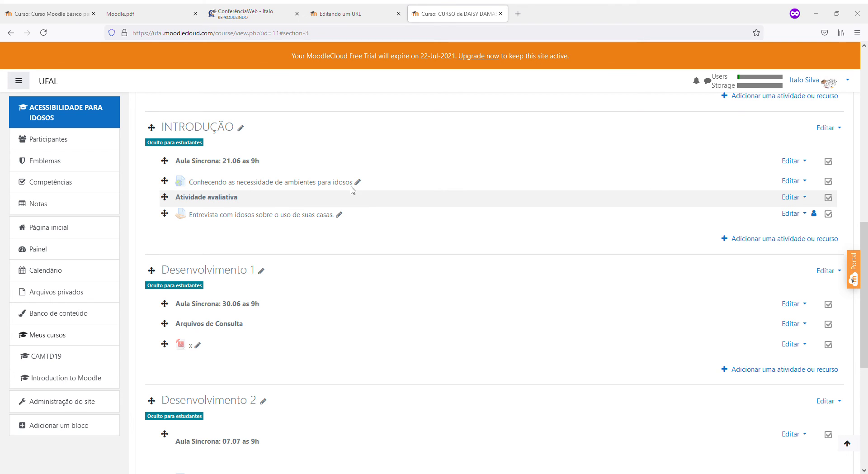
{"action": "left_click", "coordinate": [257, 18]}
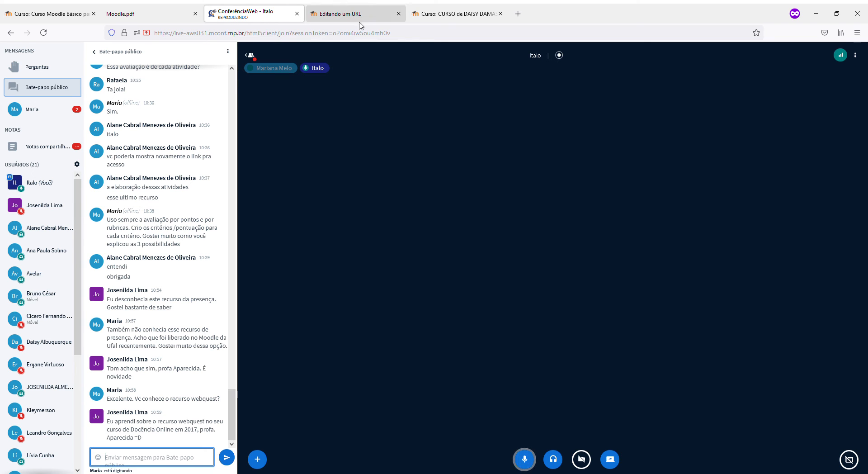
{"action": "left_click", "coordinate": [435, 20]}
{"action": "scroll", "coordinate": [205, 287], "scroll_direction": "up", "scroll_amount": 10}
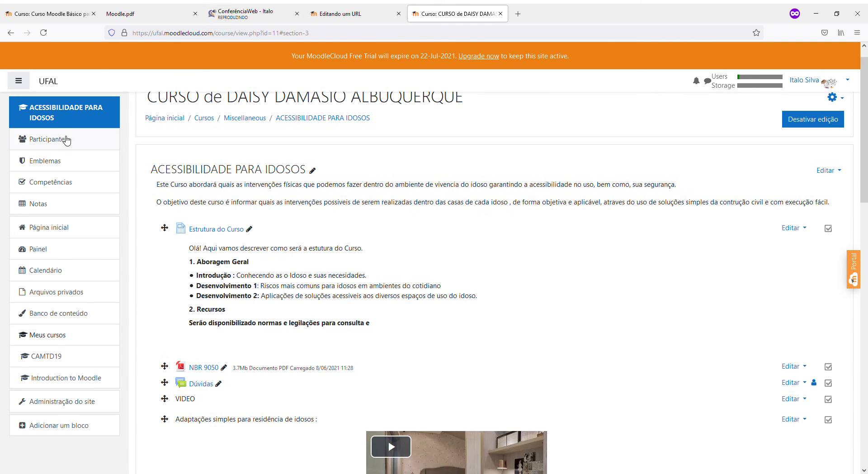
Open the Presença attendance activity and start taking attendance for the 10/06/21 session
{"action": "left_click", "coordinate": [55, 82]}
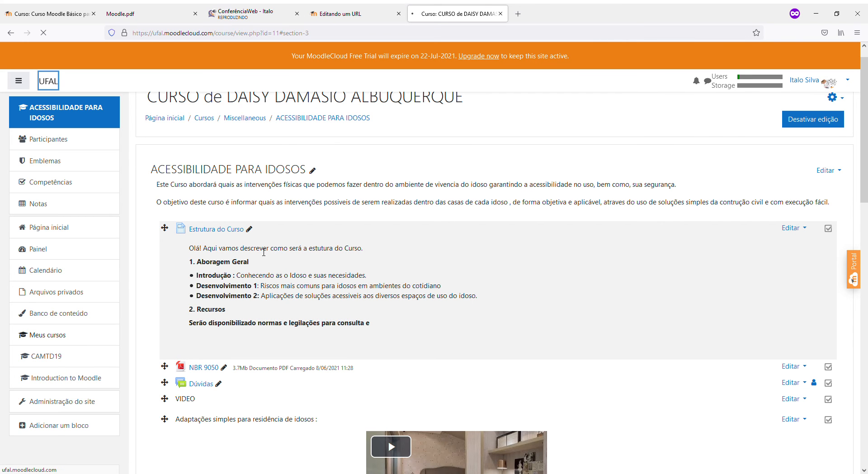
{"action": "scroll", "coordinate": [280, 296], "scroll_direction": "down", "scroll_amount": 8}
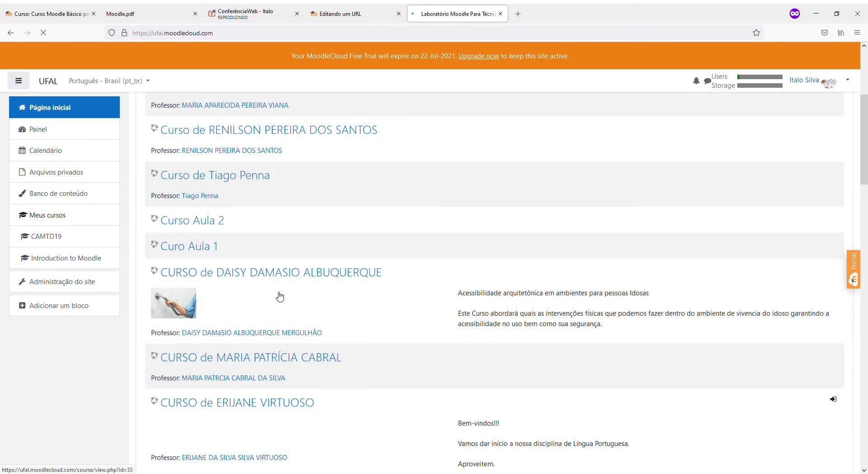
{"action": "scroll", "coordinate": [280, 296], "scroll_direction": "down", "scroll_amount": 4}
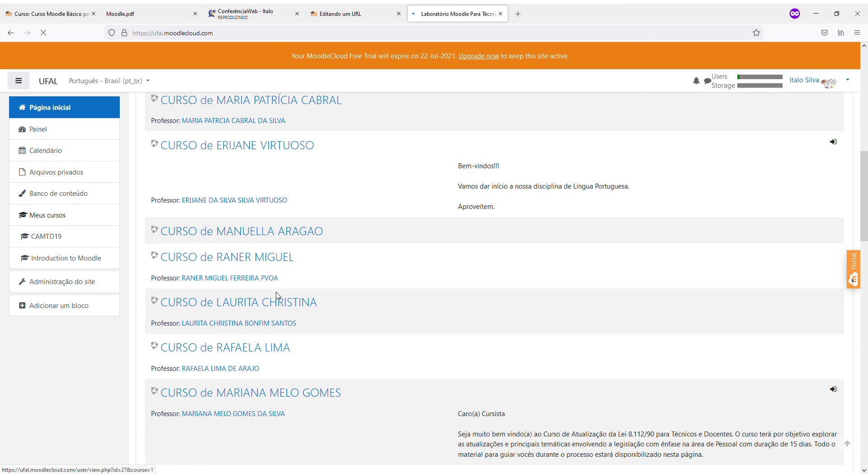
{"action": "scroll", "coordinate": [266, 306], "scroll_direction": "down", "scroll_amount": 12}
{"action": "scroll", "coordinate": [266, 306], "scroll_direction": "down", "scroll_amount": 6}
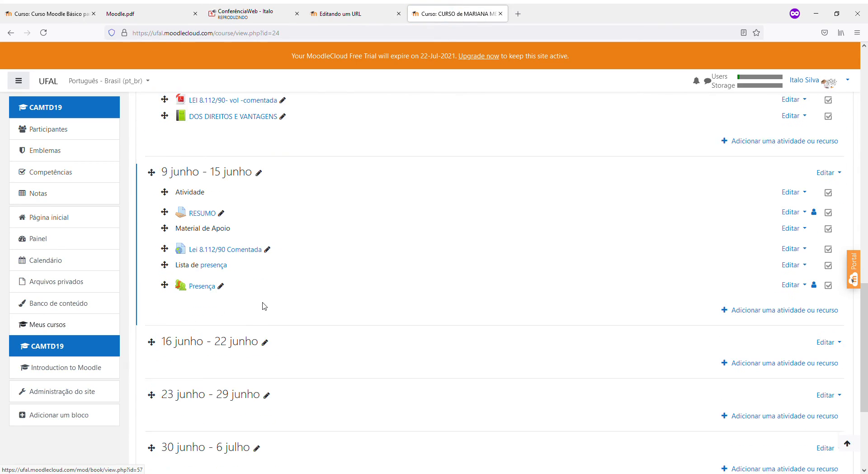
{"action": "left_click", "coordinate": [203, 199]}
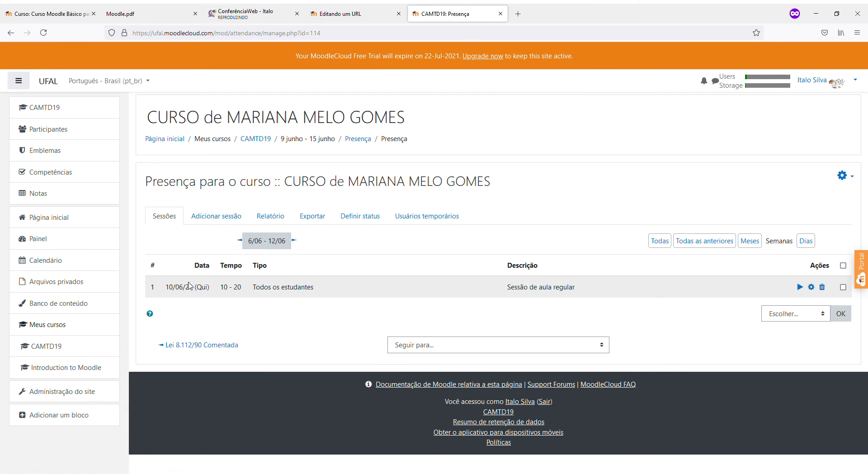
{"action": "left_click", "coordinate": [800, 288]}
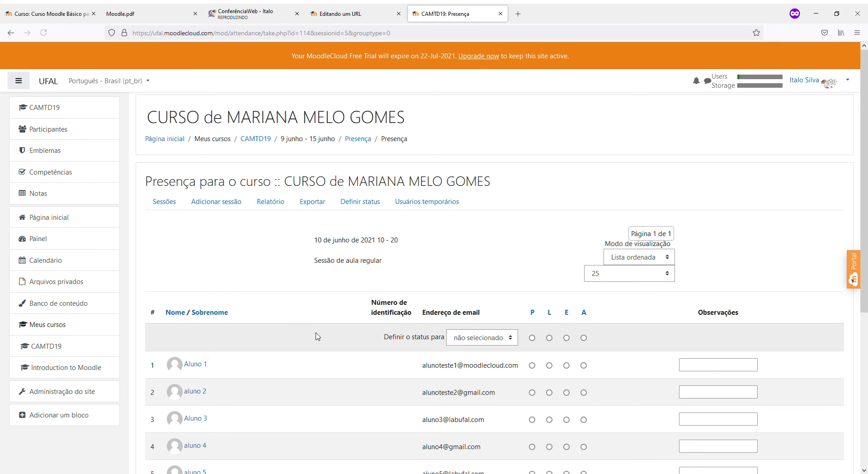
Mark all six students Present (P) with the set-all option
{"action": "scroll", "coordinate": [312, 335], "scroll_direction": "down", "scroll_amount": 4}
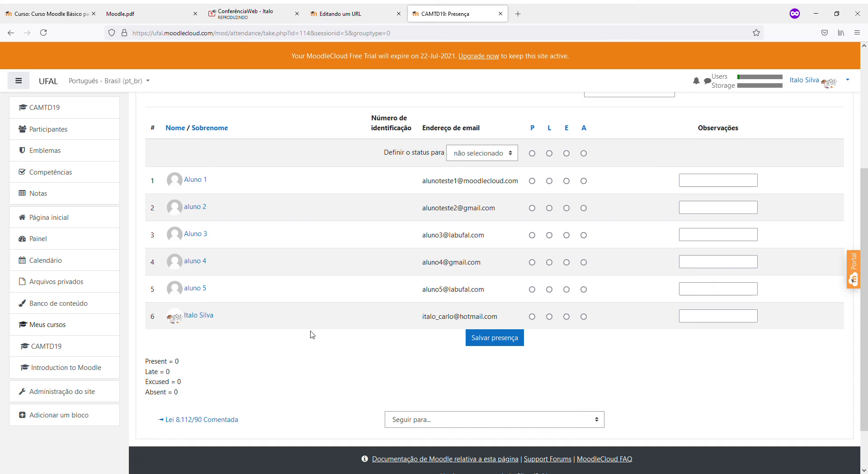
{"action": "left_click", "coordinate": [532, 154]}
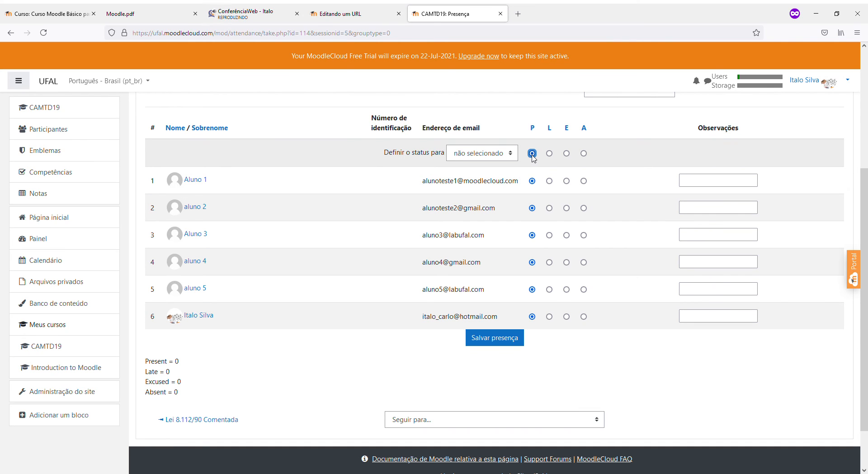
{"action": "left_click", "coordinate": [583, 153]}
{"action": "left_click", "coordinate": [532, 153]}
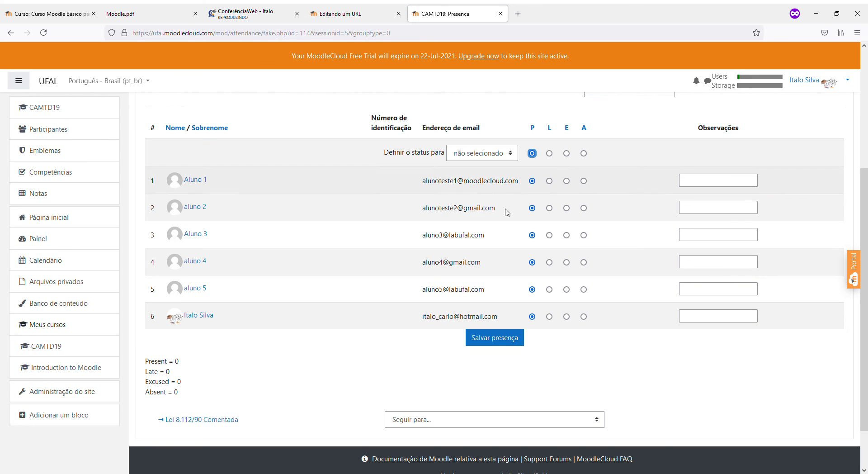
{"action": "scroll", "coordinate": [531, 235], "scroll_direction": "up", "scroll_amount": 4}
{"action": "scroll", "coordinate": [575, 264], "scroll_direction": "down", "scroll_amount": 3}
{"action": "scroll", "coordinate": [575, 264], "scroll_direction": "up", "scroll_amount": 2}
{"action": "left_click", "coordinate": [366, 163]}
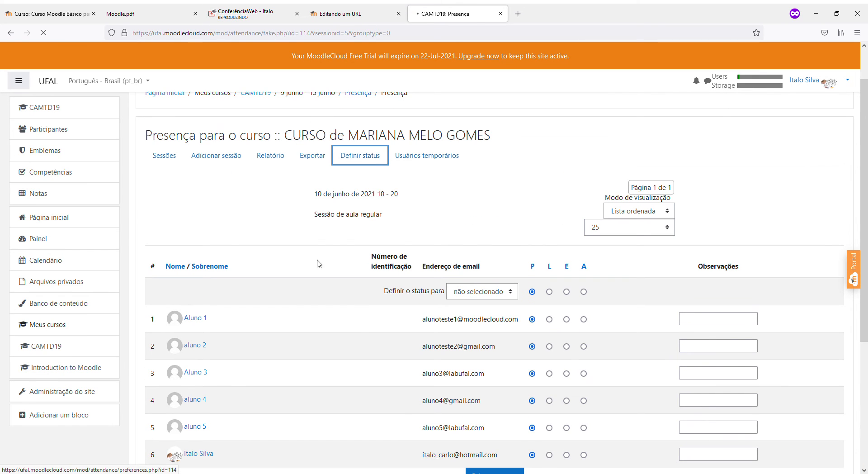
Show the status points (Present 2.00, Late 1.00, Excused 1.00, Absent 0.00), then return to Sessões
{"action": "scroll", "coordinate": [804, 222], "scroll_direction": "down", "scroll_amount": 2}
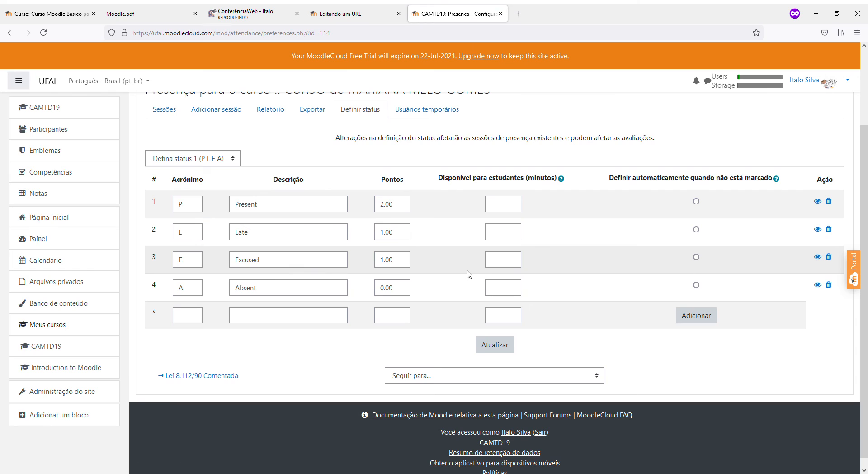
{"action": "left_click_drag", "start_coordinate": [402, 204], "coordinate": [380, 204]}
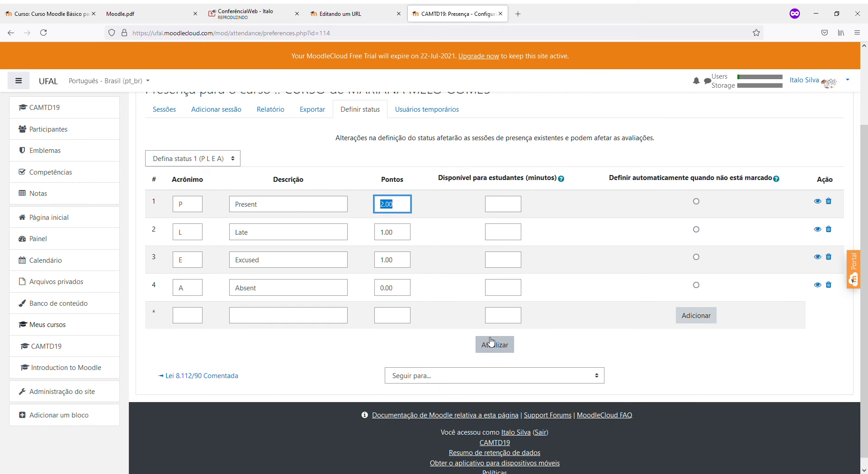
{"action": "scroll", "coordinate": [447, 245], "scroll_direction": "up", "scroll_amount": 1}
{"action": "scroll", "coordinate": [447, 245], "scroll_direction": "up", "scroll_amount": 1}
{"action": "left_click", "coordinate": [169, 208]}
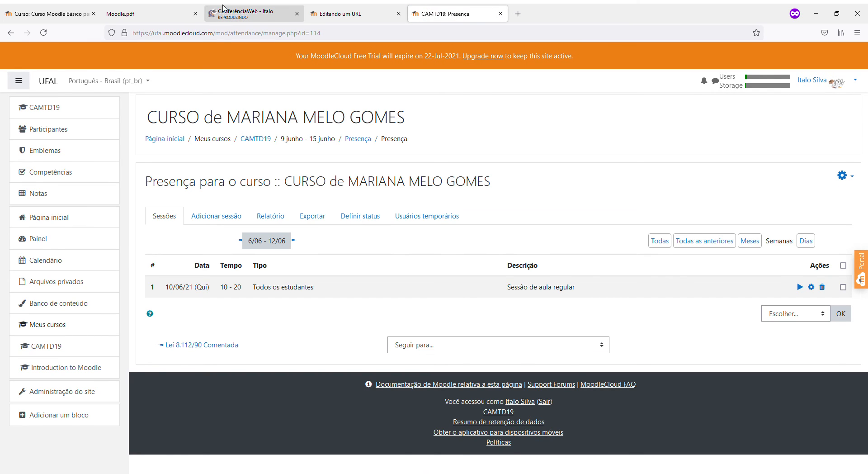
{"action": "left_click", "coordinate": [225, 10]}
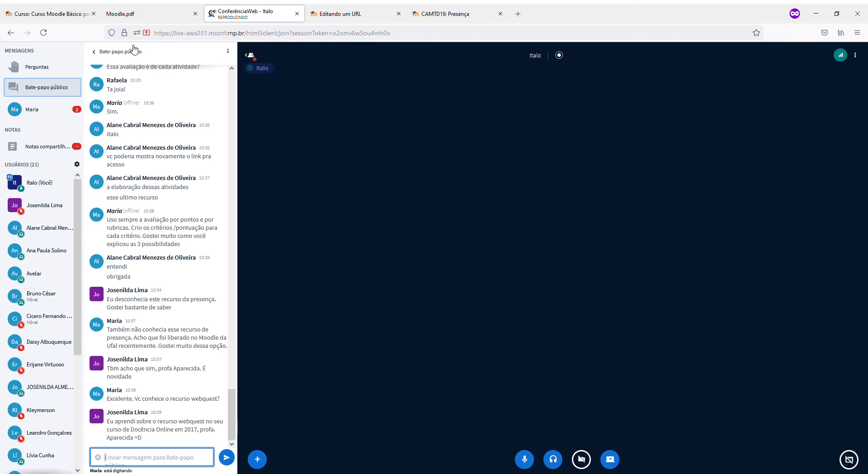
{"action": "left_click", "coordinate": [442, 11]}
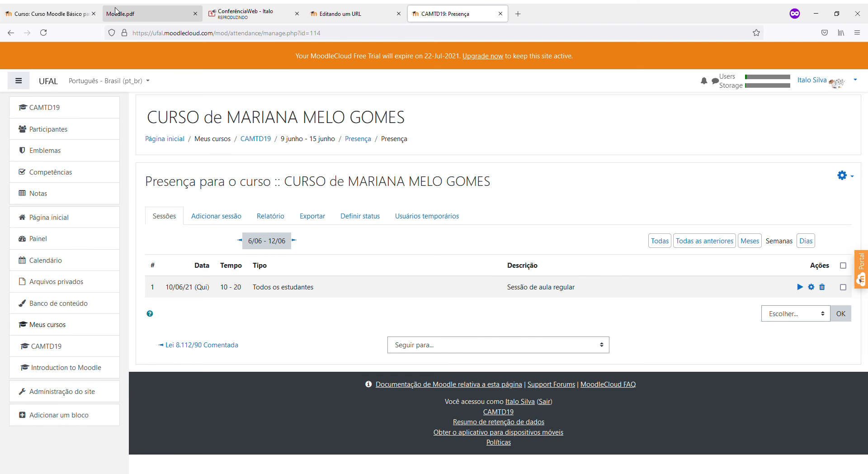
{"action": "left_click", "coordinate": [116, 12]}
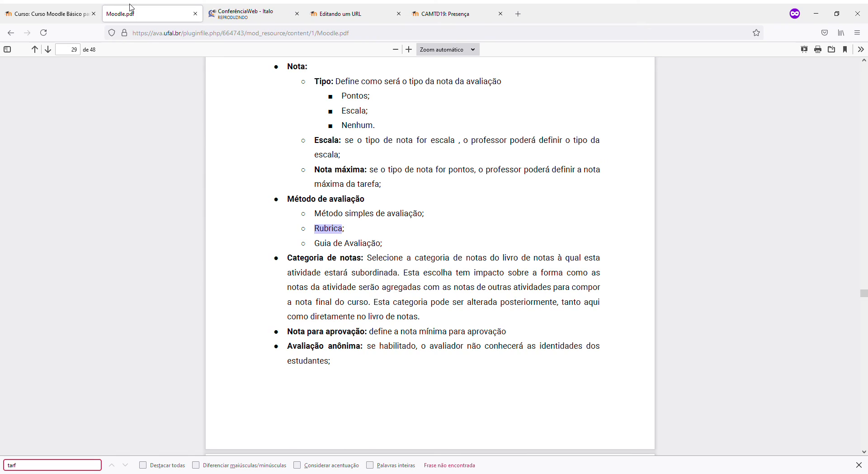
{"action": "left_click", "coordinate": [47, 14]}
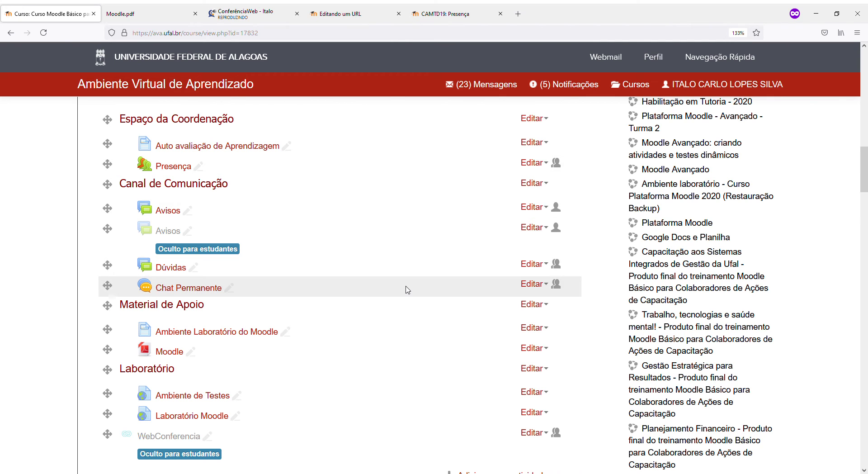
{"action": "scroll", "coordinate": [407, 290], "scroll_direction": "down", "scroll_amount": 3}
{"action": "scroll", "coordinate": [407, 290], "scroll_direction": "up", "scroll_amount": 11}
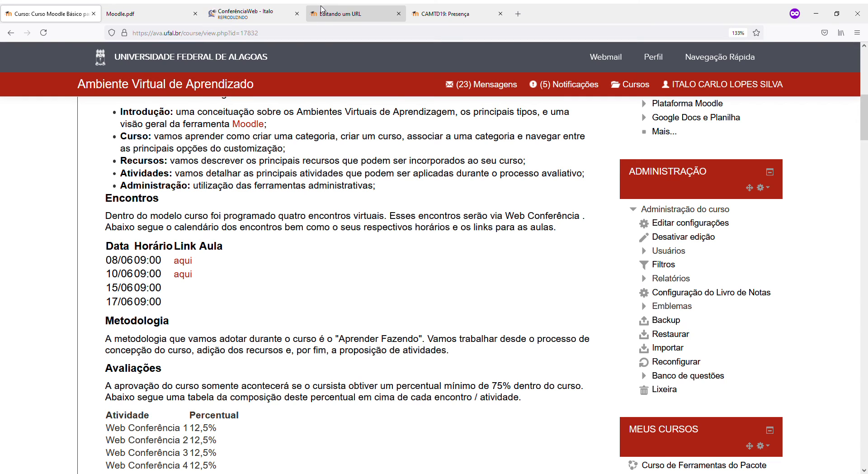
{"action": "left_click", "coordinate": [420, 12]}
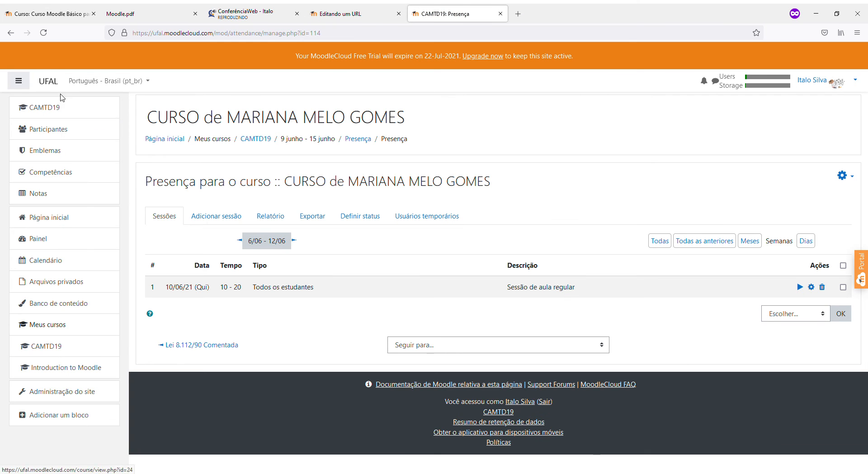
{"action": "left_click", "coordinate": [240, 18]}
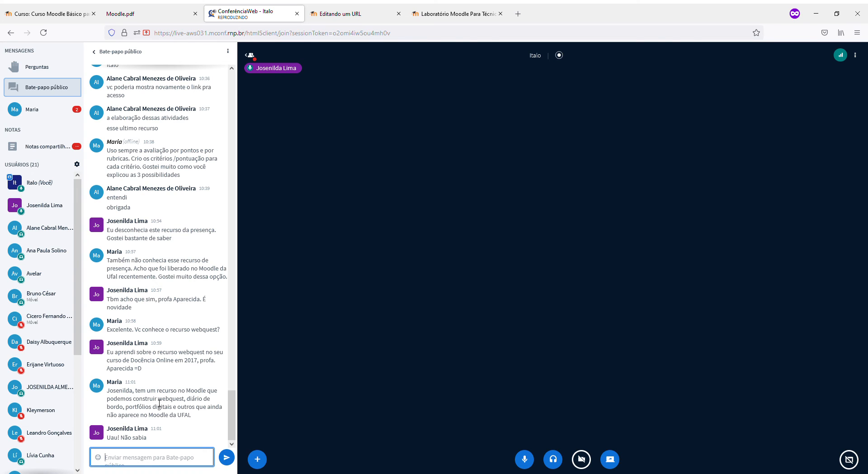
Highlight the webquest question in the public chat, then return to the Laboratório Moodle site
{"action": "left_click", "coordinate": [117, 333]}
{"action": "left_click_drag", "start_coordinate": [116, 333], "coordinate": [220, 329]}
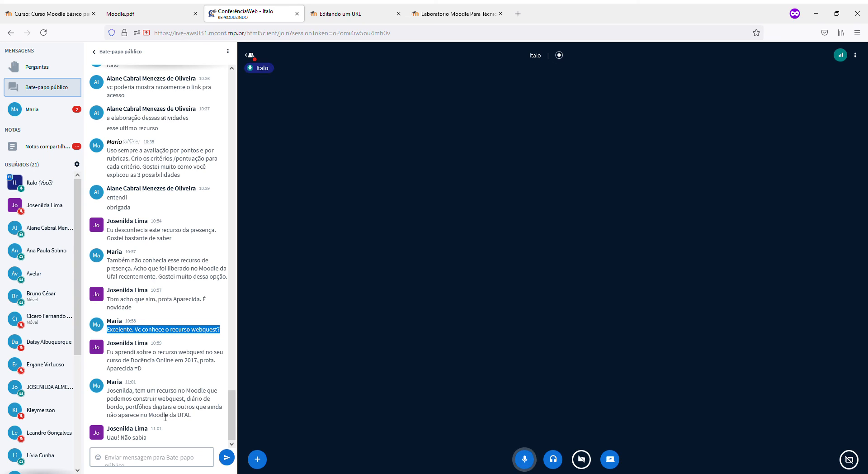
{"action": "scroll", "coordinate": [175, 416], "scroll_direction": "up", "scroll_amount": 2}
{"action": "scroll", "coordinate": [174, 418], "scroll_direction": "down", "scroll_amount": 2}
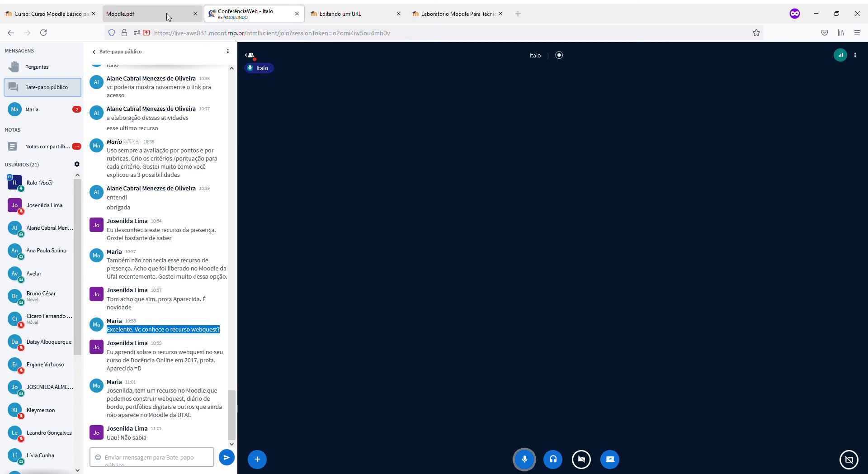
{"action": "left_click", "coordinate": [454, 13]}
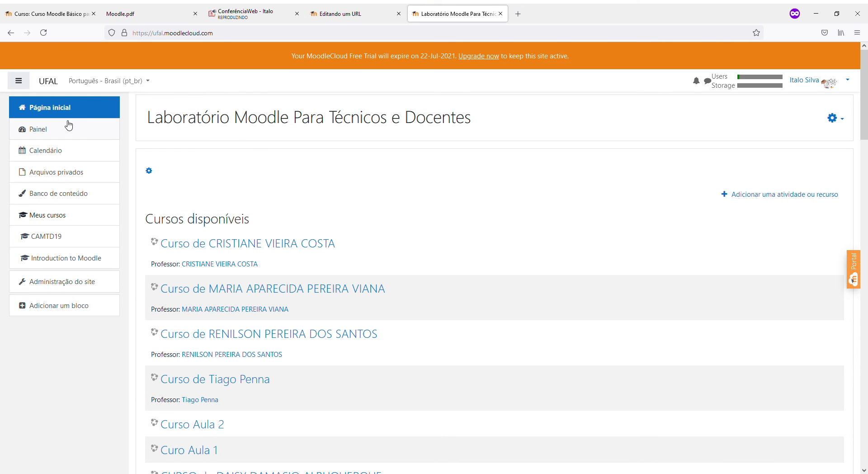
In Curso Aula 2, choose Base de dados from the Atividades list to add it
{"action": "scroll", "coordinate": [188, 267], "scroll_direction": "down", "scroll_amount": 3}
{"action": "left_click", "coordinate": [191, 285]}
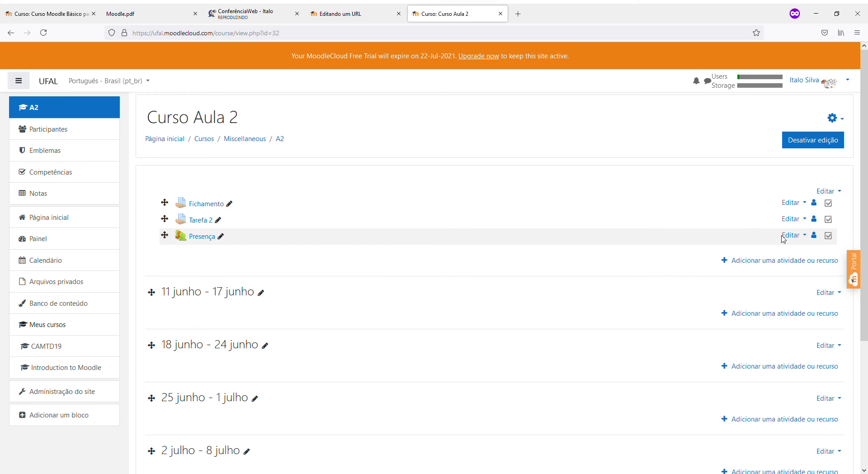
{"action": "left_click", "coordinate": [780, 266]}
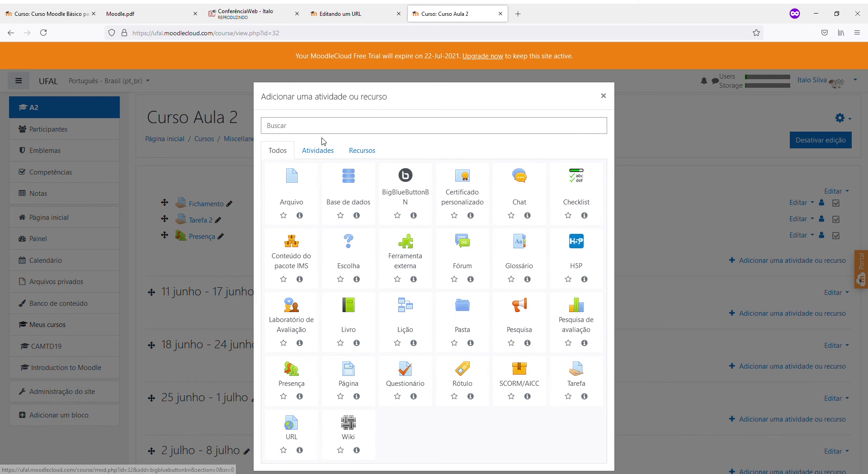
{"action": "left_click", "coordinate": [326, 150]}
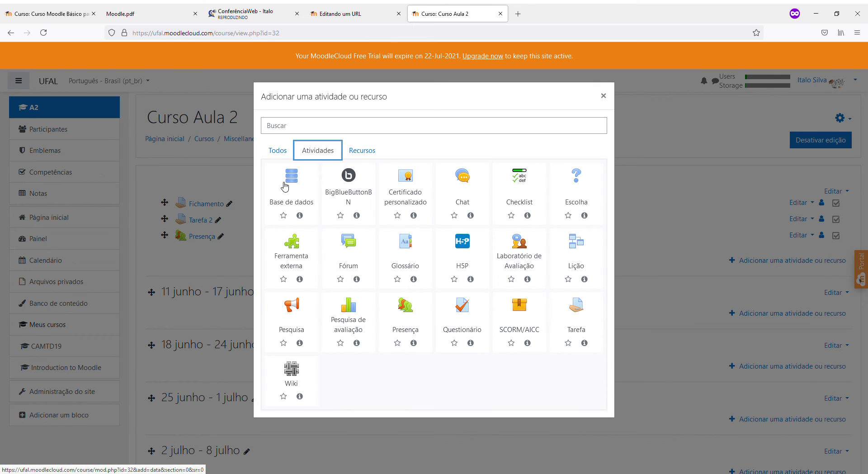
{"action": "left_click", "coordinate": [284, 206]}
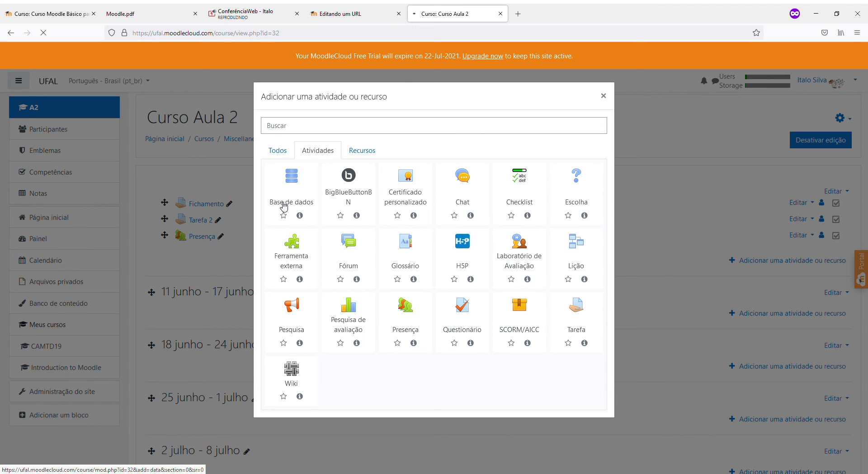
{"action": "scroll", "coordinate": [280, 210], "scroll_direction": "down", "scroll_amount": 3}
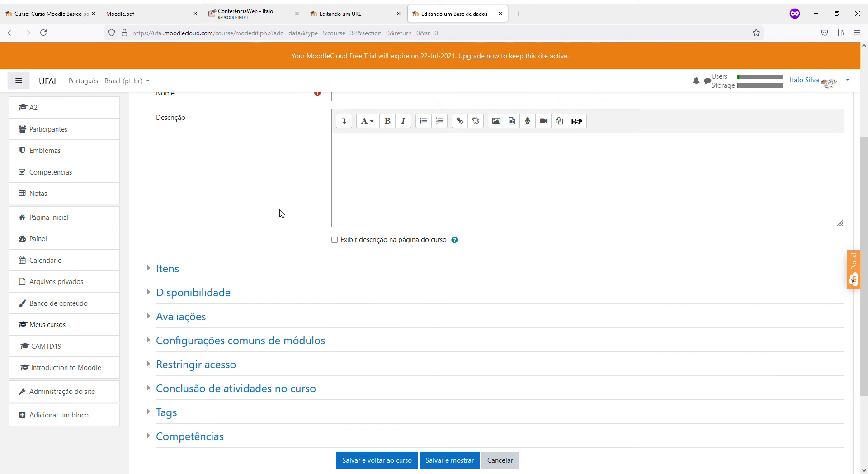
{"action": "scroll", "coordinate": [281, 213], "scroll_direction": "up", "scroll_amount": 3}
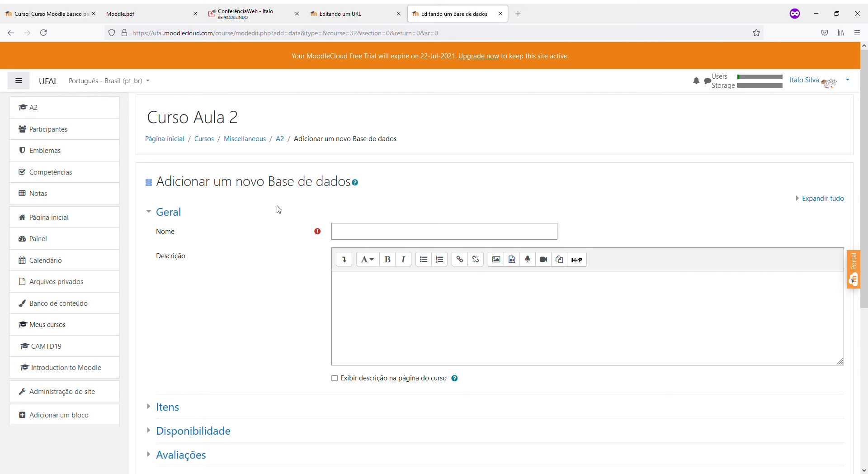
Name the new database 'Fichamento' and expand its Itens section
{"action": "left_click", "coordinate": [363, 237]}
{"action": "type", "text": "Fichamento"}
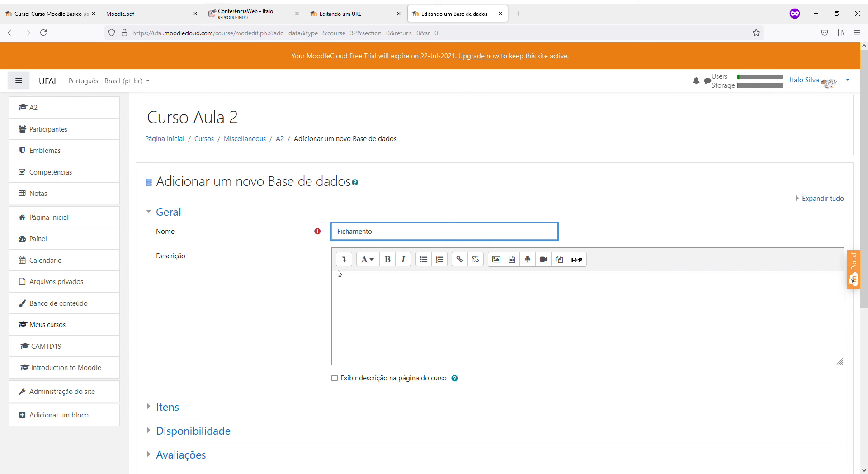
{"action": "scroll", "coordinate": [226, 312], "scroll_direction": "down", "scroll_amount": 3}
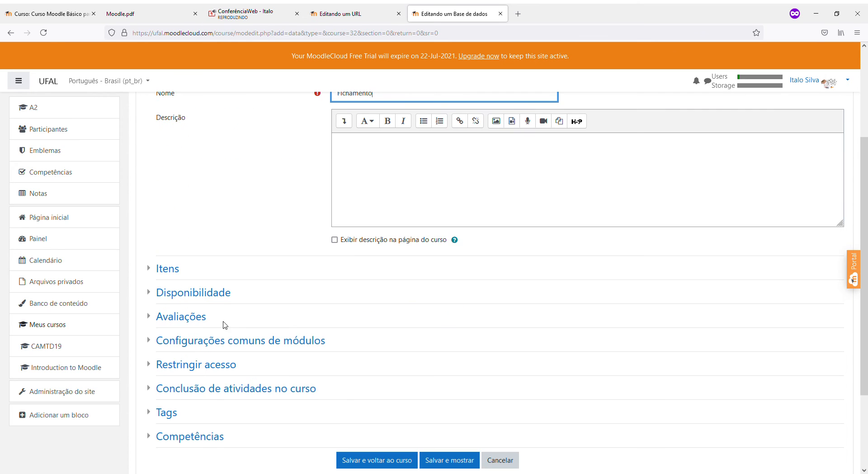
{"action": "left_click", "coordinate": [178, 274]}
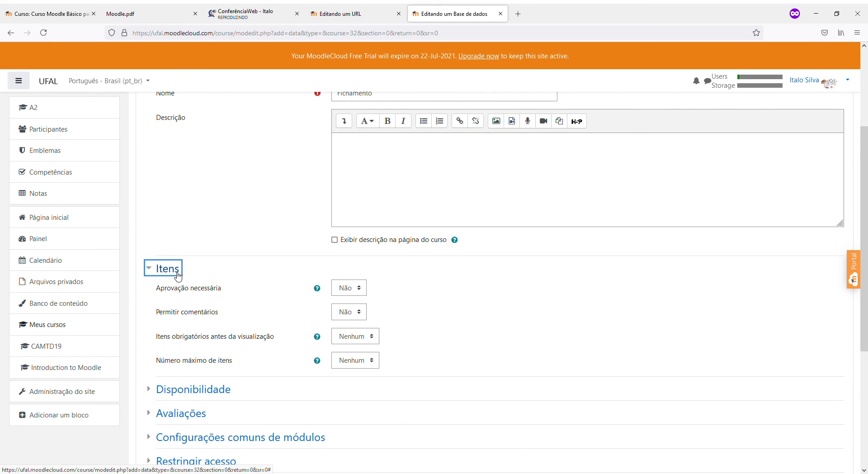
Scroll the form and place the caret in the description editor
{"action": "scroll", "coordinate": [249, 370], "scroll_direction": "up", "scroll_amount": 5}
{"action": "scroll", "coordinate": [268, 383], "scroll_direction": "down", "scroll_amount": 3}
{"action": "left_click", "coordinate": [414, 209]}
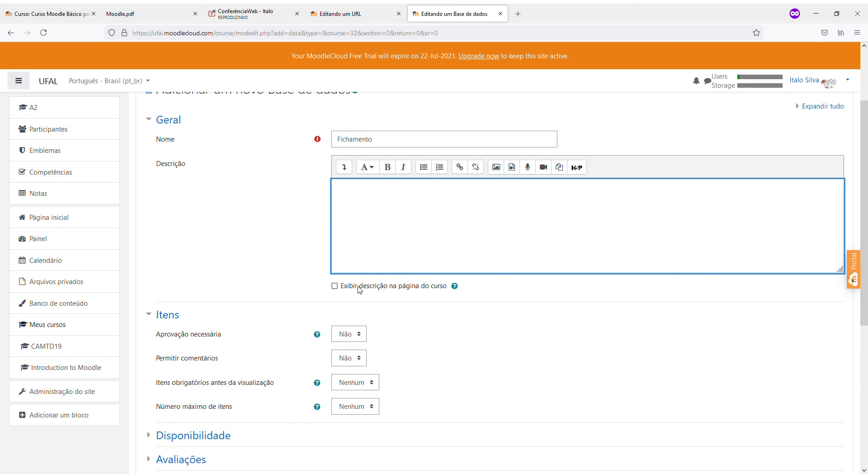
{"action": "scroll", "coordinate": [389, 359], "scroll_direction": "up", "scroll_amount": 2}
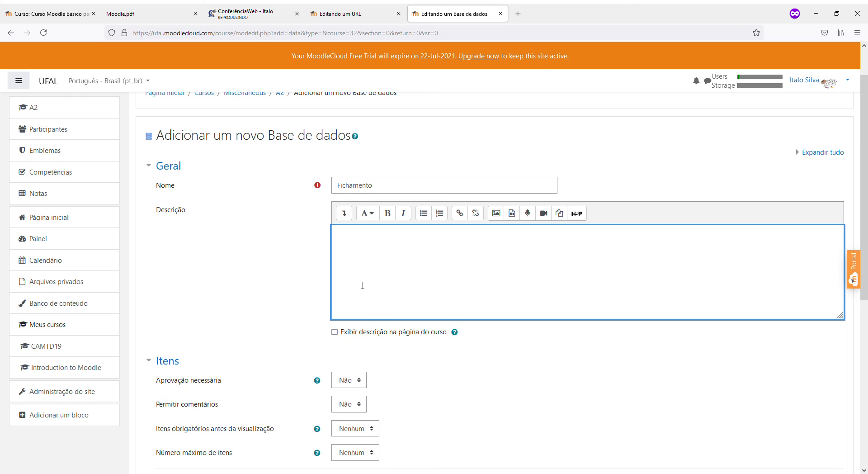
{"action": "scroll", "coordinate": [362, 308], "scroll_direction": "down", "scroll_amount": 2}
{"action": "scroll", "coordinate": [439, 240], "scroll_direction": "up", "scroll_amount": 2}
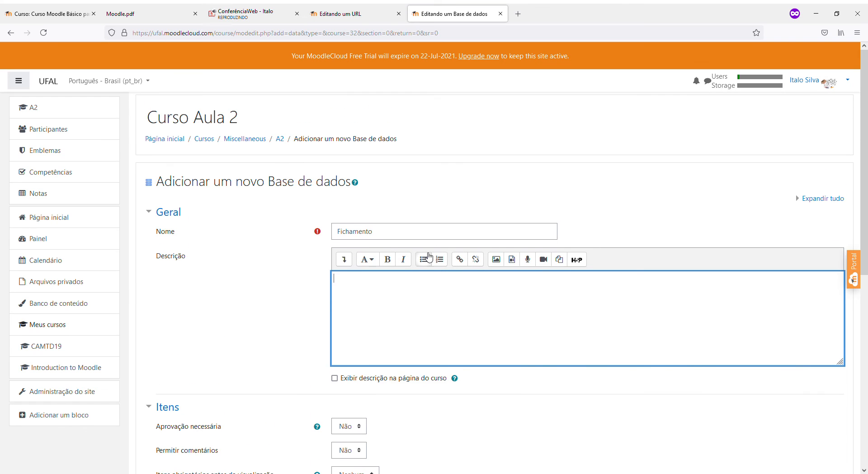
{"action": "scroll", "coordinate": [430, 258], "scroll_direction": "down", "scroll_amount": 2}
{"action": "scroll", "coordinate": [467, 249], "scroll_direction": "down", "scroll_amount": 3}
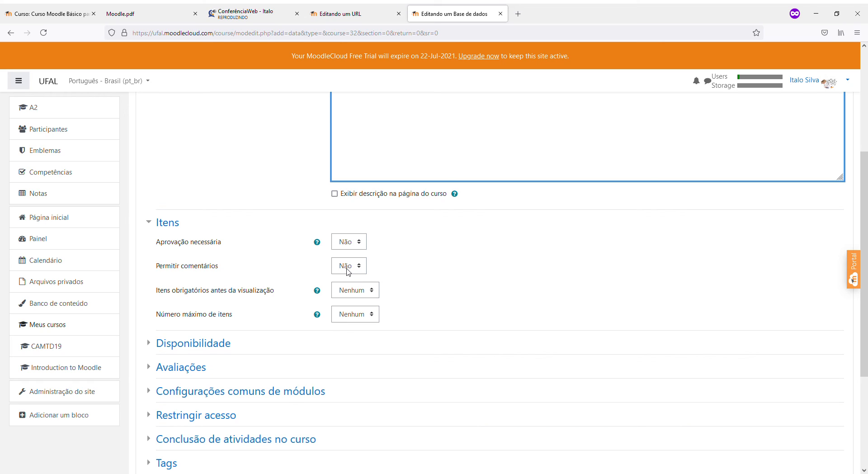
Inspect the dropdown for required entries before viewing in Itens
{"action": "left_click", "coordinate": [344, 292]}
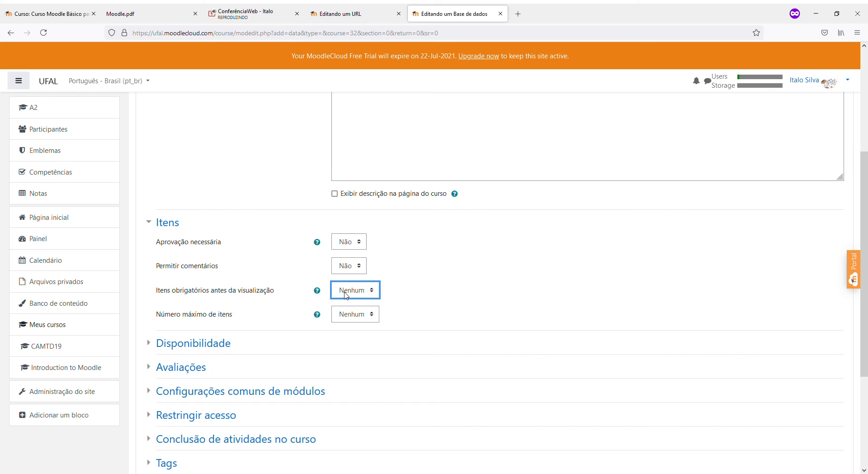
{"action": "left_click", "coordinate": [469, 288]}
{"action": "scroll", "coordinate": [469, 303], "scroll_direction": "up", "scroll_amount": 1}
{"action": "scroll", "coordinate": [470, 307], "scroll_direction": "up", "scroll_amount": 1}
{"action": "left_click", "coordinate": [369, 342]}
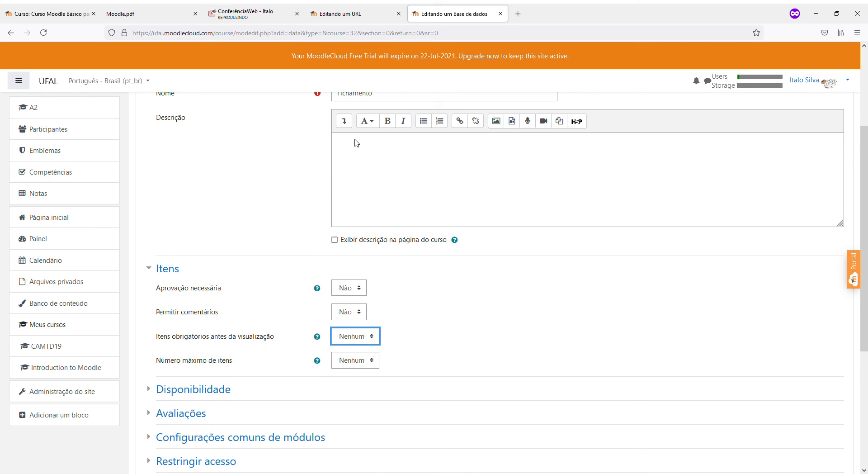
{"action": "left_click", "coordinate": [583, 321]}
Check the Número máximo de itens dropdown and read its help explanation
{"action": "left_click", "coordinate": [339, 364]}
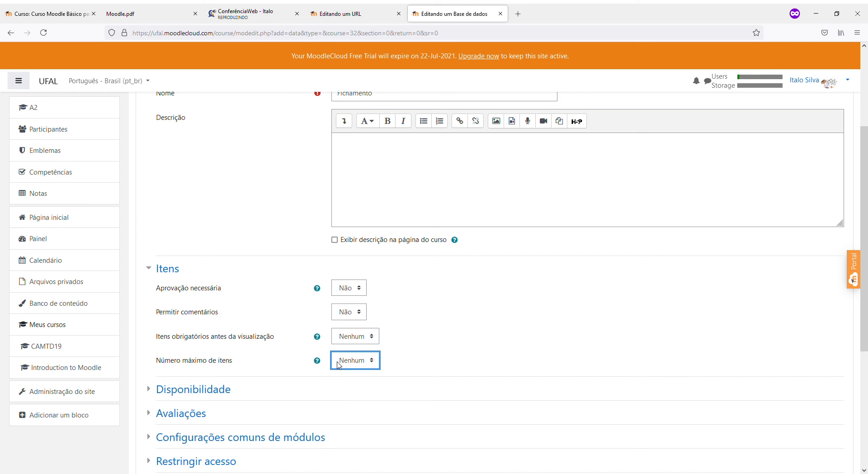
{"action": "left_click", "coordinate": [524, 334]}
{"action": "left_click", "coordinate": [318, 362]}
{"action": "left_click", "coordinate": [598, 319]}
{"action": "left_click", "coordinate": [351, 362]}
{"action": "left_click", "coordinate": [495, 366]}
Expand Disponibilidade to show its four disabled date rows
{"action": "scroll", "coordinate": [371, 407], "scroll_direction": "down", "scroll_amount": 1}
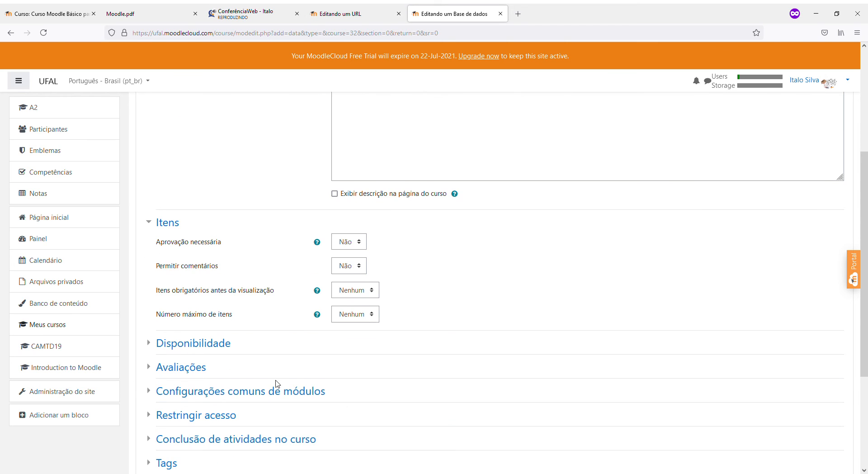
{"action": "left_click", "coordinate": [223, 347]}
{"action": "scroll", "coordinate": [327, 357], "scroll_direction": "down", "scroll_amount": 2}
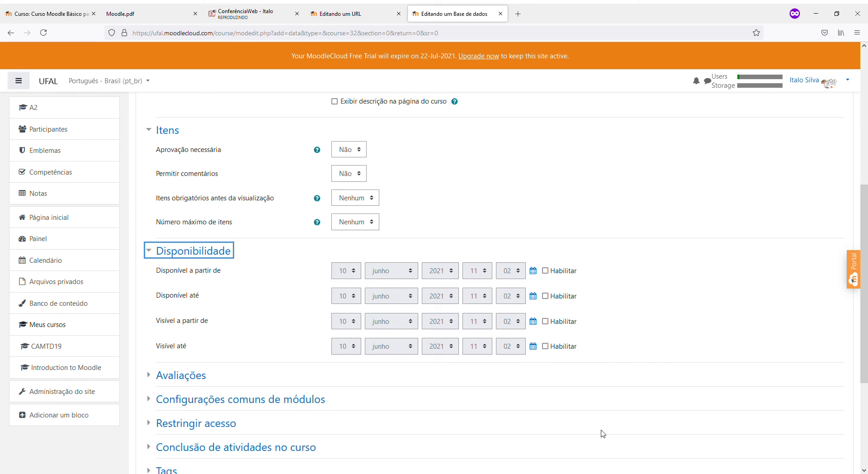
Expand the Avaliações rating settings, still showing Nenhuma avaliação
{"action": "scroll", "coordinate": [579, 427], "scroll_direction": "down", "scroll_amount": 1}
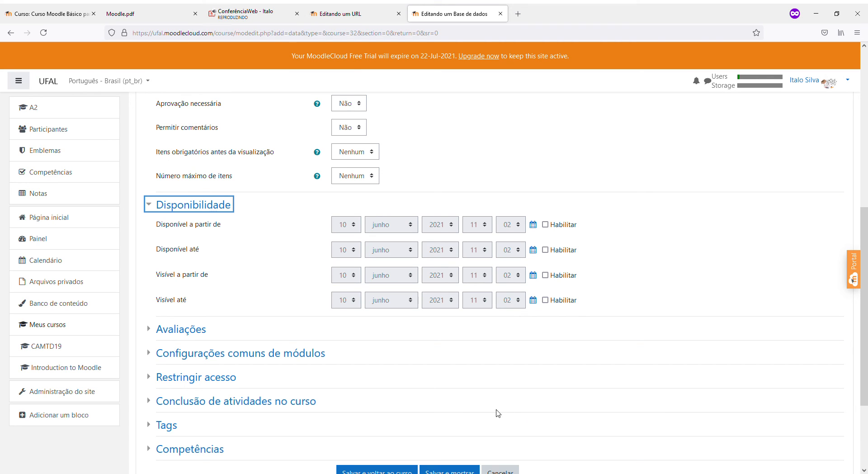
{"action": "left_click", "coordinate": [178, 333]}
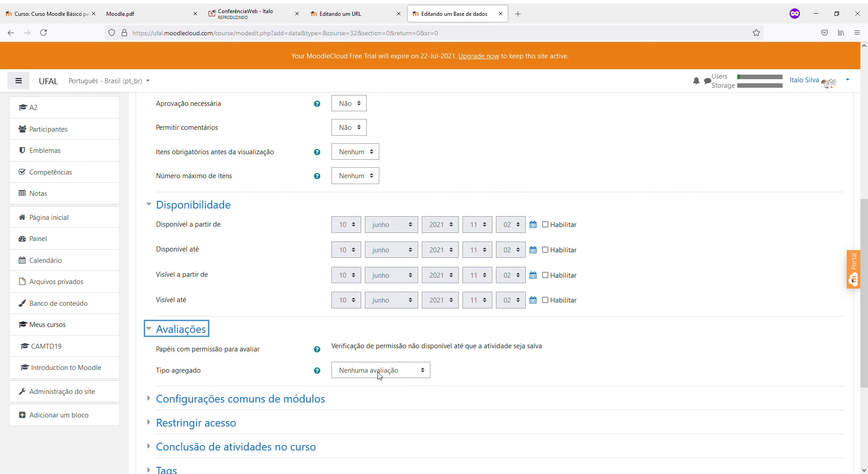
Inspect the rating aggregate type options in Avaliações
{"action": "left_click", "coordinate": [378, 372]}
{"action": "left_click", "coordinate": [471, 369]}
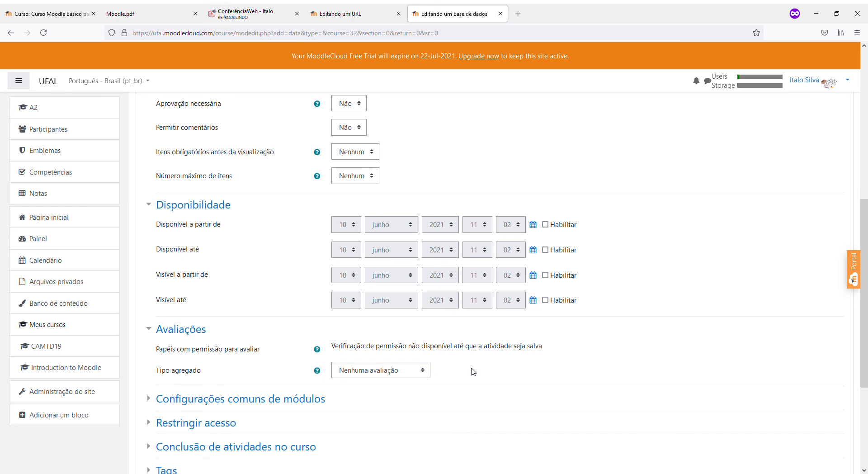
{"action": "scroll", "coordinate": [448, 369], "scroll_direction": "down", "scroll_amount": 3}
{"action": "left_click", "coordinate": [387, 238]}
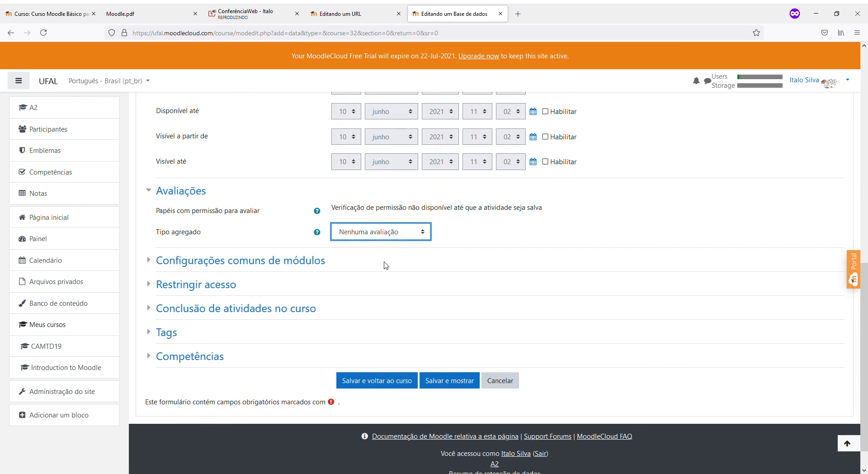
{"action": "left_click", "coordinate": [498, 224]}
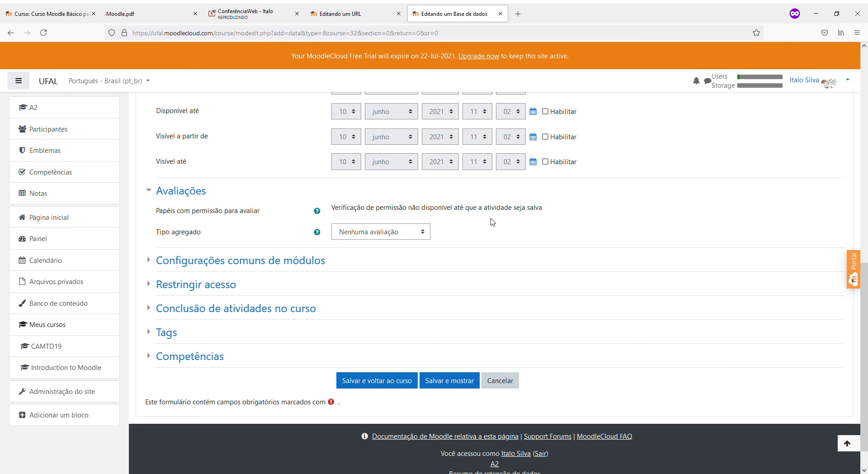
{"action": "left_click", "coordinate": [406, 231]}
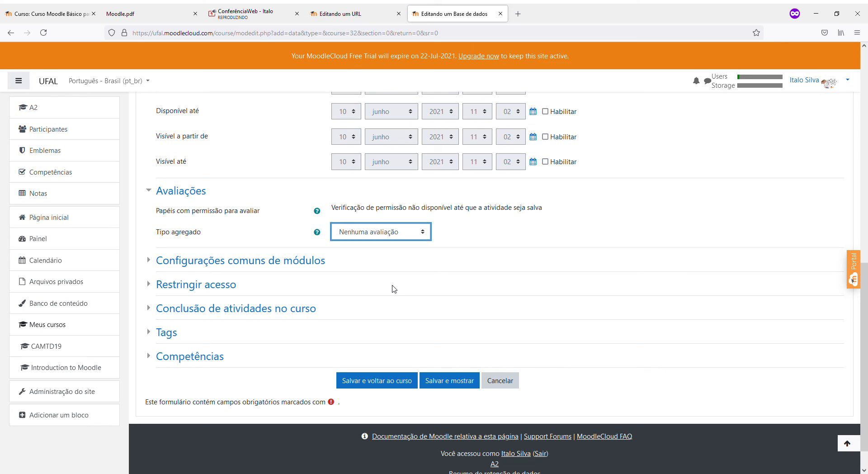
{"action": "left_click", "coordinate": [484, 242]}
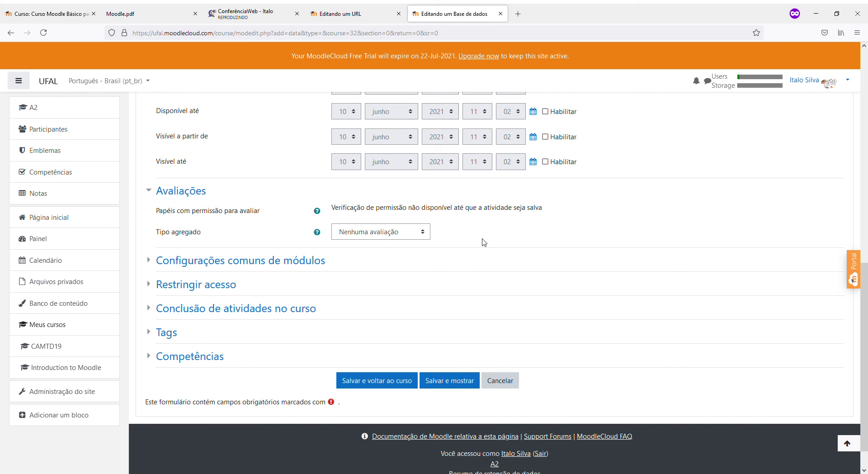
{"action": "left_click", "coordinate": [416, 232]}
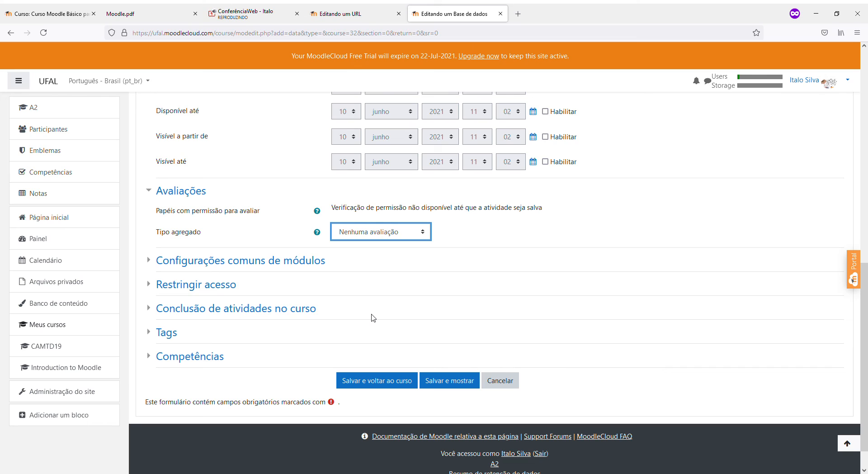
{"action": "left_click", "coordinate": [472, 230]}
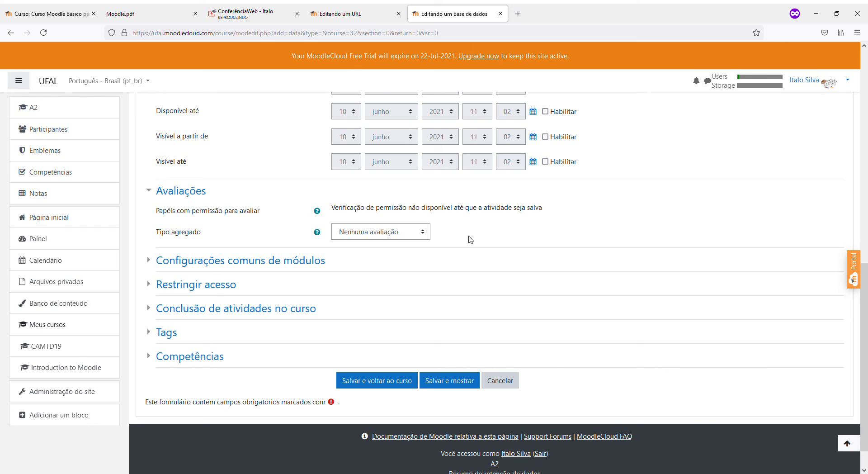
Set aggregate type to Média das avaliações, confirm Pontos maximum 100, leave passing grade empty
{"action": "left_click", "coordinate": [384, 228]}
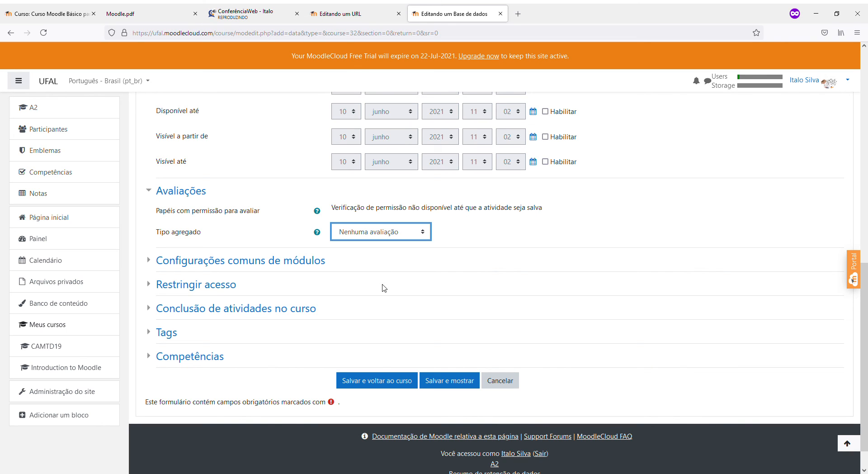
{"action": "left_click", "coordinate": [379, 258]}
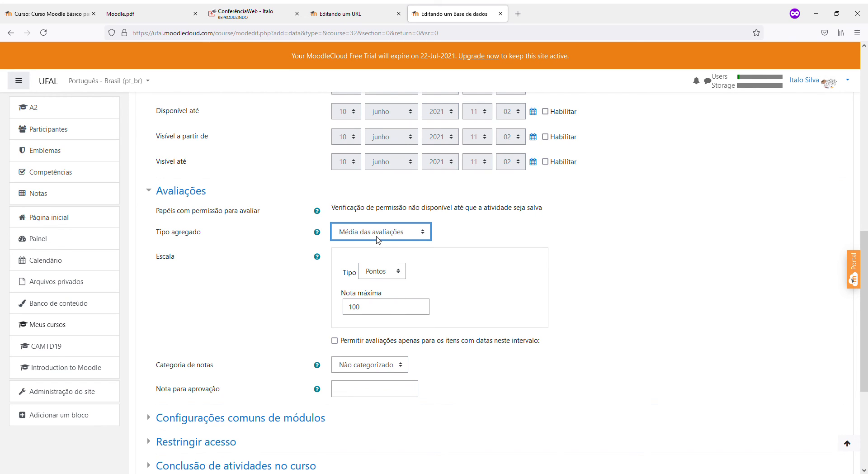
{"action": "scroll", "coordinate": [387, 323], "scroll_direction": "down", "scroll_amount": 1}
{"action": "left_click_drag", "start_coordinate": [372, 261], "coordinate": [337, 259]}
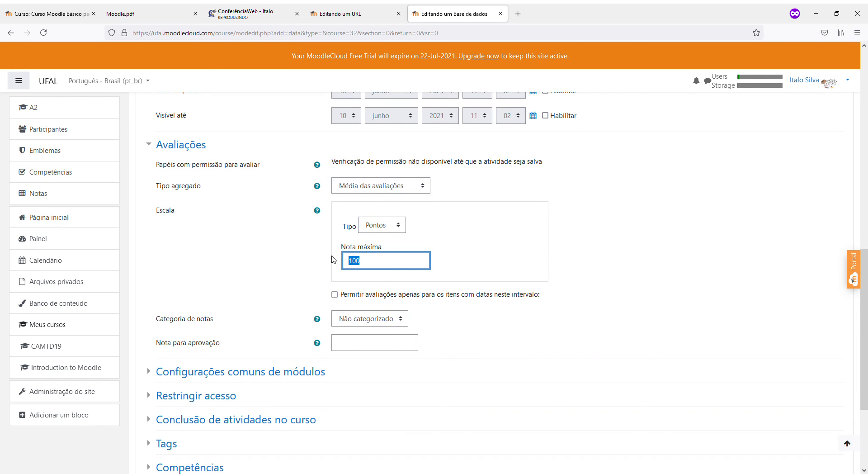
{"action": "left_click", "coordinate": [352, 350]}
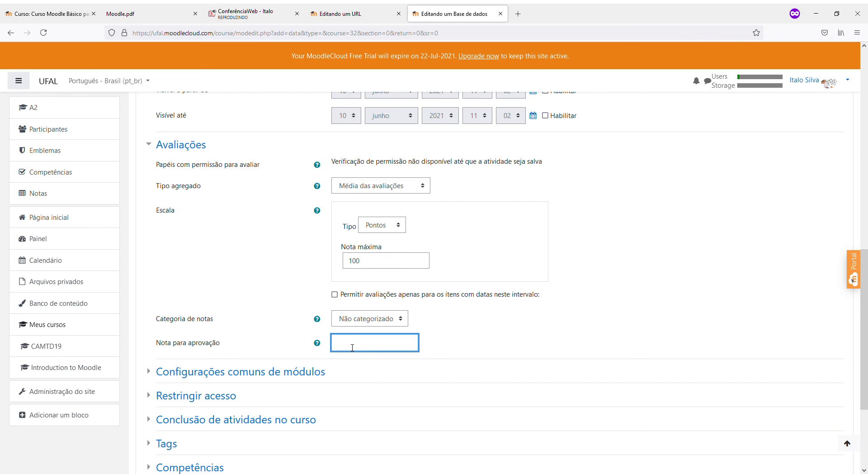
{"action": "scroll", "coordinate": [451, 355], "scroll_direction": "down", "scroll_amount": 2}
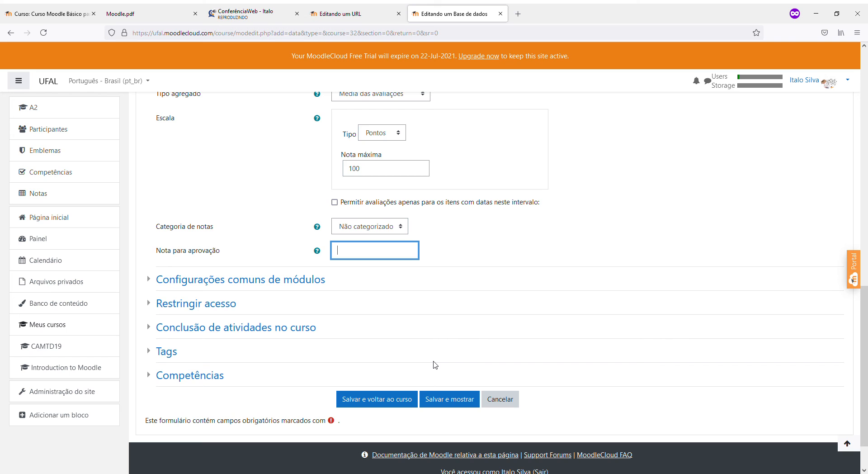
{"action": "scroll", "coordinate": [416, 387], "scroll_direction": "up", "scroll_amount": 3}
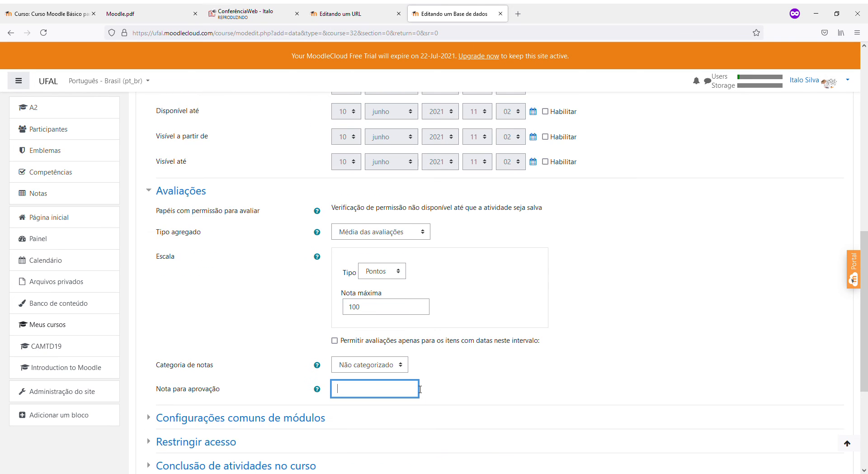
{"action": "scroll", "coordinate": [416, 387], "scroll_direction": "down", "scroll_amount": 4}
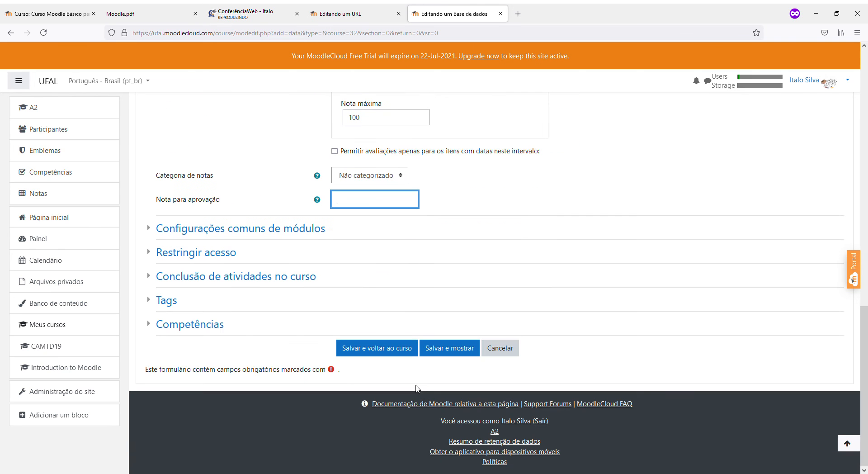
Save the database and open Fichamento from the course page to its empty Campos page
{"action": "left_click", "coordinate": [379, 352]}
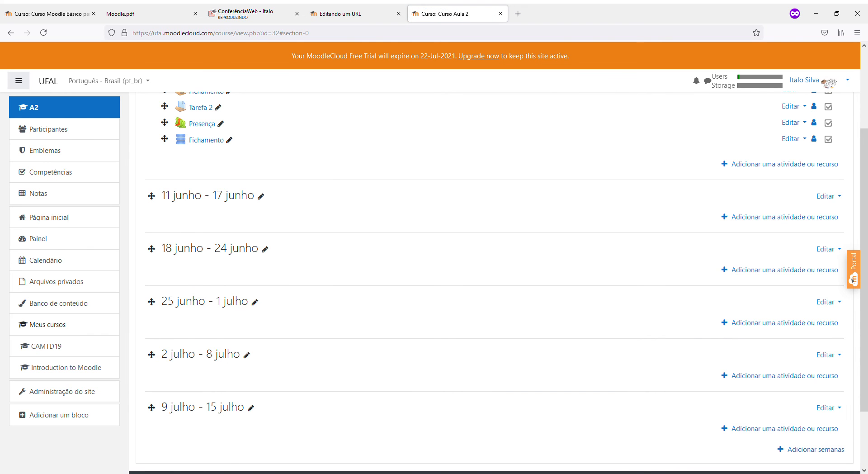
{"action": "scroll", "coordinate": [274, 300], "scroll_direction": "up", "scroll_amount": 3}
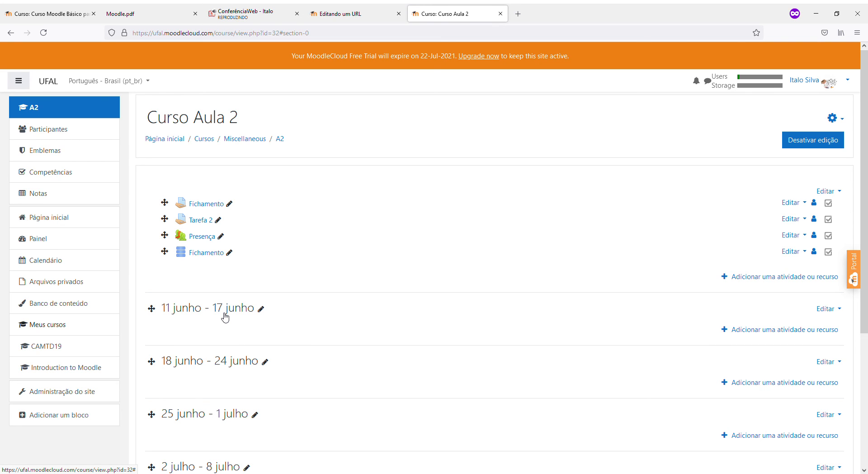
{"action": "left_click", "coordinate": [209, 253]}
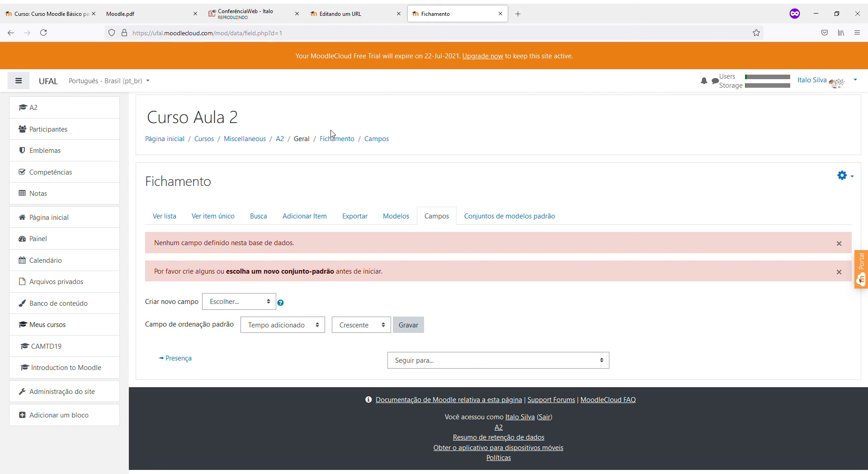
{"action": "left_click", "coordinate": [286, 141]}
{"action": "scroll", "coordinate": [244, 289], "scroll_direction": "down", "scroll_amount": 1}
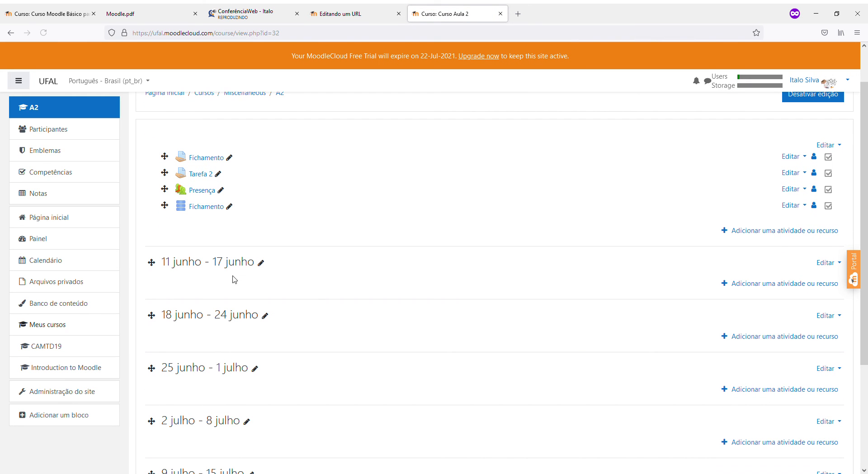
{"action": "left_click", "coordinate": [207, 206]}
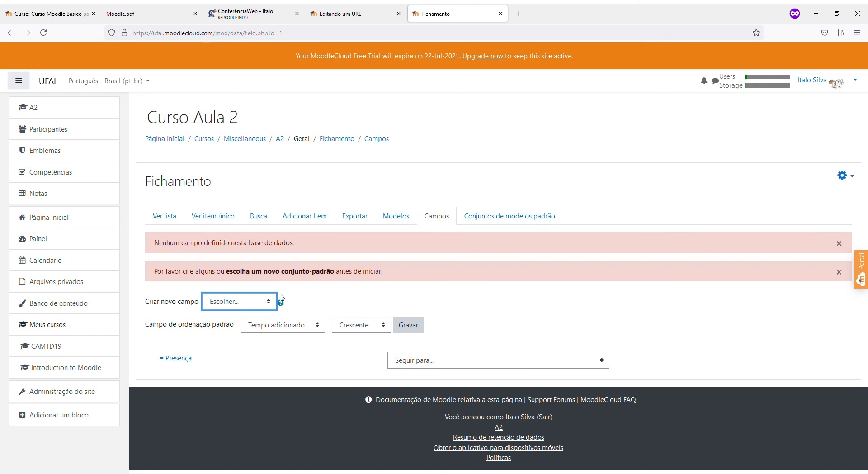
Add a required Texto field named 'Título do Artigo'
{"action": "left_click", "coordinate": [319, 290]}
{"action": "left_click", "coordinate": [245, 299]}
{"action": "key", "text": "t"}
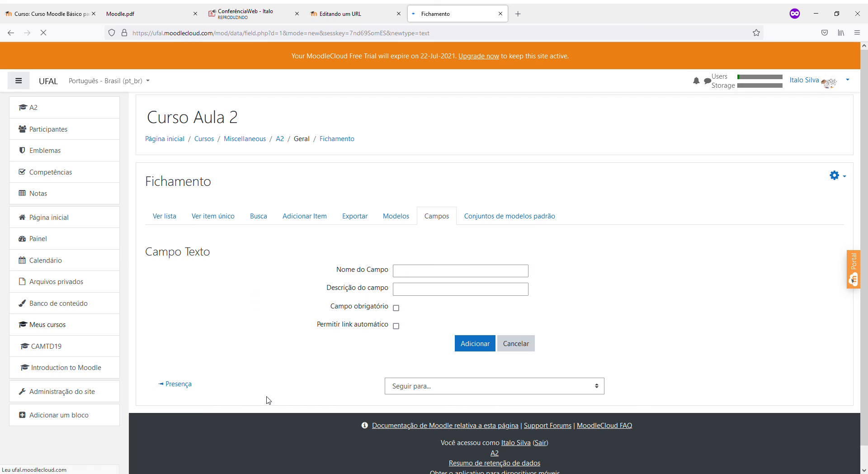
{"action": "left_click", "coordinate": [409, 271]}
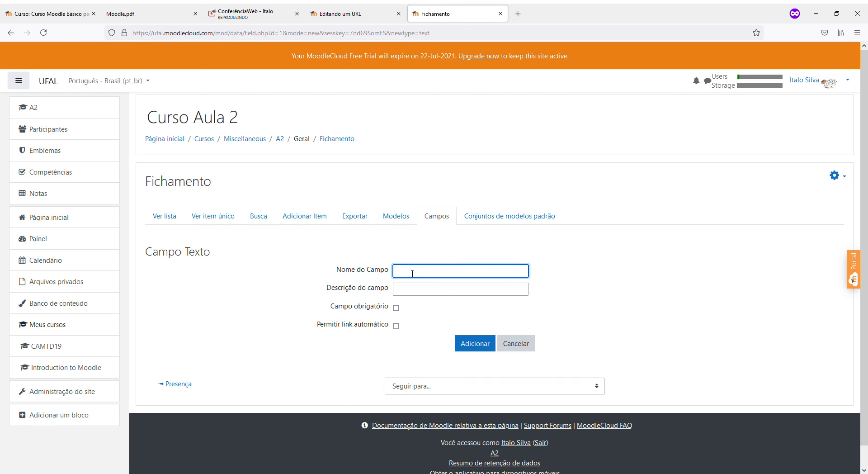
{"action": "type", "text": "Títulodo Artigo"}
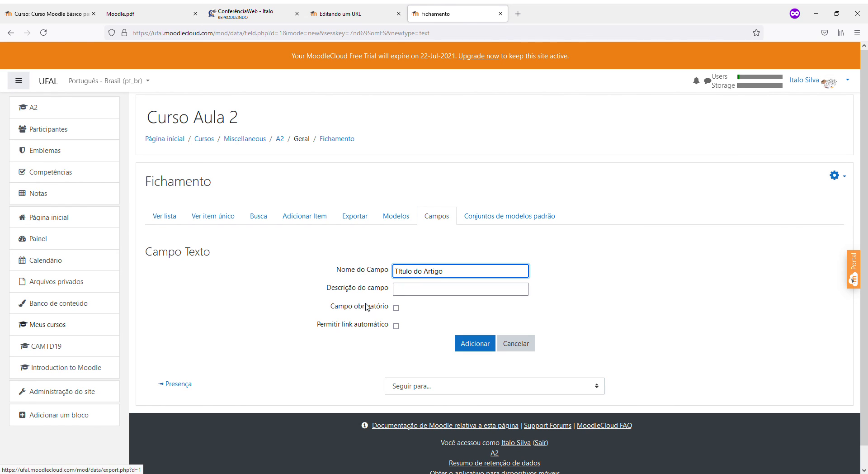
{"action": "left_click", "coordinate": [396, 308]}
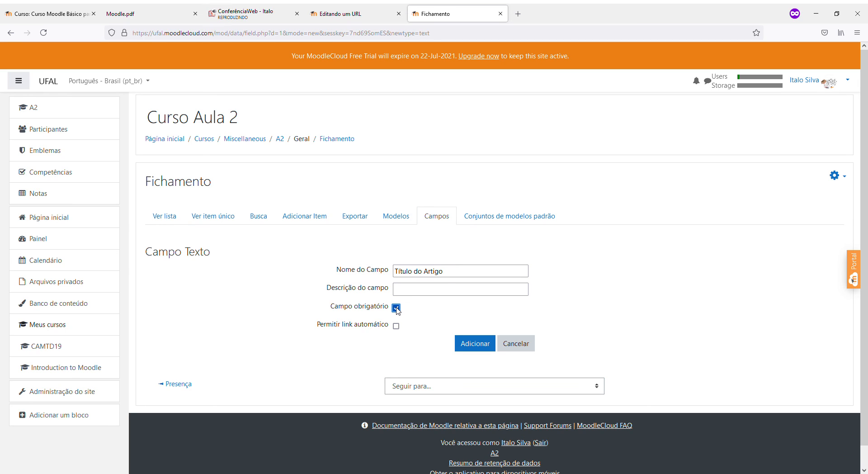
{"action": "left_click", "coordinate": [463, 342]}
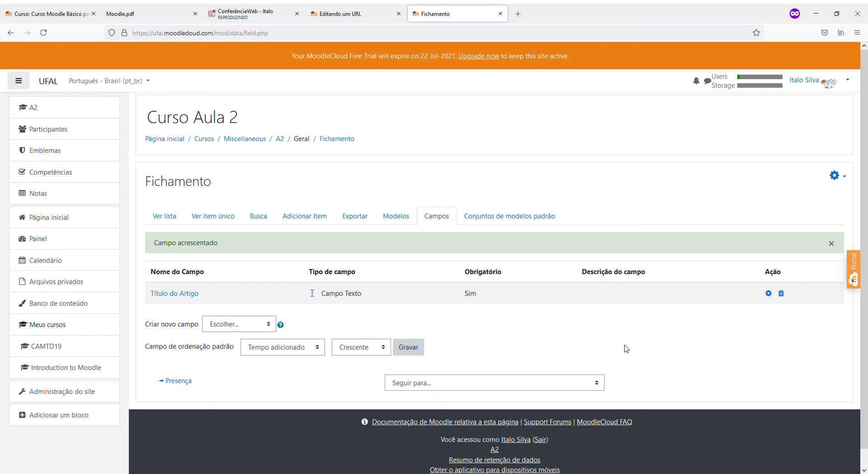
Add a required Texto field named 'Autor'
{"action": "left_click", "coordinate": [238, 325]}
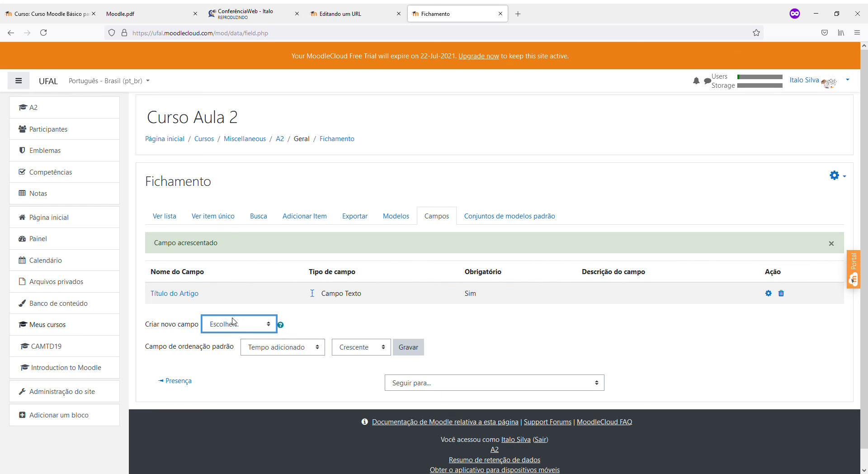
{"action": "left_click", "coordinate": [230, 228]}
{"action": "left_click", "coordinate": [406, 272]}
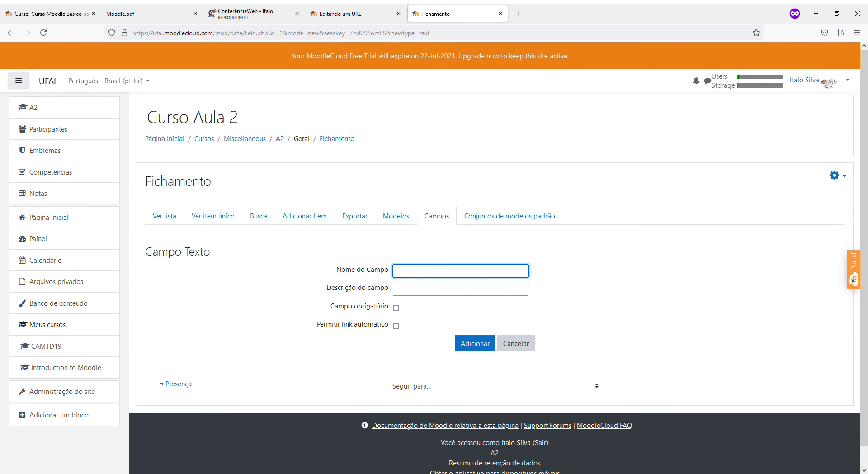
{"action": "type", "text": "Autor"}
{"action": "key", "text": "Tab"}
{"action": "key", "text": "Tab"}
{"action": "key", "text": "space"}
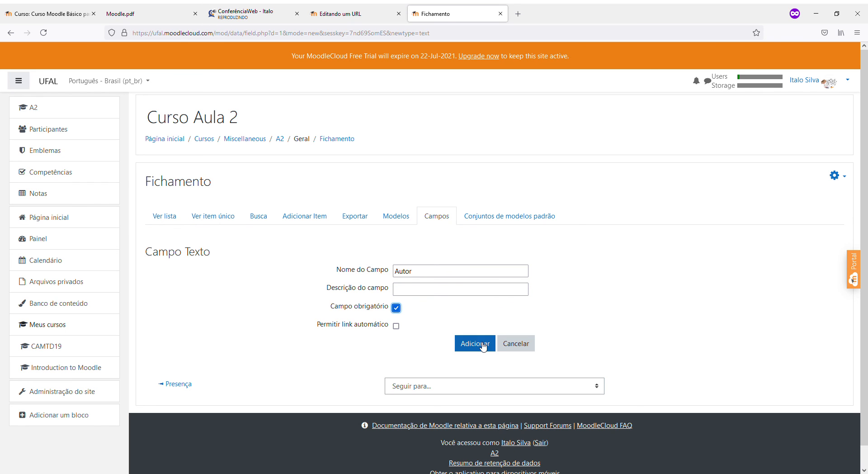
{"action": "left_click", "coordinate": [467, 345]}
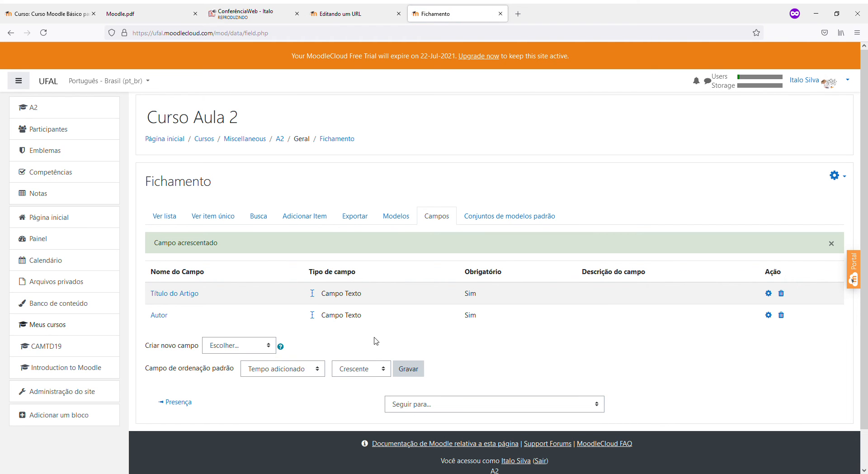
Add an optional URL field named 'Url do artigo'
{"action": "left_click", "coordinate": [214, 347]}
{"action": "key", "text": "u"}
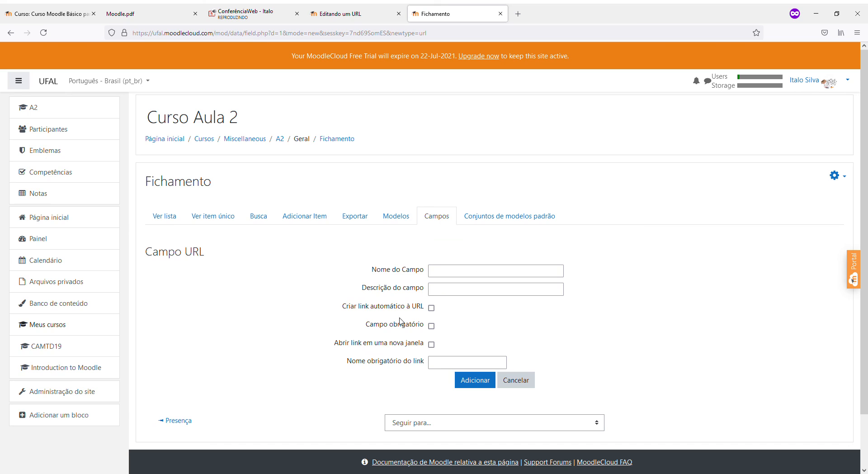
{"action": "left_click", "coordinate": [449, 274]}
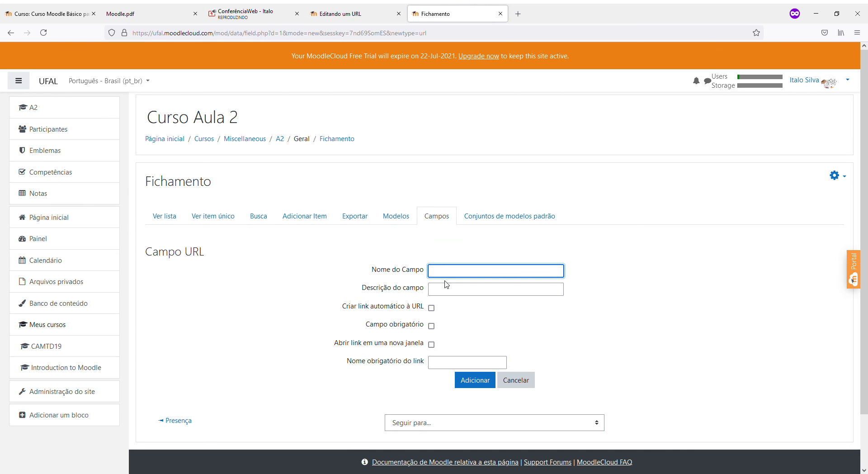
{"action": "type", "text": "url do aritgo"}
{"action": "key", "text": "BackSpace"}
{"action": "key", "text": "BackSpace"}
{"action": "type", "text": "ti"}
{"action": "key", "text": "BackSpace"}
{"action": "type", "text": "tigo"}
{"action": "key", "text": "Home"}
{"action": "key", "text": "Delete"}
{"action": "type", "text": "U"}
{"action": "left_click", "coordinate": [484, 383]}
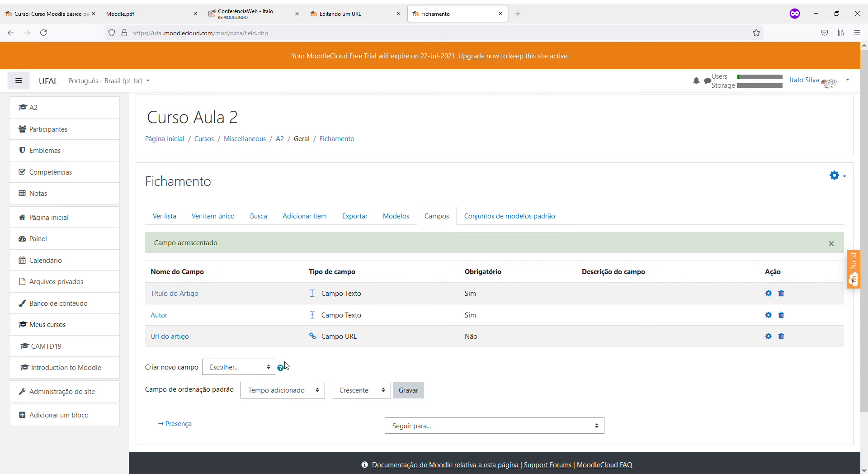
Add a required Área de texto field named 'Resumo do artigo'
{"action": "left_click", "coordinate": [255, 368]}
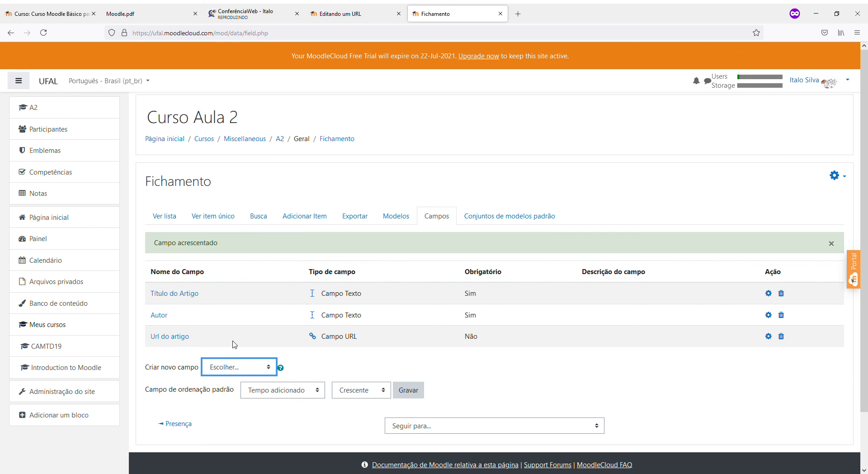
{"action": "key", "text": "Down"}
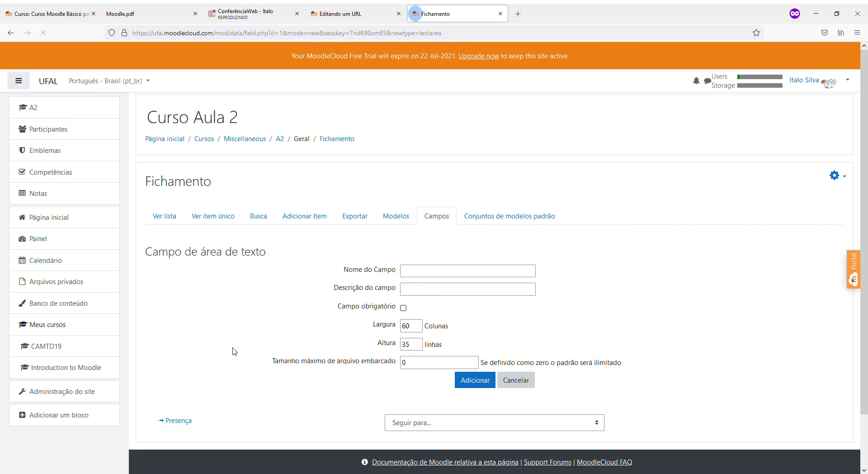
{"action": "left_click", "coordinate": [419, 276]}
{"action": "type", "text": "Resumo do artigo"}
{"action": "key", "text": "Tab"}
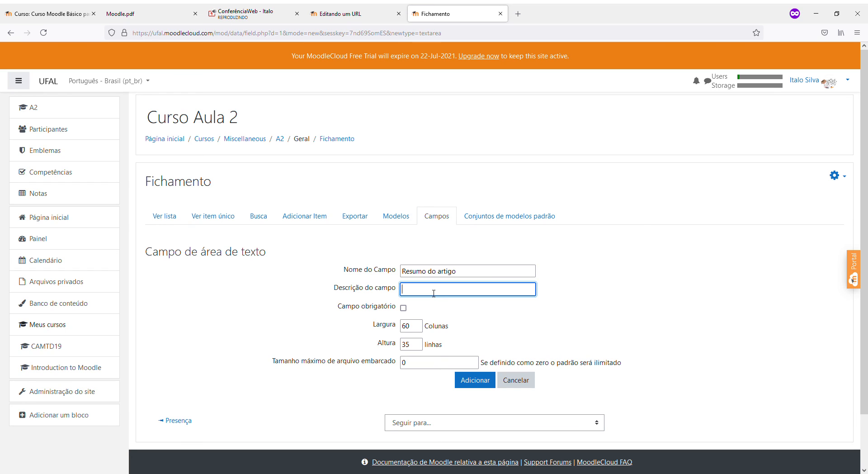
{"action": "left_click", "coordinate": [403, 308]}
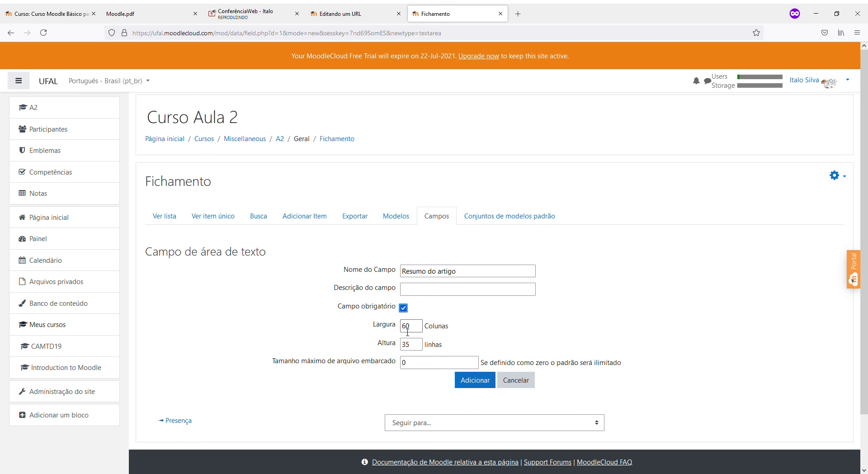
{"action": "left_click", "coordinate": [459, 380]}
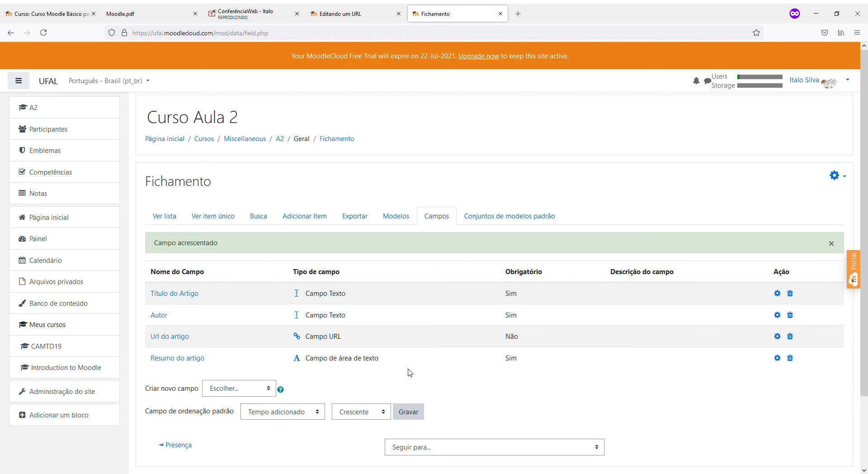
Start a Caixa de seleção field named 'Área de Pesquisa'
{"action": "left_click", "coordinate": [254, 388]}
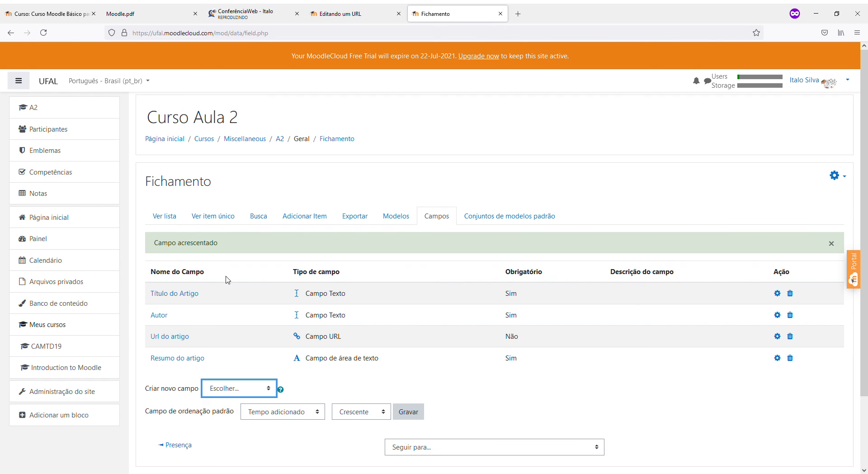
{"action": "left_click", "coordinate": [236, 249]}
{"action": "left_click", "coordinate": [404, 340]}
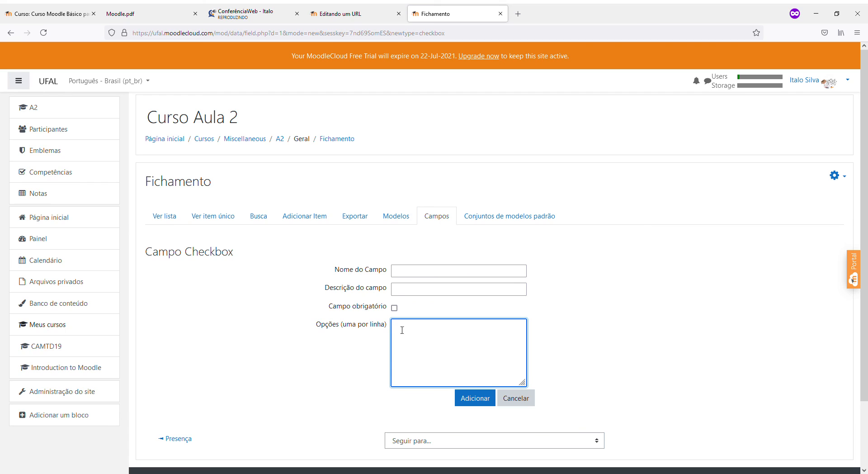
{"action": "left_click", "coordinate": [405, 274]}
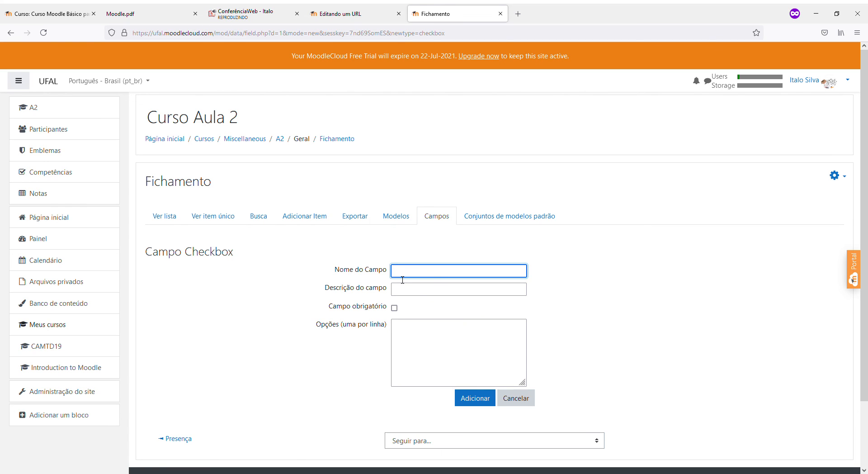
{"action": "type", "text": "Área de Pesquisa"}
{"action": "key", "text": "Tab"}
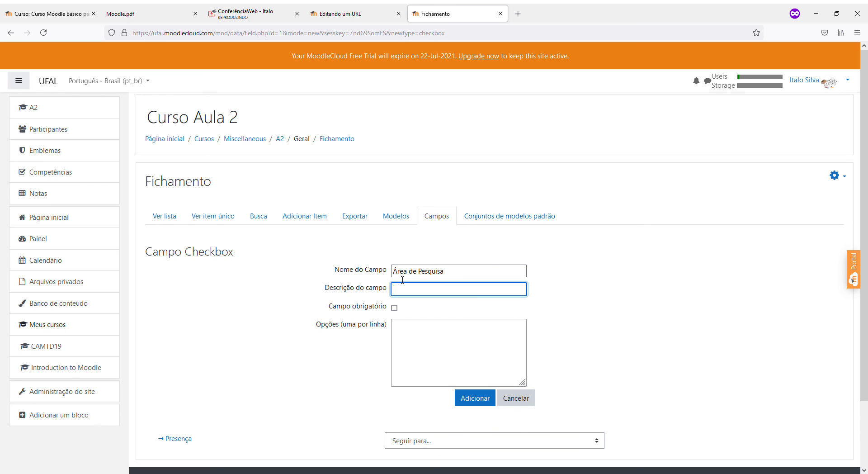
{"action": "key", "text": "Tab"}
{"action": "key", "text": "Tab"}
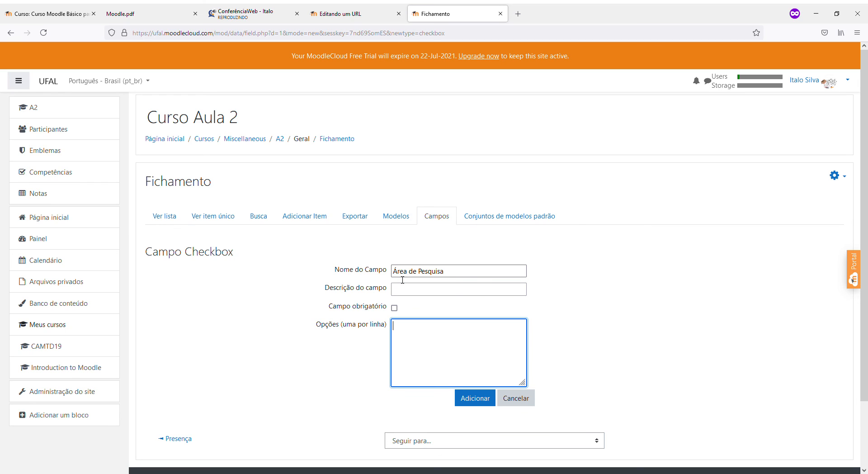
List the options Engenharia de Software, Redes, Internet das Coisas, Inteligência Artificial and Outros
{"action": "type", "text": "Egenharia den"}
{"action": "key", "text": "End"}
{"action": "type", "text": "Software"}
{"action": "key", "text": "Return"}
{"action": "type", "text": "Rede"}
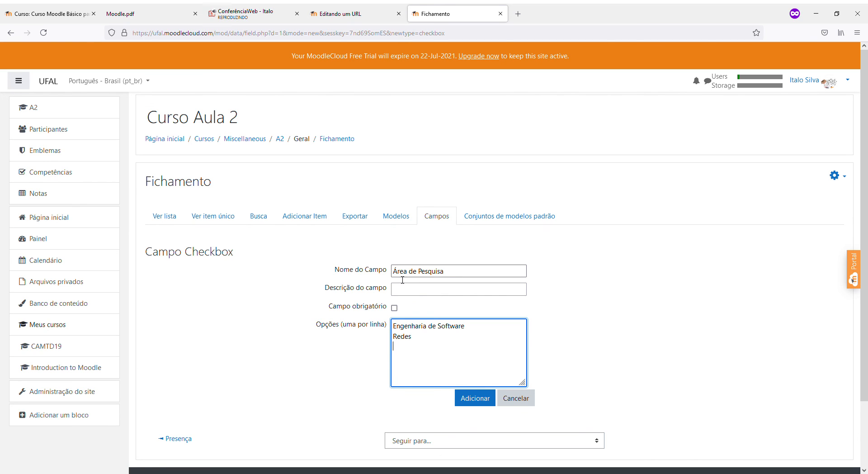
{"action": "type", "text": "s"}
{"action": "key", "text": "Return"}
{"action": "type", "text": "Intrenernet das Coisas"}
{"action": "key", "text": "Return"}
{"action": "type", "text": "INtel"}
{"action": "key", "text": "BackSpace"}
{"action": "type", "text": "ntel"}
{"action": "type", "text": "i"}
{"action": "type", "text": "gência Ari"}
{"action": "type", "text": "tif"}
{"action": "type", "text": "fici"}
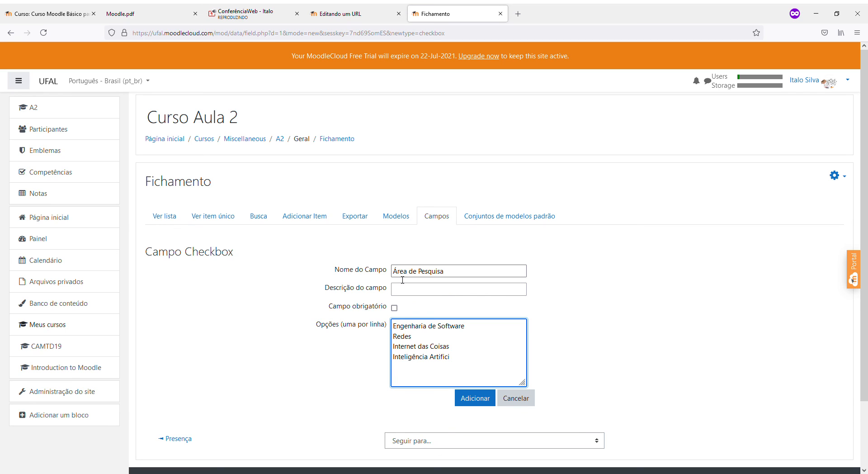
{"action": "type", "text": "al"}
{"action": "key", "text": "Return"}
{"action": "type", "text": "Outros"}
Make Área de Pesquisa required and save the field
{"action": "double_click", "coordinate": [396, 336]}
{"action": "left_click", "coordinate": [394, 307]}
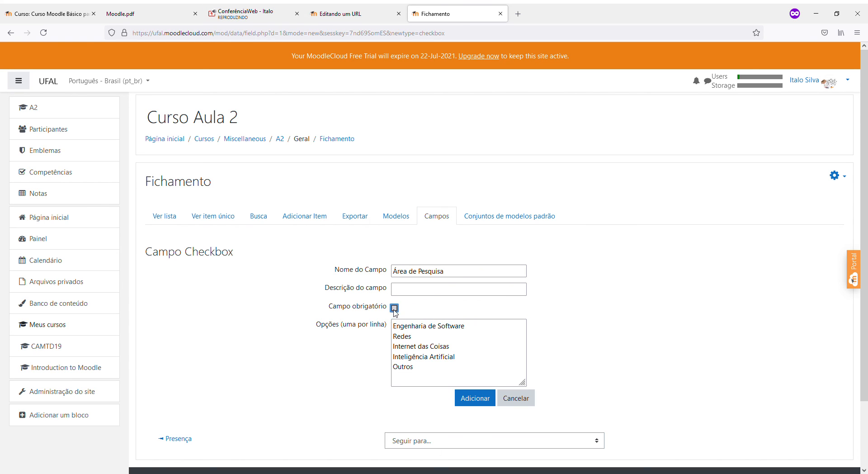
{"action": "left_click", "coordinate": [471, 403]}
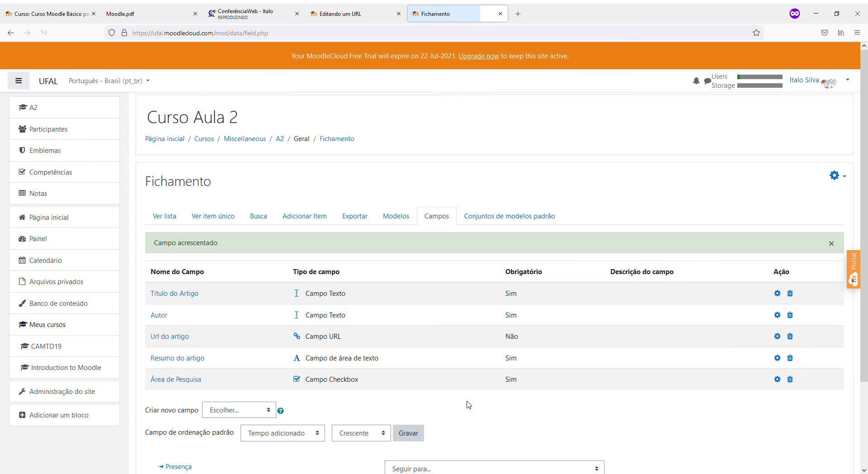
{"action": "scroll", "coordinate": [452, 398], "scroll_direction": "down", "scroll_amount": 3}
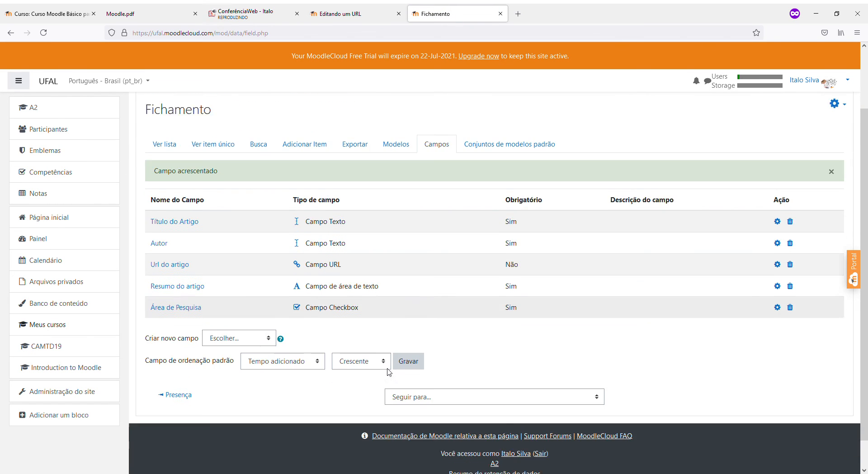
{"action": "scroll", "coordinate": [389, 372], "scroll_direction": "up", "scroll_amount": 3}
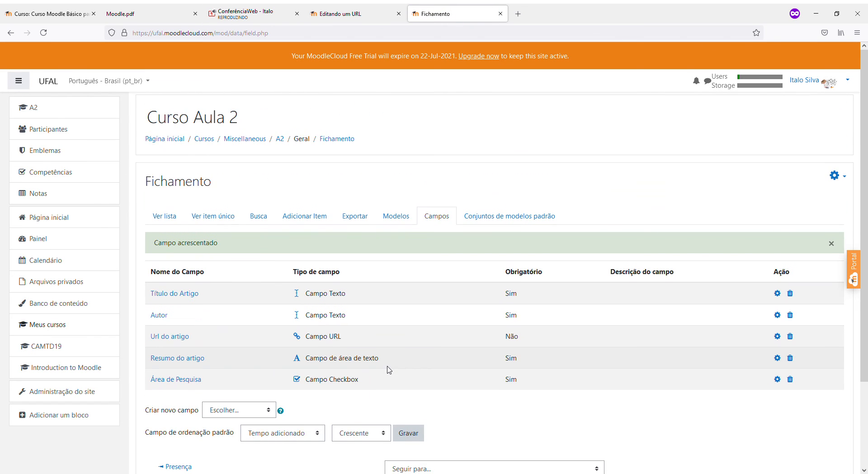
Start a new entry titled 'Requisitos de Qualidade' and enter the author's name
{"action": "left_click", "coordinate": [316, 221]}
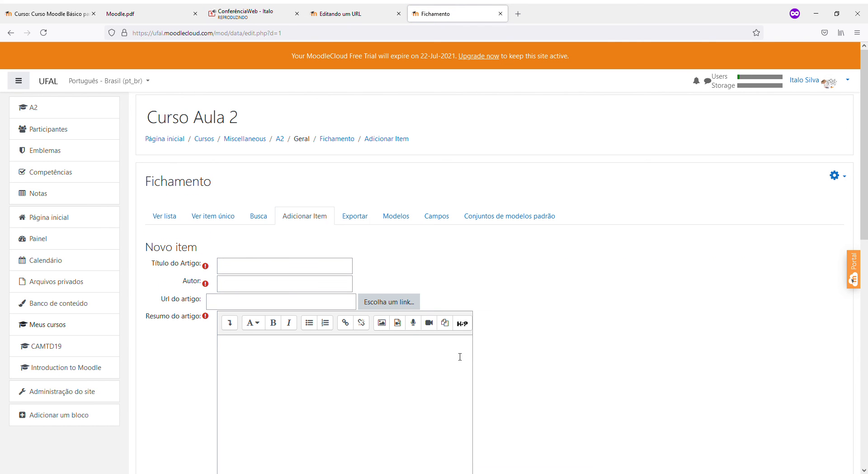
{"action": "scroll", "coordinate": [460, 356], "scroll_direction": "down", "scroll_amount": 2}
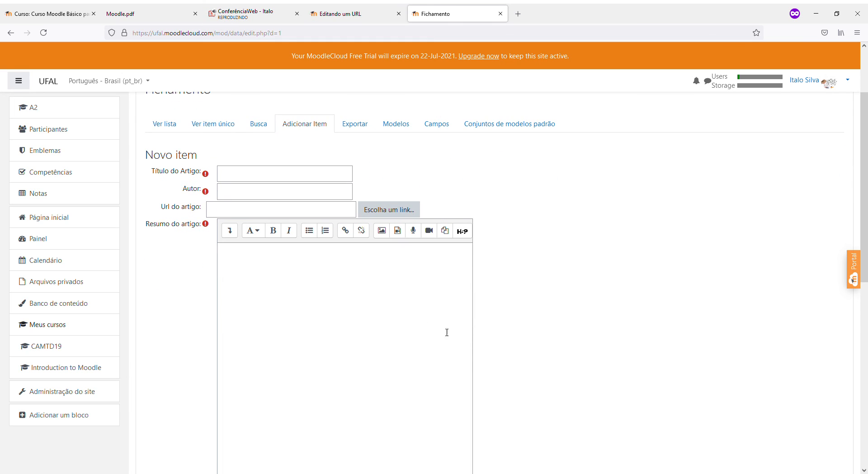
{"action": "scroll", "coordinate": [434, 331], "scroll_direction": "down", "scroll_amount": 5}
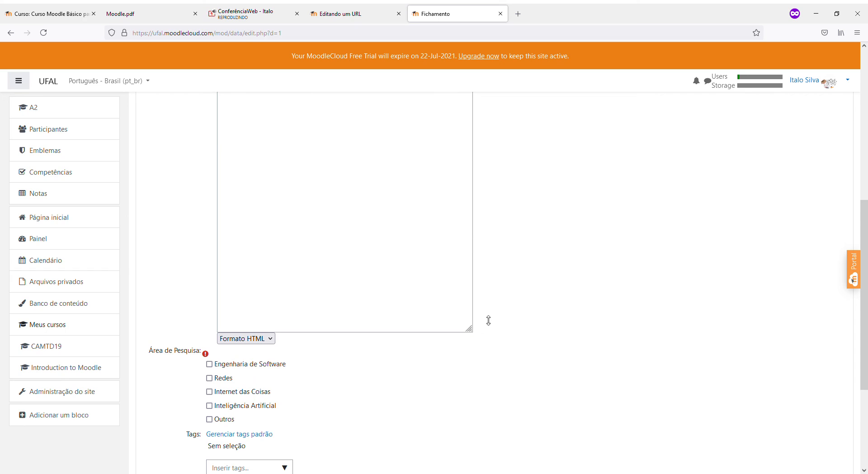
{"action": "scroll", "coordinate": [540, 328], "scroll_direction": "up", "scroll_amount": 5}
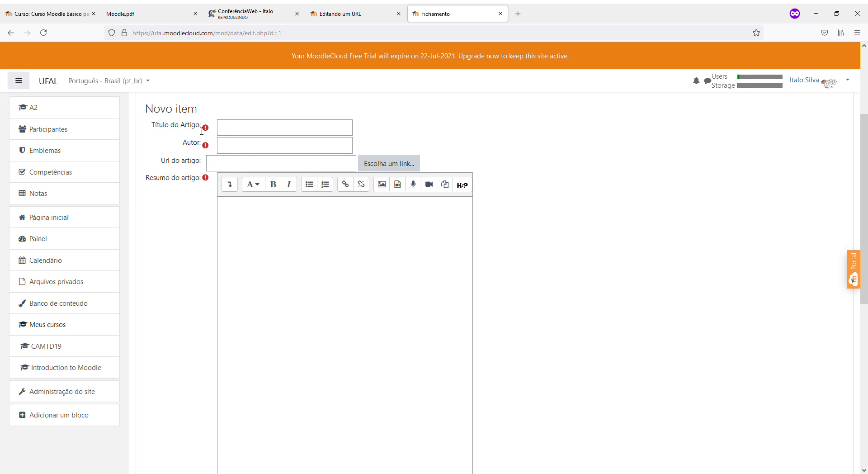
{"action": "left_click_drag", "start_coordinate": [151, 128], "coordinate": [345, 136]}
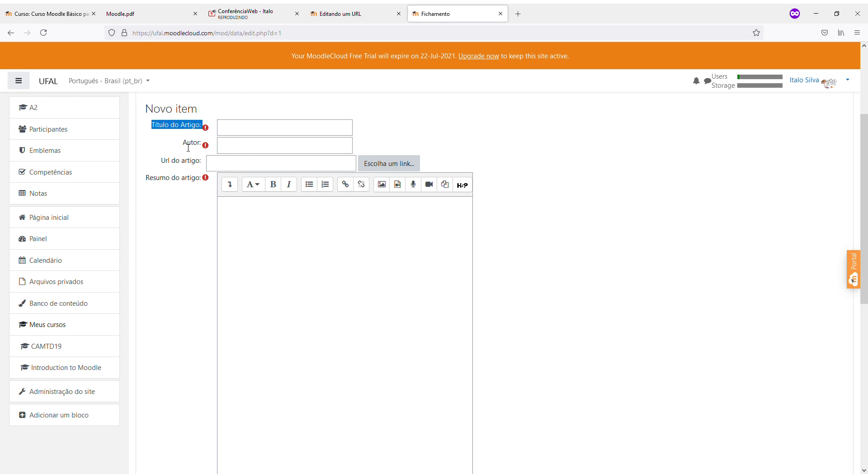
{"action": "left_click_drag", "start_coordinate": [183, 146], "coordinate": [222, 148]}
{"action": "left_click", "coordinate": [239, 132]}
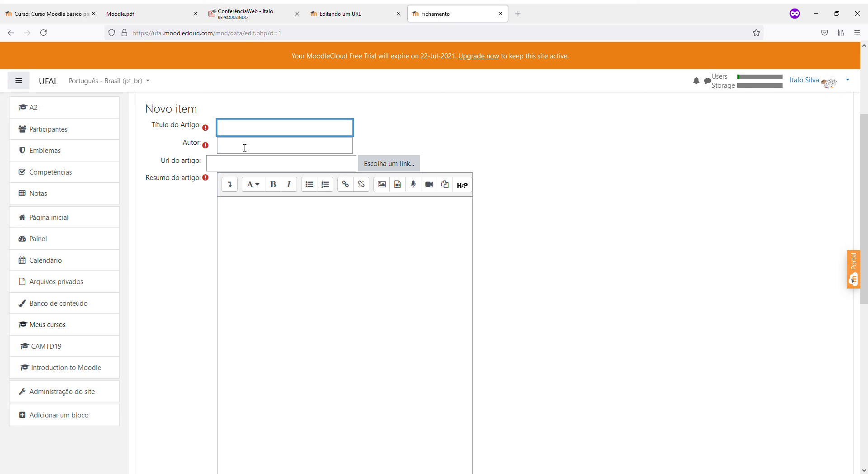
{"action": "type", "text": "Requisitos de Qualidade"}
{"action": "key", "text": "Tab"}
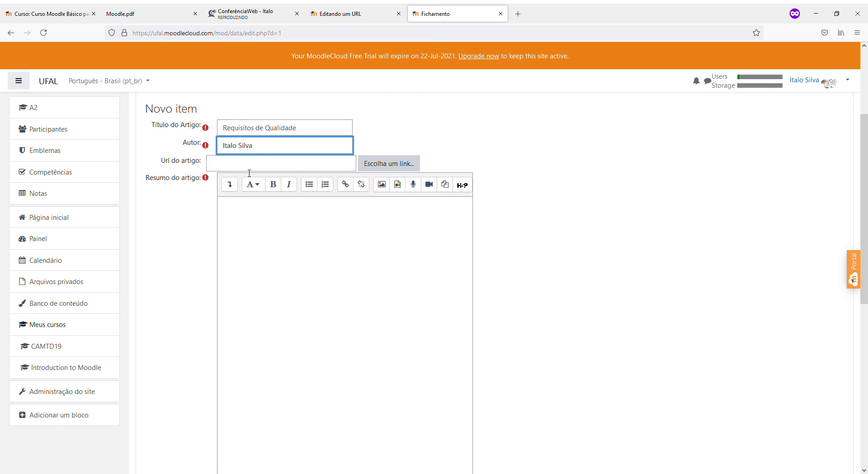
Write the summary 'Os requisitos da iso são' with numbered Usabilidade, Interoperabilidade, Manutenibilidade
{"action": "left_click", "coordinate": [257, 230]}
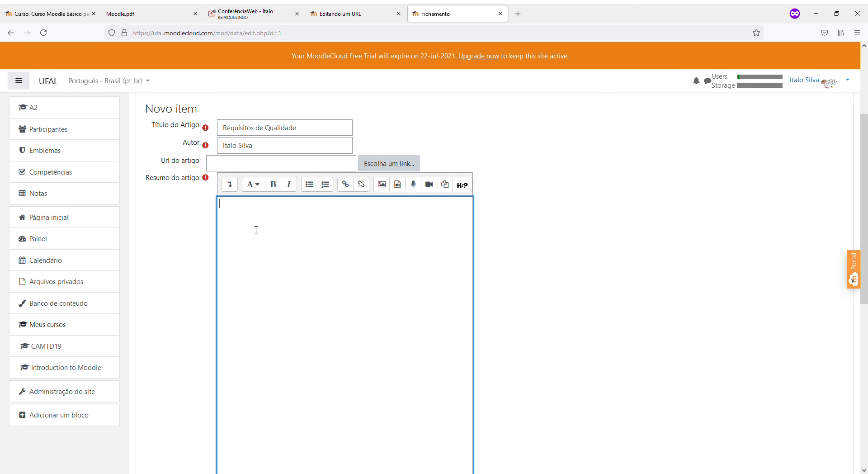
{"action": "type", "text": "Os requ"}
{"action": "key", "text": "BackSpace"}
{"action": "type", "text": "quisitos da iso são"}
{"action": "key", "text": "Return"}
{"action": "left_click", "coordinate": [325, 184]}
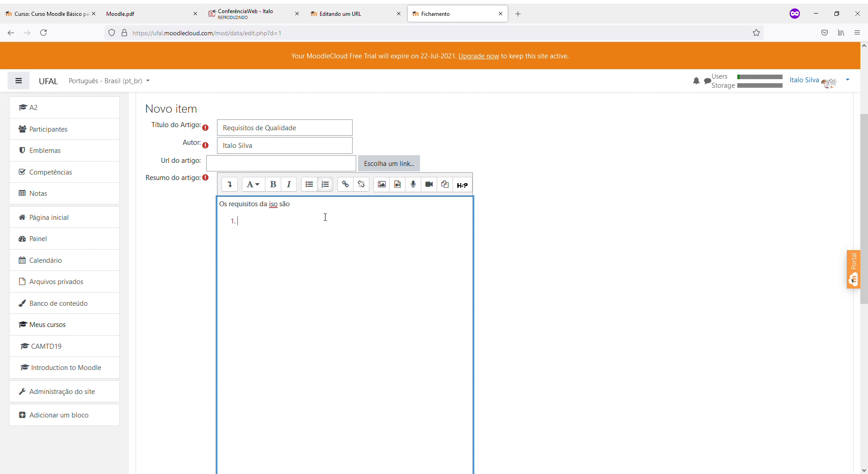
{"action": "type", "text": "Usabilidade 2. "}
{"action": "type", "text": "INterop"}
{"action": "type", "text": "erabilidade"}
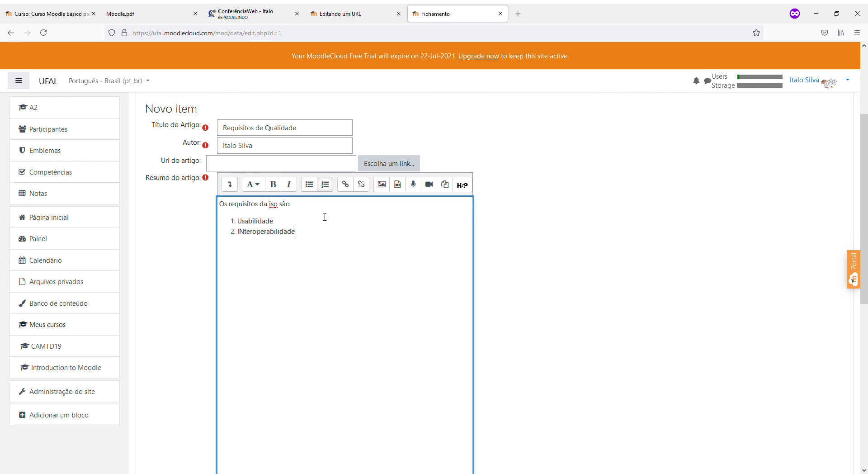
{"action": "key", "text": "Return"}
{"action": "key", "text": "Delete"}
{"action": "type", "text": "n"}
{"action": "key", "text": "Down"}
{"action": "type", "text": "Manutenib"}
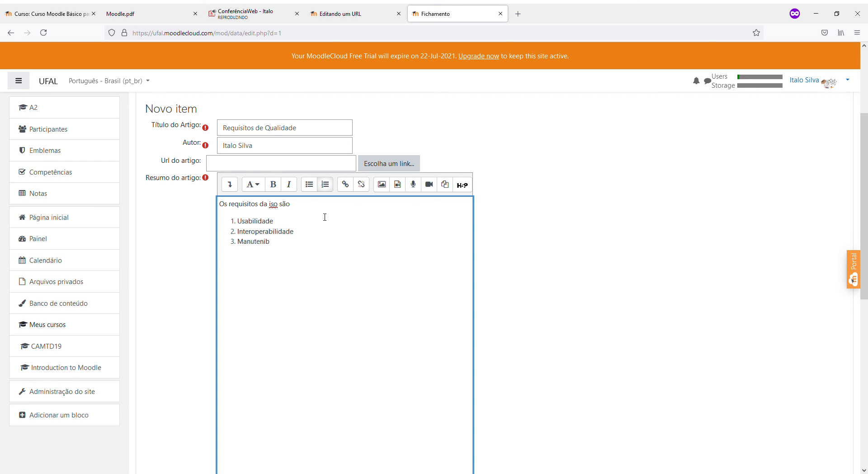
{"action": "type", "text": "ilidade"}
Tick Engenharia de Software as the research area and save the entry
{"action": "scroll", "coordinate": [325, 217], "scroll_direction": "down", "scroll_amount": 5}
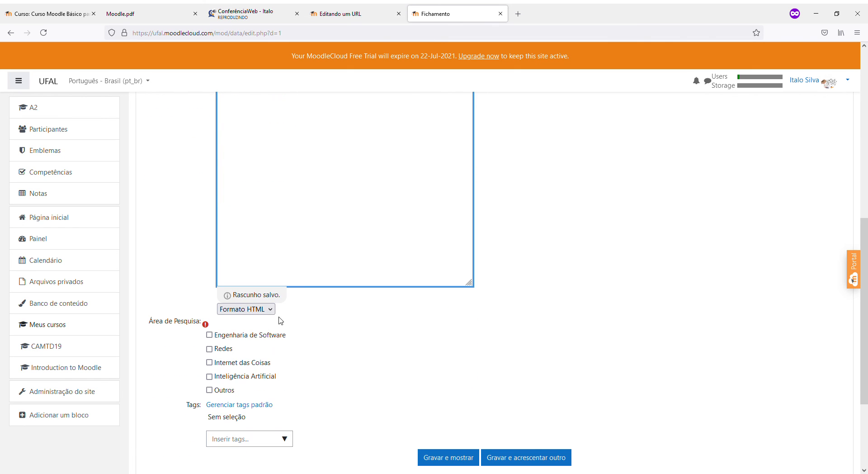
{"action": "left_click", "coordinate": [208, 335]}
{"action": "scroll", "coordinate": [361, 378], "scroll_direction": "down", "scroll_amount": 3}
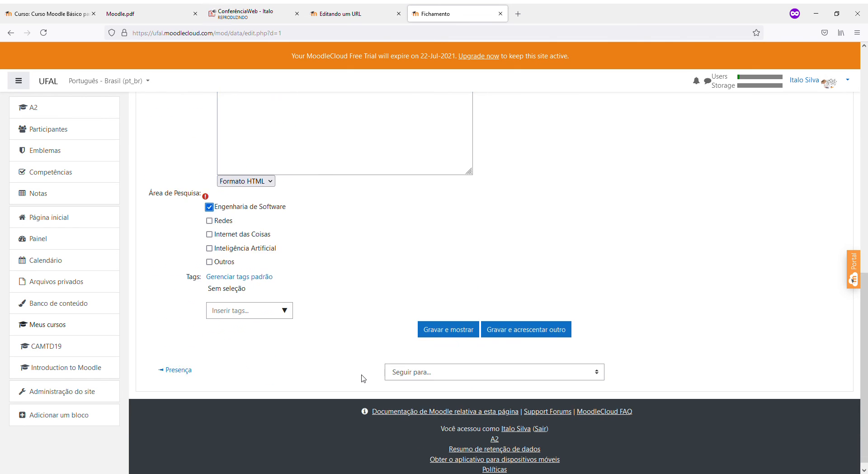
{"action": "left_click", "coordinate": [433, 323]}
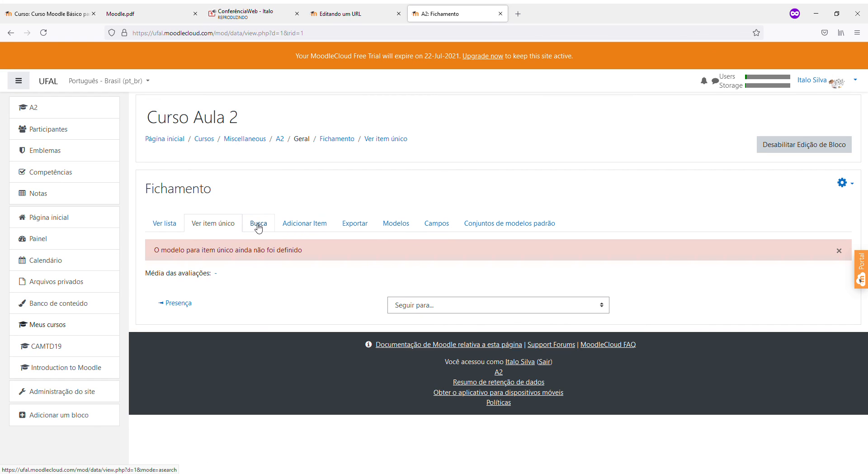
Browse Fichamento's Ver lista, Conjuntos de modelos padrão and Modelos tabs, then return to the entry list
{"action": "left_click", "coordinate": [446, 308]}
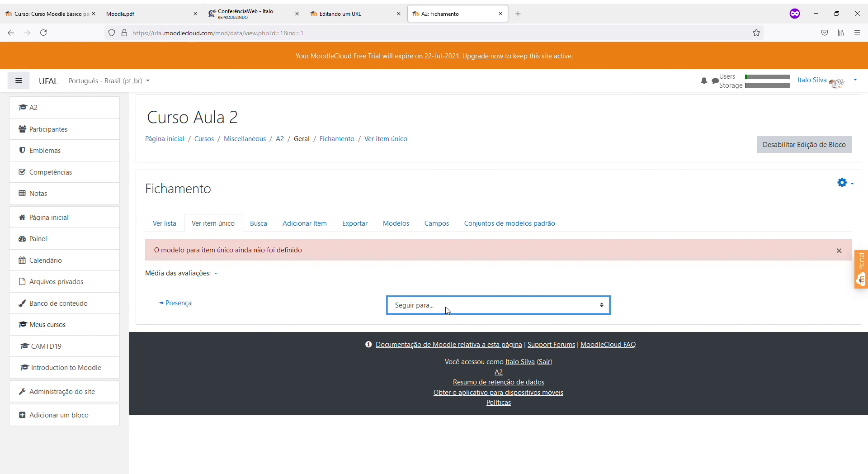
{"action": "left_click", "coordinate": [166, 222]}
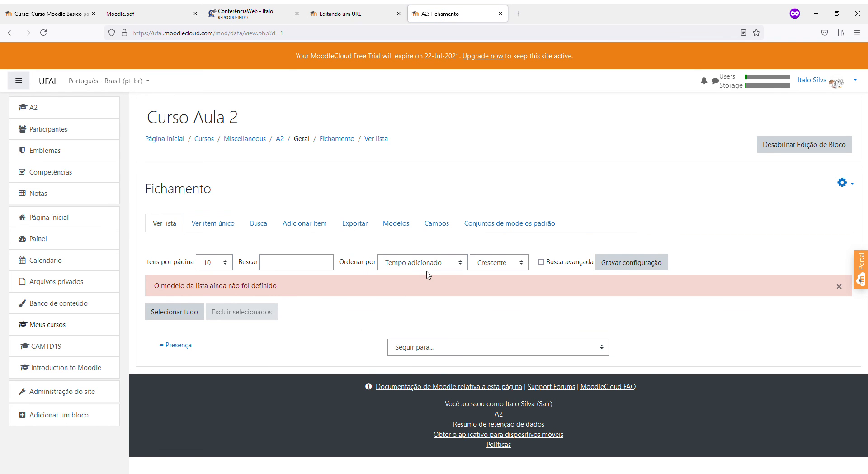
{"action": "left_click", "coordinate": [494, 227]}
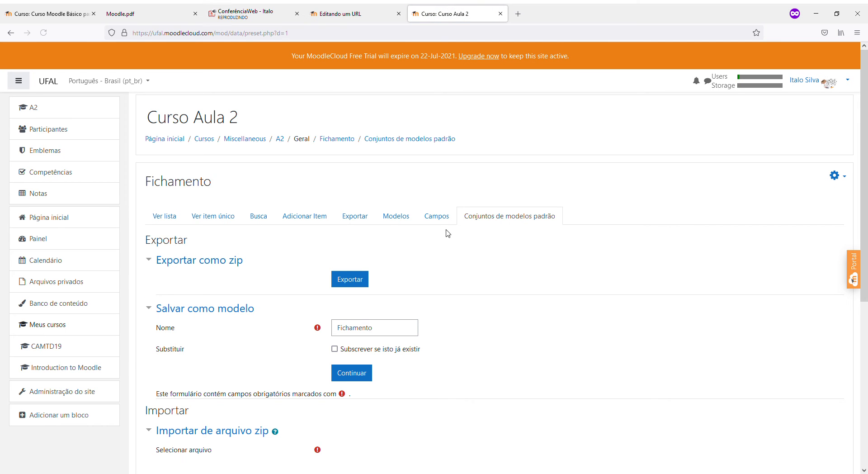
{"action": "left_click", "coordinate": [396, 219]}
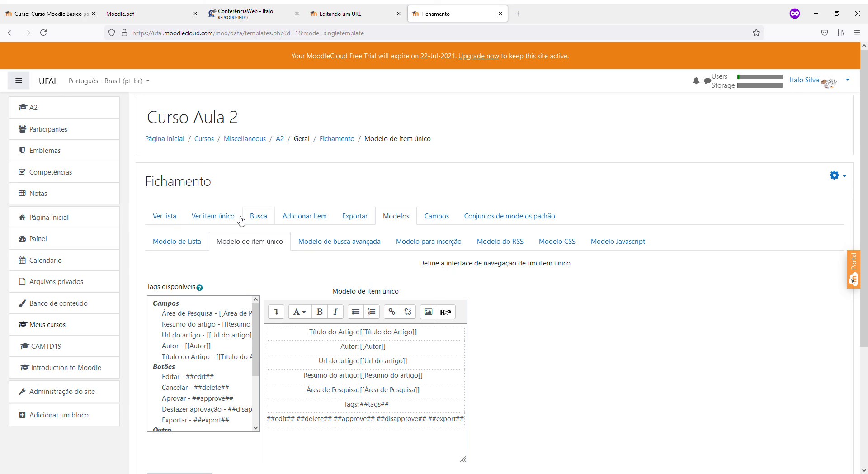
{"action": "left_click", "coordinate": [170, 216]}
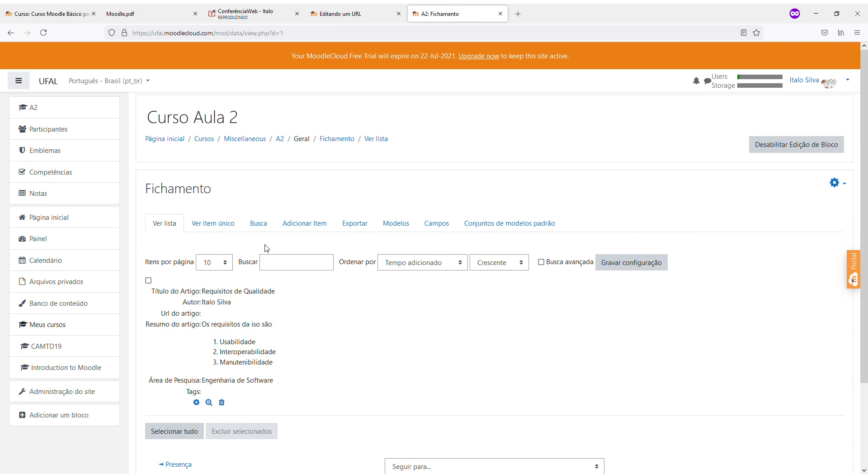
Review Fichamento's display templates page, scrolling through its contents
{"action": "scroll", "coordinate": [215, 315], "scroll_direction": "down", "scroll_amount": 2}
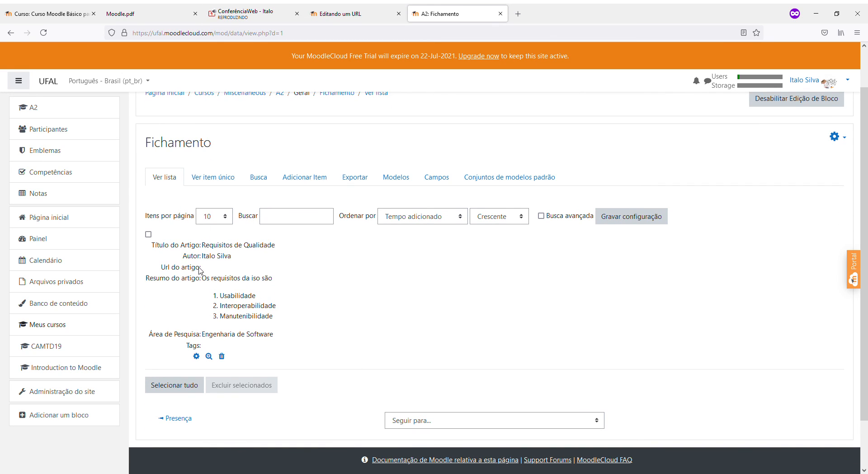
{"action": "left_click", "coordinate": [398, 177]}
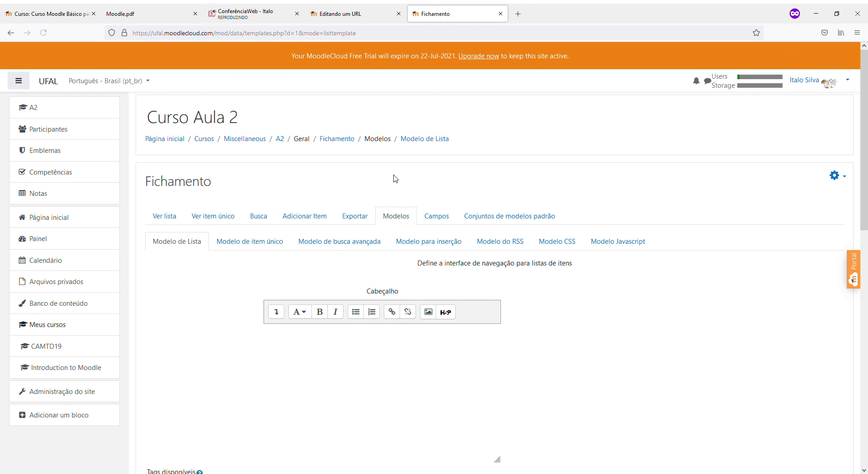
{"action": "scroll", "coordinate": [389, 325], "scroll_direction": "down", "scroll_amount": 3}
{"action": "scroll", "coordinate": [390, 326], "scroll_direction": "down", "scroll_amount": 3}
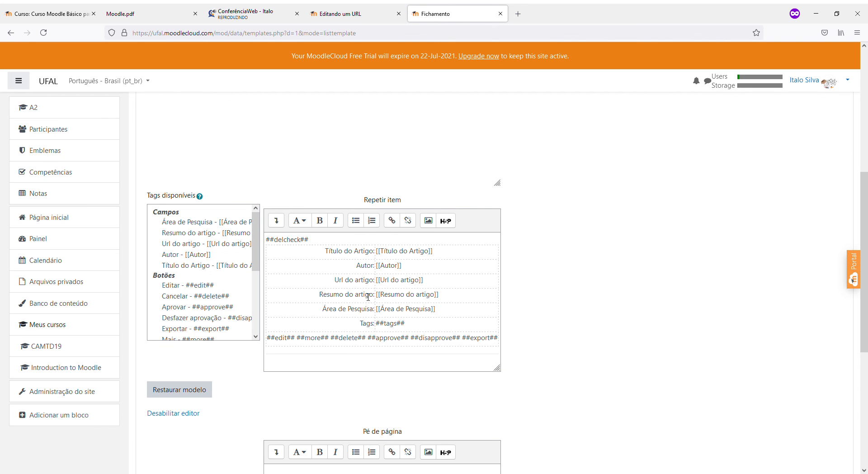
{"action": "scroll", "coordinate": [403, 306], "scroll_direction": "down", "scroll_amount": 3}
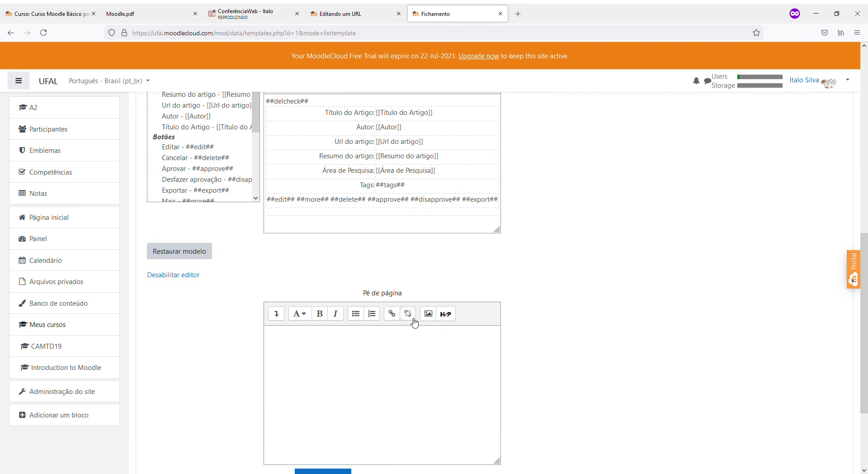
{"action": "scroll", "coordinate": [413, 319], "scroll_direction": "up", "scroll_amount": 6}
{"action": "scroll", "coordinate": [415, 322], "scroll_direction": "up", "scroll_amount": 3}
{"action": "scroll", "coordinate": [415, 322], "scroll_direction": "down", "scroll_amount": 5}
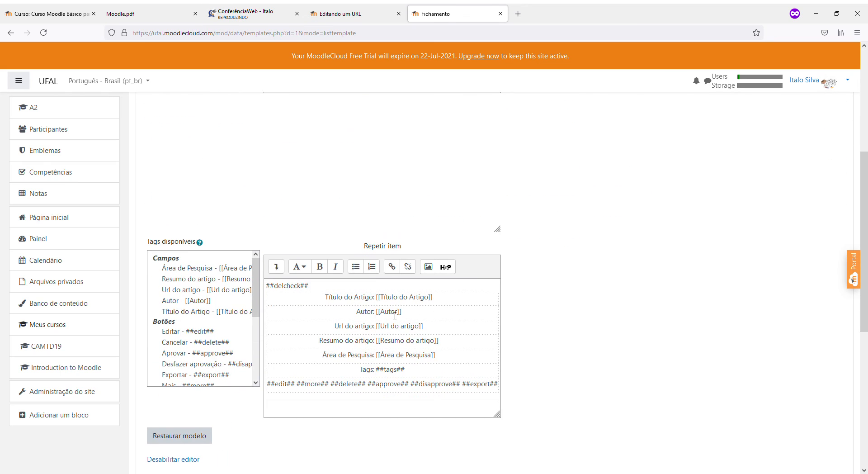
{"action": "scroll", "coordinate": [423, 348], "scroll_direction": "up", "scroll_amount": 4}
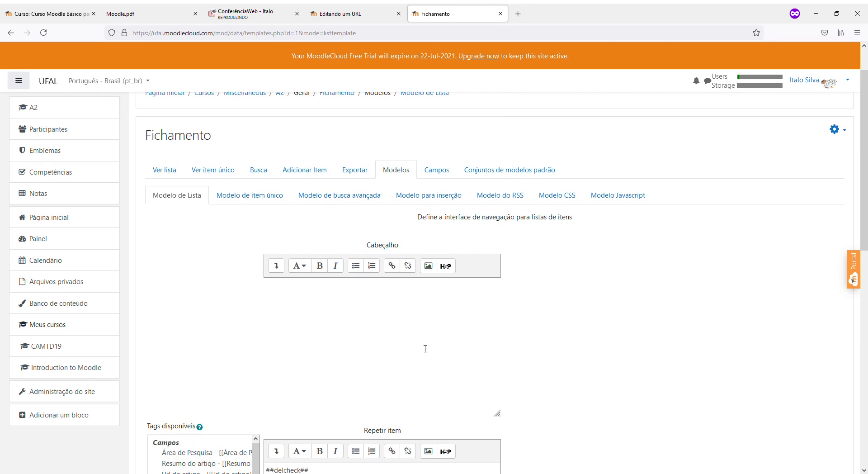
{"action": "scroll", "coordinate": [422, 218], "scroll_direction": "up", "scroll_amount": 1}
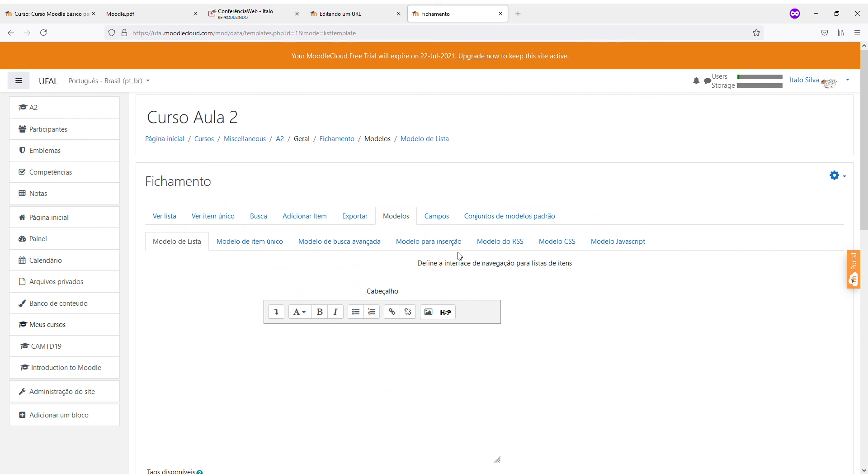
Check the preset sets and single-entry template, then return to the list showing Requisitos de Qualidade
{"action": "left_click", "coordinate": [511, 217]}
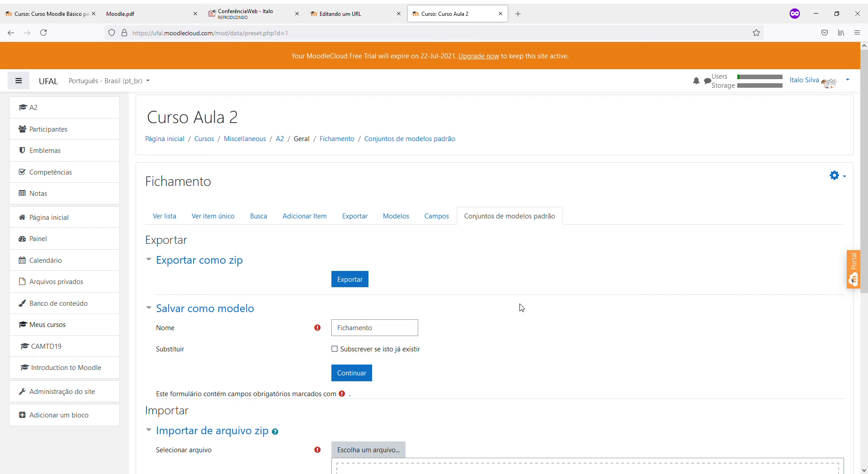
{"action": "left_click", "coordinate": [382, 221]}
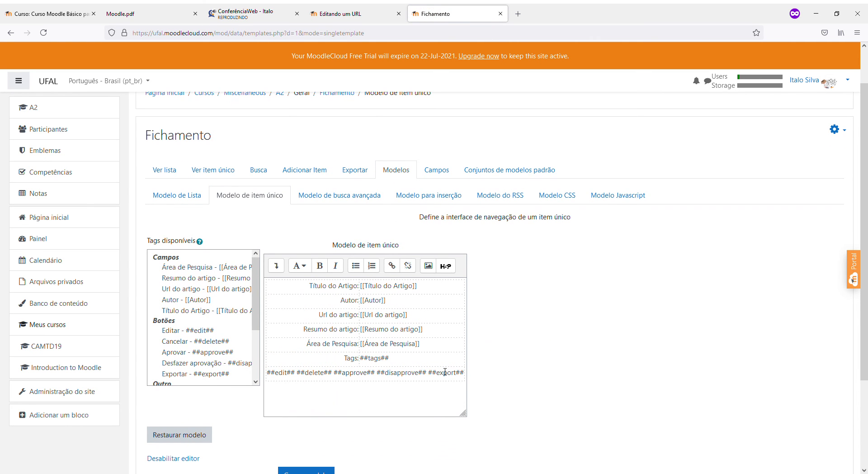
{"action": "left_click", "coordinate": [159, 175]}
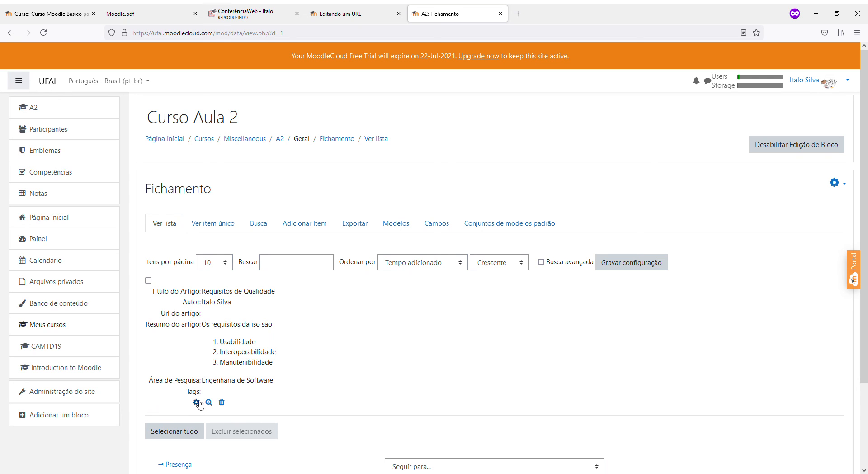
{"action": "left_click", "coordinate": [829, 92]}
Log out of the teacher account and sign in with the student's username and password
{"action": "left_click", "coordinate": [776, 181]}
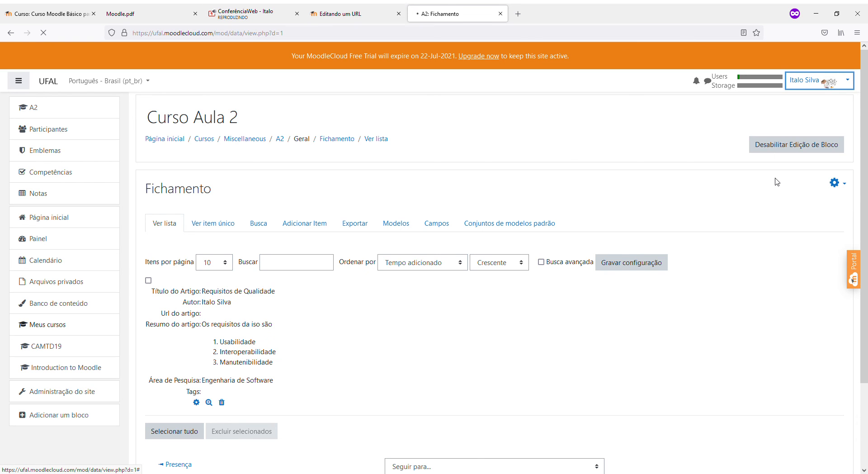
{"action": "left_click", "coordinate": [337, 127]}
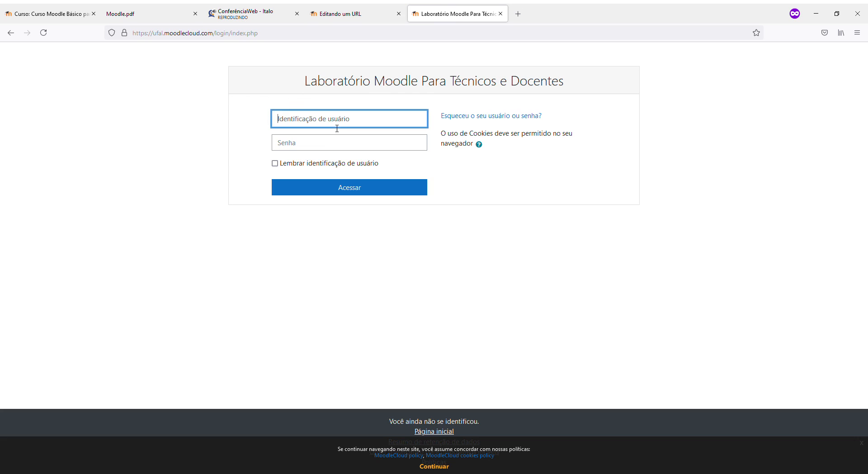
{"action": "type", "text": "aluno"}
{"action": "type", "text": "1"}
{"action": "key", "text": "Tab"}
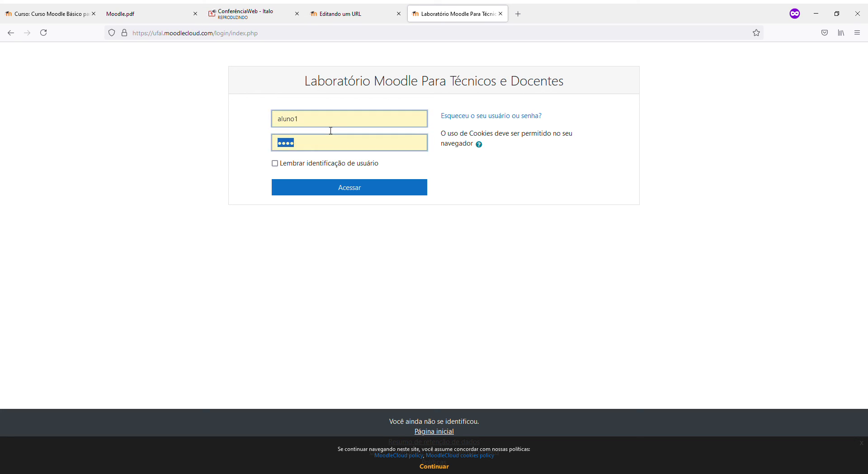
{"action": "type", "text": "Aluno1"}
{"action": "key", "text": "Return"}
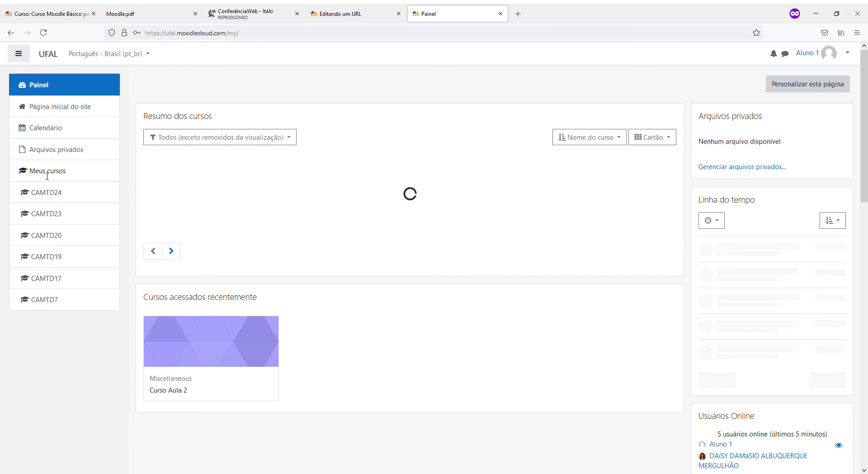
Go to Curso Aula 2's second Fichamento activity and open the Adicionar Item form
{"action": "left_click", "coordinate": [49, 113]}
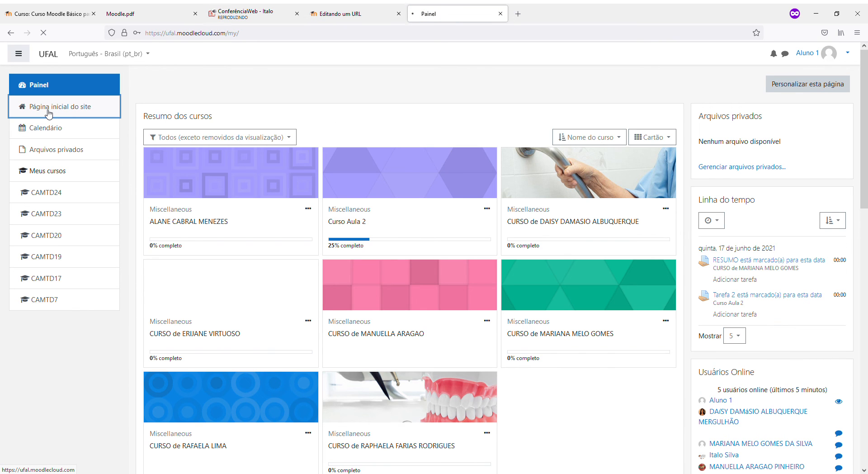
{"action": "scroll", "coordinate": [199, 195], "scroll_direction": "down", "scroll_amount": 2}
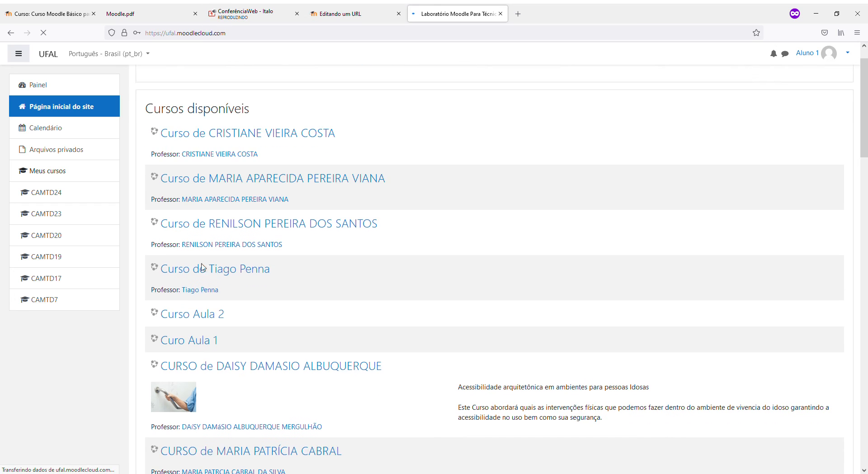
{"action": "left_click", "coordinate": [201, 304]}
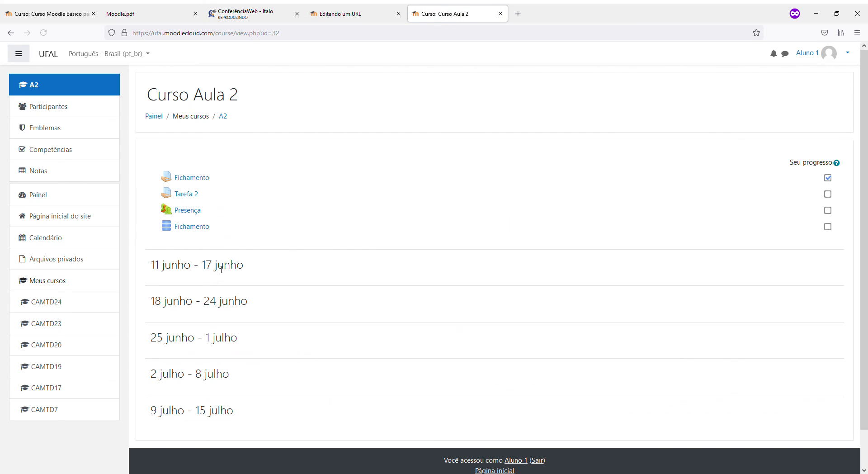
{"action": "left_click", "coordinate": [193, 233]}
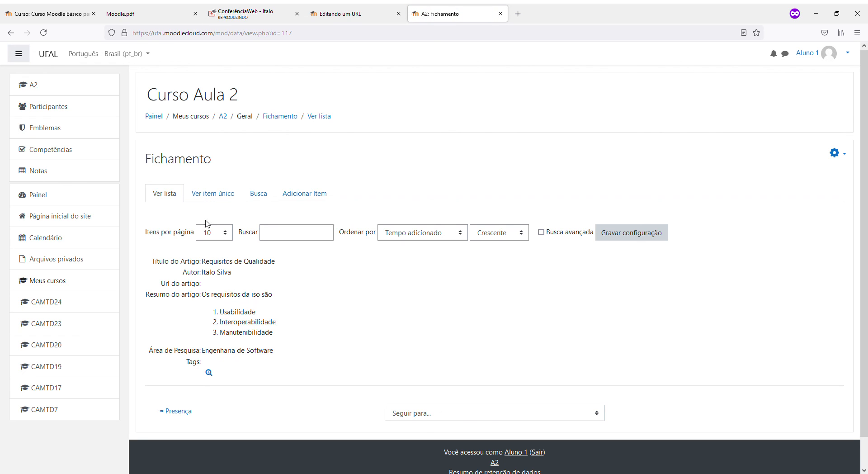
{"action": "left_click", "coordinate": [293, 201]}
Save an entry titled A with an author name, numbered 'Item' summary and research area Outros
{"action": "left_click", "coordinate": [265, 243]}
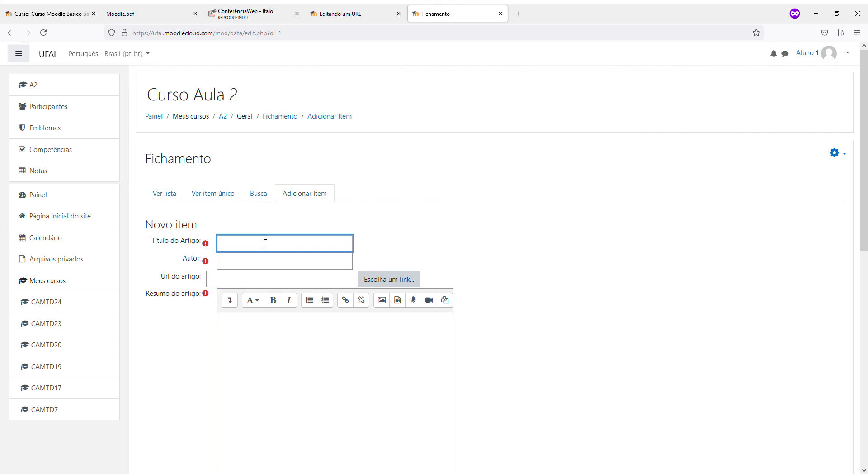
{"action": "type", "text": "A"}
{"action": "left_click", "coordinate": [257, 262]}
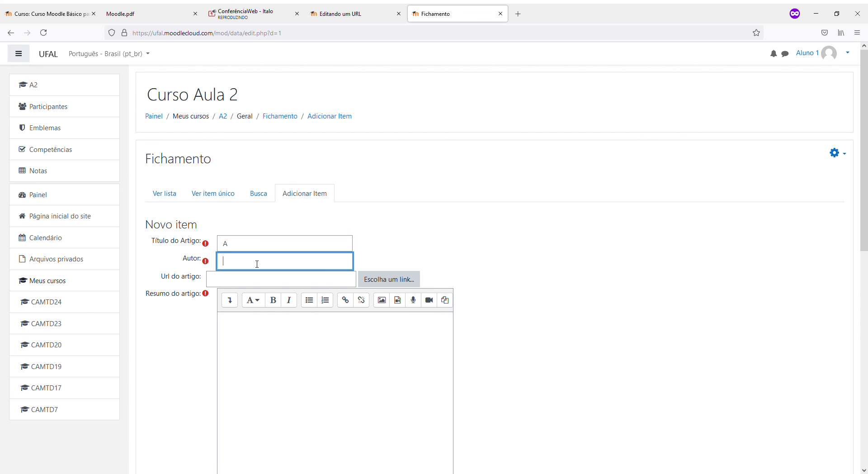
{"action": "type", "text": "autor"}
{"action": "key", "text": "BackSpace"}
{"action": "key", "text": "BackSpace"}
{"action": "key", "text": "BackSpace"}
{"action": "type", "text": "John"}
{"action": "key", "text": "Tab"}
{"action": "key", "text": "Tab"}
{"action": "key", "text": "Tab"}
{"action": "key", "text": "Tab"}
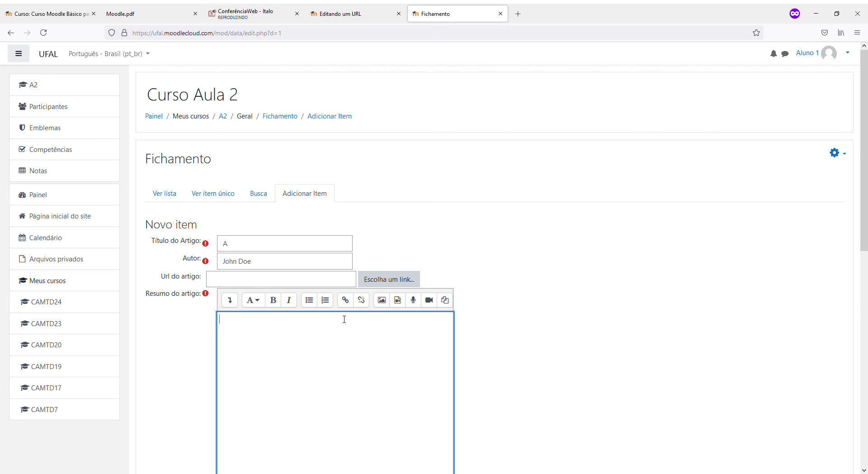
{"action": "left_click", "coordinate": [328, 304]}
{"action": "type", "text": "Item 1"}
{"action": "scroll", "coordinate": [330, 307], "scroll_direction": "down", "scroll_amount": 7}
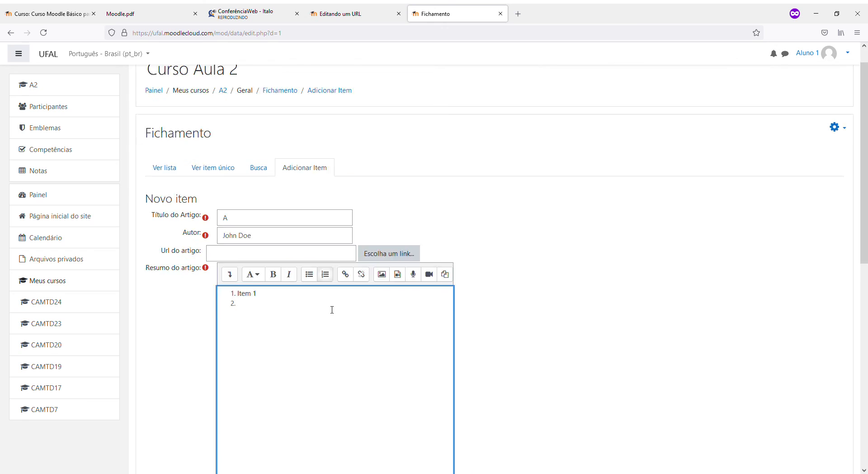
{"action": "left_click", "coordinate": [209, 397]}
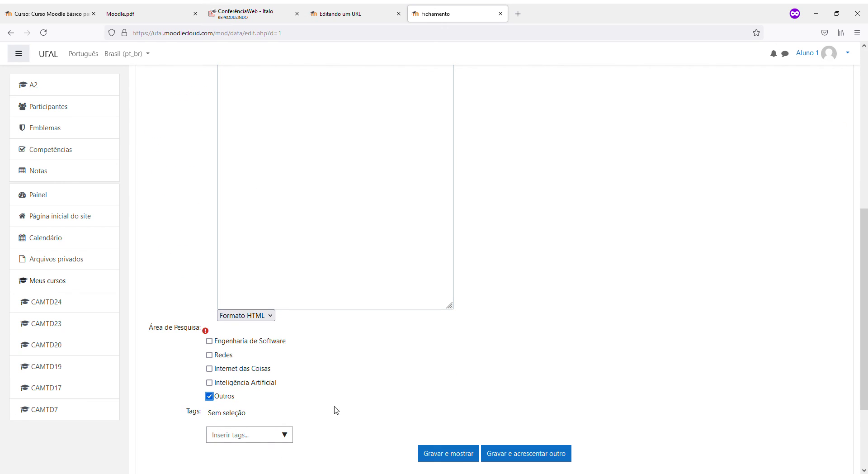
{"action": "left_click", "coordinate": [453, 455]}
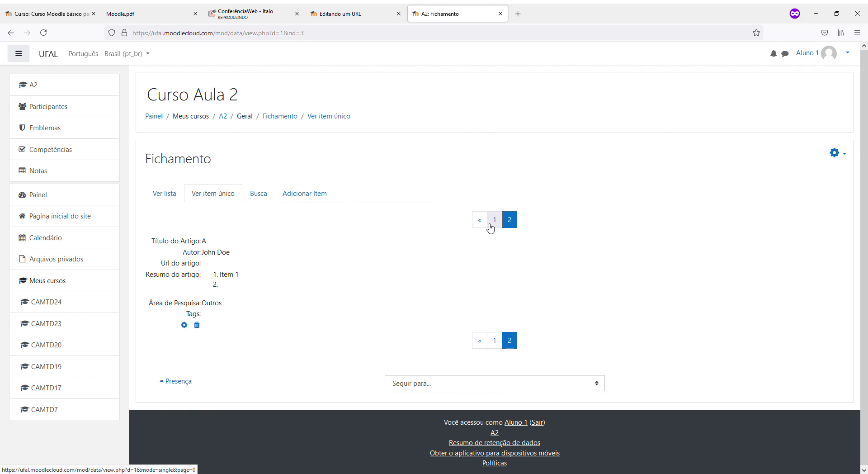
Show Ver lista and scroll through both entries, Requisitos de Qualidade and A
{"action": "left_click", "coordinate": [159, 193]}
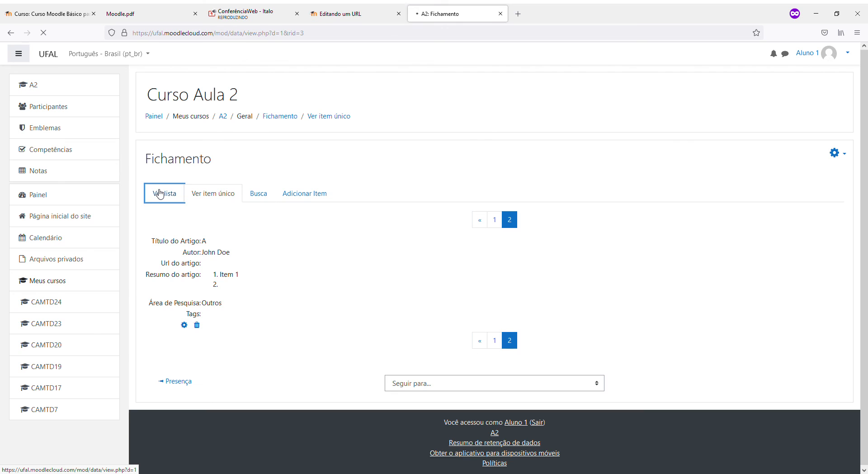
{"action": "scroll", "coordinate": [167, 261], "scroll_direction": "down", "scroll_amount": 3}
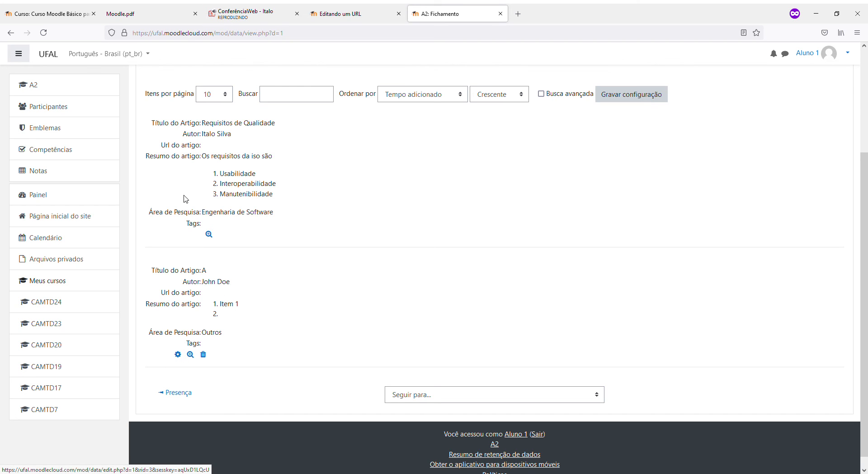
{"action": "scroll", "coordinate": [224, 253], "scroll_direction": "up", "scroll_amount": 2}
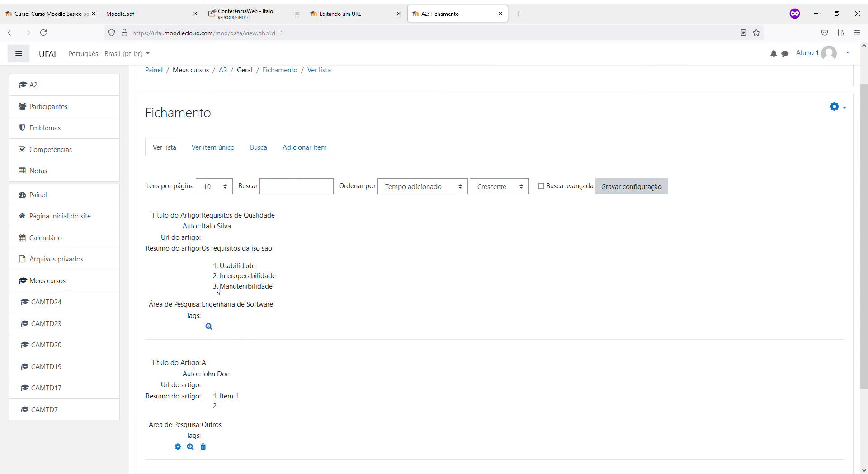
{"action": "scroll", "coordinate": [218, 289], "scroll_direction": "down", "scroll_amount": 2}
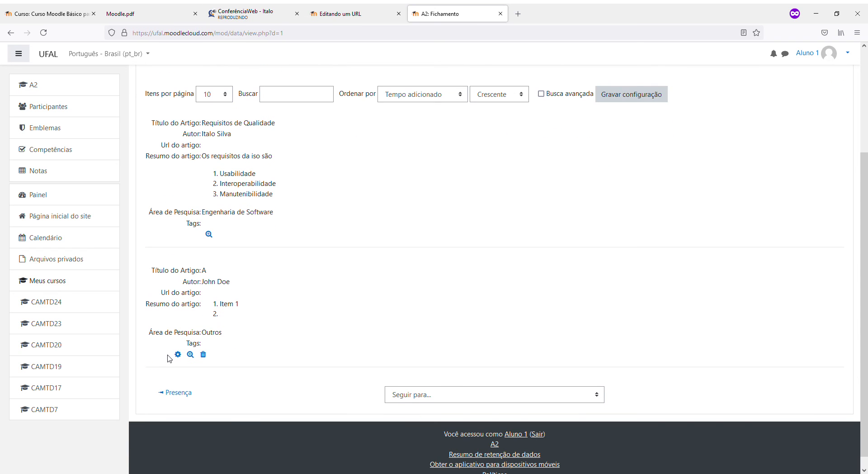
{"action": "scroll", "coordinate": [194, 338], "scroll_direction": "up", "scroll_amount": 3}
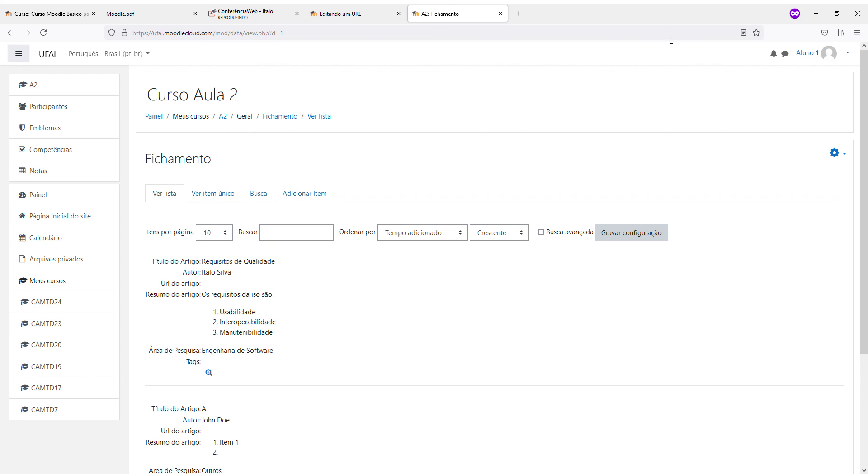
Log out of the student account and sign in as administrator with the saved login
{"action": "left_click", "coordinate": [821, 55]}
{"action": "left_click", "coordinate": [800, 158]}
{"action": "left_click", "coordinate": [355, 124]}
{"action": "left_click", "coordinate": [345, 140]}
{"action": "left_click", "coordinate": [343, 193]}
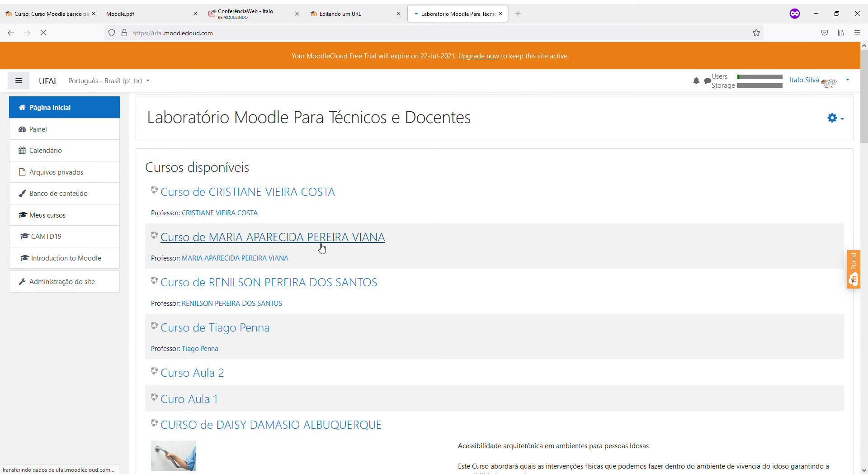
Open Curso Aula 2's Fichamento and view Requisitos de Qualidade in Ver item único
{"action": "scroll", "coordinate": [320, 246], "scroll_direction": "down", "scroll_amount": 2}
{"action": "left_click", "coordinate": [218, 281]}
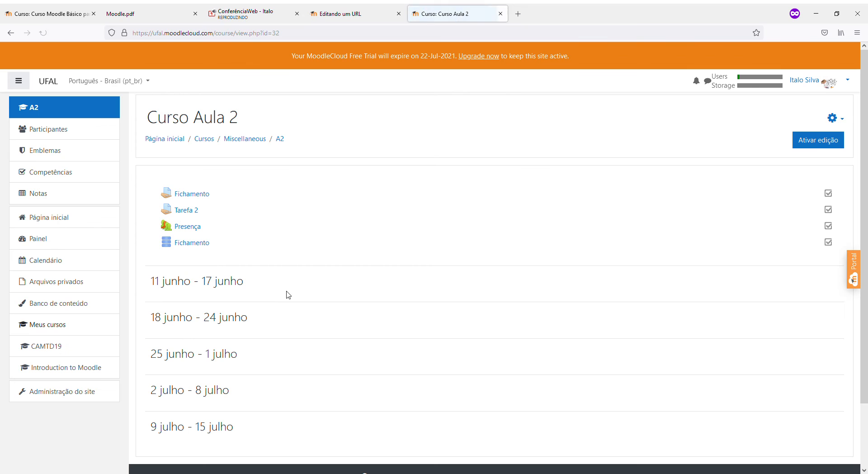
{"action": "left_click", "coordinate": [196, 251]}
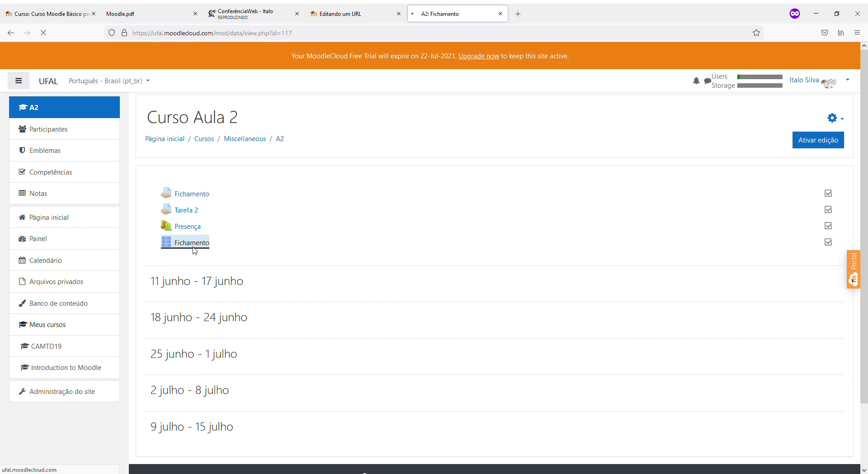
{"action": "scroll", "coordinate": [193, 250], "scroll_direction": "down", "scroll_amount": 3}
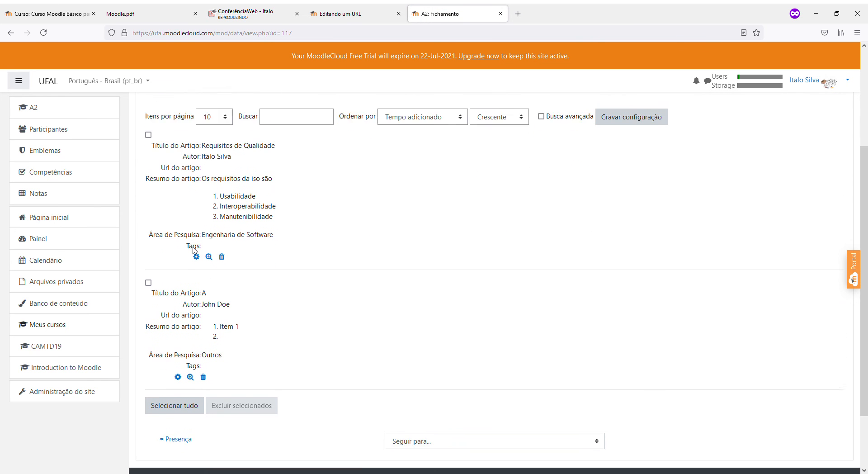
{"action": "scroll", "coordinate": [194, 250], "scroll_direction": "up", "scroll_amount": 4}
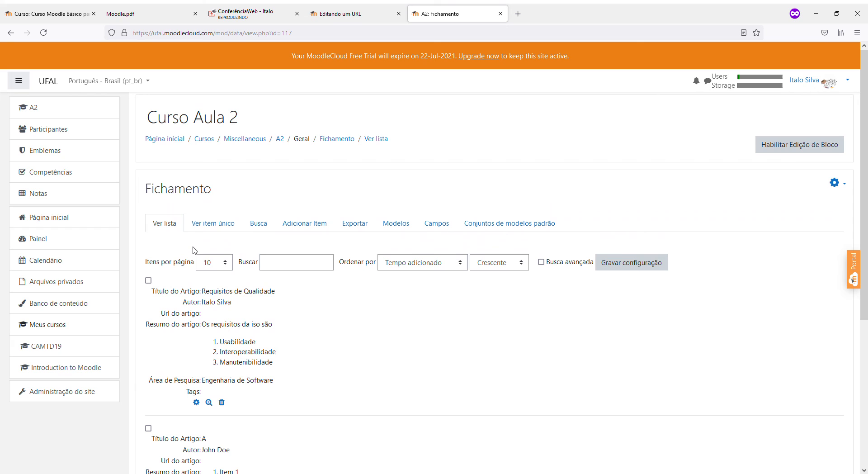
{"action": "left_click", "coordinate": [213, 224]}
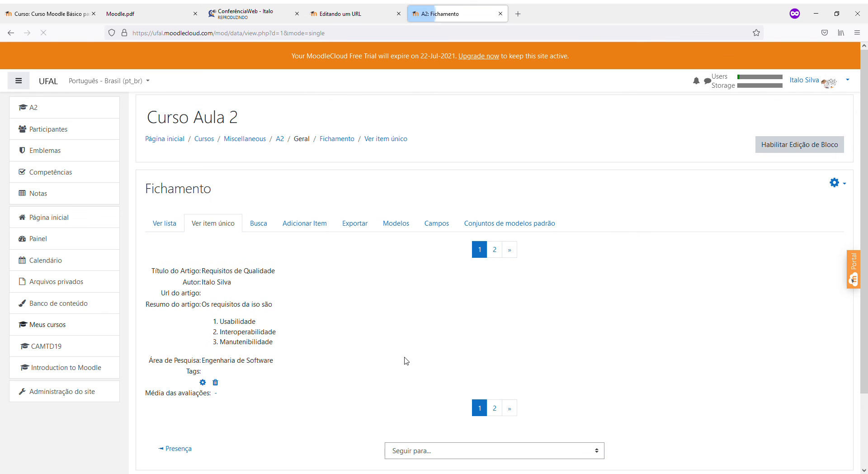
{"action": "scroll", "coordinate": [405, 359], "scroll_direction": "down", "scroll_amount": 2}
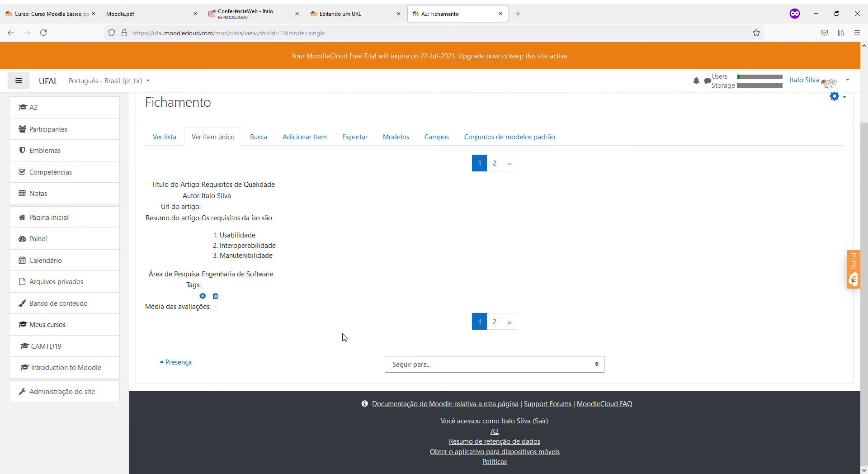
{"action": "left_click", "coordinate": [412, 370]}
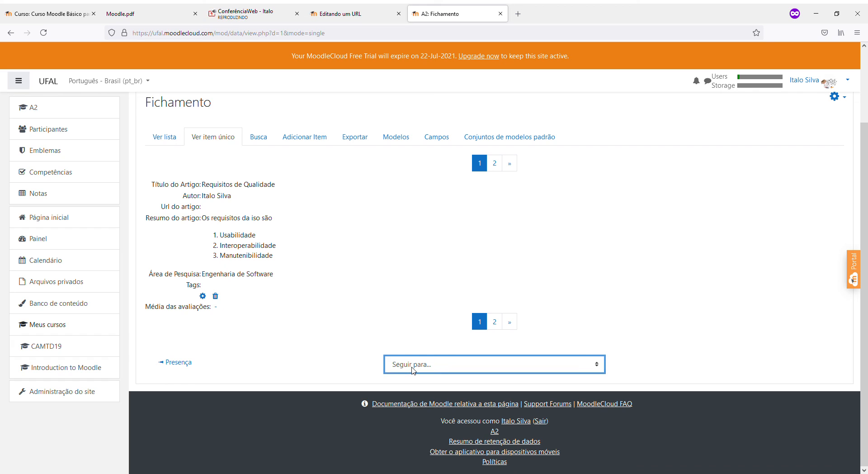
{"action": "left_click", "coordinate": [202, 296]}
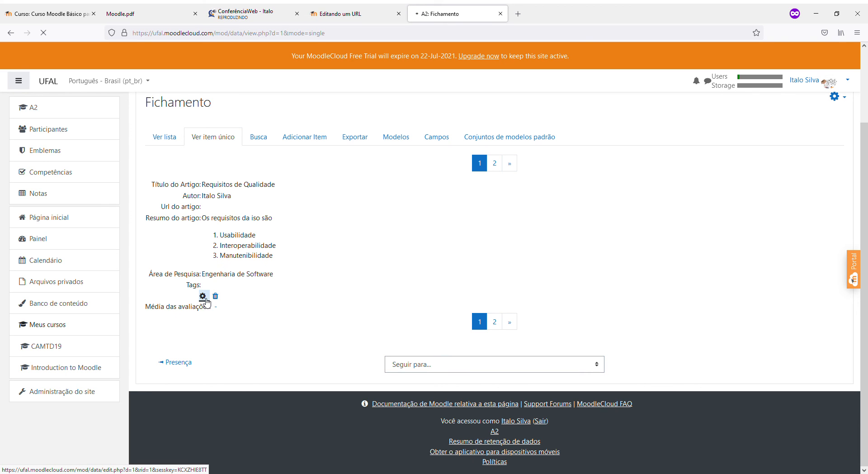
{"action": "scroll", "coordinate": [194, 304], "scroll_direction": "down", "scroll_amount": 10}
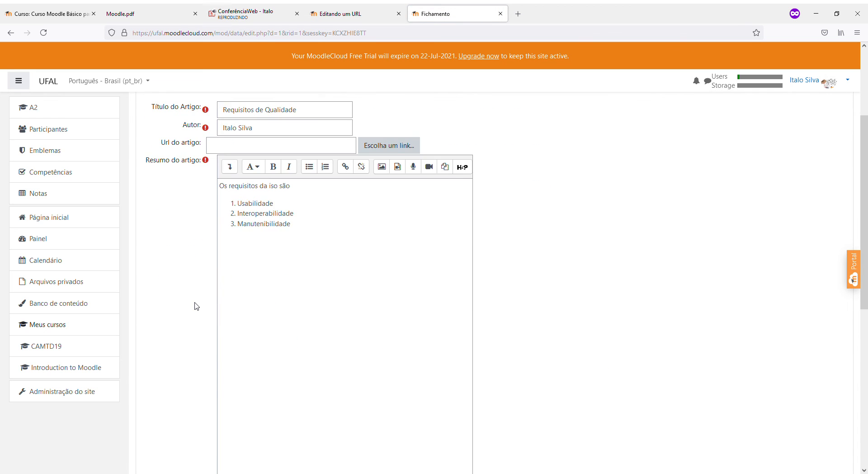
{"action": "scroll", "coordinate": [194, 304], "scroll_direction": "down", "scroll_amount": 3}
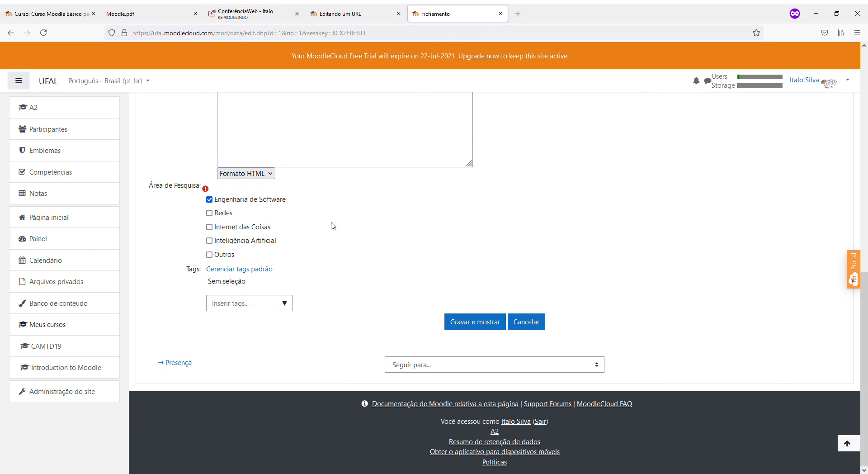
{"action": "scroll", "coordinate": [333, 225], "scroll_direction": "up", "scroll_amount": 6}
{"action": "scroll", "coordinate": [336, 226], "scroll_direction": "up", "scroll_amount": 5}
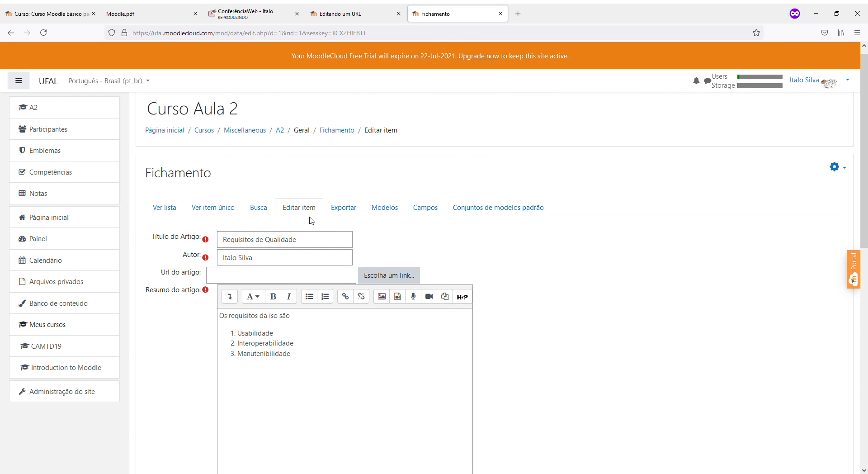
{"action": "left_click", "coordinate": [11, 33]}
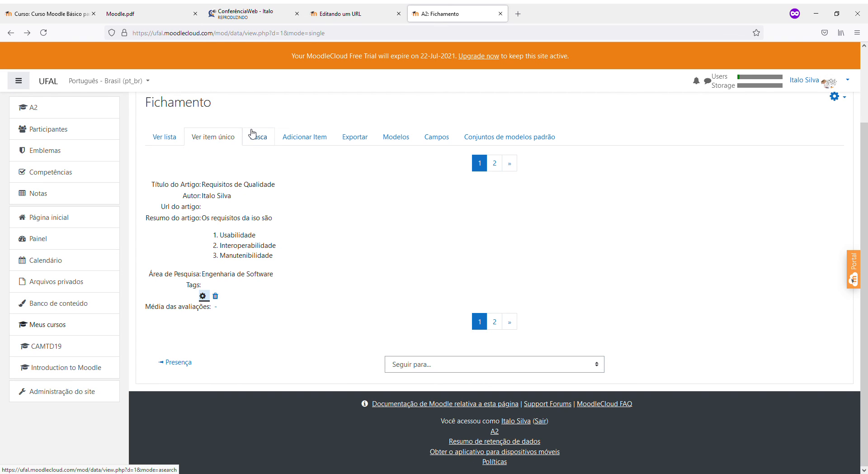
Look at entry A from the list, then return to Ver item único showing Requisitos de Qualidade
{"action": "left_click", "coordinate": [159, 141]}
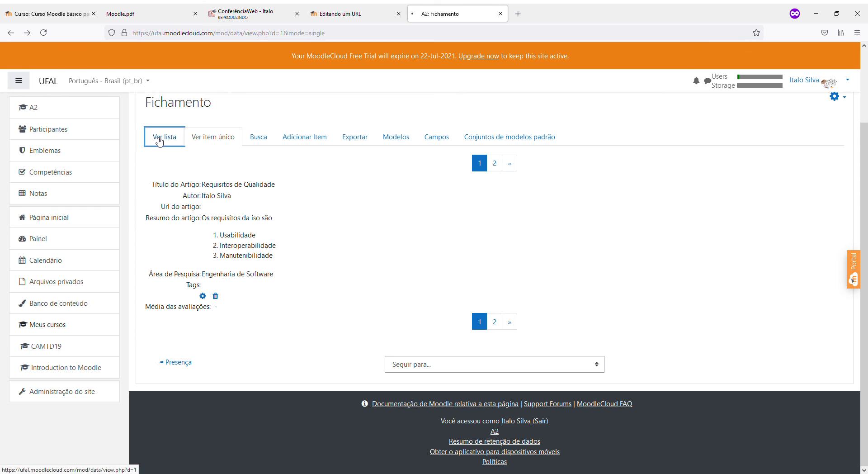
{"action": "scroll", "coordinate": [217, 235], "scroll_direction": "down", "scroll_amount": 4}
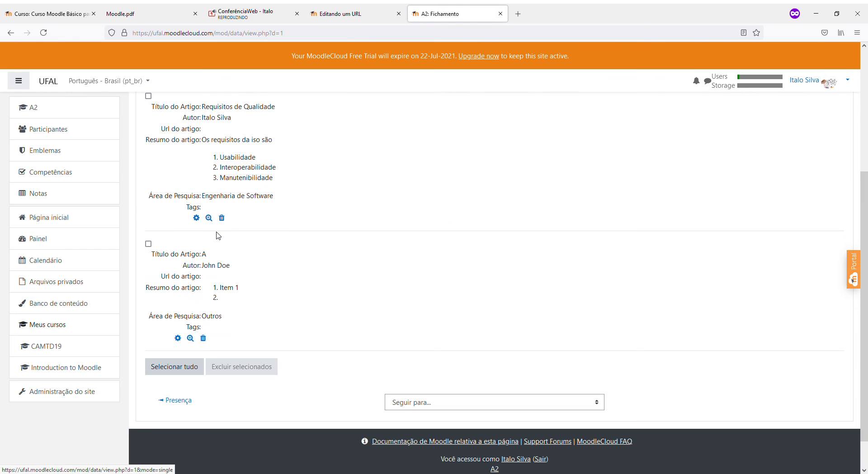
{"action": "left_click", "coordinate": [148, 243]}
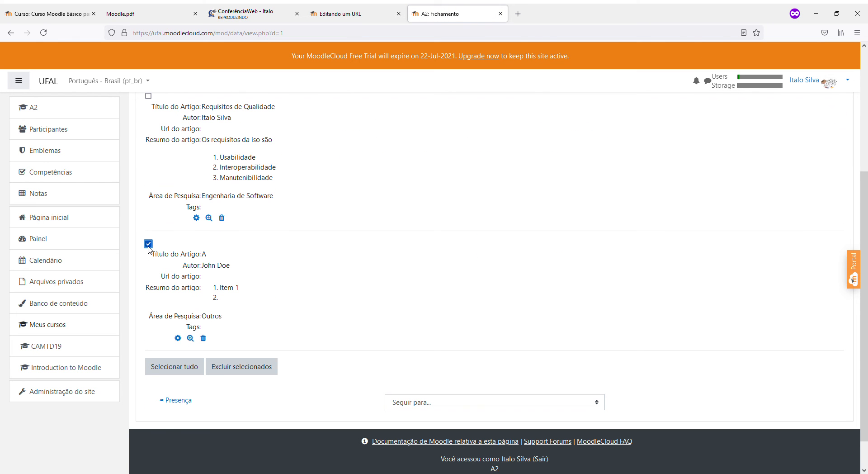
{"action": "left_click", "coordinate": [402, 405]}
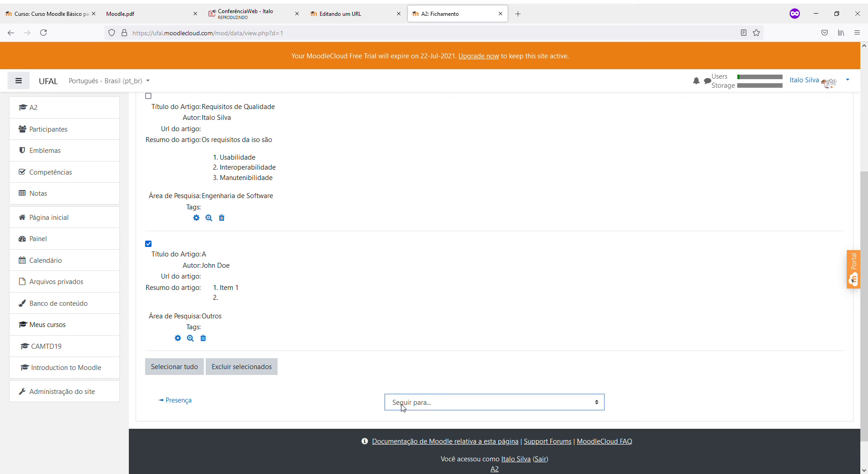
{"action": "scroll", "coordinate": [384, 355], "scroll_direction": "up", "scroll_amount": 4}
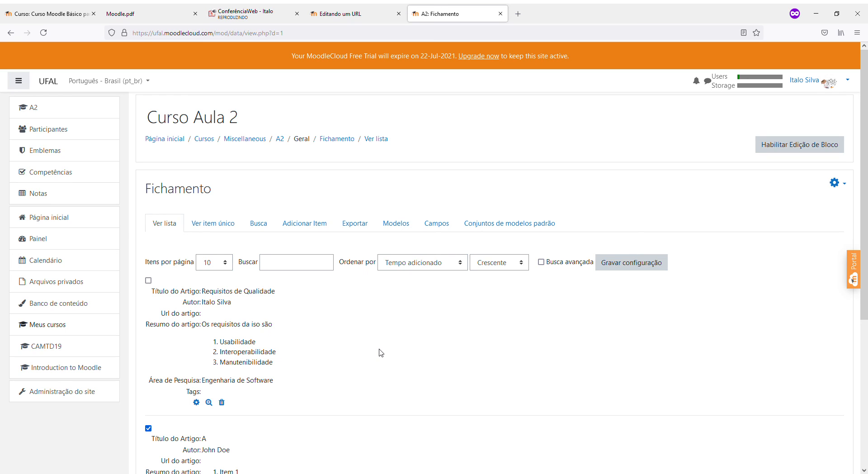
{"action": "left_click", "coordinate": [214, 225]}
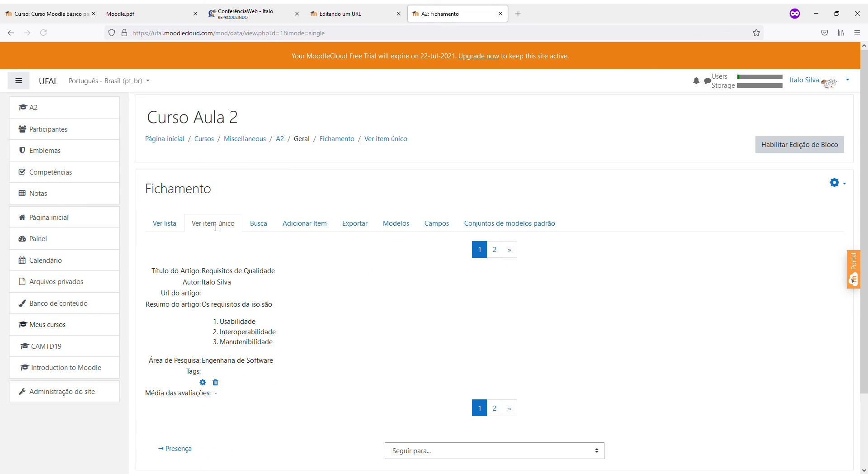
{"action": "scroll", "coordinate": [231, 288], "scroll_direction": "down", "scroll_amount": 3}
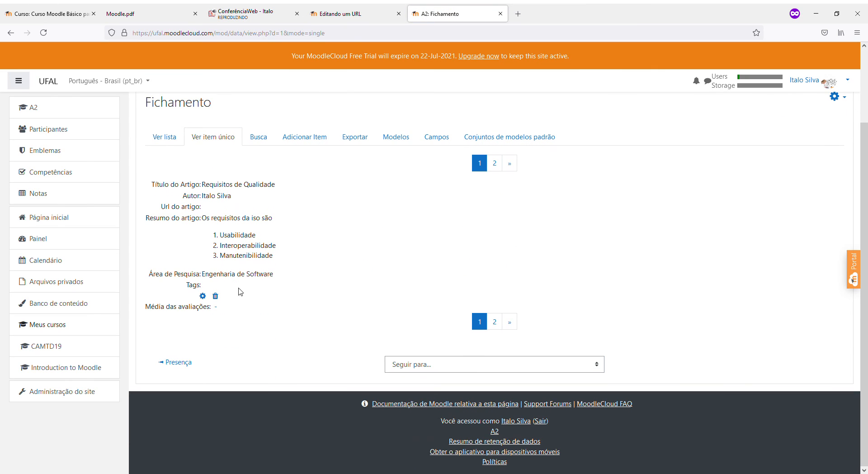
{"action": "left_click", "coordinate": [496, 323]}
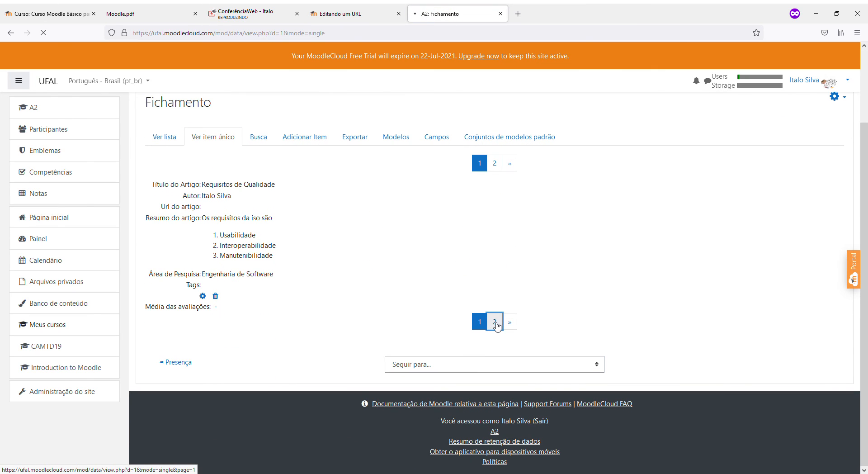
Inspect Fichamento's gear settings menu on entry A's single-item view, then dismiss it
{"action": "left_click", "coordinate": [844, 186]}
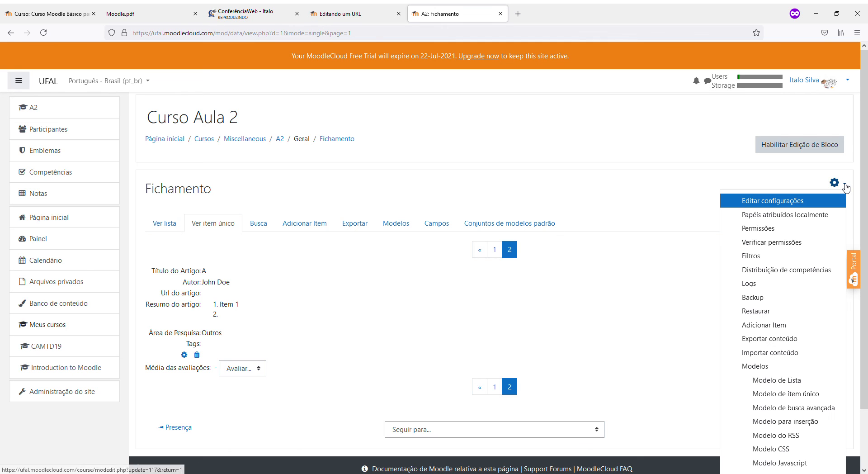
{"action": "left_click", "coordinate": [616, 198]}
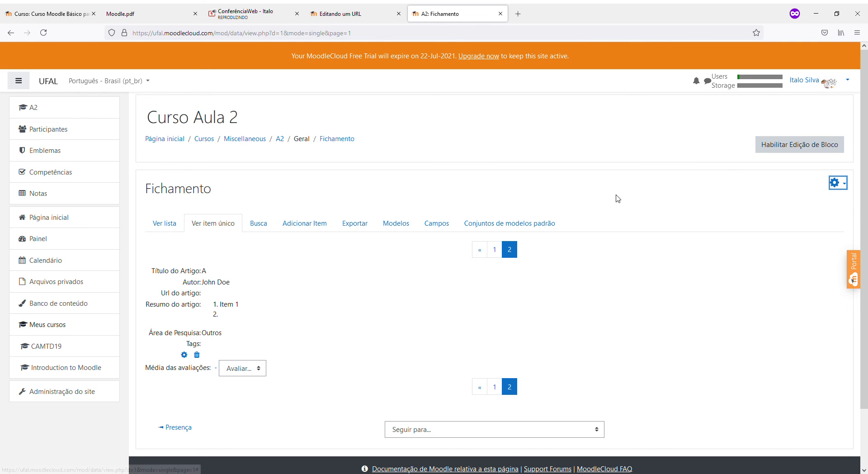
{"action": "left_click", "coordinate": [845, 187]}
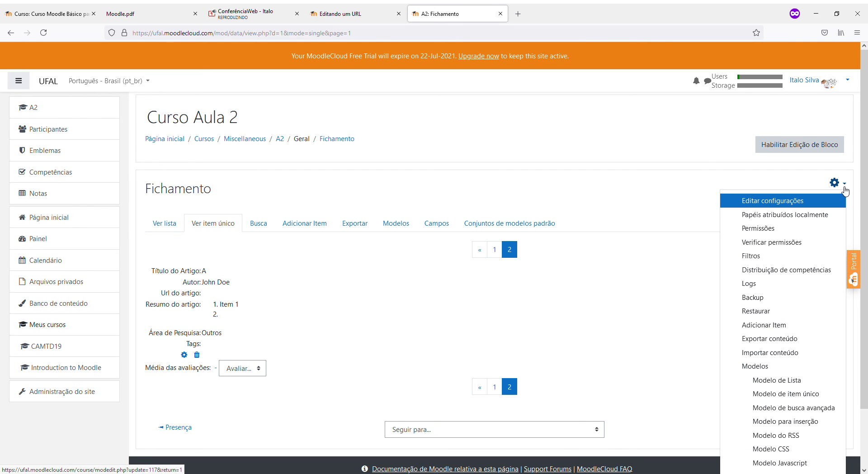
{"action": "scroll", "coordinate": [813, 278], "scroll_direction": "down", "scroll_amount": 3}
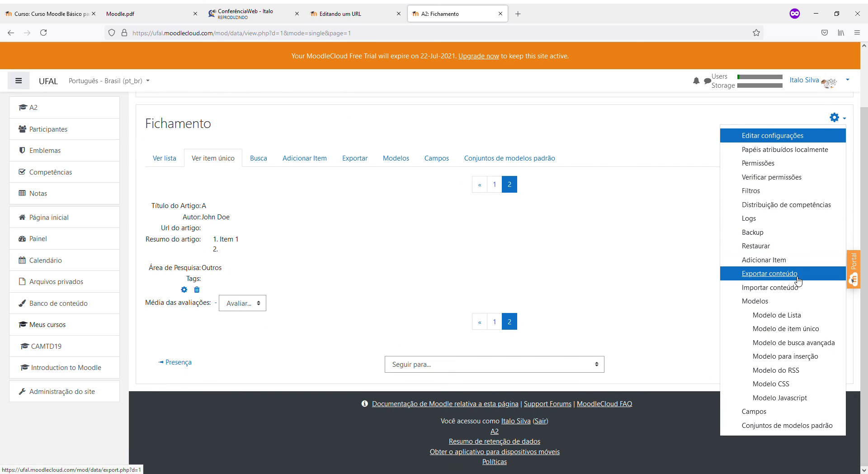
{"action": "scroll", "coordinate": [798, 281], "scroll_direction": "up", "scroll_amount": 1}
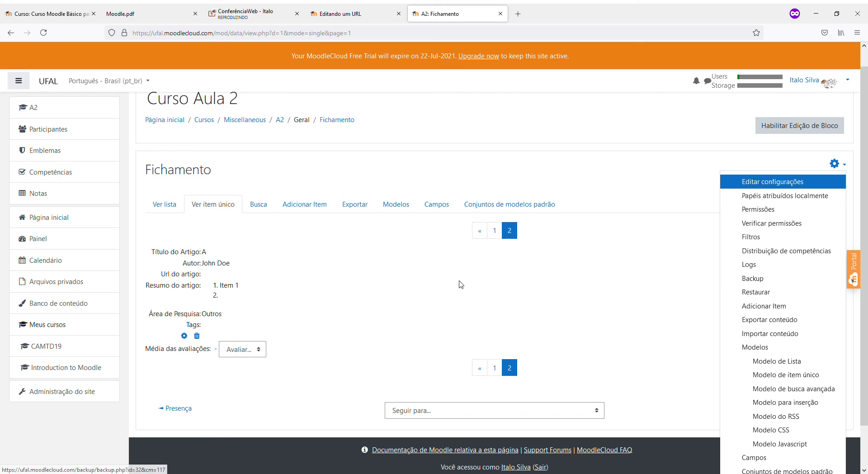
{"action": "key", "text": "Escape"}
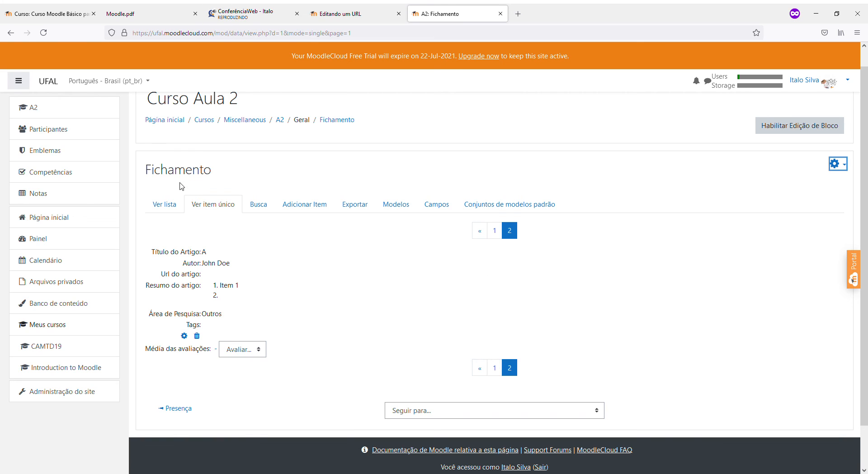
Rate entry A 80 in the Avaliar dropdown, giving an average of 80 (1)
{"action": "left_click", "coordinate": [233, 351]}
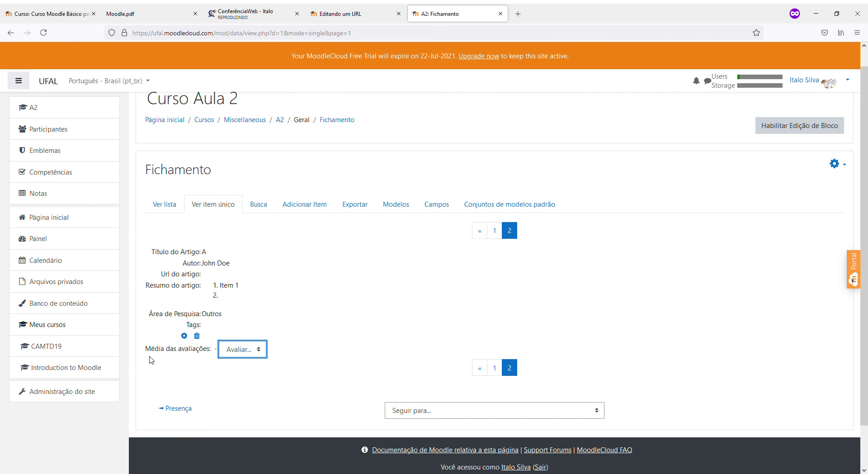
{"action": "left_click_drag", "start_coordinate": [151, 351], "coordinate": [215, 352]}
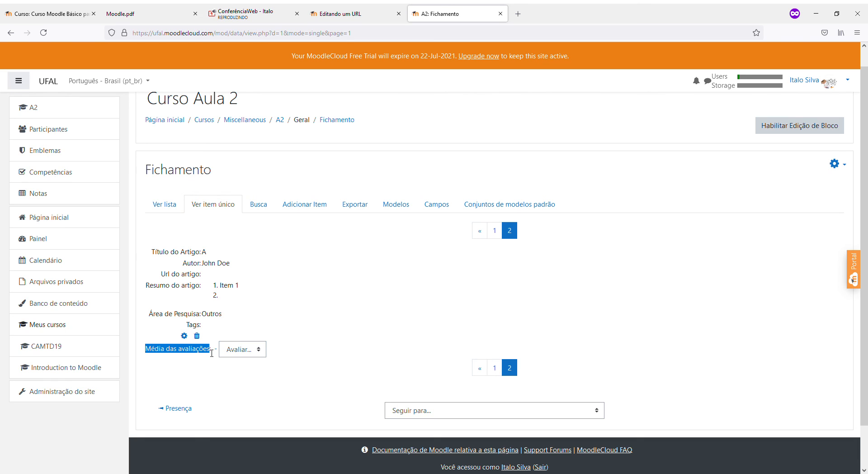
{"action": "left_click", "coordinate": [229, 350]}
{"action": "left_click", "coordinate": [342, 329]}
{"action": "left_click", "coordinate": [235, 353]}
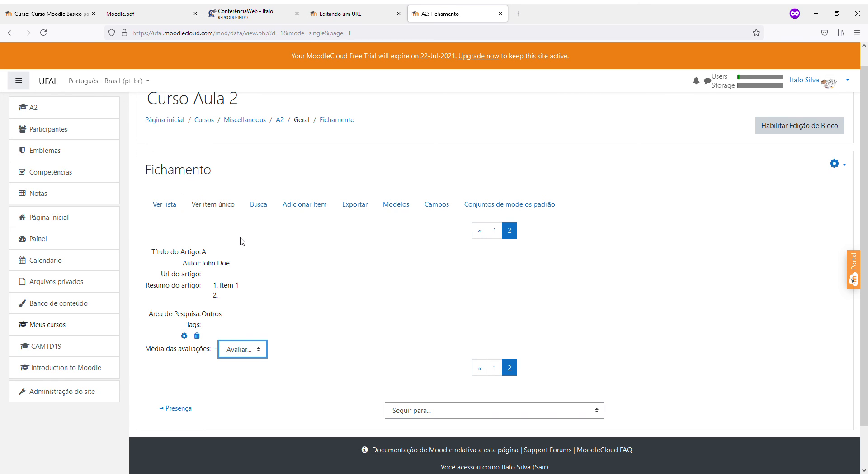
{"action": "left_click", "coordinate": [232, 162]}
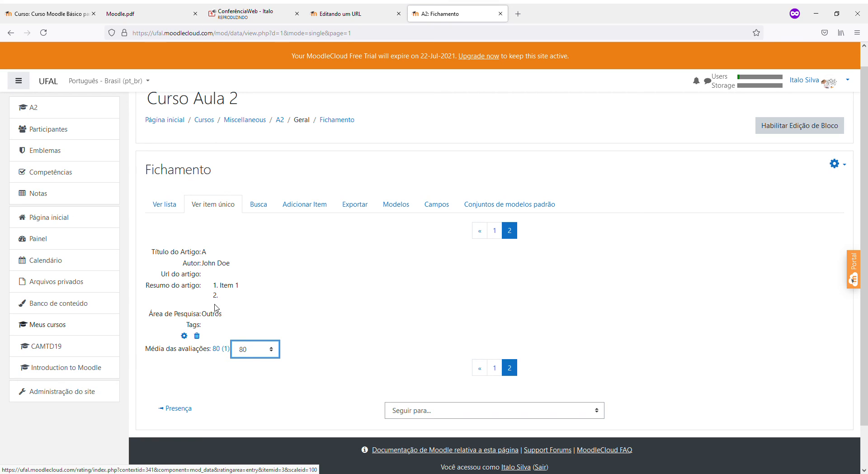
Check Ver lista and entry A's single view, then log out of the teacher account
{"action": "left_click", "coordinate": [163, 207]}
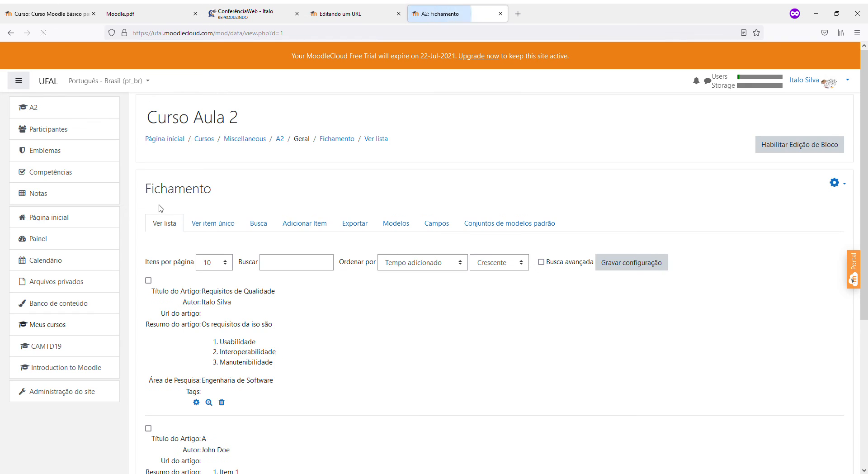
{"action": "scroll", "coordinate": [247, 312], "scroll_direction": "down", "scroll_amount": 5}
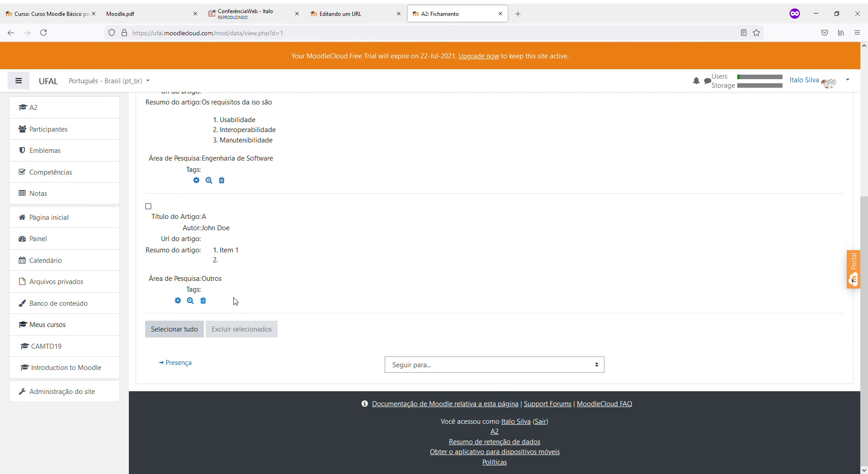
{"action": "scroll", "coordinate": [233, 300], "scroll_direction": "up", "scroll_amount": 5}
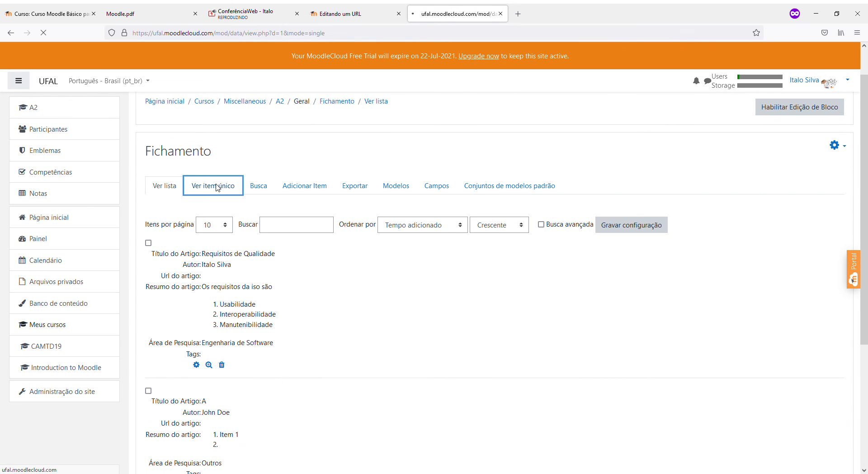
{"action": "left_click", "coordinate": [496, 250]}
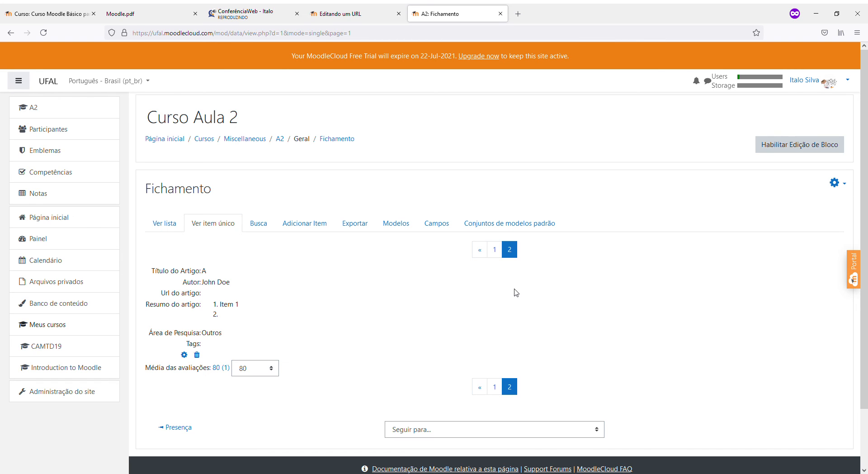
{"action": "left_click", "coordinate": [830, 89]}
{"action": "left_click", "coordinate": [801, 178]}
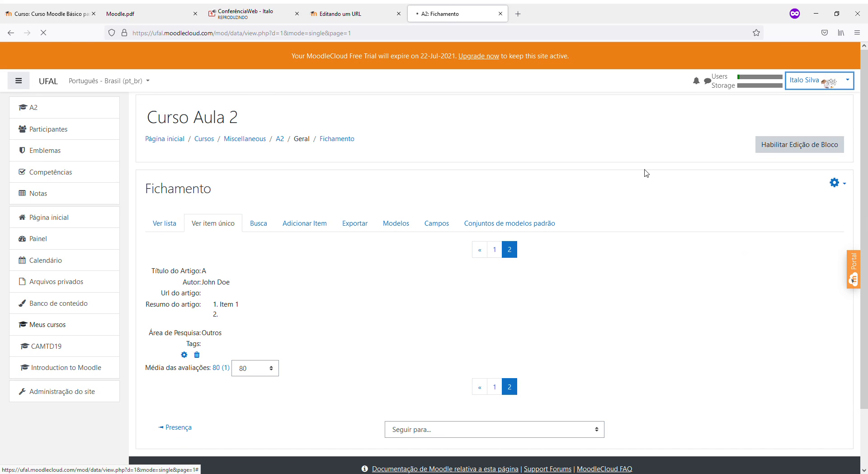
Sign in with the student's username and password and reach the page listing Curso Aula 2
{"action": "left_click", "coordinate": [315, 122]}
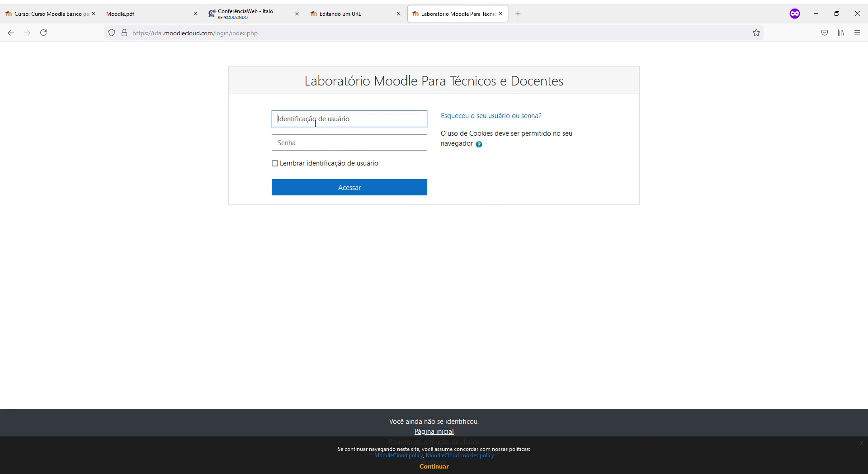
{"action": "type", "text": "aluno1"}
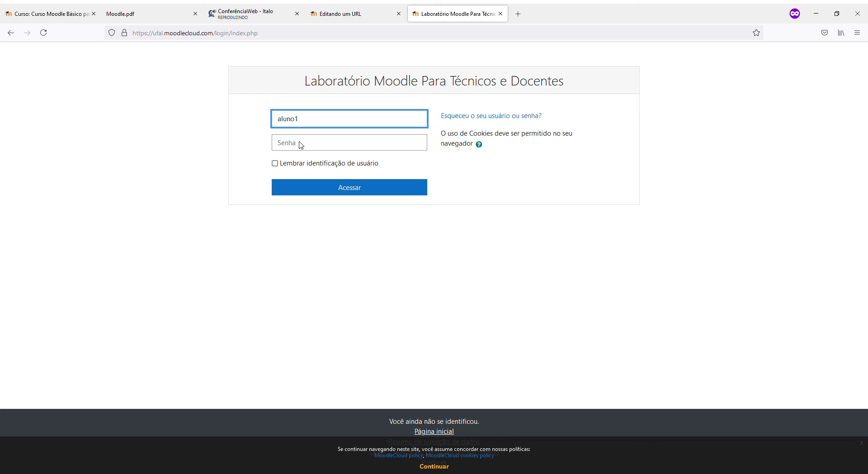
{"action": "left_click", "coordinate": [302, 144]}
{"action": "type", "text": "••••••"}
{"action": "left_click", "coordinate": [329, 189]}
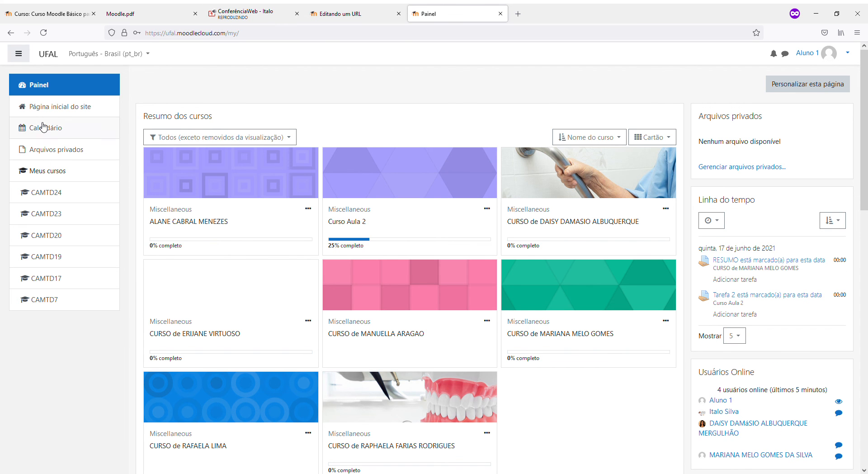
{"action": "left_click", "coordinate": [49, 106]}
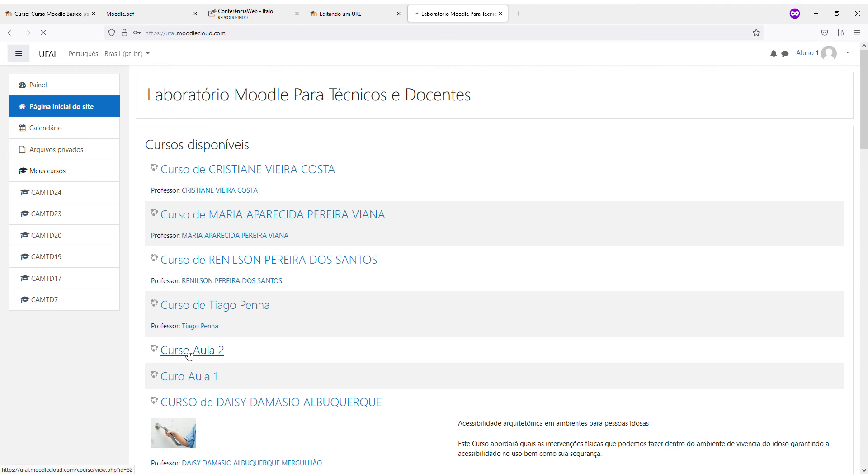
Open Curso Aula 2's Fichamento and show the second entry in single-item view
{"action": "left_click", "coordinate": [194, 355]}
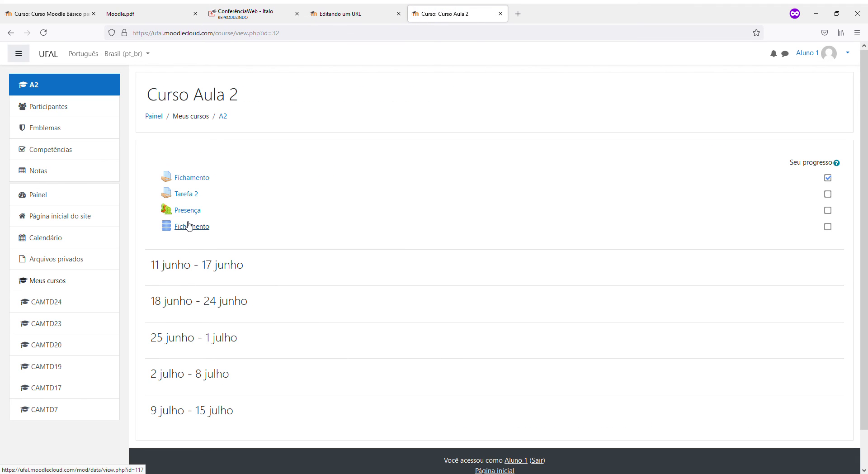
{"action": "left_click", "coordinate": [190, 226]}
{"action": "scroll", "coordinate": [189, 262], "scroll_direction": "down", "scroll_amount": 2}
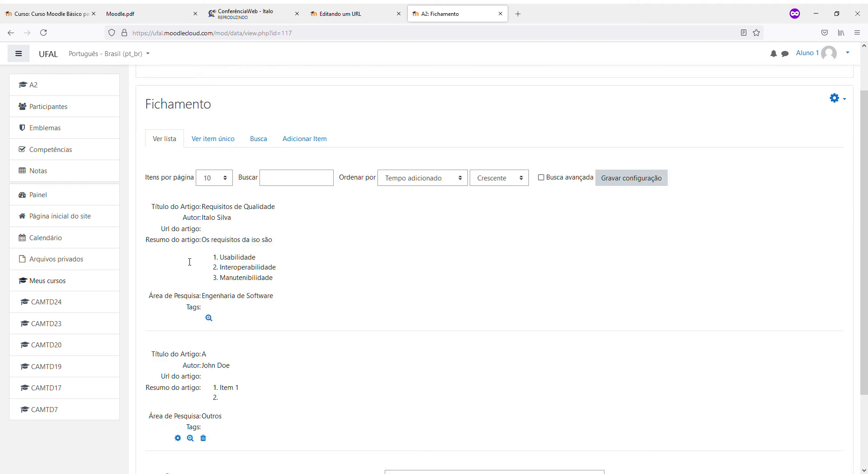
{"action": "scroll", "coordinate": [188, 162], "scroll_direction": "up", "scroll_amount": 2}
{"action": "left_click", "coordinate": [205, 142]}
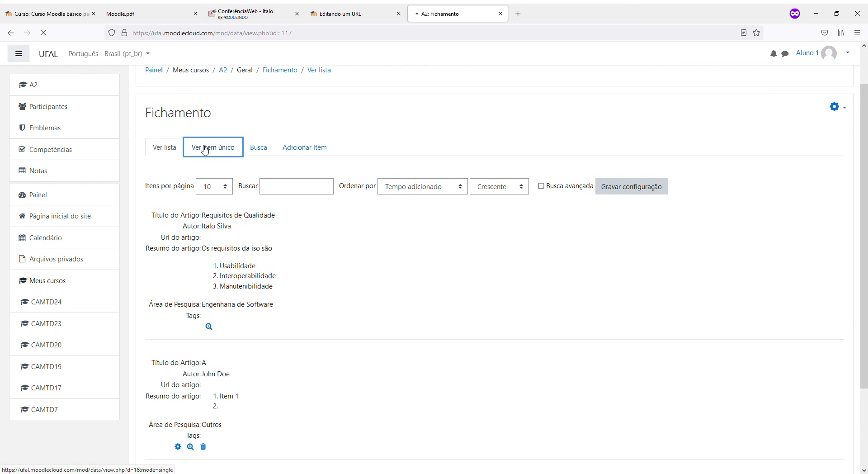
{"action": "left_click", "coordinate": [492, 222]}
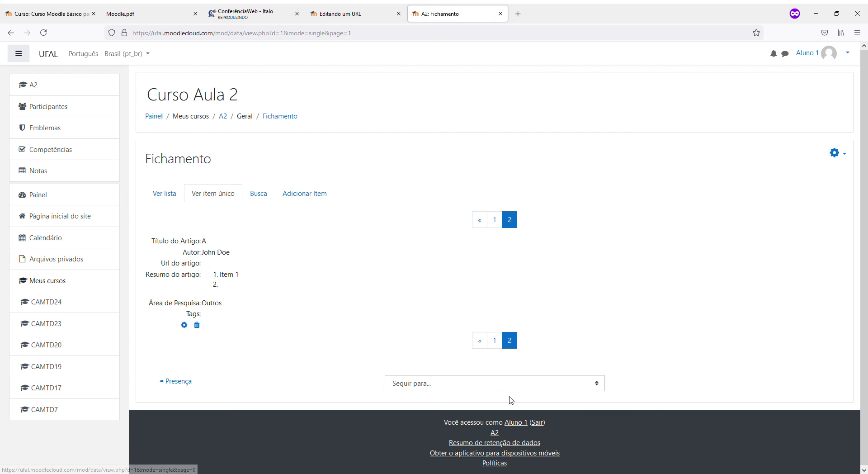
Look through the search form, entry list and activity options as the student
{"action": "left_click", "coordinate": [257, 194]}
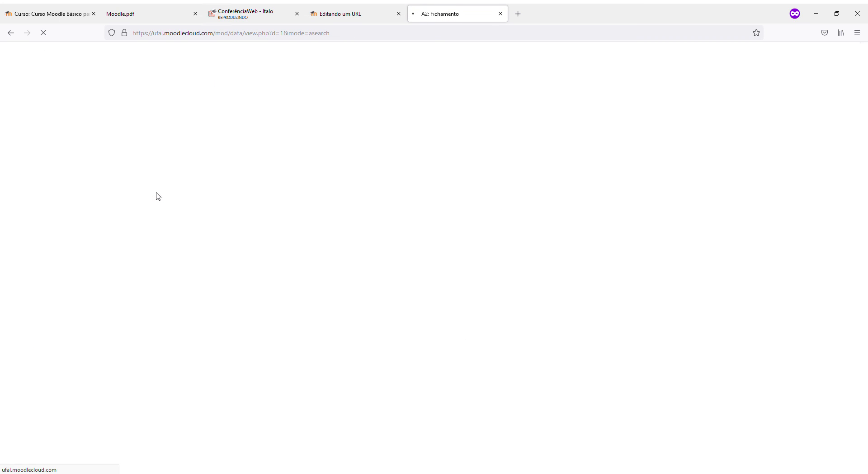
{"action": "scroll", "coordinate": [174, 235], "scroll_direction": "down", "scroll_amount": 3}
{"action": "scroll", "coordinate": [174, 232], "scroll_direction": "up", "scroll_amount": 3}
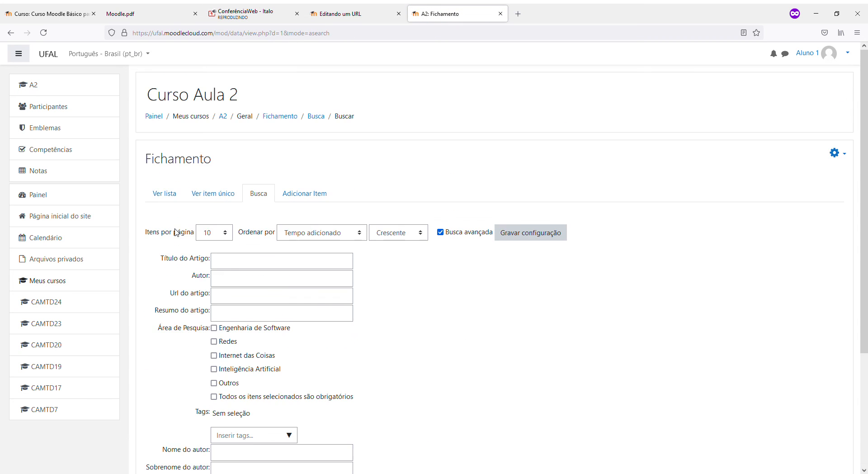
{"action": "left_click", "coordinate": [164, 193]}
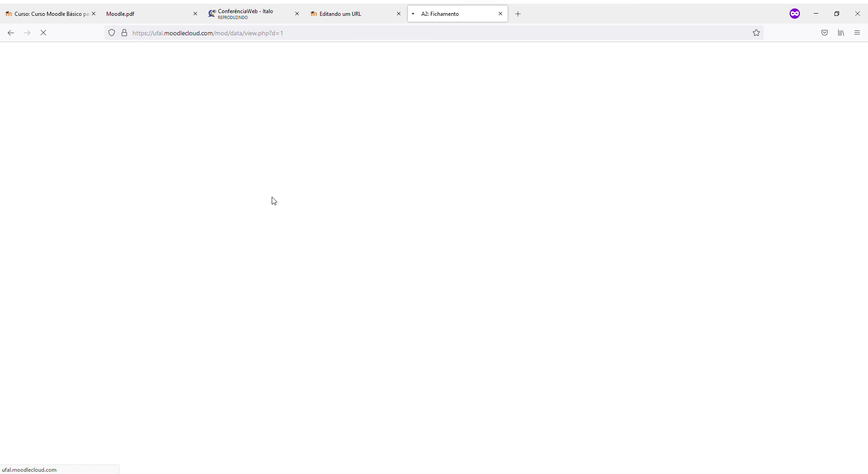
{"action": "scroll", "coordinate": [264, 206], "scroll_direction": "down", "scroll_amount": 3}
{"action": "scroll", "coordinate": [255, 230], "scroll_direction": "up", "scroll_amount": 3}
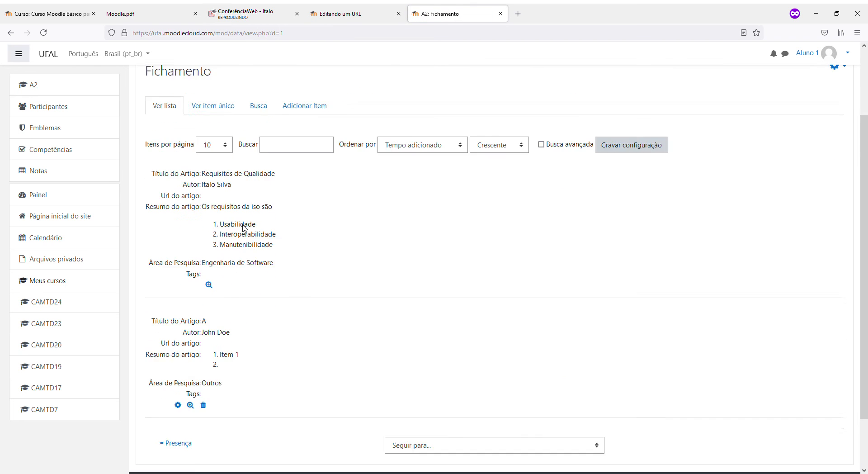
{"action": "left_click", "coordinate": [838, 146]}
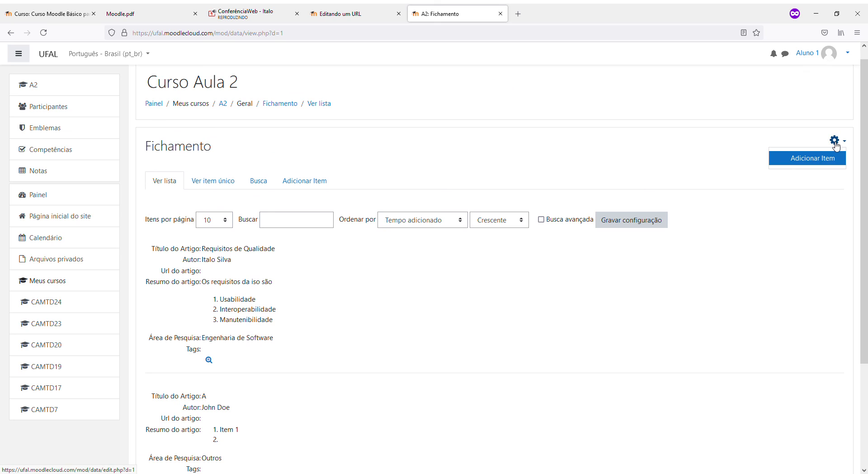
{"action": "key", "text": "Escape"}
Return to entry A in single-item view and open its Editar item form
{"action": "left_click", "coordinate": [211, 186]}
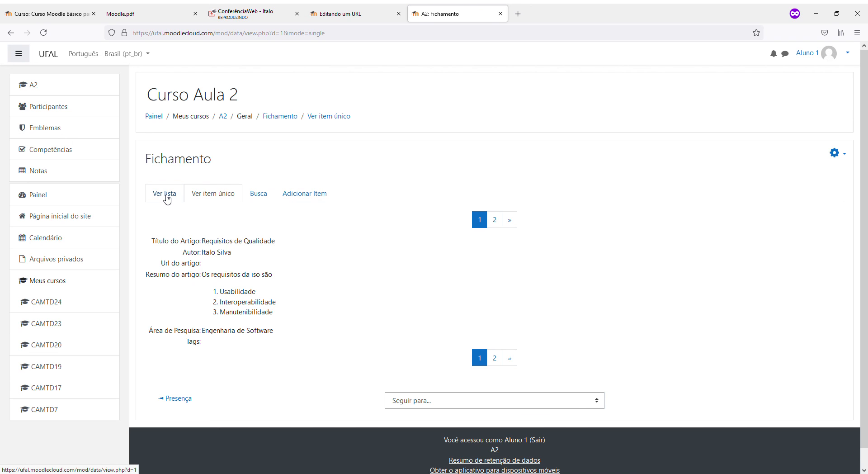
{"action": "left_click", "coordinate": [495, 220]}
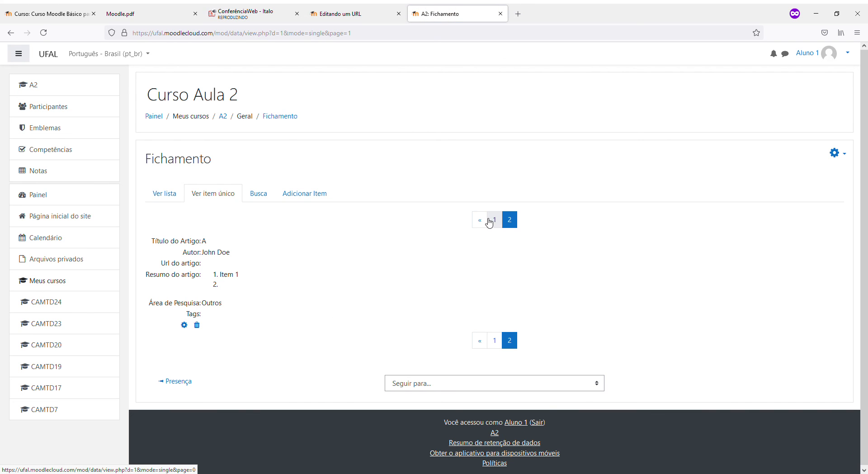
{"action": "left_click", "coordinate": [183, 327]}
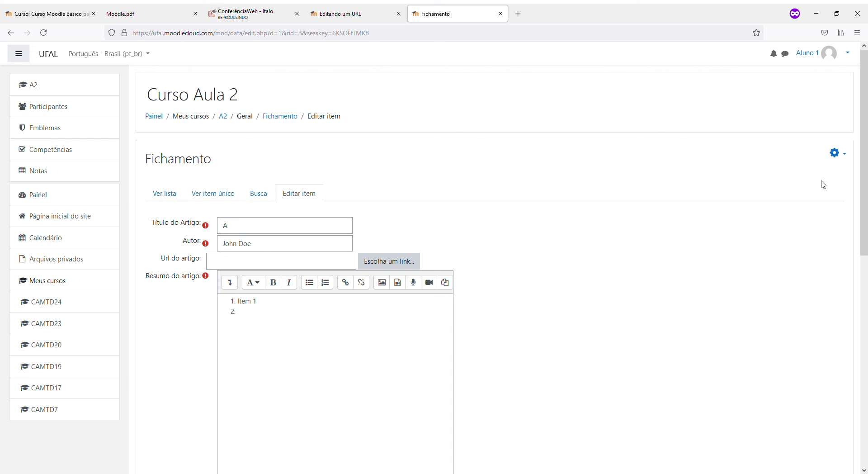
{"action": "left_click", "coordinate": [848, 55]}
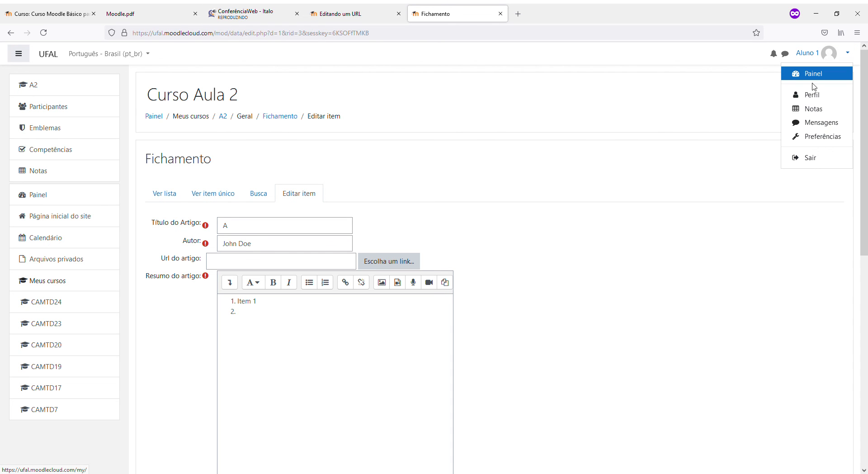
Log the student out and sign back in as administrator using the saved credentials
{"action": "left_click", "coordinate": [809, 160]}
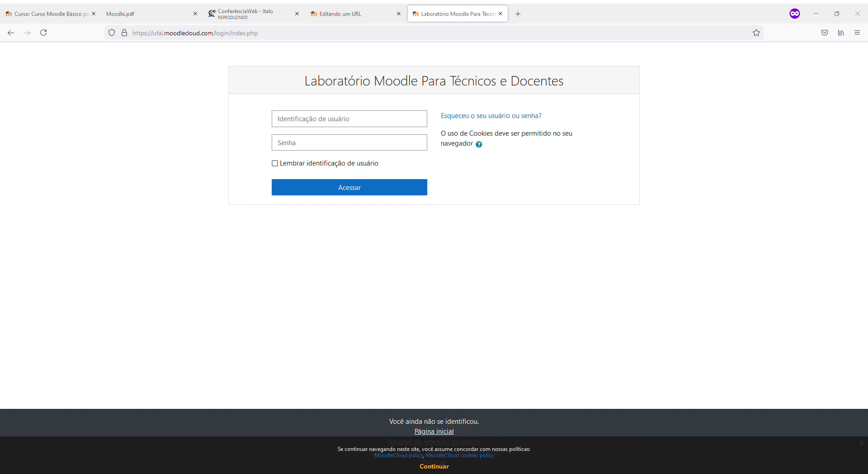
{"action": "left_click", "coordinate": [341, 126]}
{"action": "left_click", "coordinate": [317, 145]}
{"action": "left_click", "coordinate": [320, 188]}
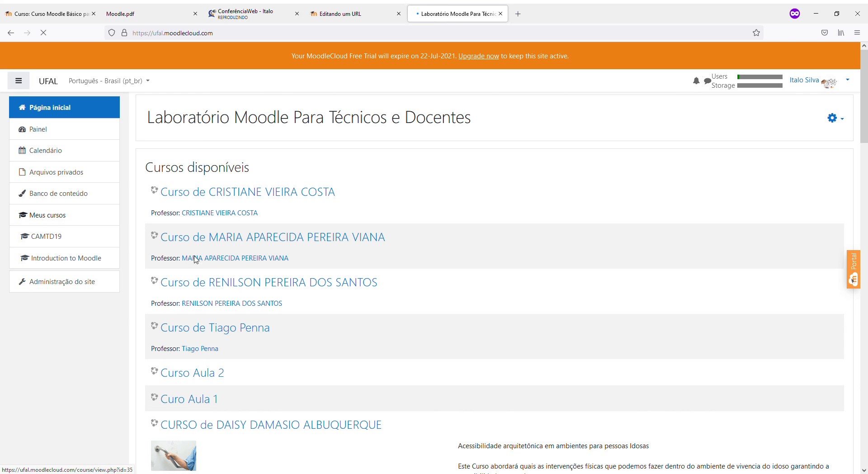
Open the second Fichamento database in Curso Aula 2 and review its administration menu
{"action": "left_click", "coordinate": [199, 374]}
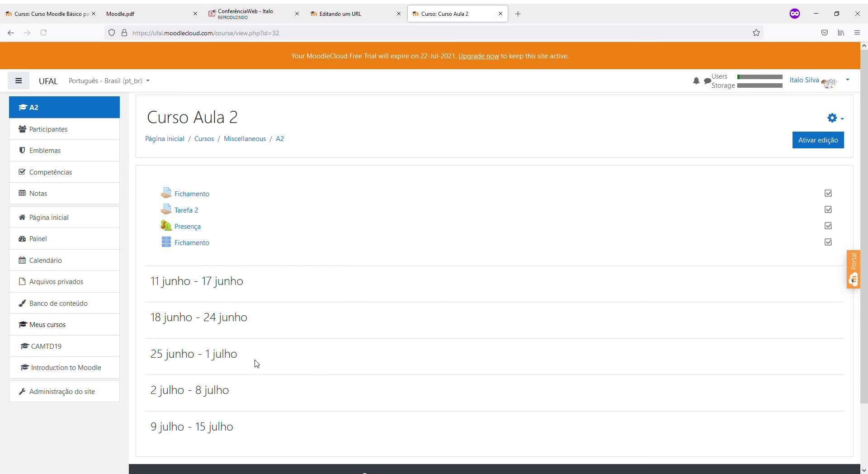
{"action": "left_click", "coordinate": [199, 243]}
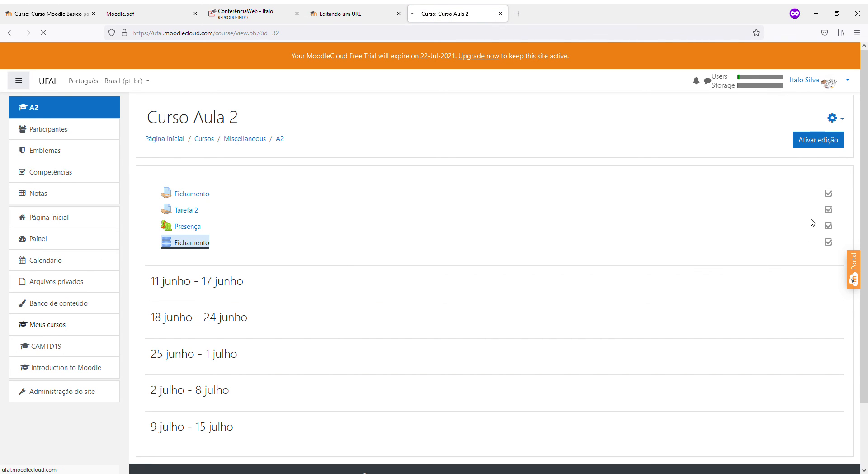
{"action": "left_click", "coordinate": [835, 184]}
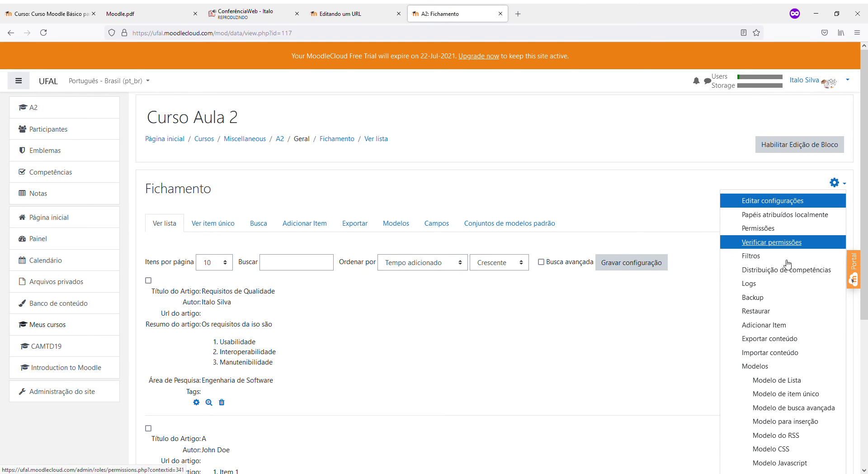
{"action": "scroll", "coordinate": [784, 285], "scroll_direction": "down", "scroll_amount": 1}
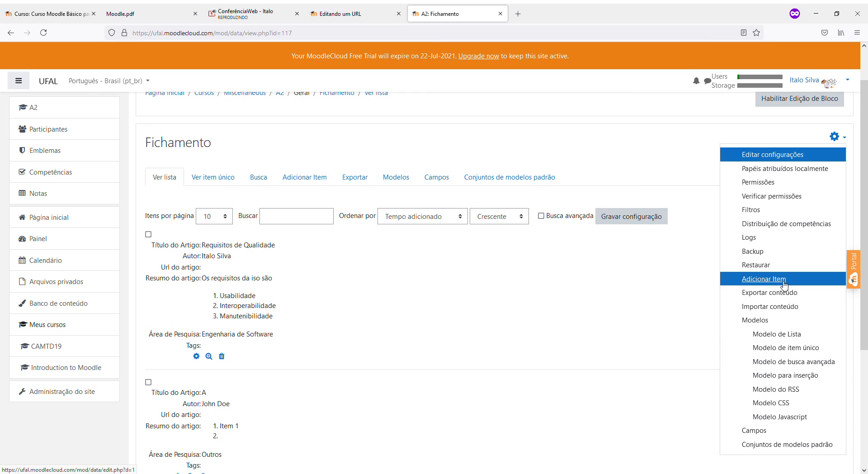
{"action": "scroll", "coordinate": [782, 284], "scroll_direction": "down", "scroll_amount": 1}
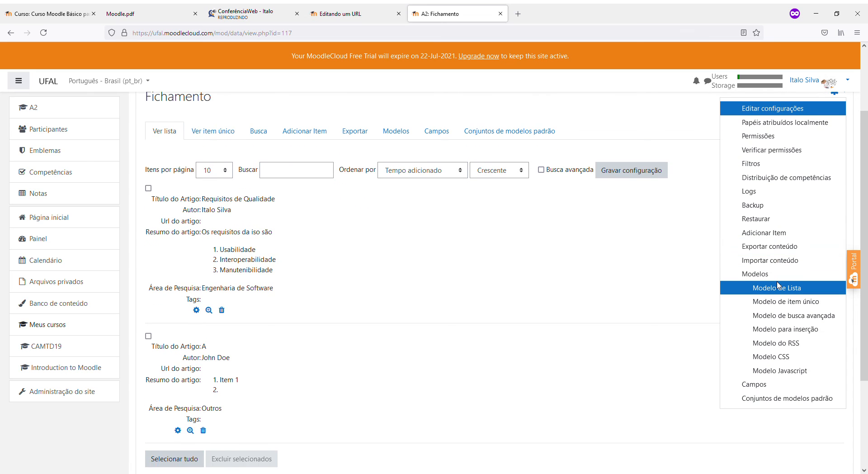
{"action": "scroll", "coordinate": [778, 285], "scroll_direction": "up", "scroll_amount": 2}
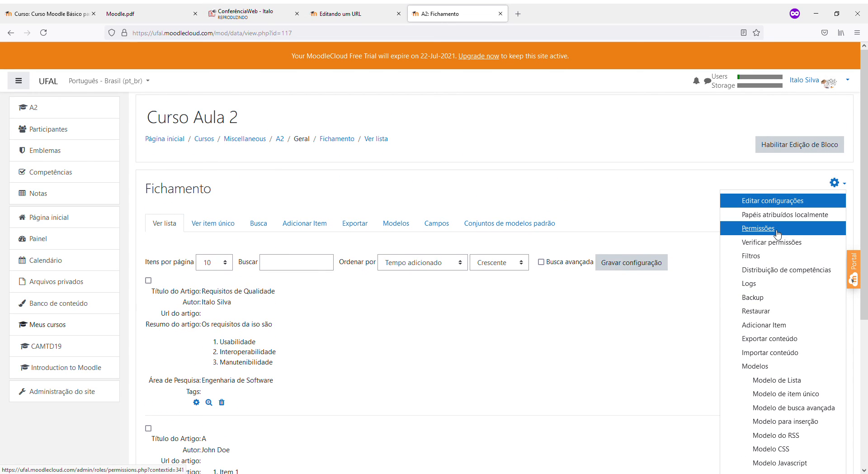
{"action": "left_click", "coordinate": [350, 391]}
Show entry A alone as item 2 of 2, with Média das avaliações 80 (1)
{"action": "scroll", "coordinate": [352, 390], "scroll_direction": "down", "scroll_amount": 3}
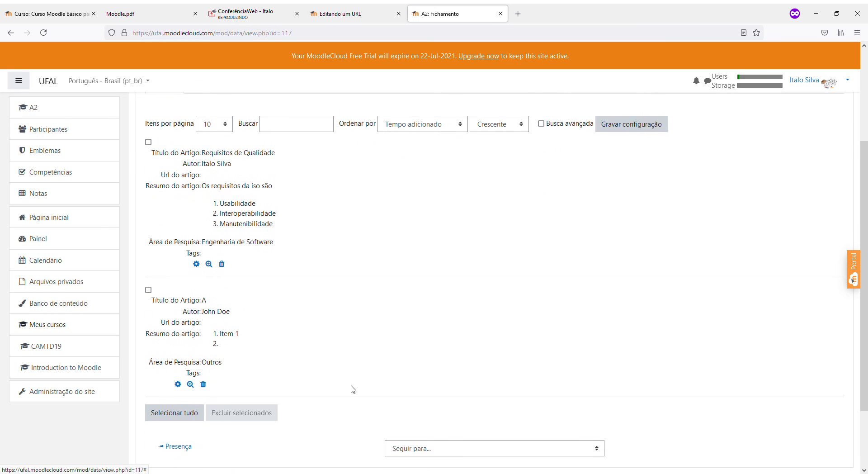
{"action": "scroll", "coordinate": [353, 390], "scroll_direction": "up", "scroll_amount": 1}
{"action": "left_click", "coordinate": [210, 132]}
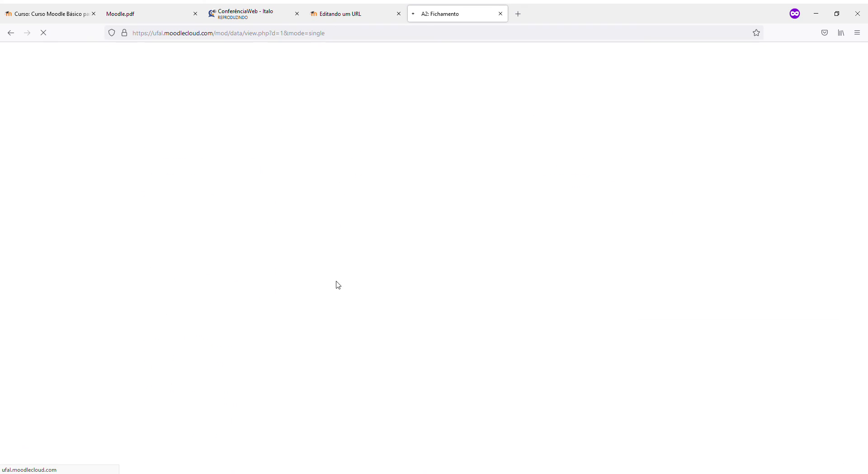
{"action": "left_click", "coordinate": [502, 408]}
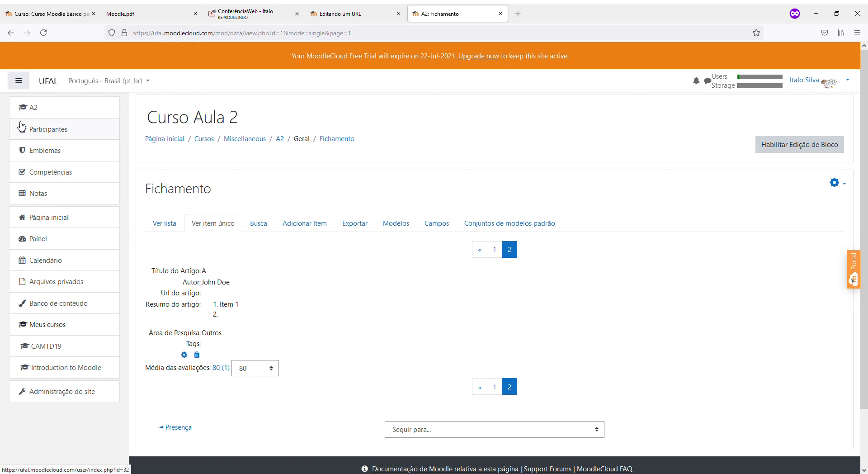
Confirm the student's Fichamento grade of 80,00 in the Notas report, then return to Curso Aula 2
{"action": "left_click", "coordinate": [35, 193]}
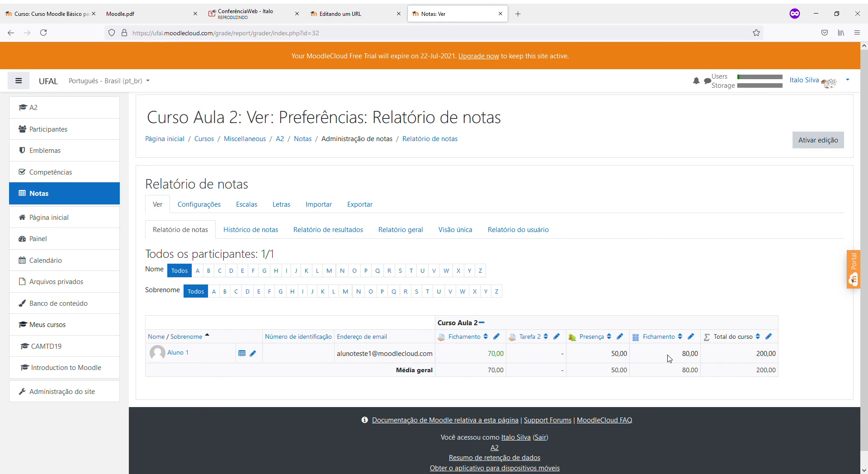
{"action": "left_click_drag", "start_coordinate": [680, 354], "coordinate": [701, 358]}
{"action": "left_click_drag", "start_coordinate": [680, 355], "coordinate": [713, 372]}
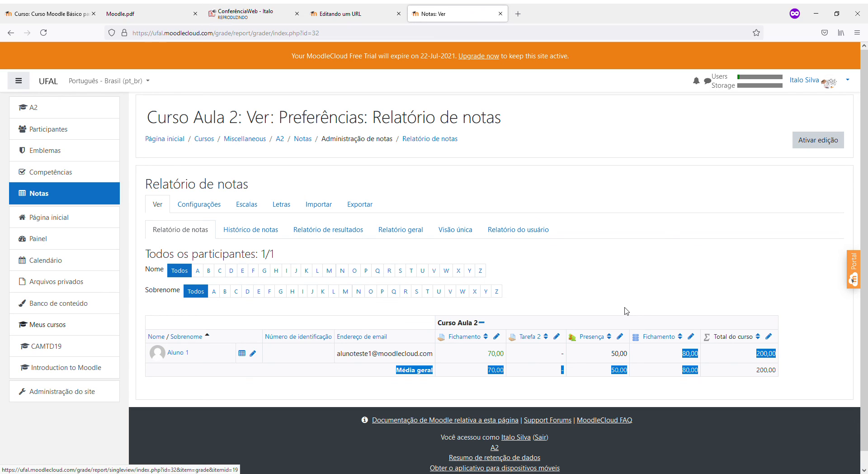
{"action": "left_click", "coordinate": [517, 288]}
{"action": "left_click", "coordinate": [74, 201]}
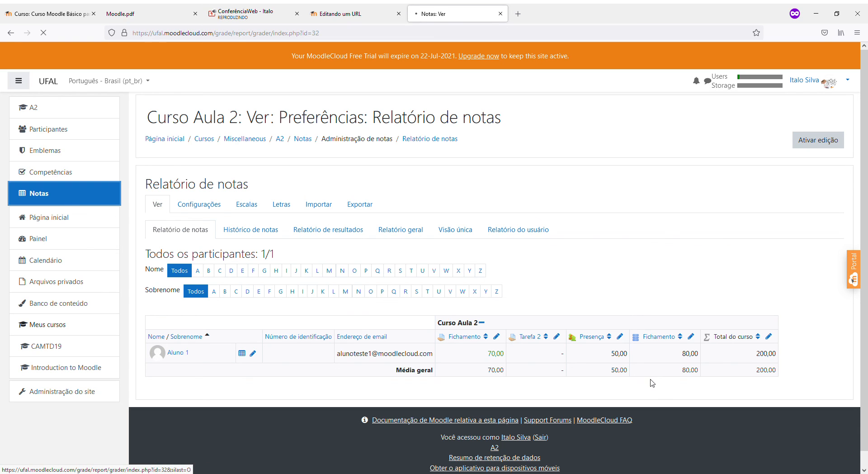
{"action": "left_click_drag", "start_coordinate": [682, 356], "coordinate": [701, 370]}
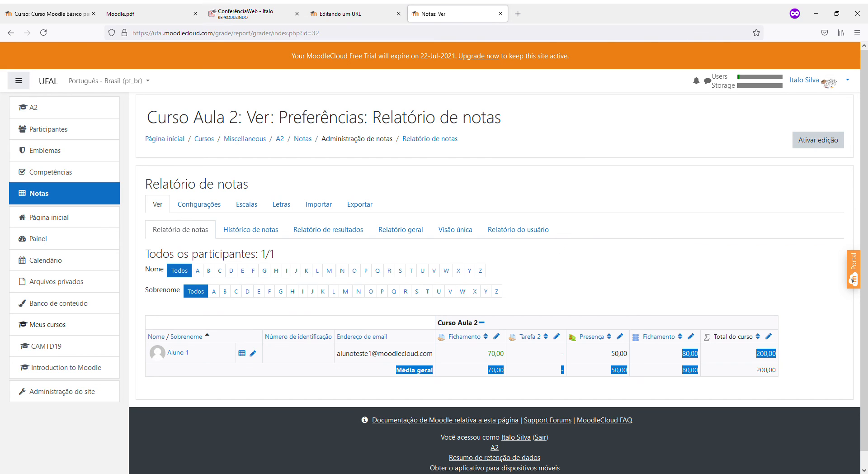
{"action": "left_click", "coordinate": [36, 111]}
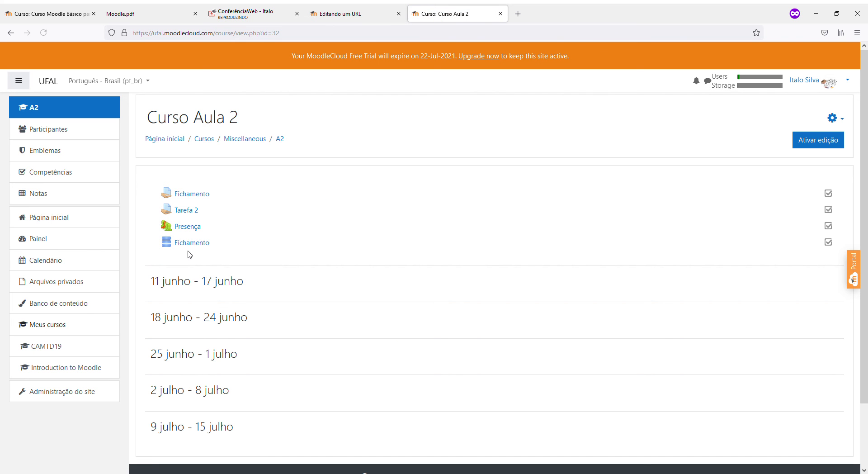
Open Fichamento in Ver item único view, showing entry A rated 80
{"action": "left_click", "coordinate": [190, 248]}
{"action": "scroll", "coordinate": [251, 357], "scroll_direction": "down", "scroll_amount": 5}
{"action": "scroll", "coordinate": [253, 272], "scroll_direction": "up", "scroll_amount": 5}
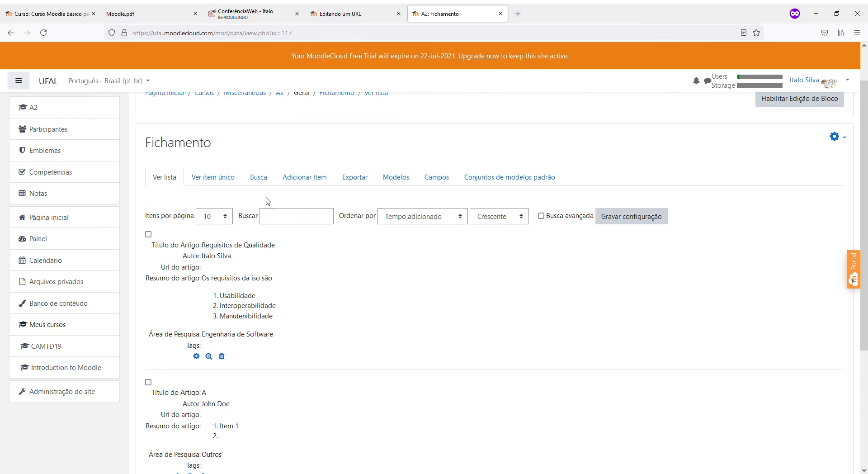
{"action": "left_click", "coordinate": [223, 170]}
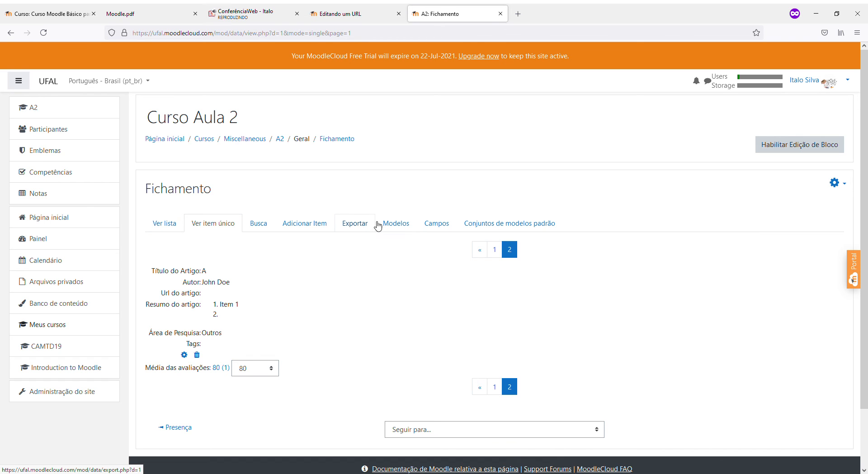
Look over the Fichamento display templates (Modelos)
{"action": "left_click", "coordinate": [400, 225]}
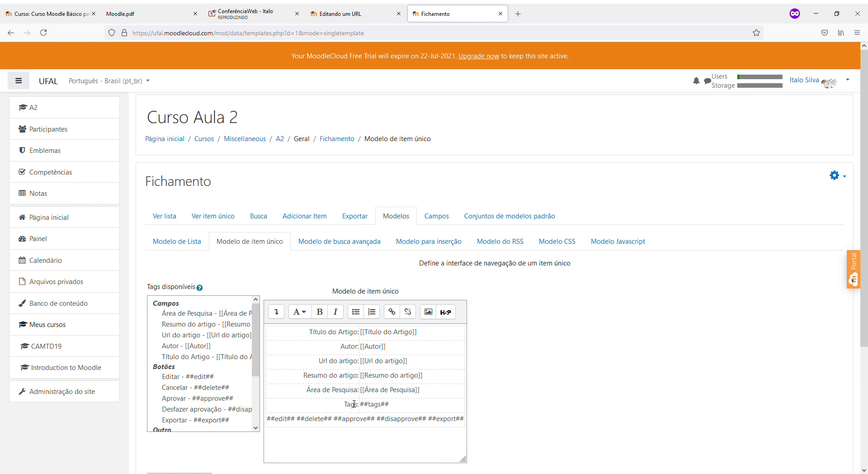
{"action": "scroll", "coordinate": [347, 403], "scroll_direction": "down", "scroll_amount": 2}
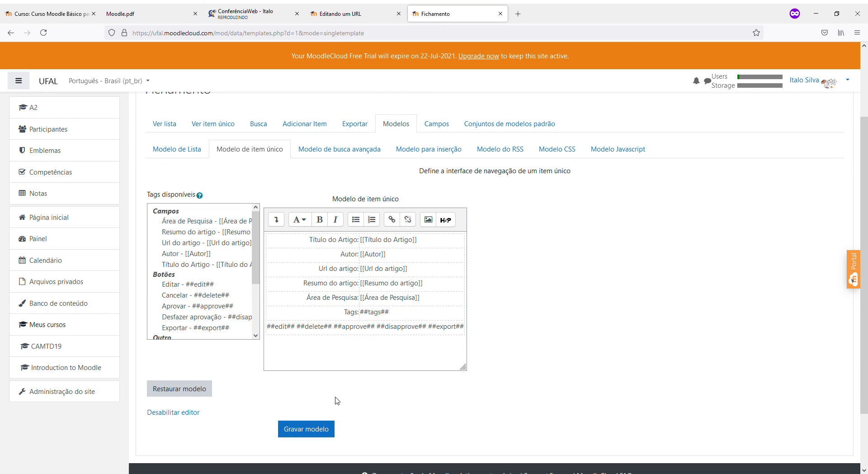
{"action": "scroll", "coordinate": [562, 354], "scroll_direction": "up", "scroll_amount": 2}
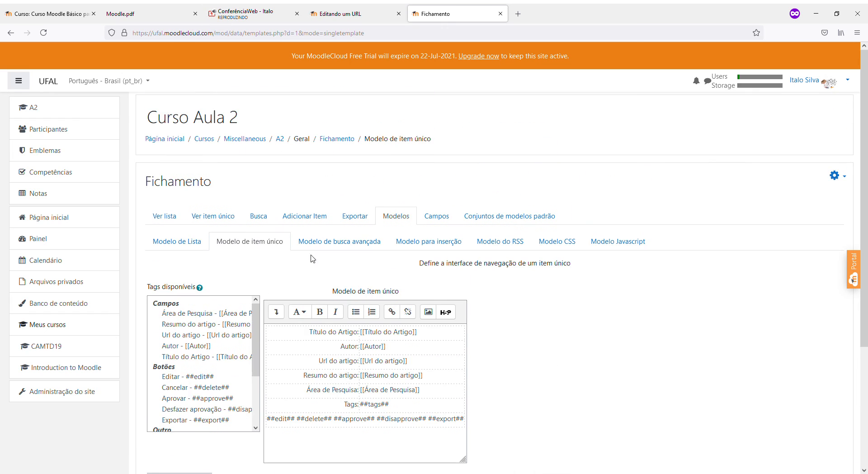
Check the Modelo de lista, load the Notas grade report, and bring the ConferênciaWeb chat forward
{"action": "left_click", "coordinate": [188, 243]}
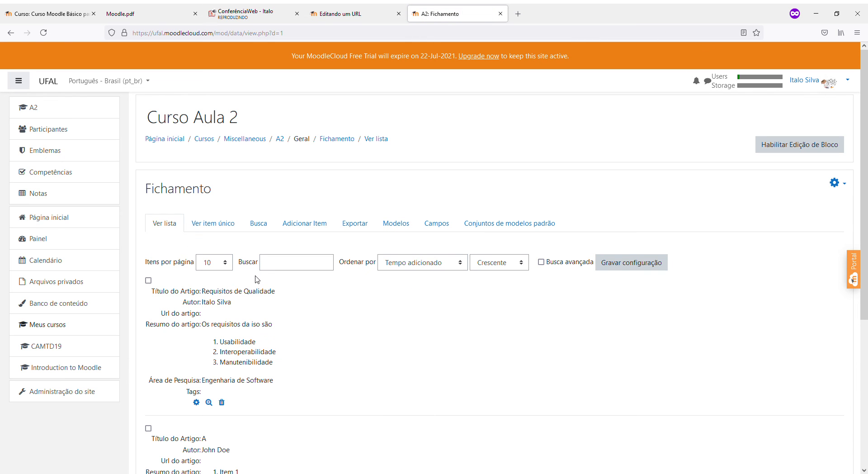
{"action": "scroll", "coordinate": [506, 359], "scroll_direction": "down", "scroll_amount": 5}
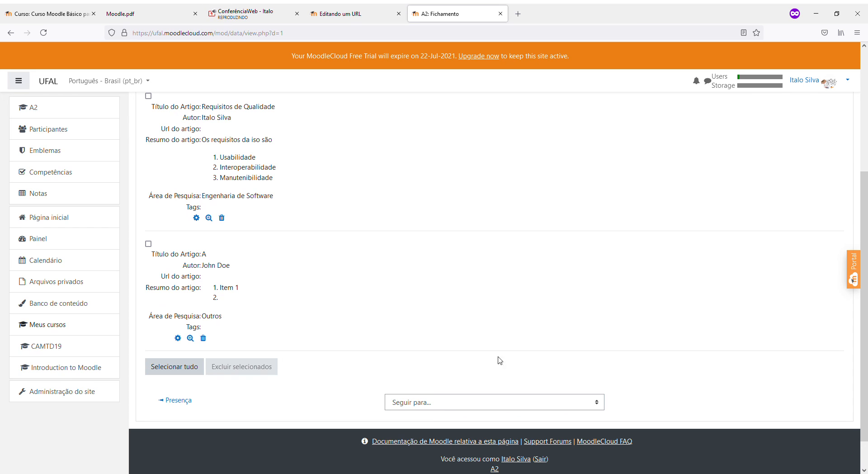
{"action": "scroll", "coordinate": [442, 325], "scroll_direction": "up", "scroll_amount": 5}
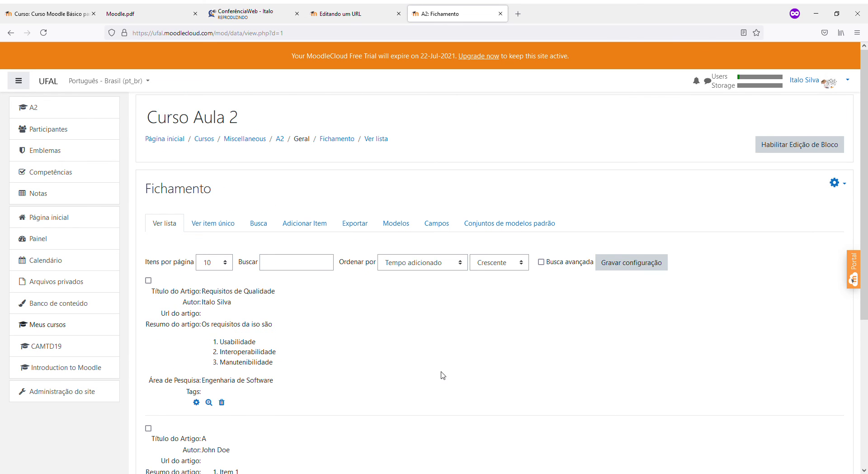
{"action": "scroll", "coordinate": [441, 370], "scroll_direction": "down", "scroll_amount": 1}
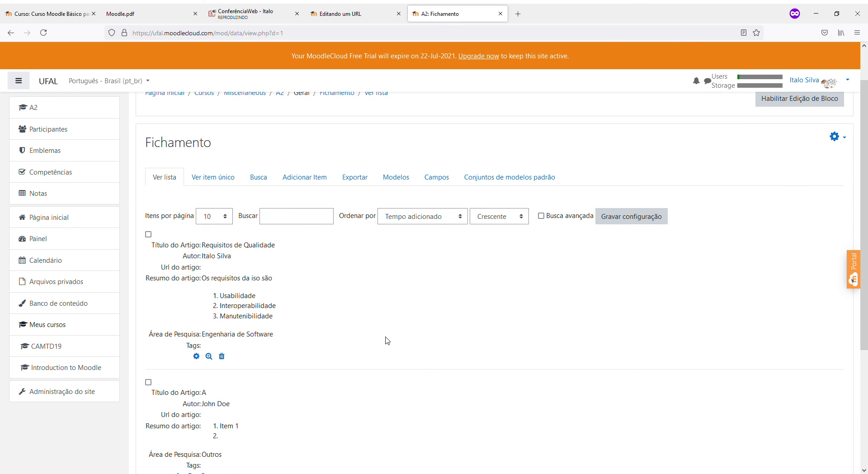
{"action": "scroll", "coordinate": [362, 292], "scroll_direction": "down", "scroll_amount": 3}
{"action": "scroll", "coordinate": [360, 293], "scroll_direction": "up", "scroll_amount": 3}
{"action": "left_click", "coordinate": [49, 199]}
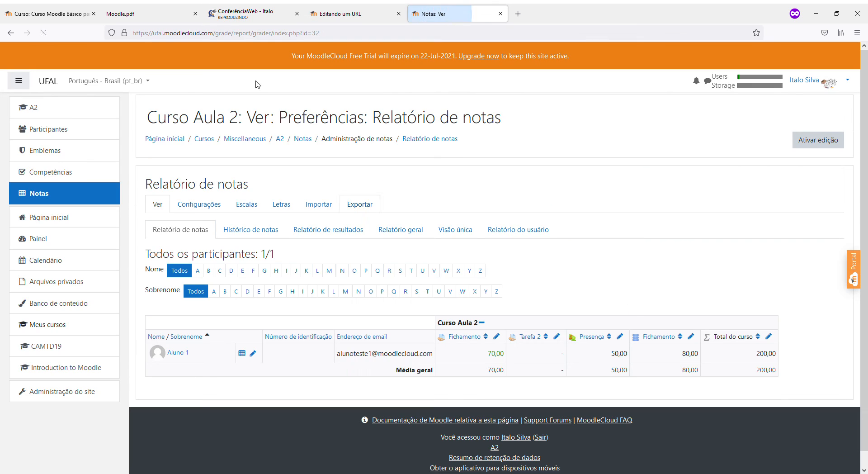
{"action": "left_click", "coordinate": [233, 7]}
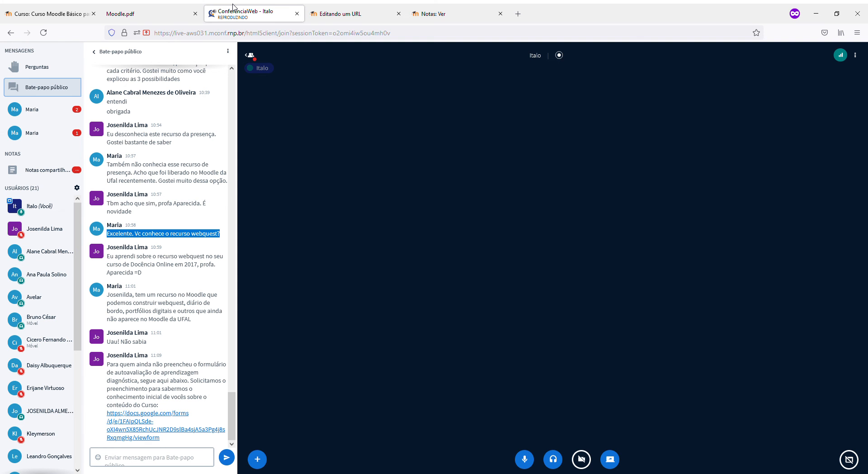